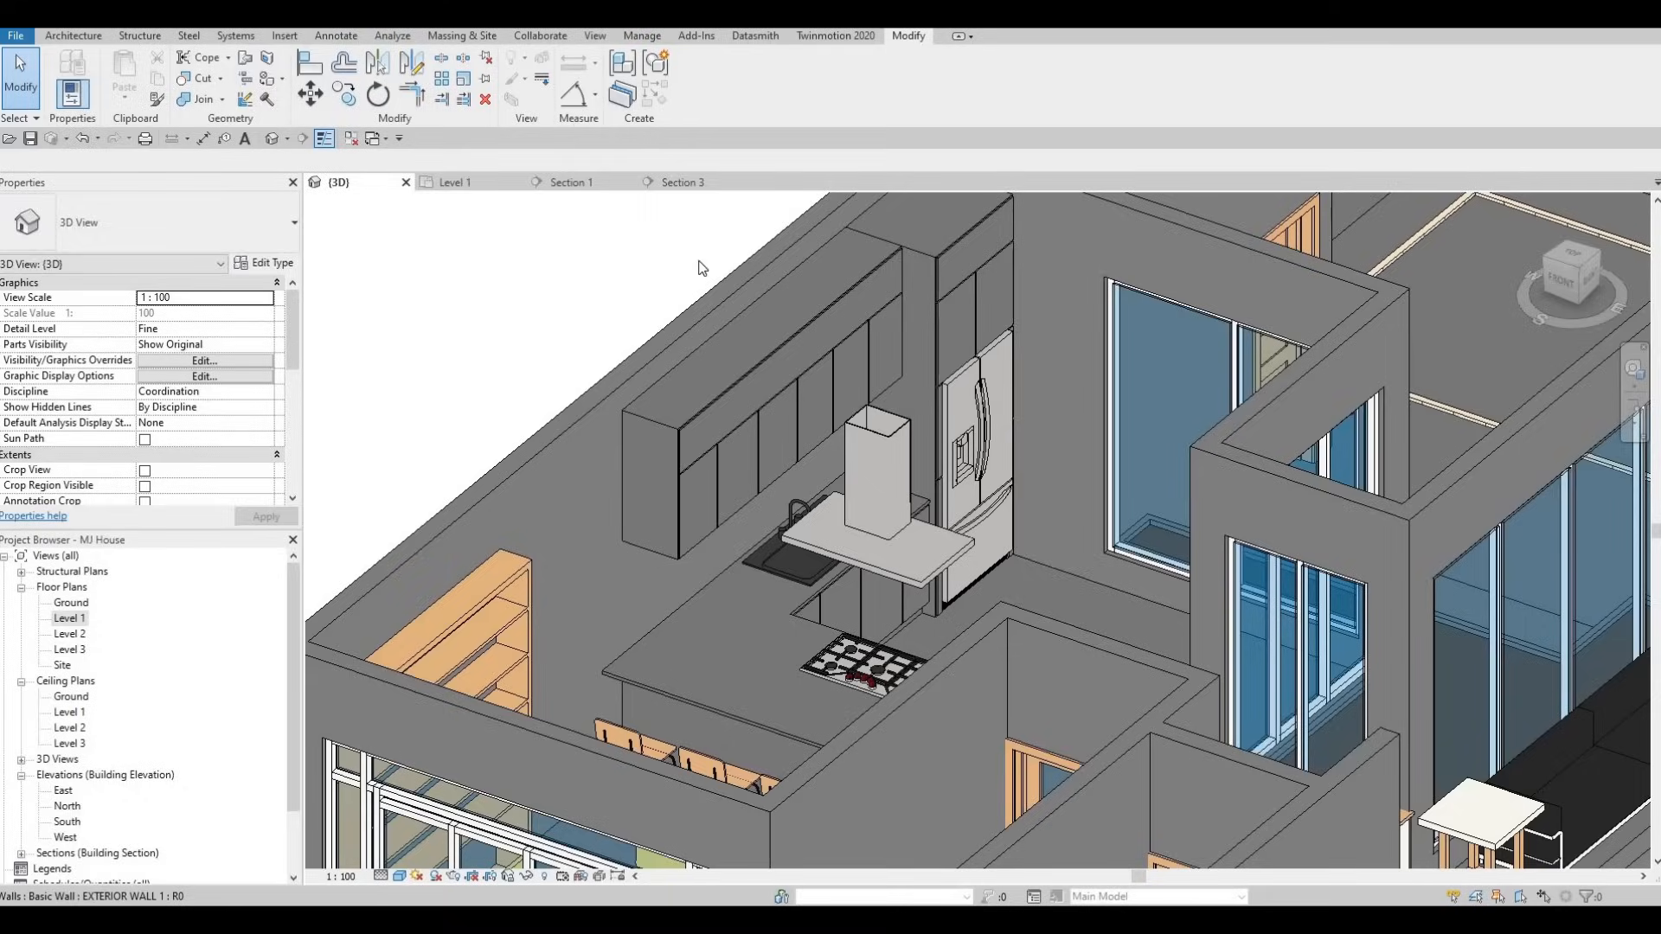
- Look over the kitchen in the Section 1 view and the Level 1 plan
left_click(600, 182)
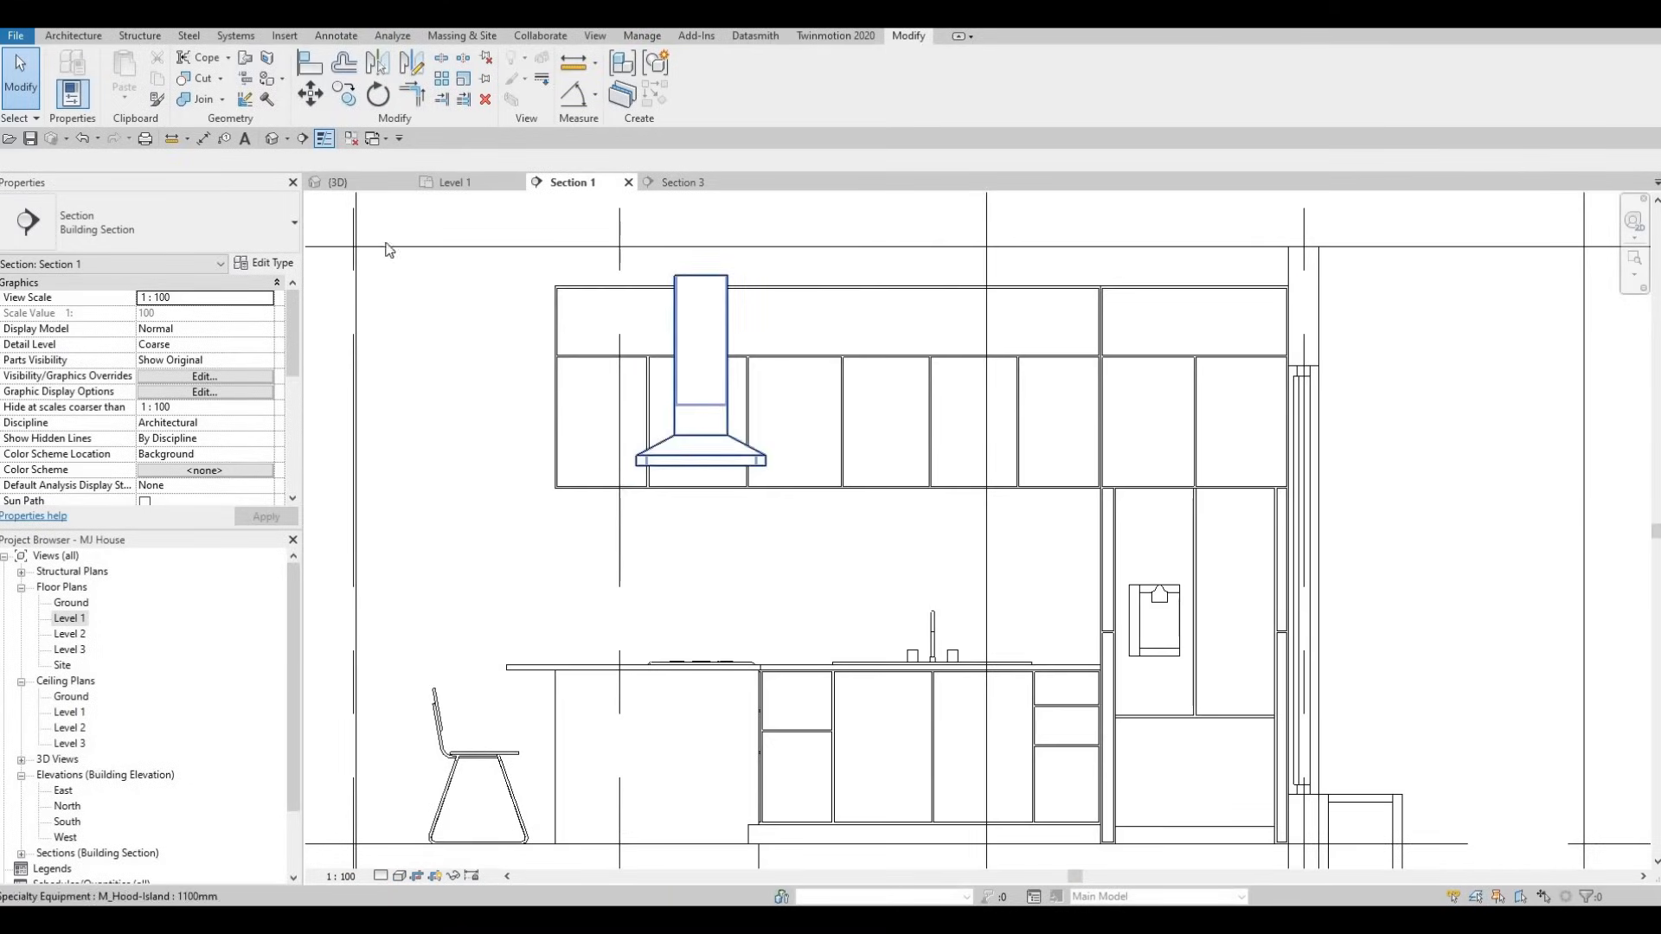
left_click(340, 182)
left_click(444, 185)
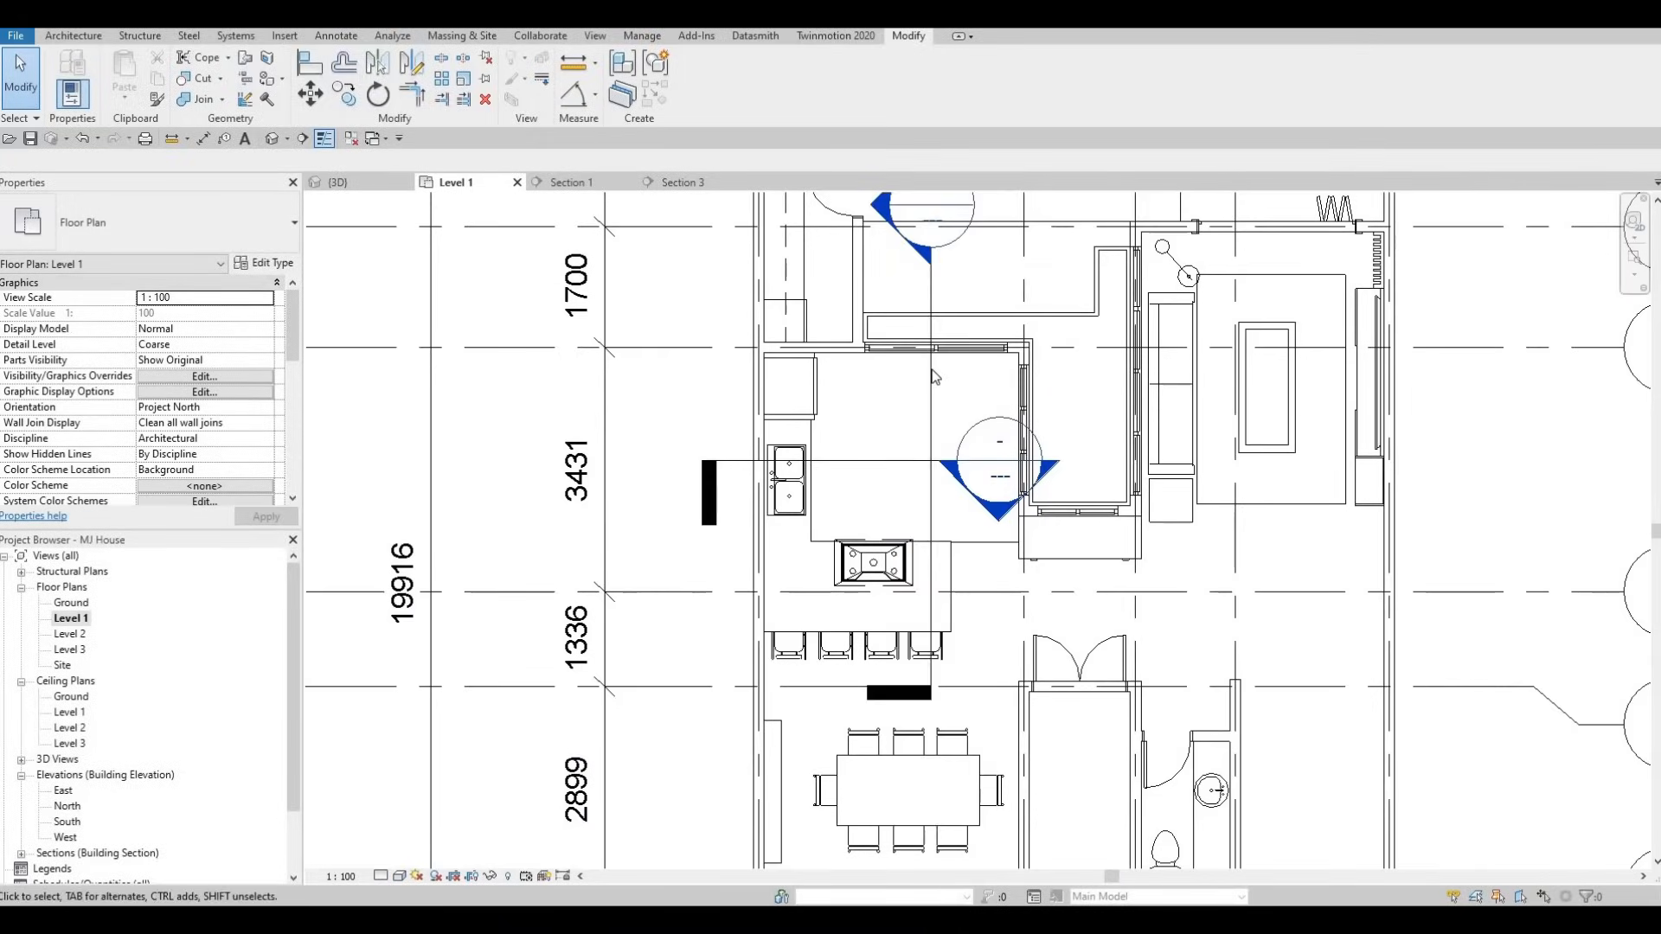
middle_click_drag(929, 400, 927, 507)
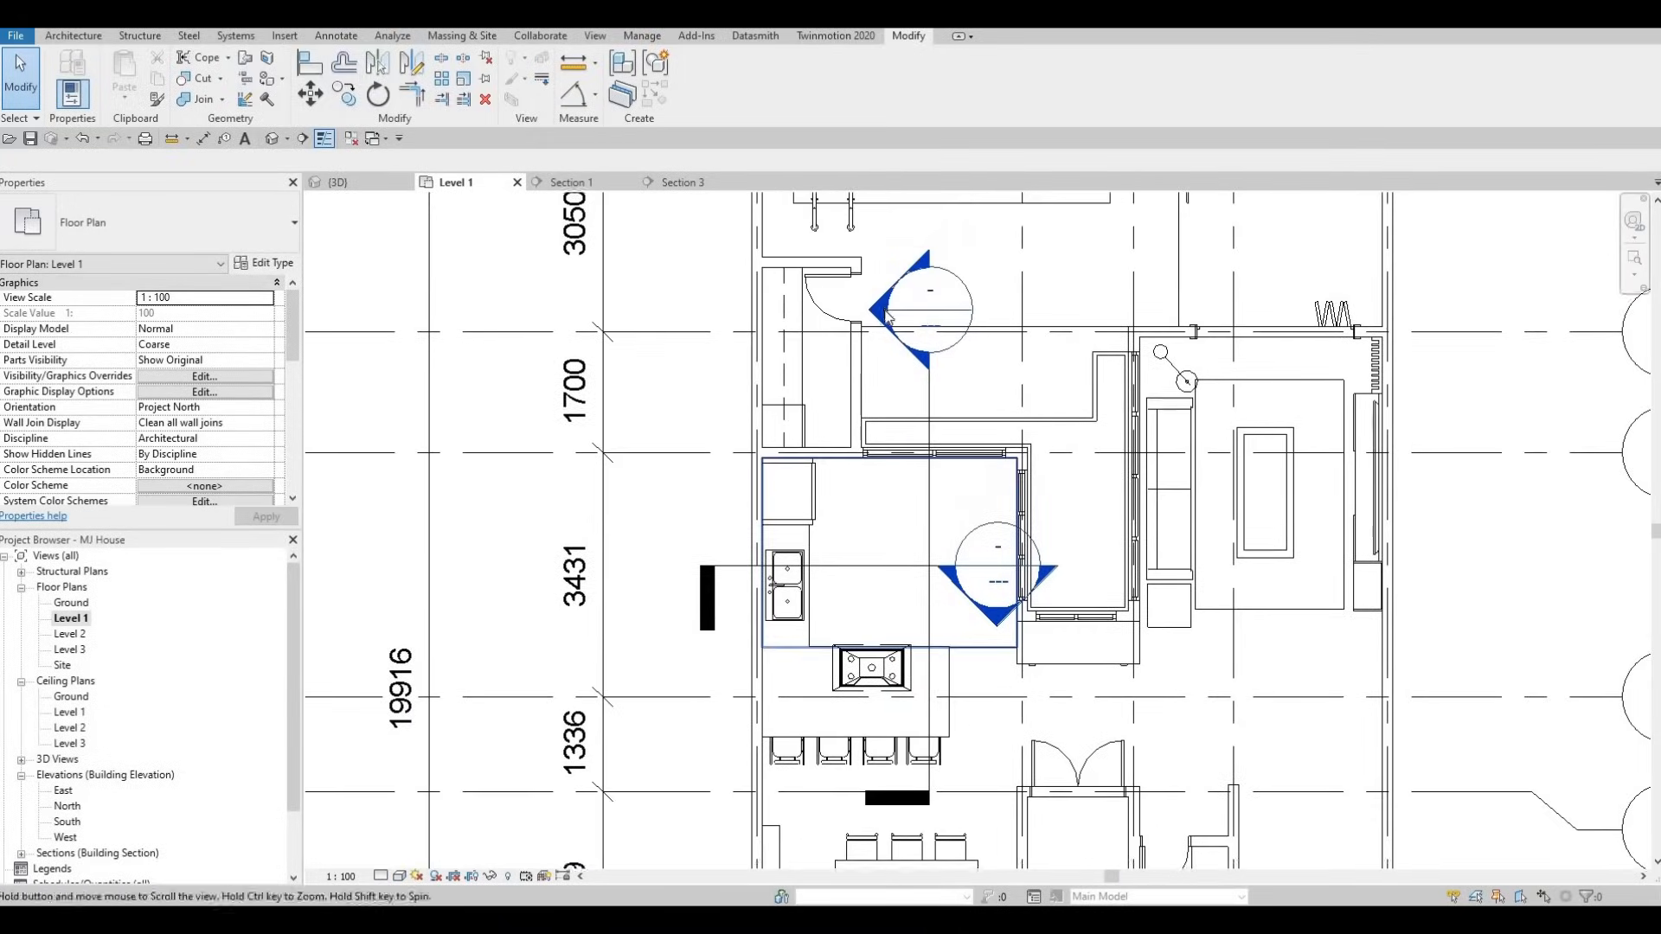
key("Escape")
key("Escape")
- Back in Section 1, select the upper kitchen cabinet generic model
left_click(841, 527)
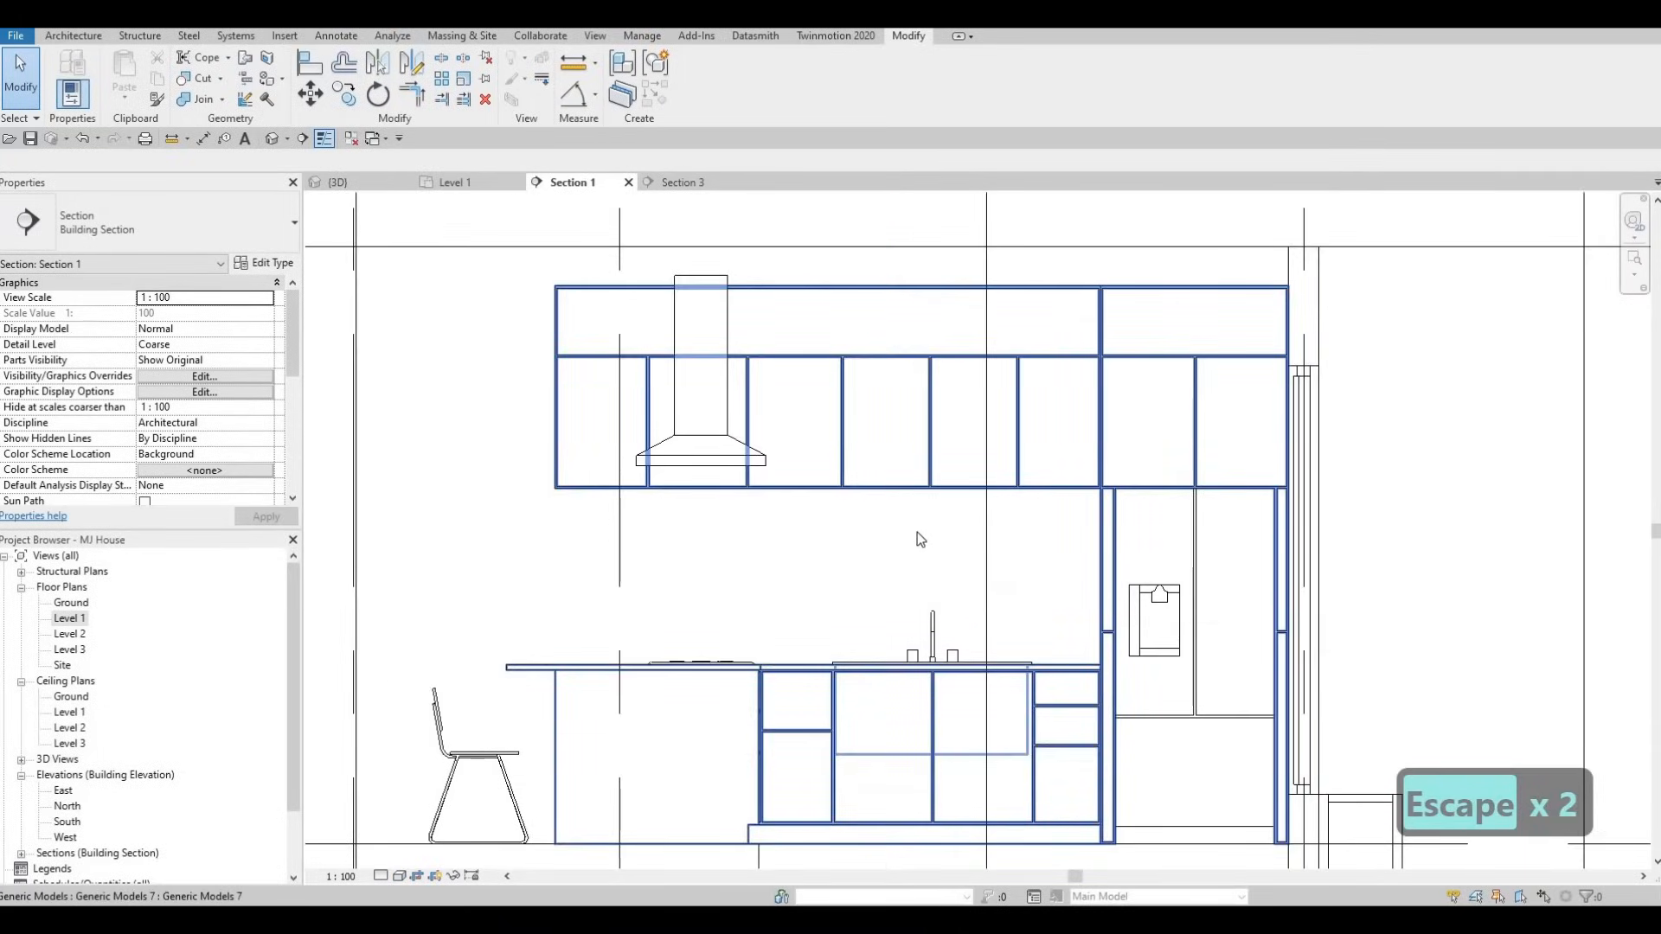
middle_click_drag(854, 594, 906, 538)
key("Escape")
scroll(888, 538, "up", 1)
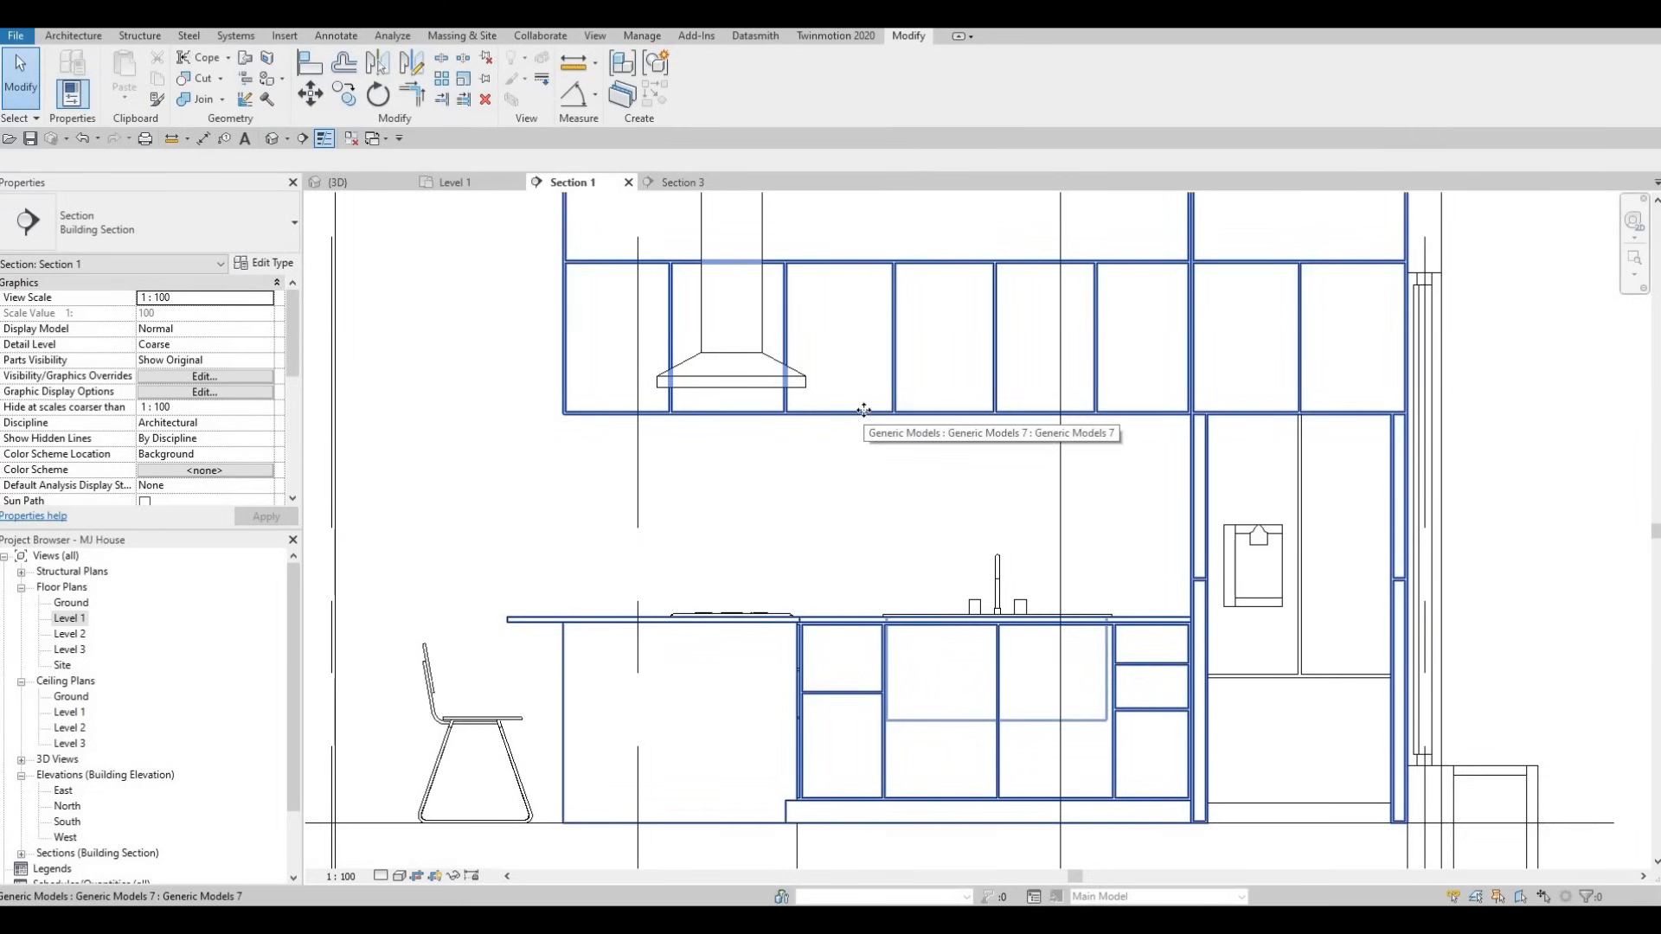
left_click(637, 306)
- Edit the cabinet model in place and start an extrusion on the exterior wall's plane
left_click(715, 96)
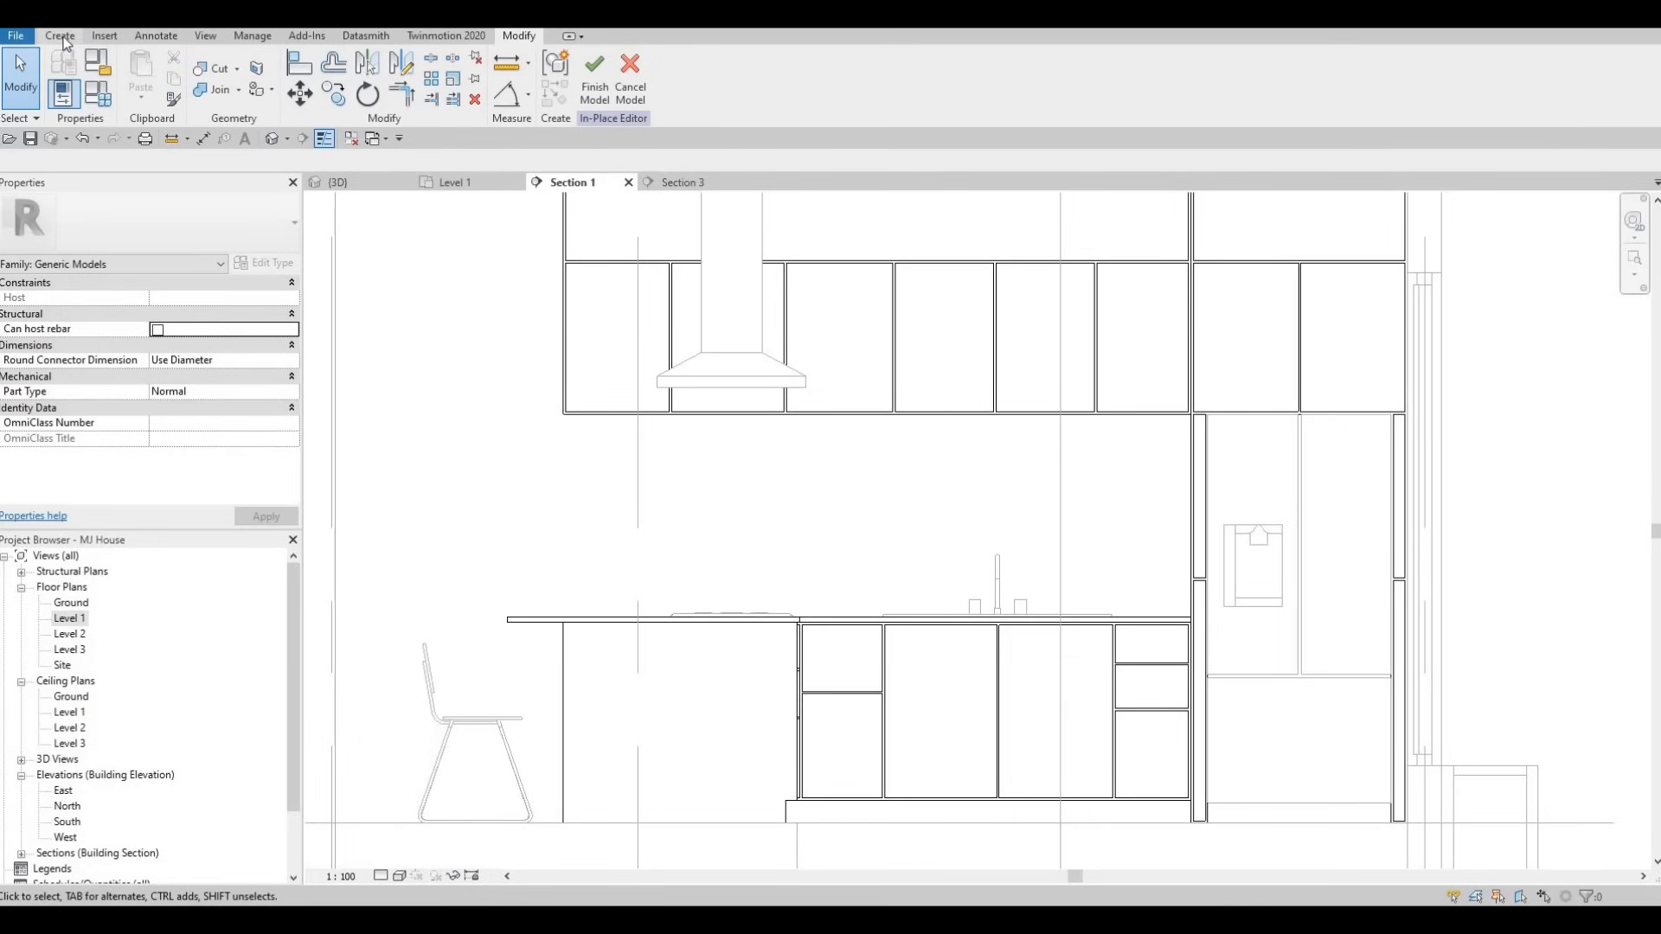
left_click(62, 37)
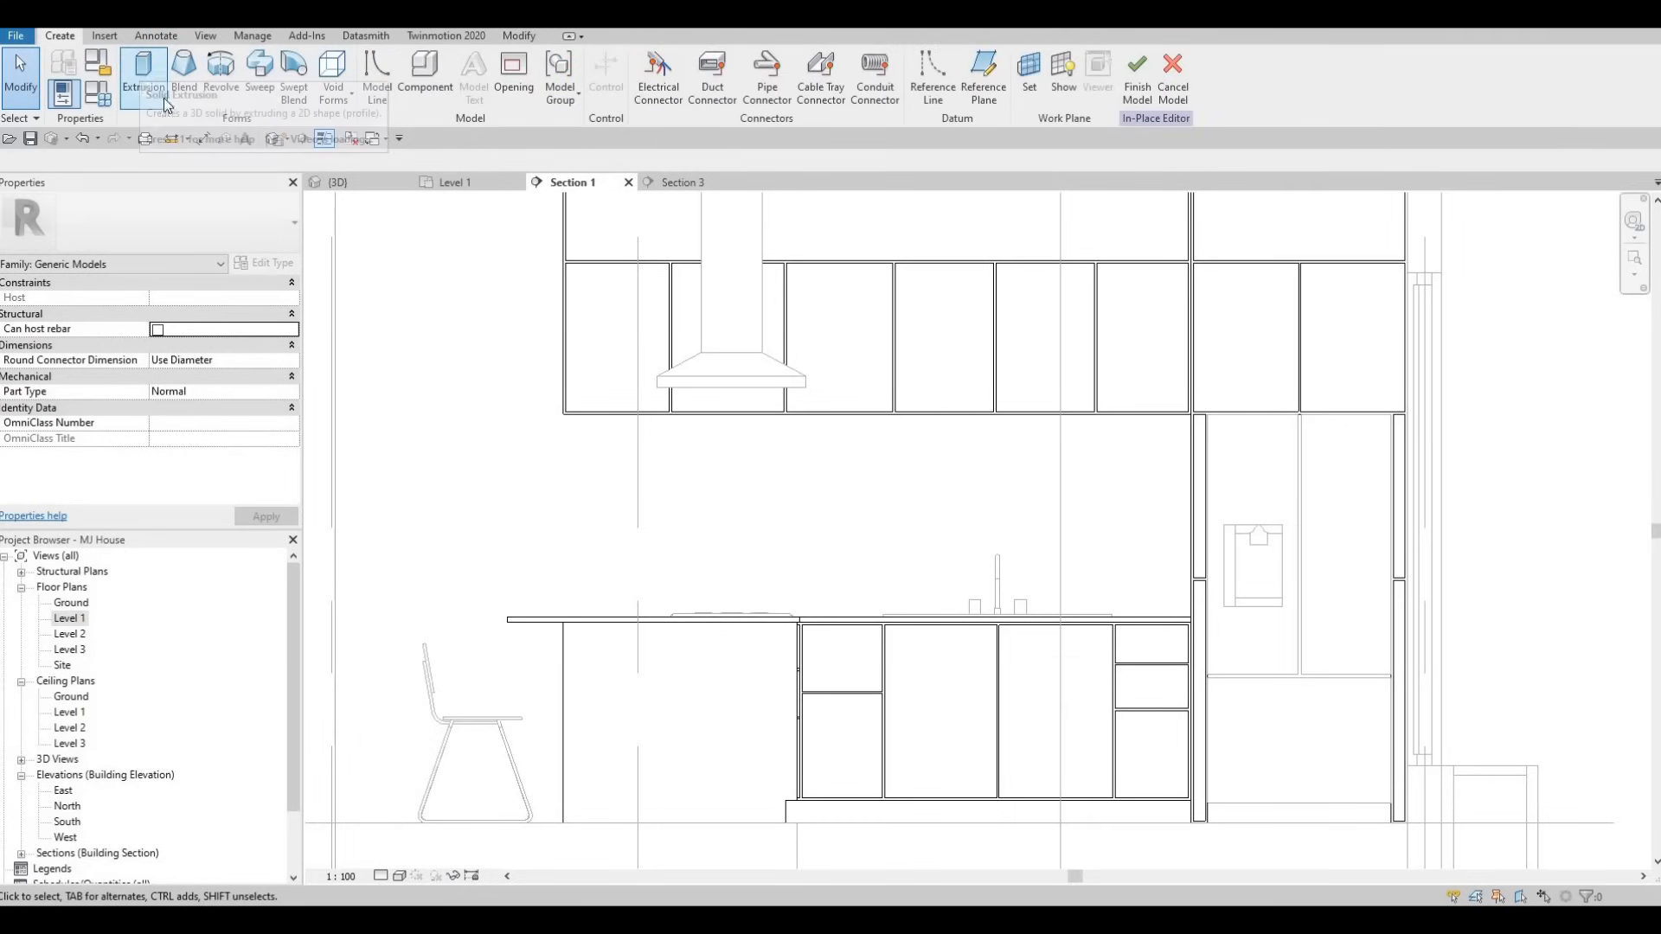
left_click(144, 76)
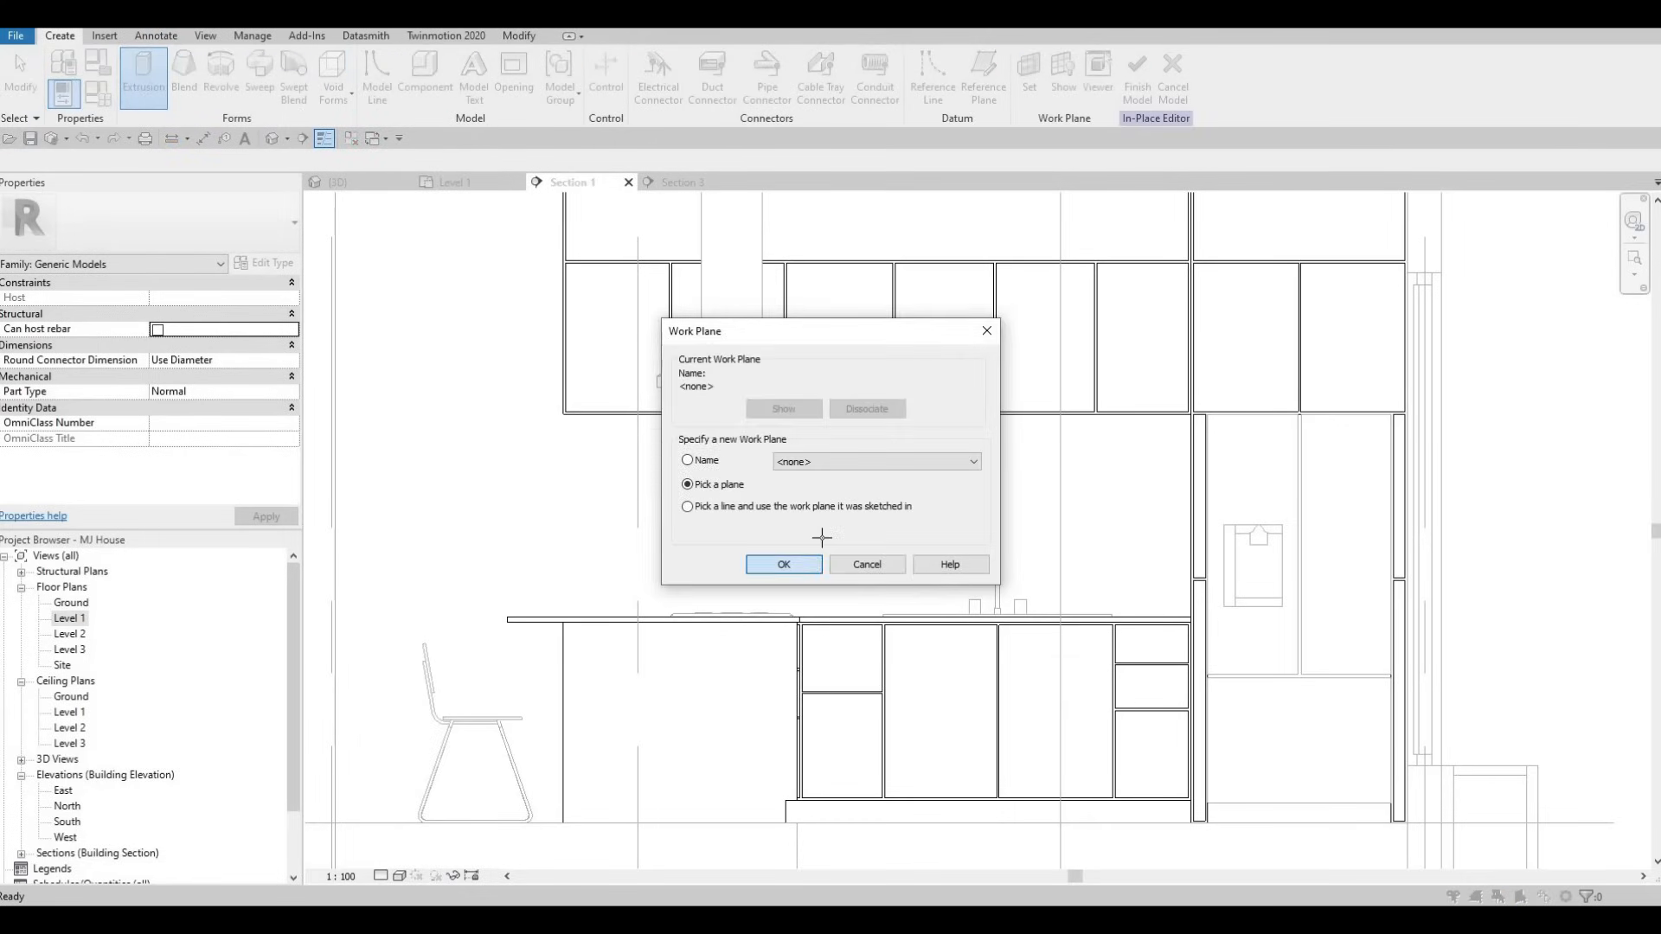
key("Return")
scroll(831, 489, "down", 2)
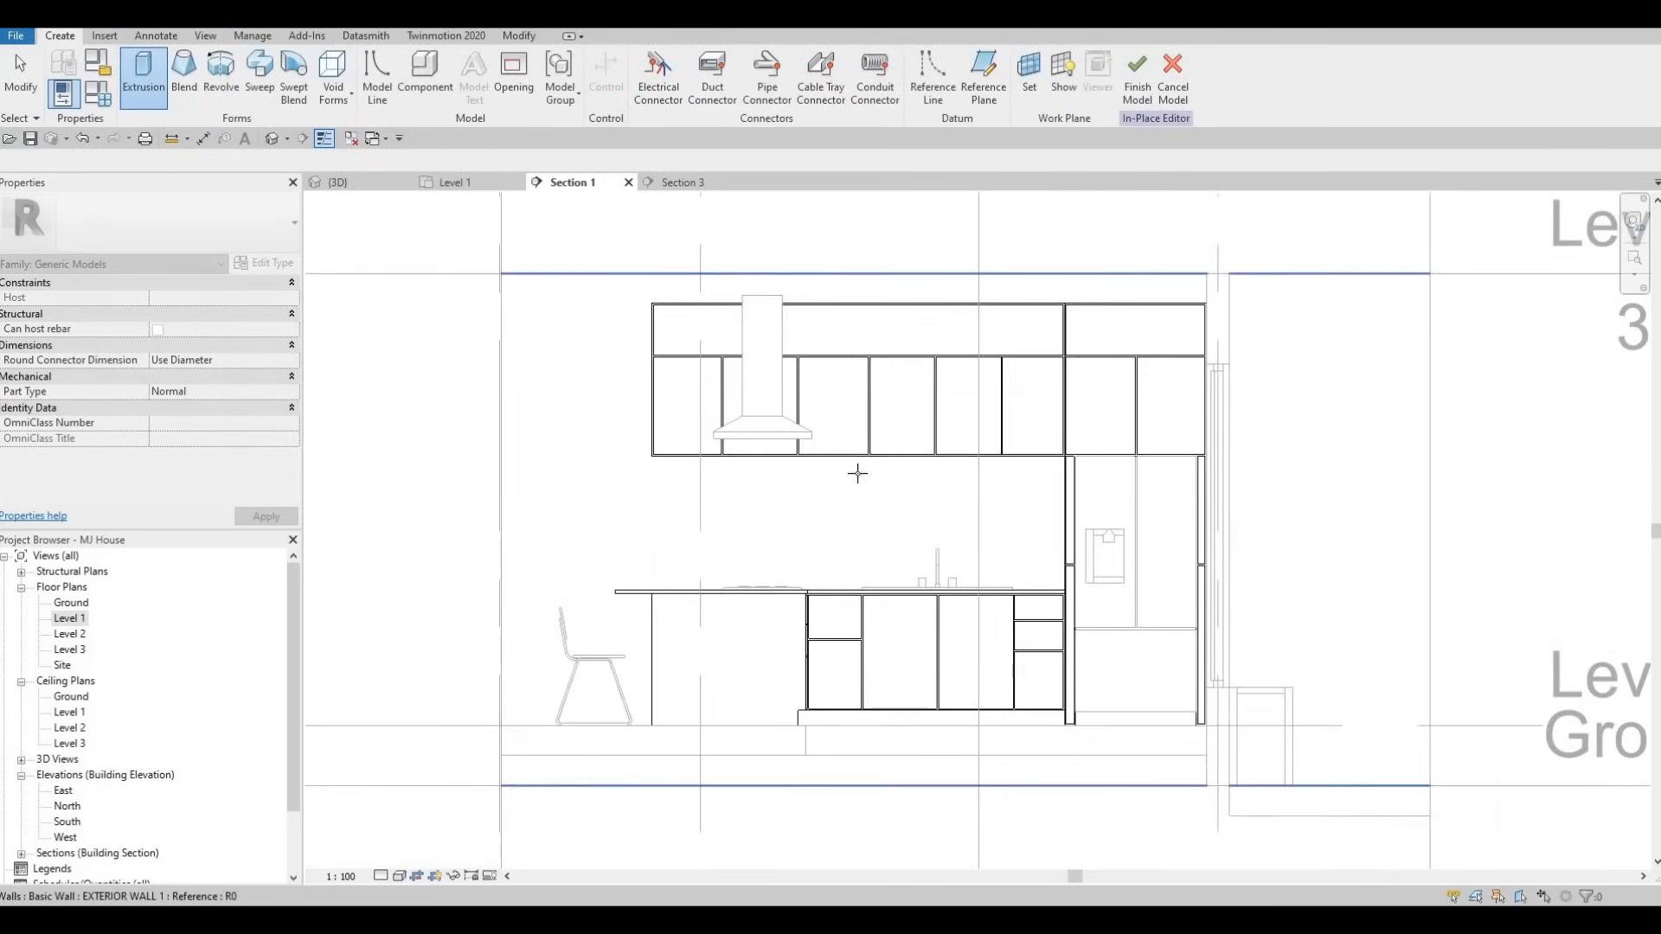
left_click(810, 193)
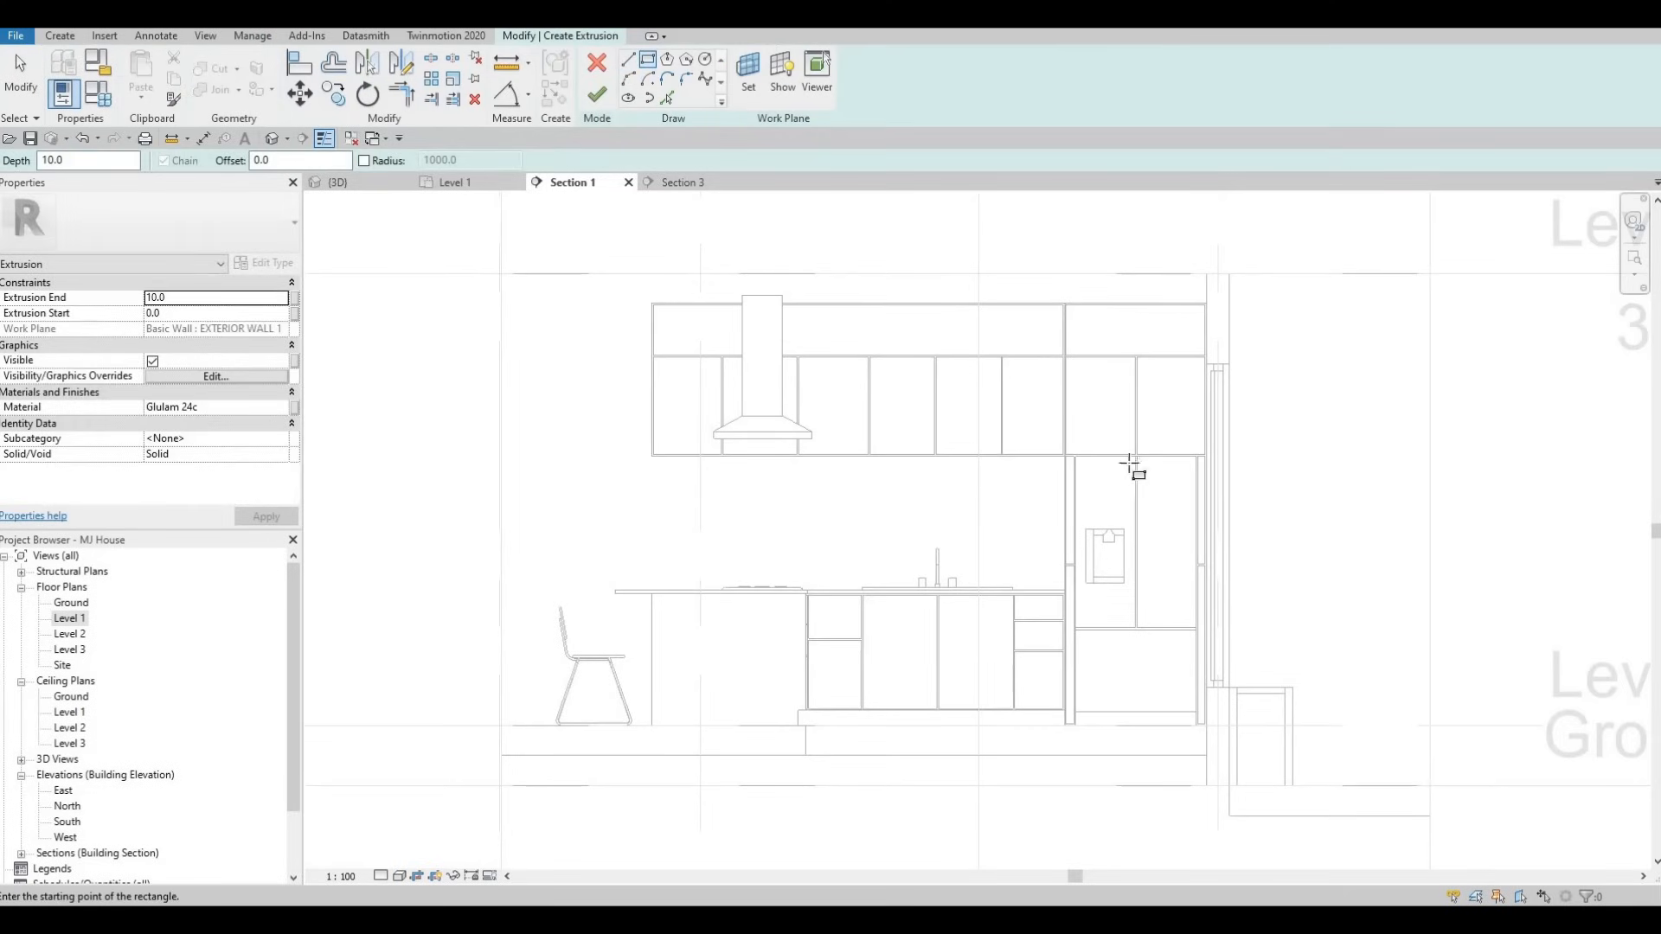
- Sketch a rectangle from under the upper cabinets down to the countertop edge
scroll(1132, 467, "up", 5)
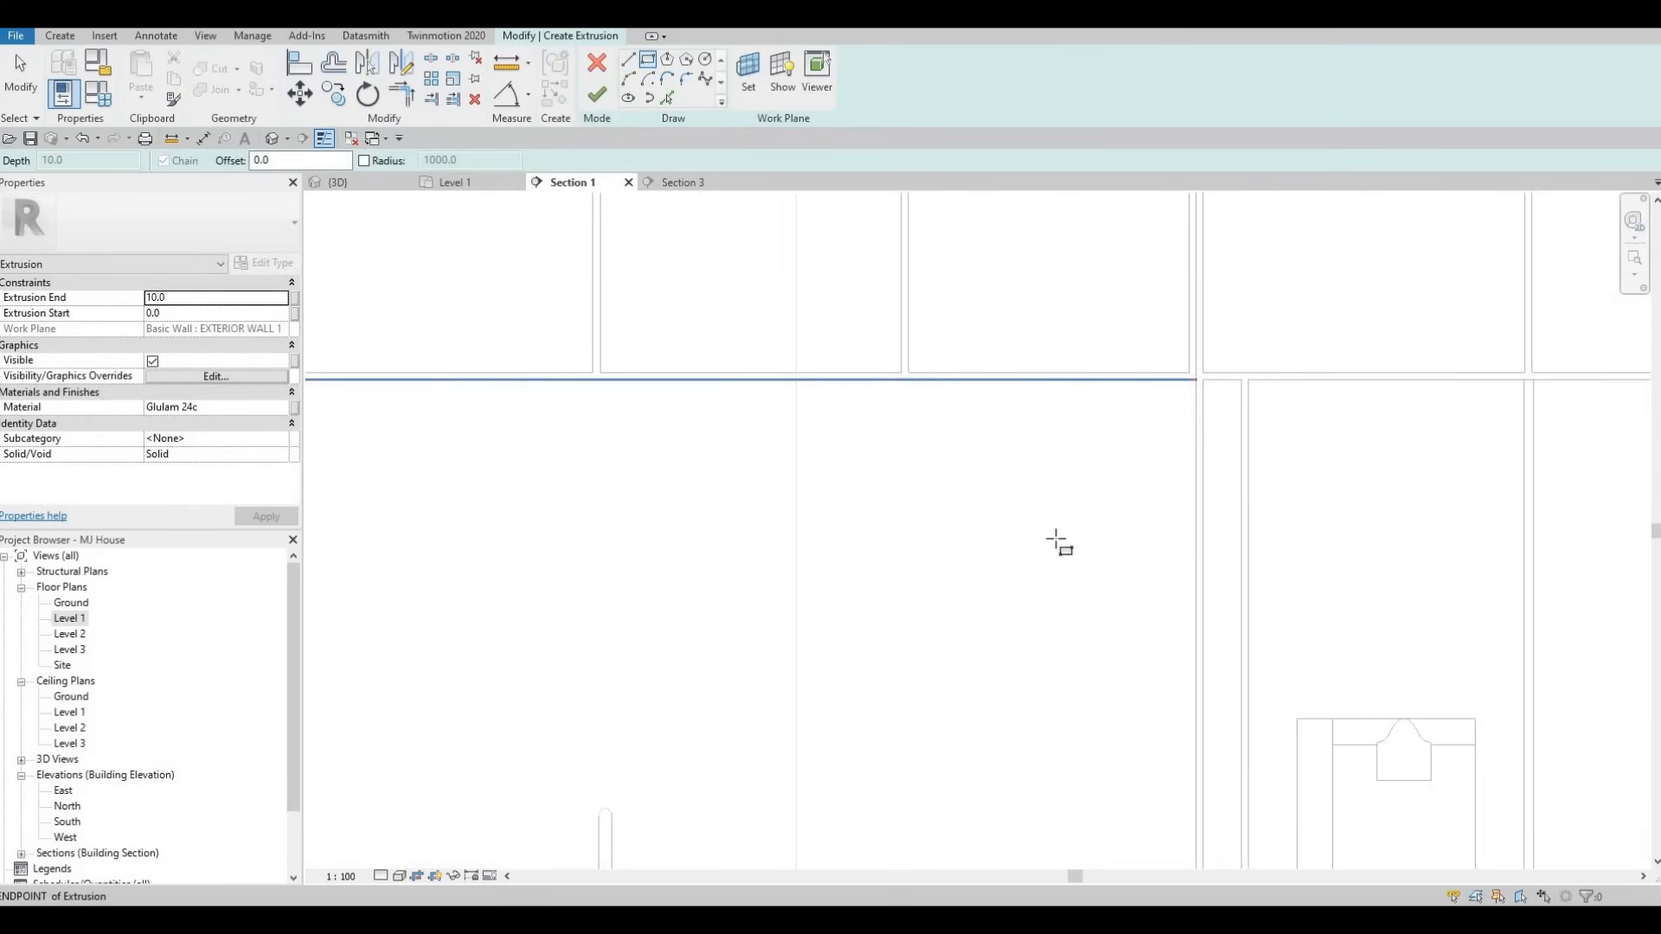
left_click(1057, 542)
scroll(1038, 545, "down", 6)
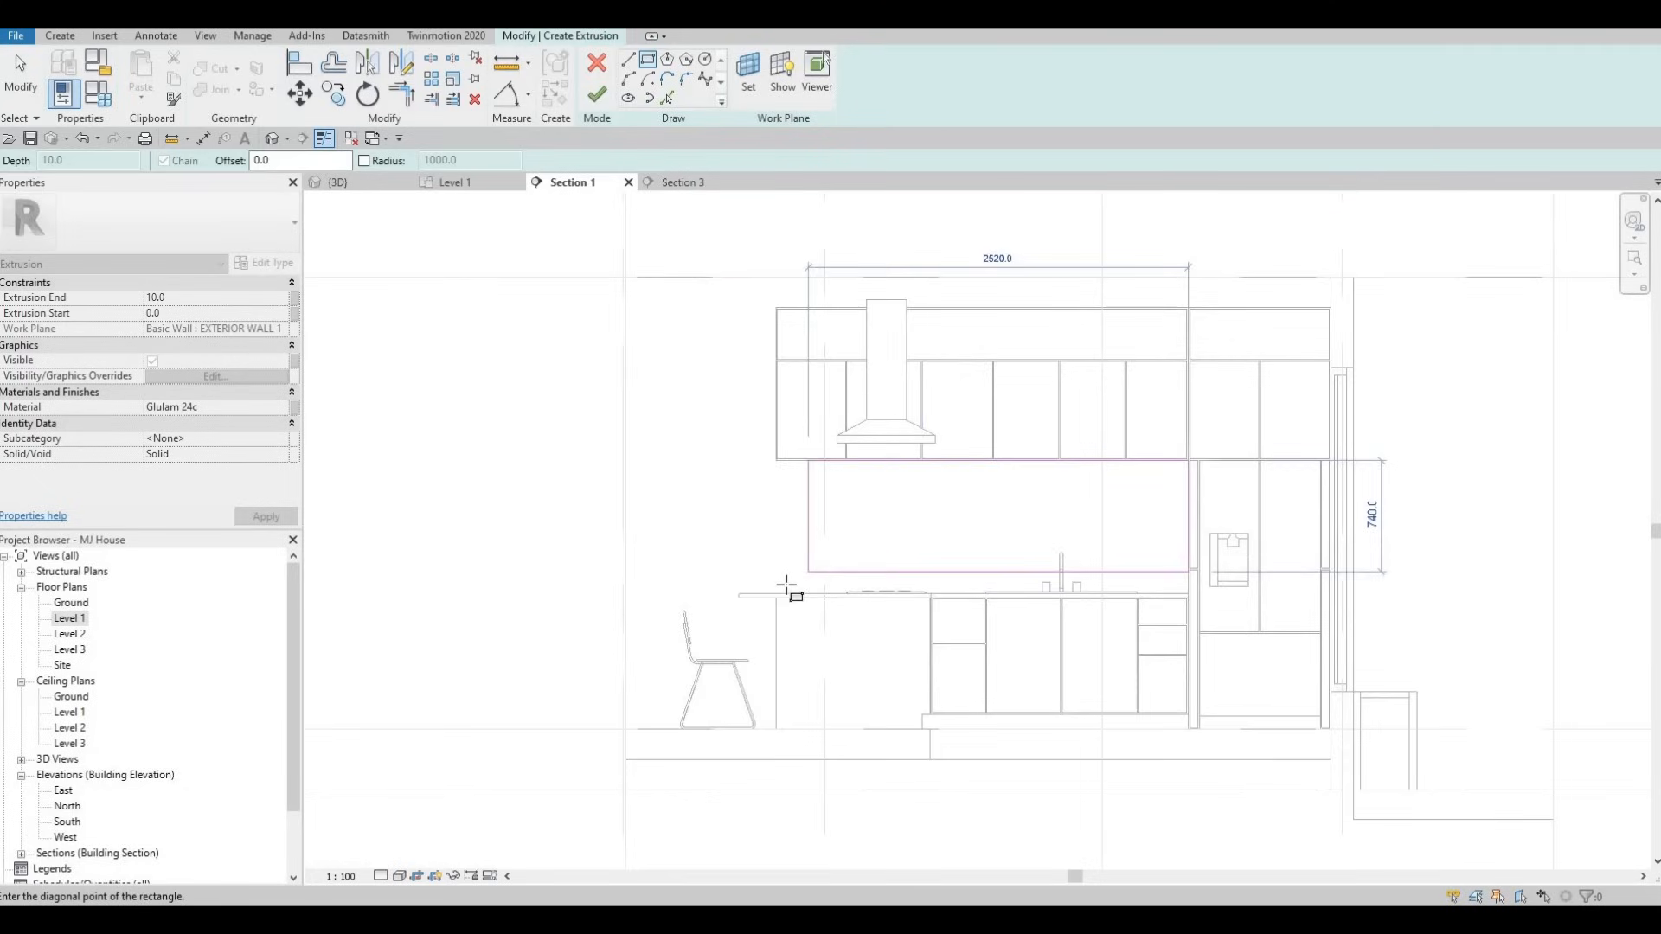
scroll(785, 588, "up", 1)
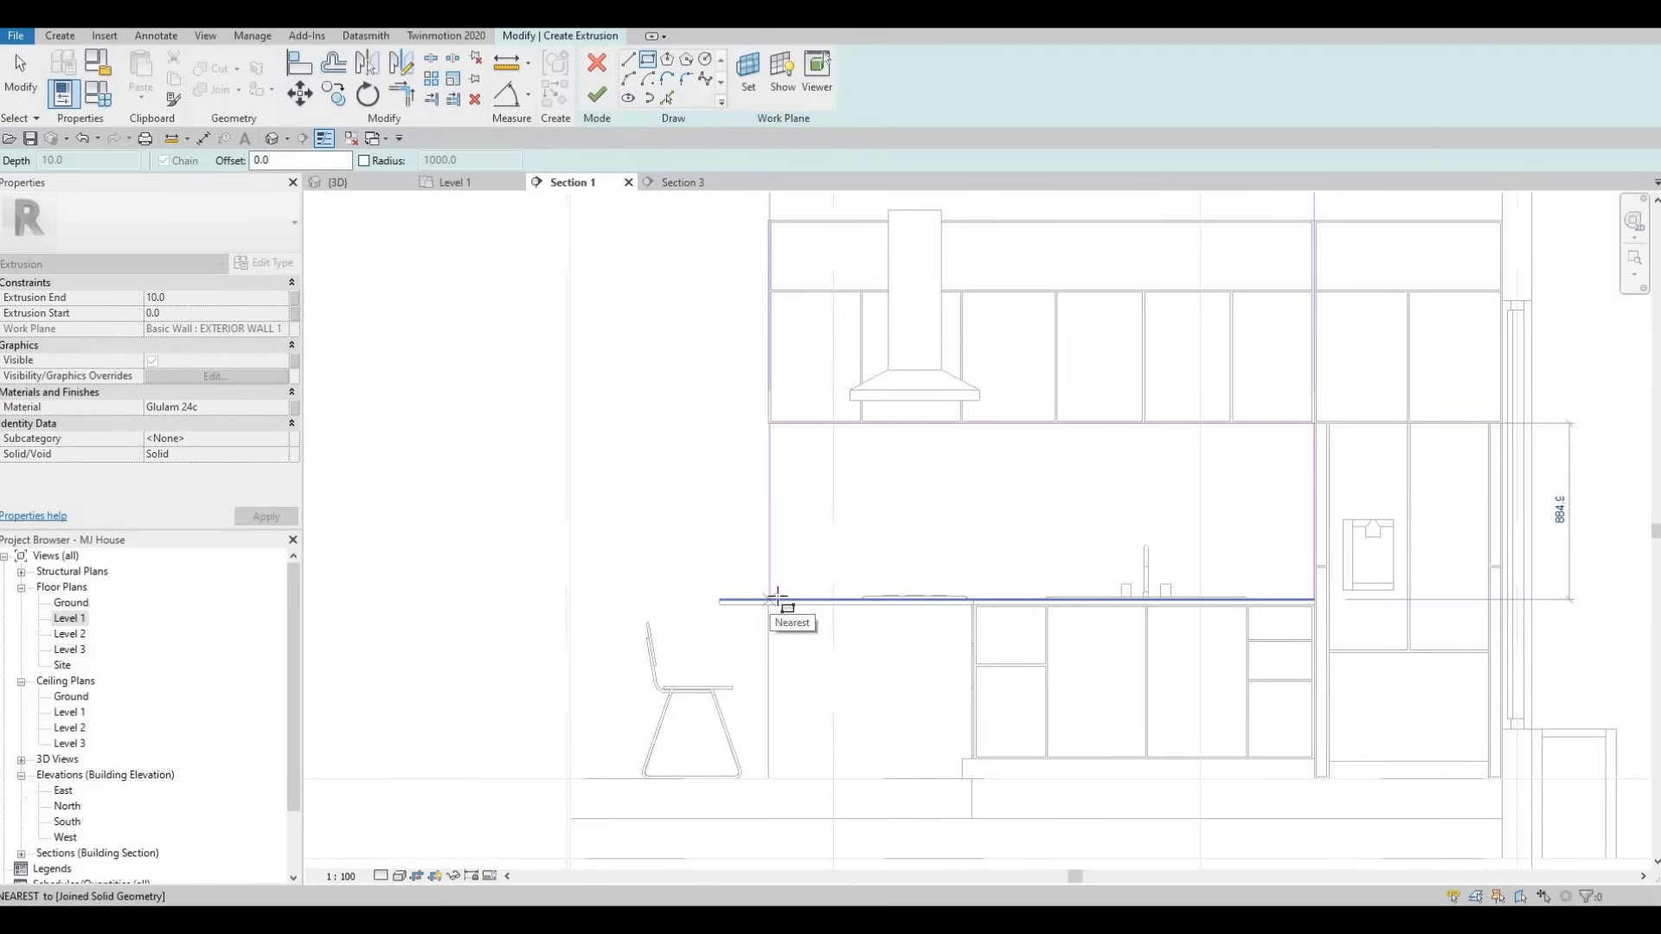
left_click(776, 598)
key("Escape")
key("Escape")
middle_click_drag(793, 450, 822, 505)
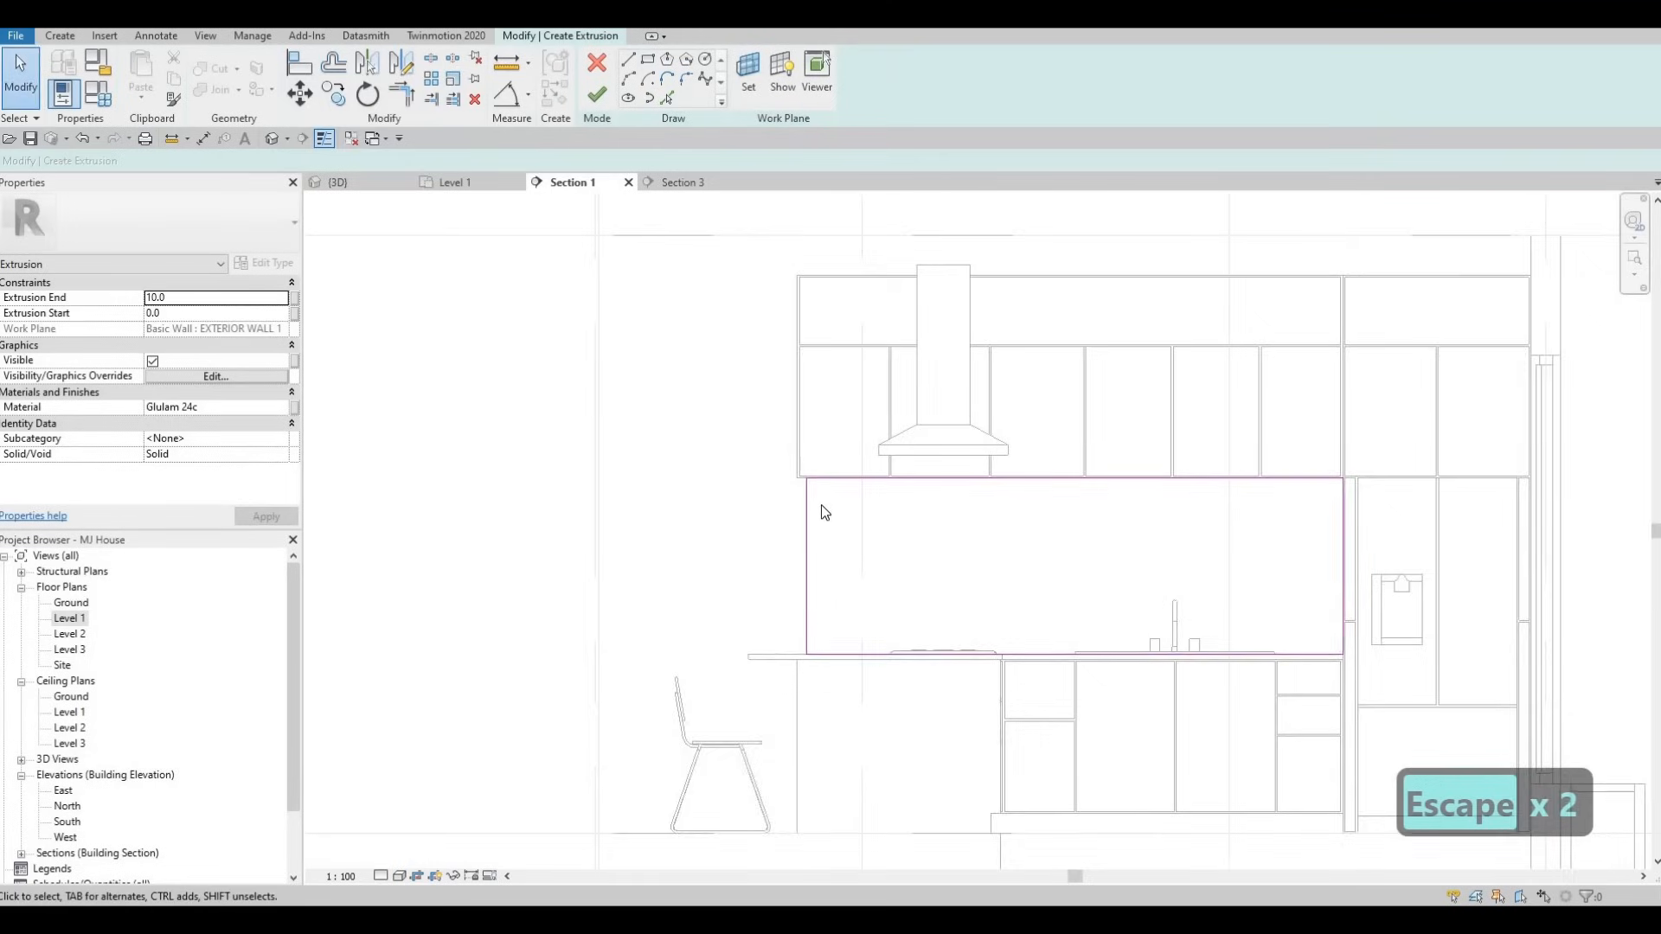
key("Escape")
key("Escape")
scroll(819, 509, "up", 1)
- Align the rectangle's left edge to the wall line using AL
key("a")
key("l")
scroll(768, 426, "up", 1)
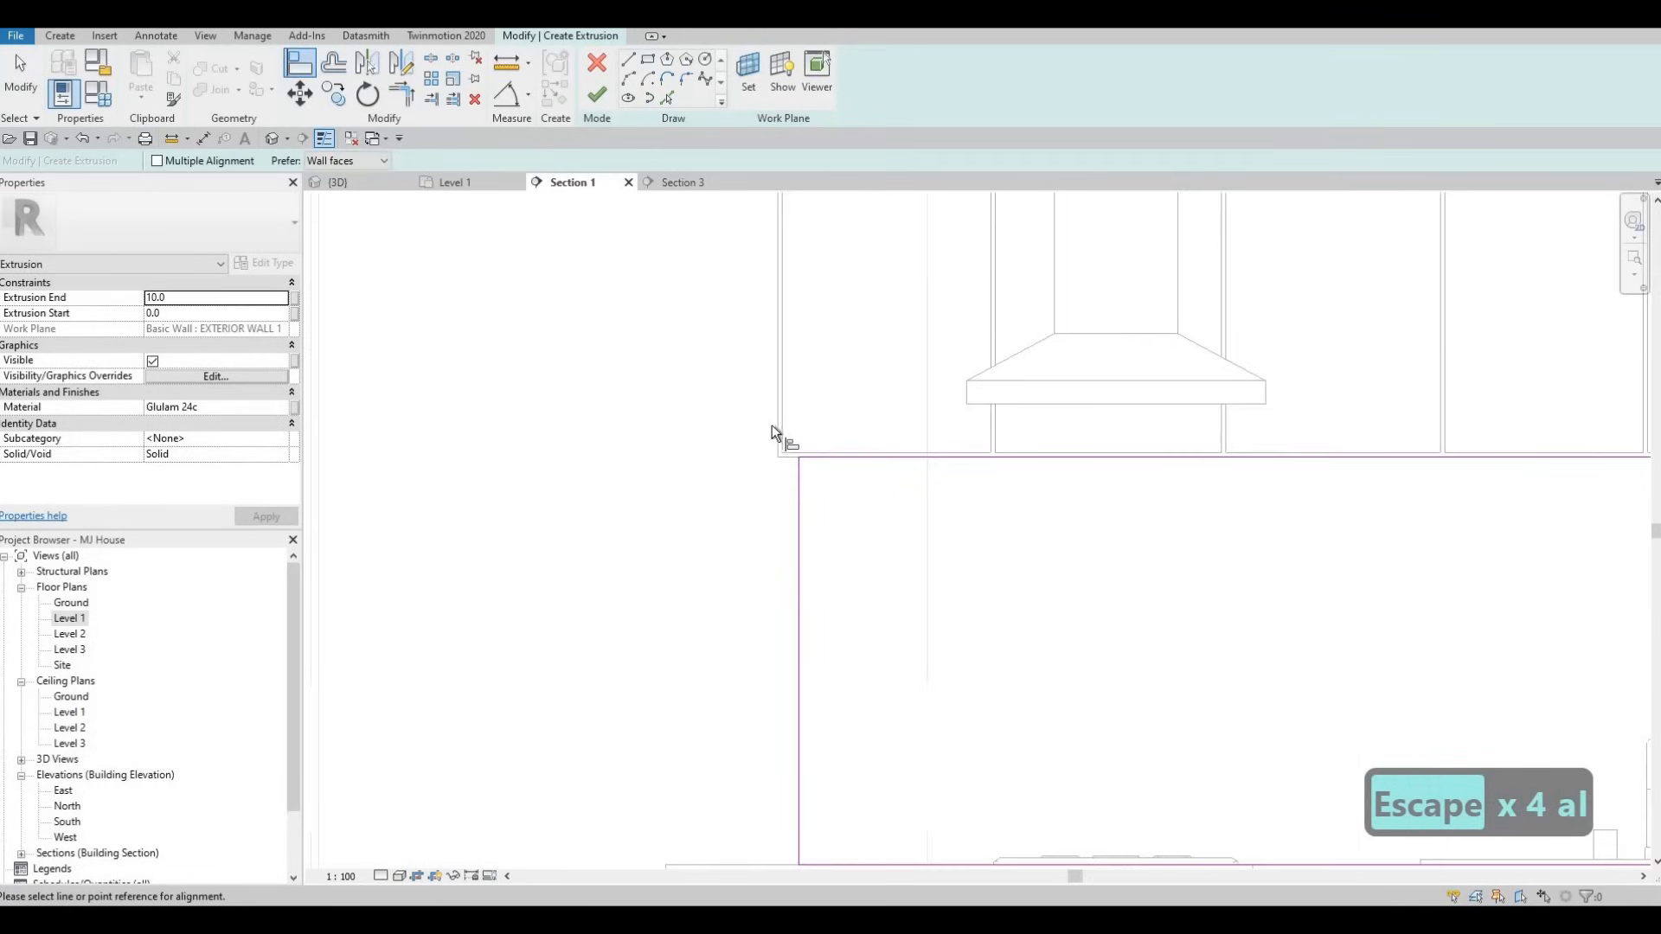
left_click(773, 424)
left_click(797, 499)
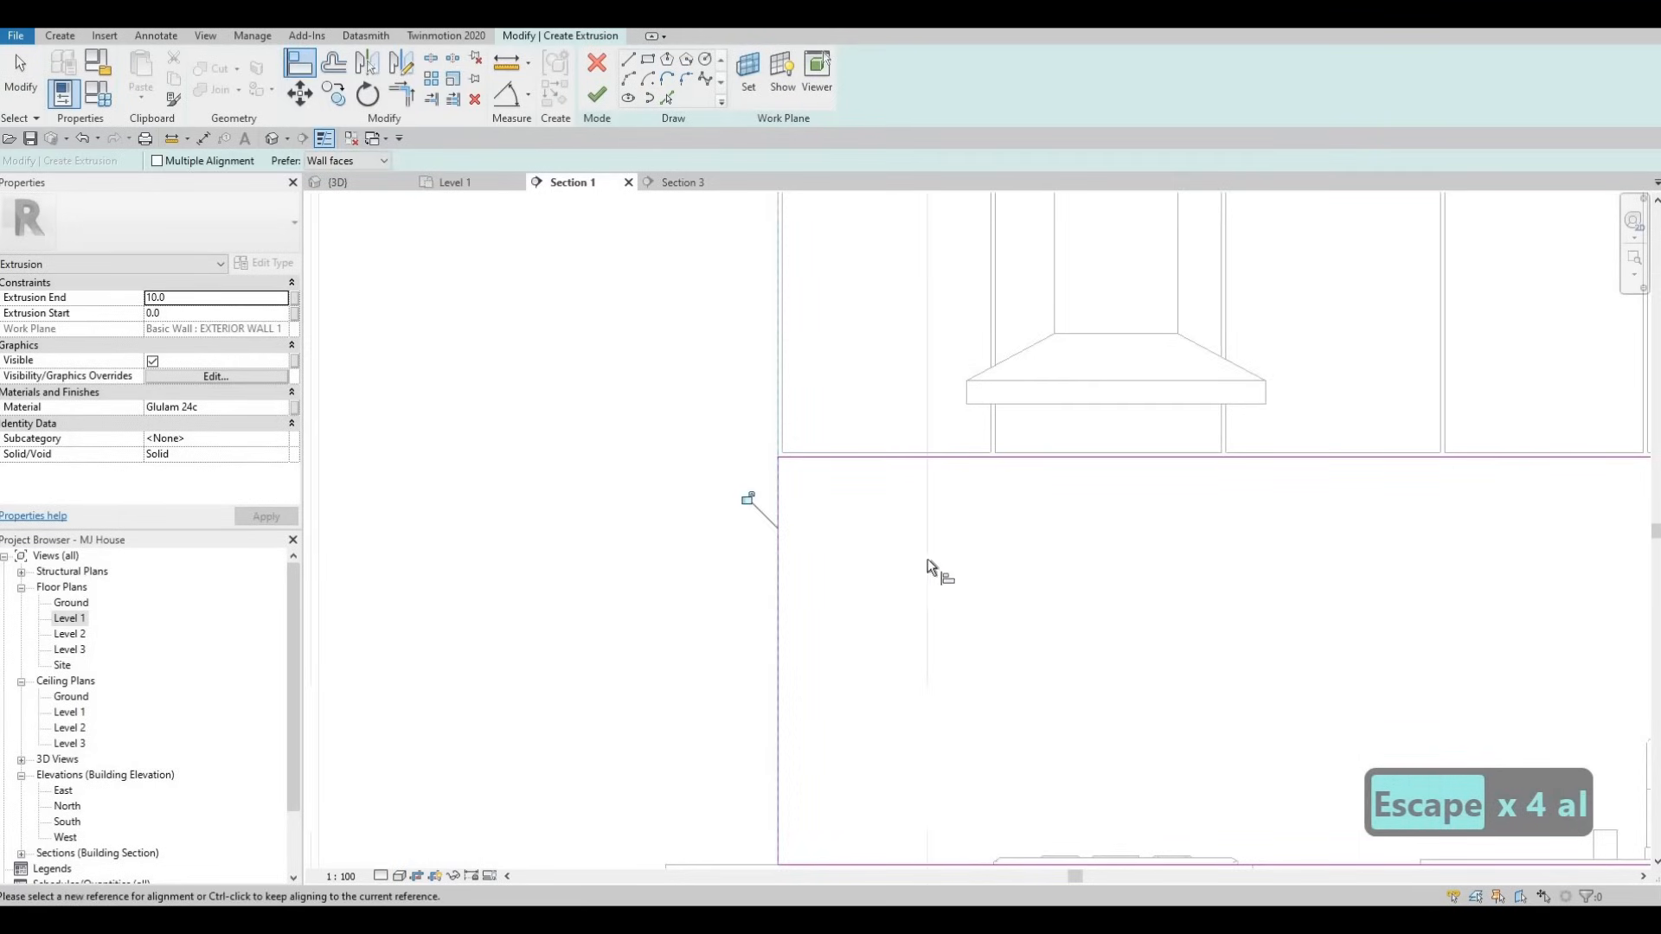
scroll(870, 519, "down", 3)
key("Escape")
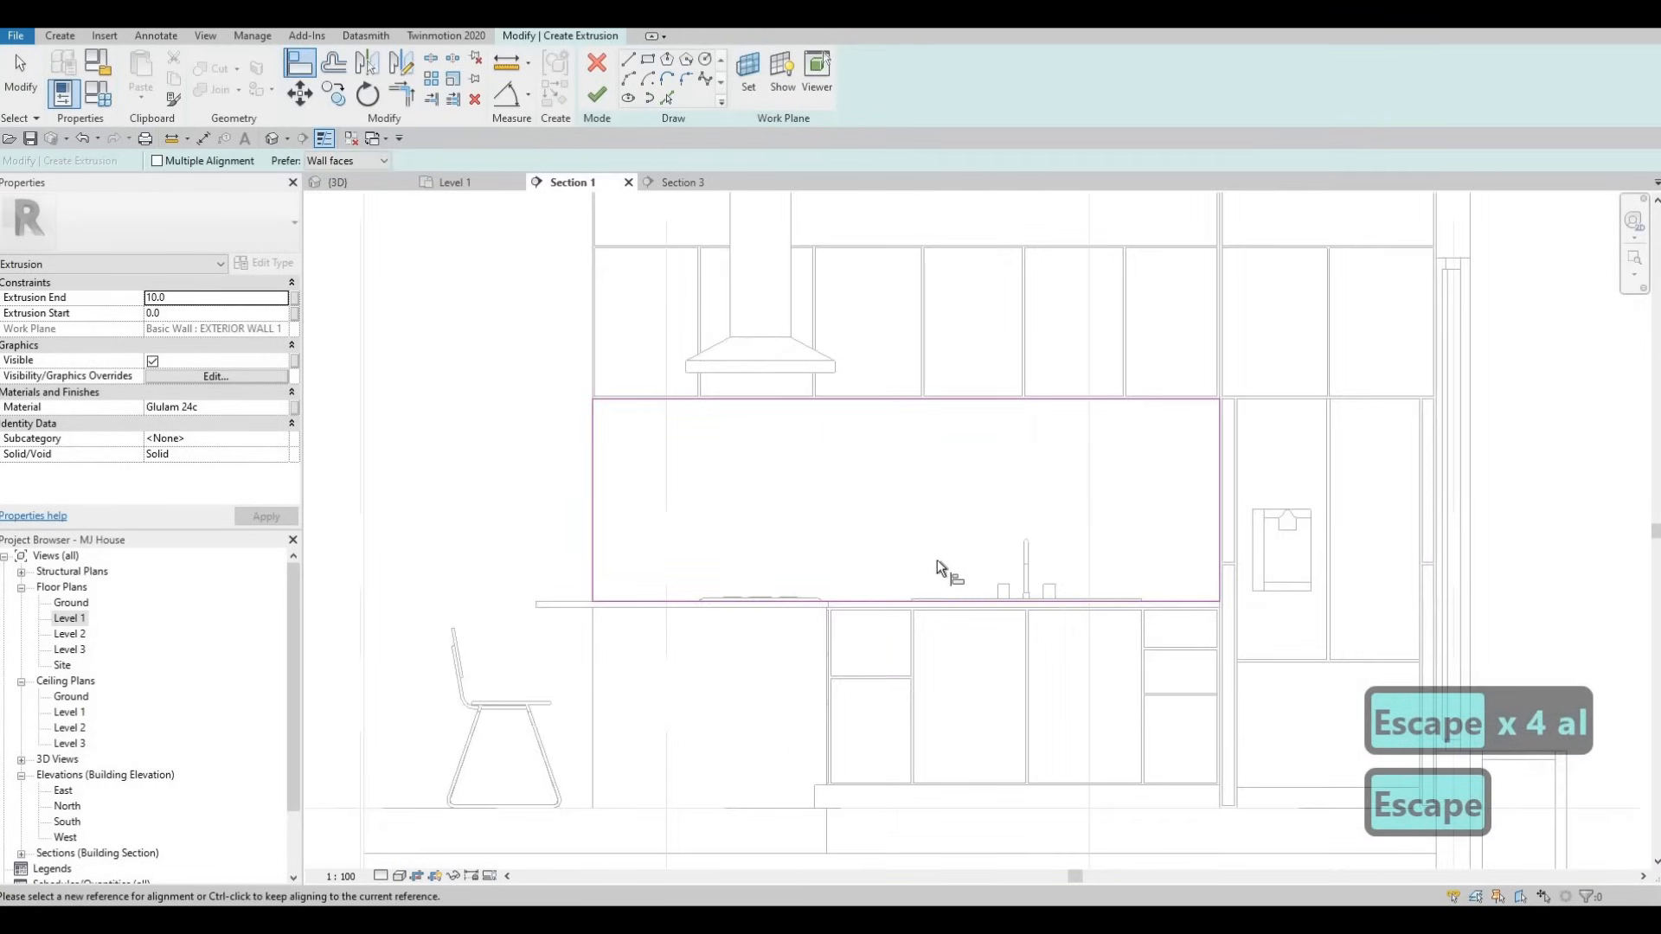
middle_click_drag(937, 559, 911, 563)
key("Escape")
key("Escape")
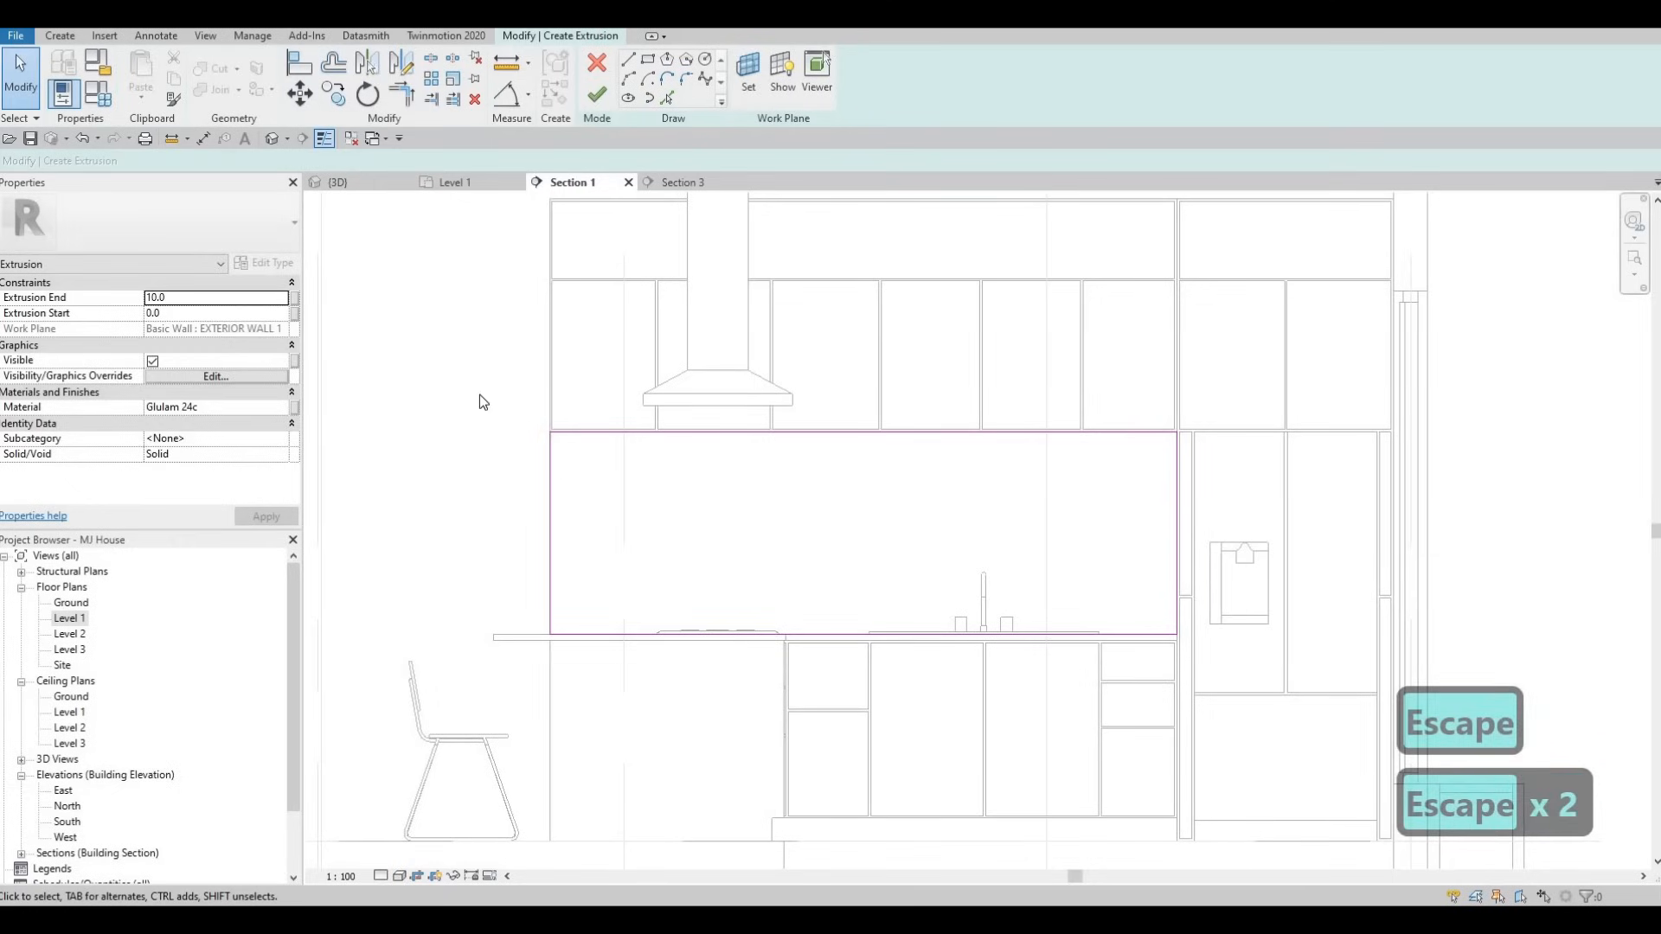
middle_click_drag(482, 403, 525, 385)
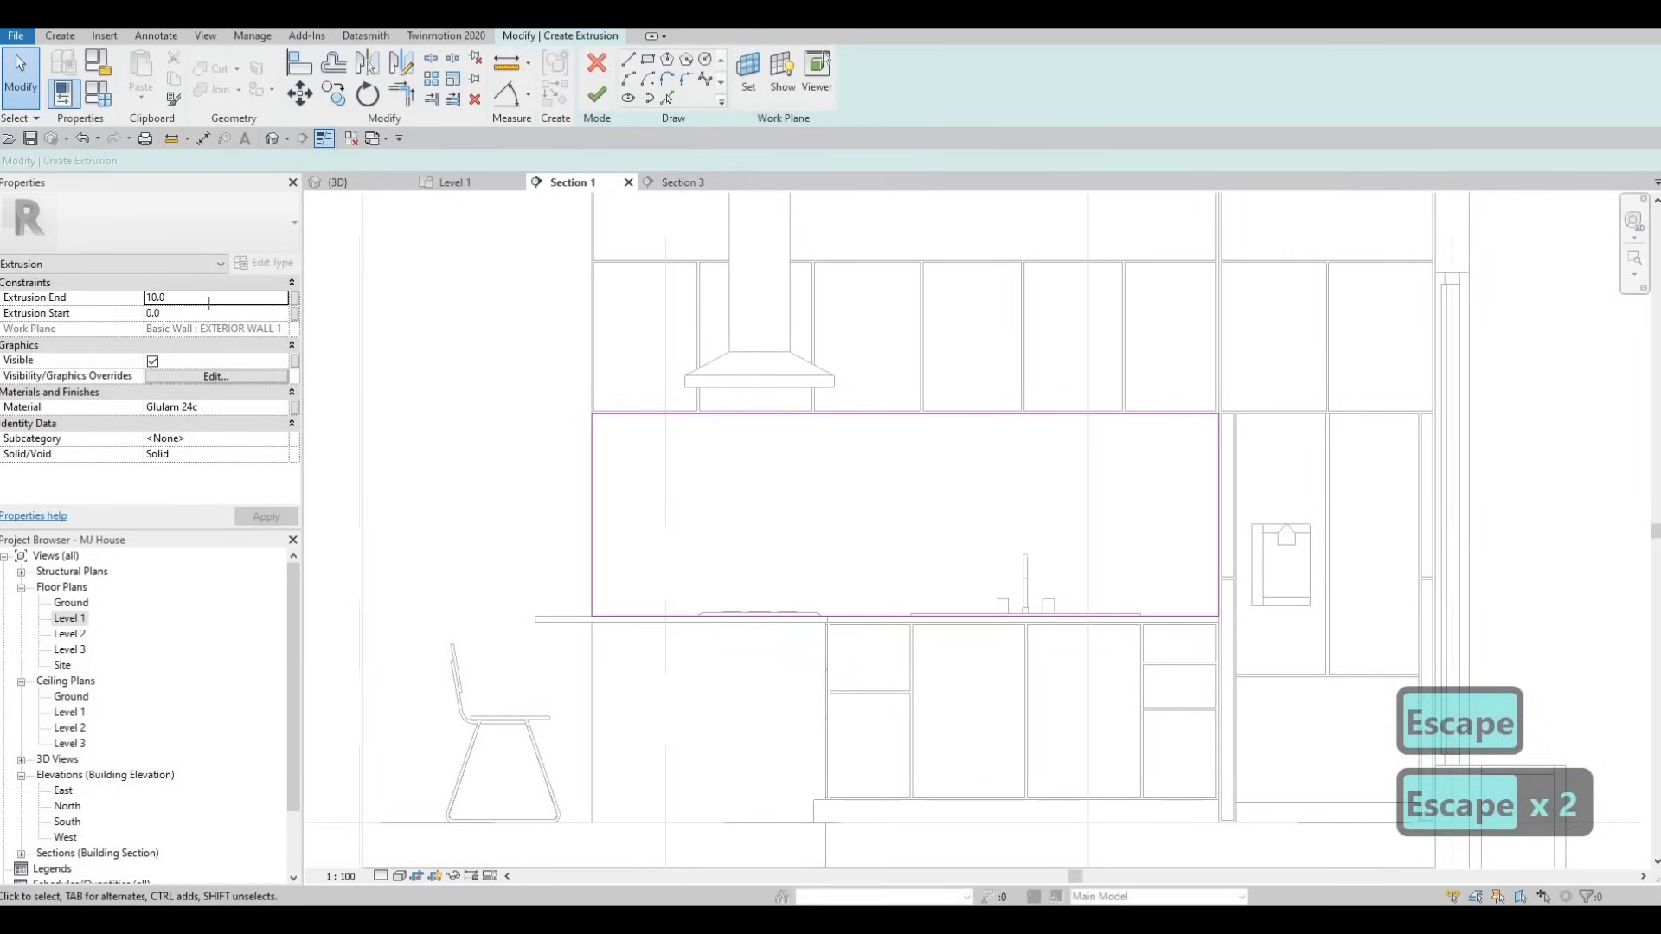
- Set the extrusion end depth to 5 and bring up its material list
left_click(209, 303)
type("5")
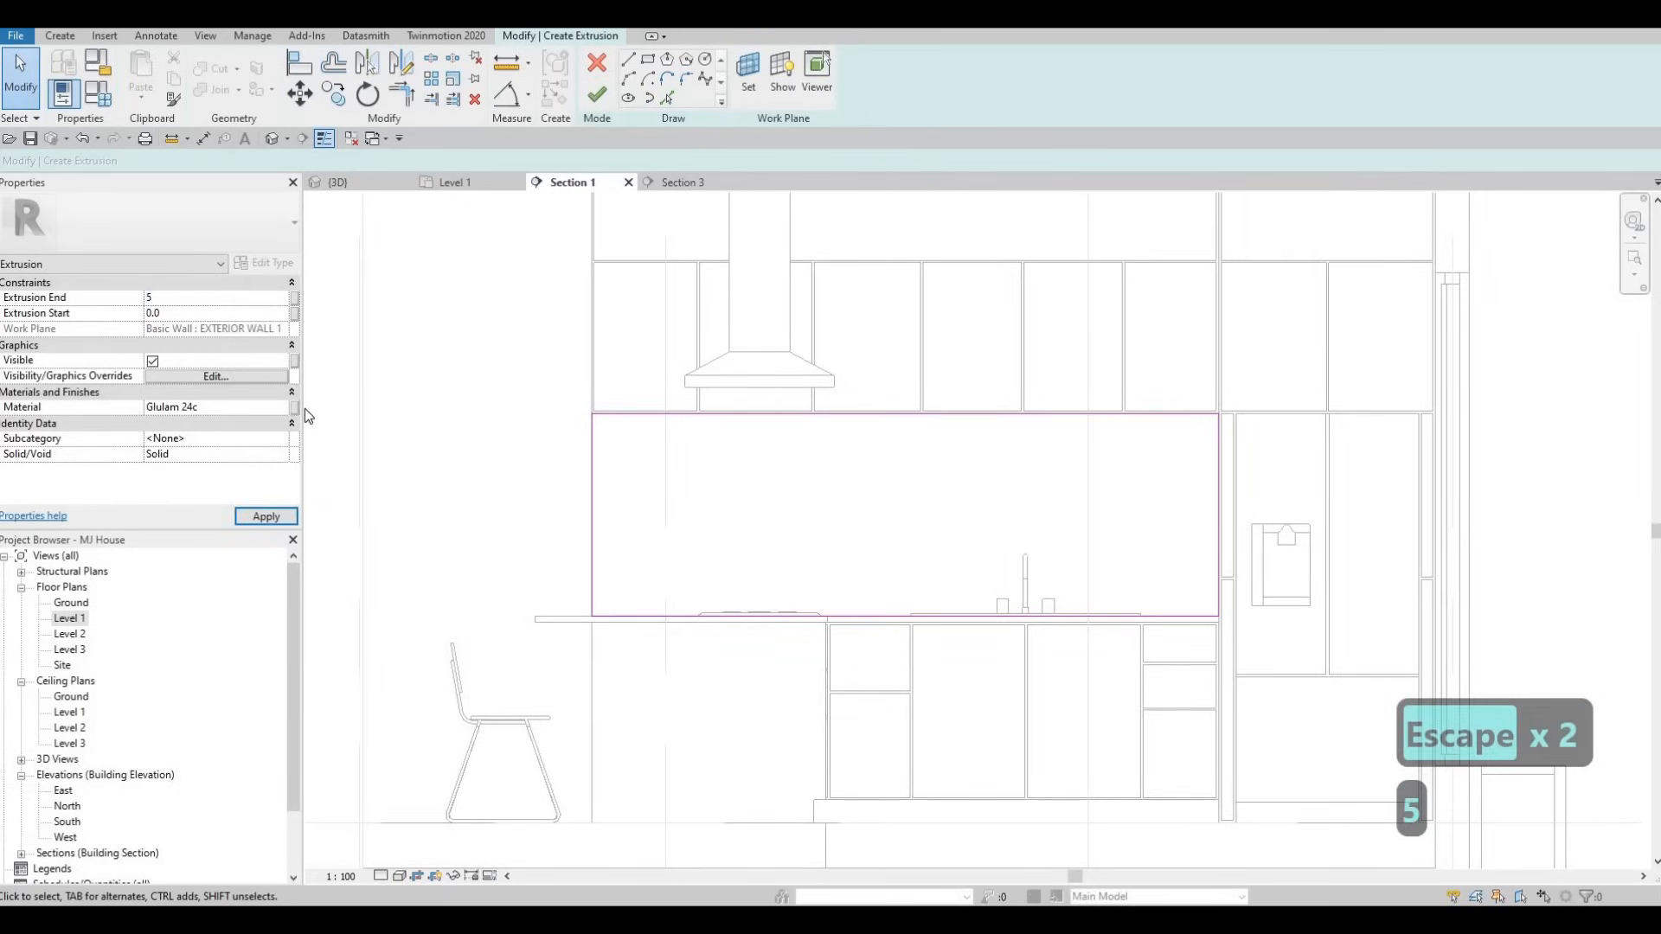
left_click(284, 410)
left_click(283, 407)
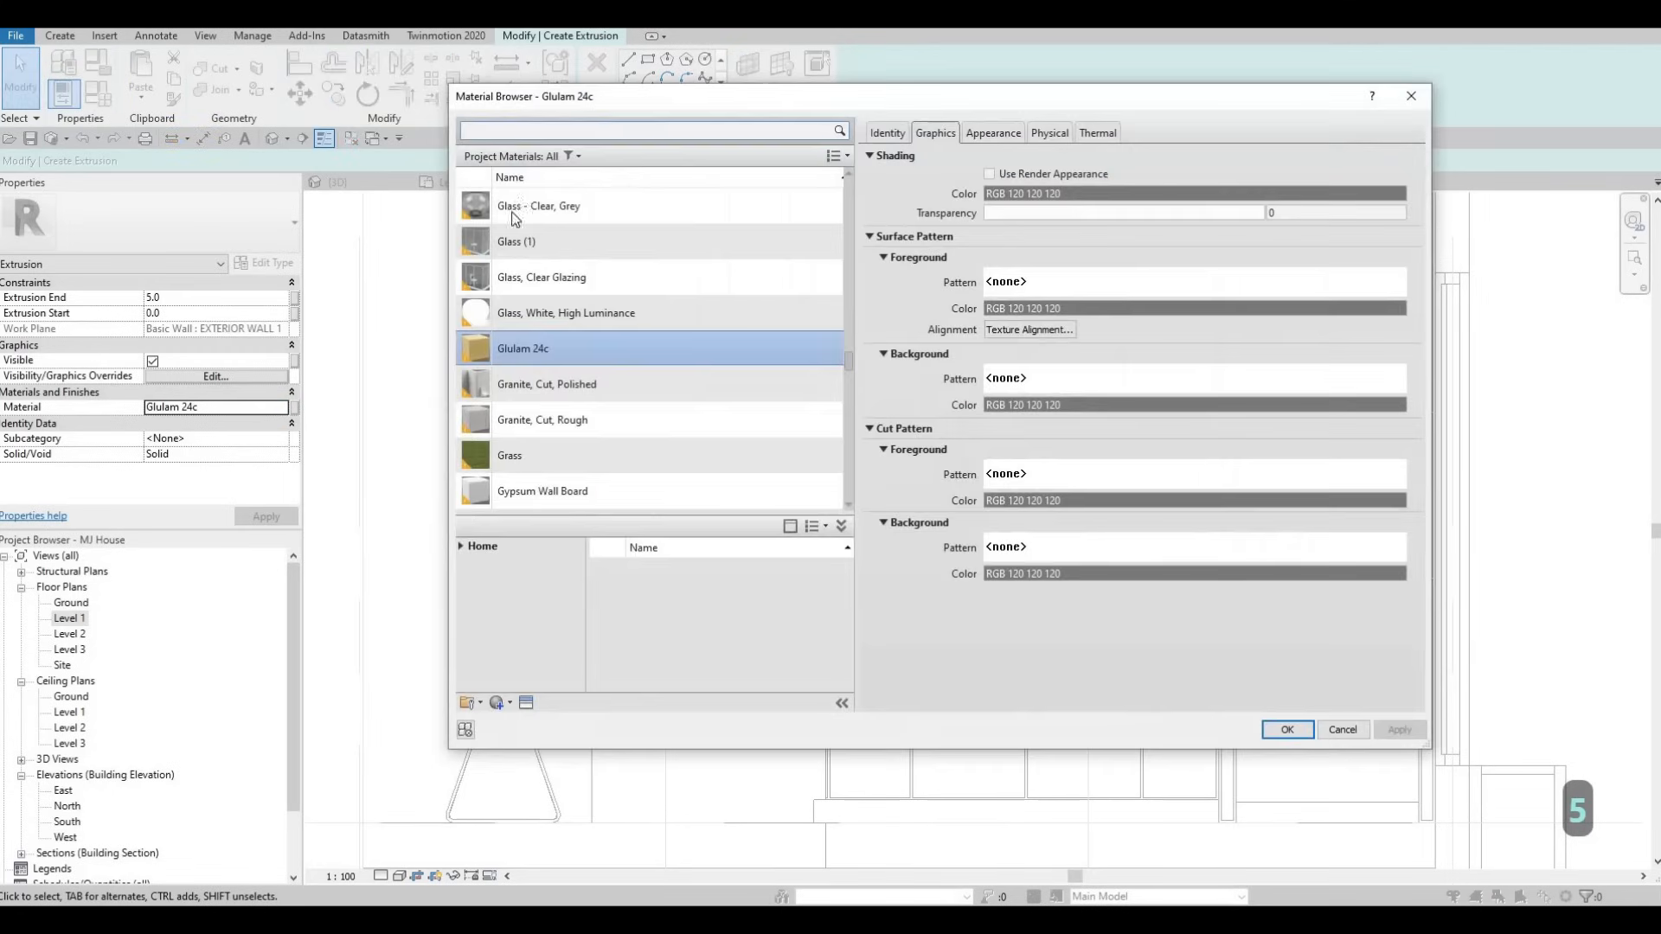
- Apply the Tile, Porcelain, 4in material to the extrusion
left_click(534, 130)
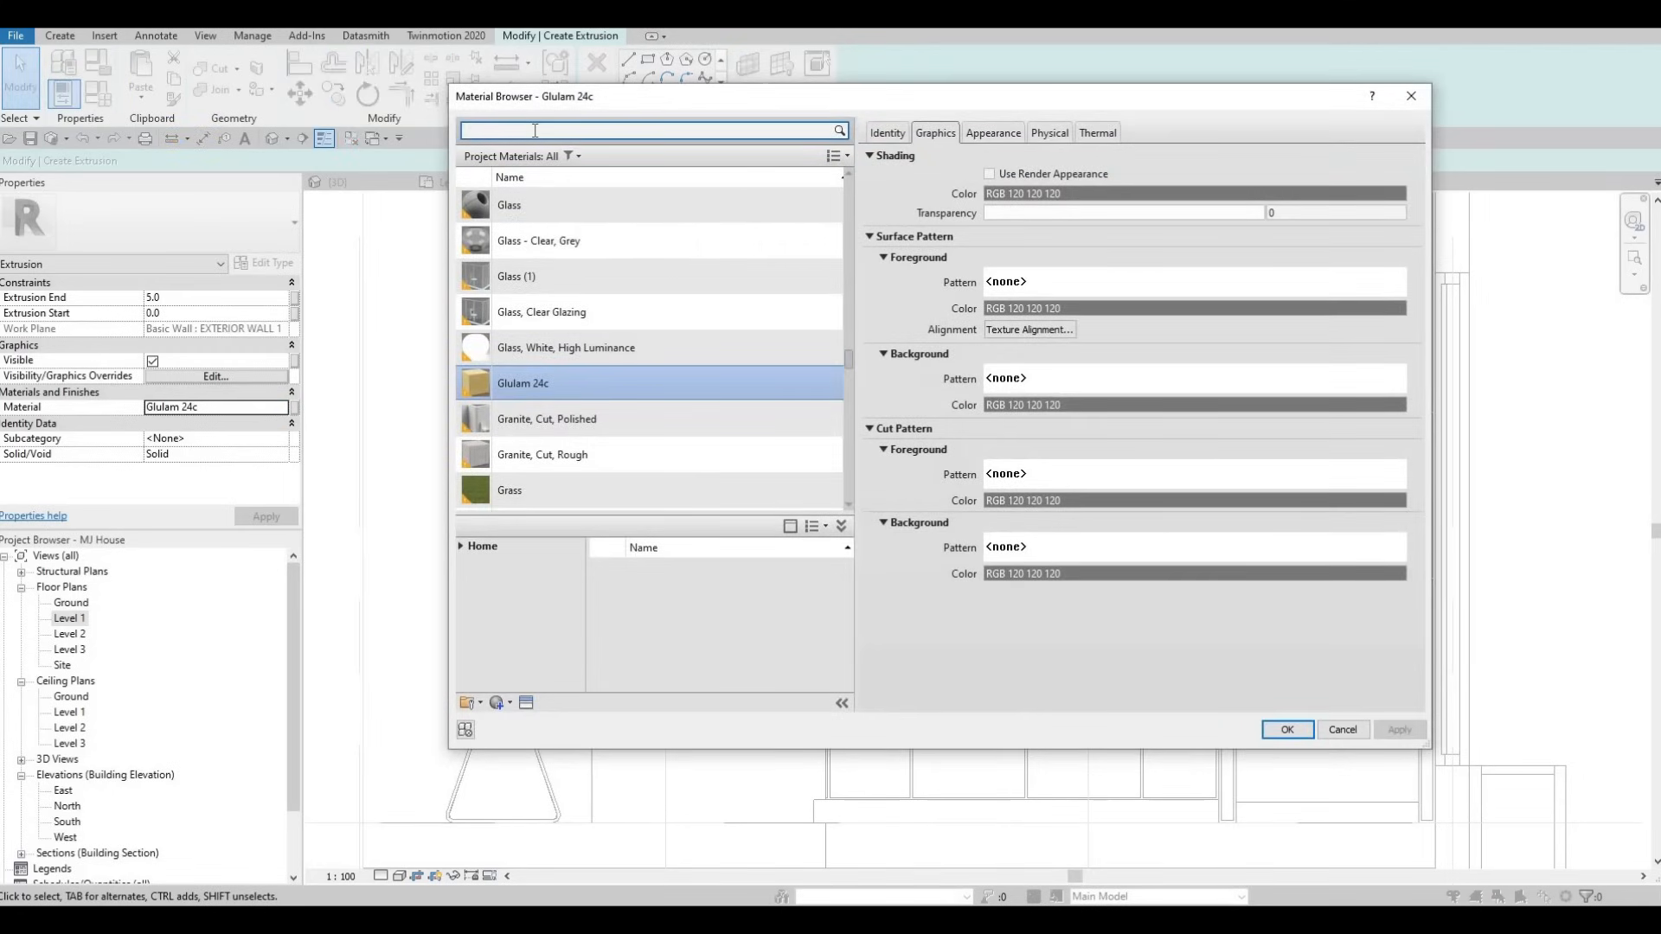
type("tile")
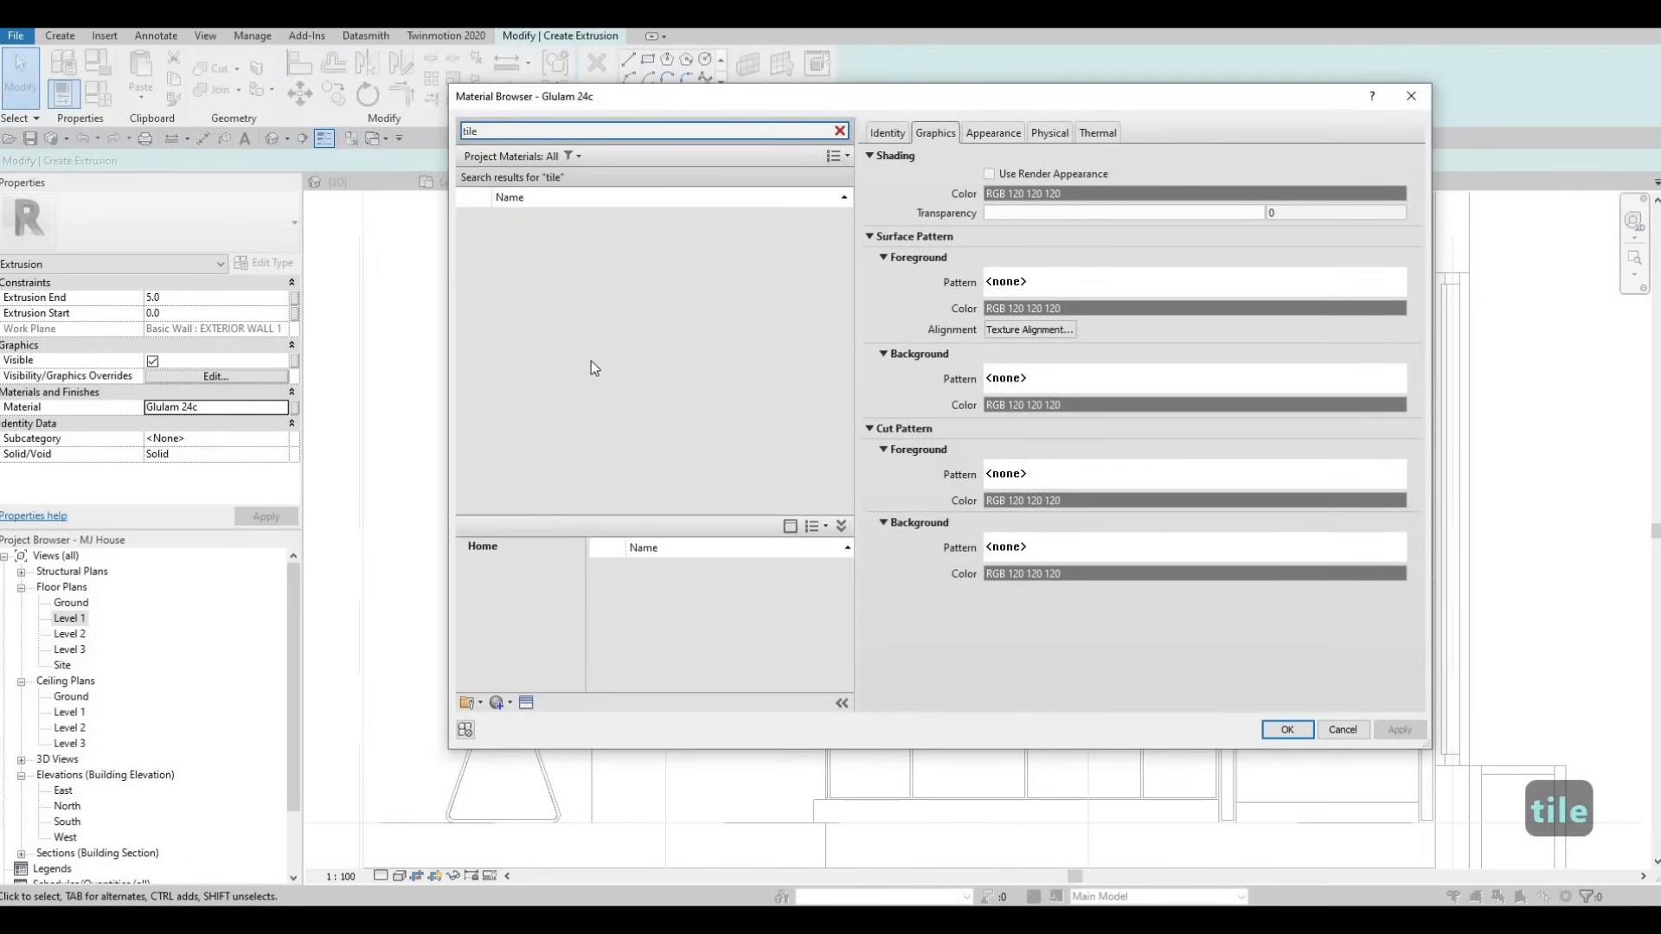
scroll(604, 407, "down", 1)
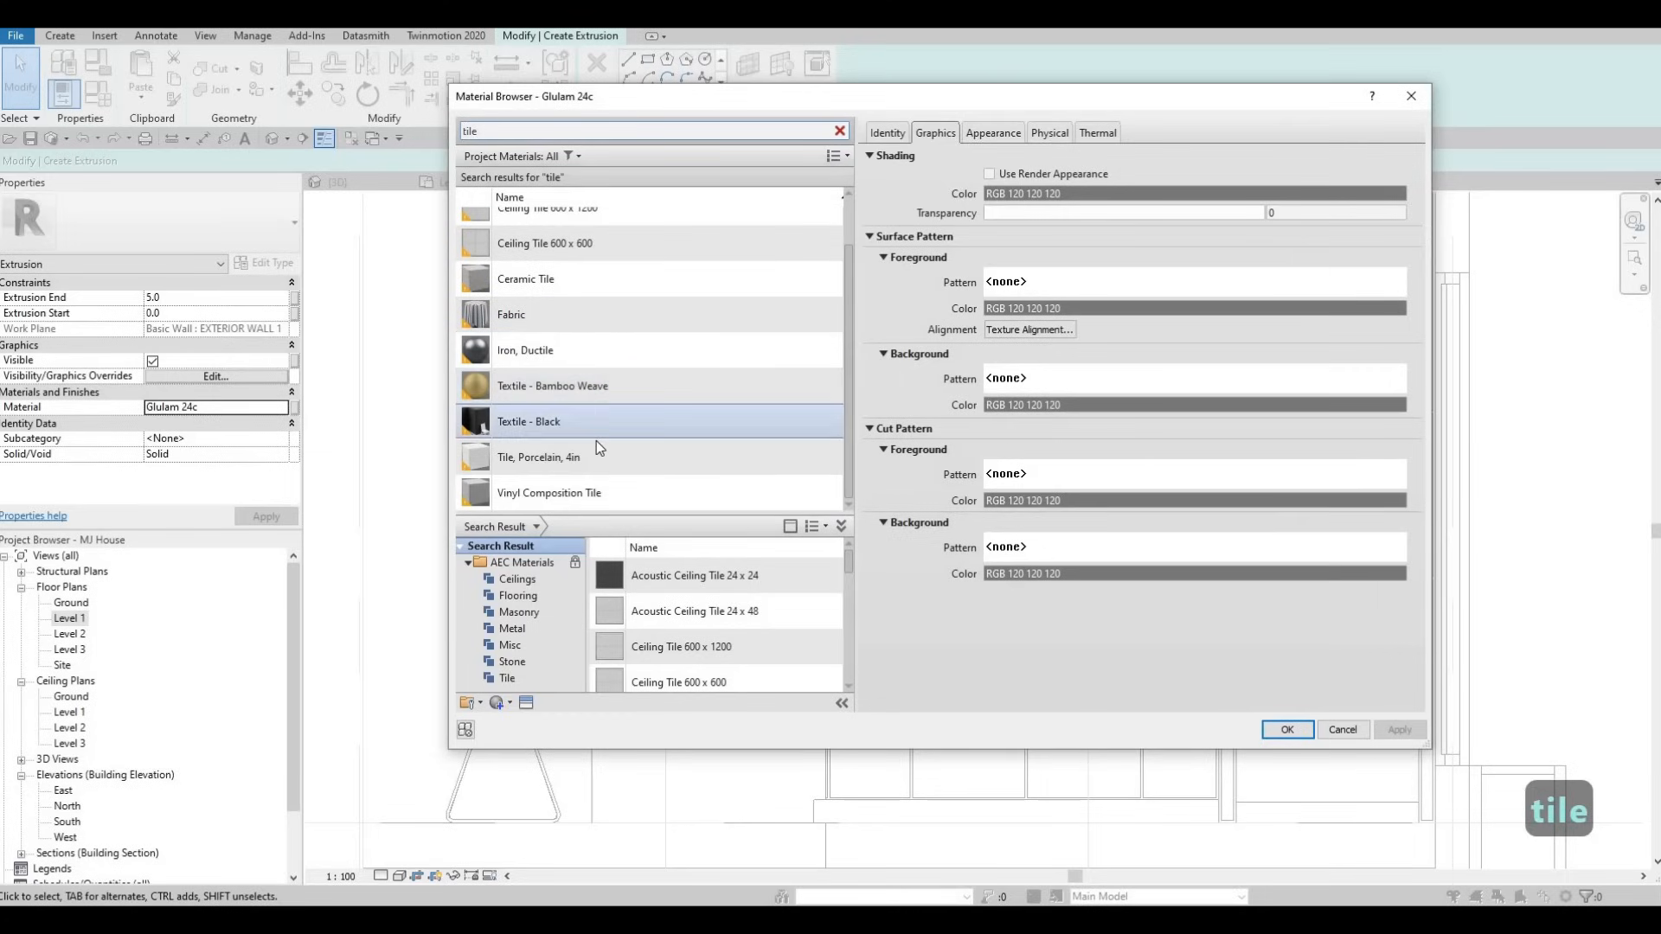
left_click(722, 495)
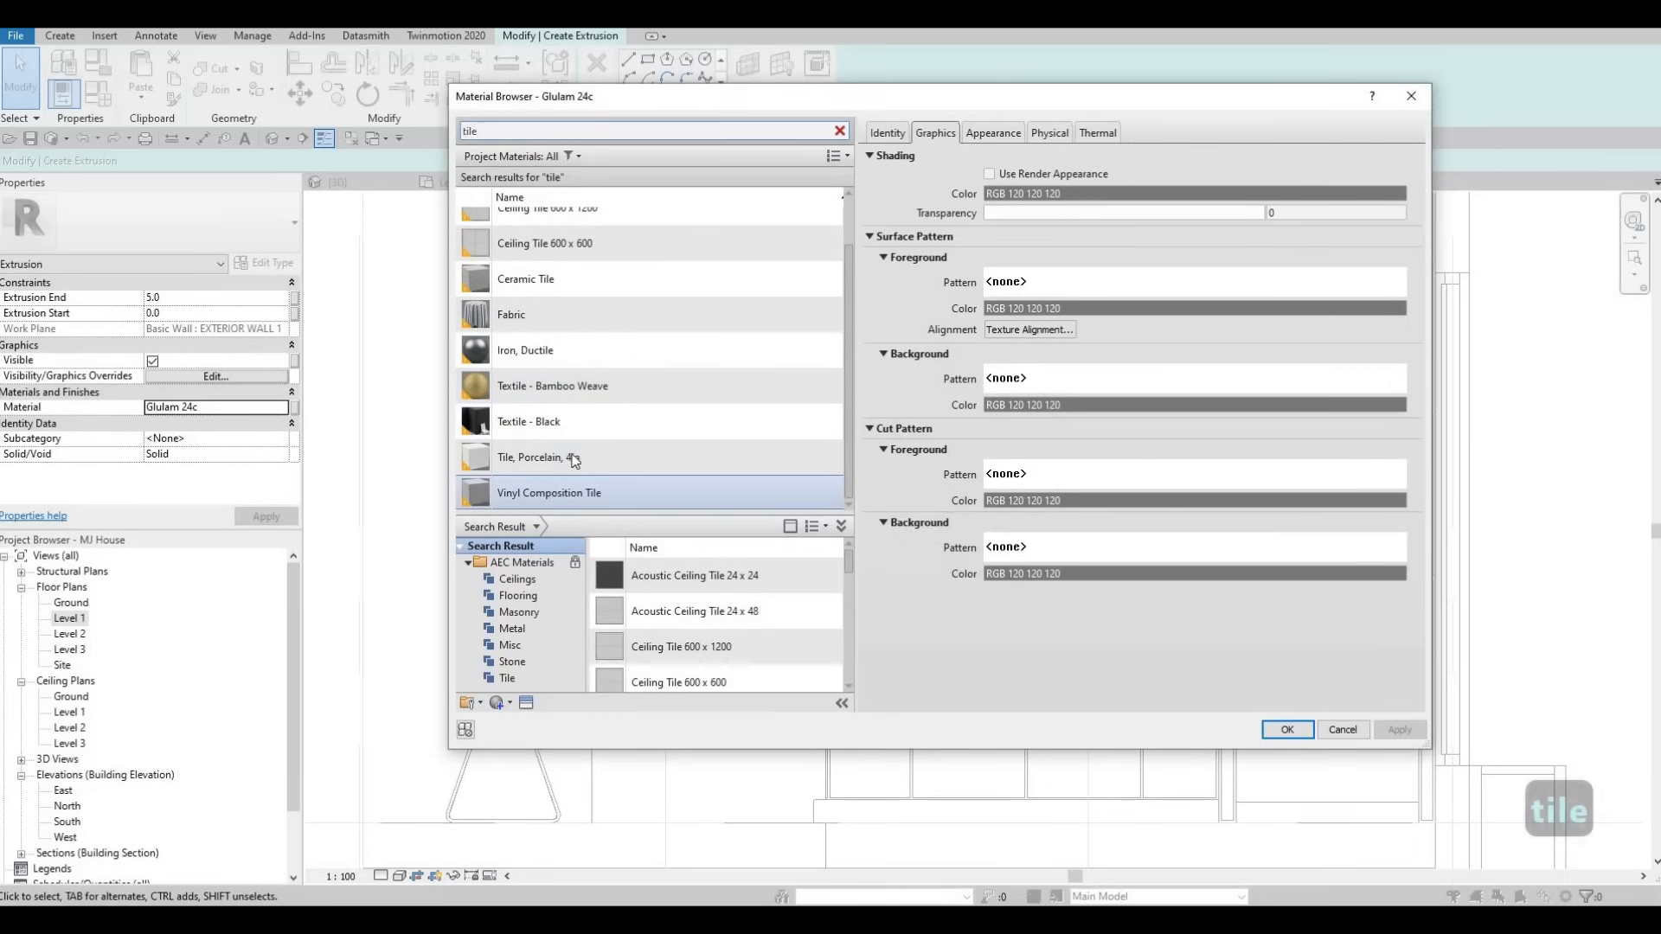
left_click(587, 459)
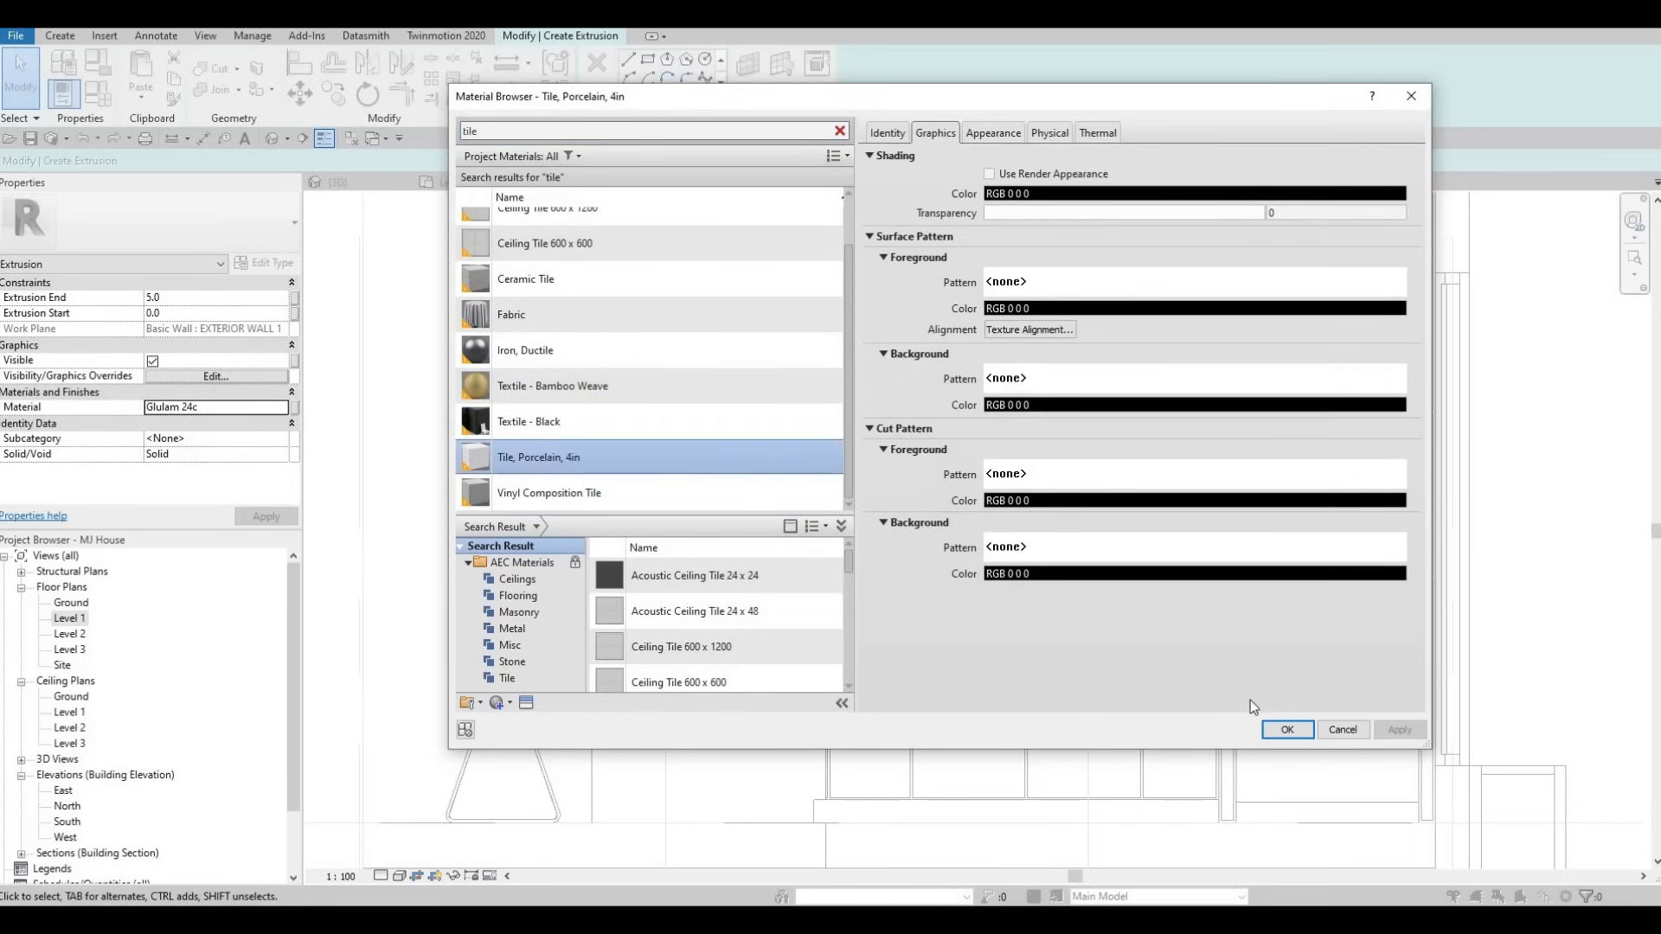
left_click(1288, 730)
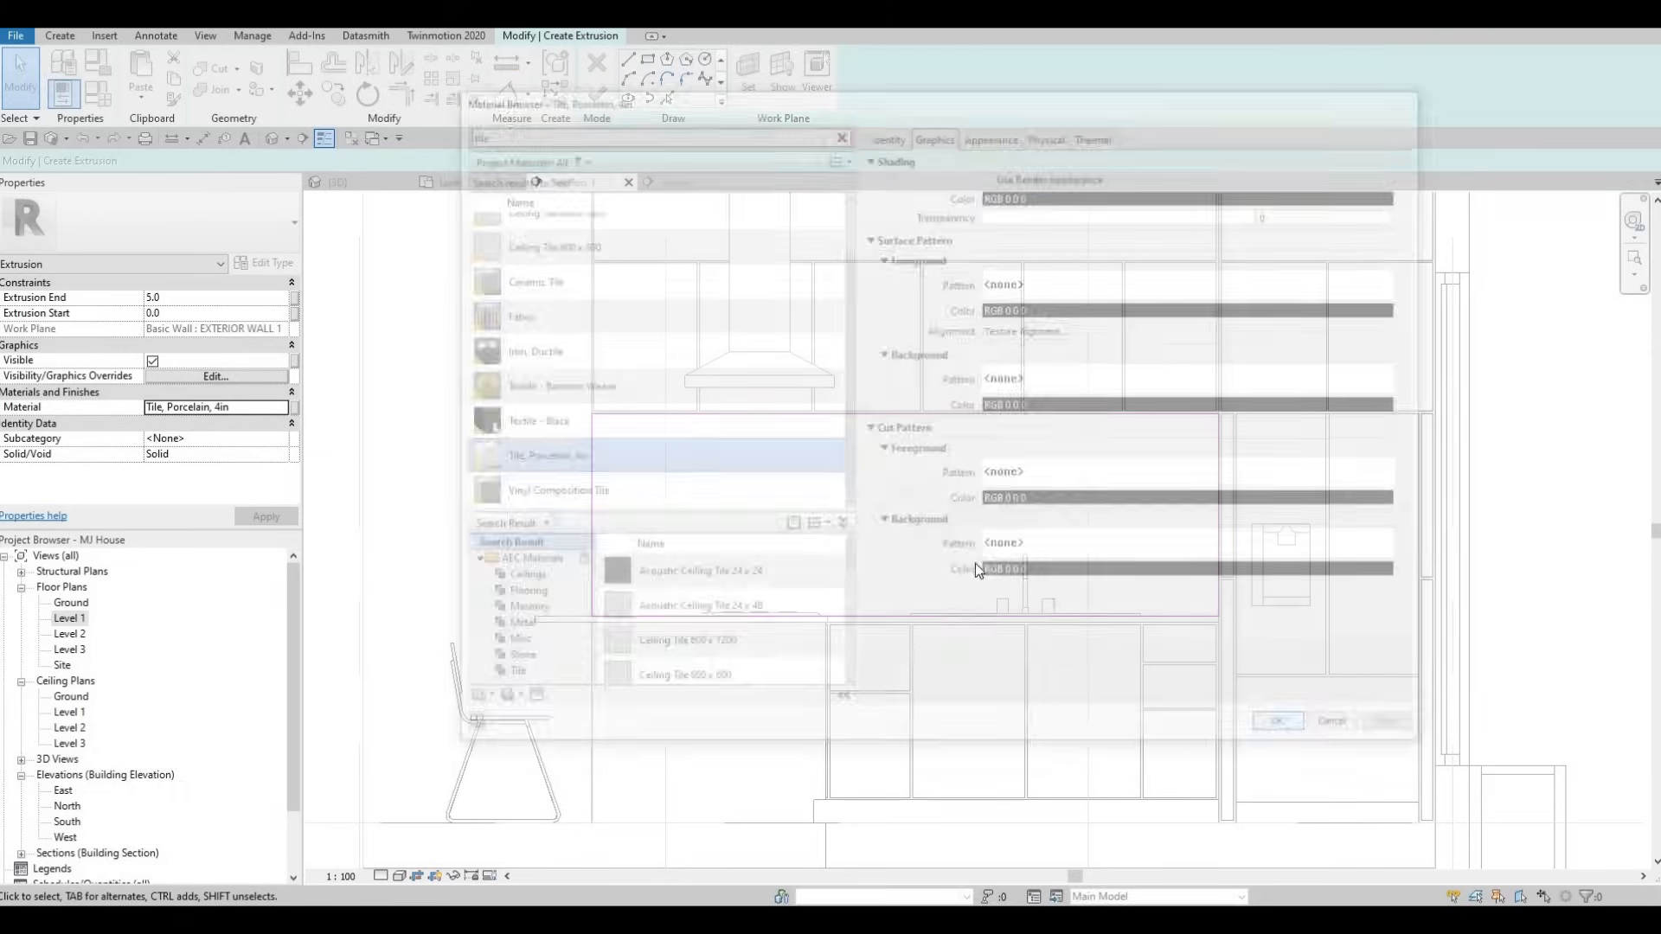
- Finish the sketch and the in-place model, then go to the Level 1 floor plan
left_click(596, 98)
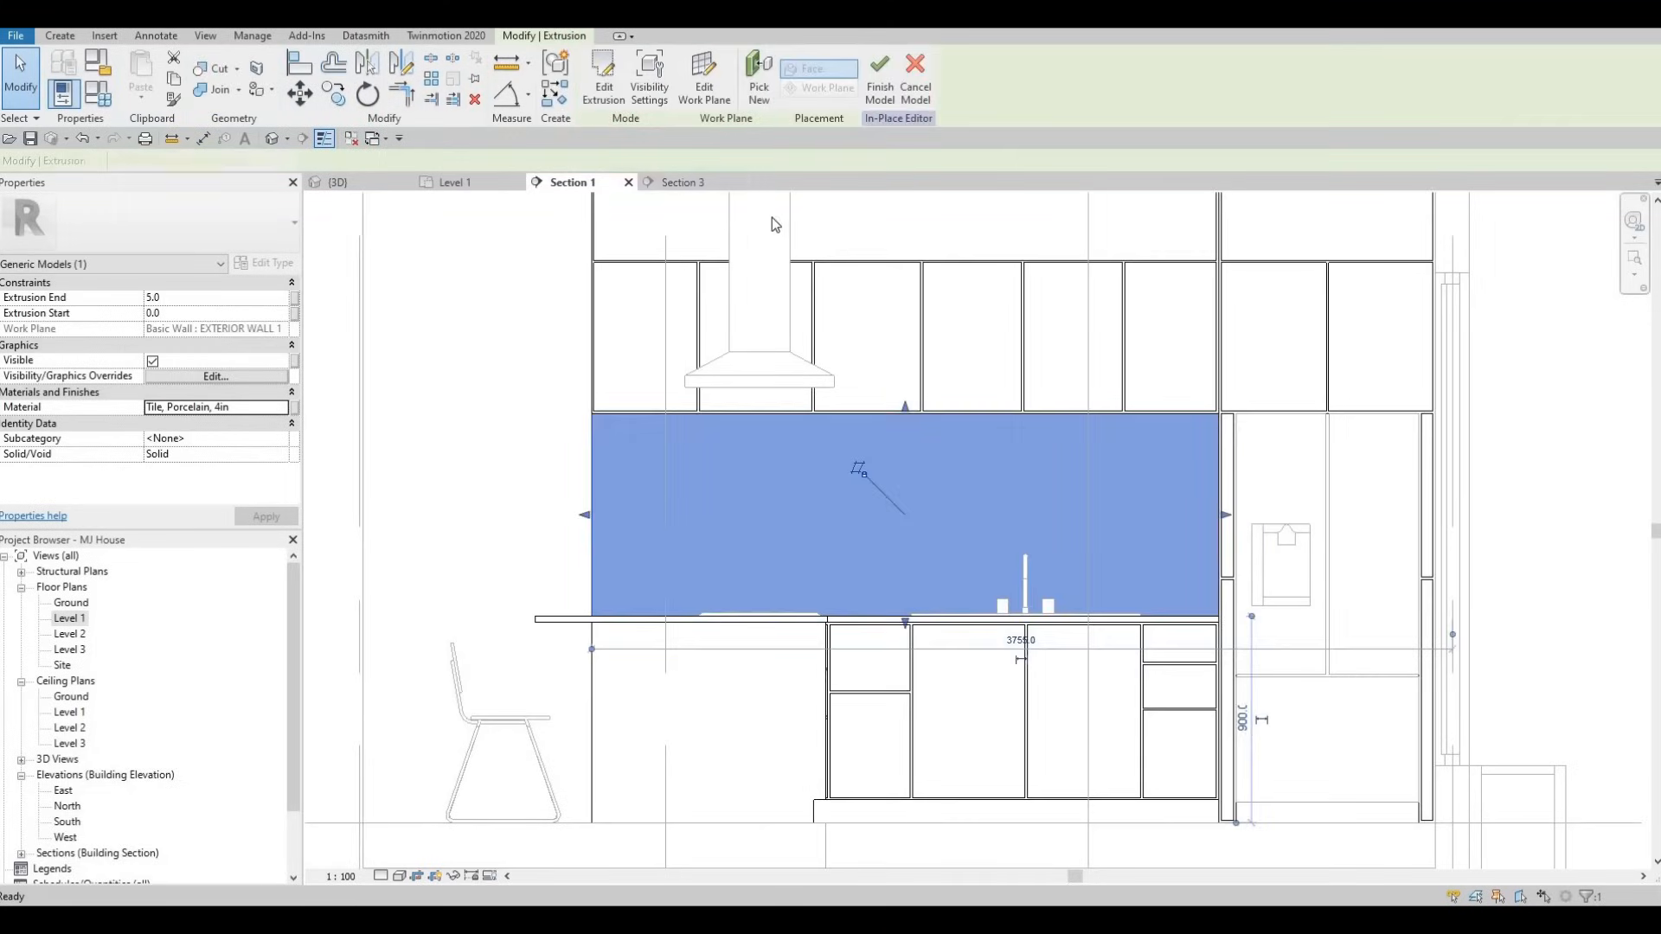
left_click(882, 91)
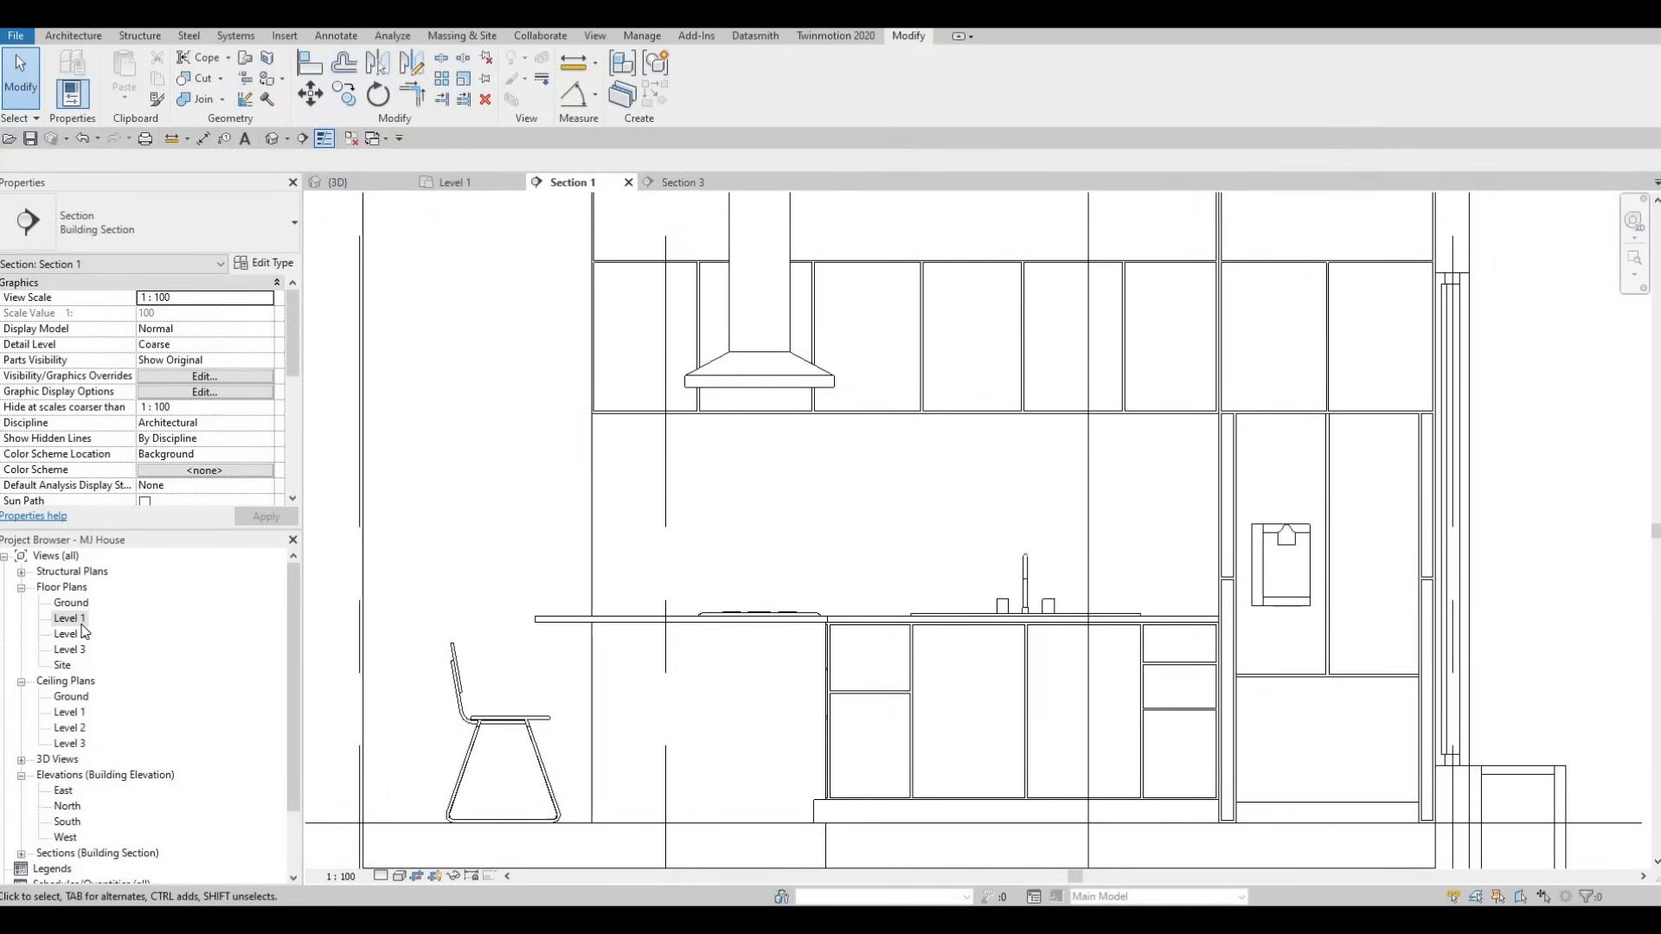
double_click(69, 618)
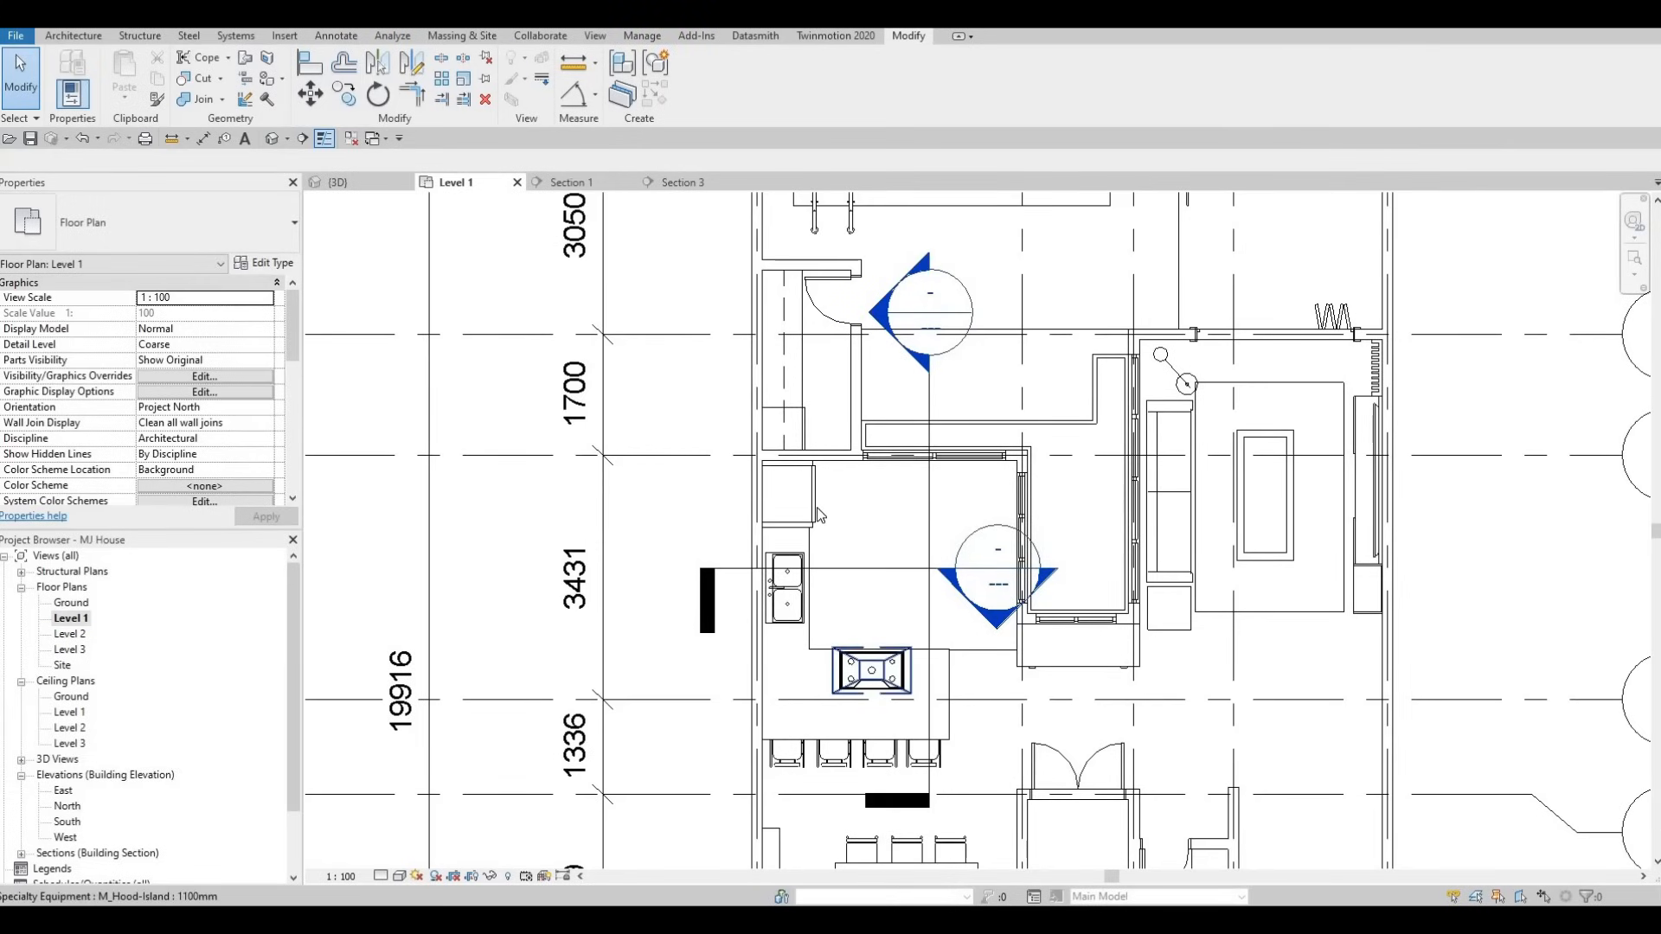
- Drag the Section 3 cut line down so it crosses the kitchen island
scroll(777, 557, "up", 1)
middle_click_drag(775, 552, 774, 475)
scroll(685, 490, "up", 2)
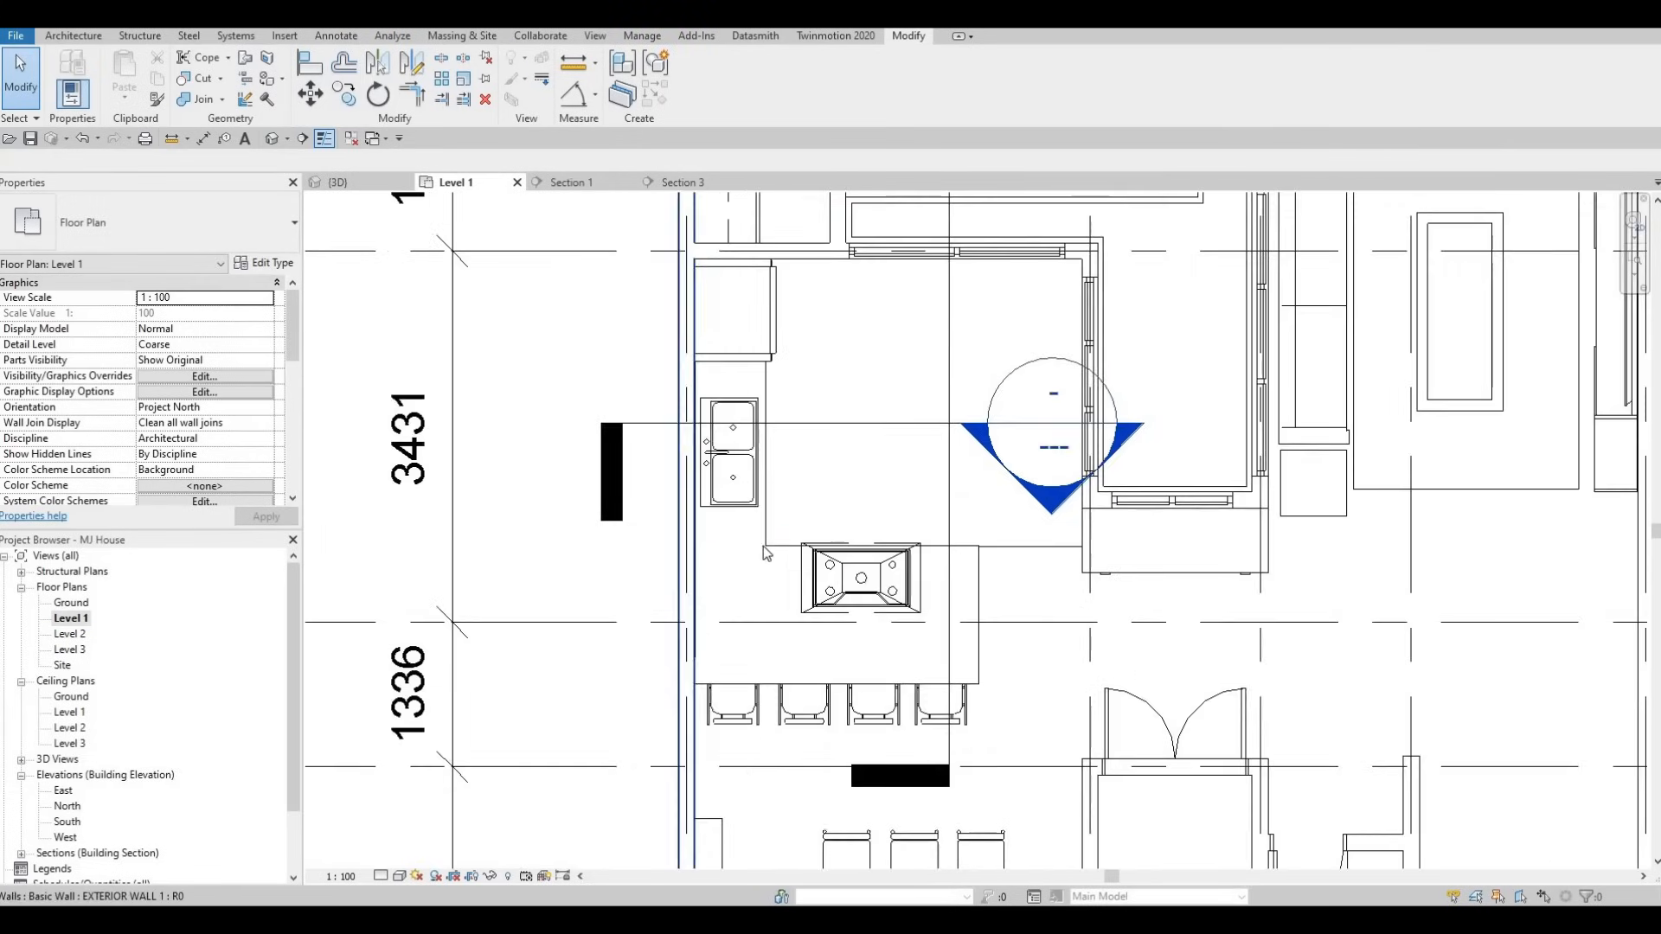
mouse_move(790, 561)
middle_mouse_down()
mouse_move(766, 530)
mouse_move(827, 631)
mouse_move(845, 632)
mouse_move(855, 595)
mouse_move(812, 578)
middle_mouse_up()
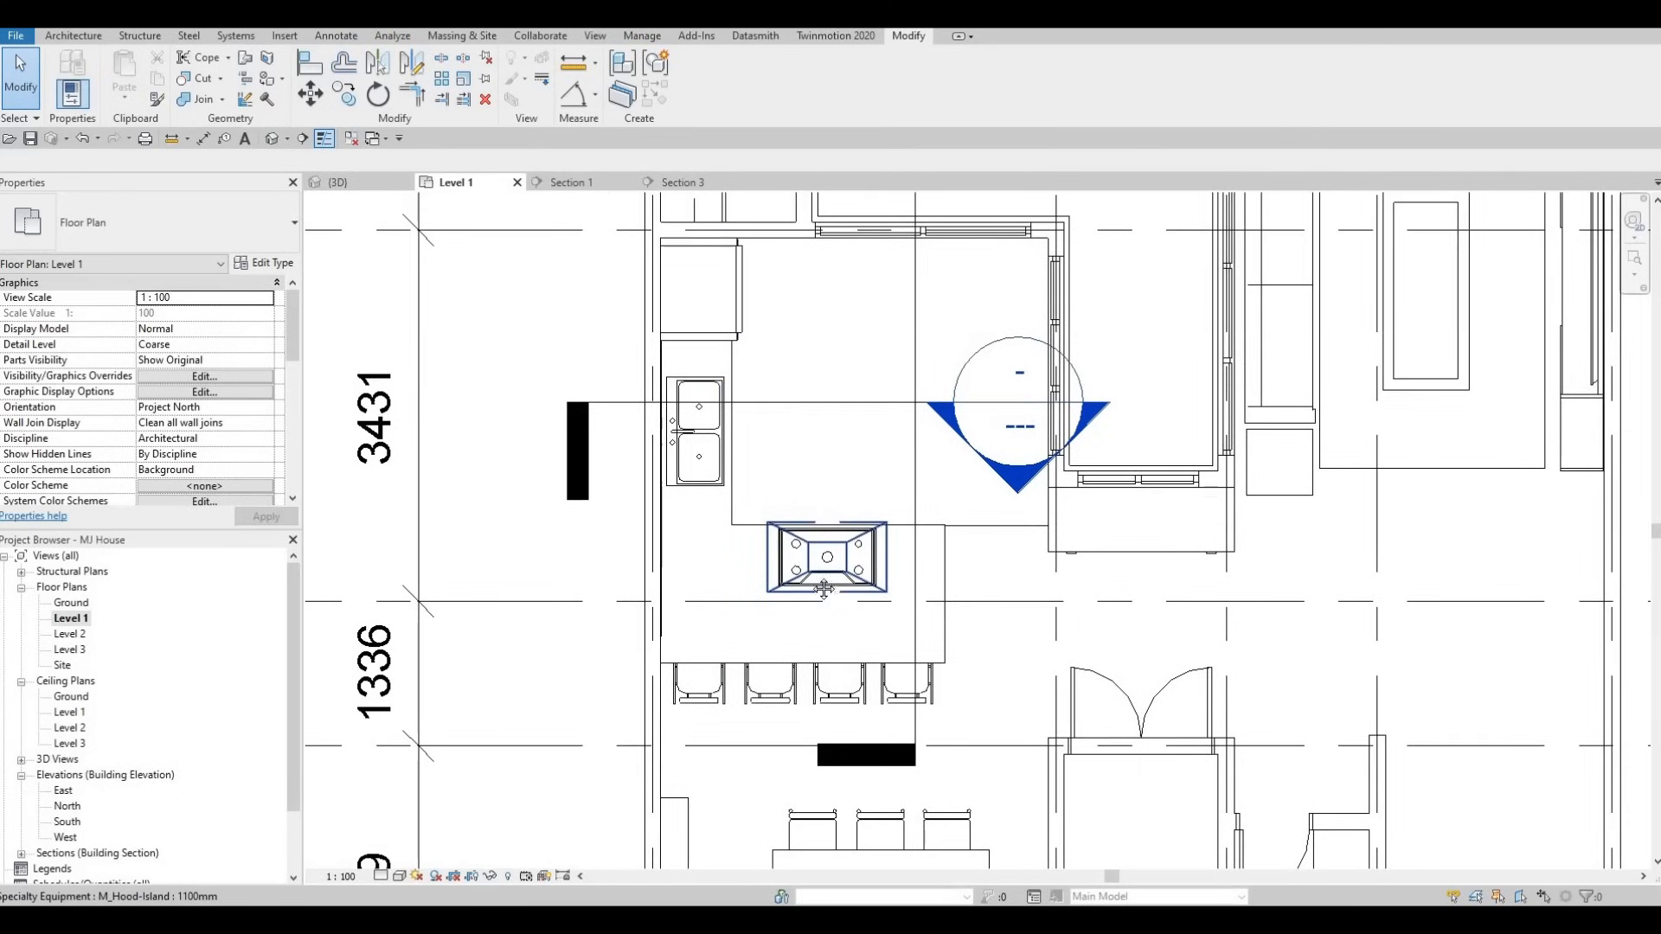
middle_click_drag(836, 505, 850, 408)
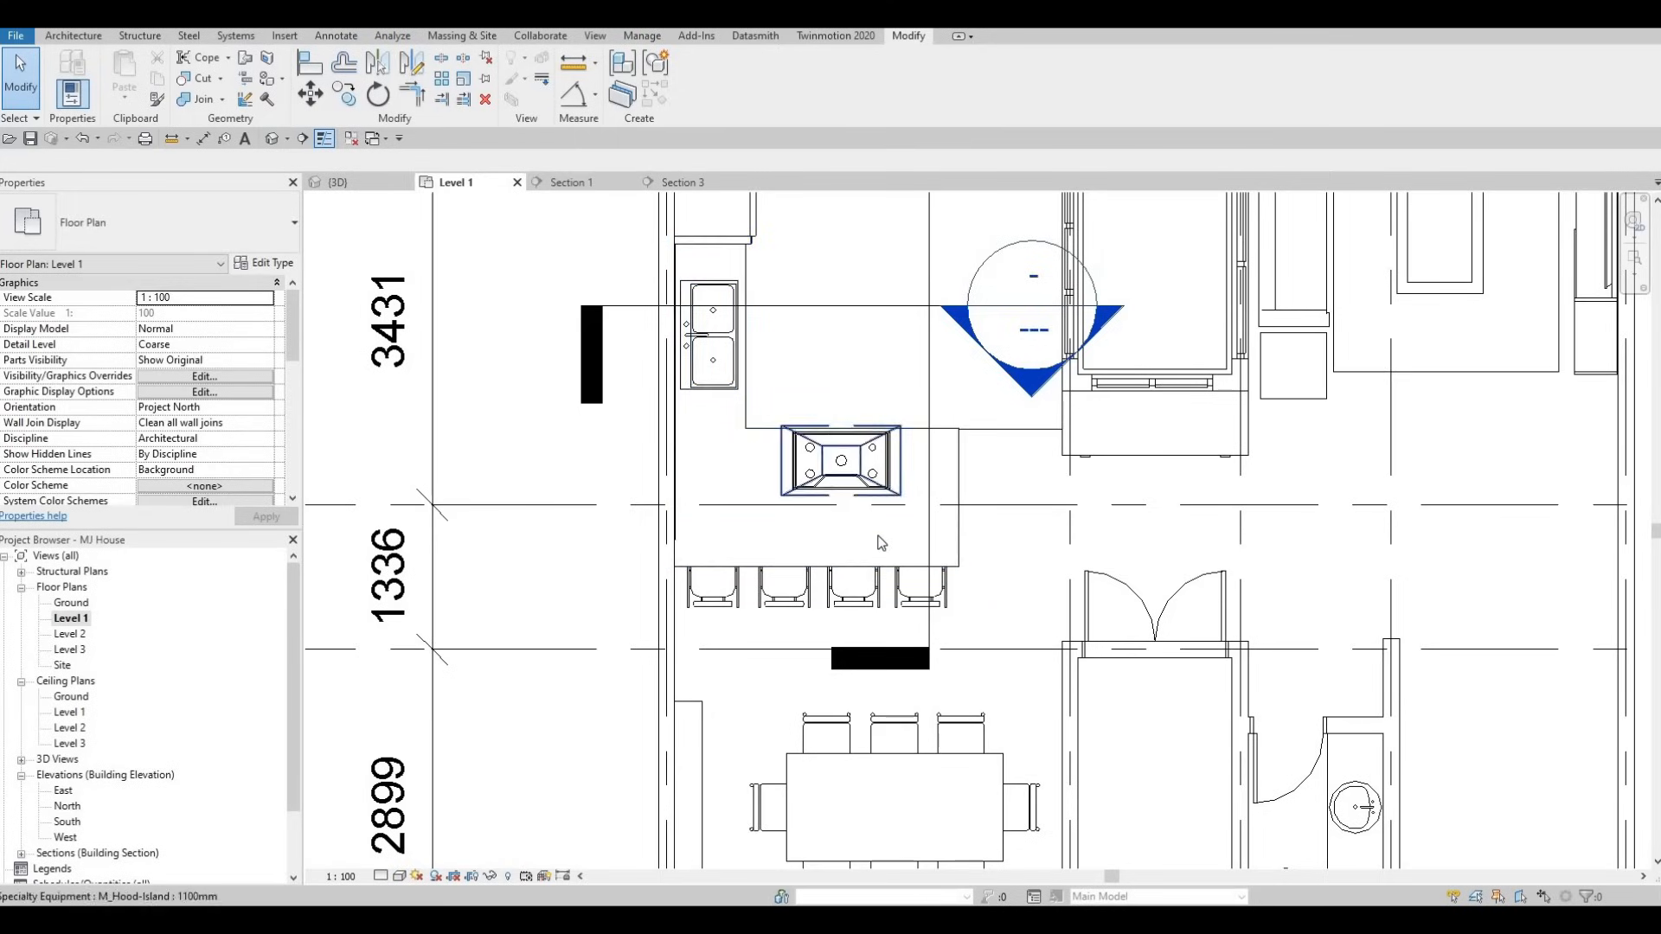
scroll(881, 450, "down", 1)
middle_click_drag(884, 433, 908, 588)
mouse_move(820, 542)
middle_mouse_down()
mouse_move(797, 574)
mouse_move(798, 528)
middle_mouse_up()
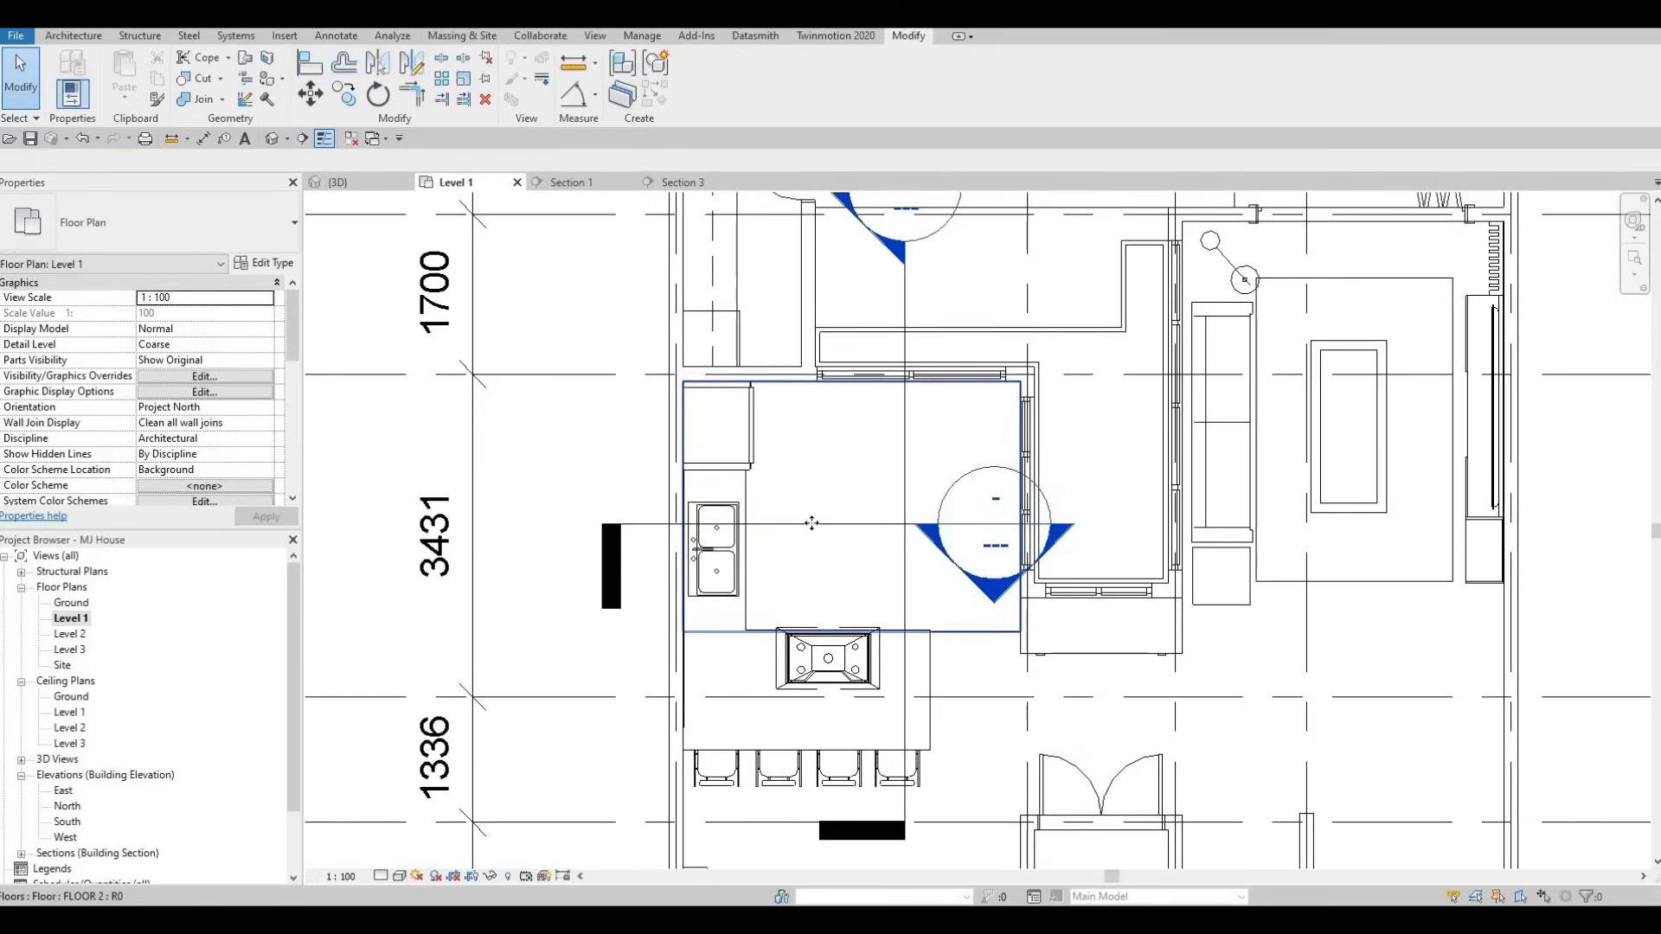
left_click(813, 524)
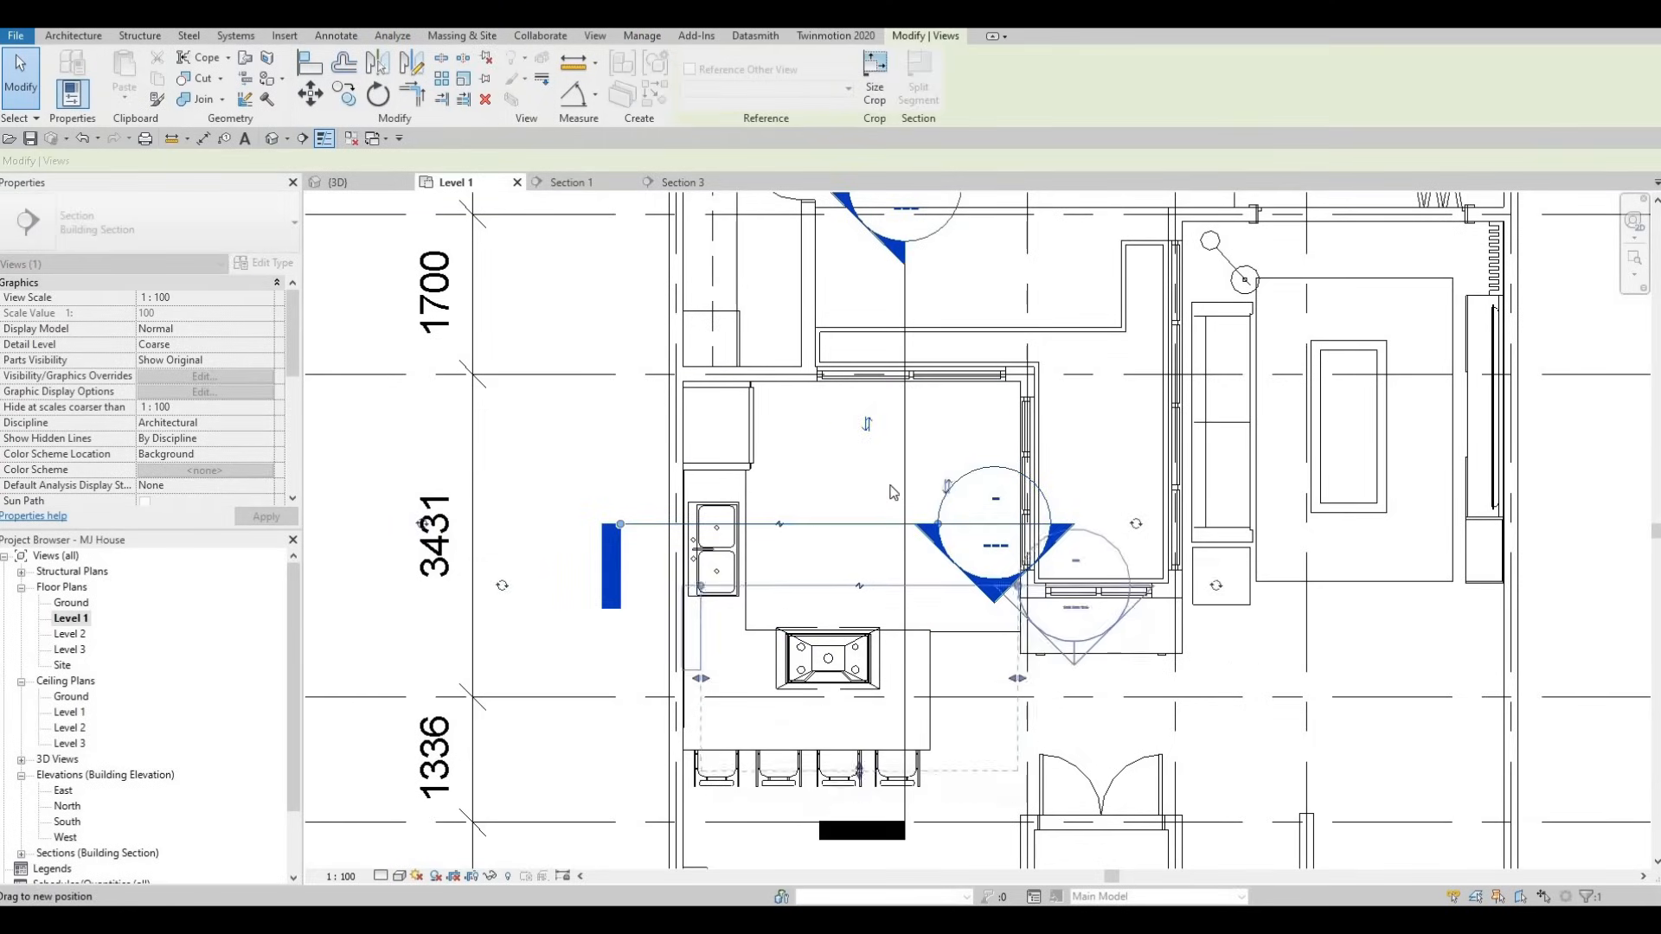
left_click_drag(891, 588, 963, 683)
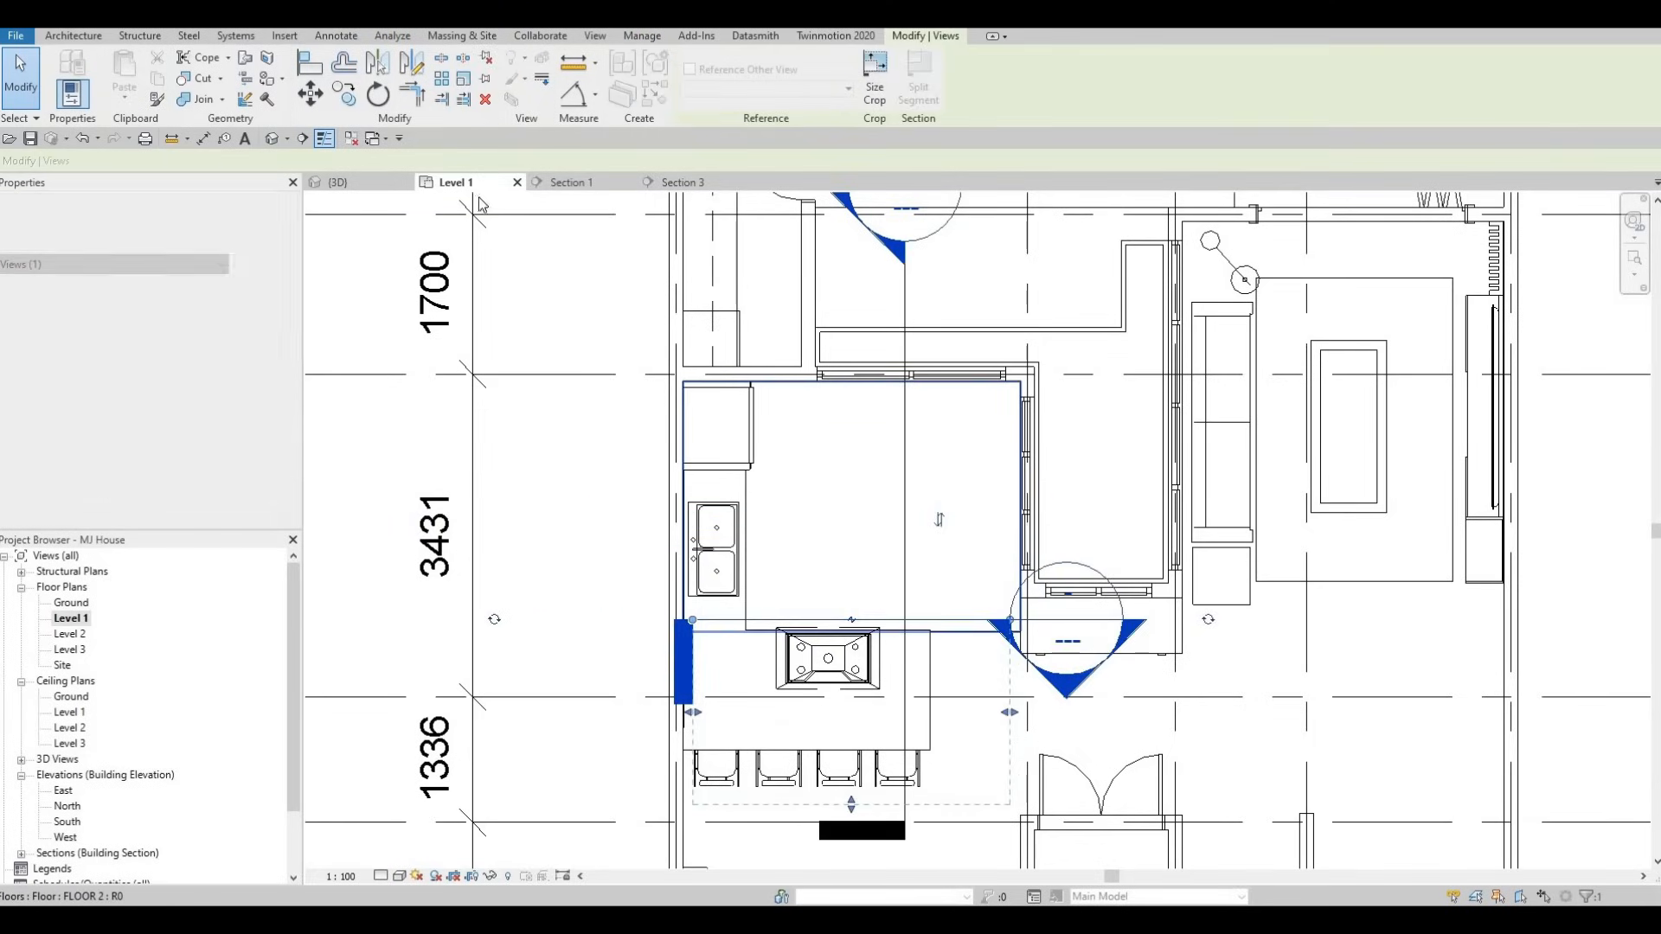
left_click(284, 36)
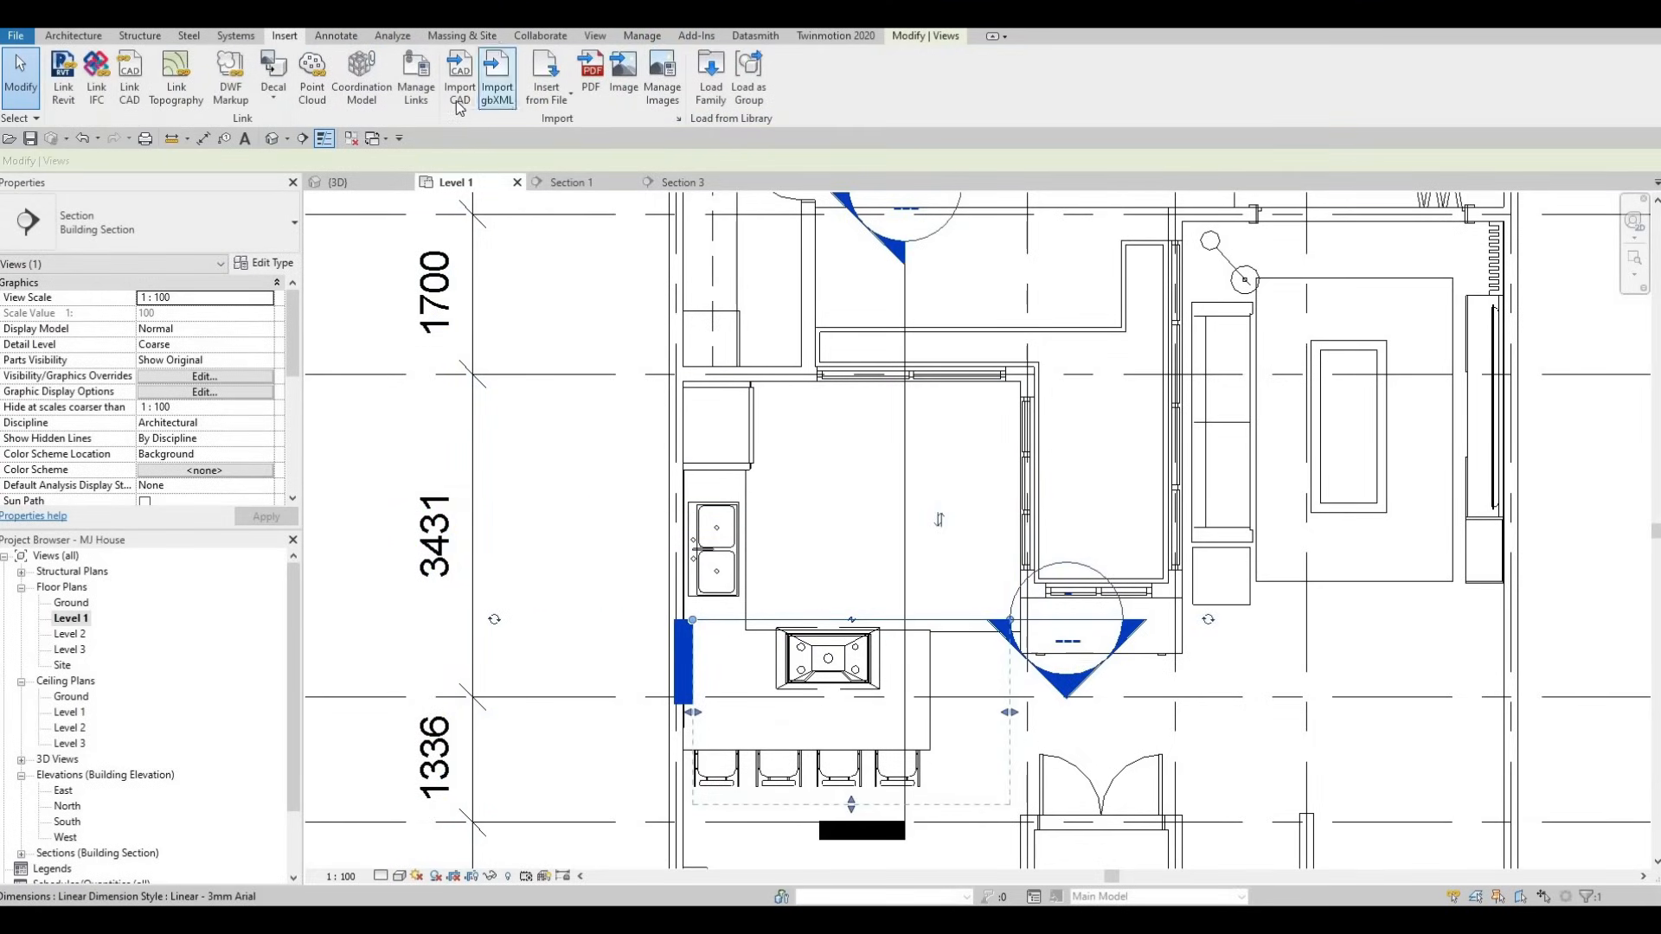
- Load M_Table-Dining Round w Chairs from Furniture > Tables, keeping the existing chair sub-component
left_click(711, 78)
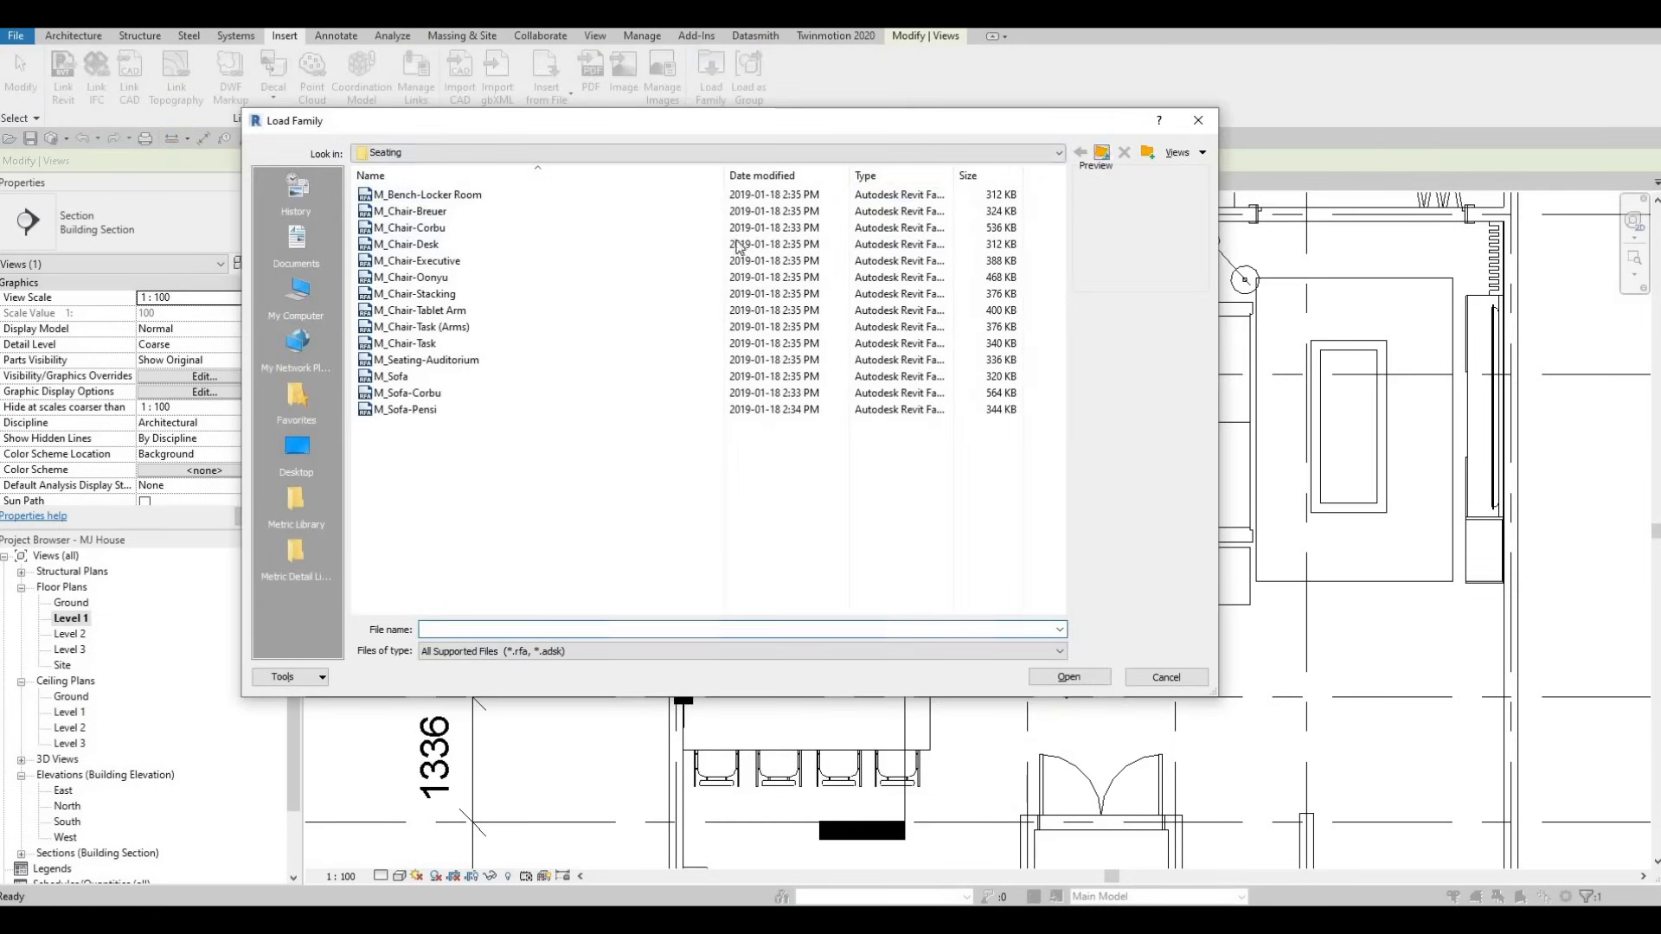
key("BackSpace")
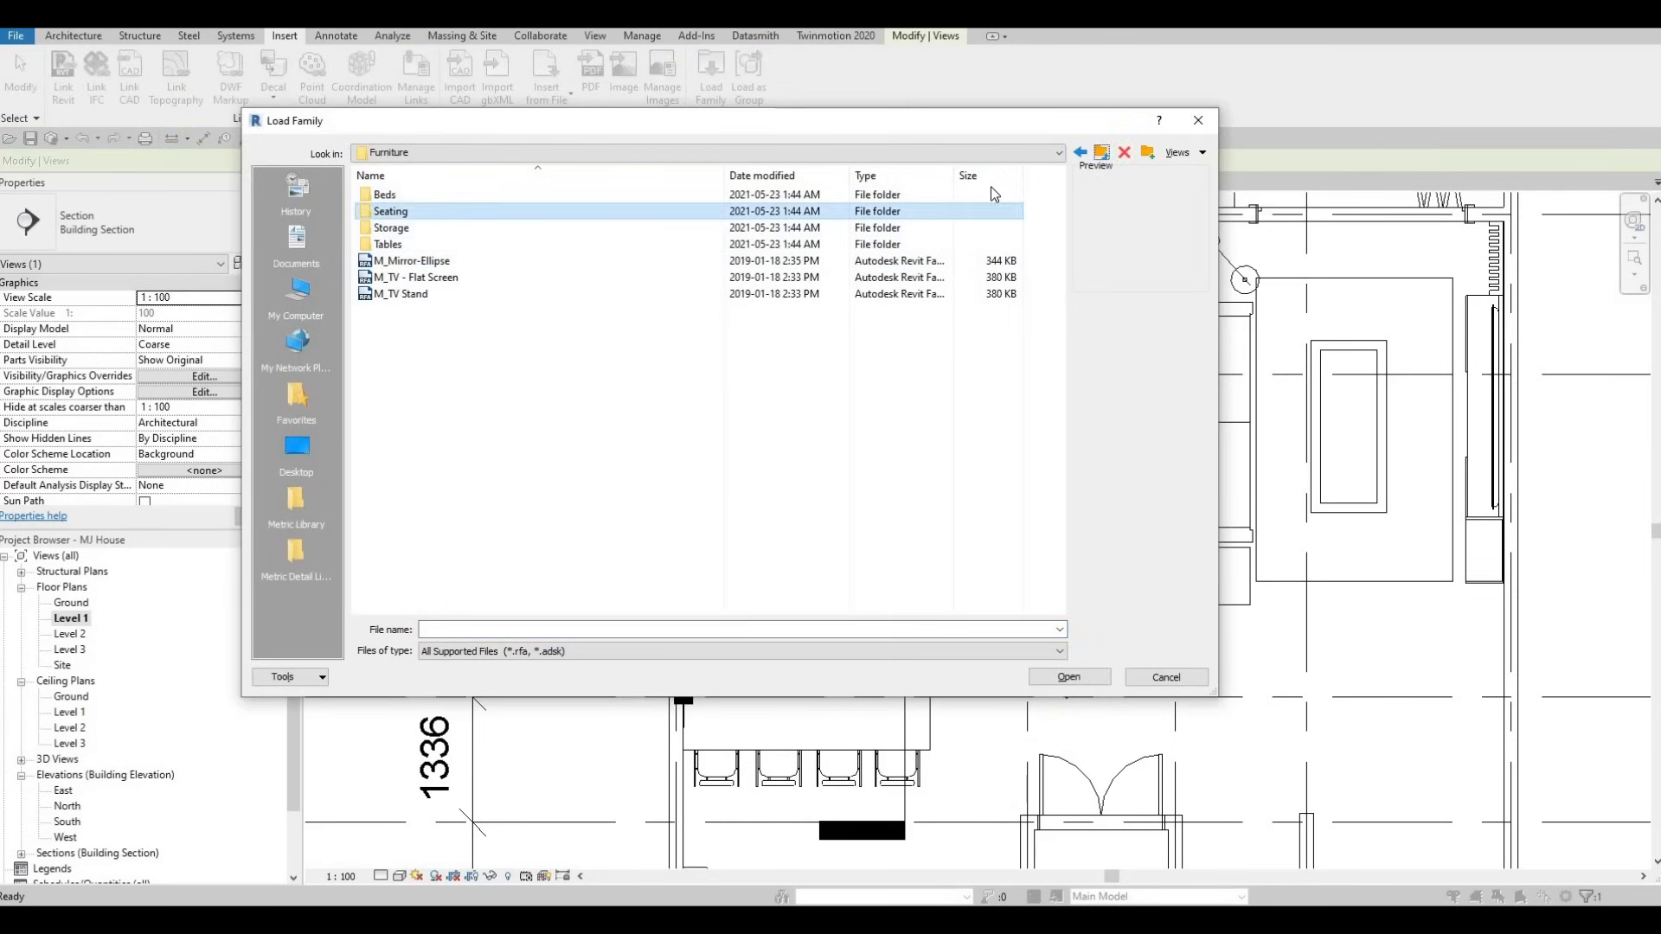
left_click(1102, 152)
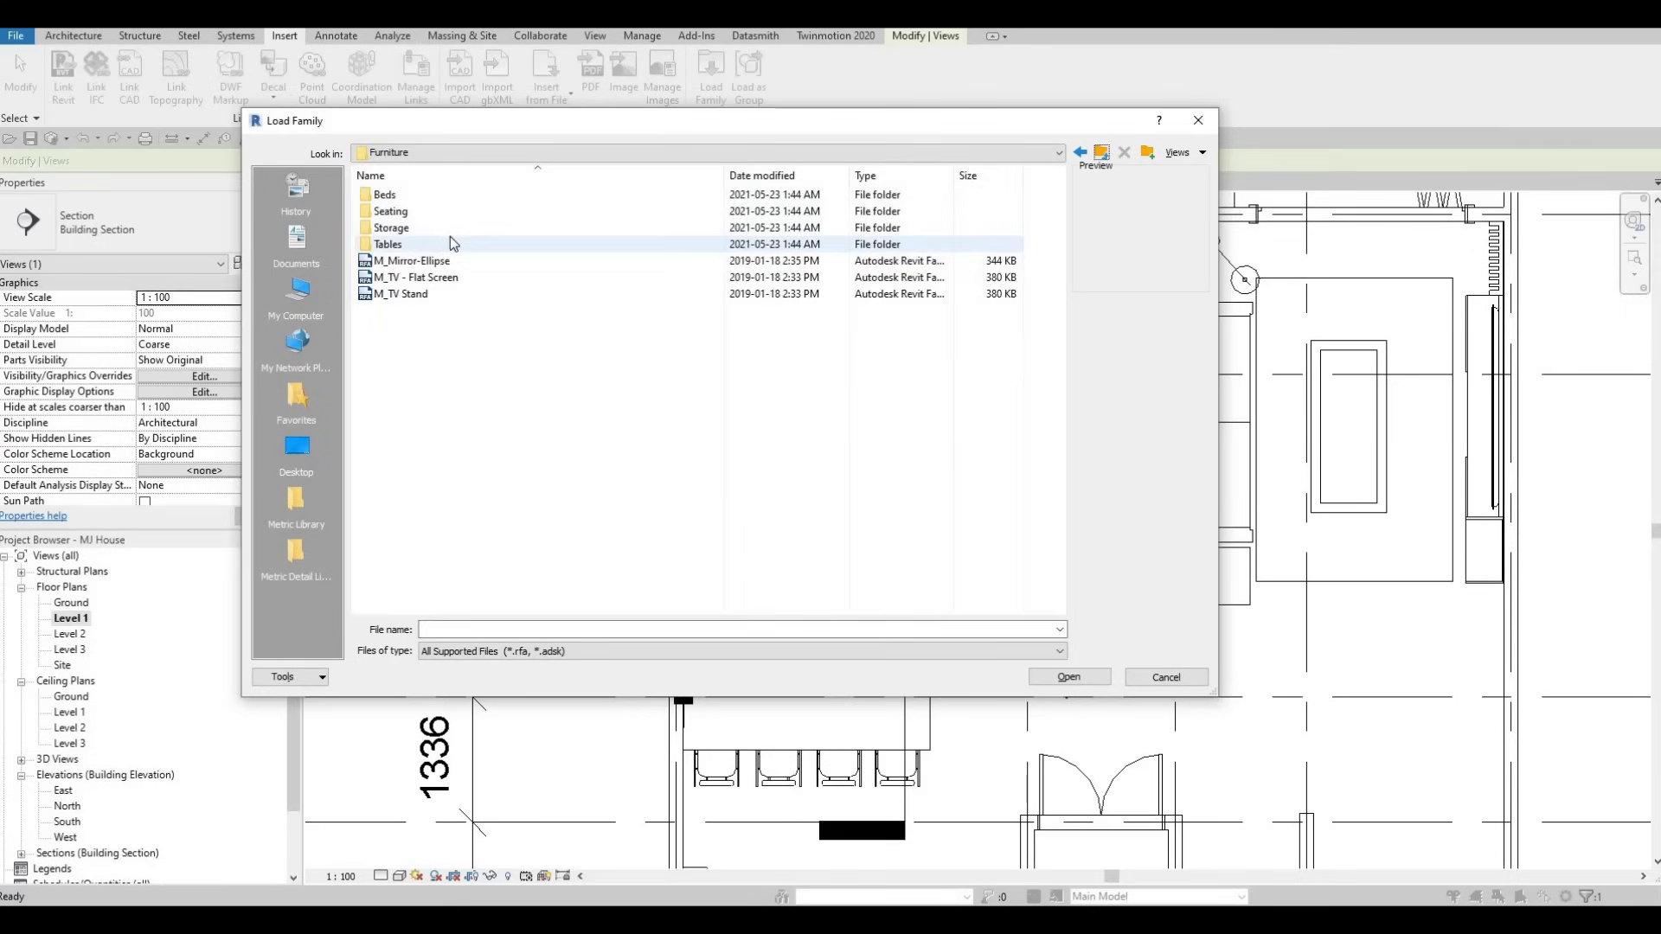
double_click(446, 242)
left_click(419, 215)
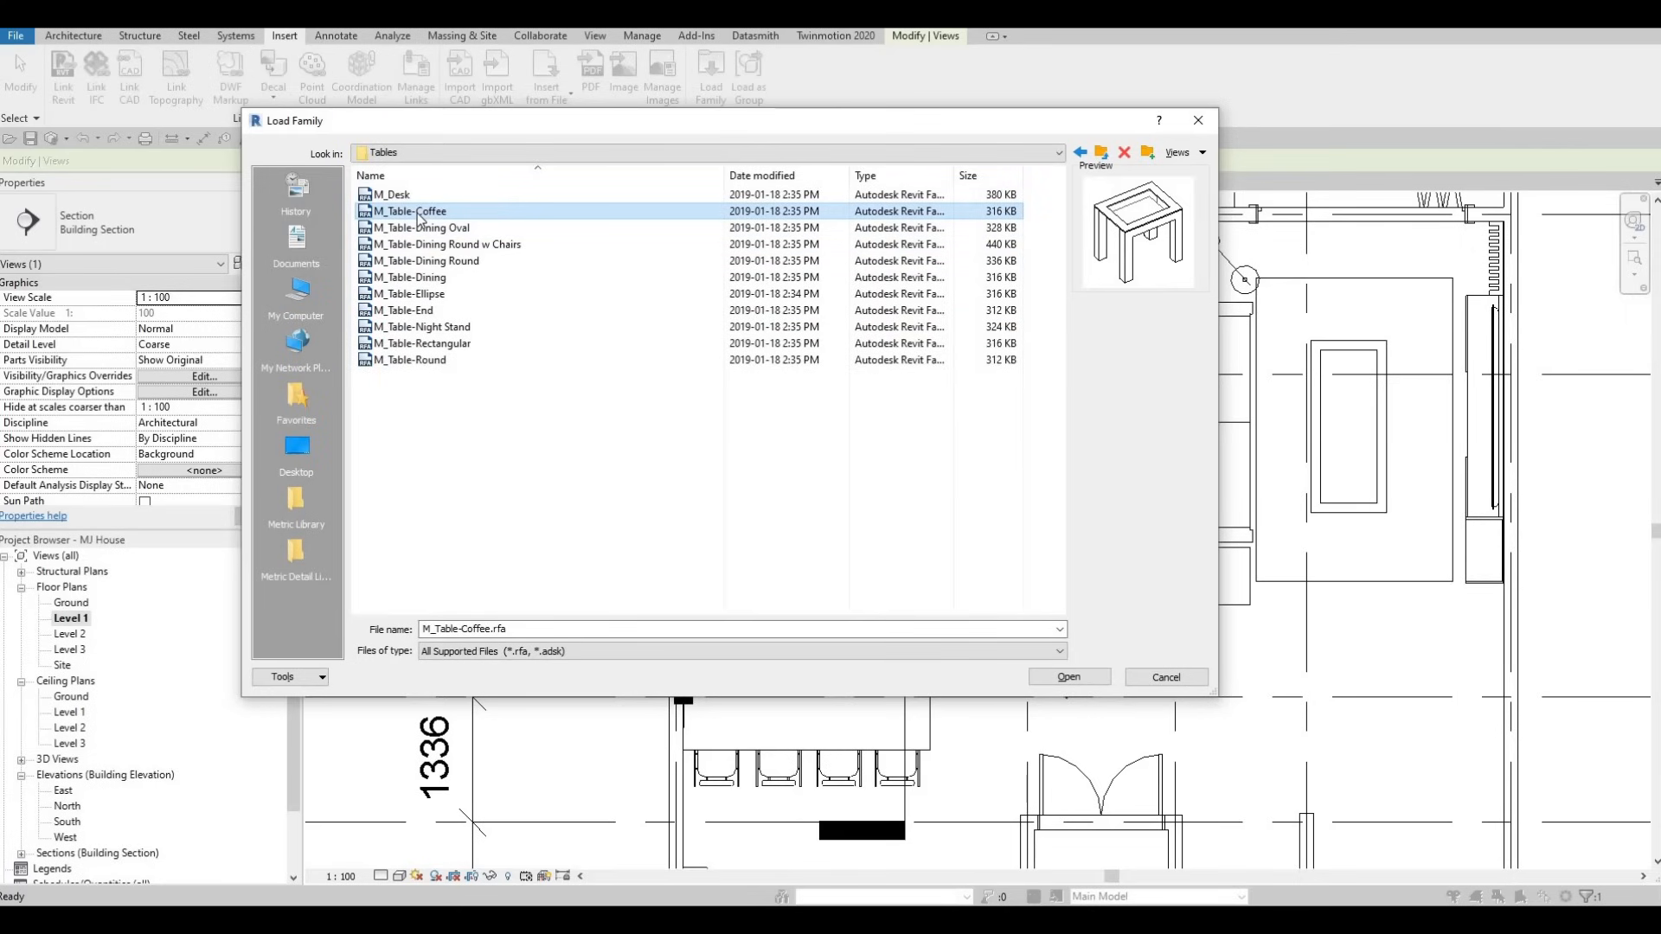
key("Down")
key("Down")
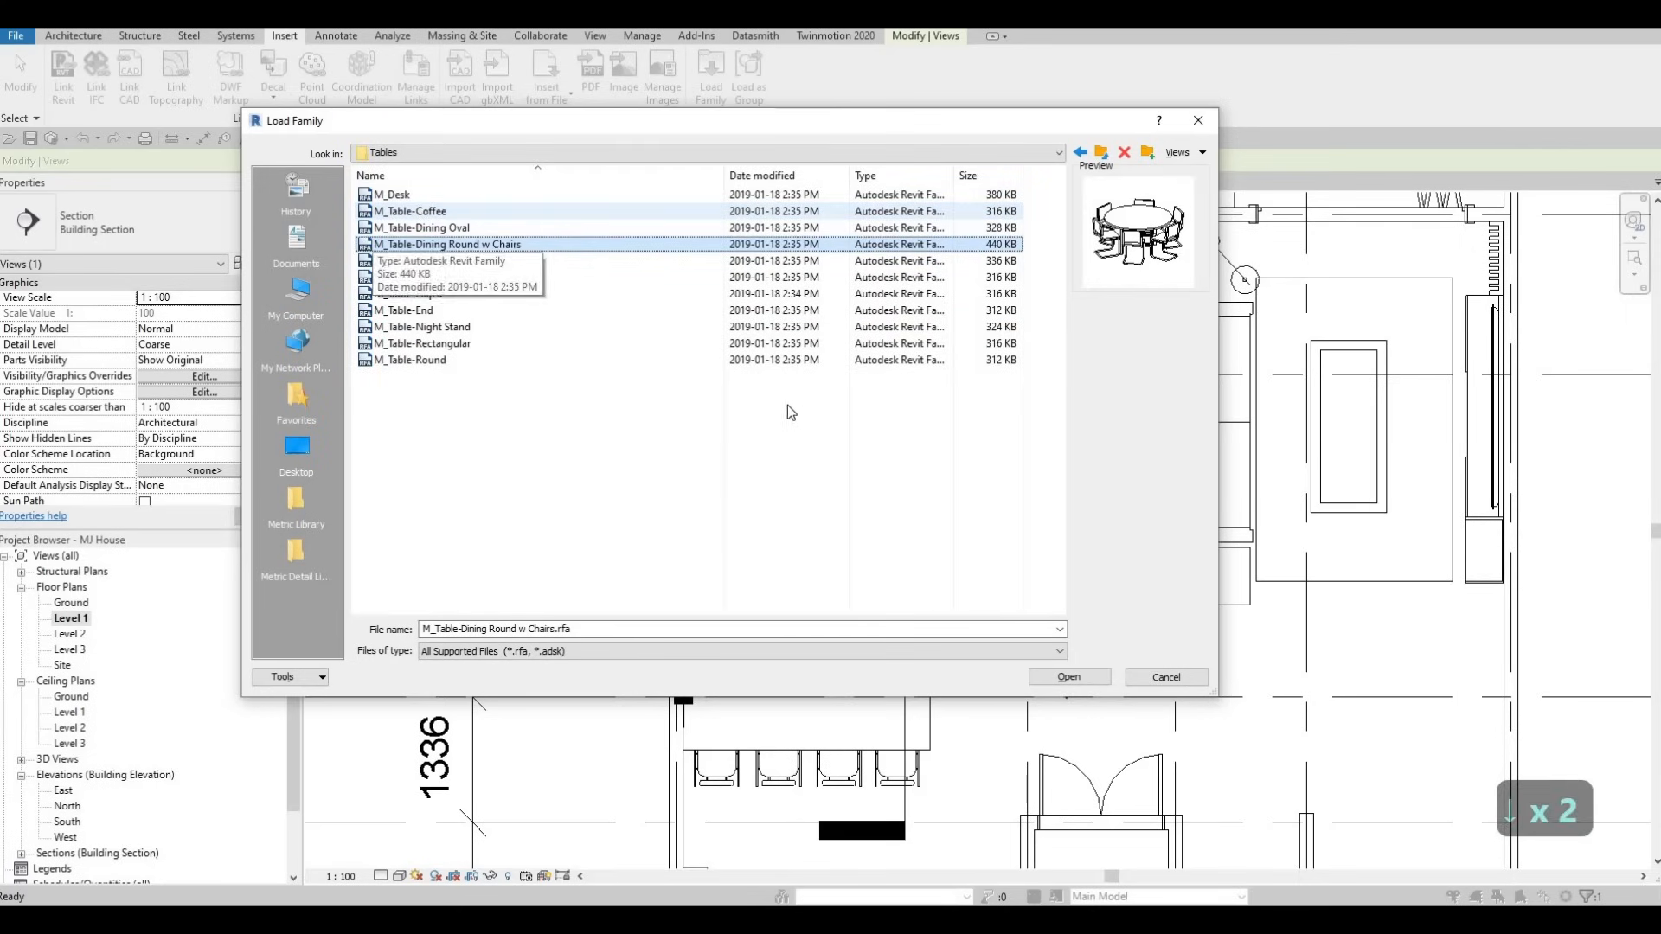
left_click(1070, 680)
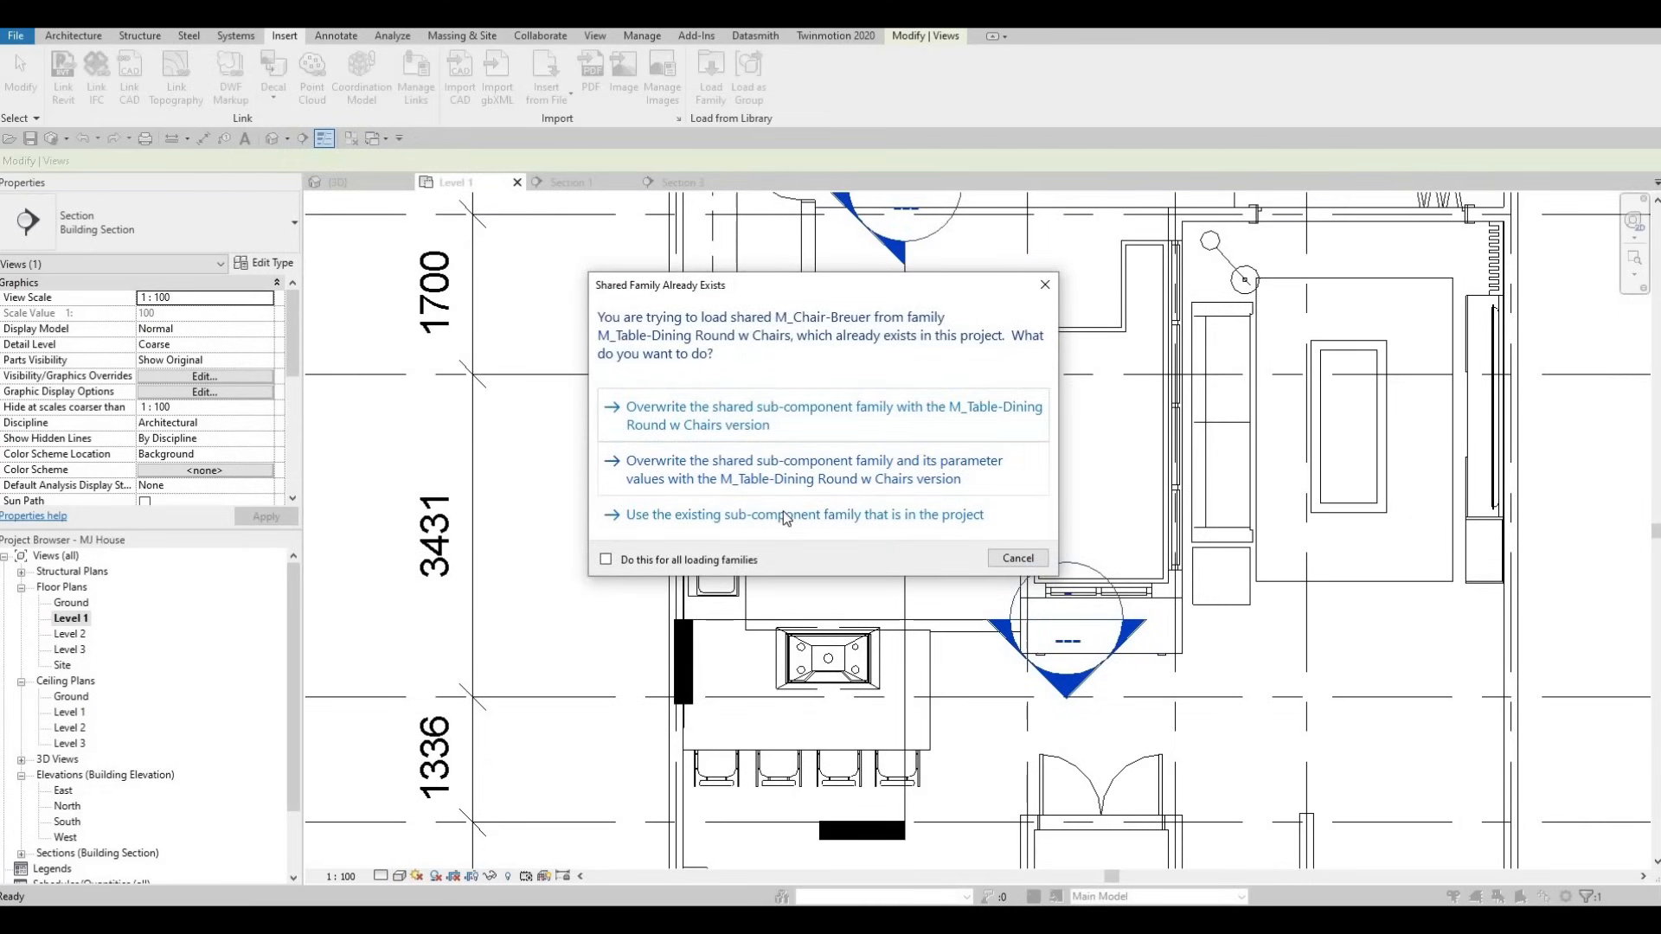
left_click(834, 526)
key("c")
key("m")
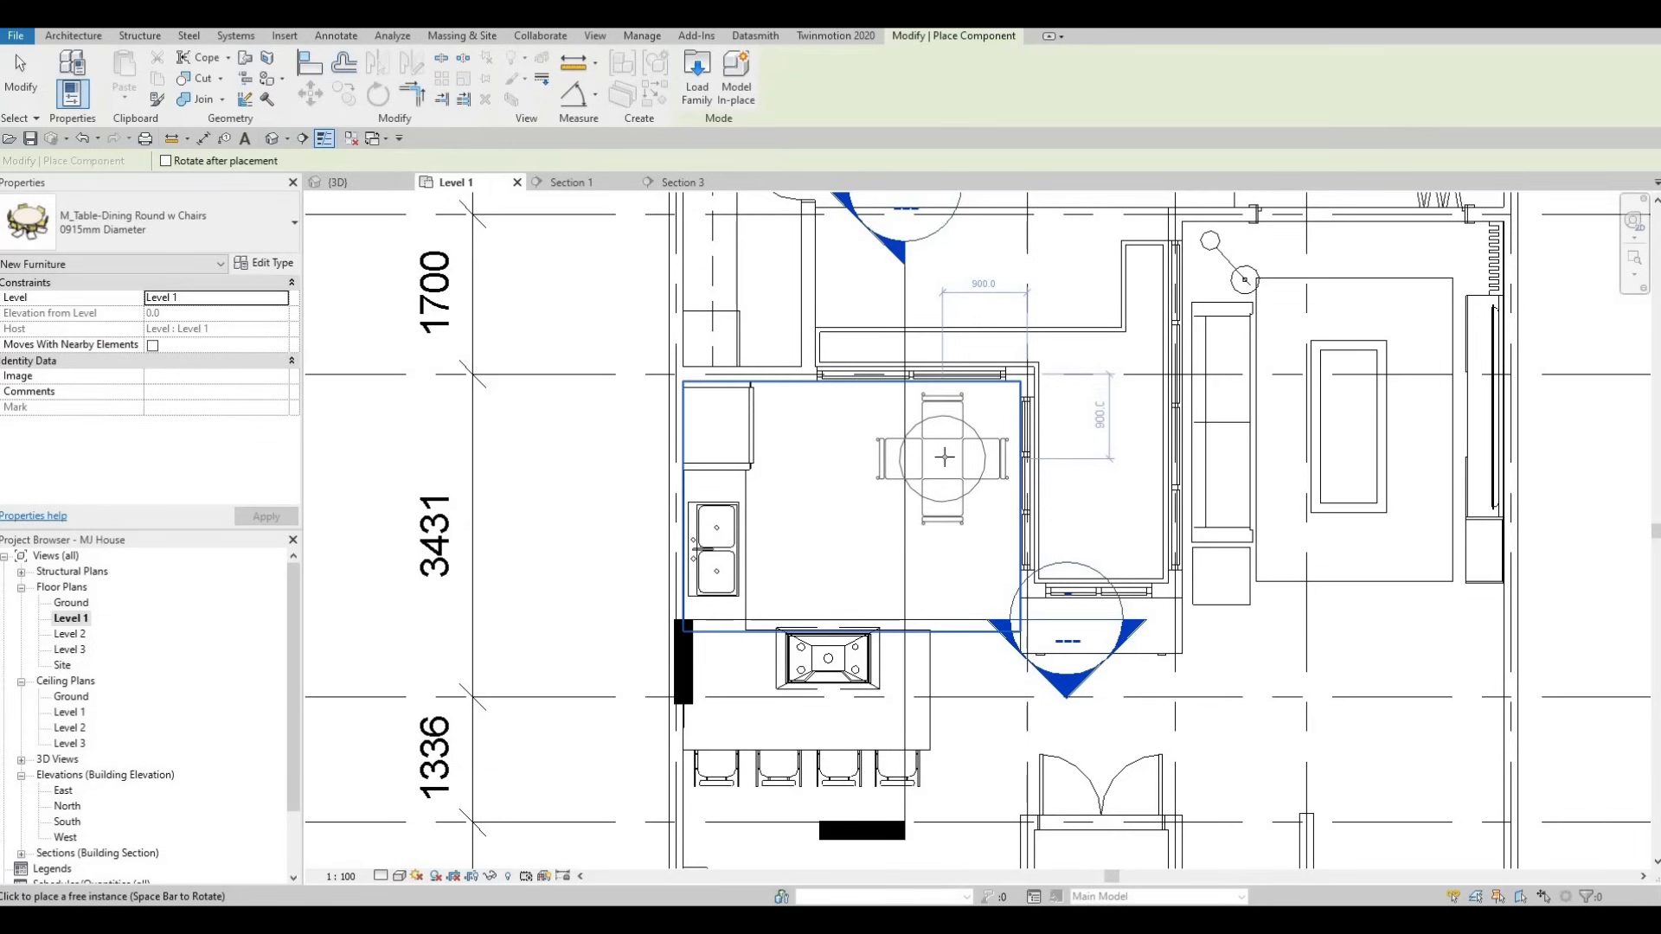
- Place one round dining table with four chairs in the kitchen above the island
left_click(945, 457)
key("Escape")
key("Escape")
key("Escape")
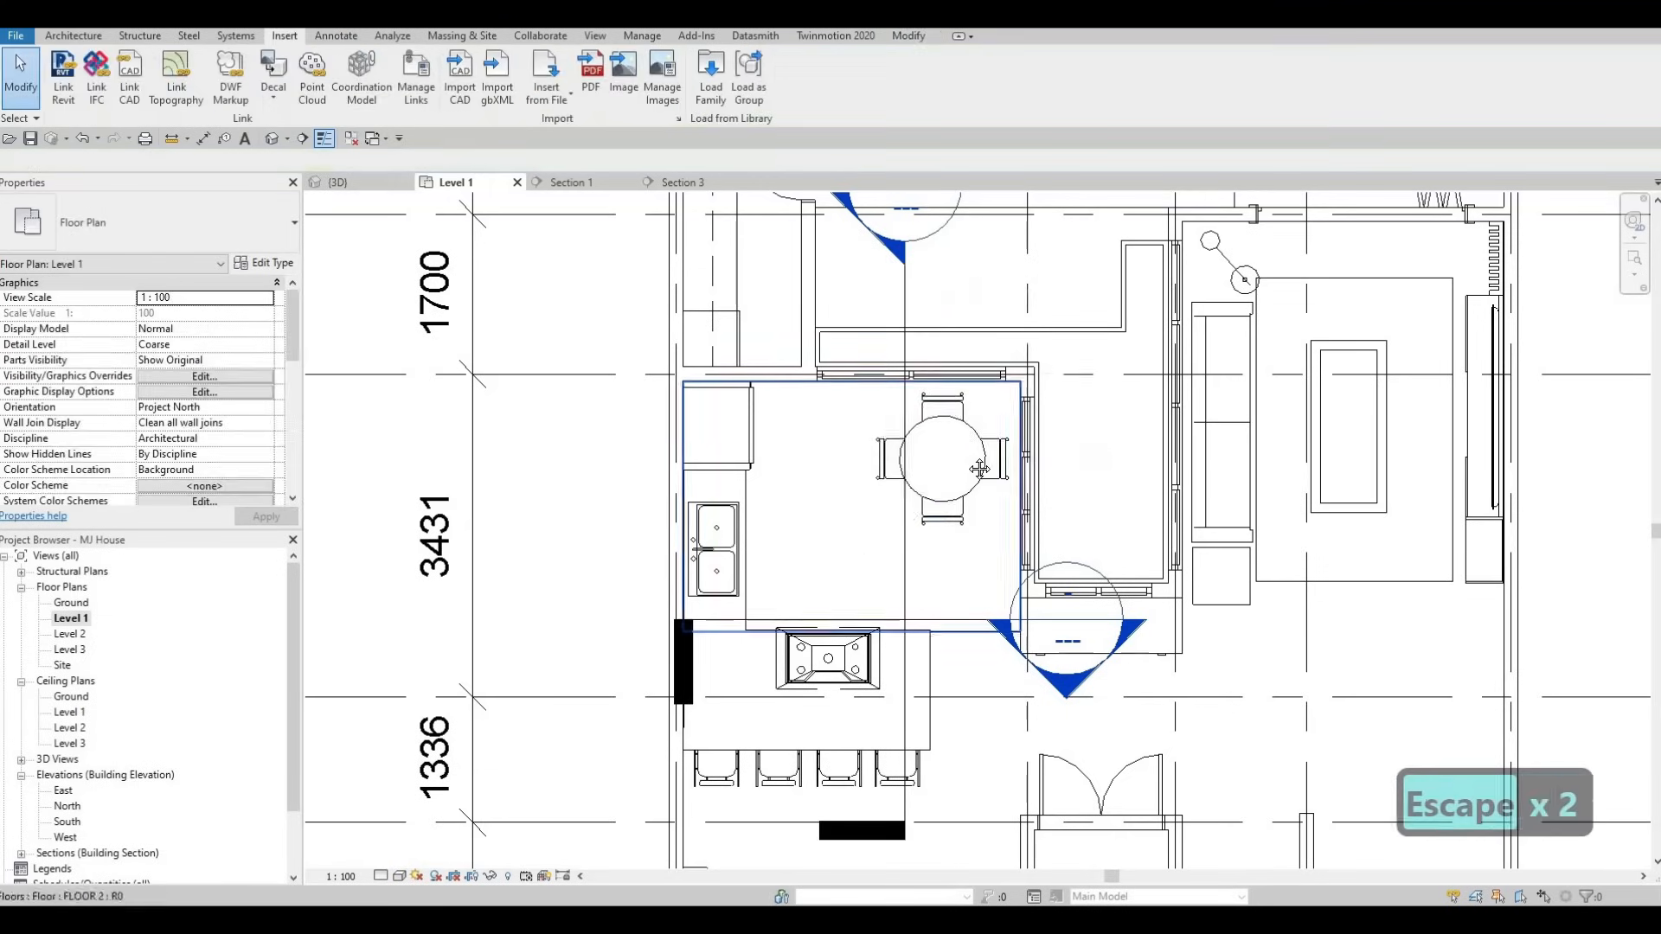
scroll(953, 475, "down", 1)
middle_click_drag(952, 476, 1025, 490)
left_click(1038, 444)
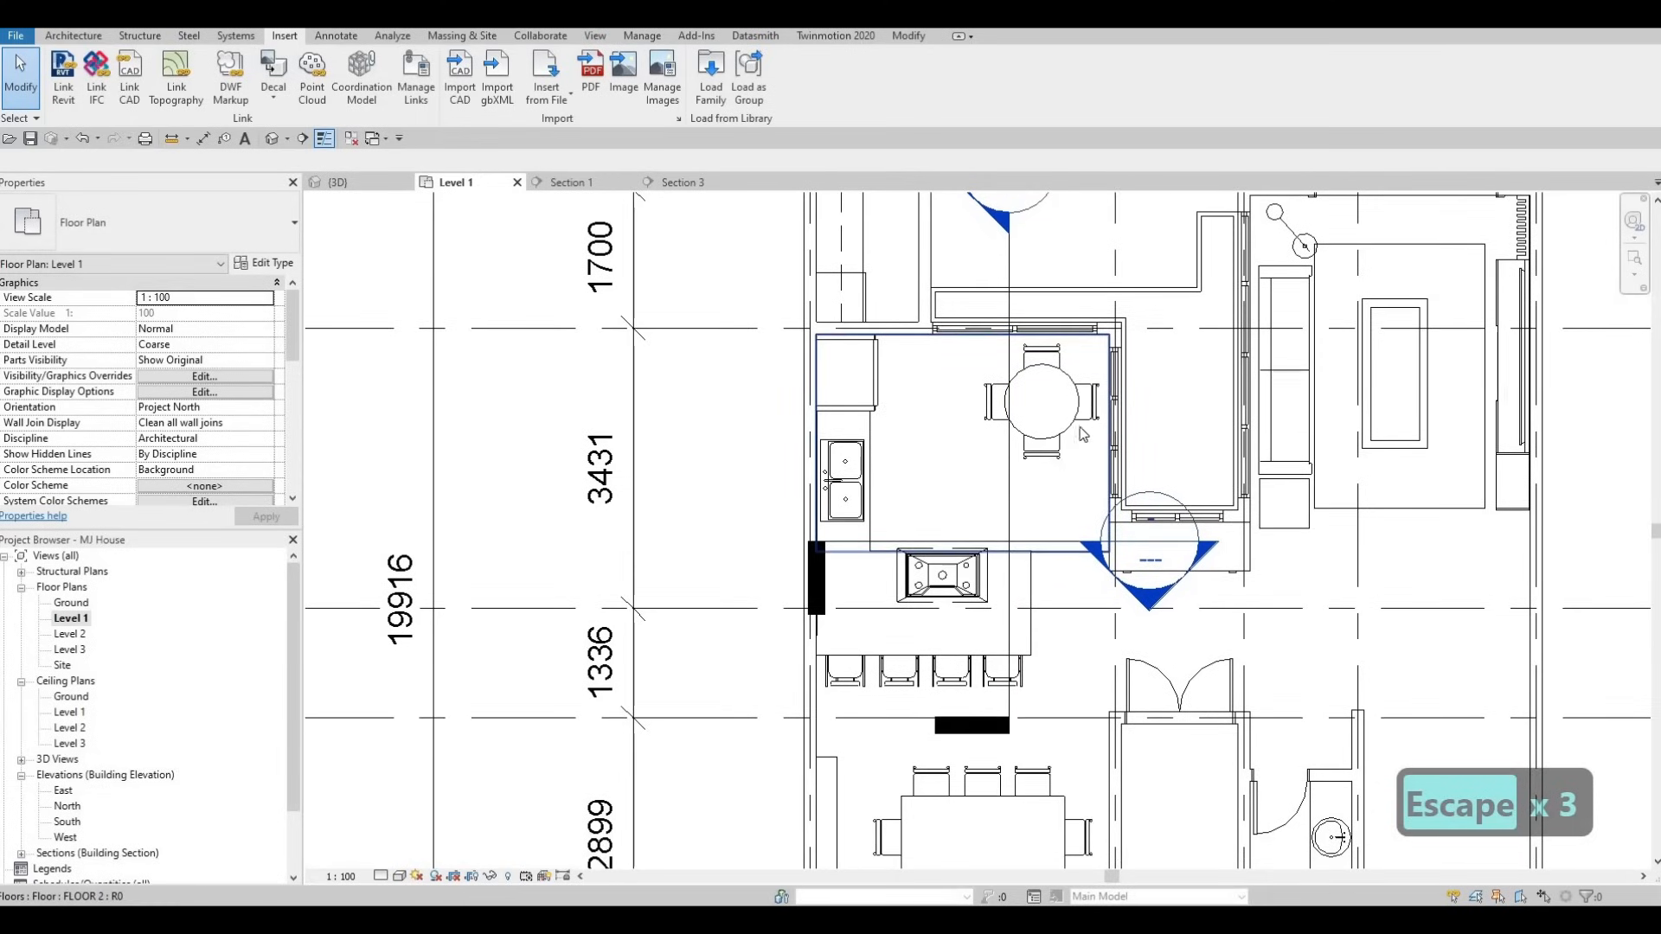
scroll(1062, 441, "up", 2)
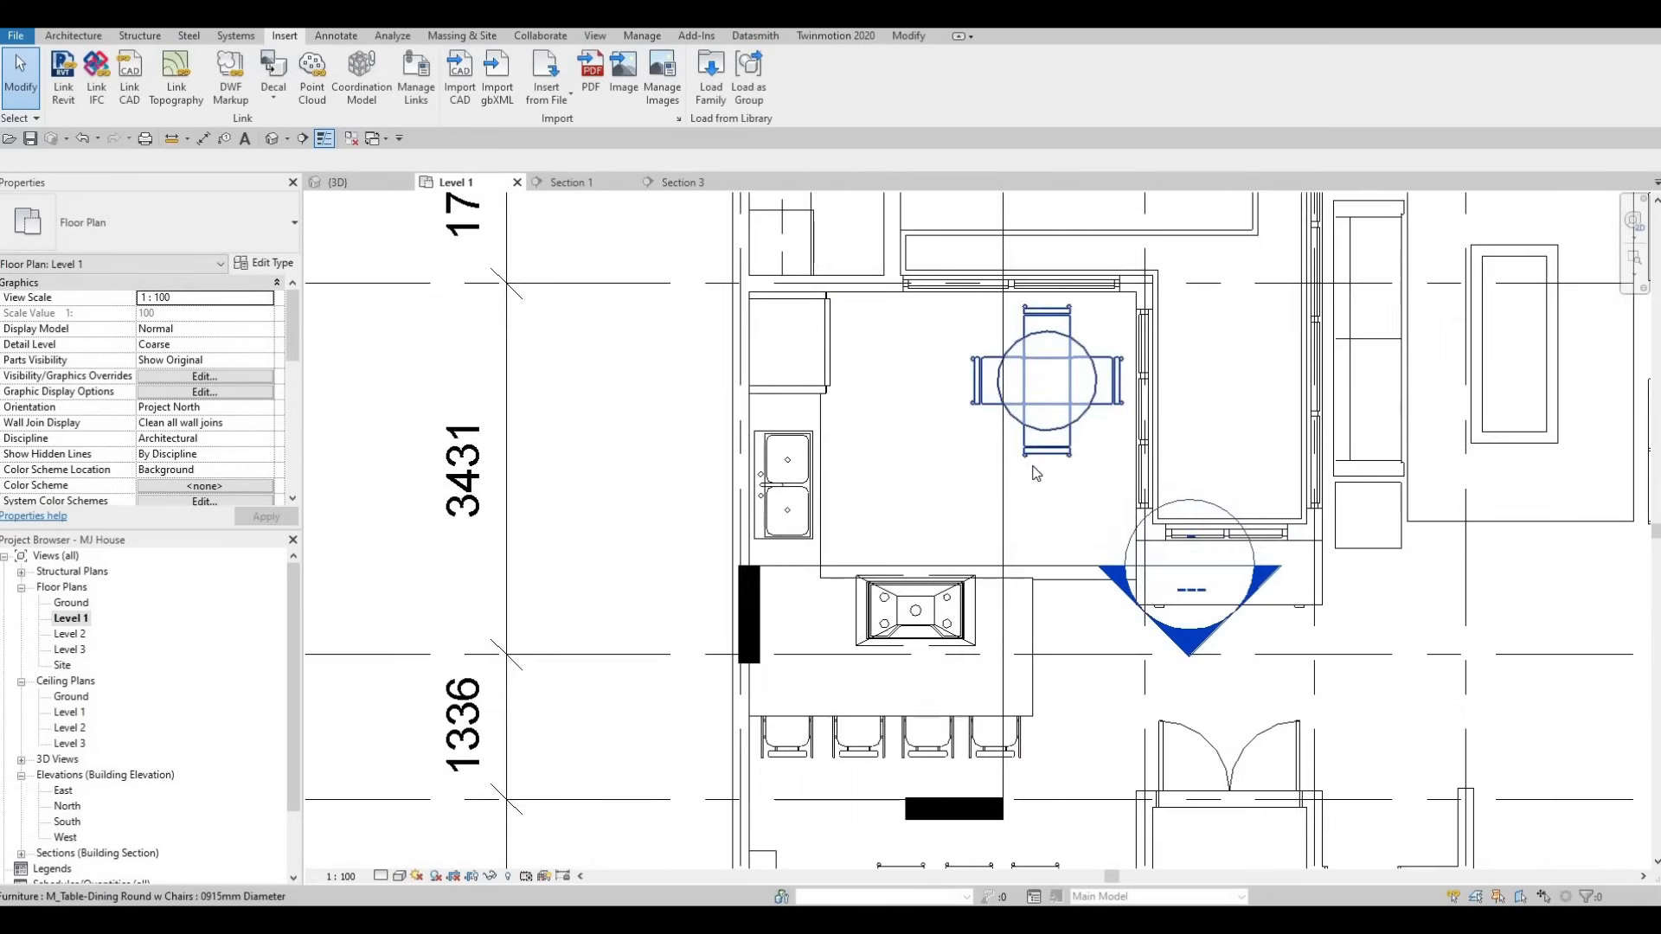
scroll(1070, 450, "down", 2)
key("Escape")
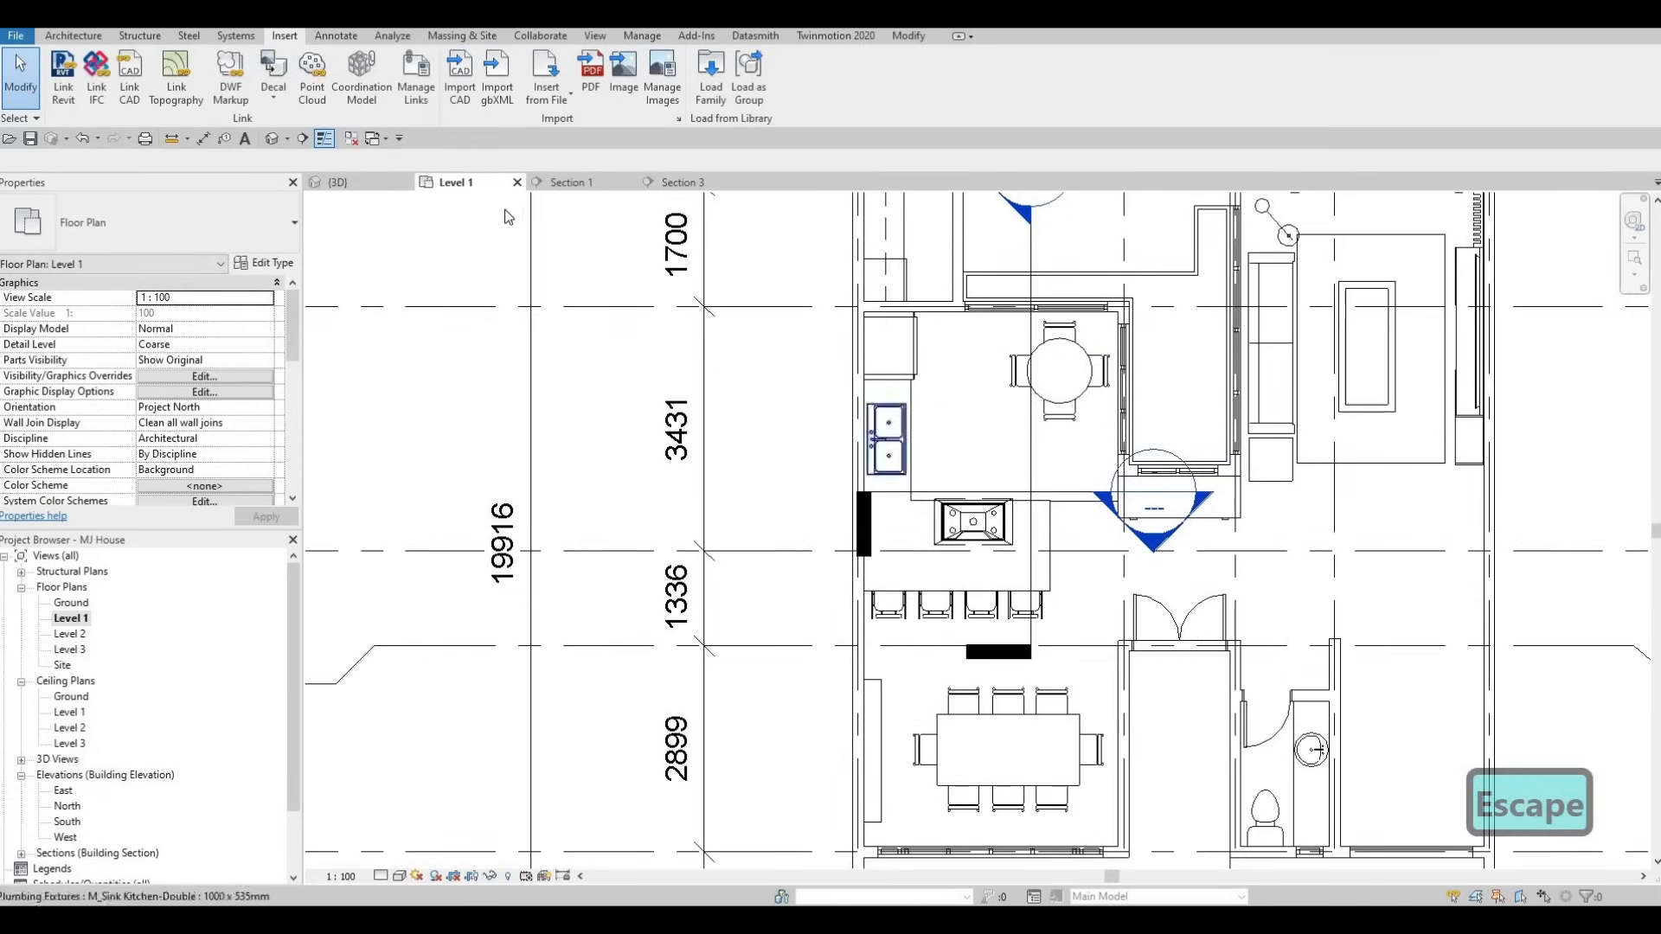
left_click(344, 183)
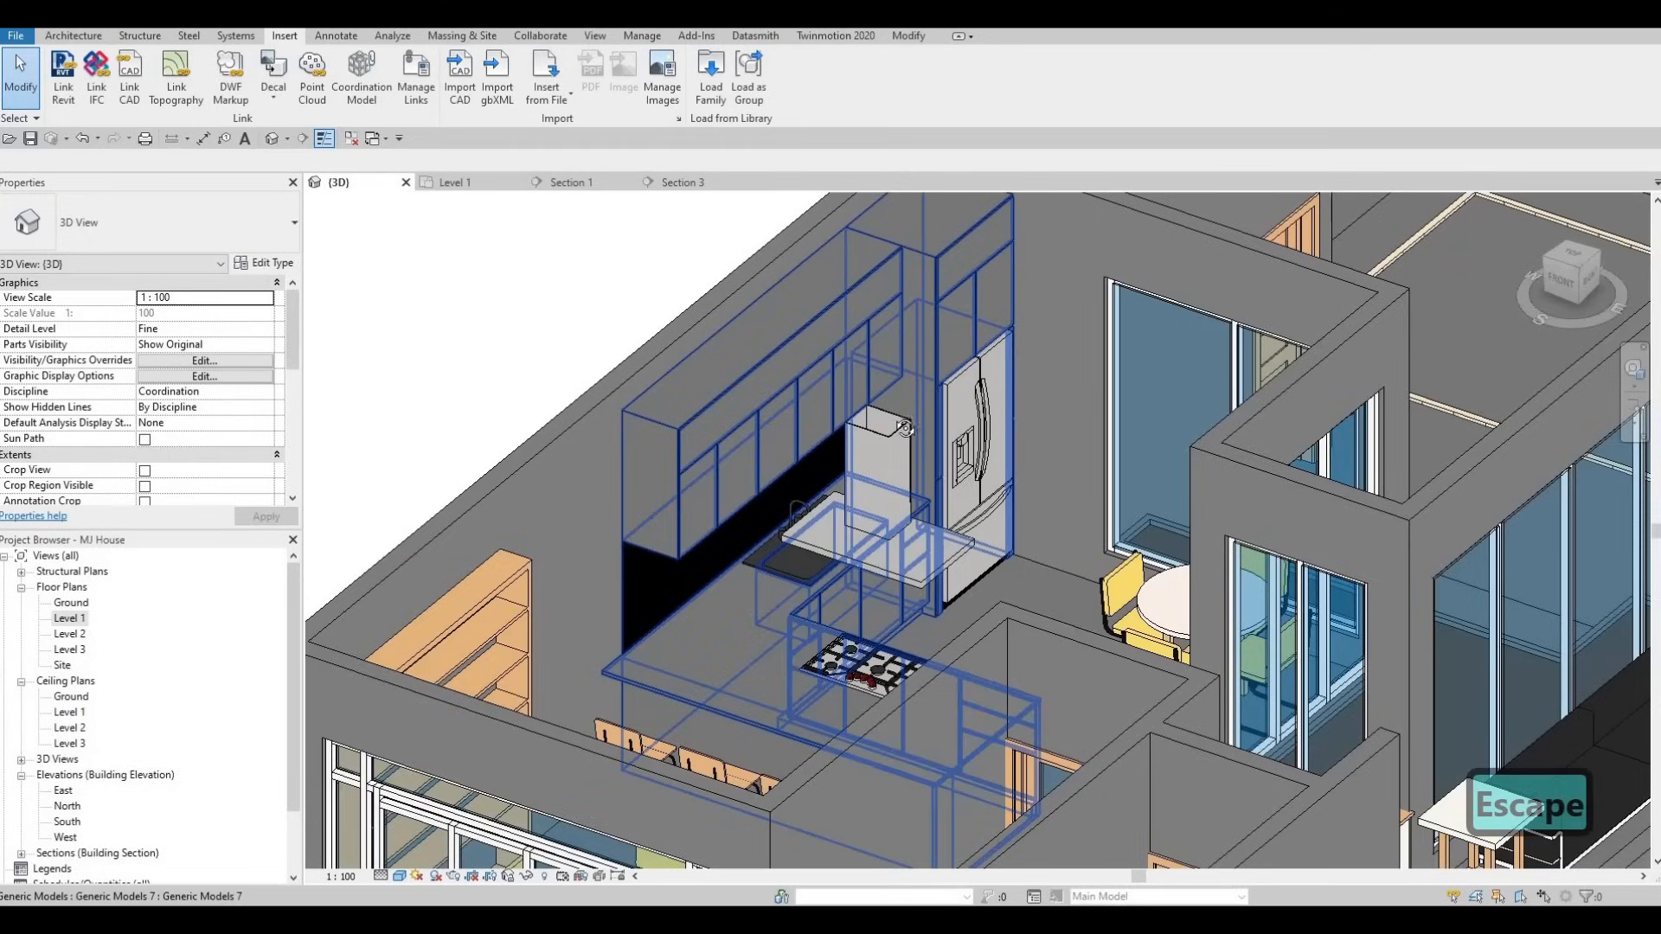
middle_click_drag(737, 418, 623, 678, "shift")
key("ctrl+Tab")
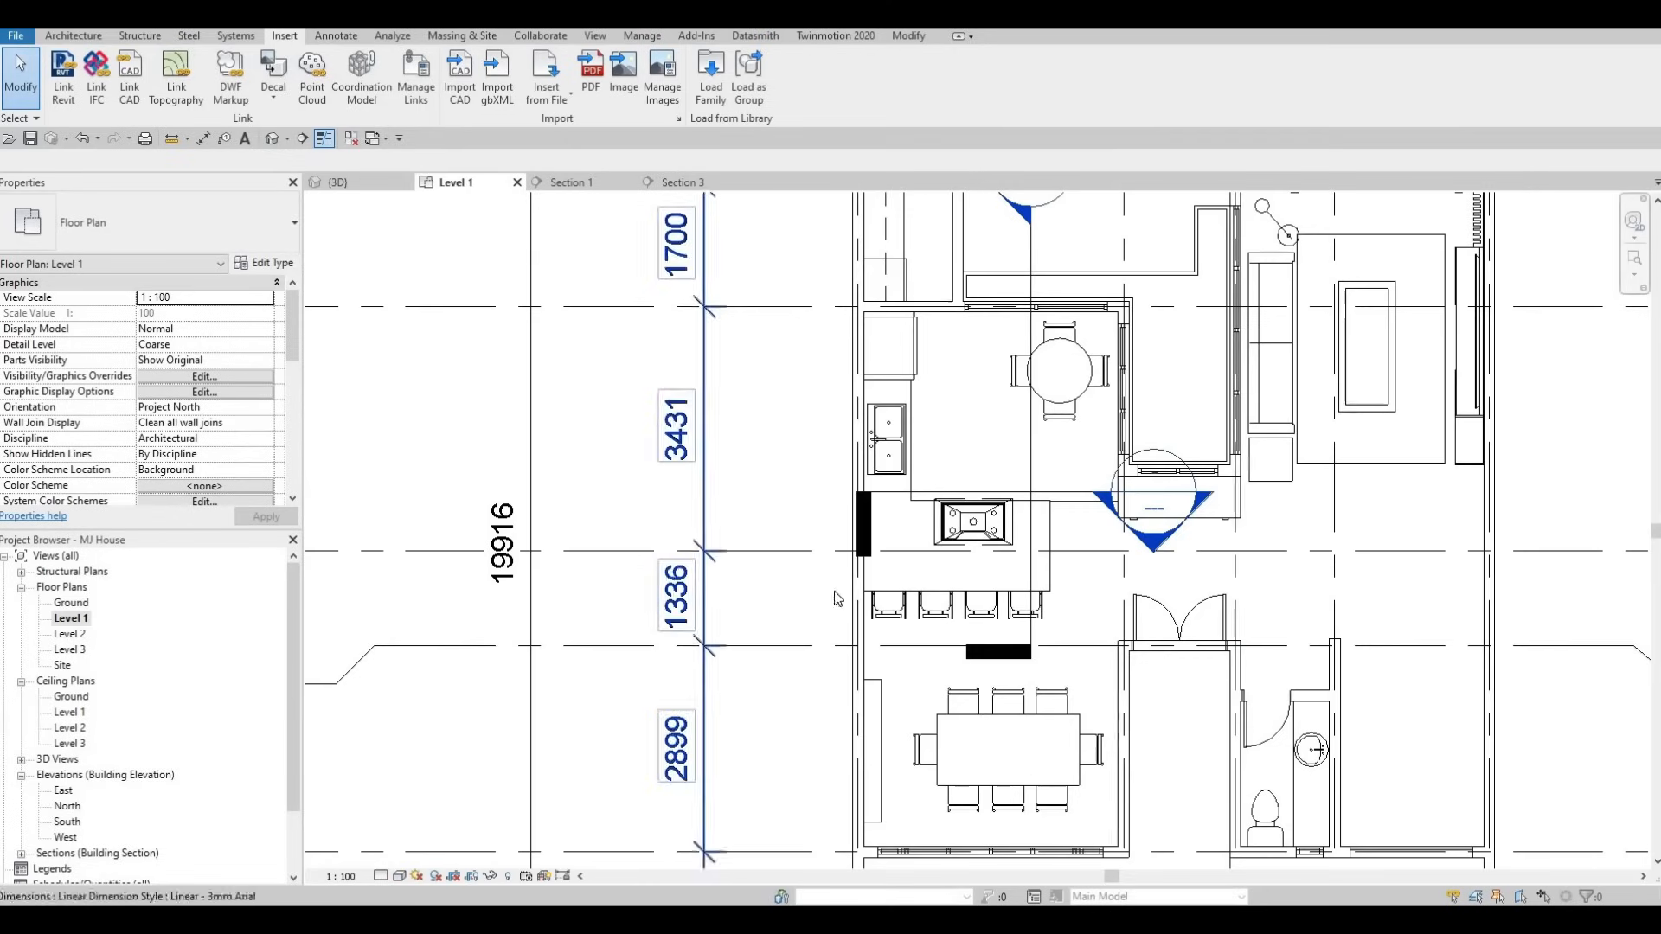
middle_click_drag(911, 573, 831, 620)
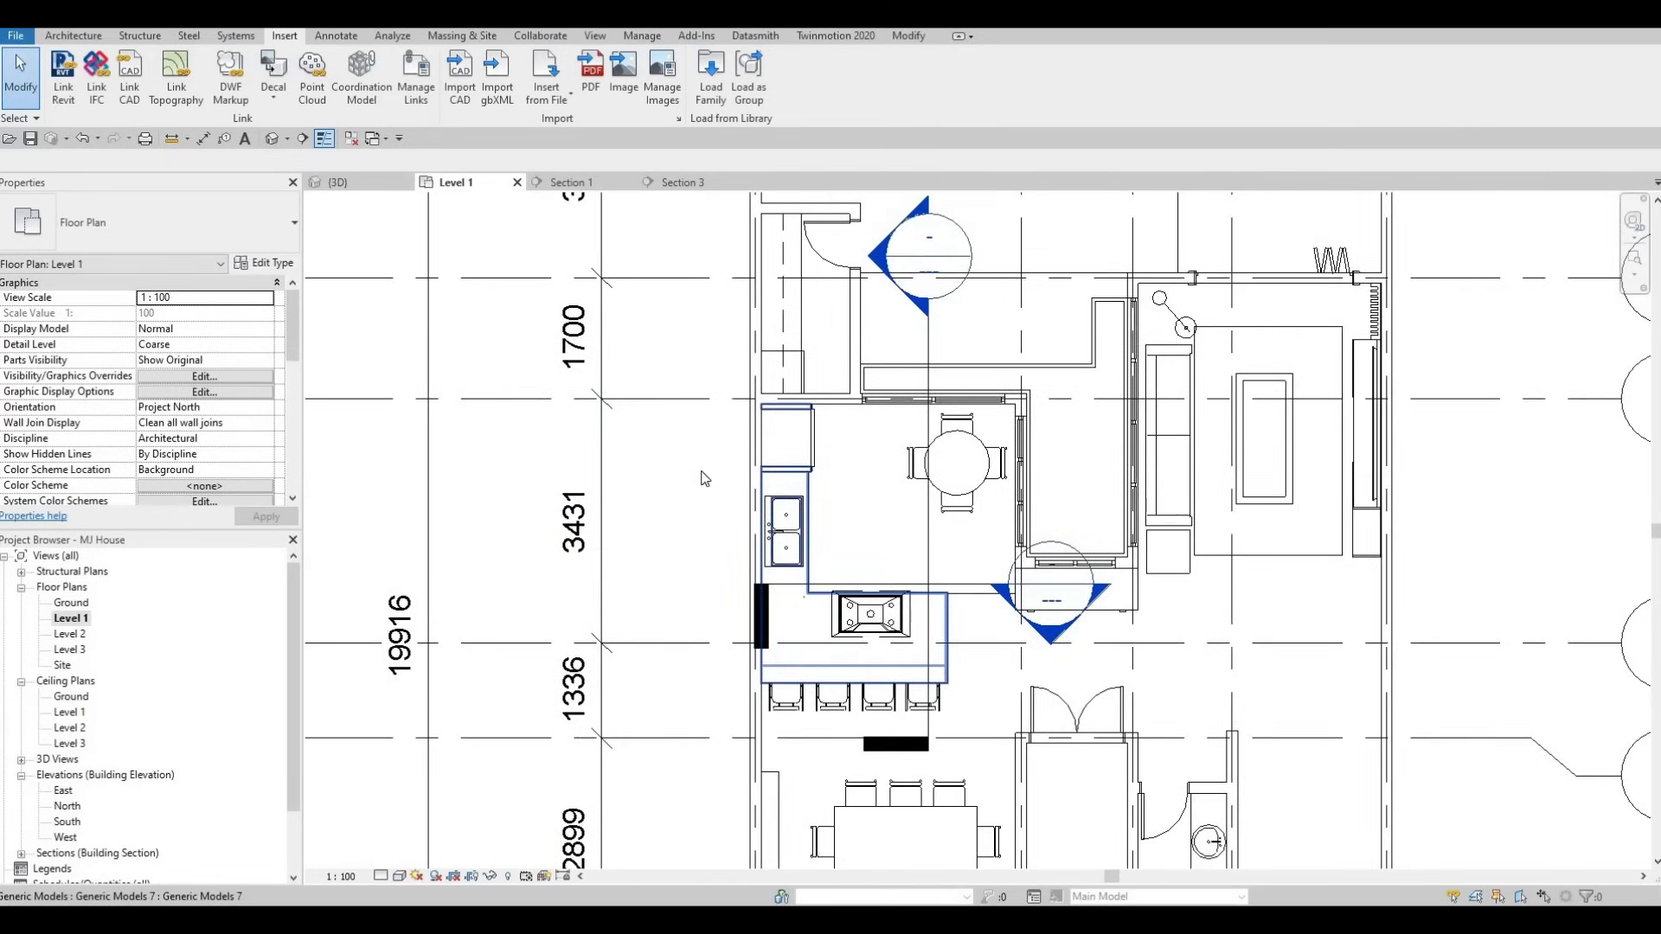
middle_click_drag(705, 478, 699, 397)
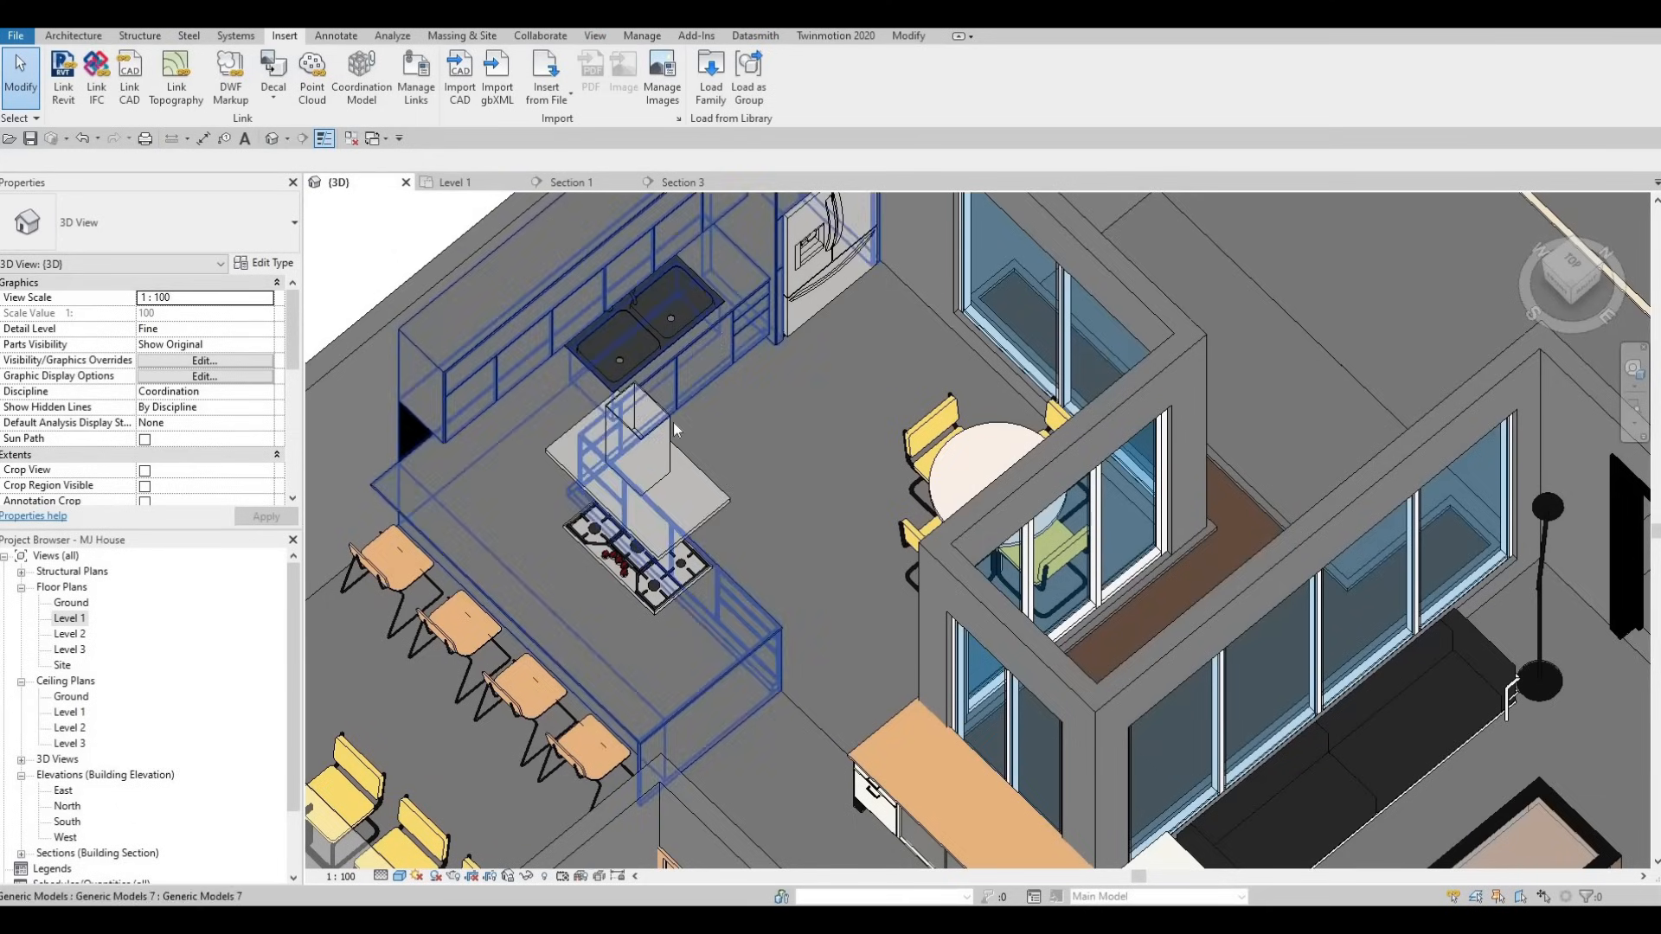
middle_click_drag(649, 411, 620, 519, "shift")
middle_click_drag(660, 520, 616, 538, "shift")
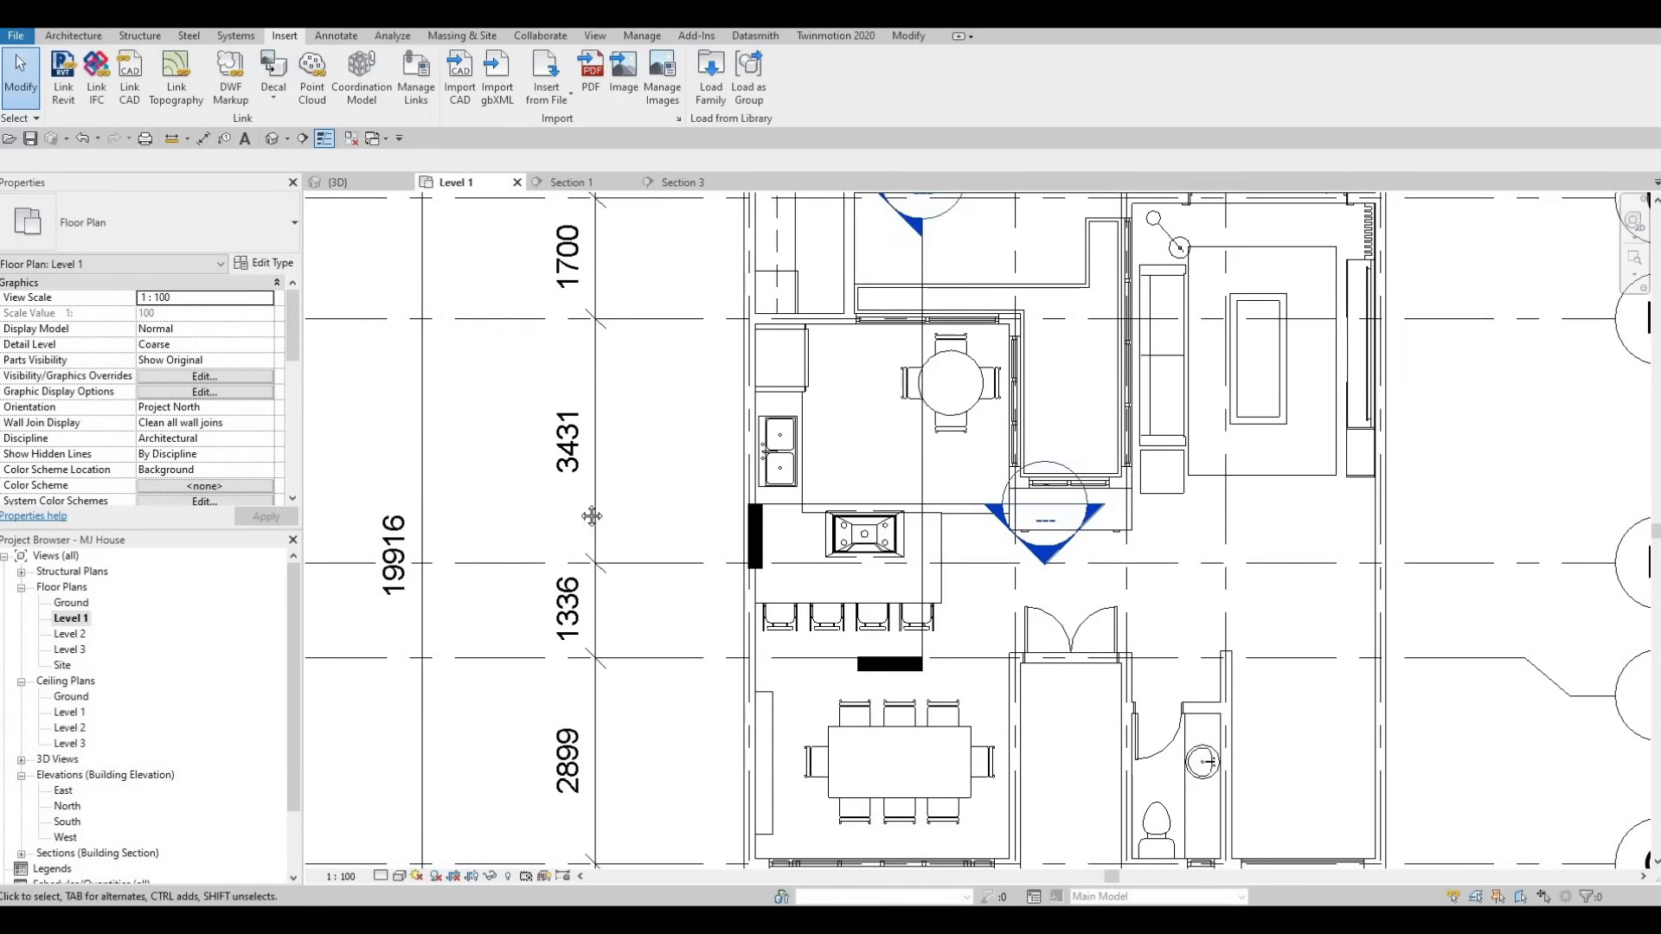
middle_click_drag(590, 521, 535, 435)
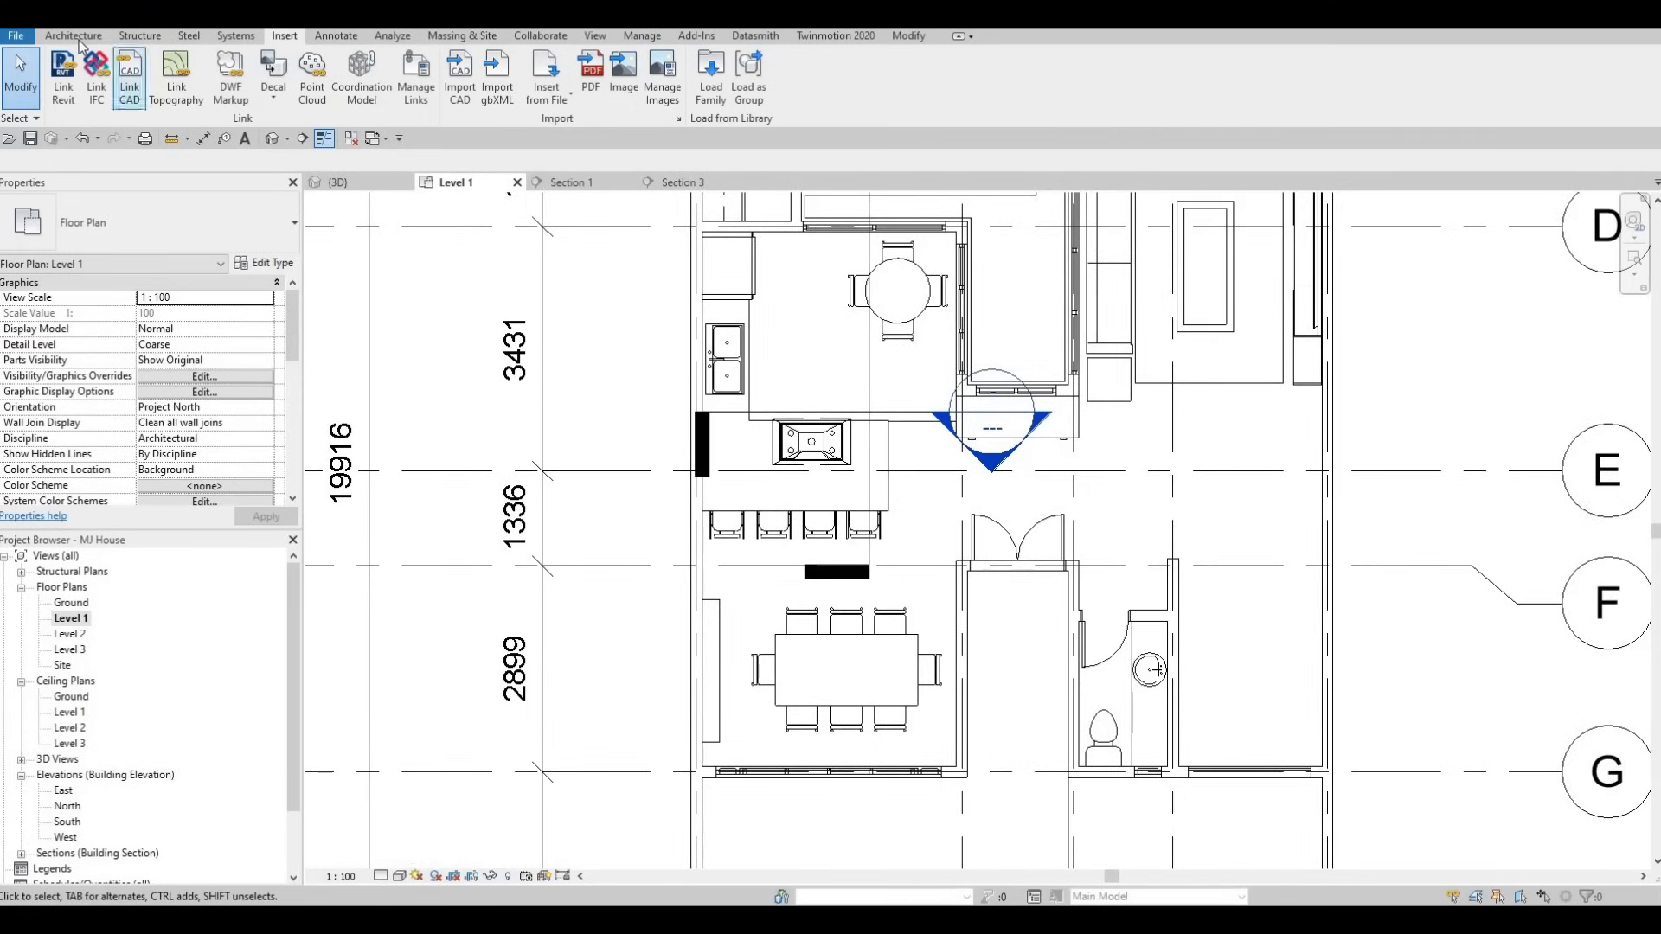
left_click(722, 504)
scroll(720, 506, "up", 4)
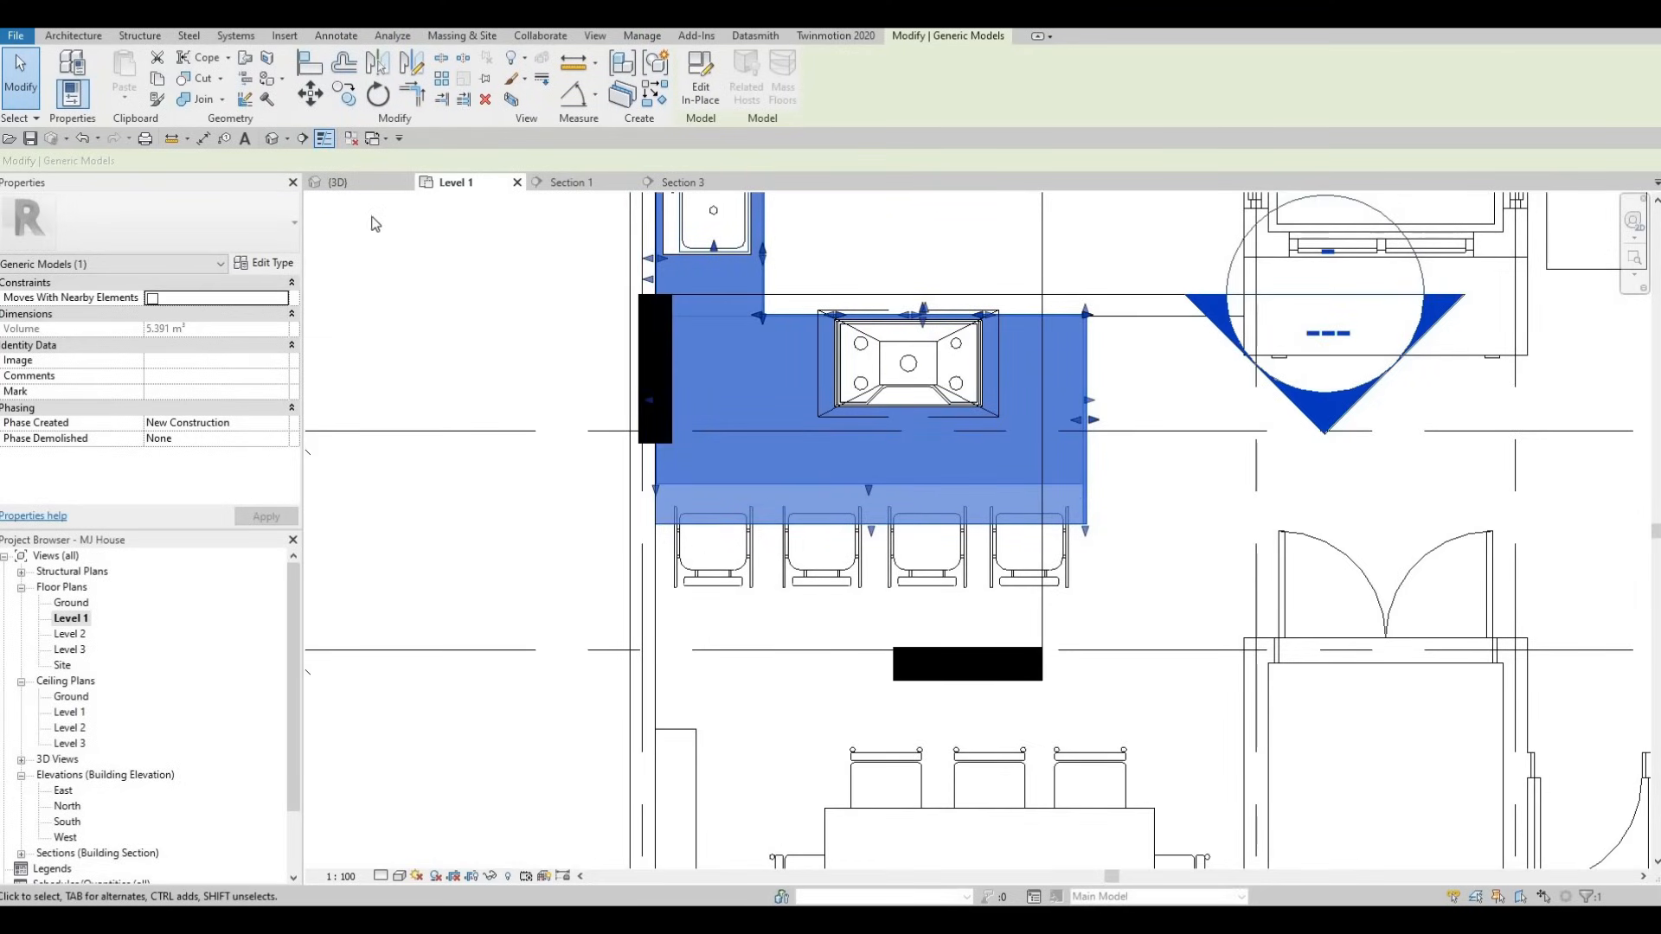
- Start a Model In-Place element in the Generic Models category with the default name
left_click(73, 37)
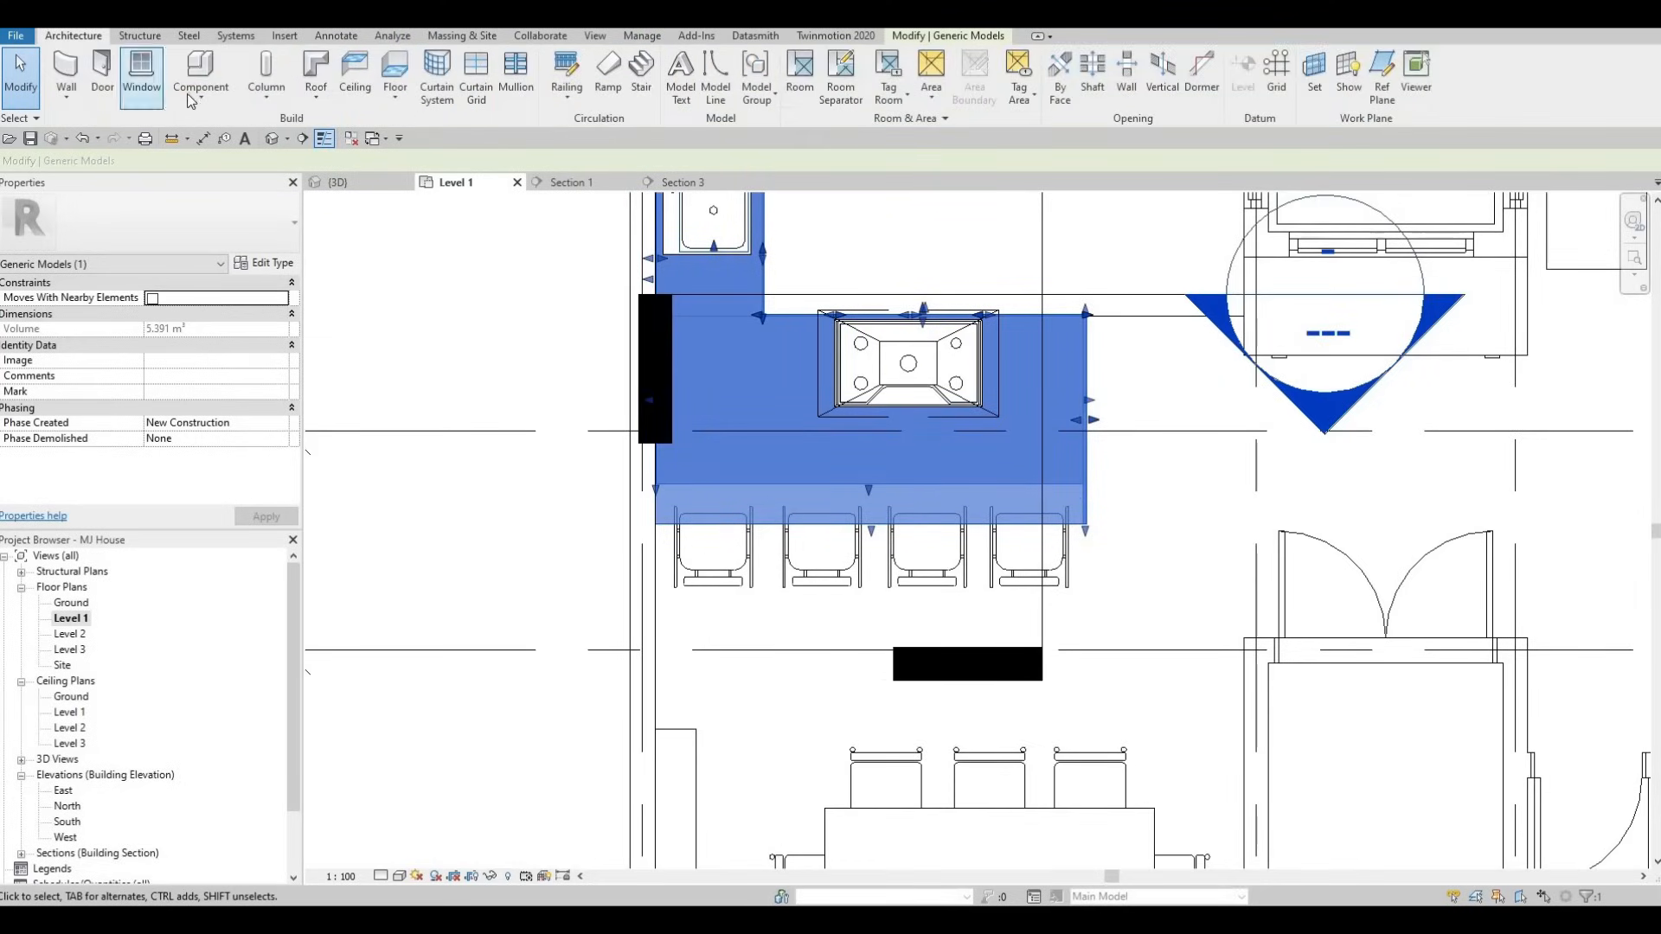
left_click(199, 97)
left_click(230, 171)
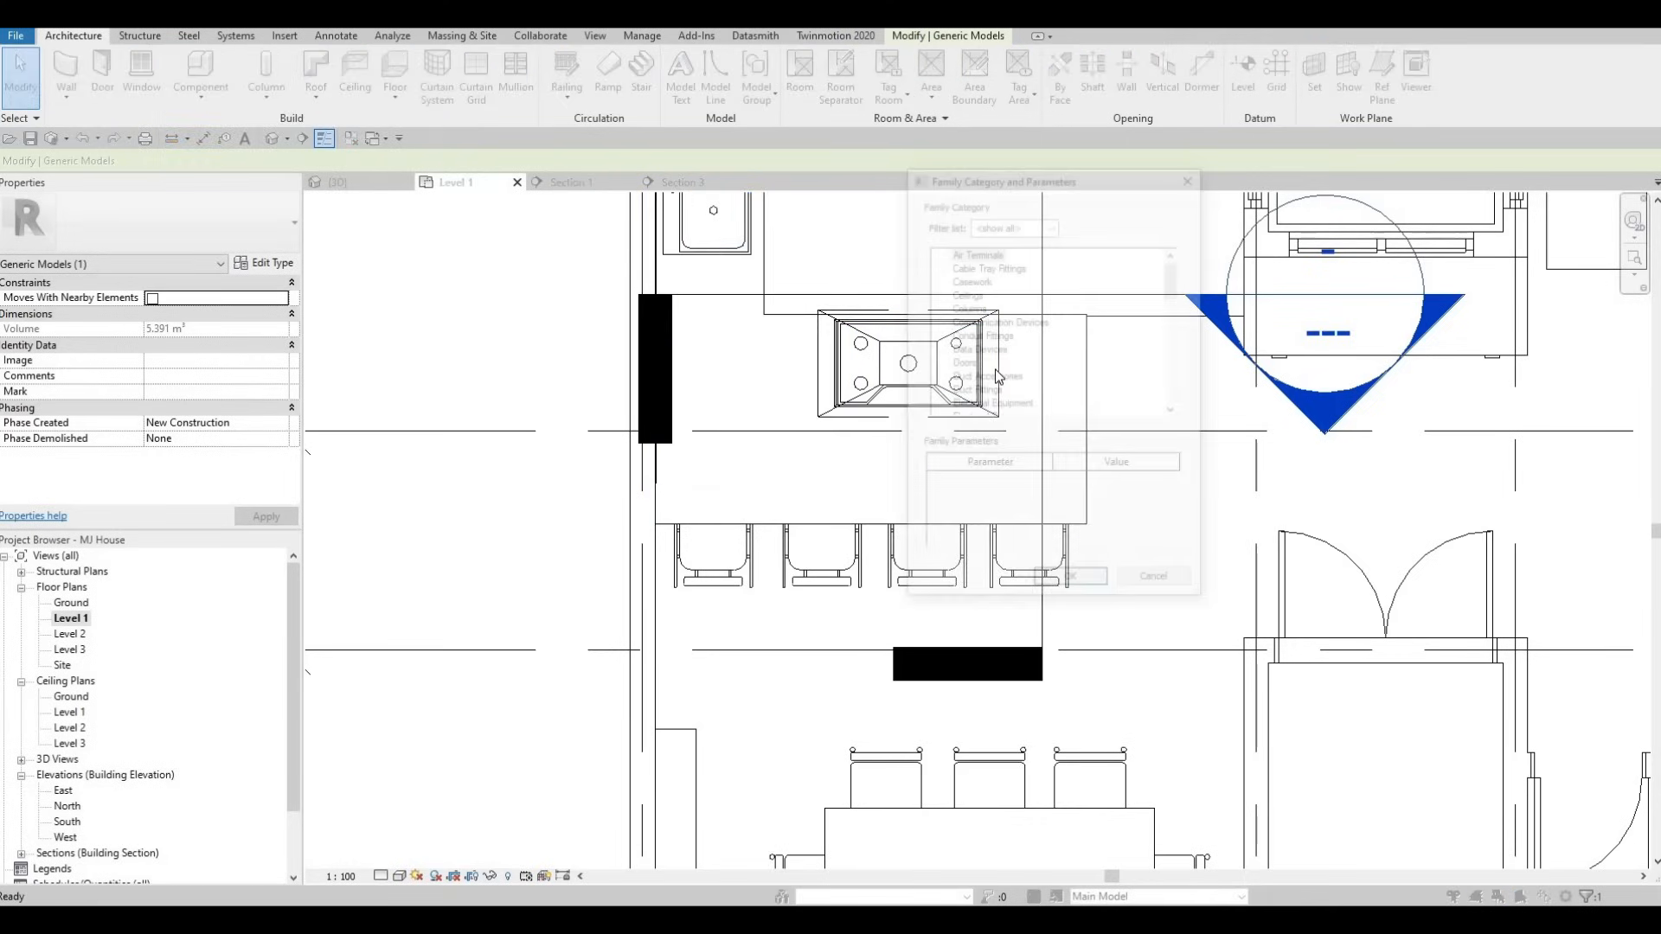
scroll(982, 396, "down", 2)
scroll(987, 391, "down", 1)
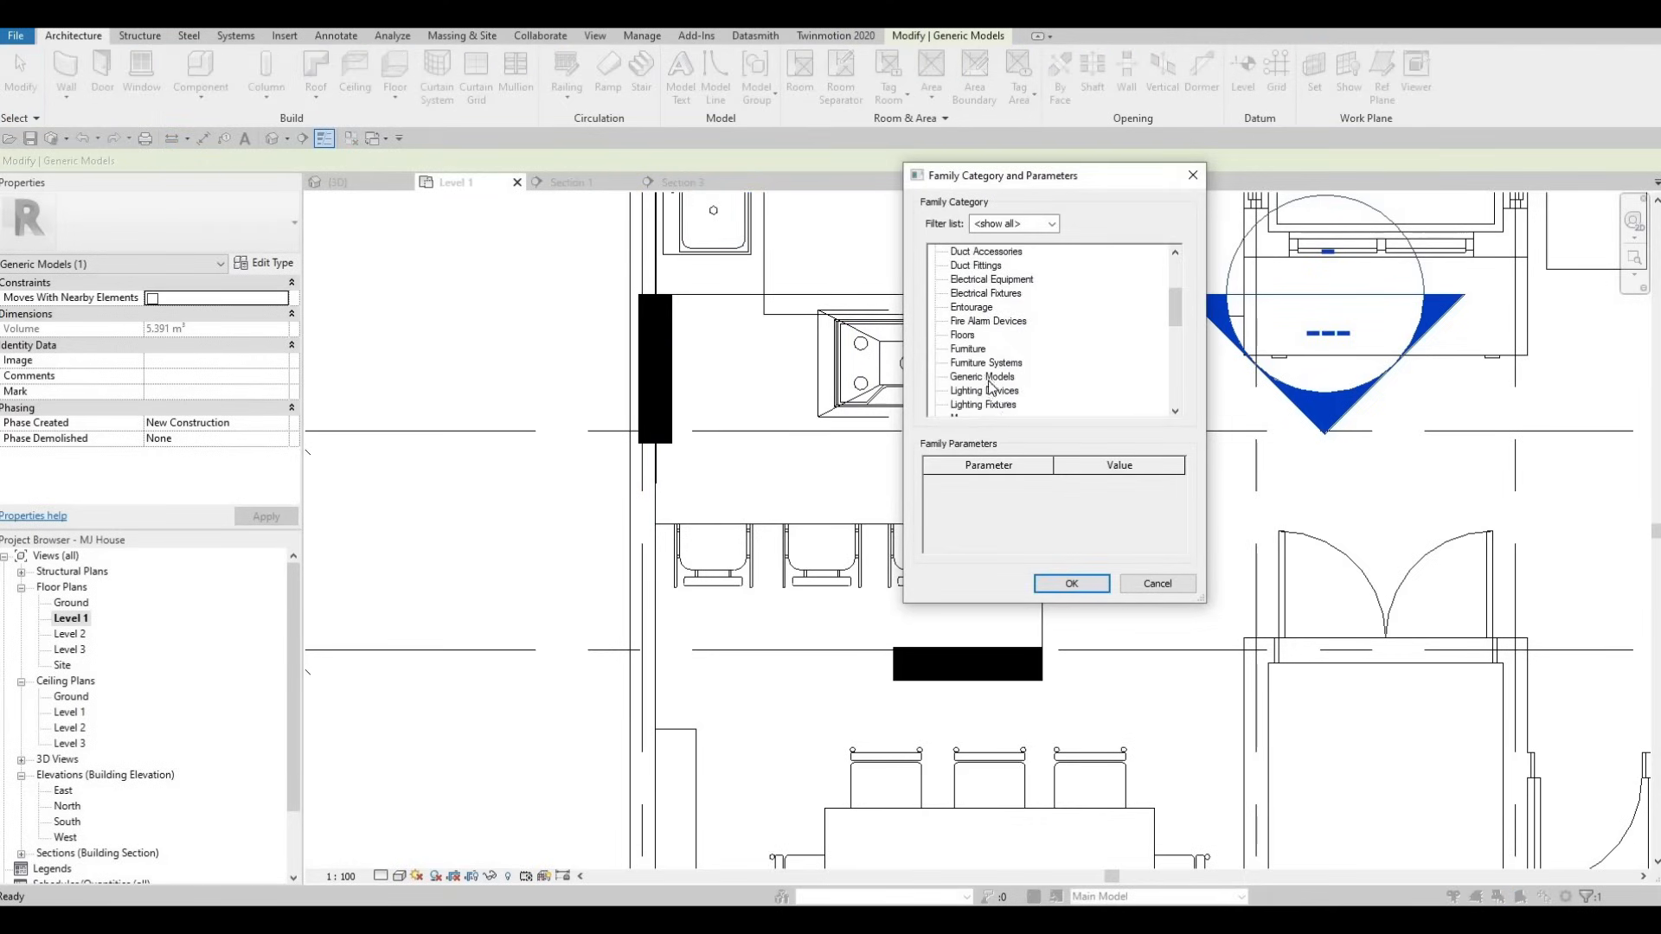
key("Return")
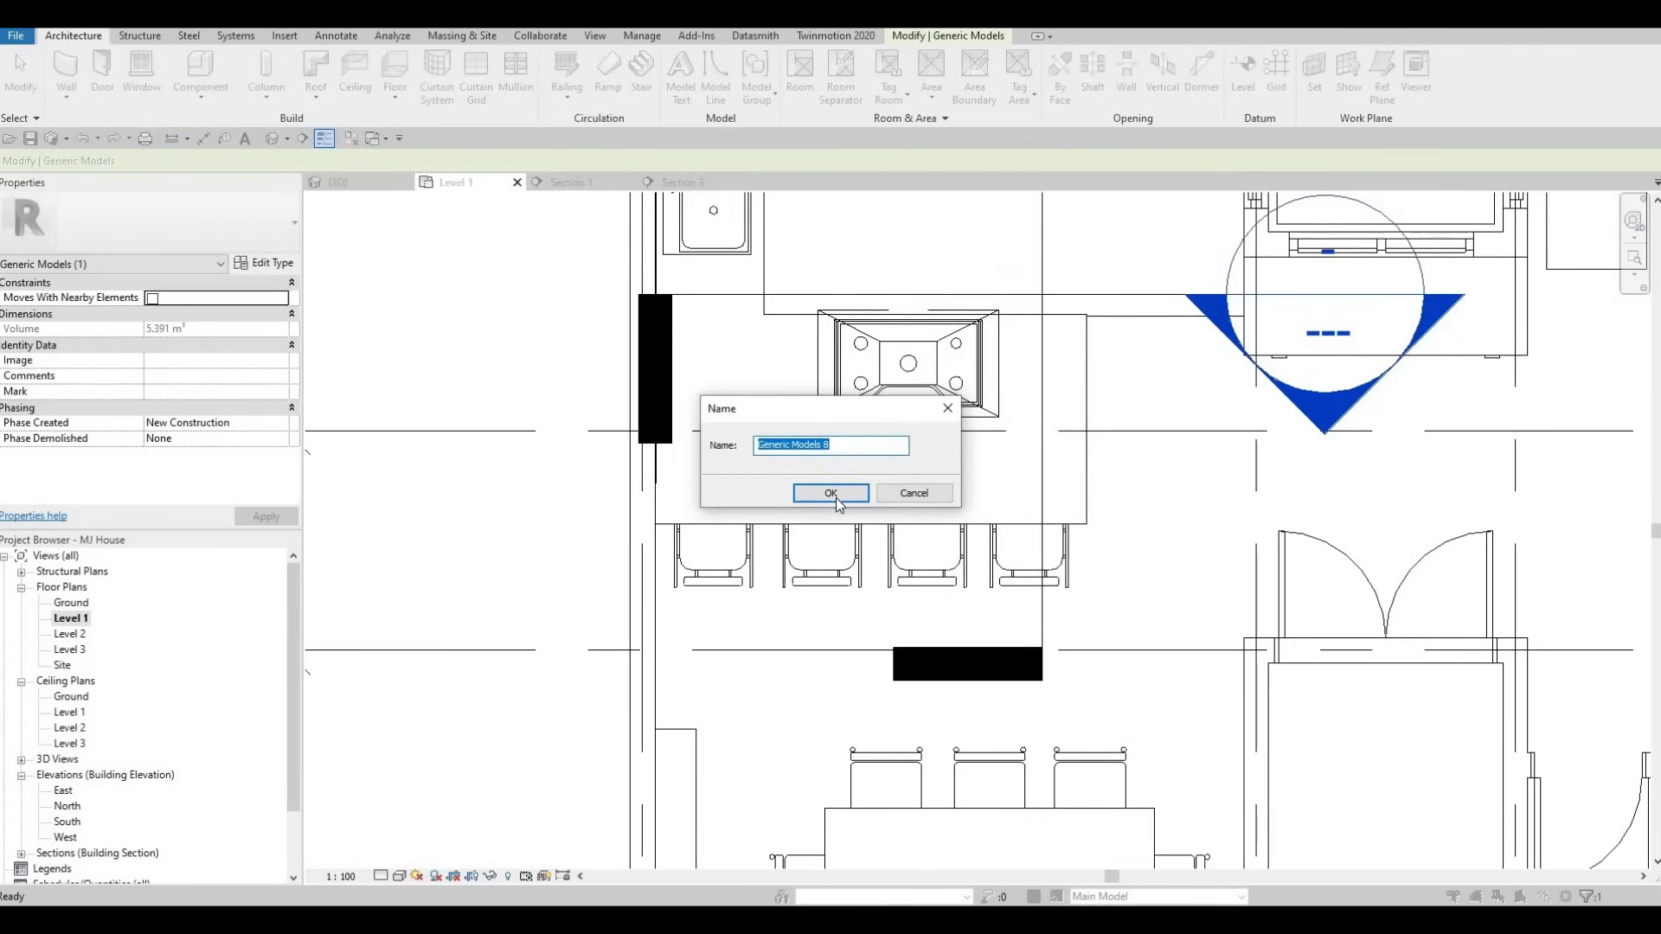
left_click(836, 494)
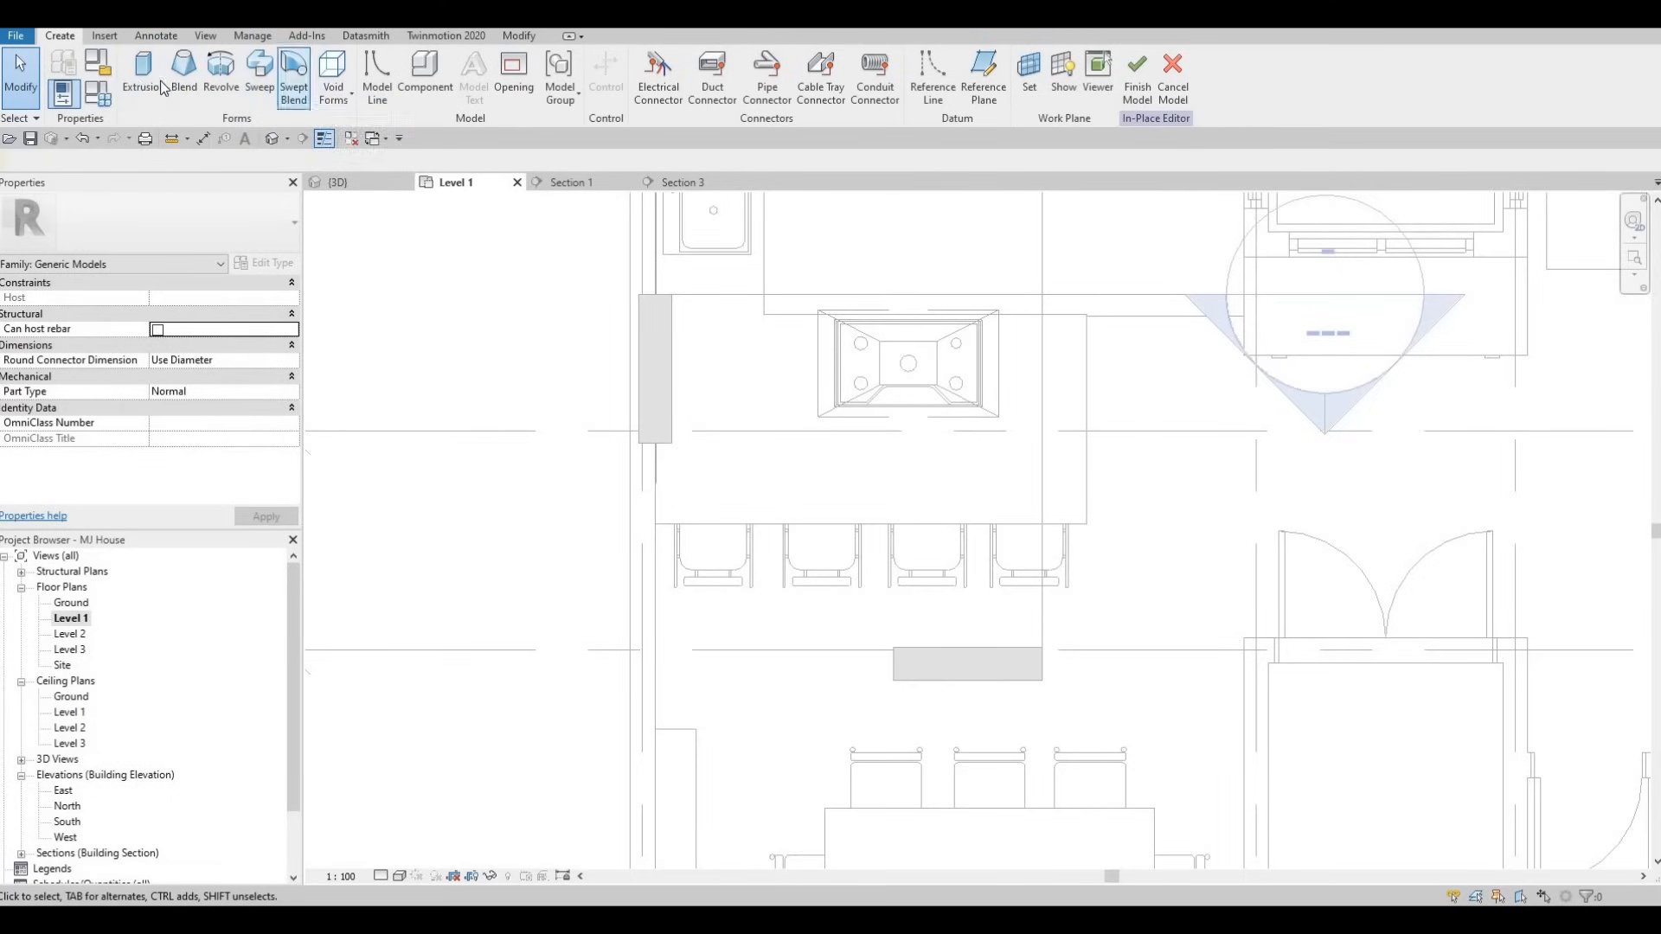
- Try a sweep, inspect the kitchen in 3D, then cancel the in-place model on Level 1
left_click(260, 91)
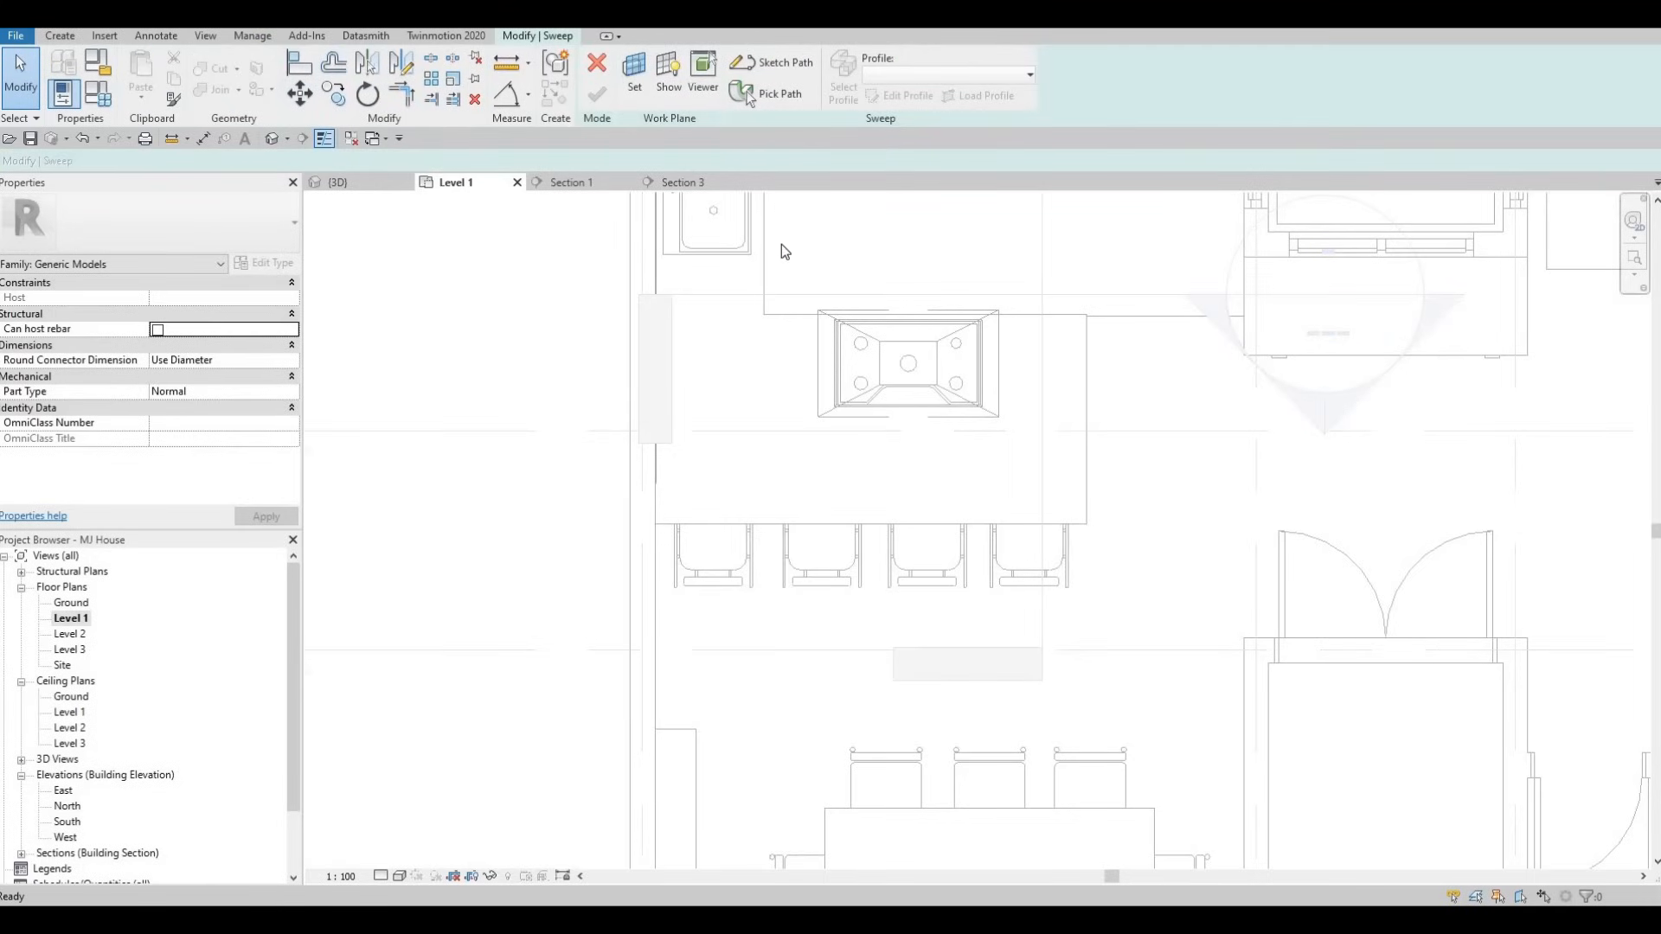
middle_click_drag(775, 290, 742, 241)
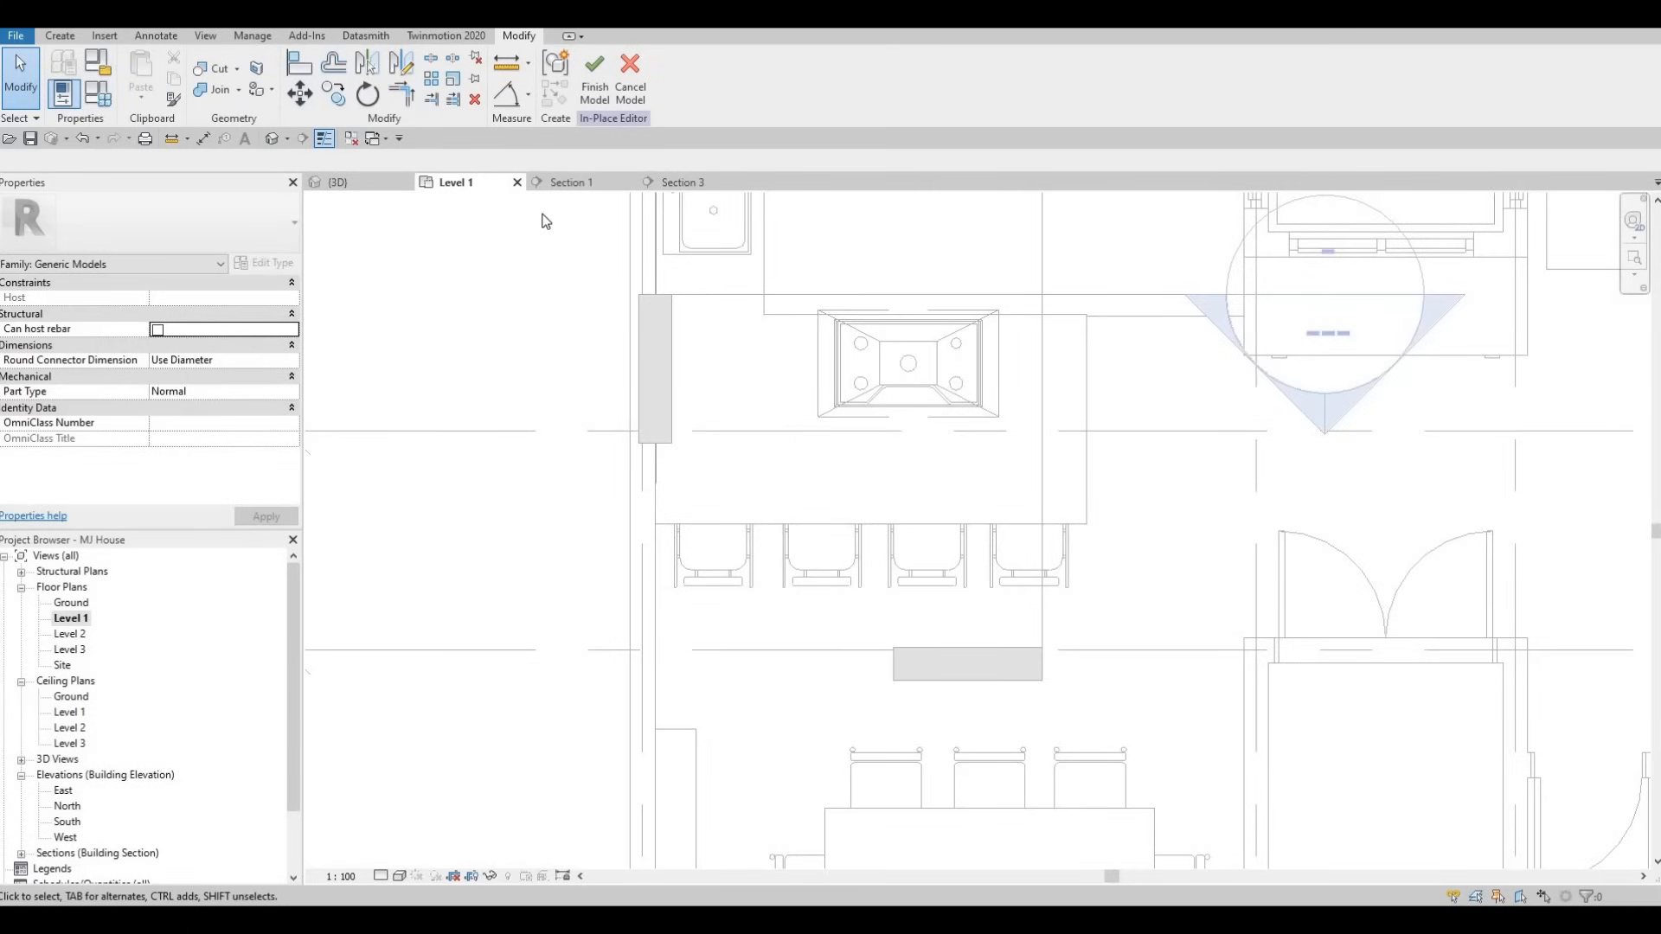
middle_click_drag(773, 308, 721, 283)
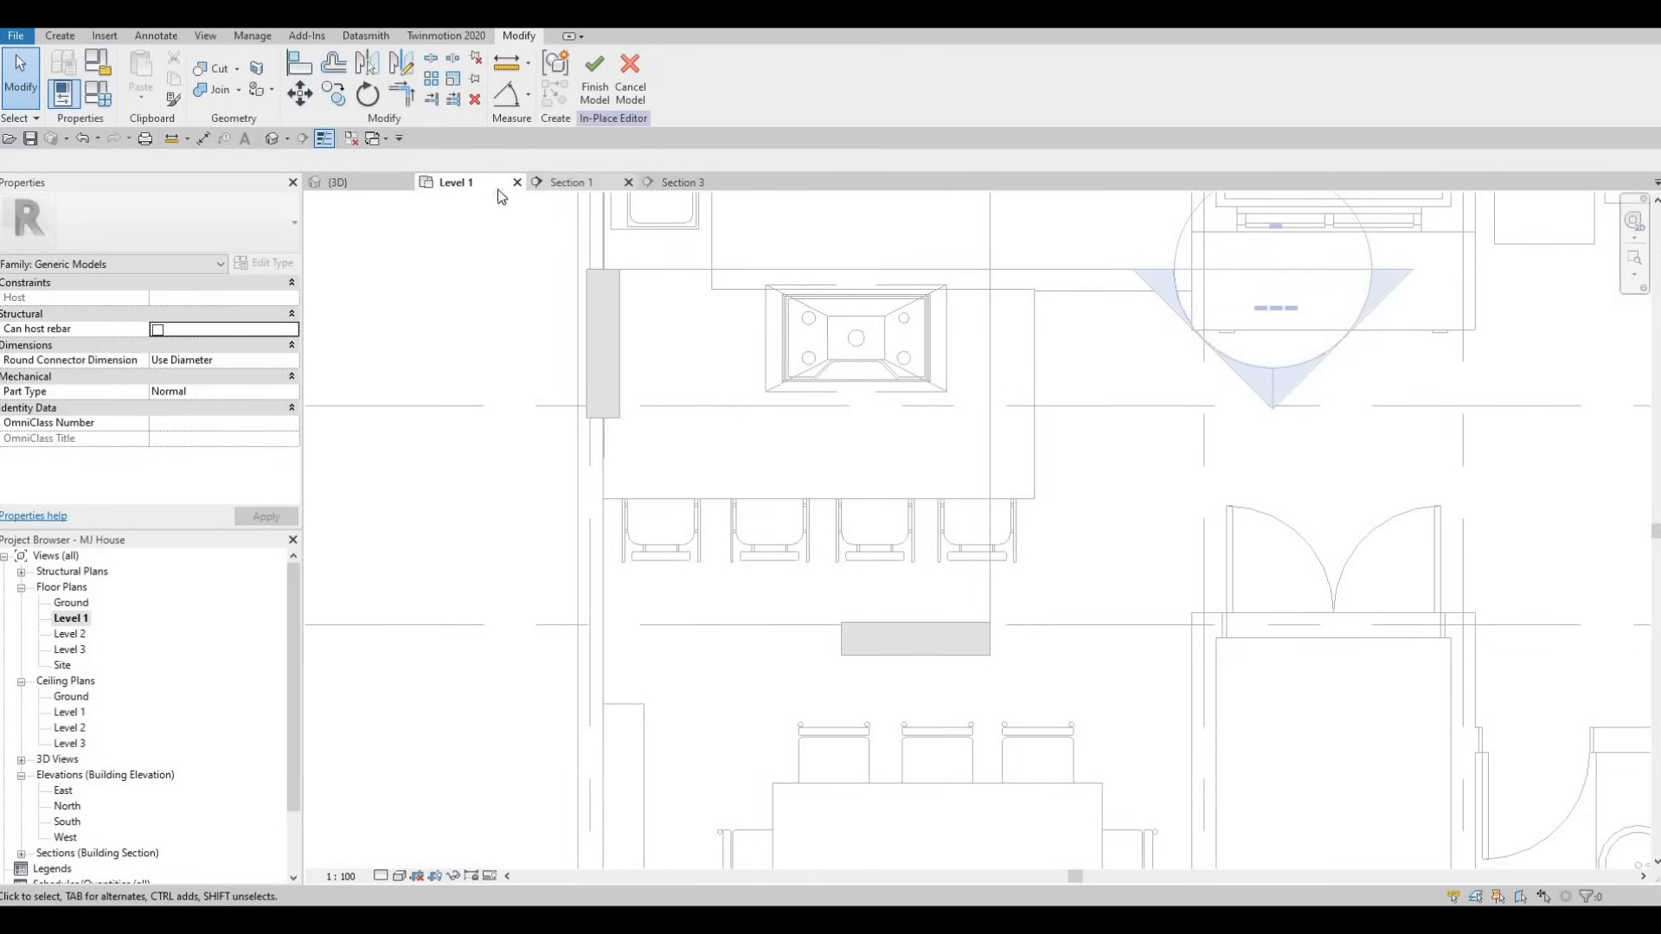
left_click(378, 185)
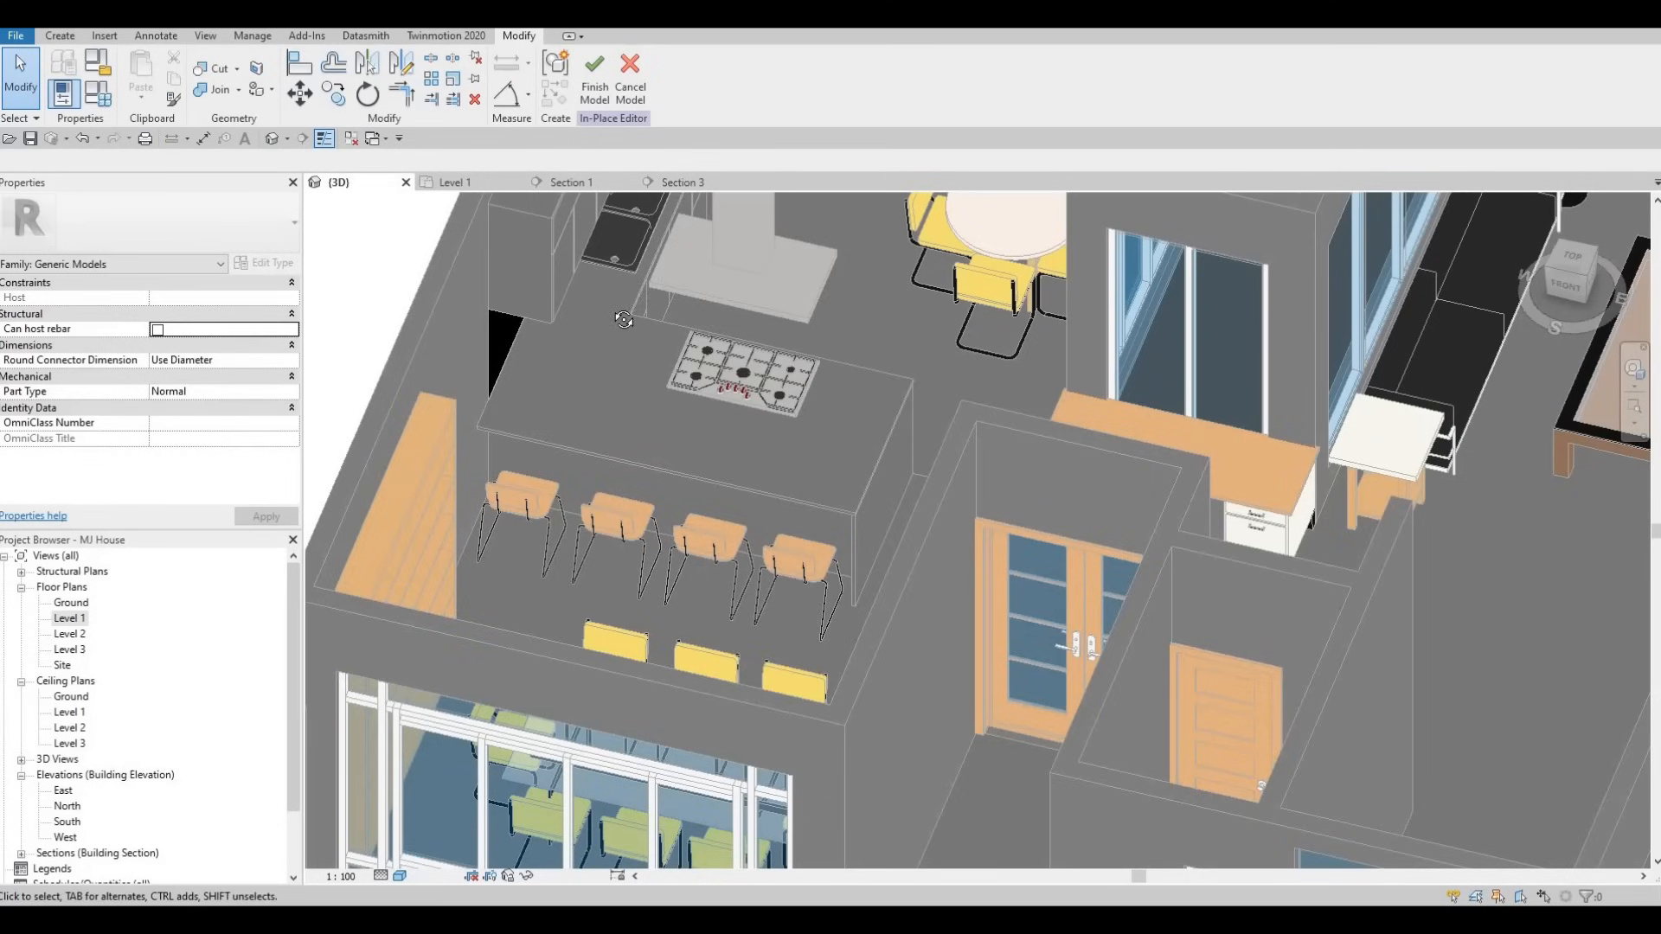
middle_click_drag(467, 210, 390, 227, "shift")
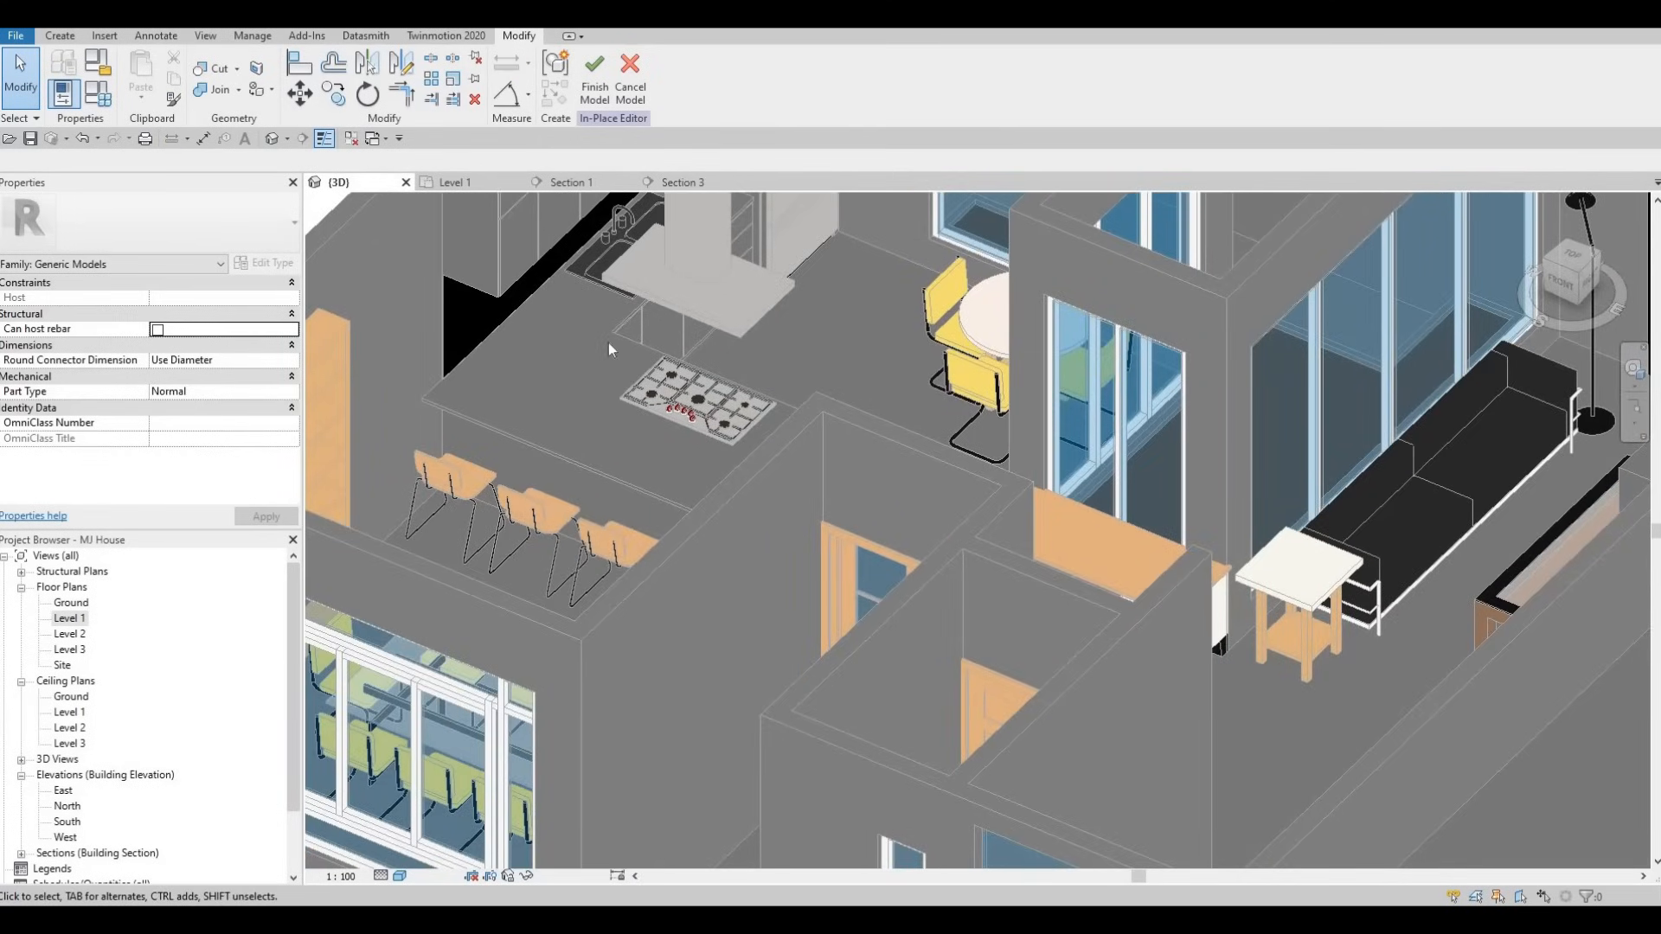
left_click(479, 185)
left_click(631, 86)
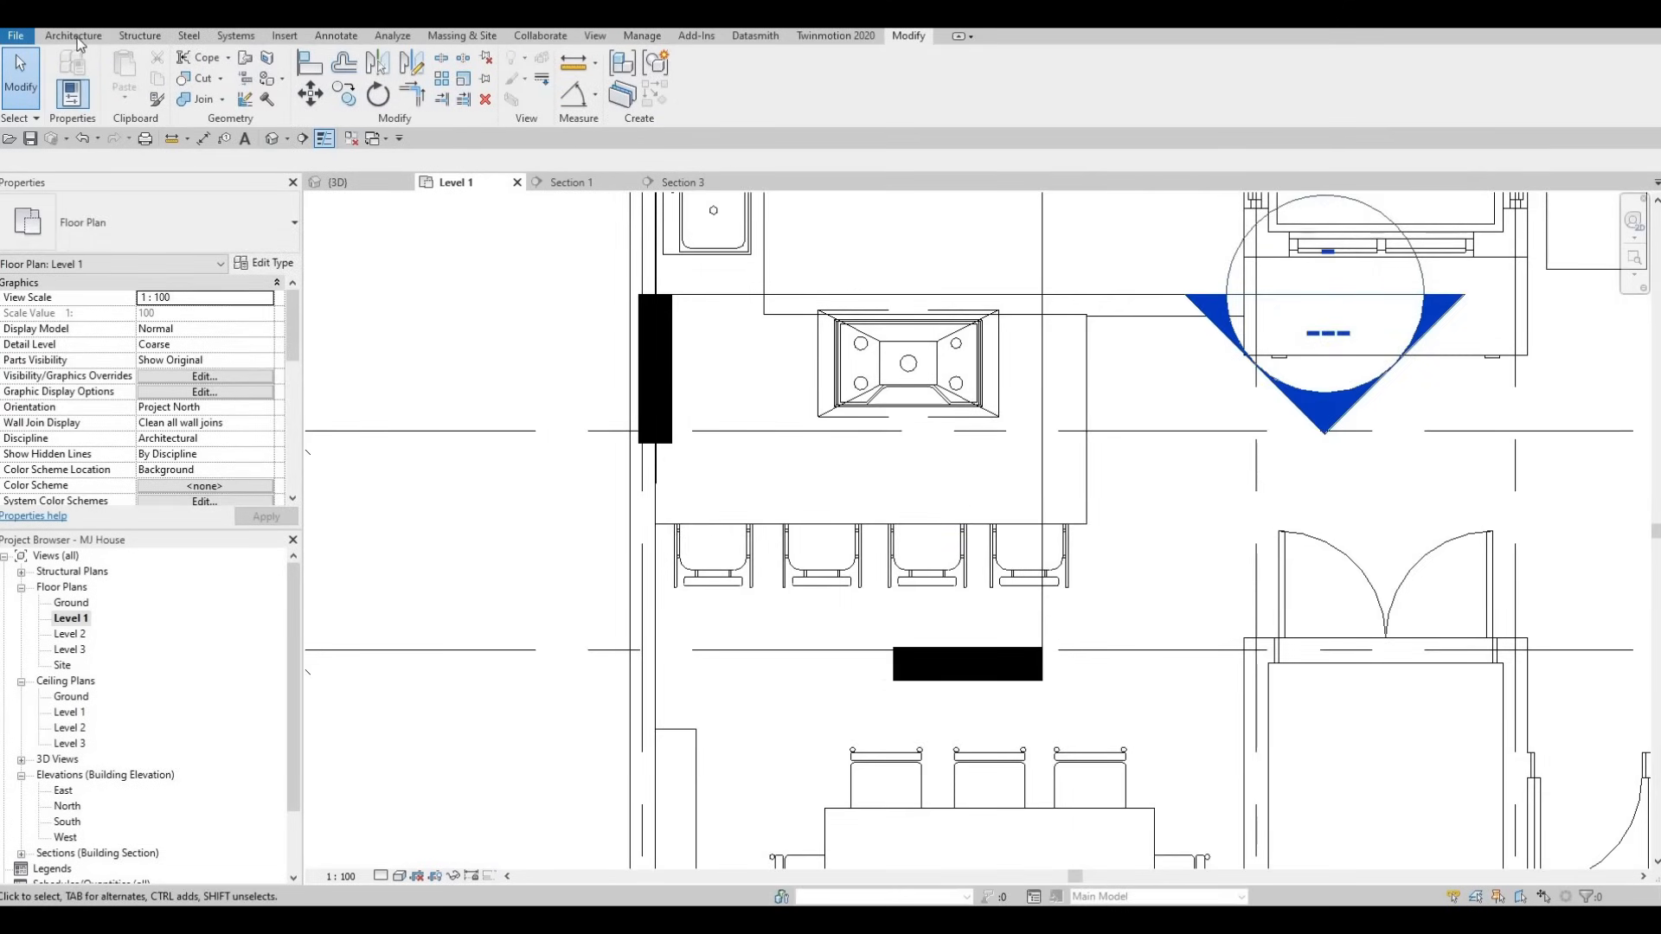
- Create a fresh Generic Models in-place model with the default name and start a Sweep path sketch
left_click(74, 35)
left_click(201, 99)
left_click(223, 159)
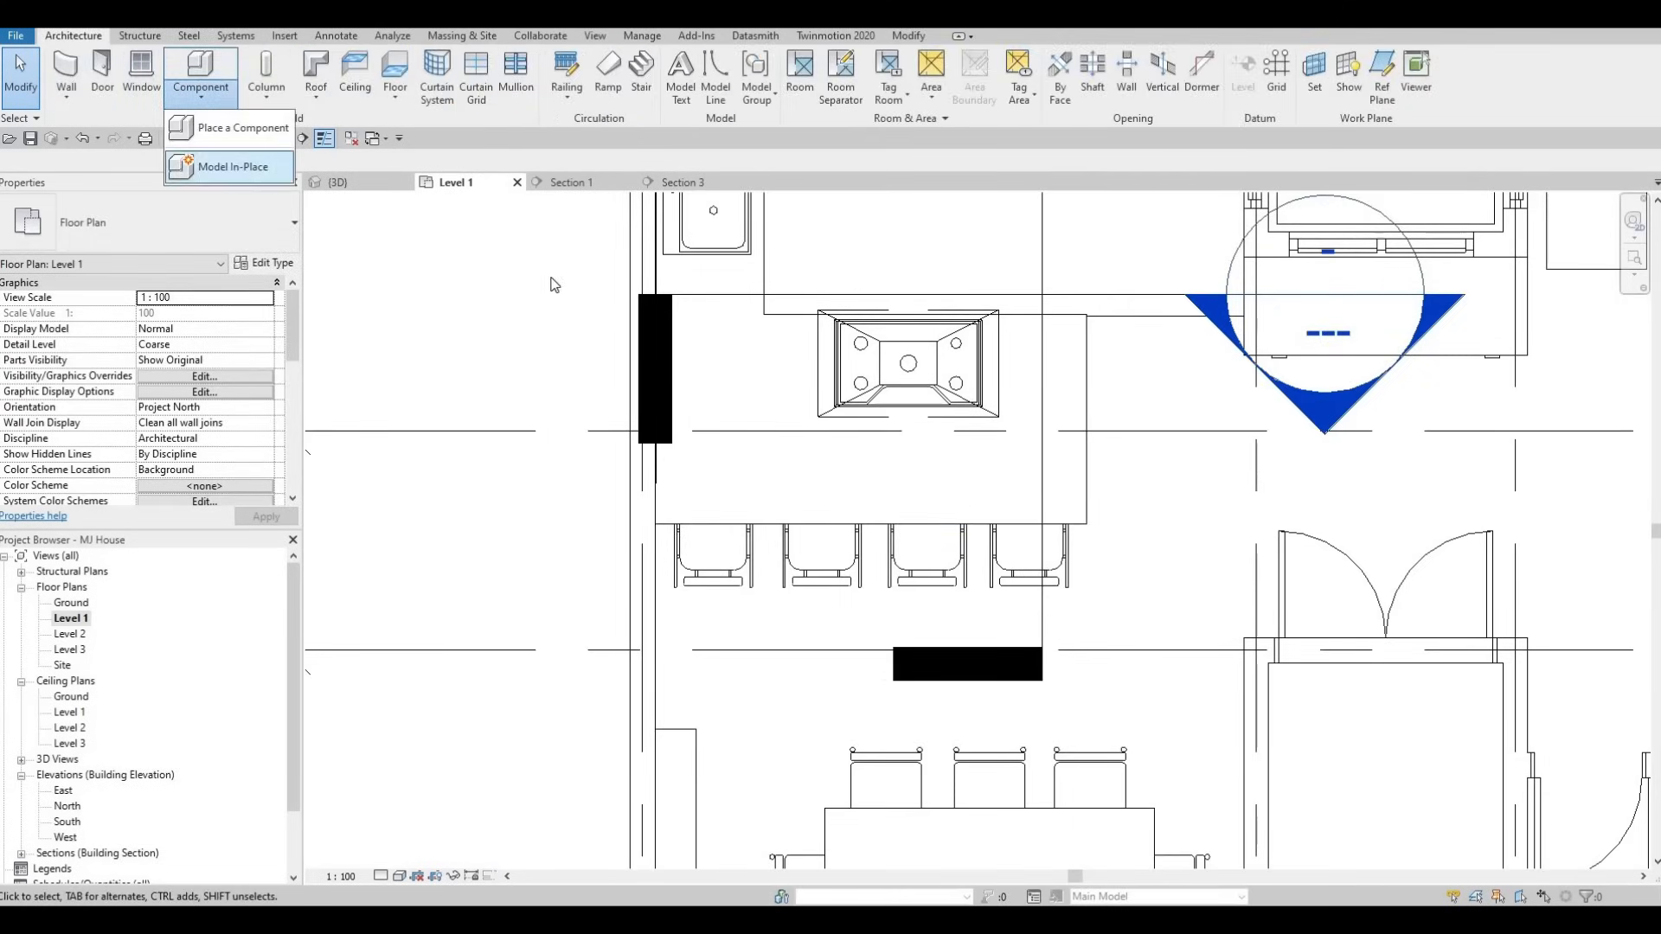
scroll(973, 394, "down", 4)
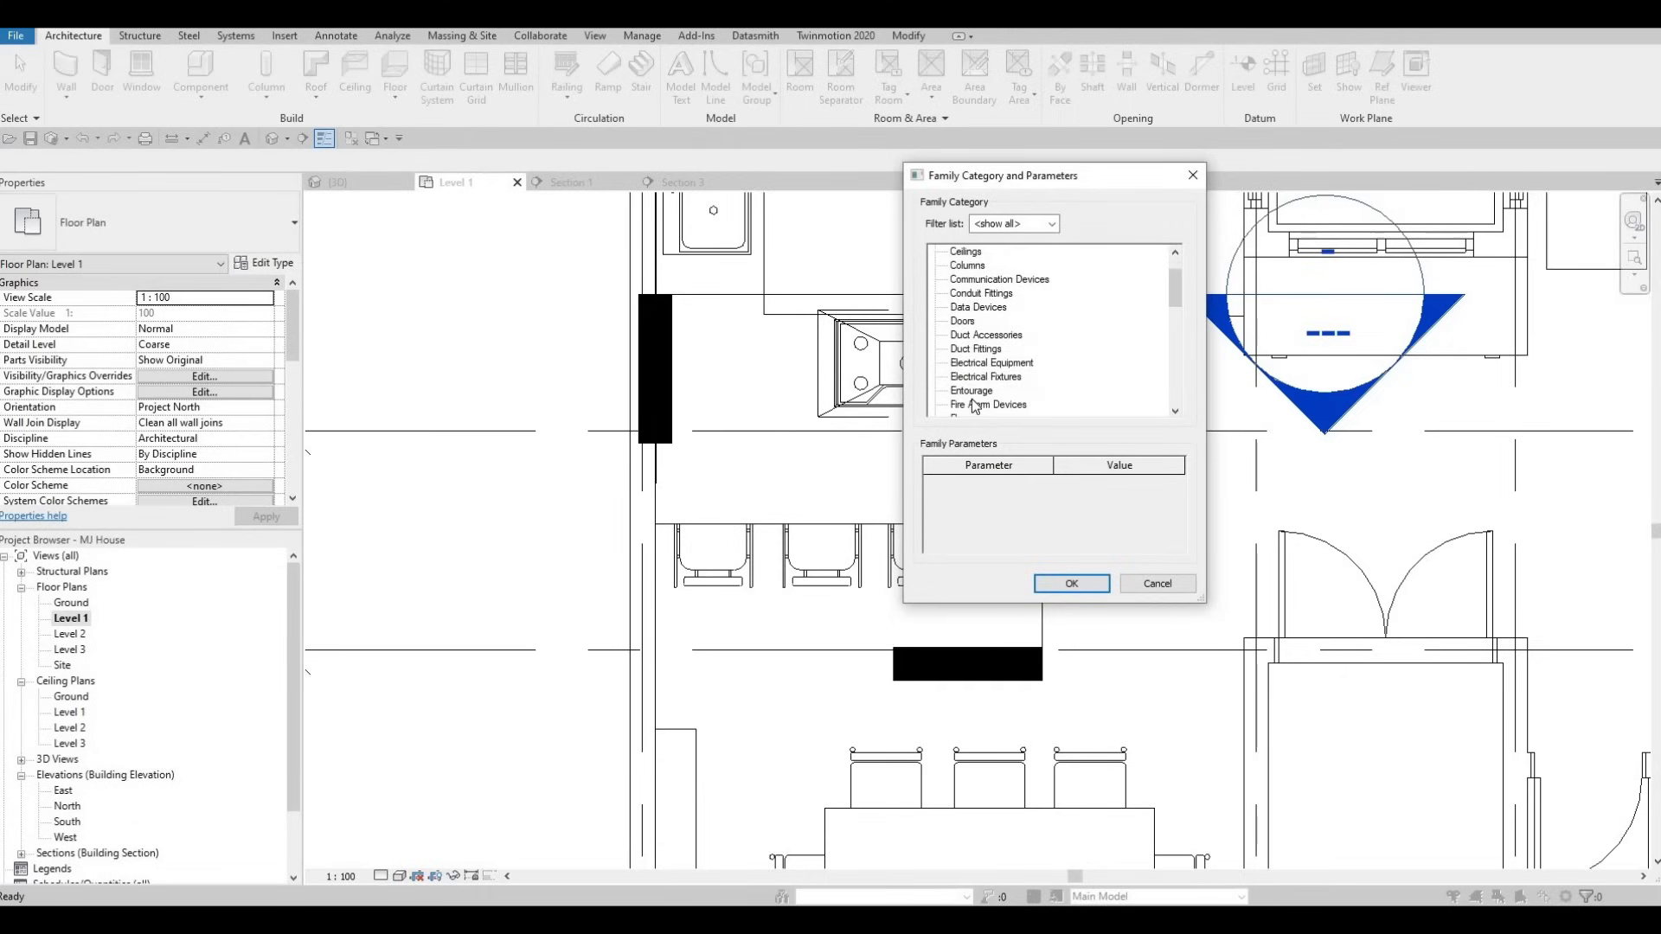
scroll(966, 383, "down", 1)
left_click(969, 377)
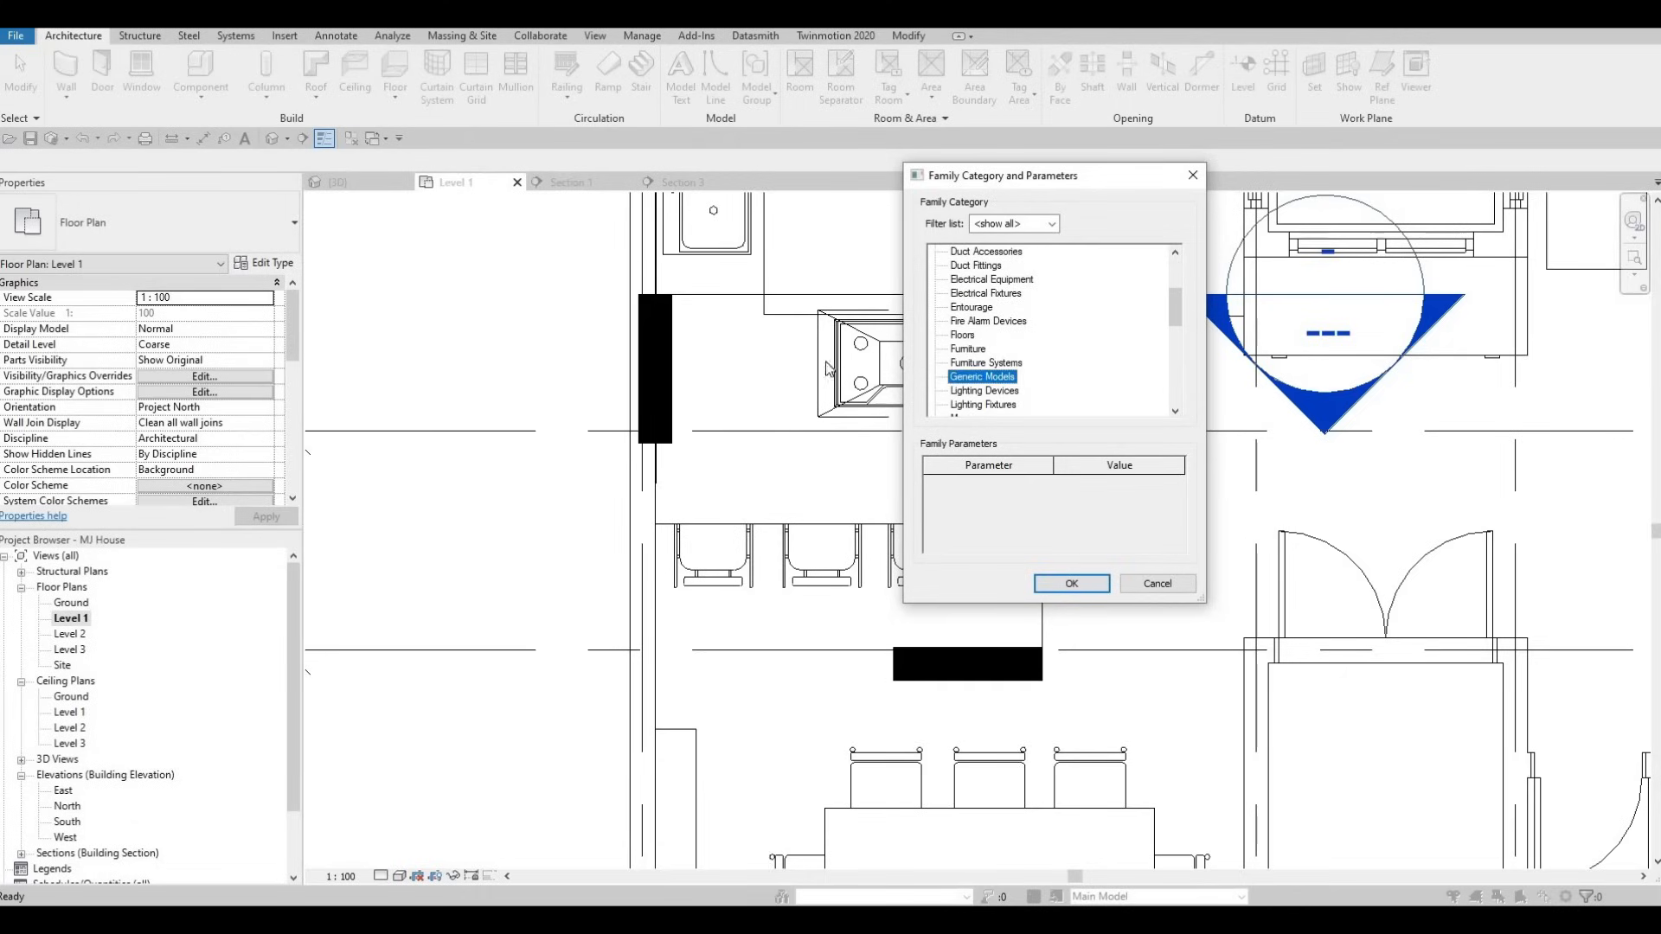
key("Return")
left_click(847, 491)
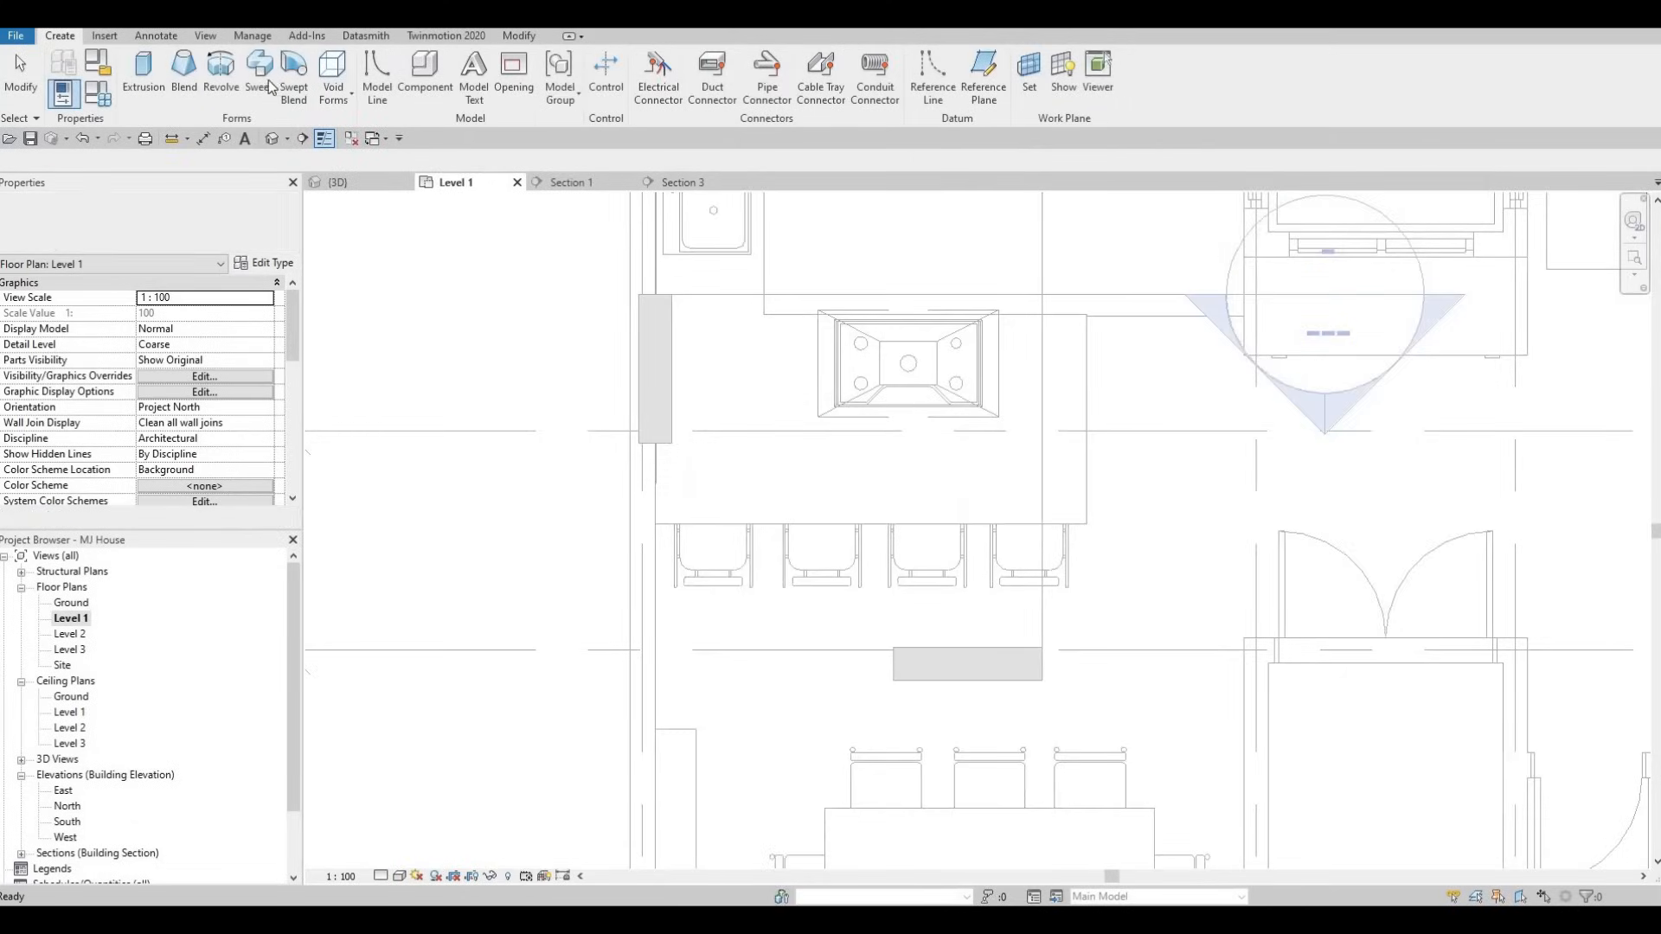
left_click(266, 80)
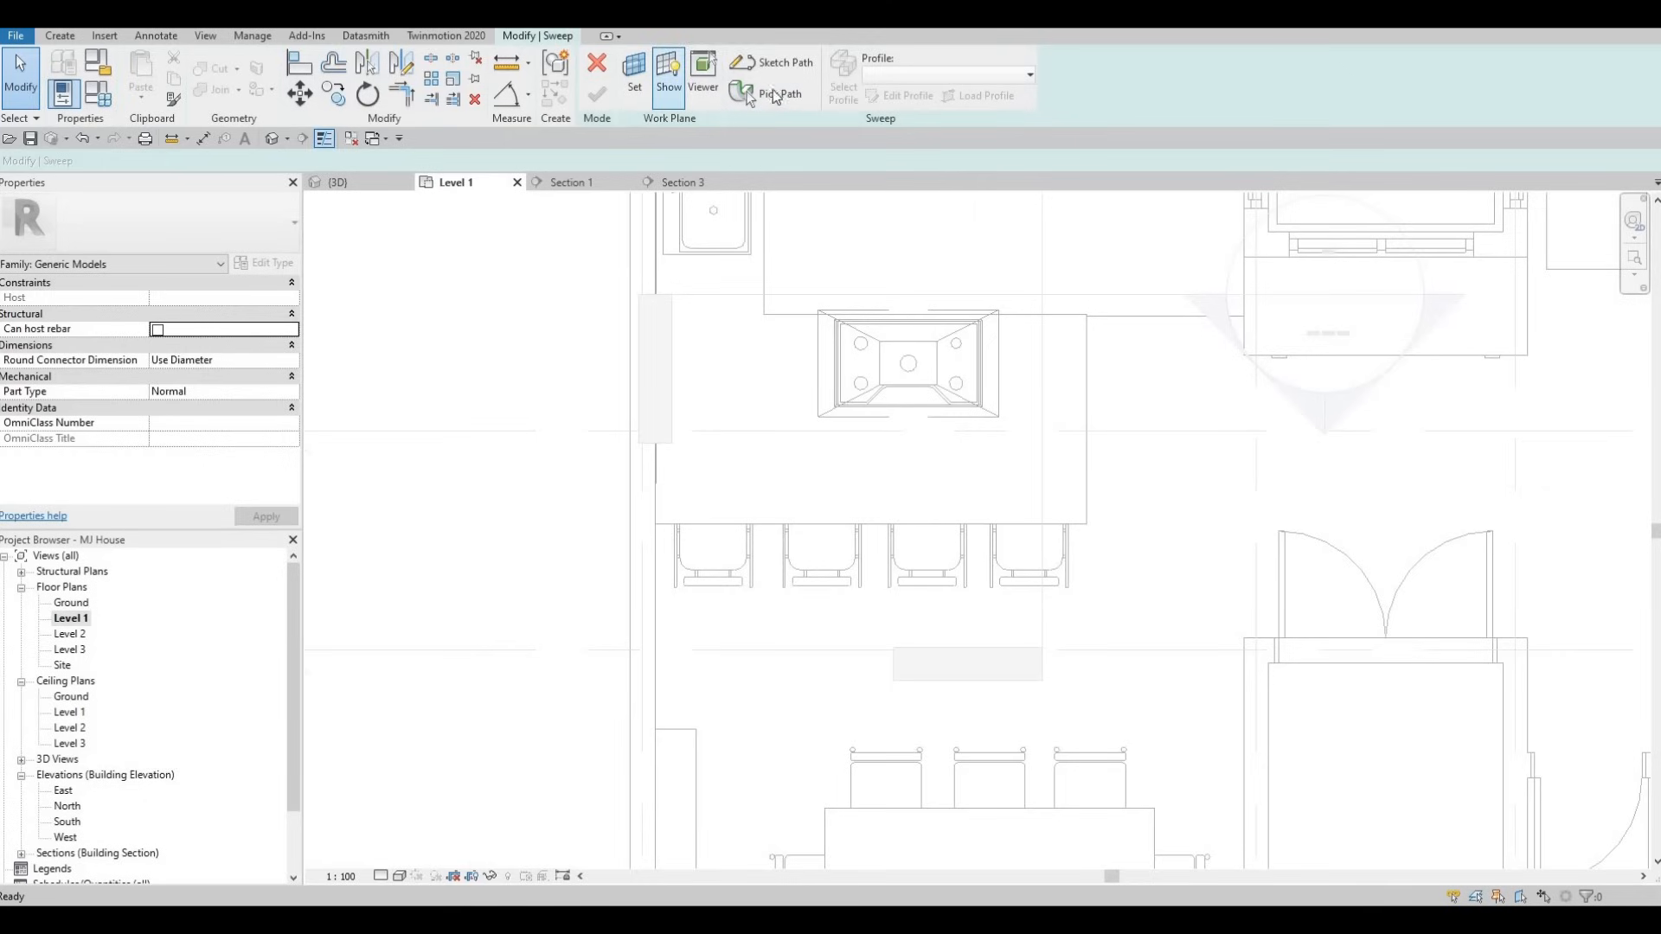
left_click(773, 62)
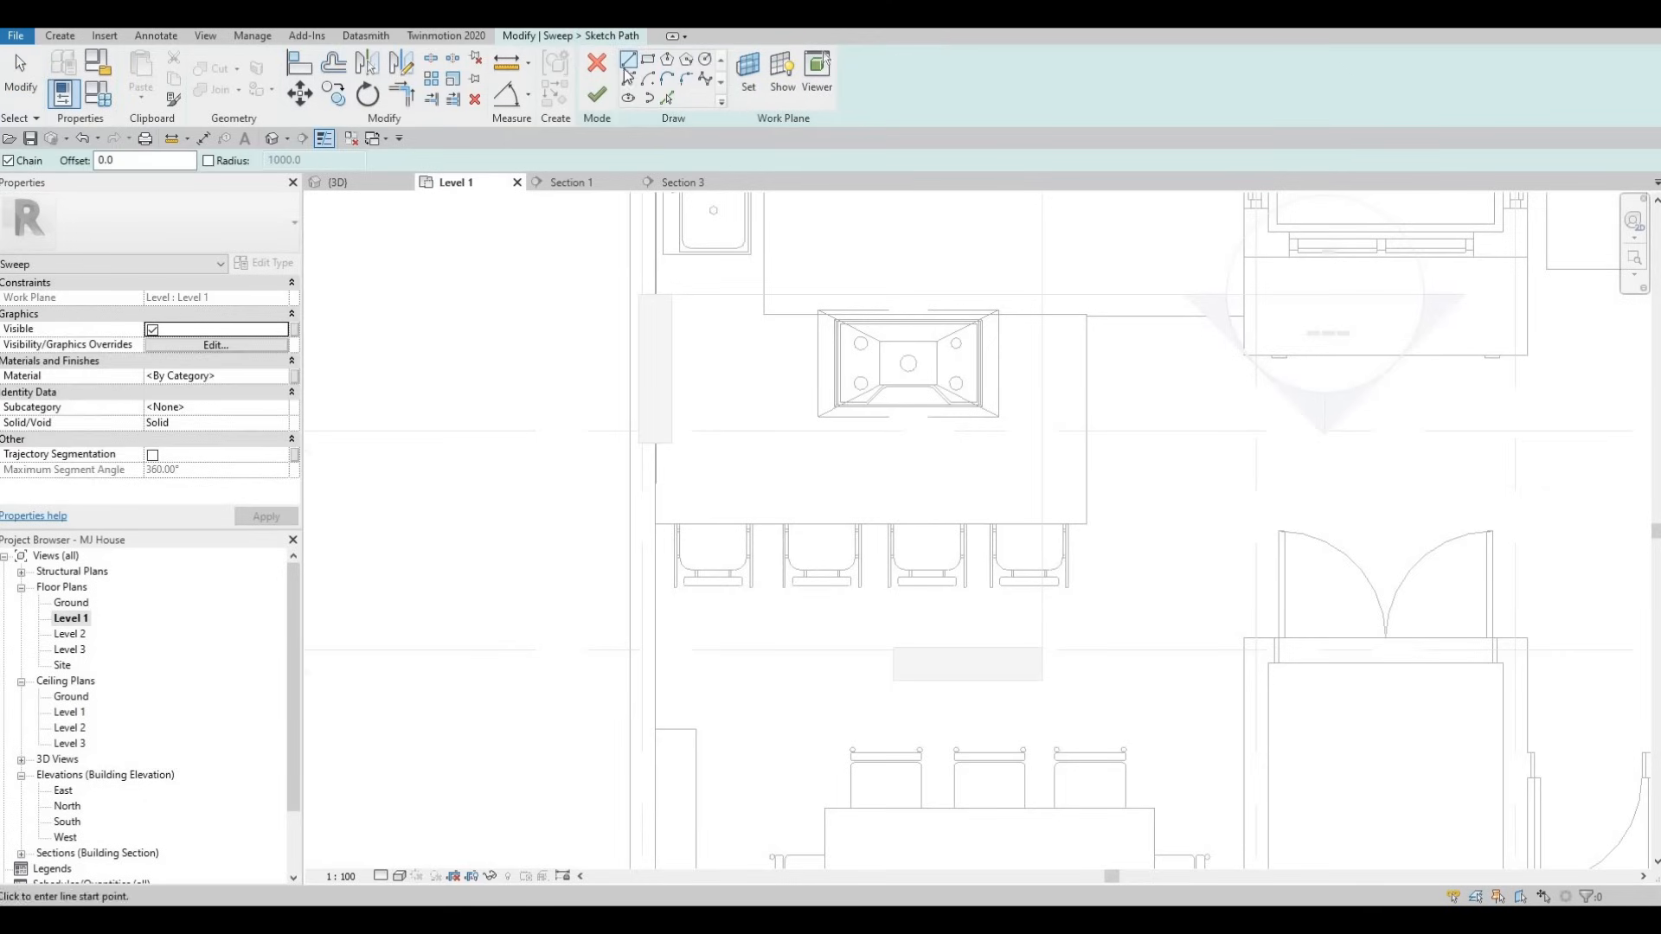
- Draw the sweep path along the island's front counter edge, turning up at the right end
left_click(683, 489)
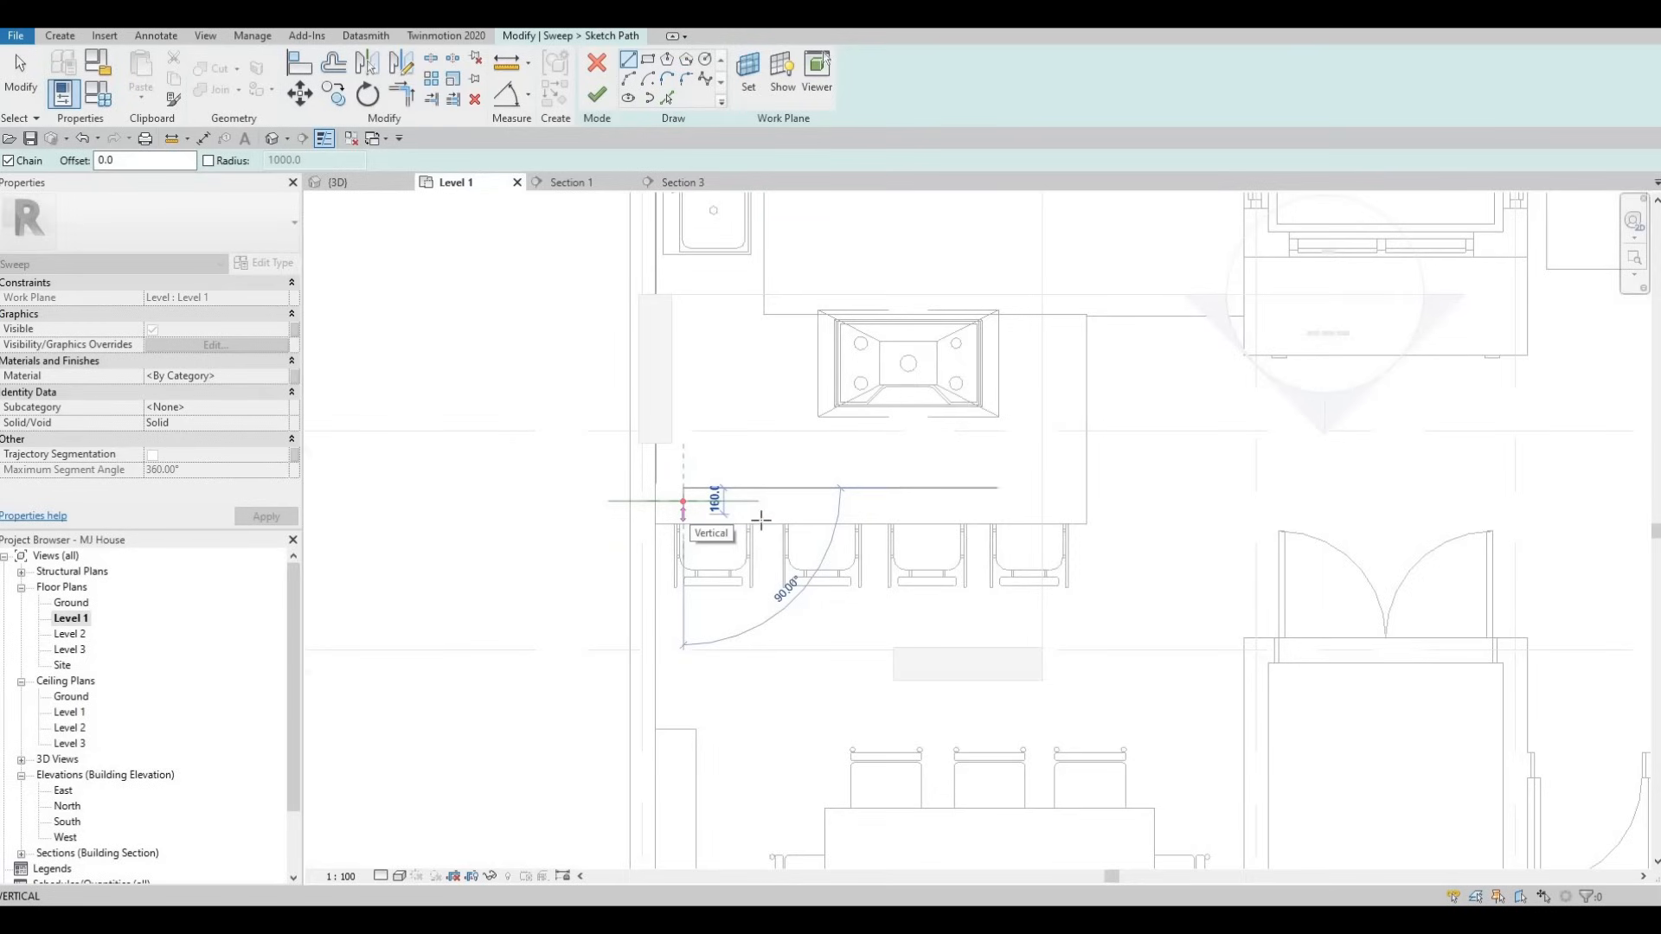
left_click(1042, 513)
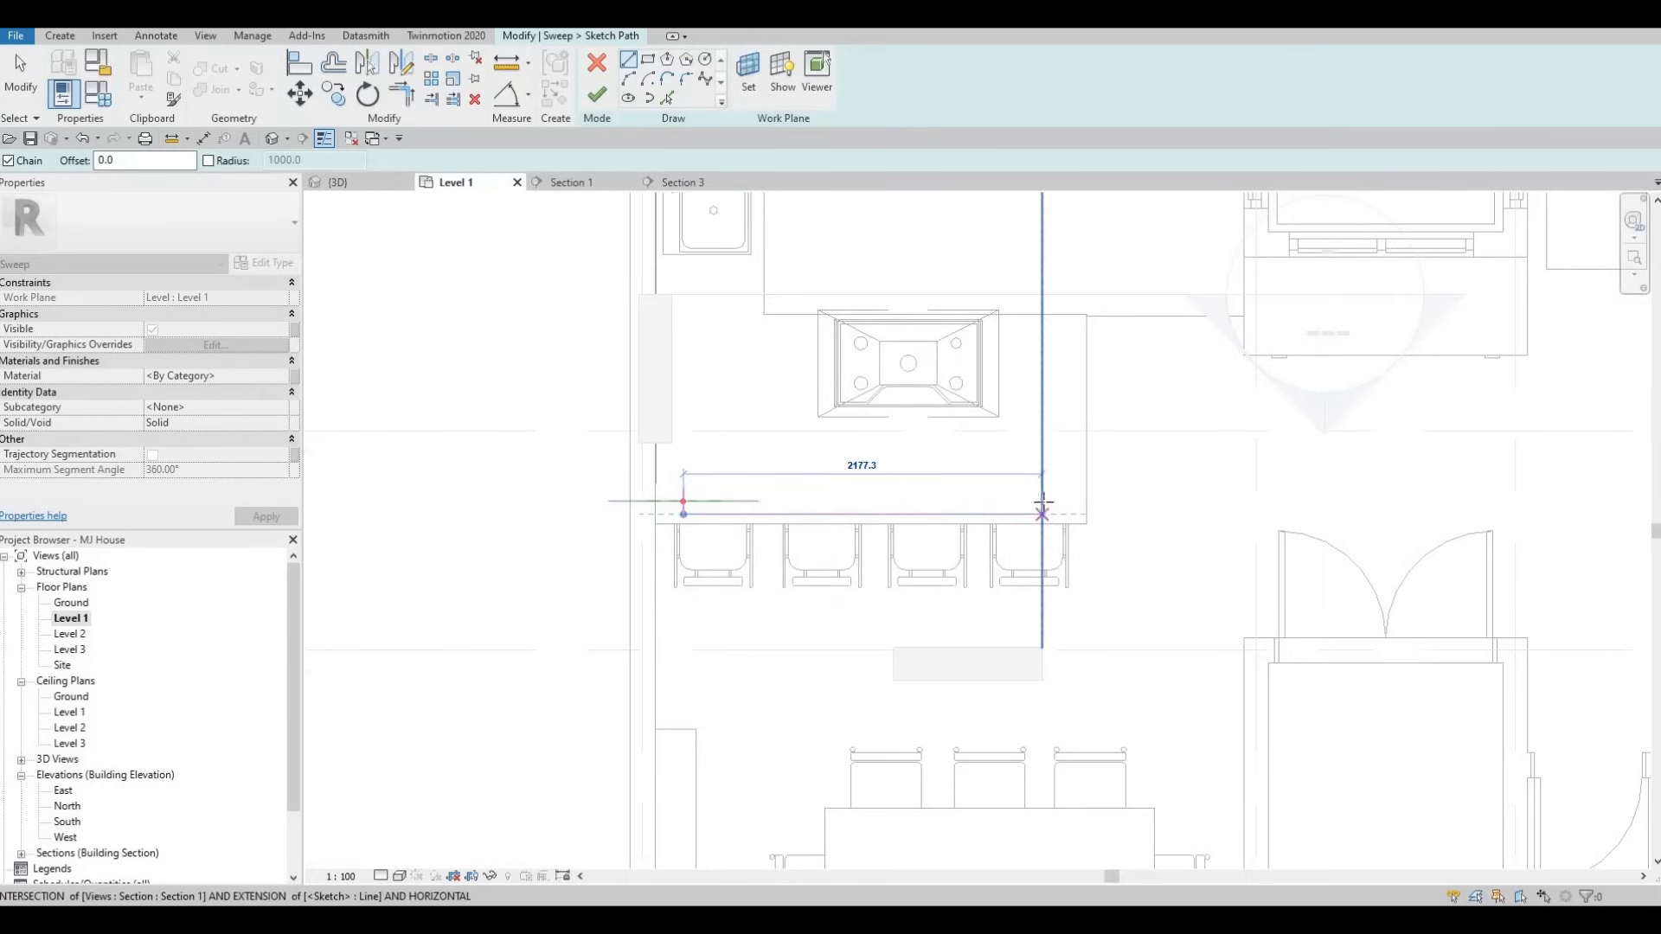
left_click(1012, 536)
key("Escape")
key("Escape")
key("Escape")
scroll(753, 510, "up", 2)
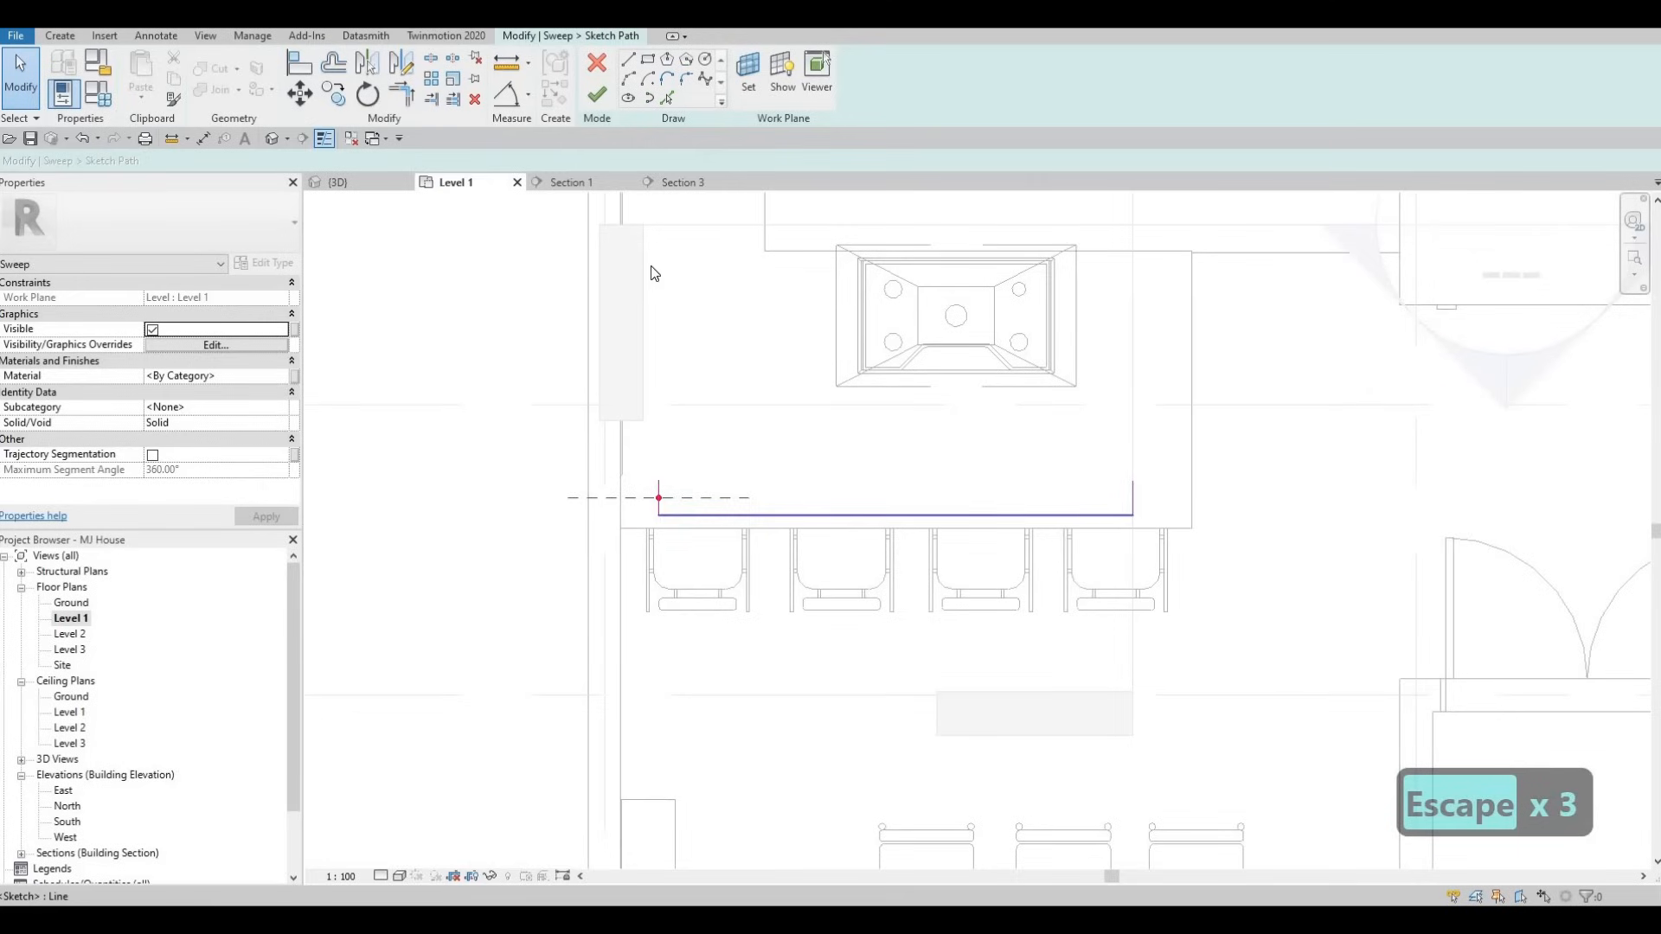
key("Escape")
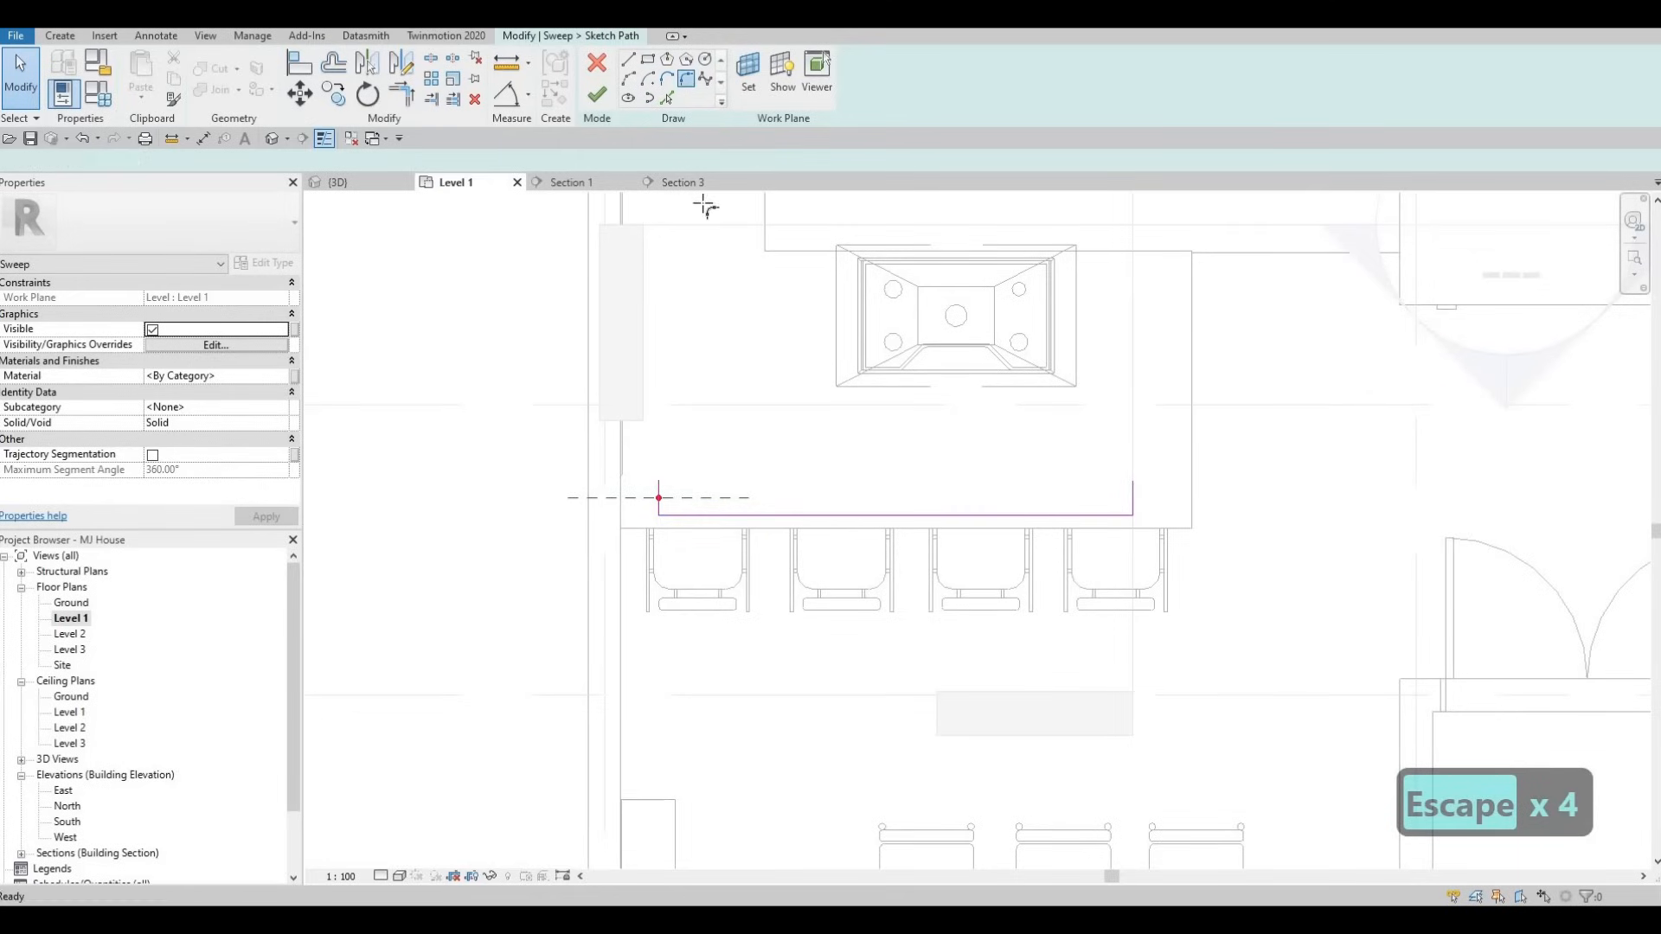
left_click(689, 81)
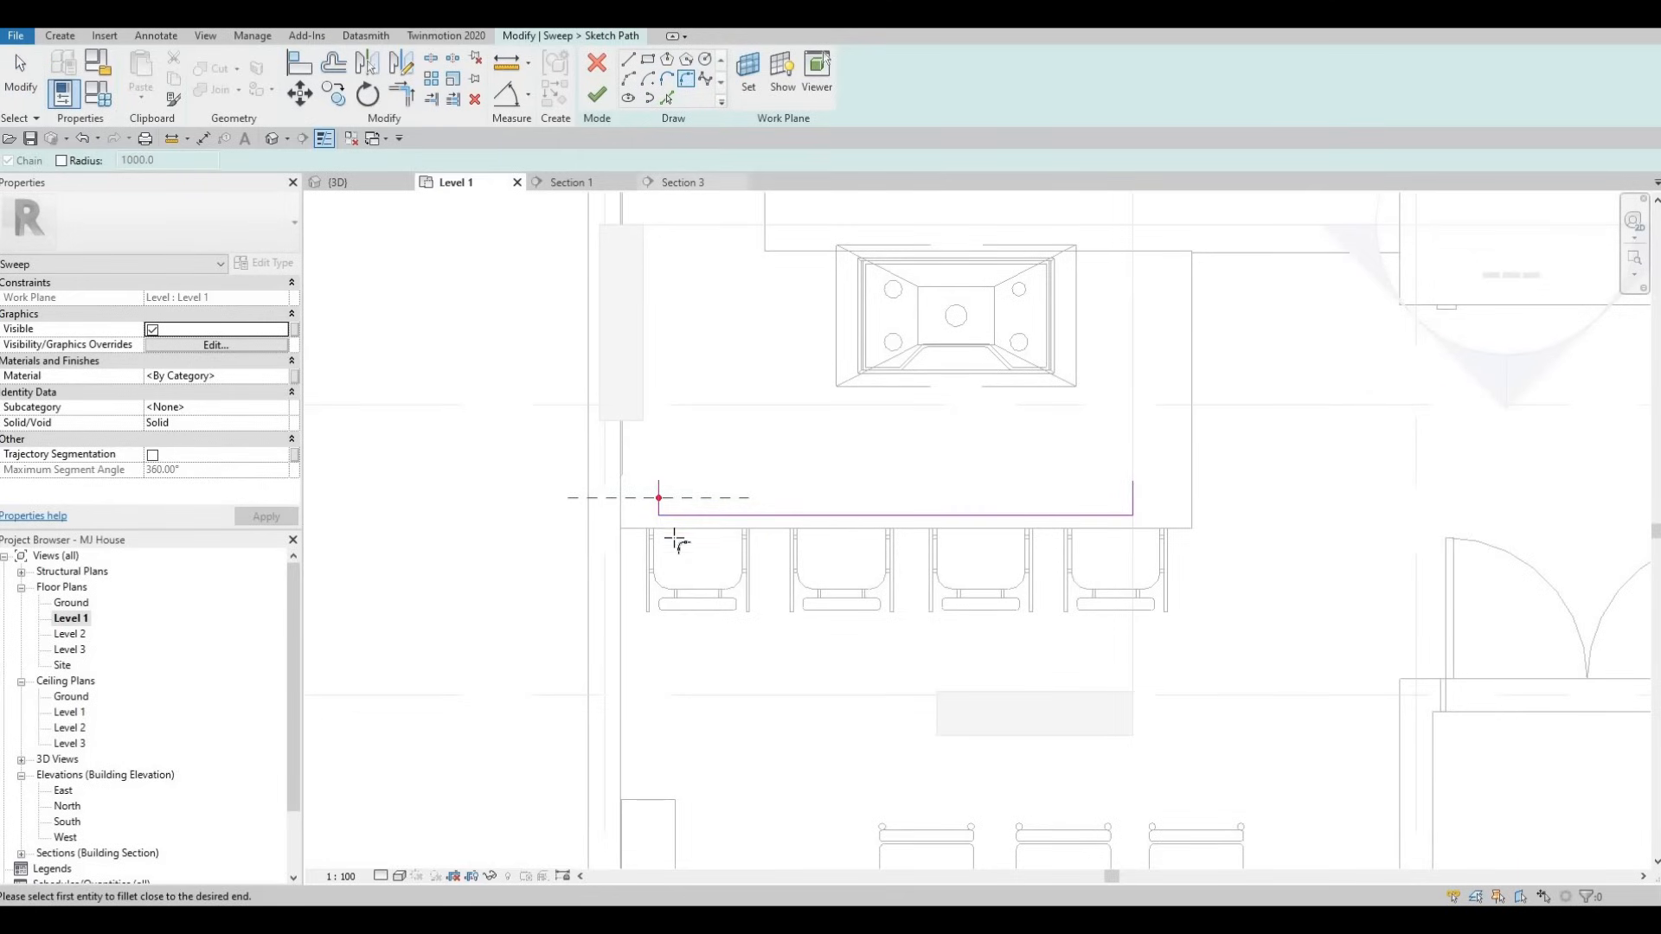
- Round both corners of the path with fillet arcs, the left one at radius 80.0
scroll(679, 538, "up", 2)
left_click(659, 538)
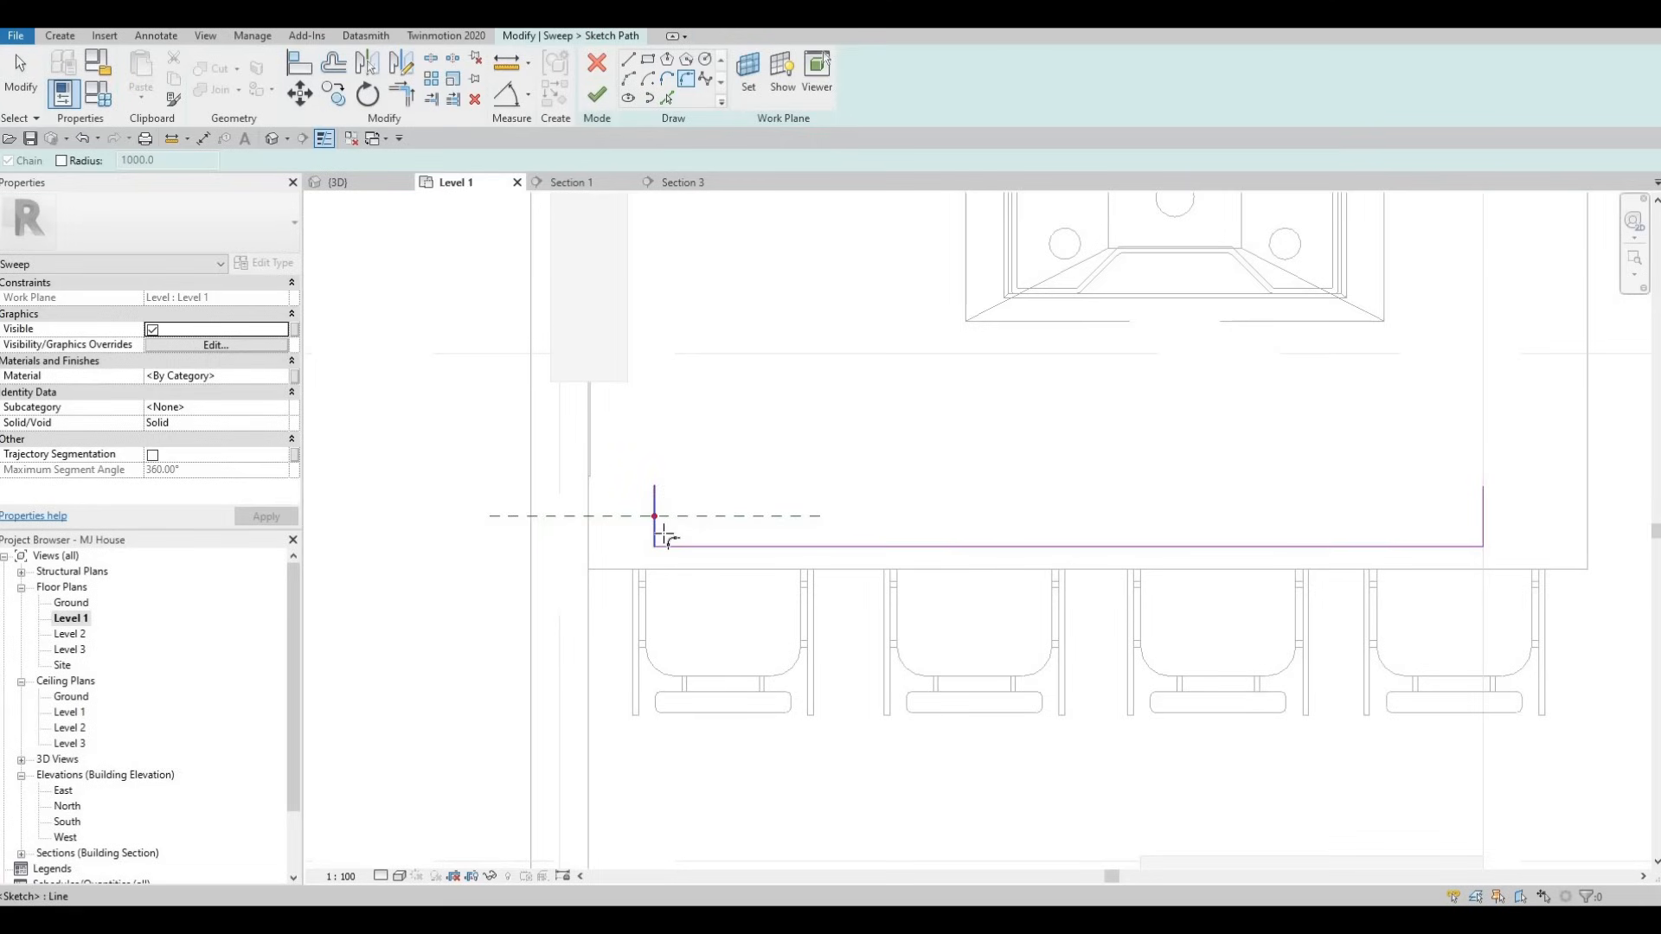
left_click(658, 529)
left_click(673, 538)
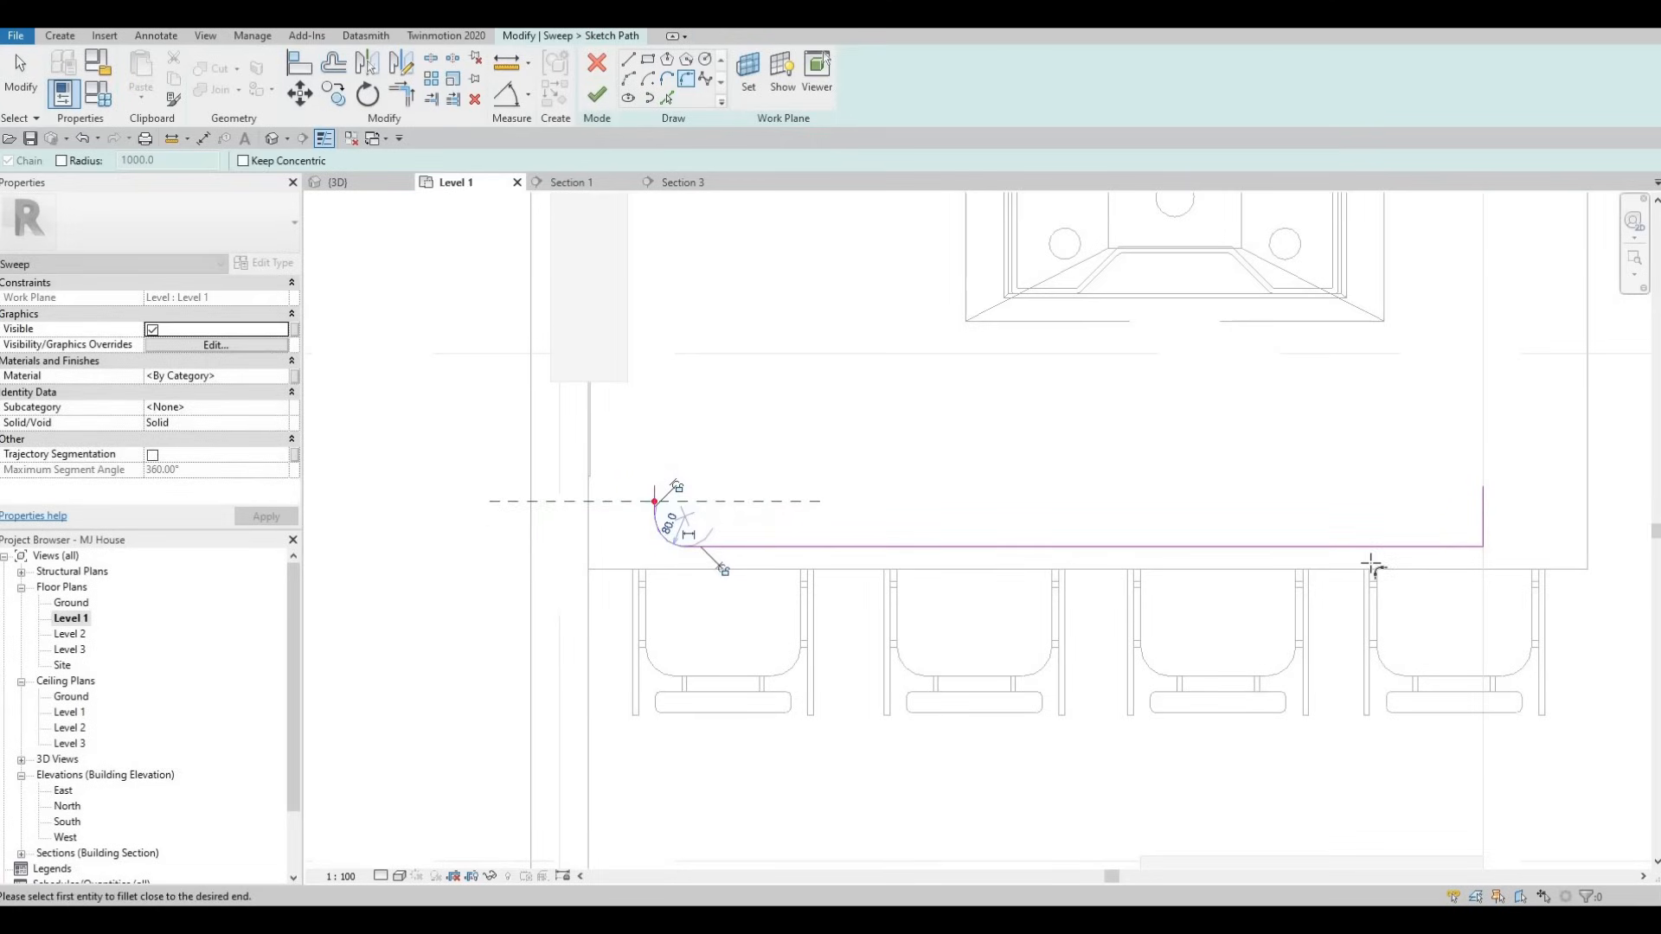
left_click(1474, 546)
left_click(1482, 531)
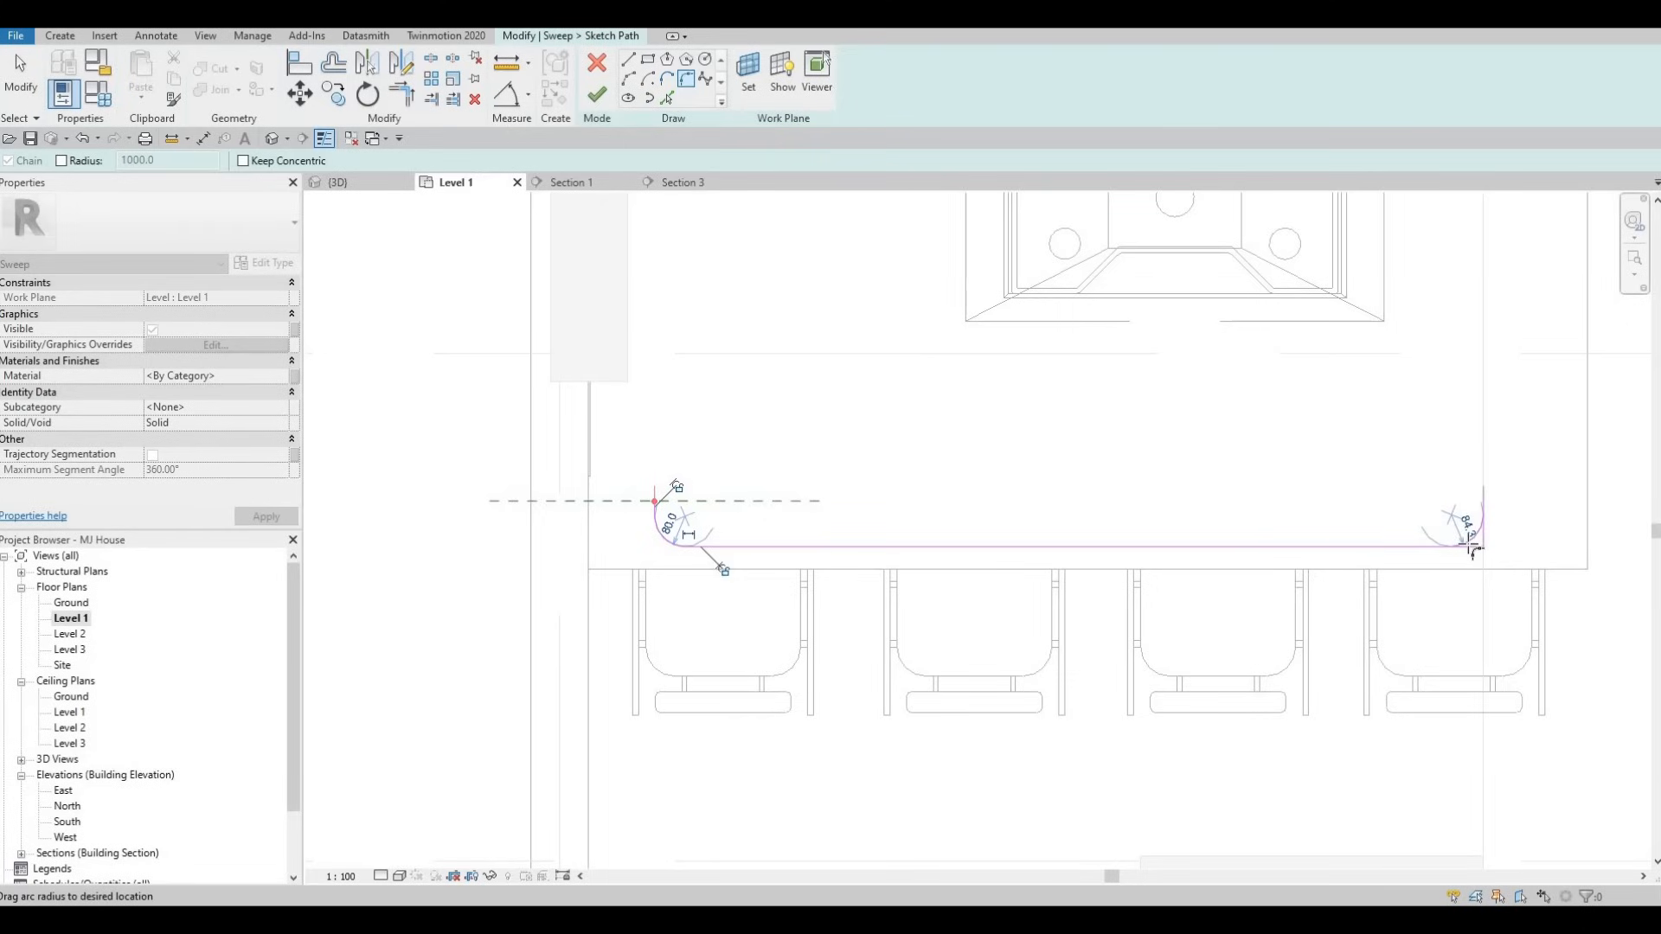
left_click(1438, 564)
key("Escape")
key("Escape")
key("Escape")
key("Escape")
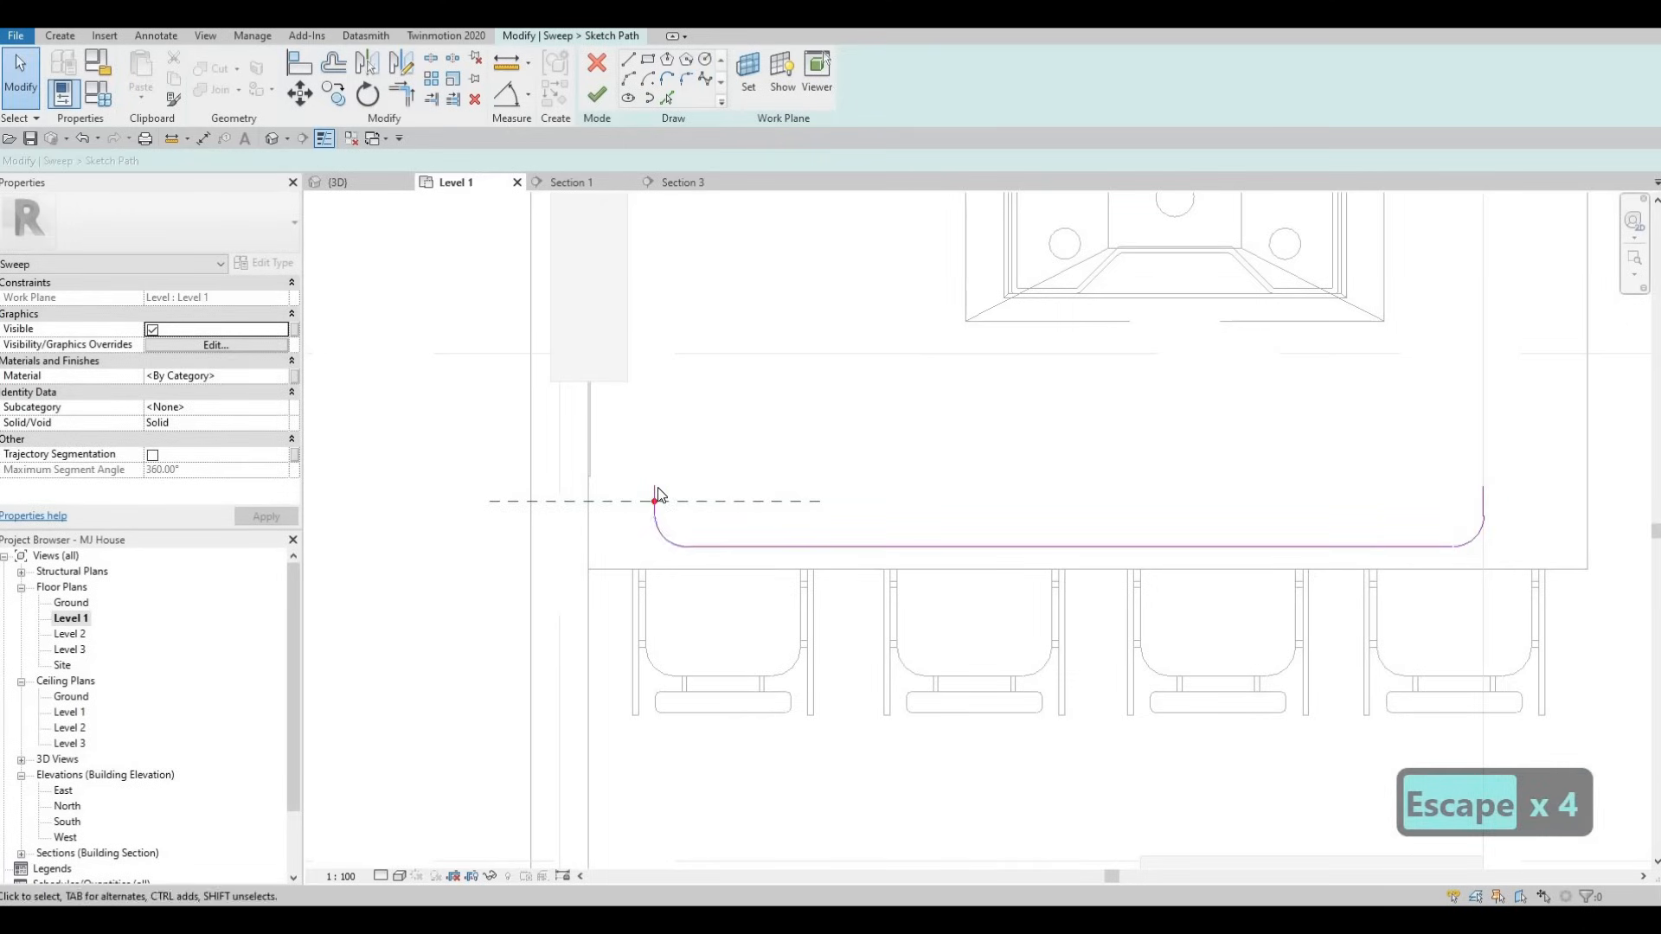
- Select the left vertical path line and nudge it leftward
scroll(657, 501, "up", 2)
left_click(658, 498)
key("Left")
key("Left")
key("Left")
key("Left")
key("Left")
key("Left")
key("Left")
key("Left")
key("Left")
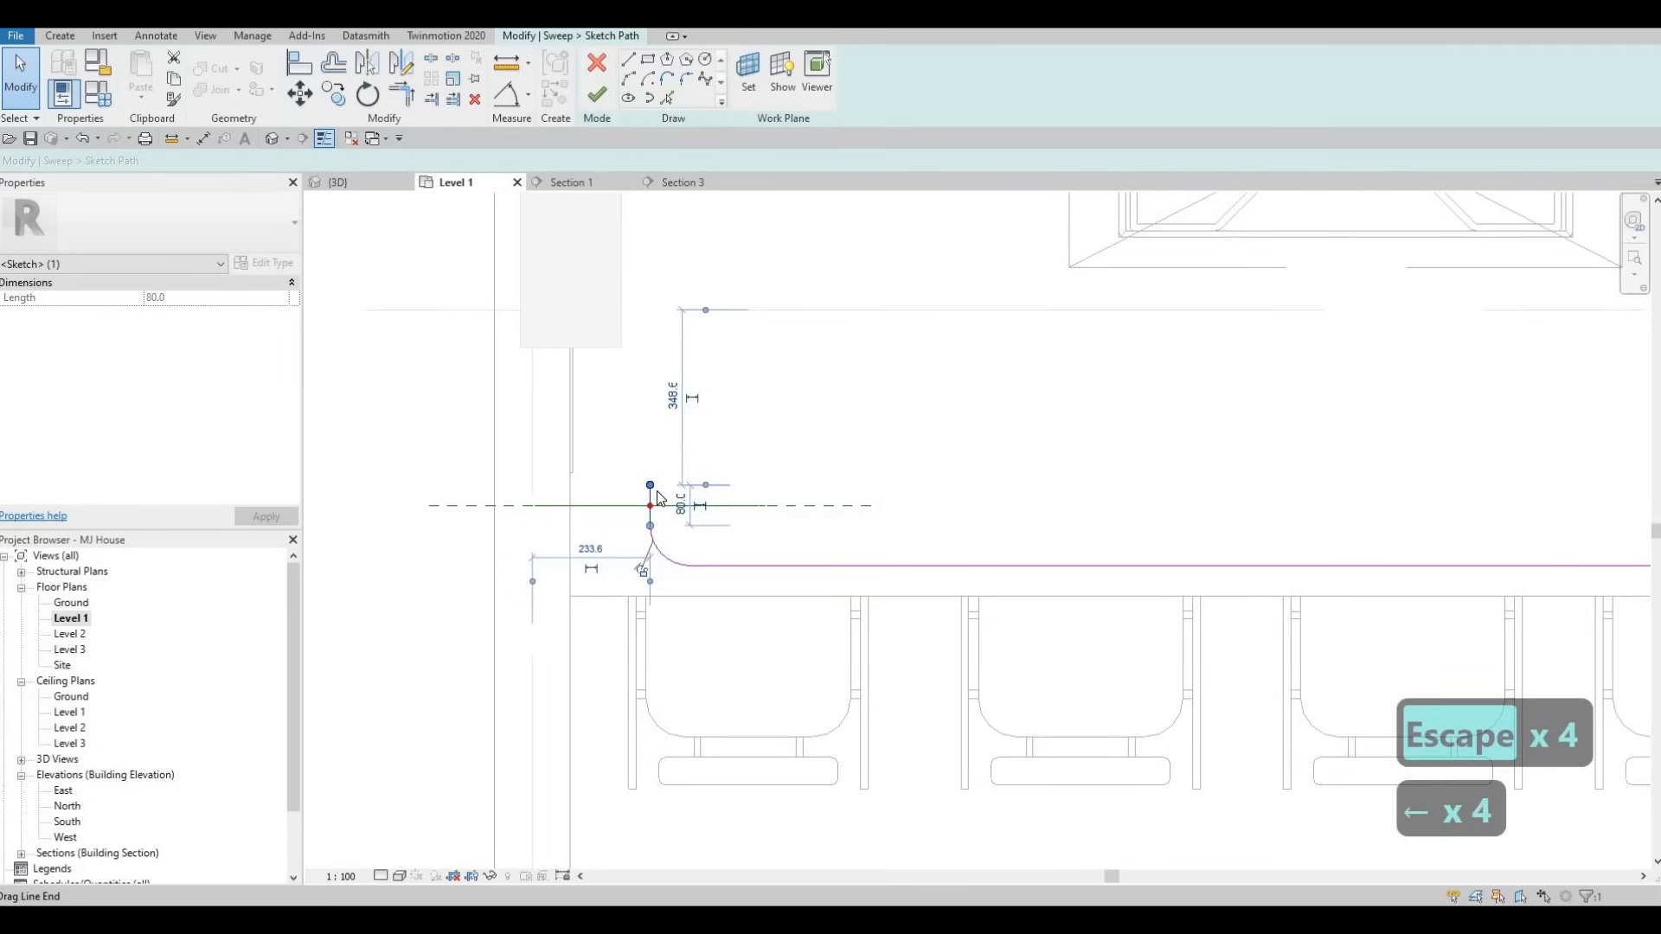
- Nudge the left vertical path line further left, then clear the sketch selection
key("Left")
key("Left")
key("Left")
key("Left")
key("Left")
key("Left")
key("Left")
key("Left")
key("Left")
key("Left")
key("Left")
key("Left")
key("Left")
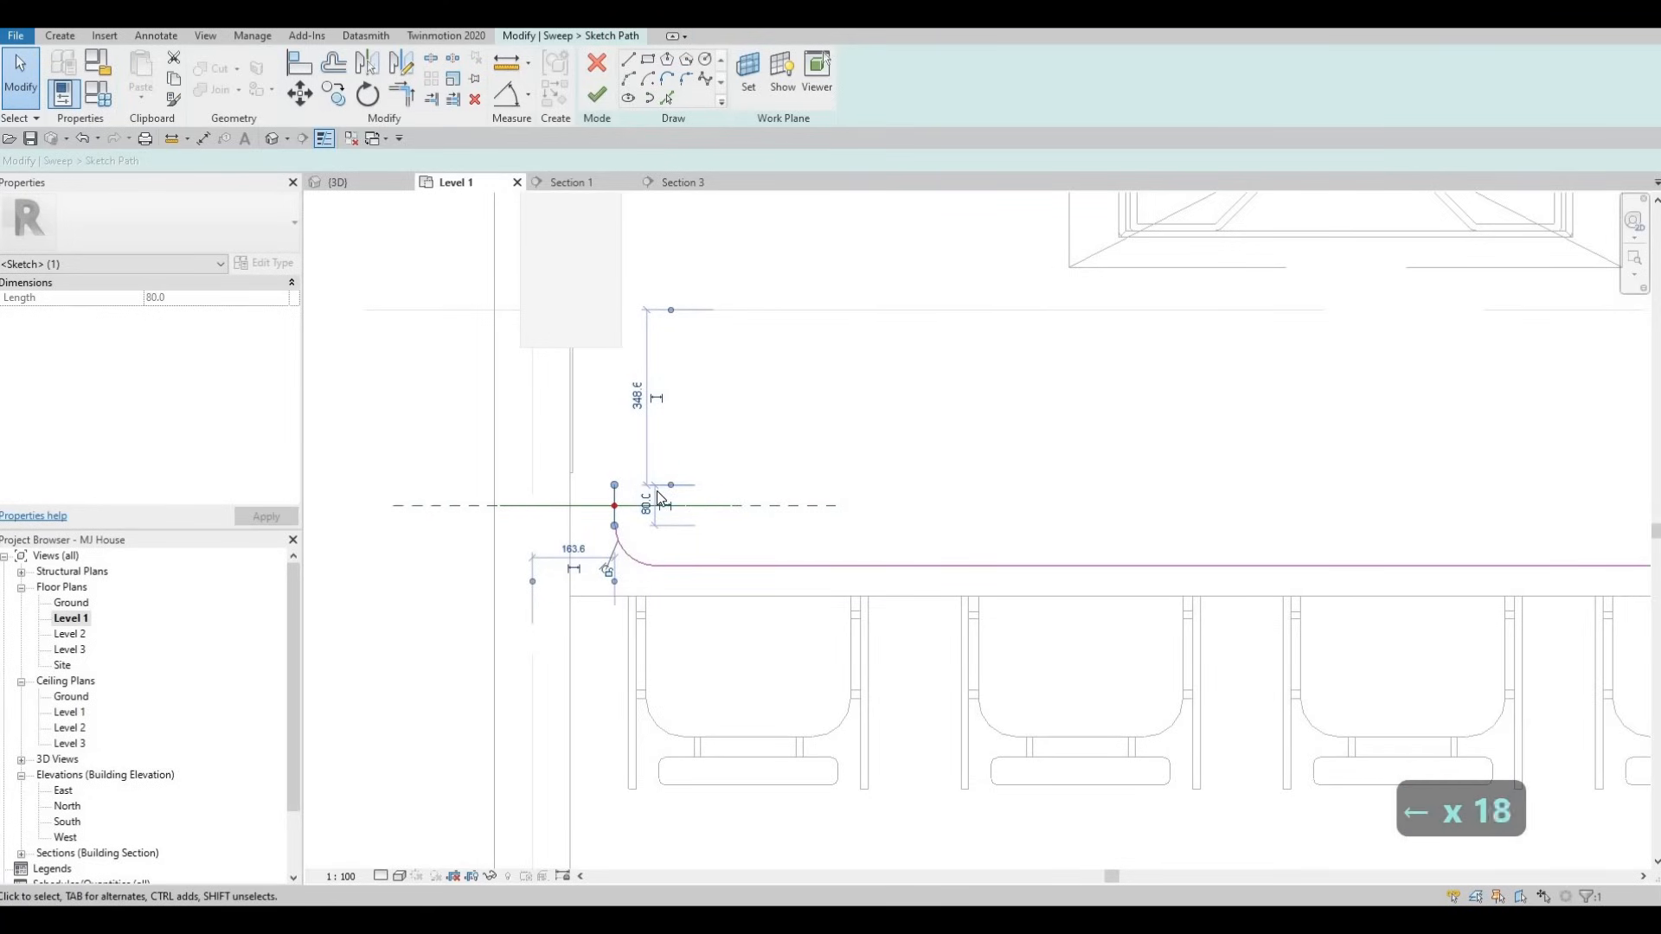
key("Left")
key("Left")
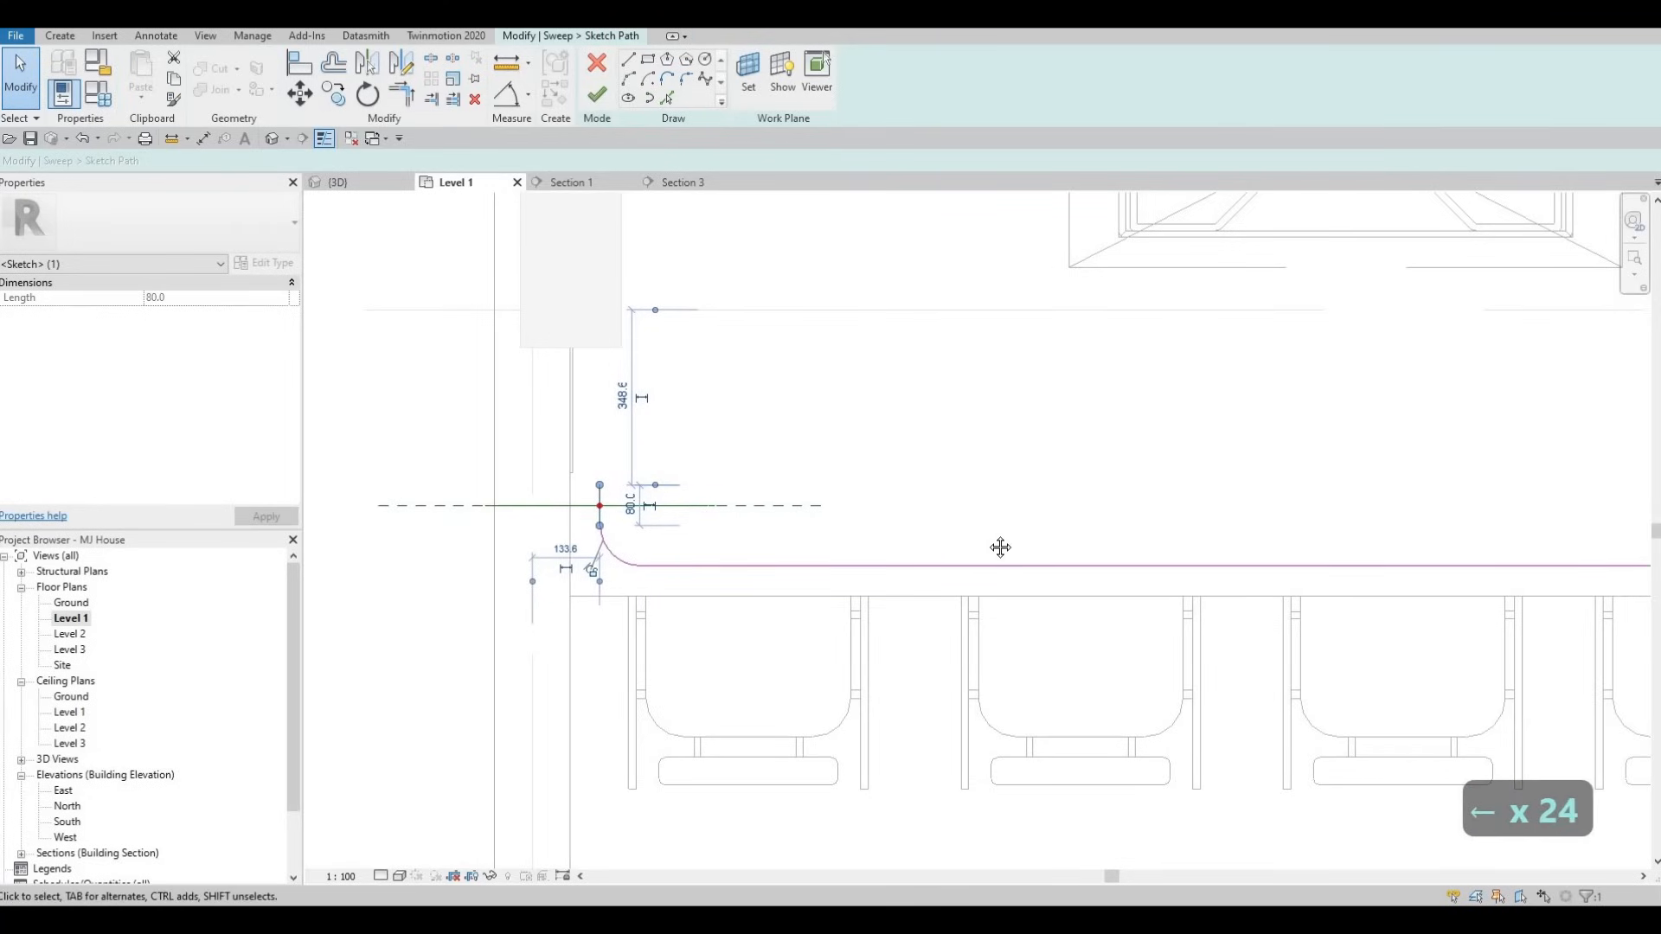
scroll(998, 545, "down", 2)
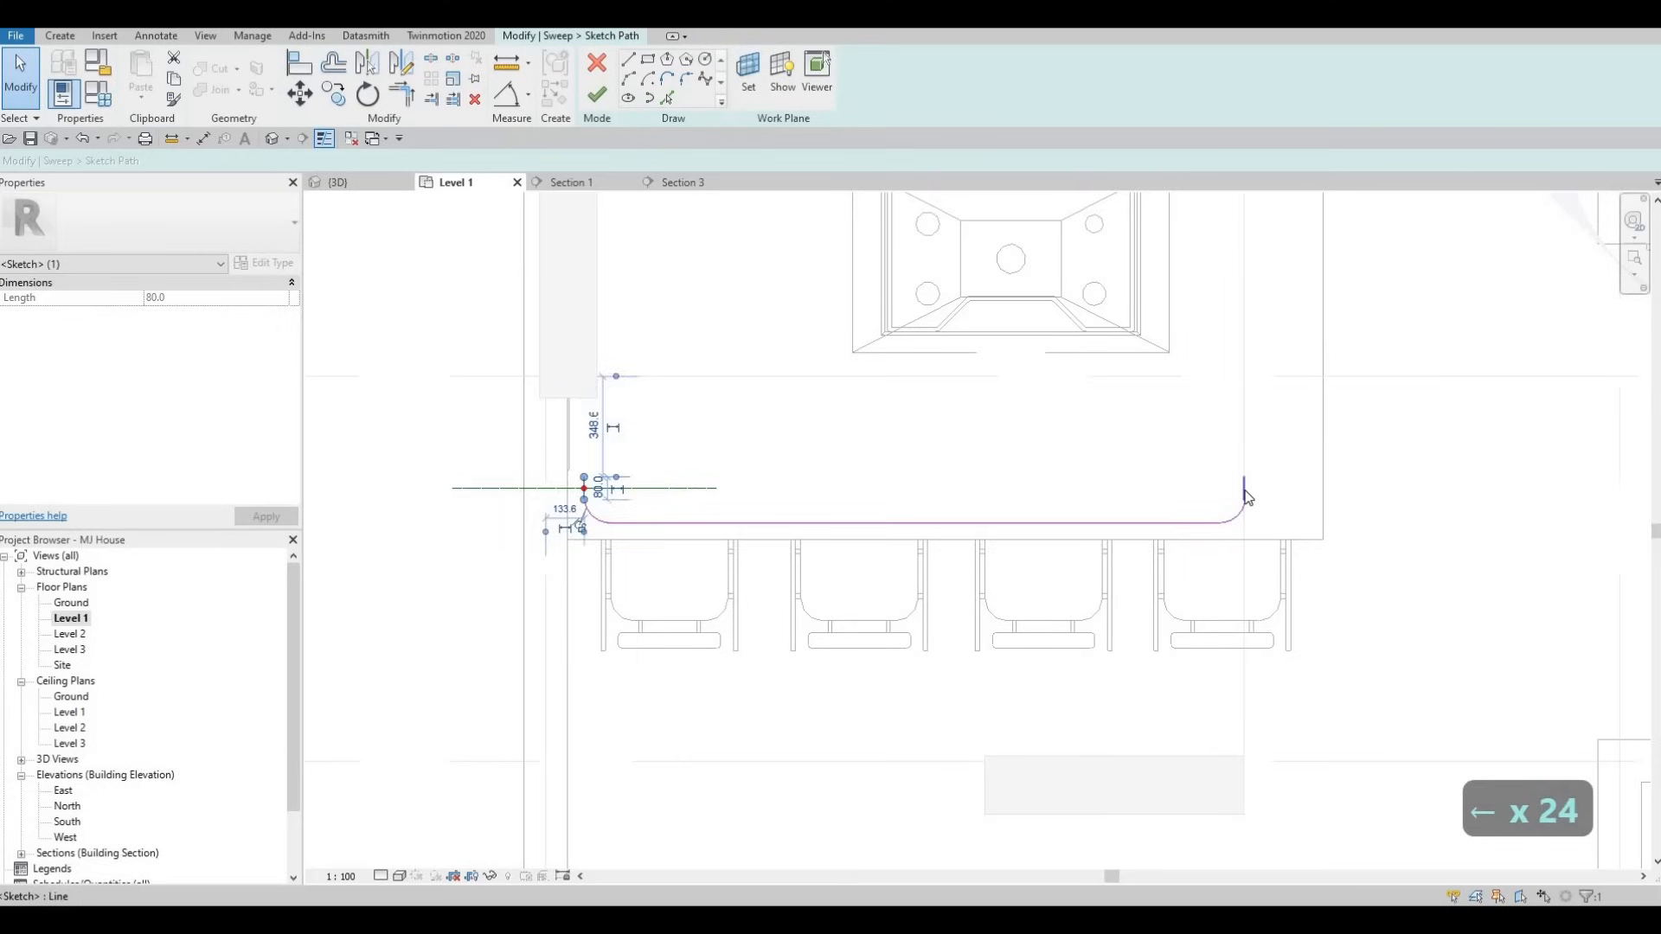
left_click(1246, 497)
scroll(1249, 486, "up", 1)
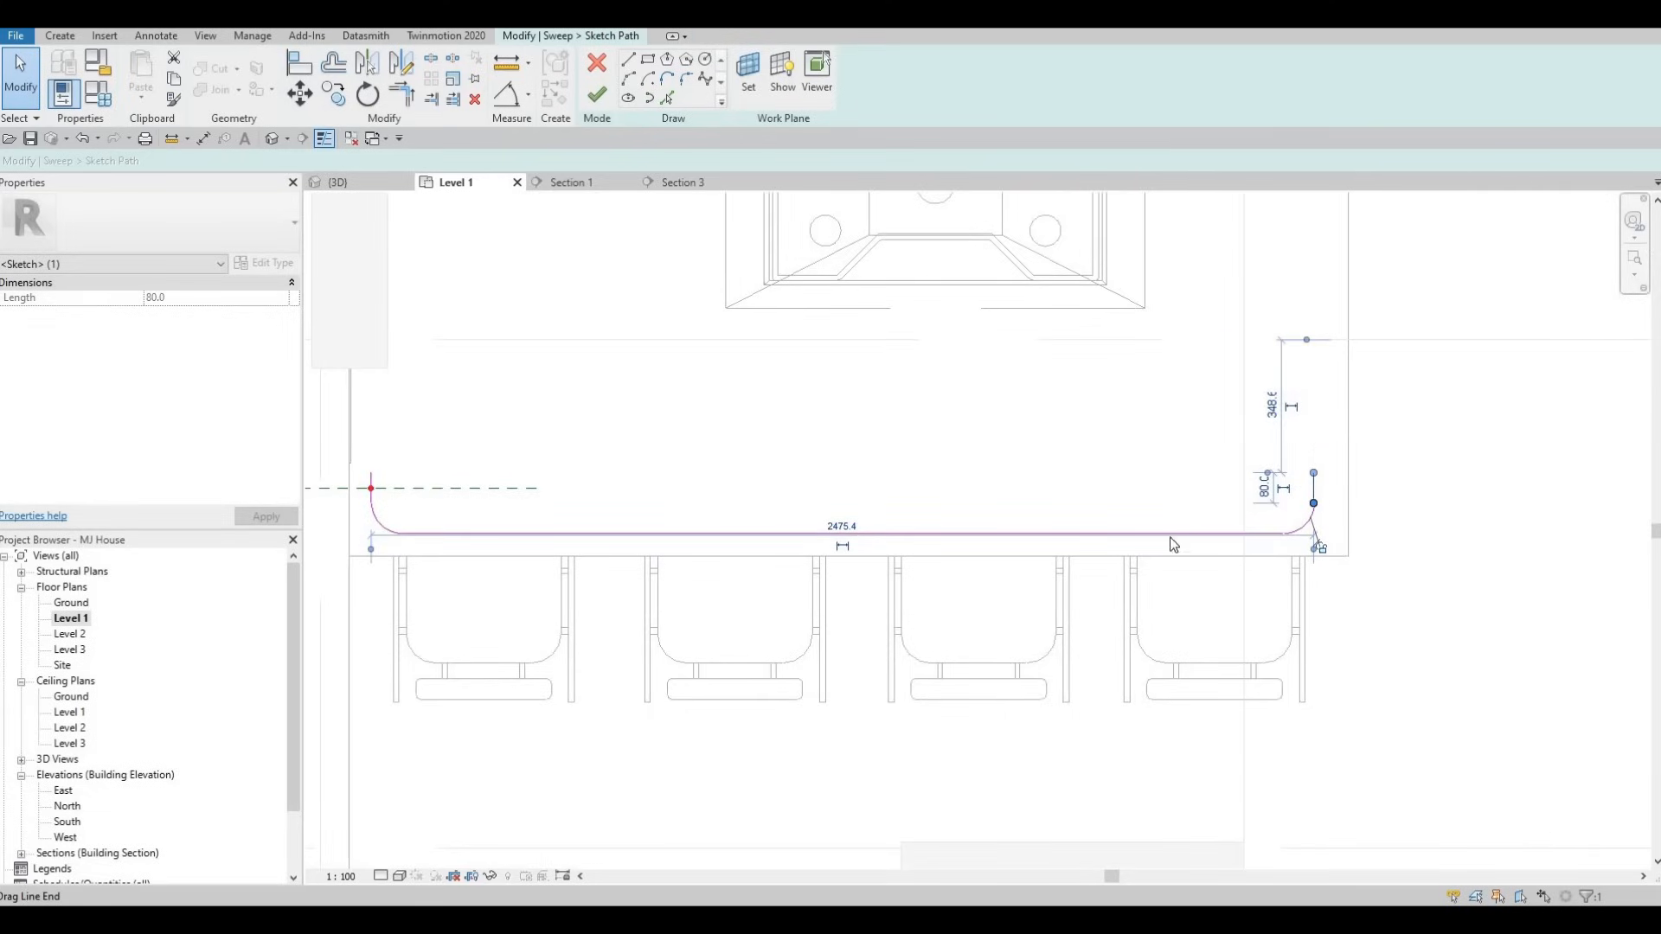
key("Escape")
scroll(1194, 504, "down", 2)
scroll(1193, 493, "down", 1)
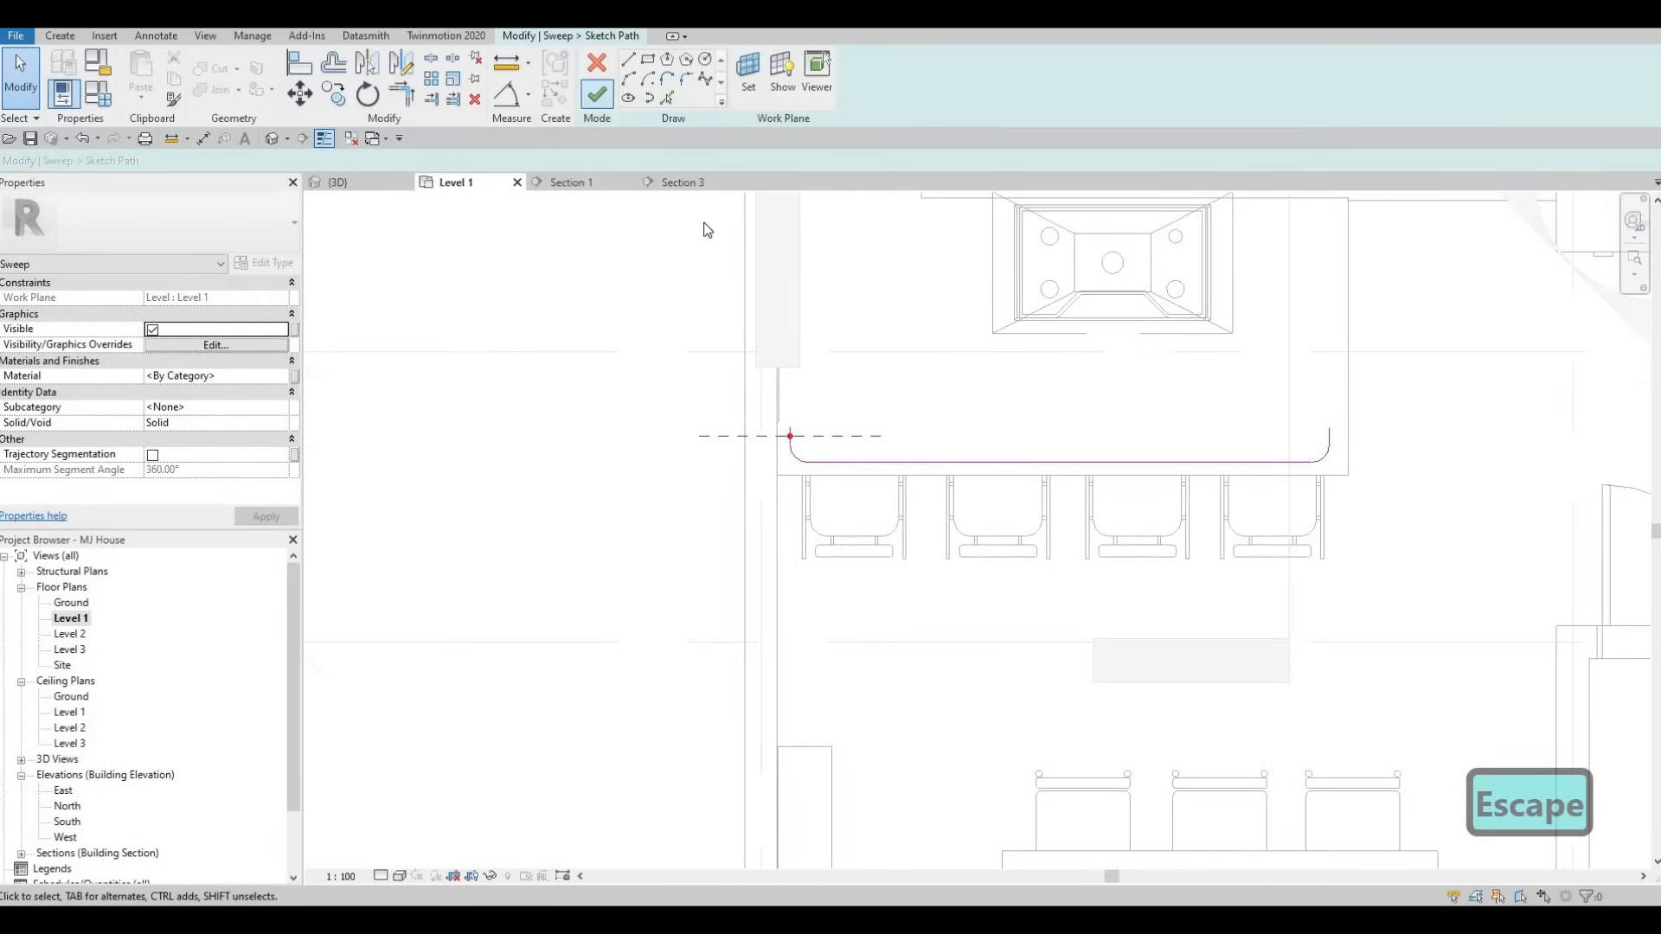
- Finish the sweep path sketch and check the selected path in Section 3
left_click(597, 93)
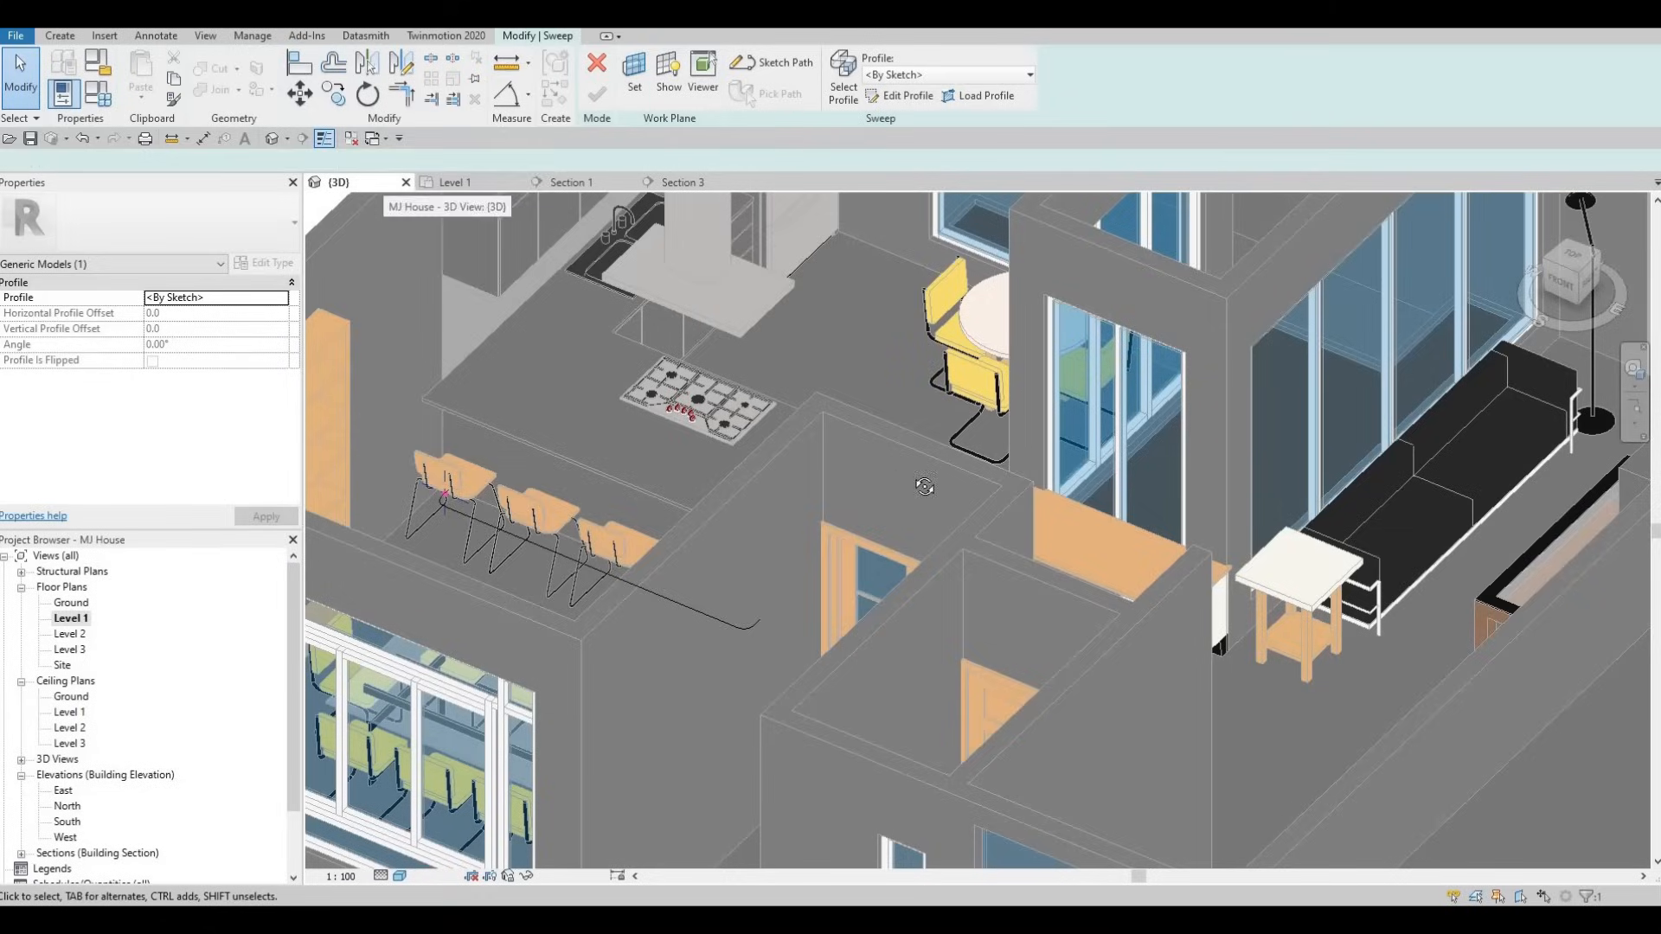
scroll(785, 485, "up", 5)
left_click(777, 493)
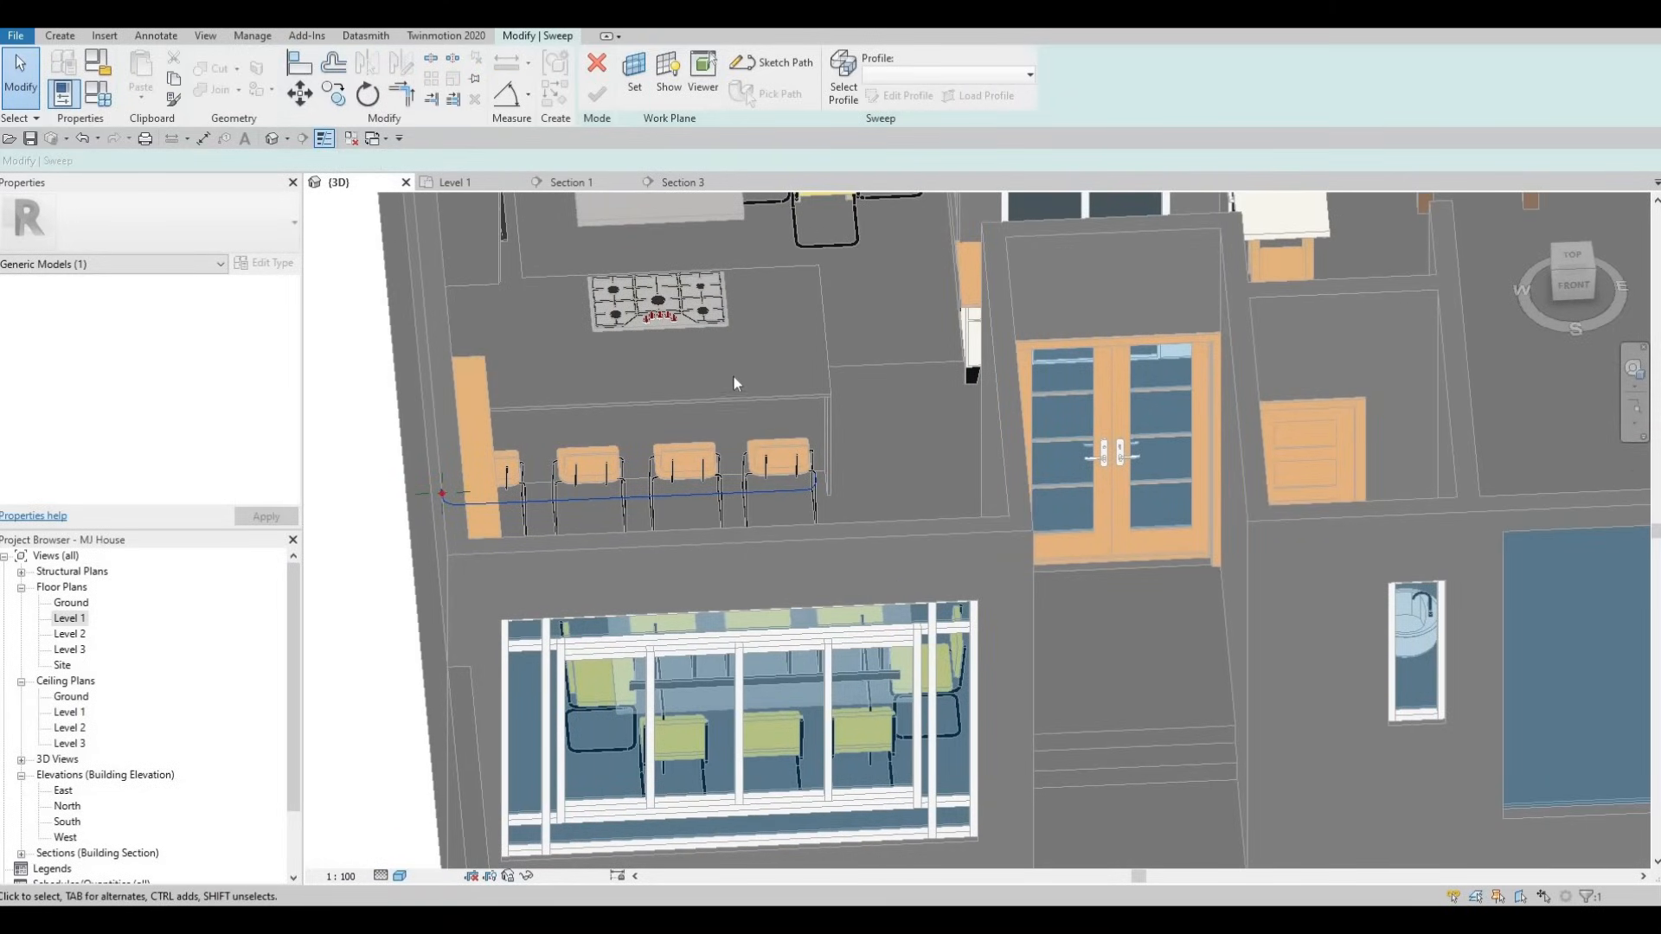
left_click(672, 183)
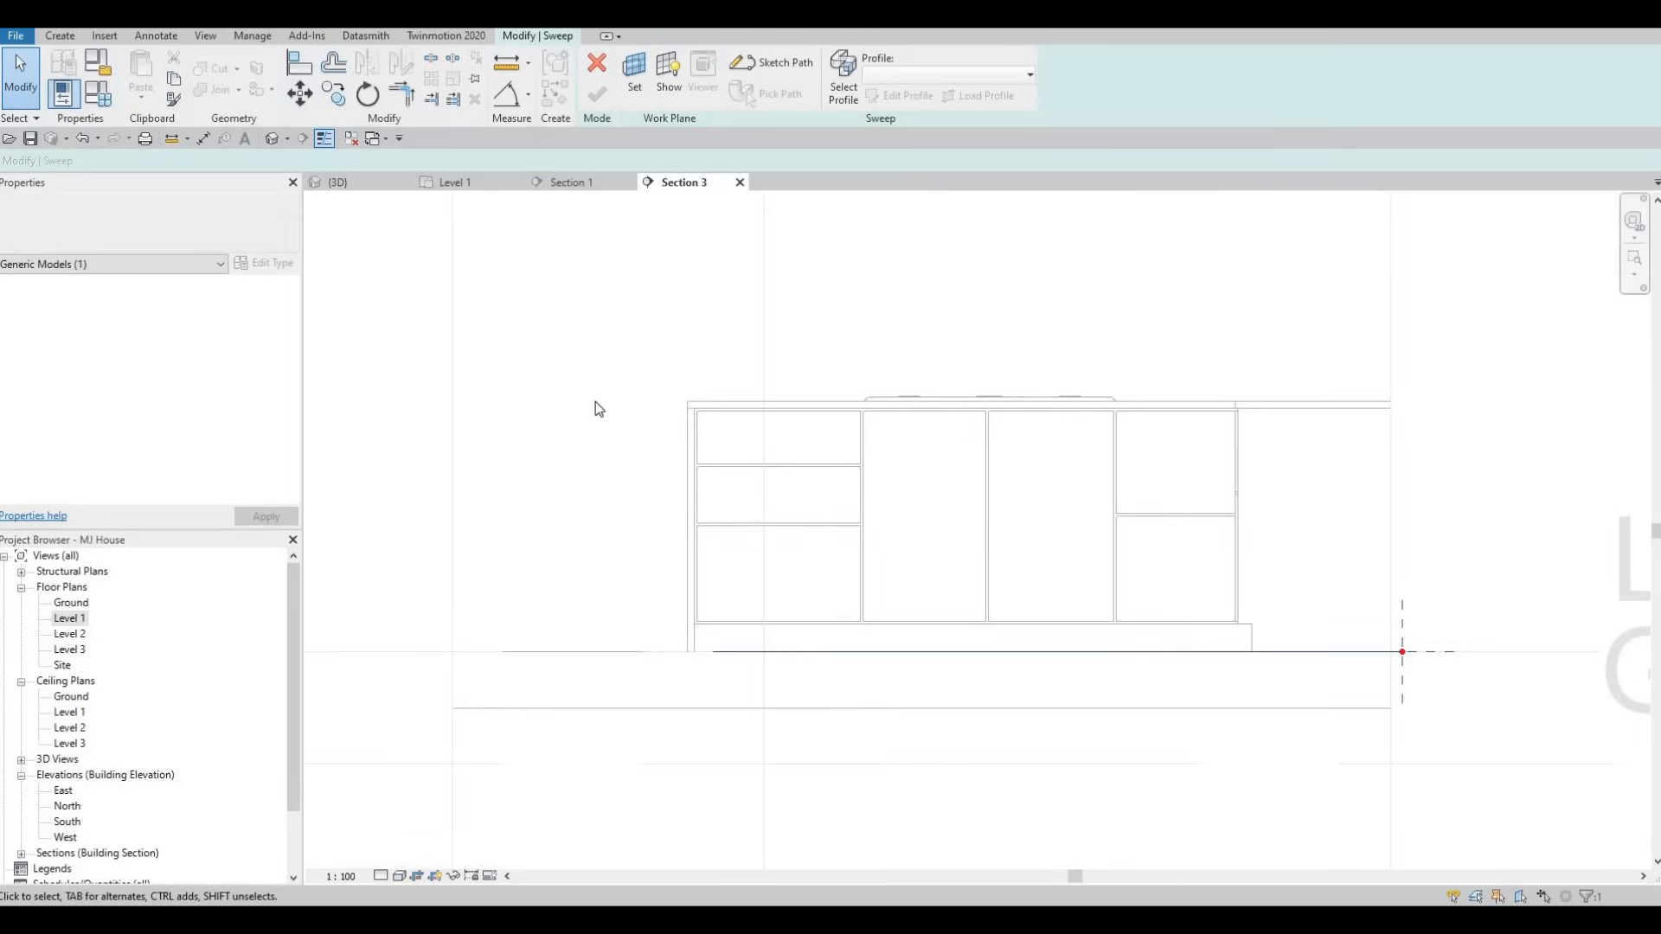
key("Up")
key("Up")
key("Up")
key("Escape")
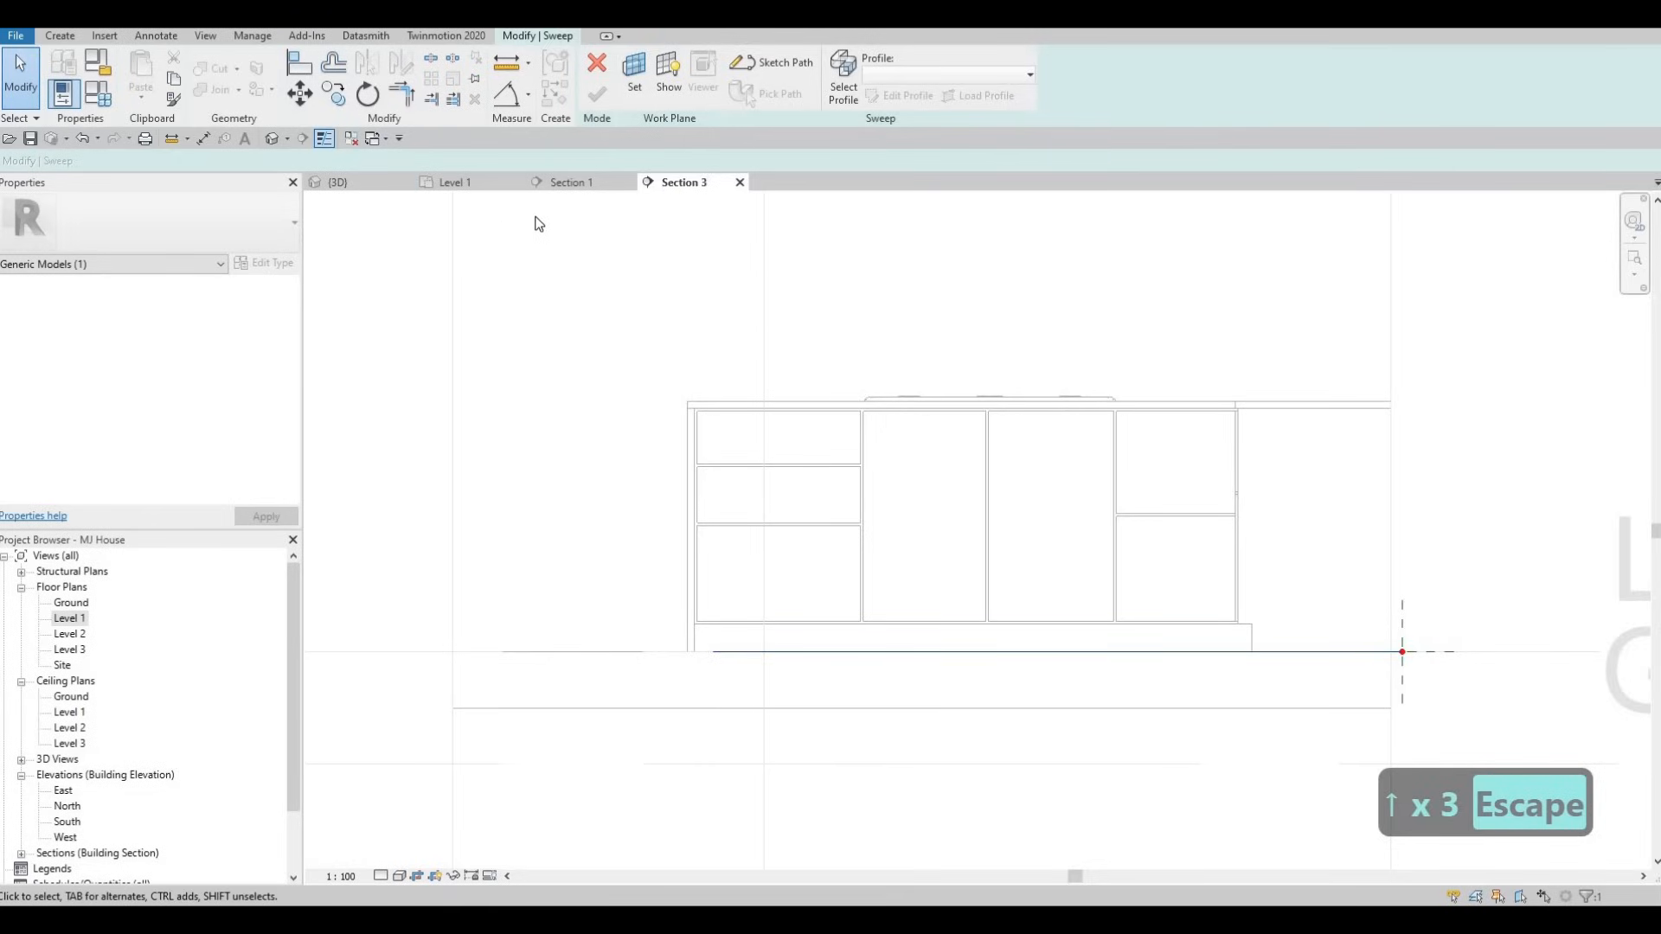
- Start moving the sweep path with MV, cancel it, and orbit the 3D house view
key("m")
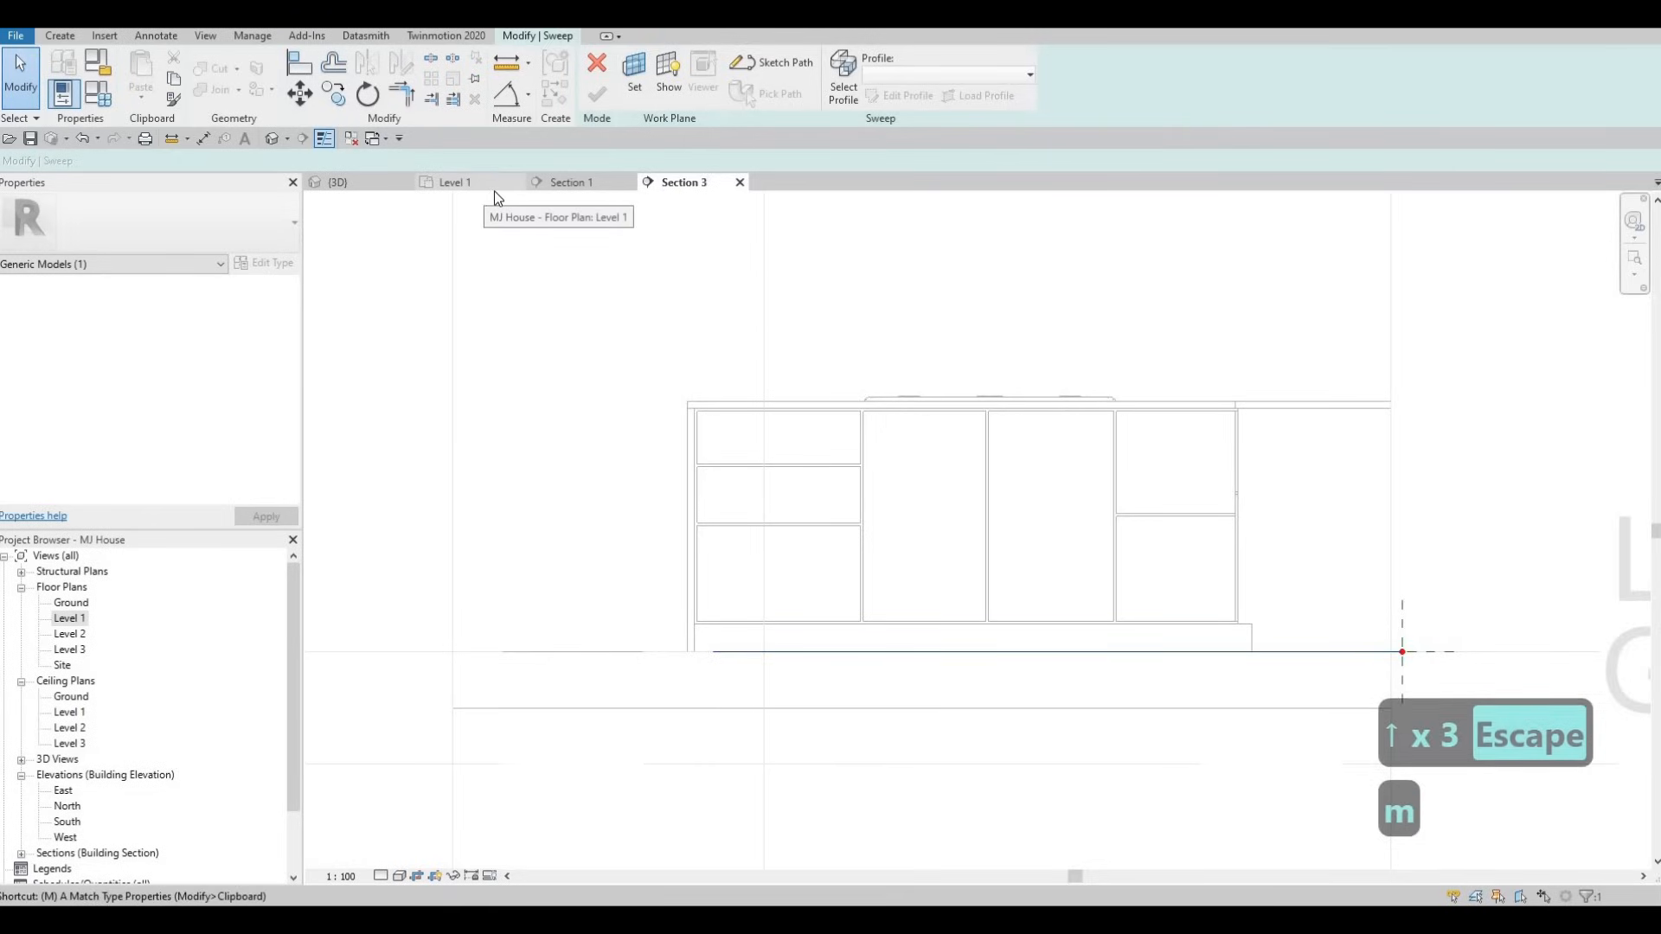
key("v")
left_click(1013, 651)
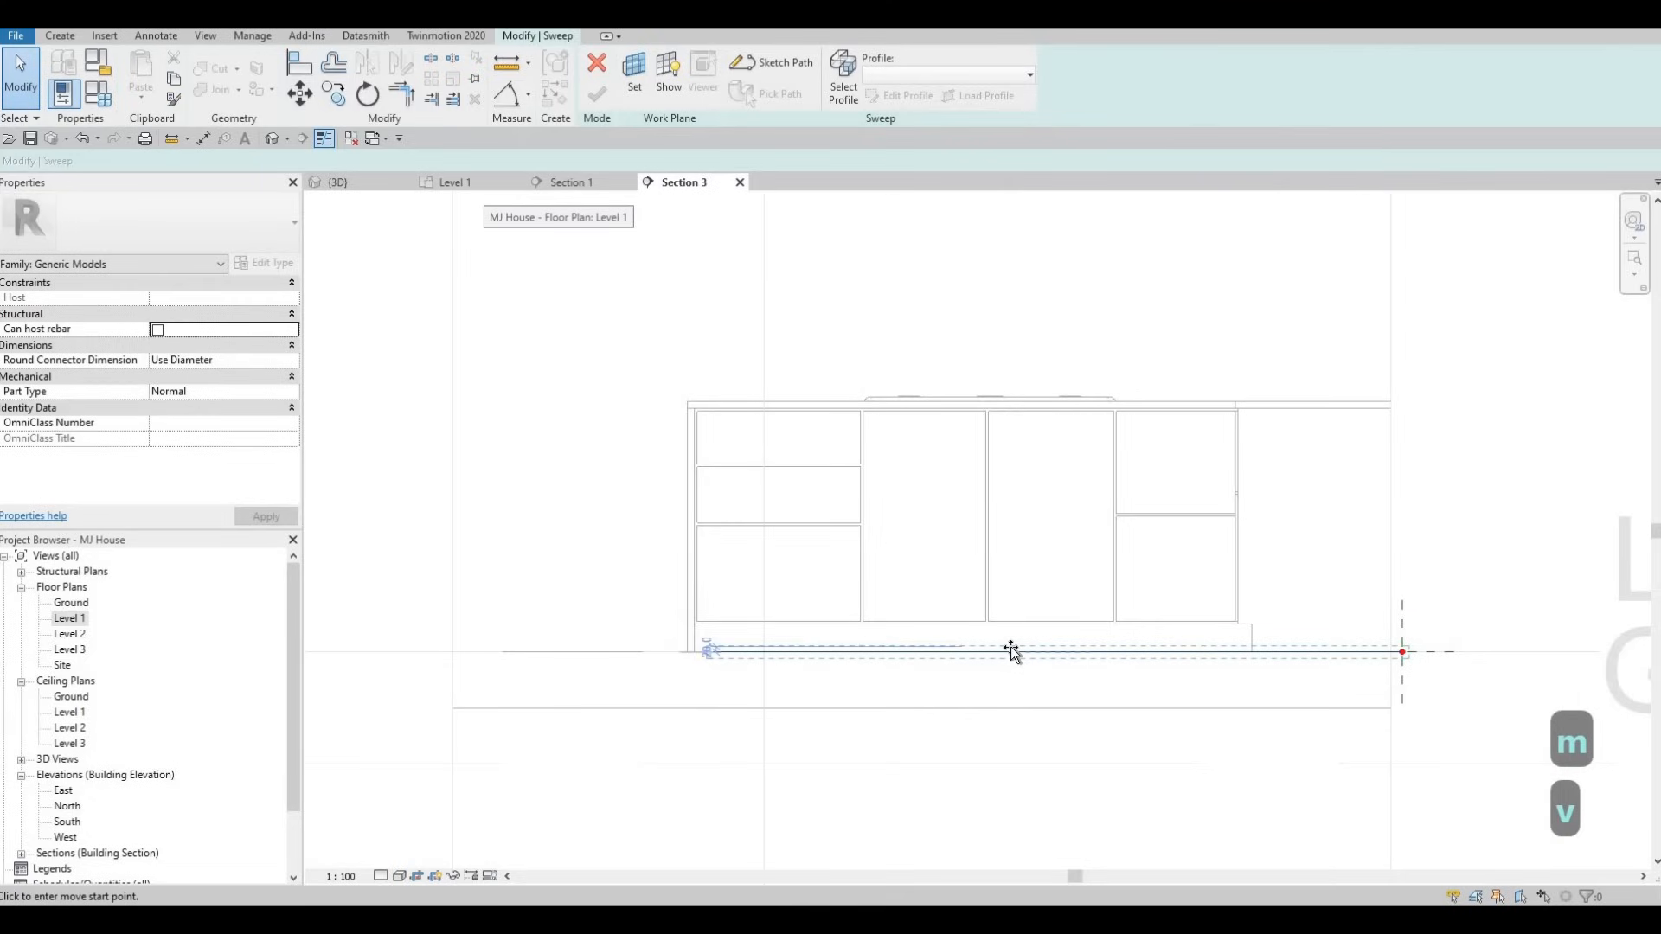
left_click(125, 164)
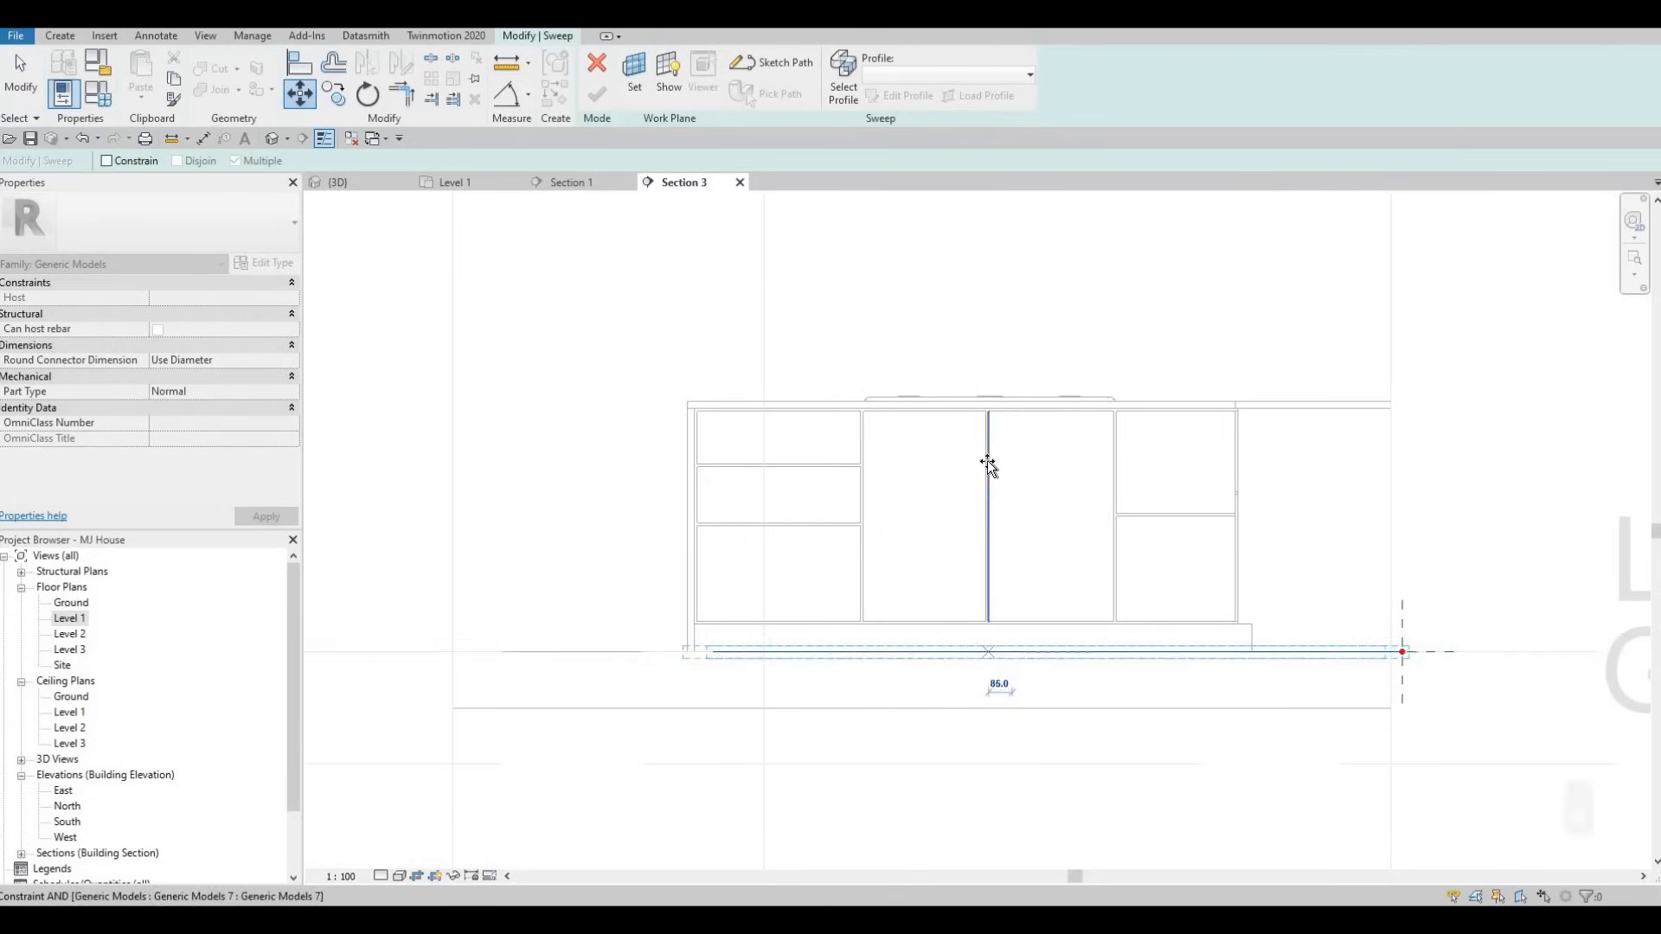
key("Escape")
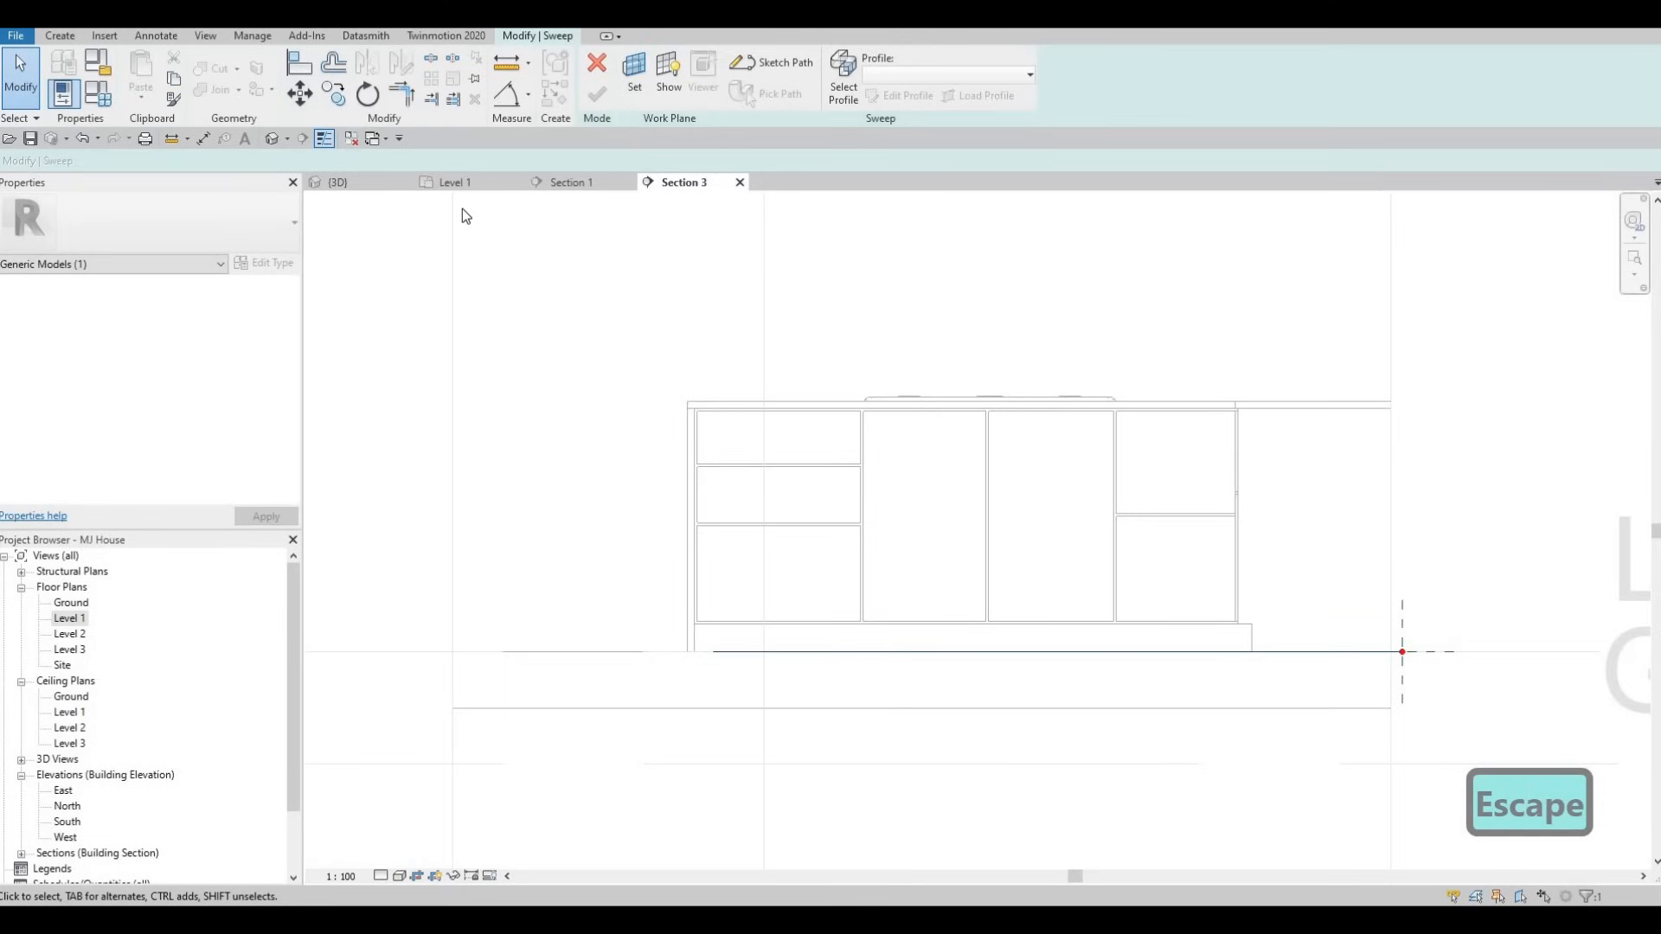
left_click(337, 183)
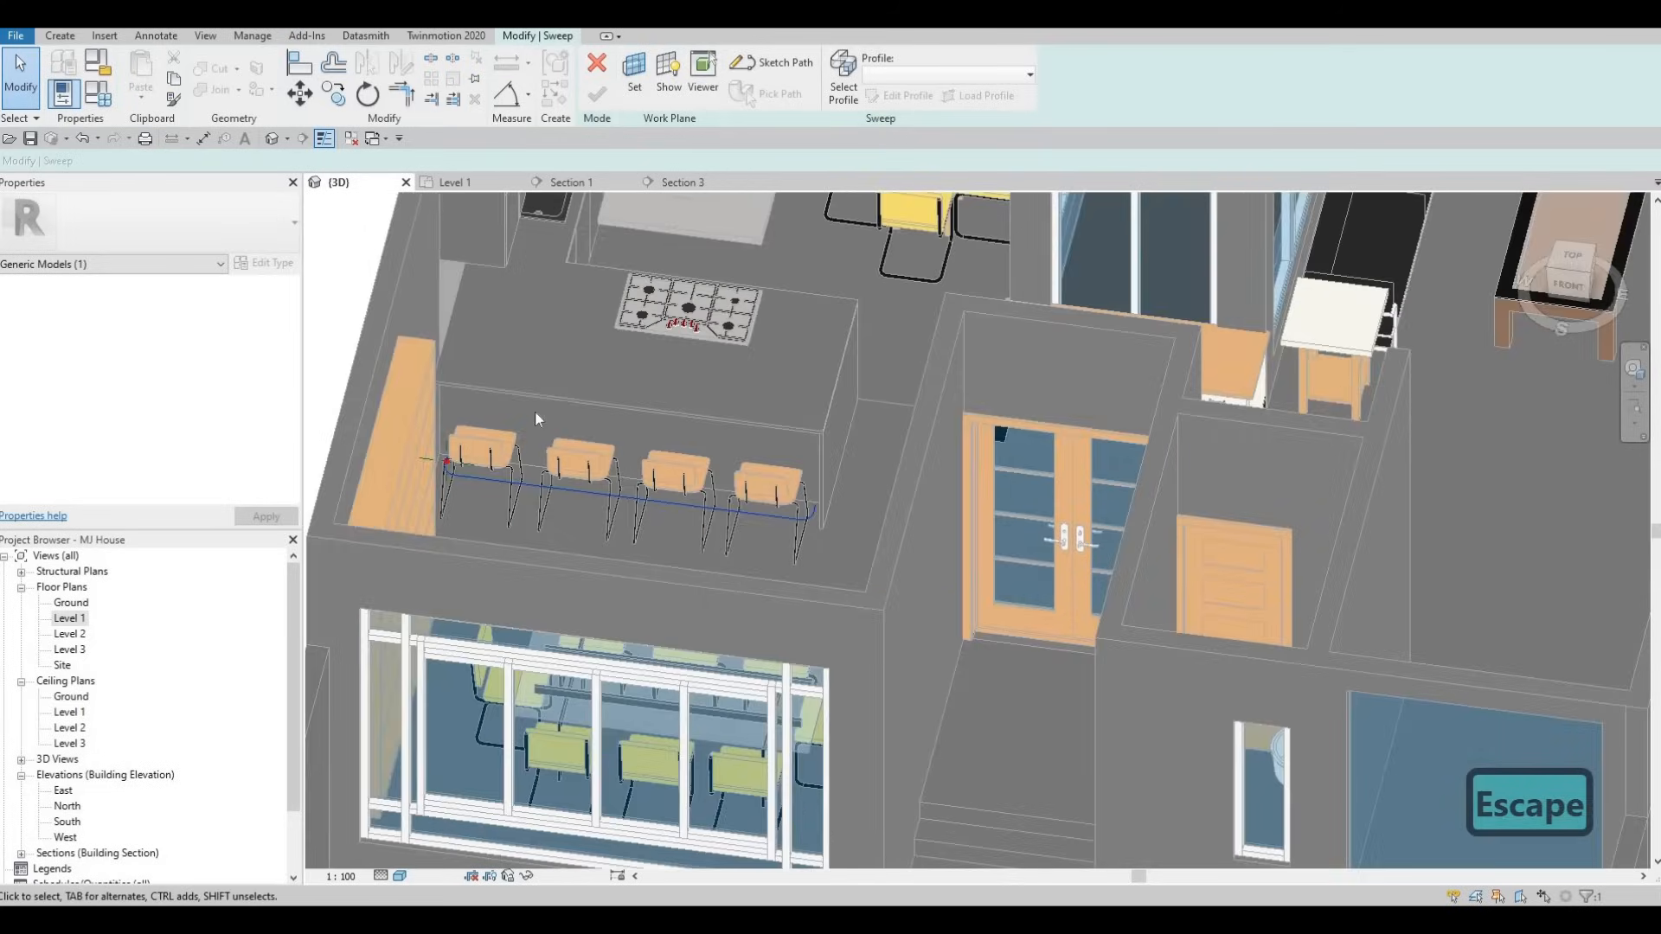
middle_click_drag(535, 412, 614, 400, "shift")
- Switch to sketching the profile by hand, orbit to the path start, and open the sweep's Material setting
left_click(841, 94)
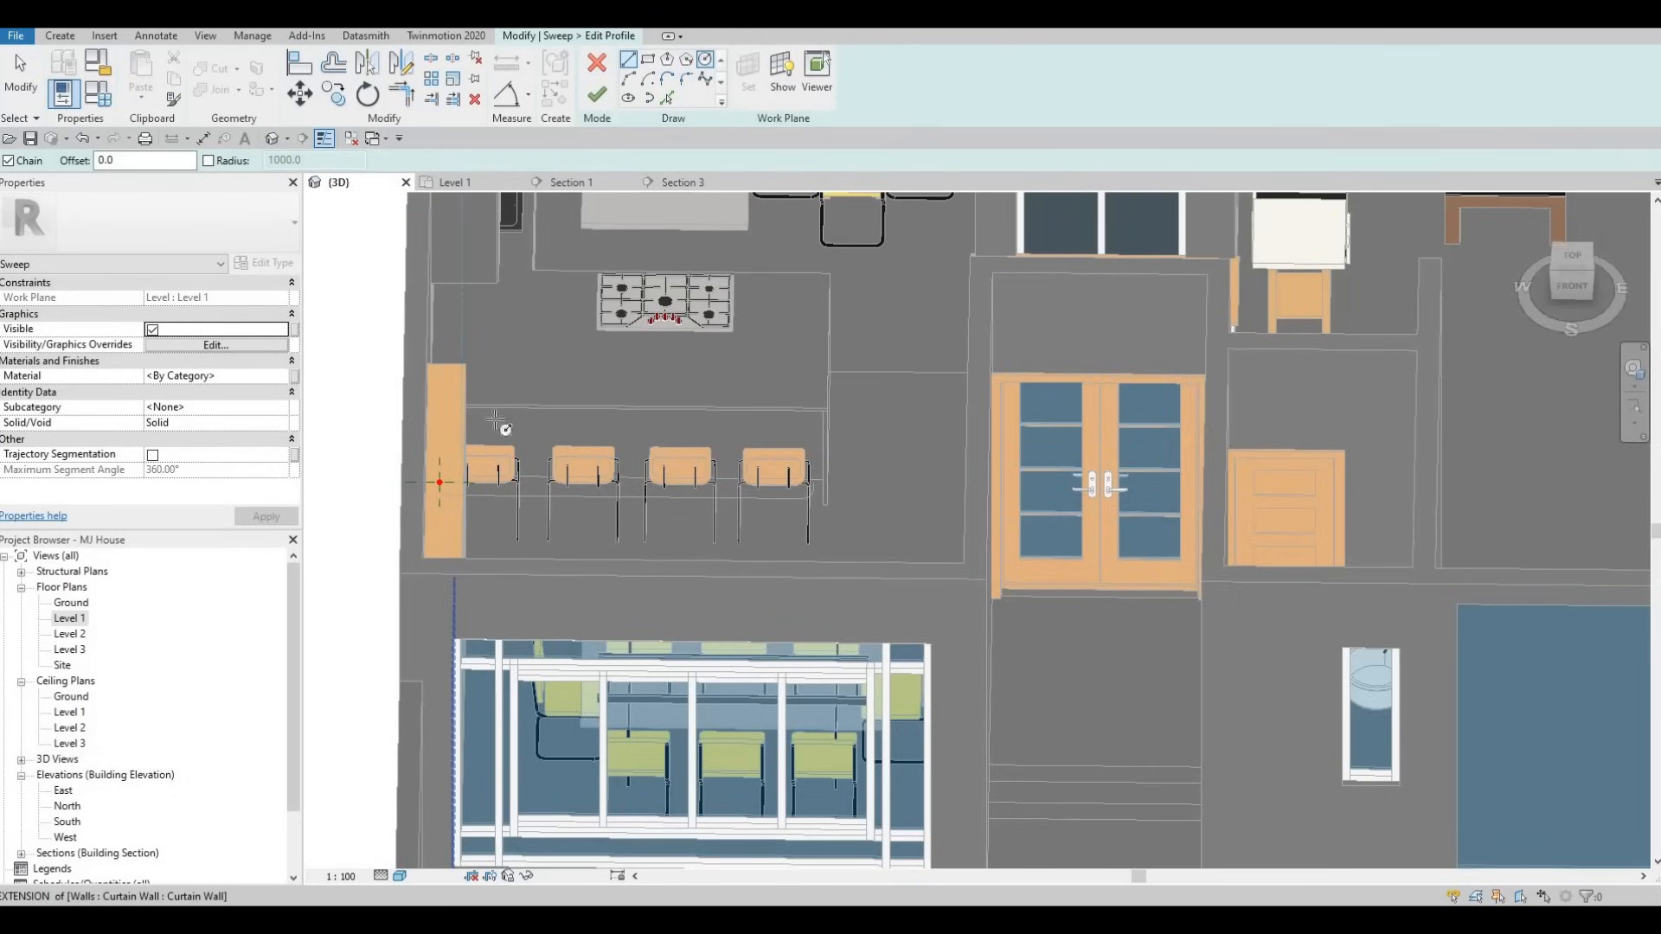
scroll(419, 482, "up", 5)
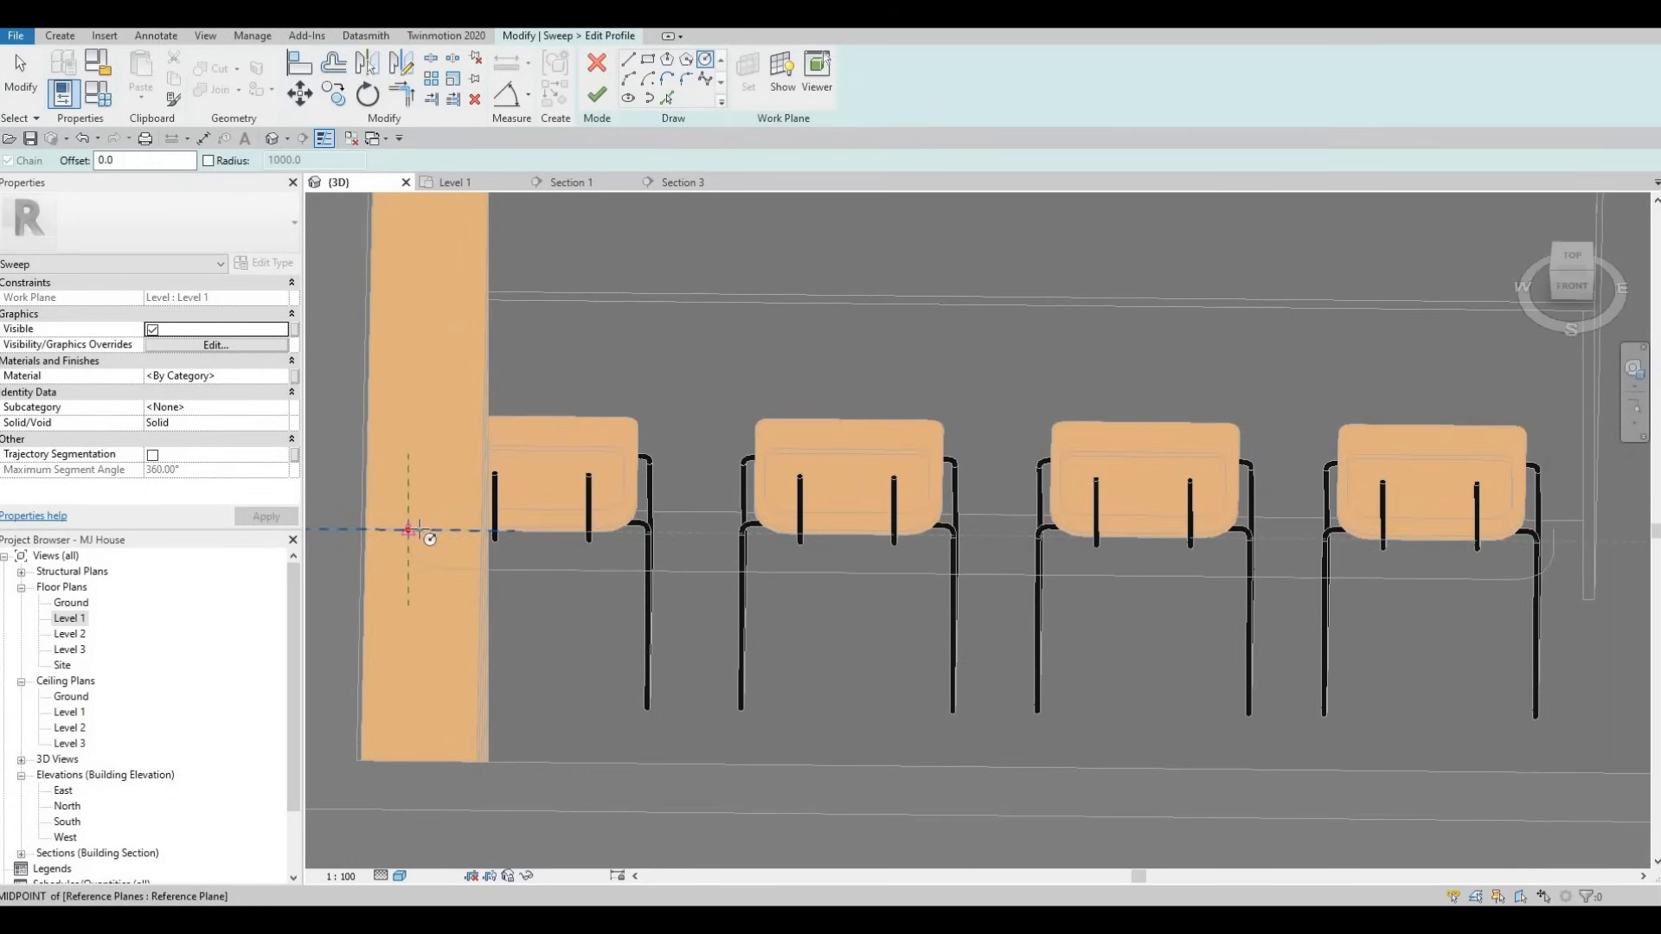
middle_click_drag(401, 529, 537, 216, "shift")
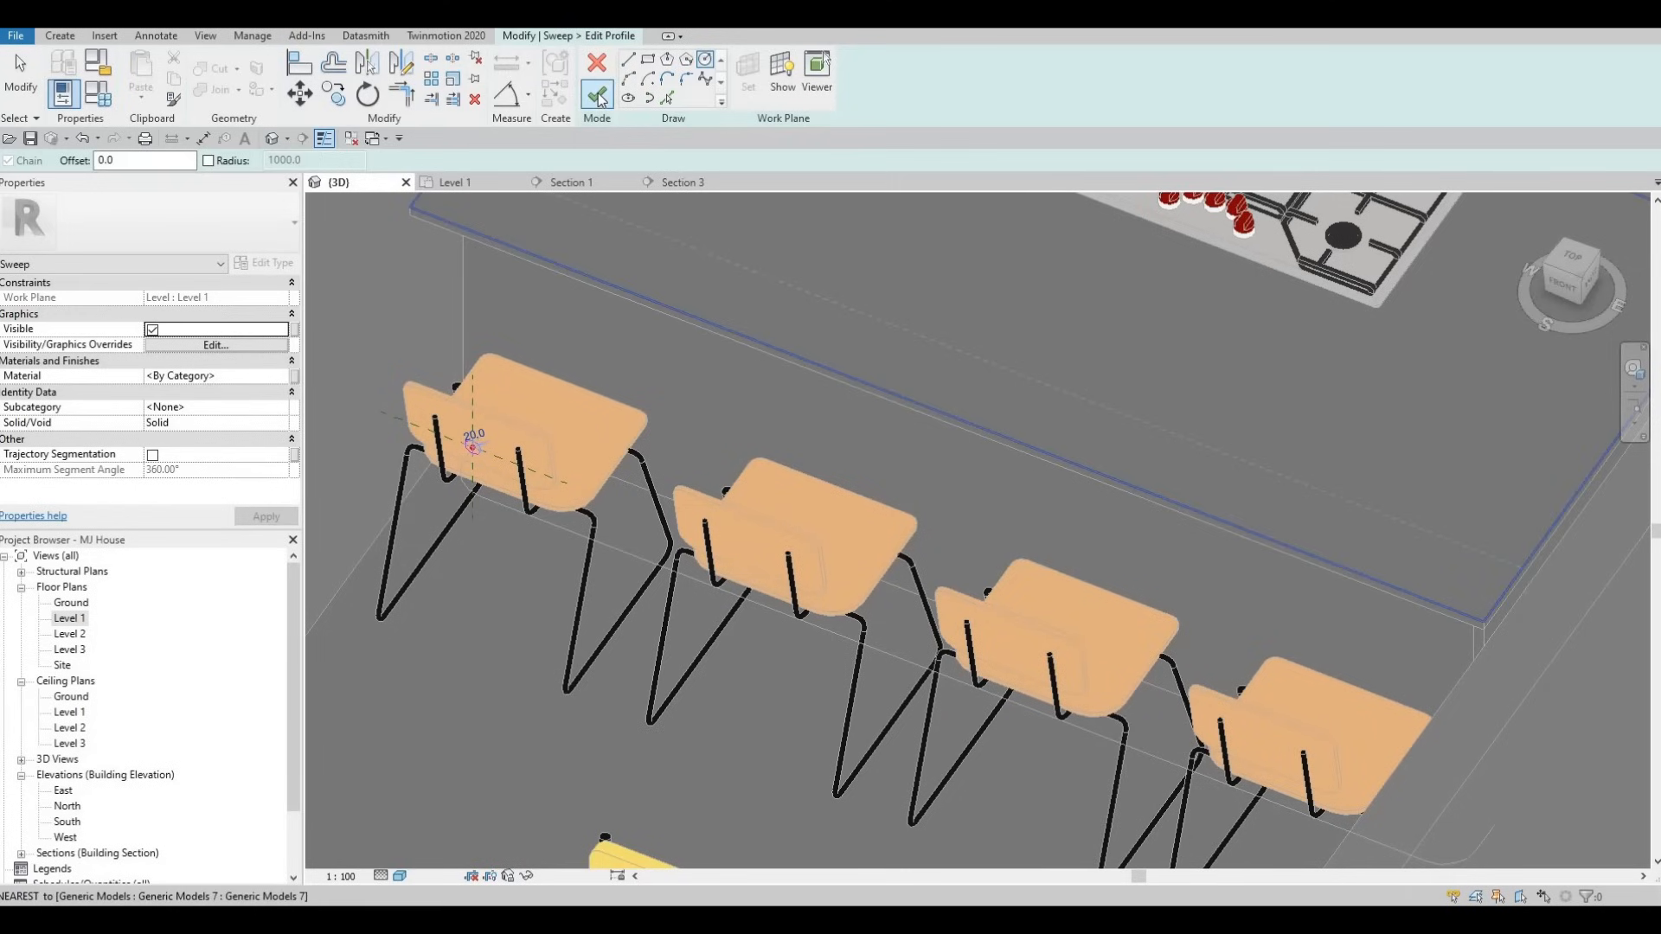
left_click(283, 378)
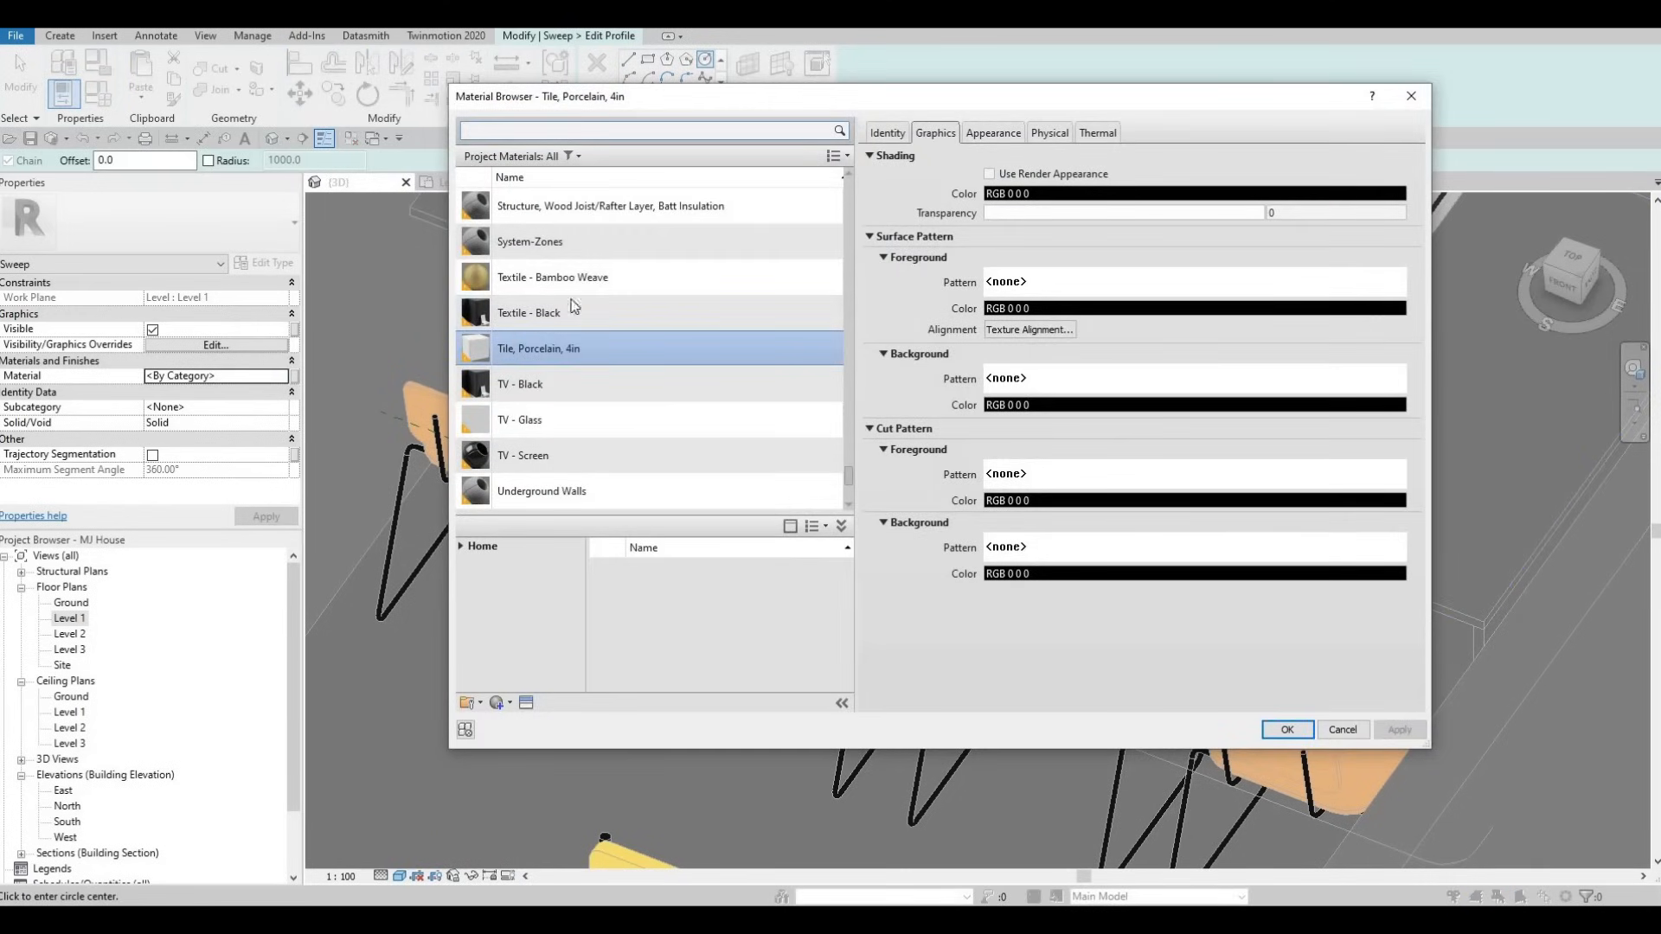
- Assign Iron, Cast from AEC Materials > Metal as the sweep's material
scroll(563, 359, "down", 2)
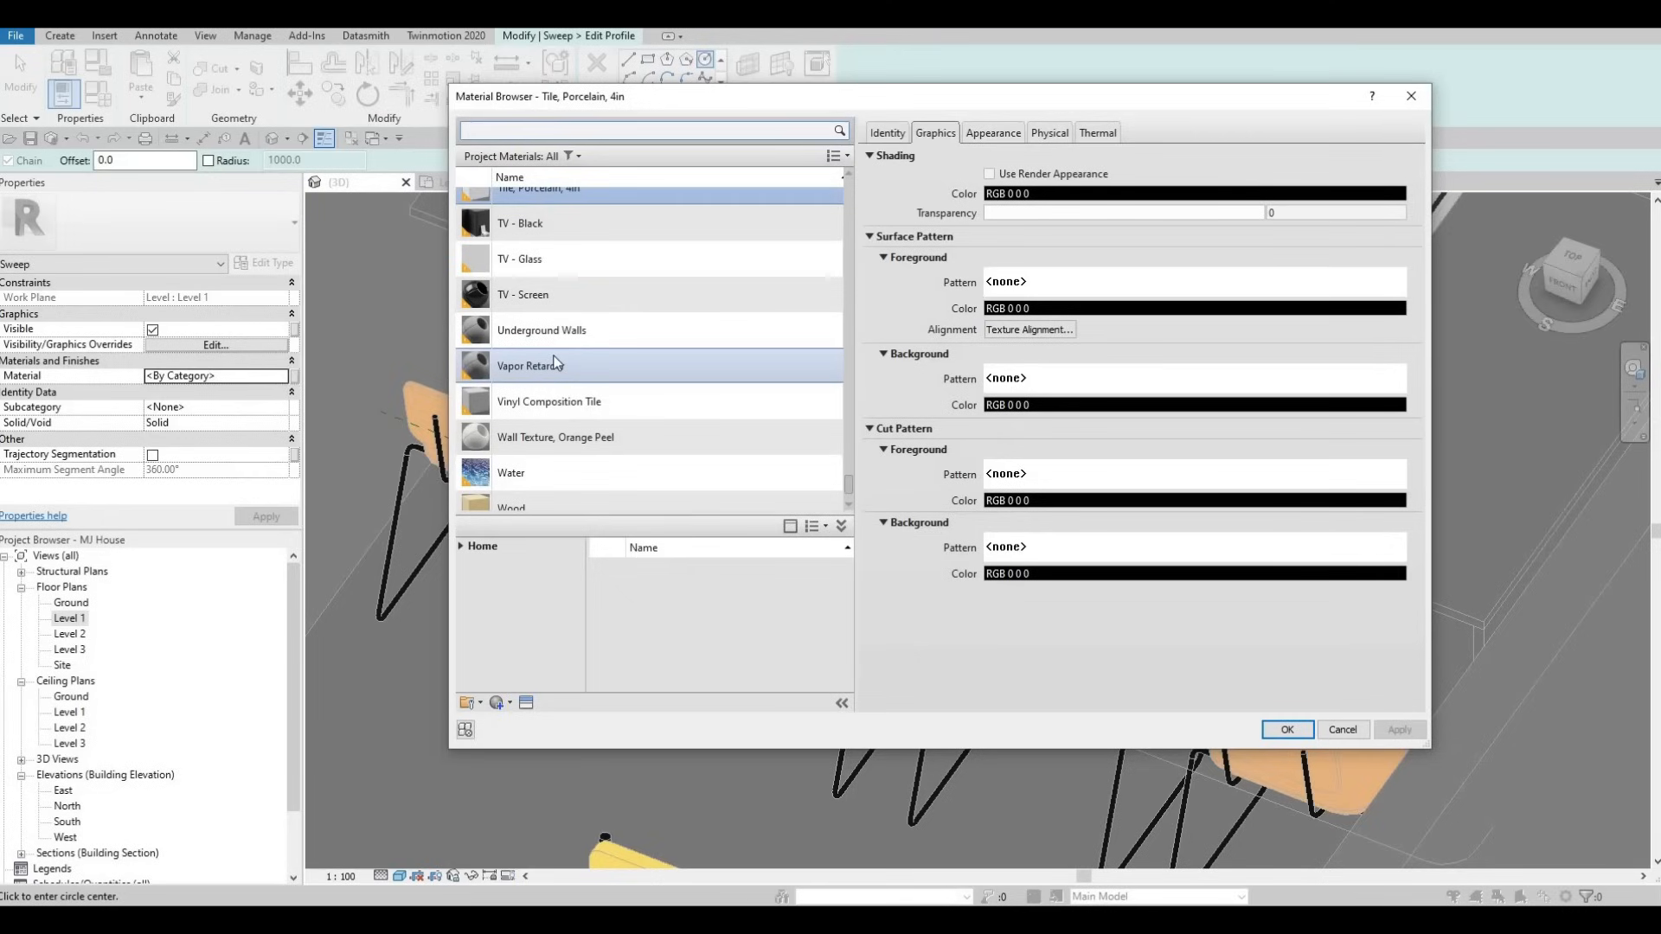
scroll(554, 362, "down", 2)
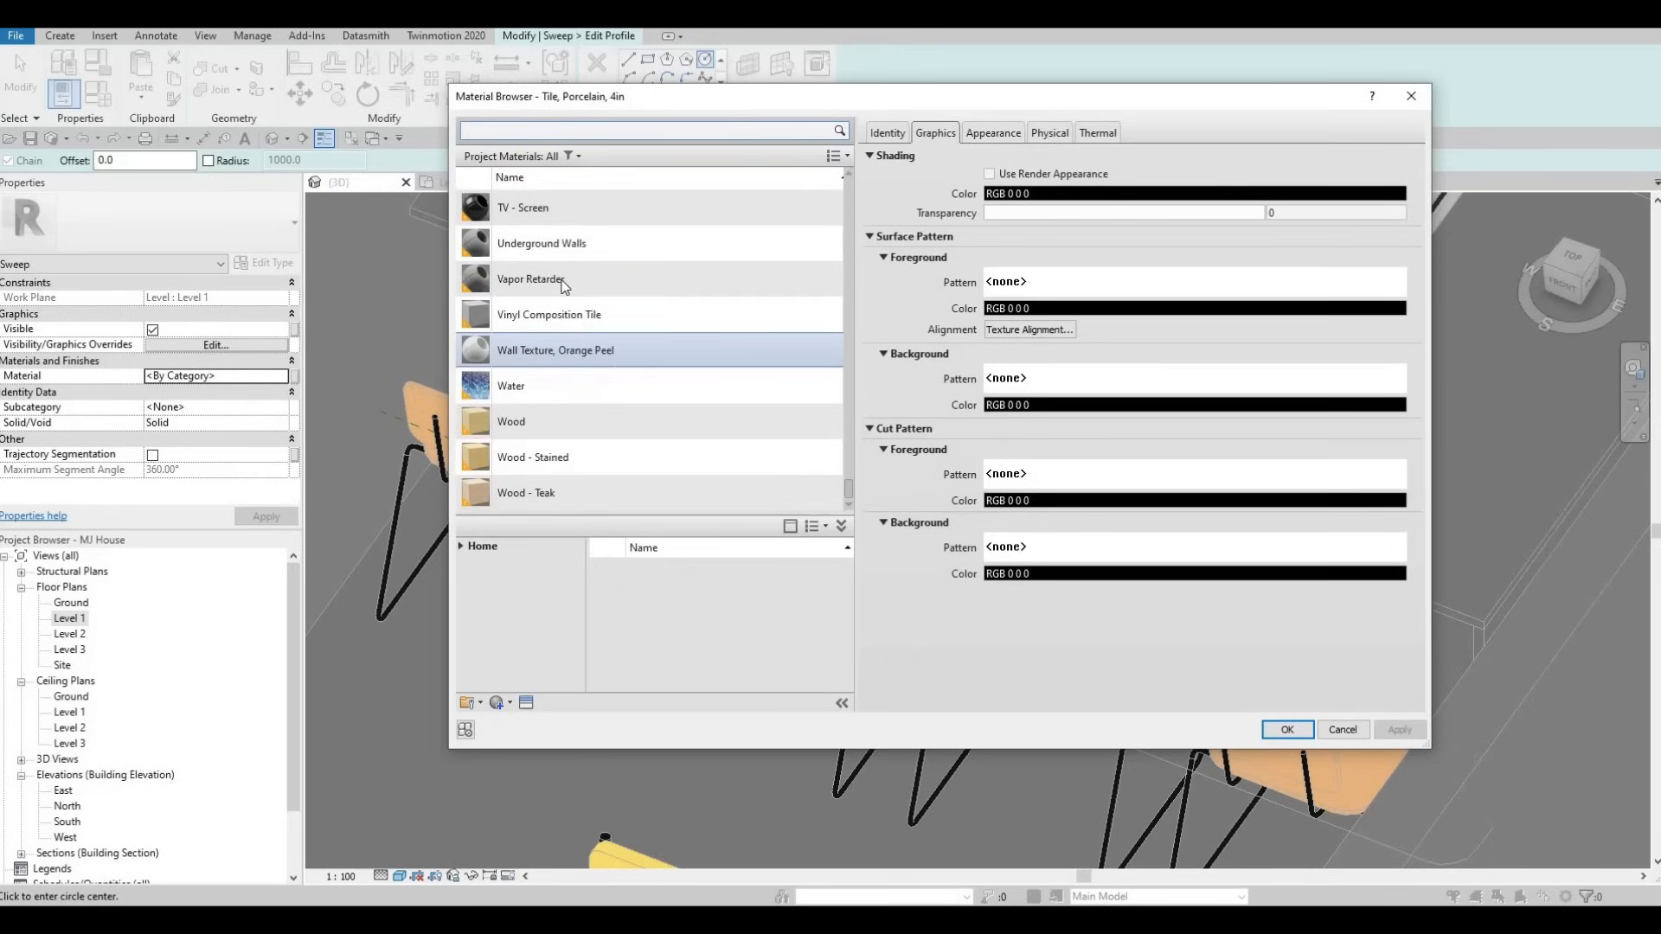
left_click(462, 549)
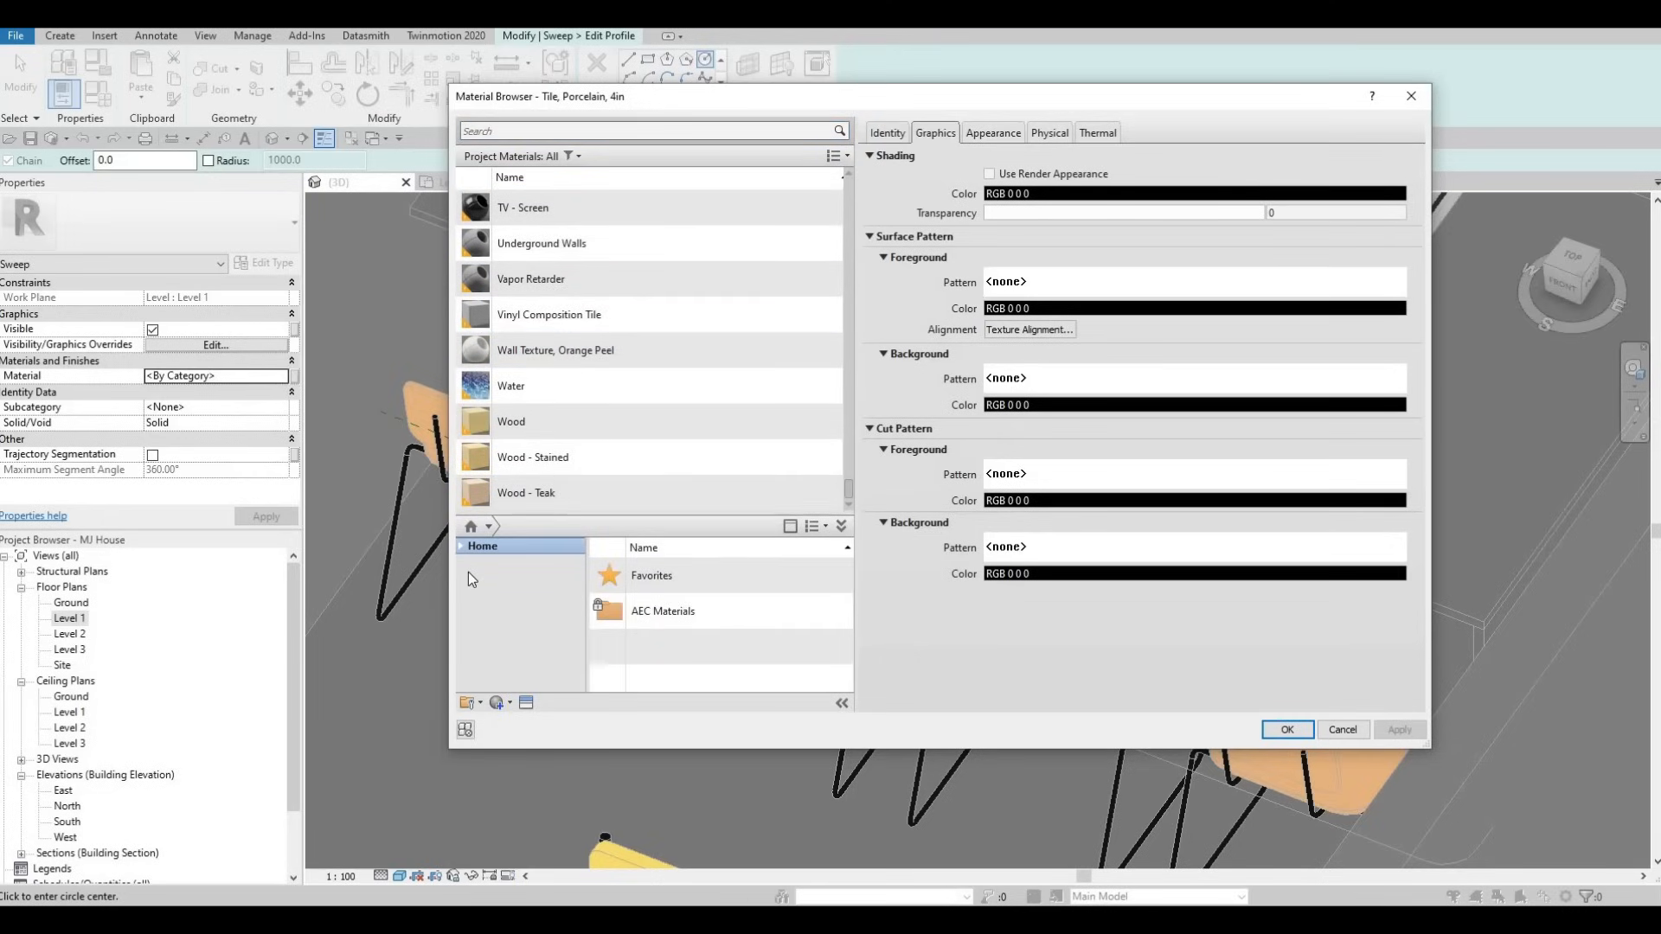
left_click(467, 579)
scroll(524, 663, "down", 4)
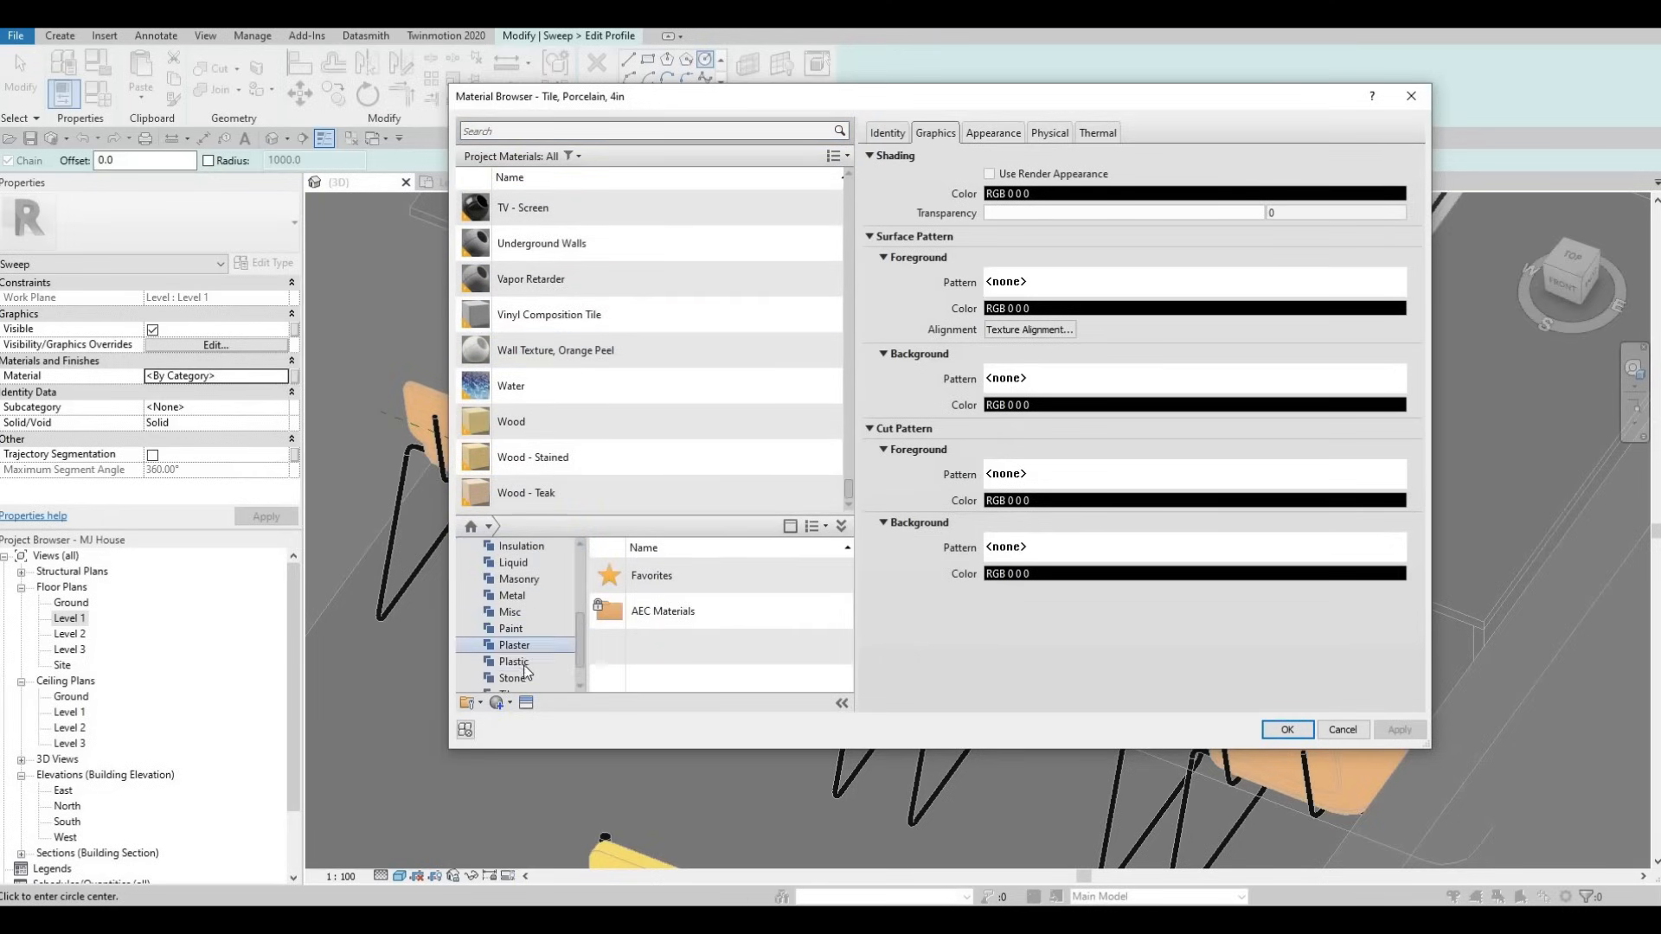
scroll(526, 672, "down", 1)
left_click(513, 562)
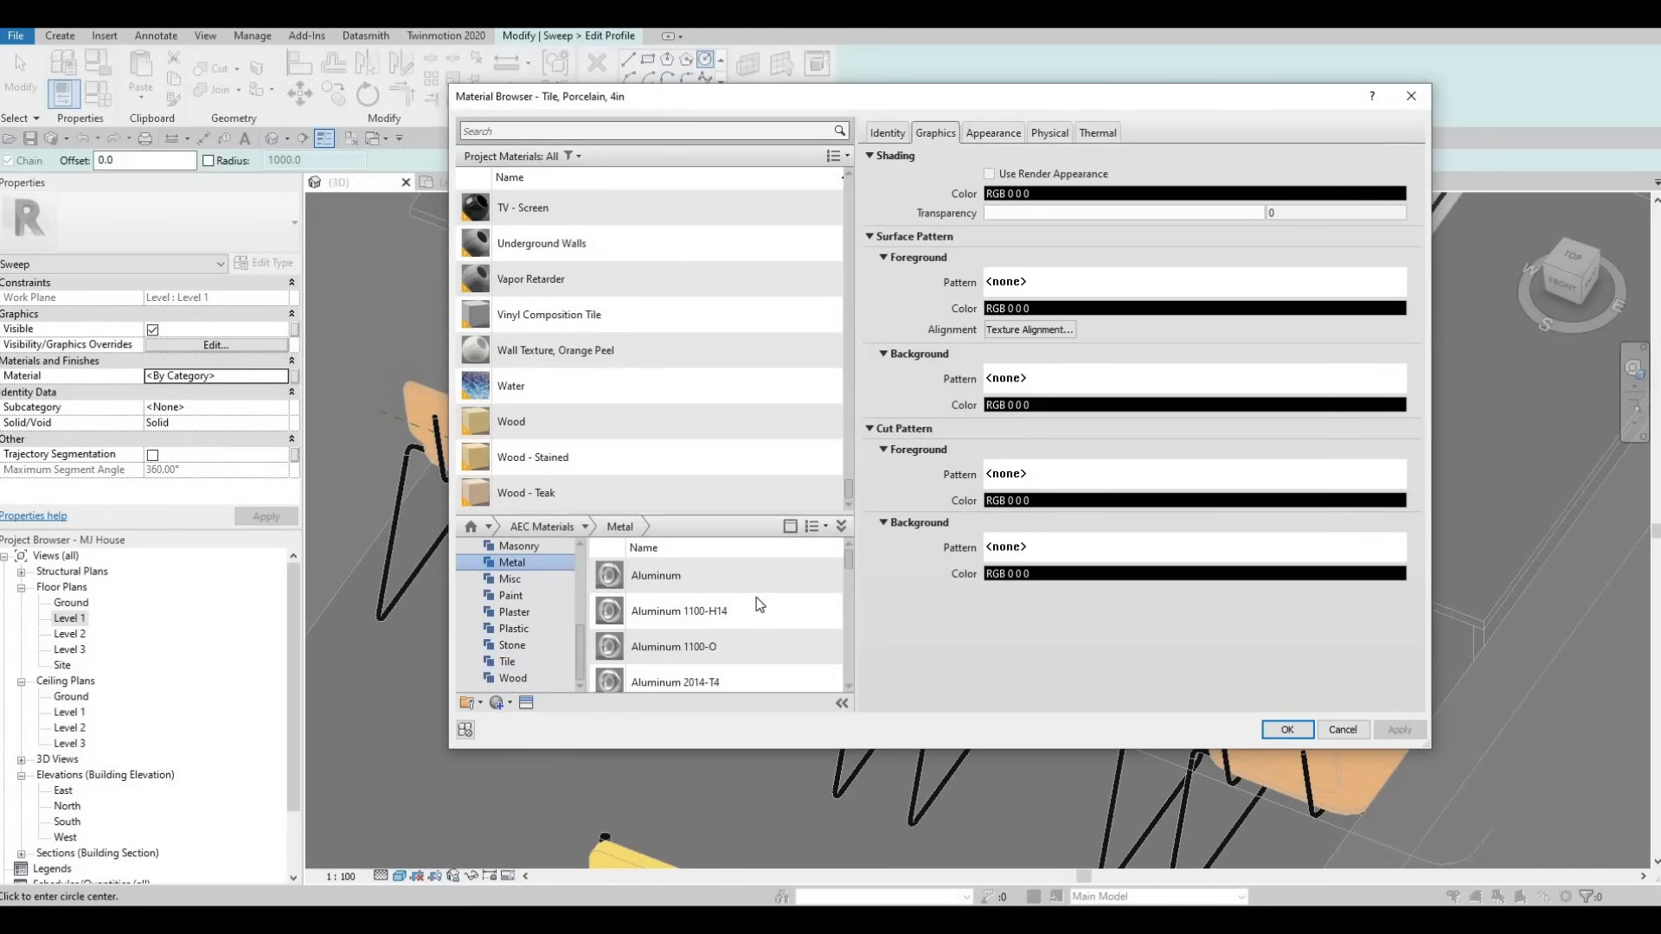
scroll(779, 605, "down", 3)
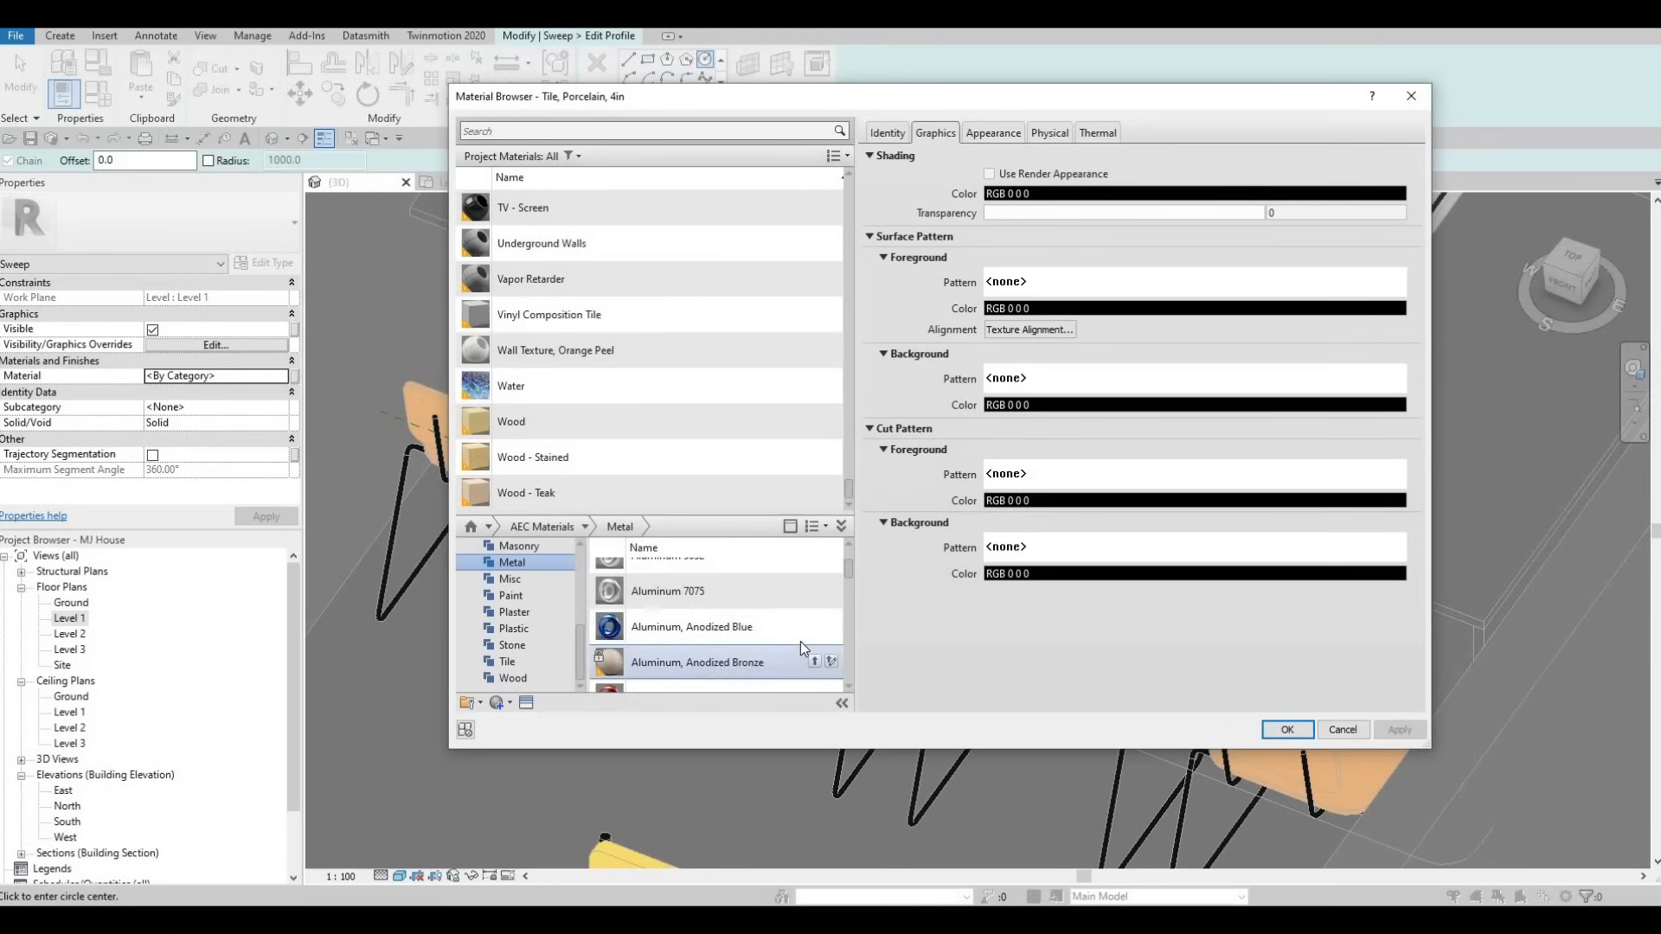
scroll(801, 642, "down", 3)
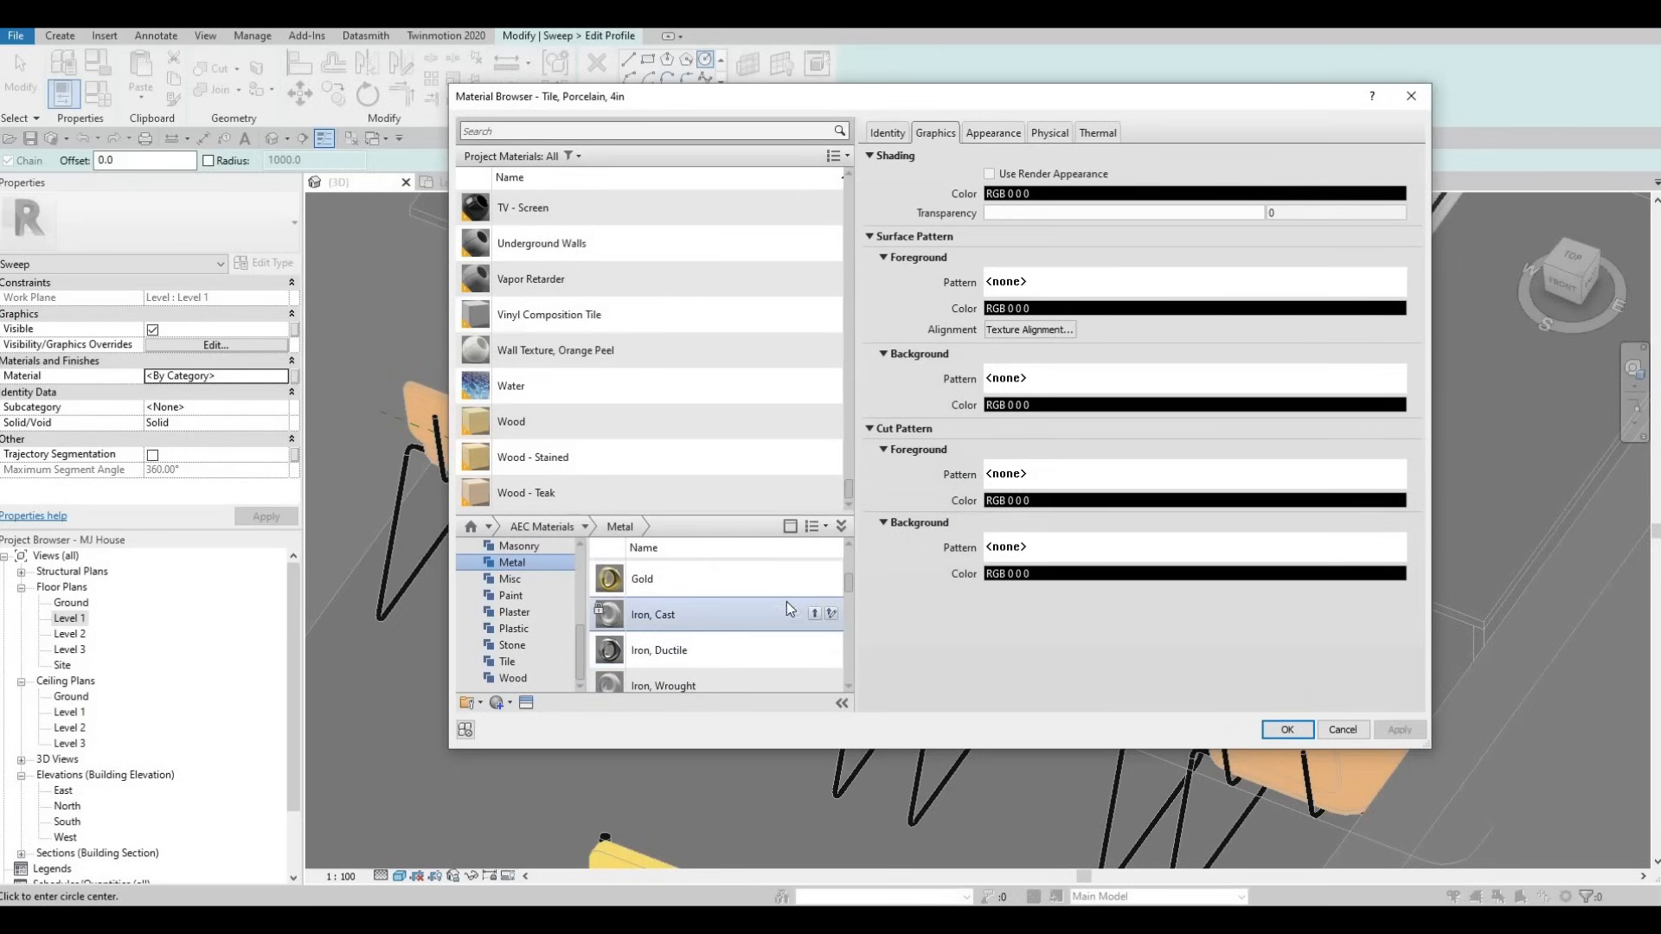
left_click(1287, 729)
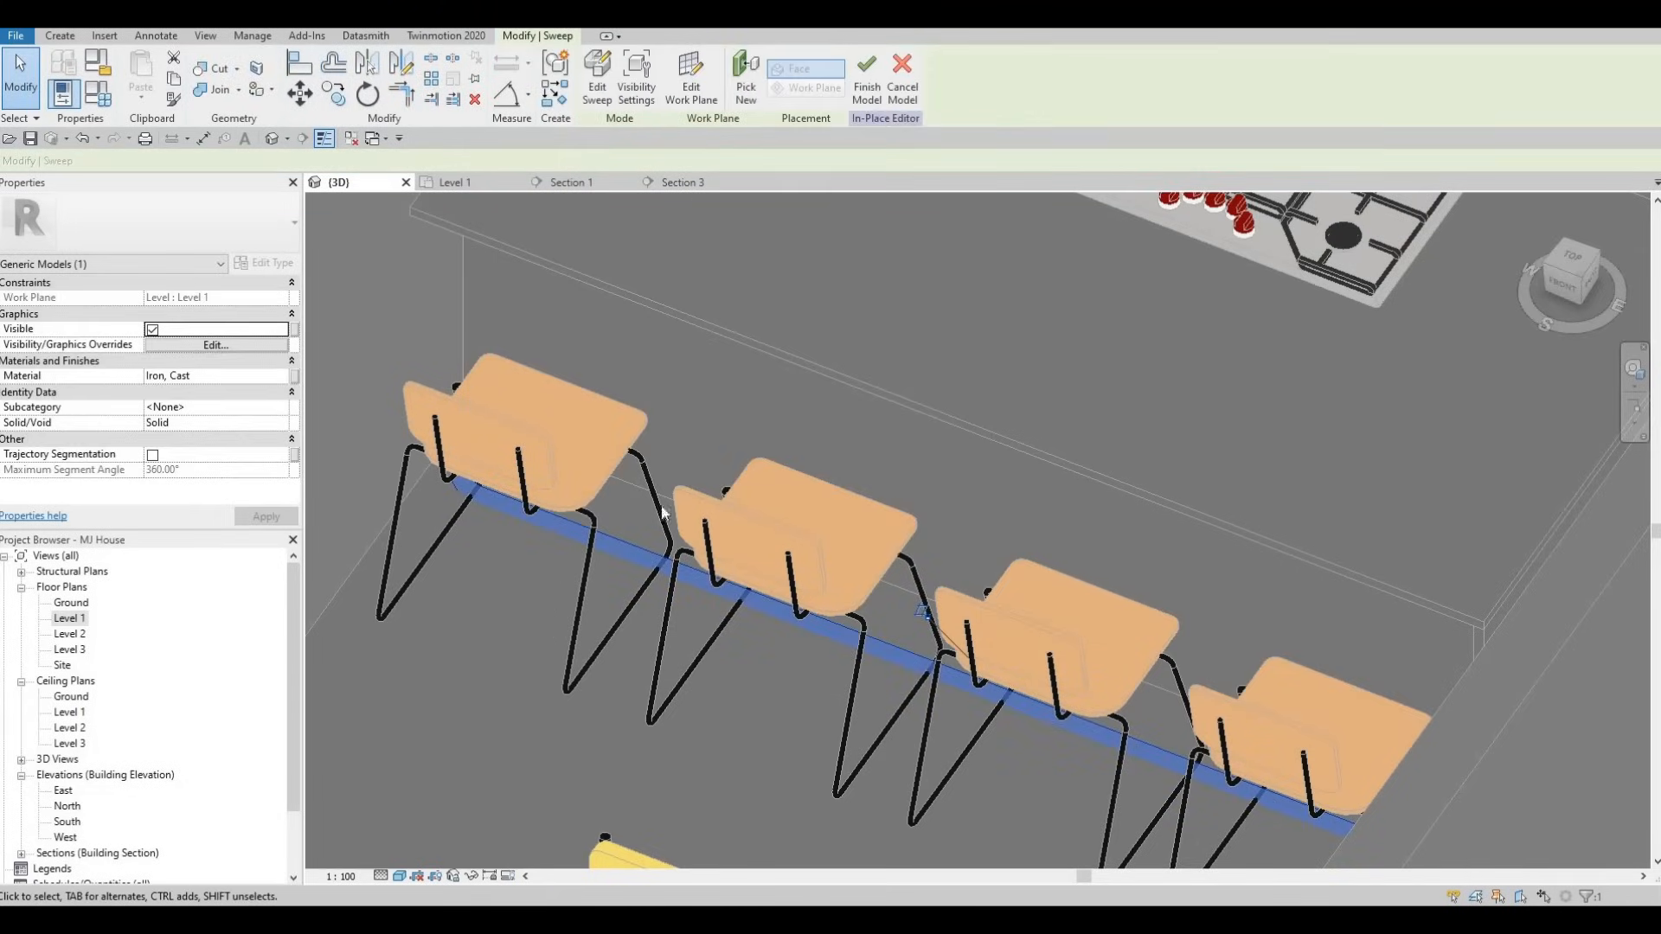
- Finish the sweep into a solid bar and nudge it up twice in Section 3
scroll(645, 448, "down", 1)
middle_click_drag(667, 555, 708, 555, "shift")
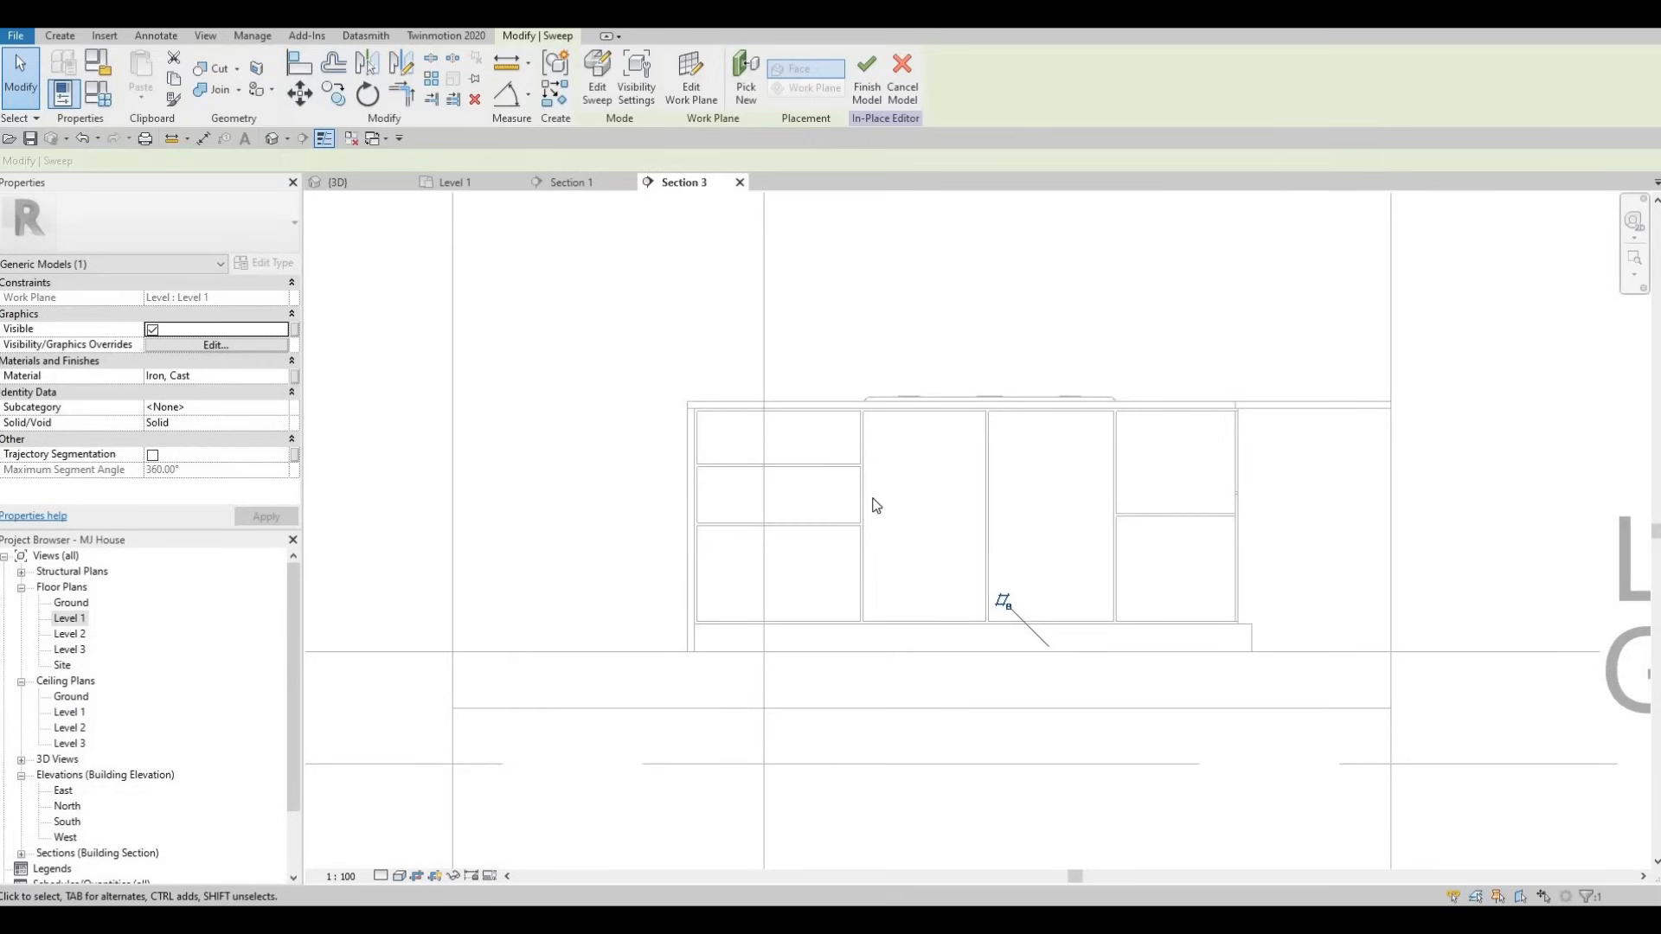
key("Up")
key("Up")
key("Up")
key("Up")
key("Up")
key("Up")
key("Up")
key("Up")
key("Up")
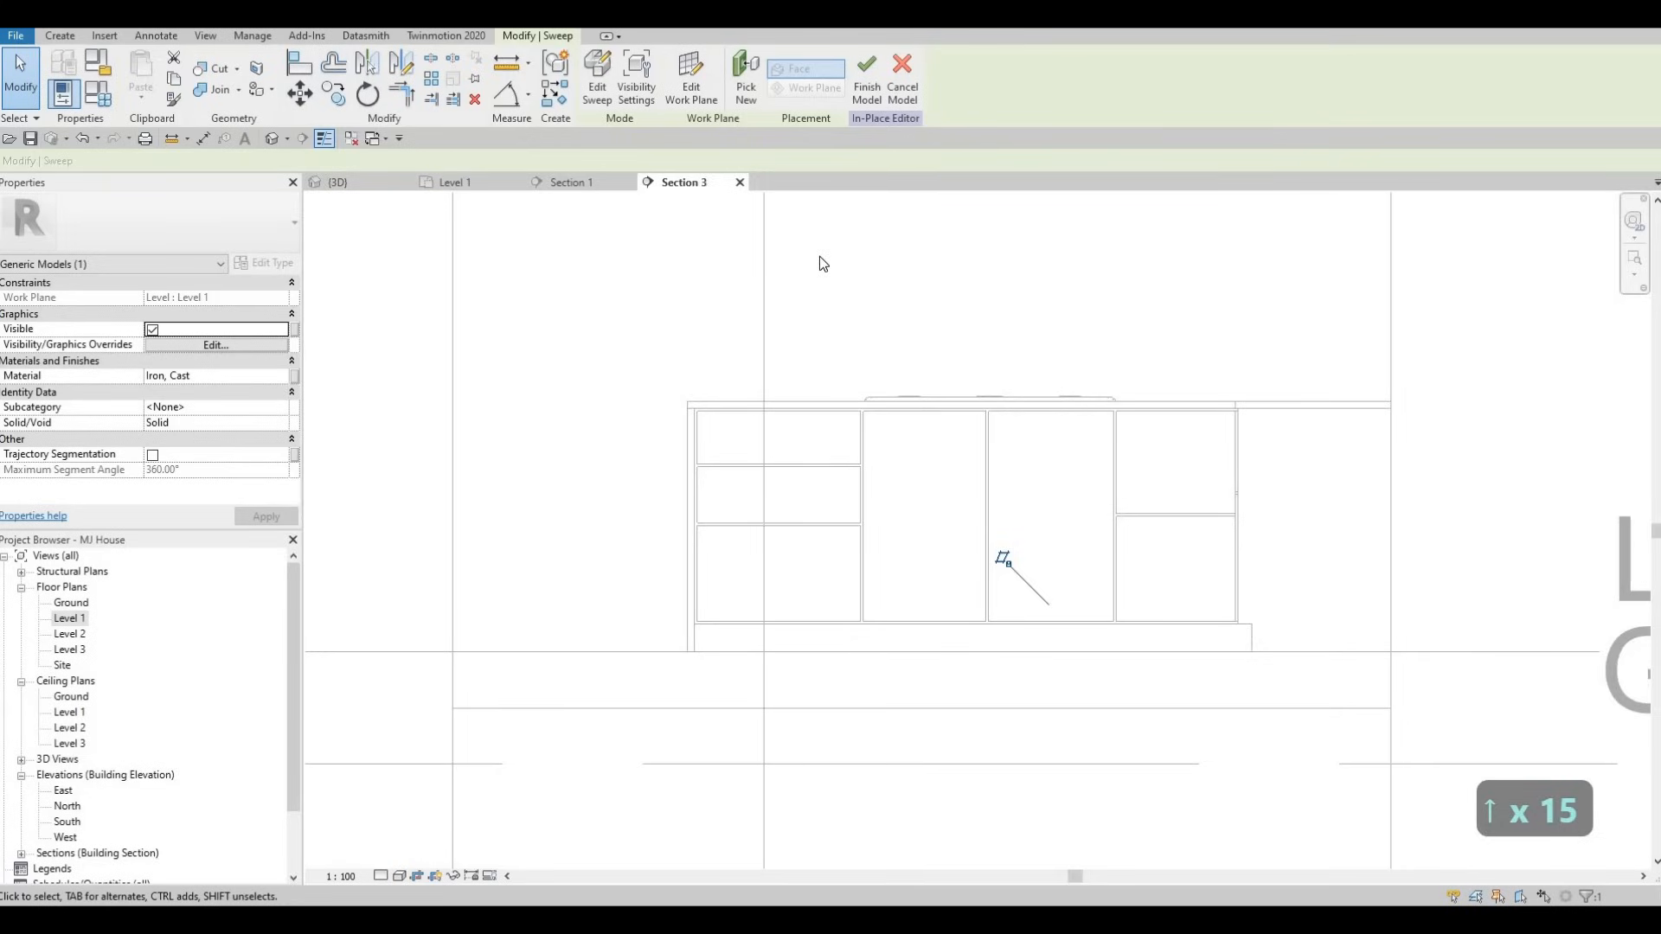
key("Up")
key("Up")
key("Up")
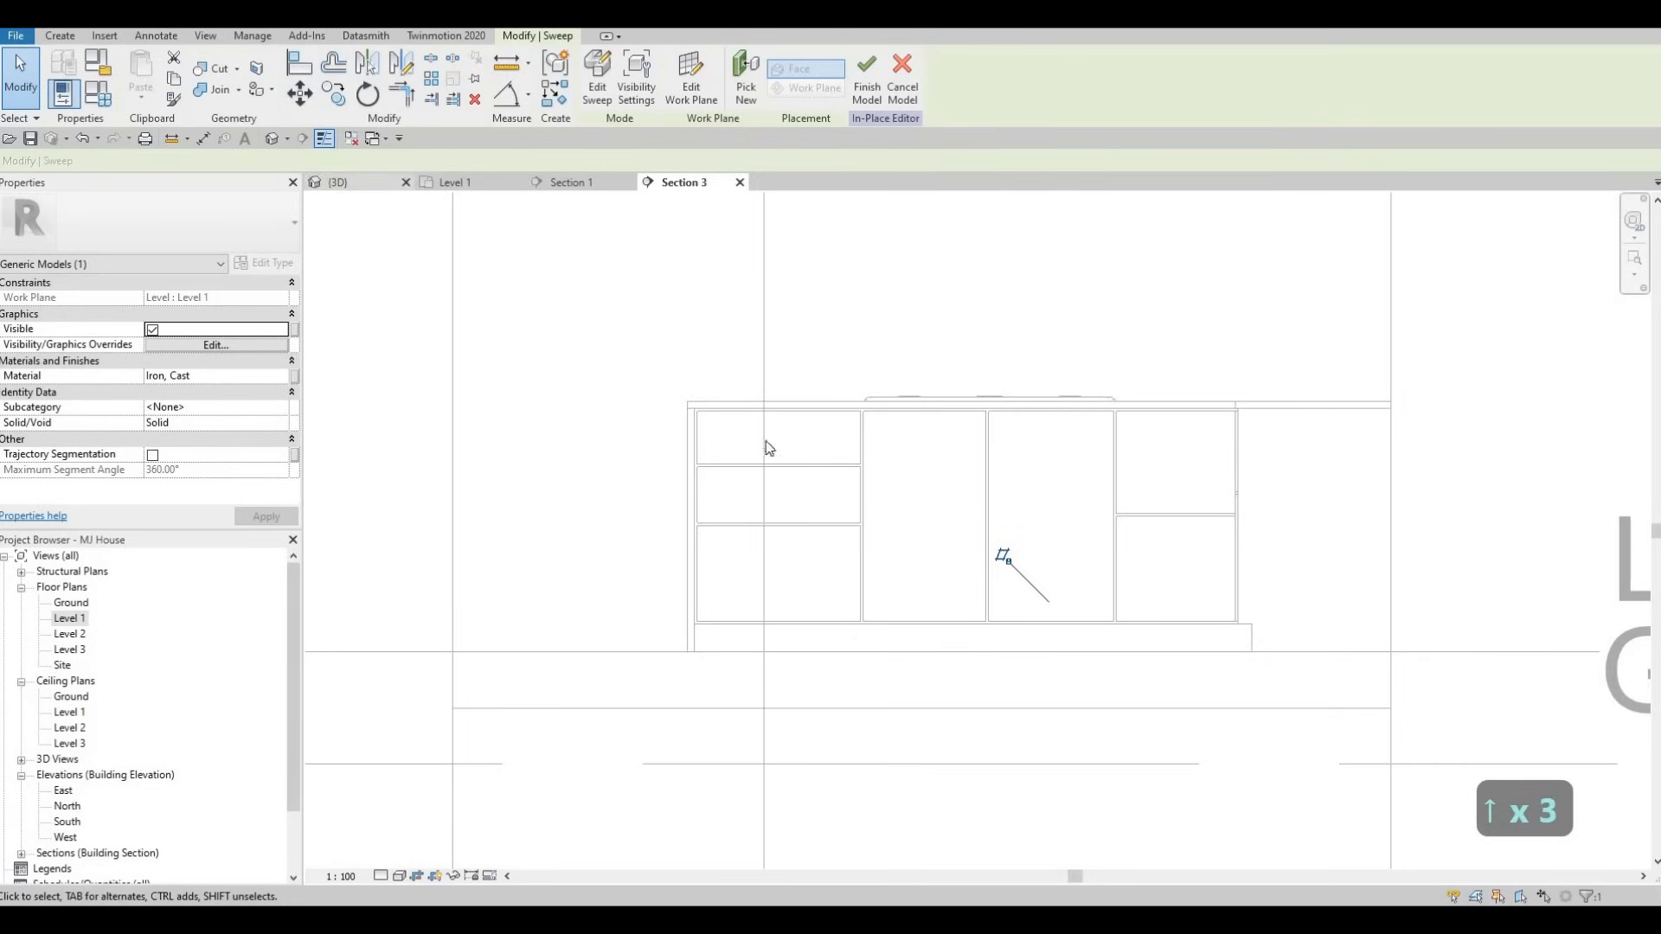
- Finish the in-place model in 3D and reselect the new bar under the chairs
left_click(357, 184)
middle_click_drag(816, 446, 446, 523, "shift")
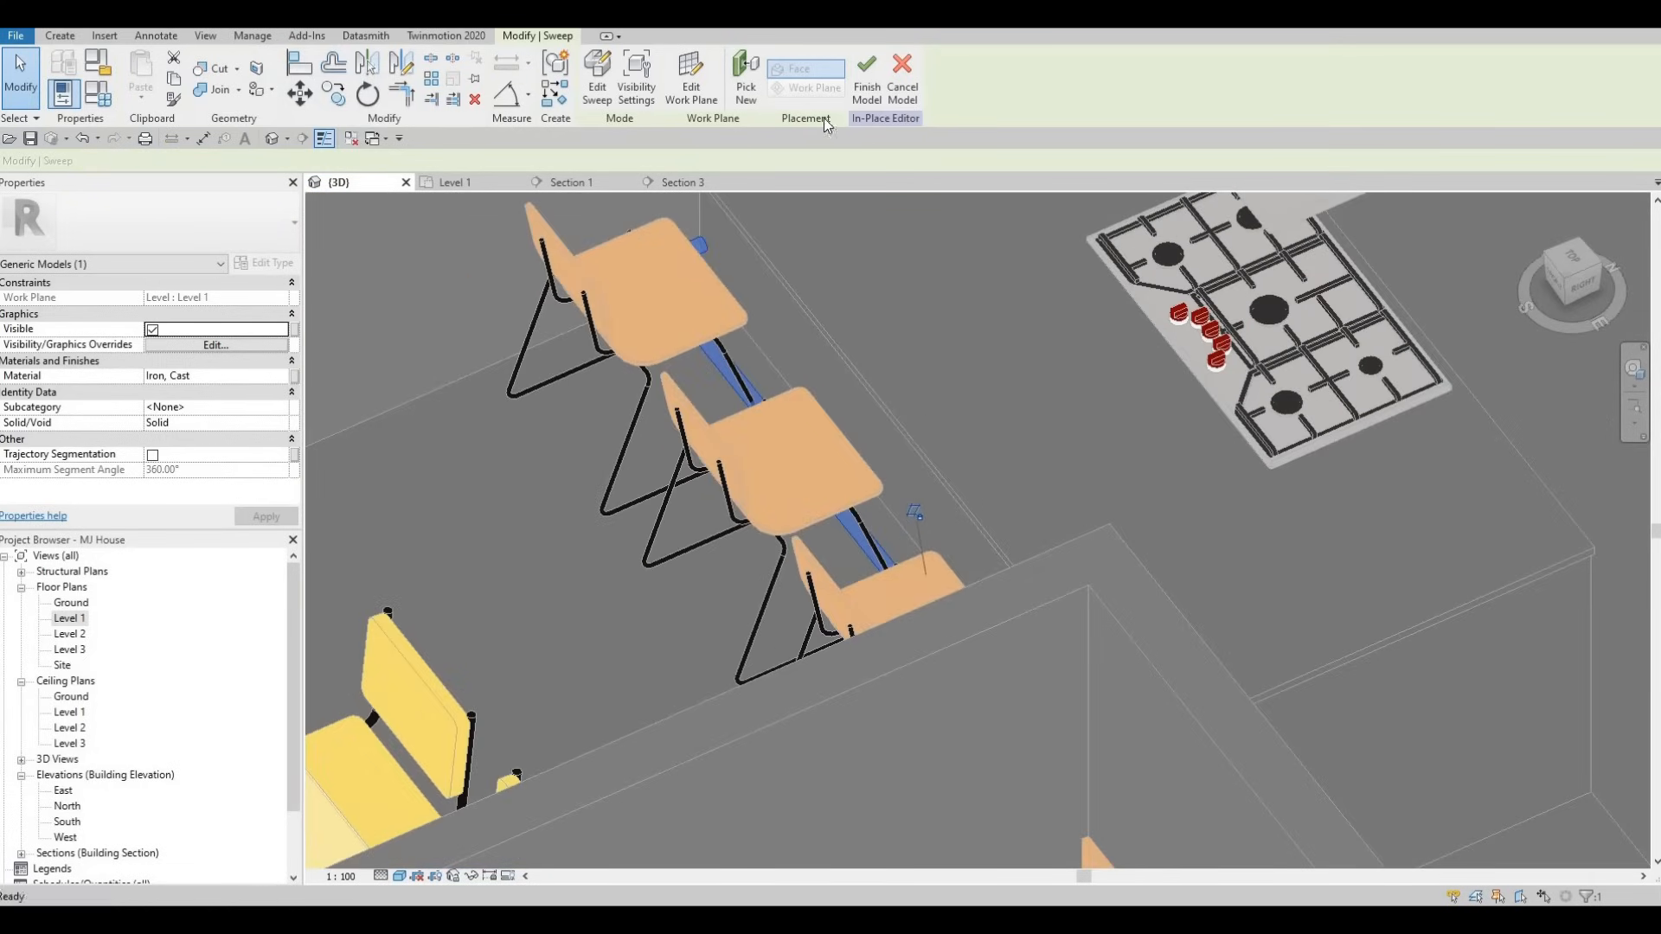
left_click(866, 82)
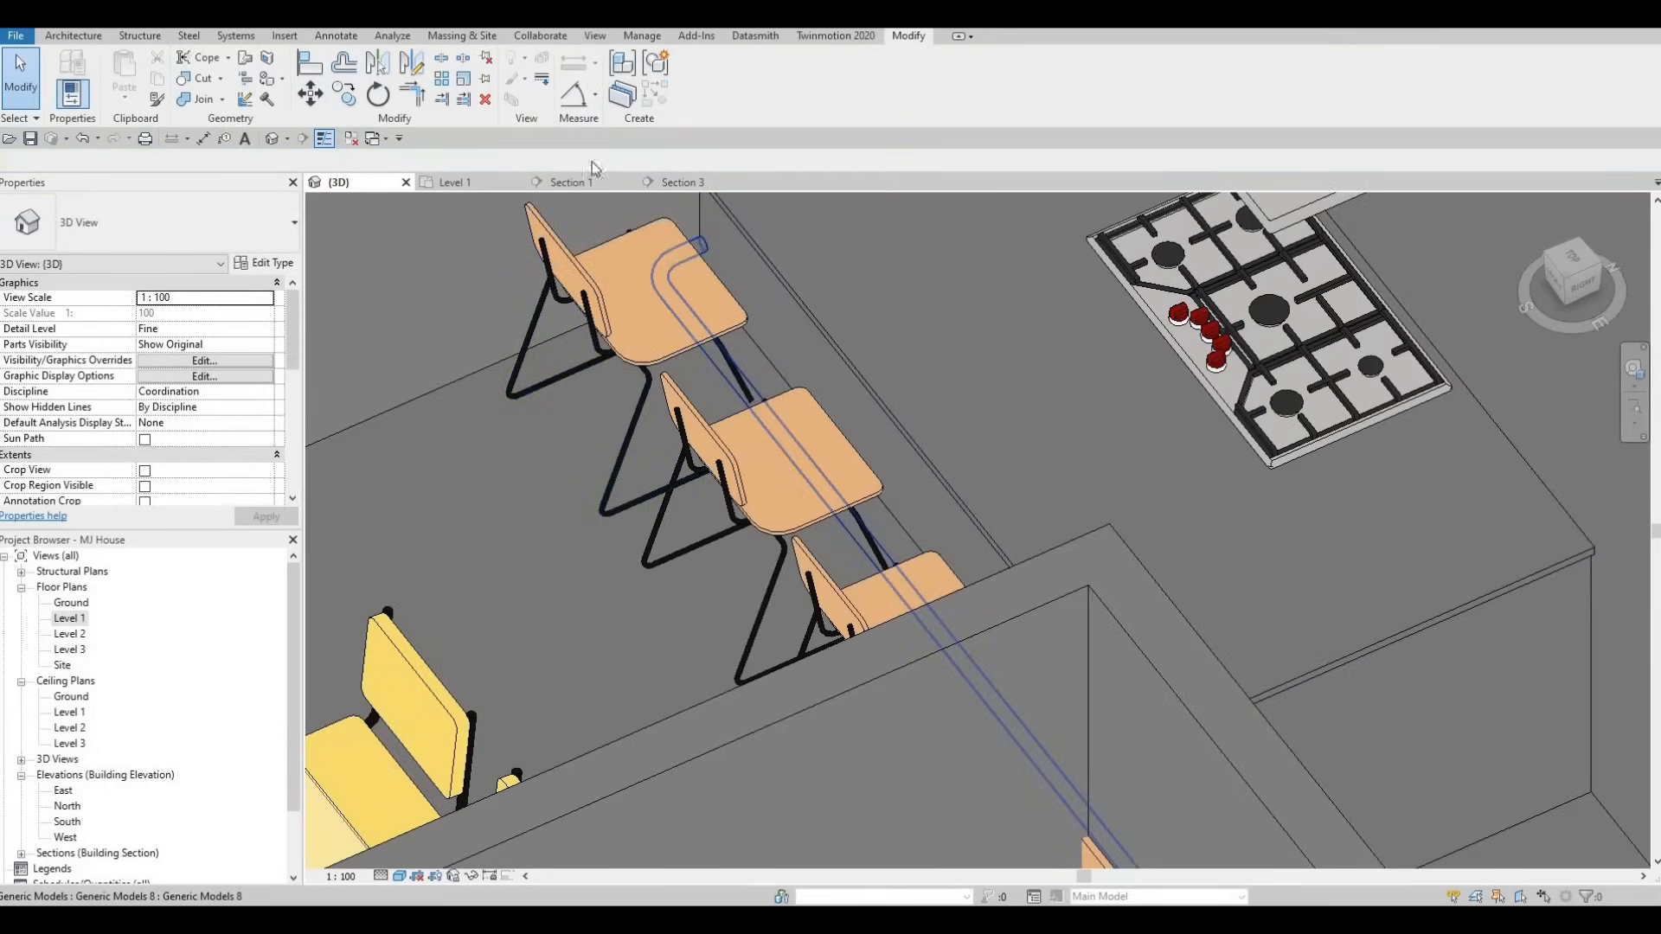
left_click(699, 246)
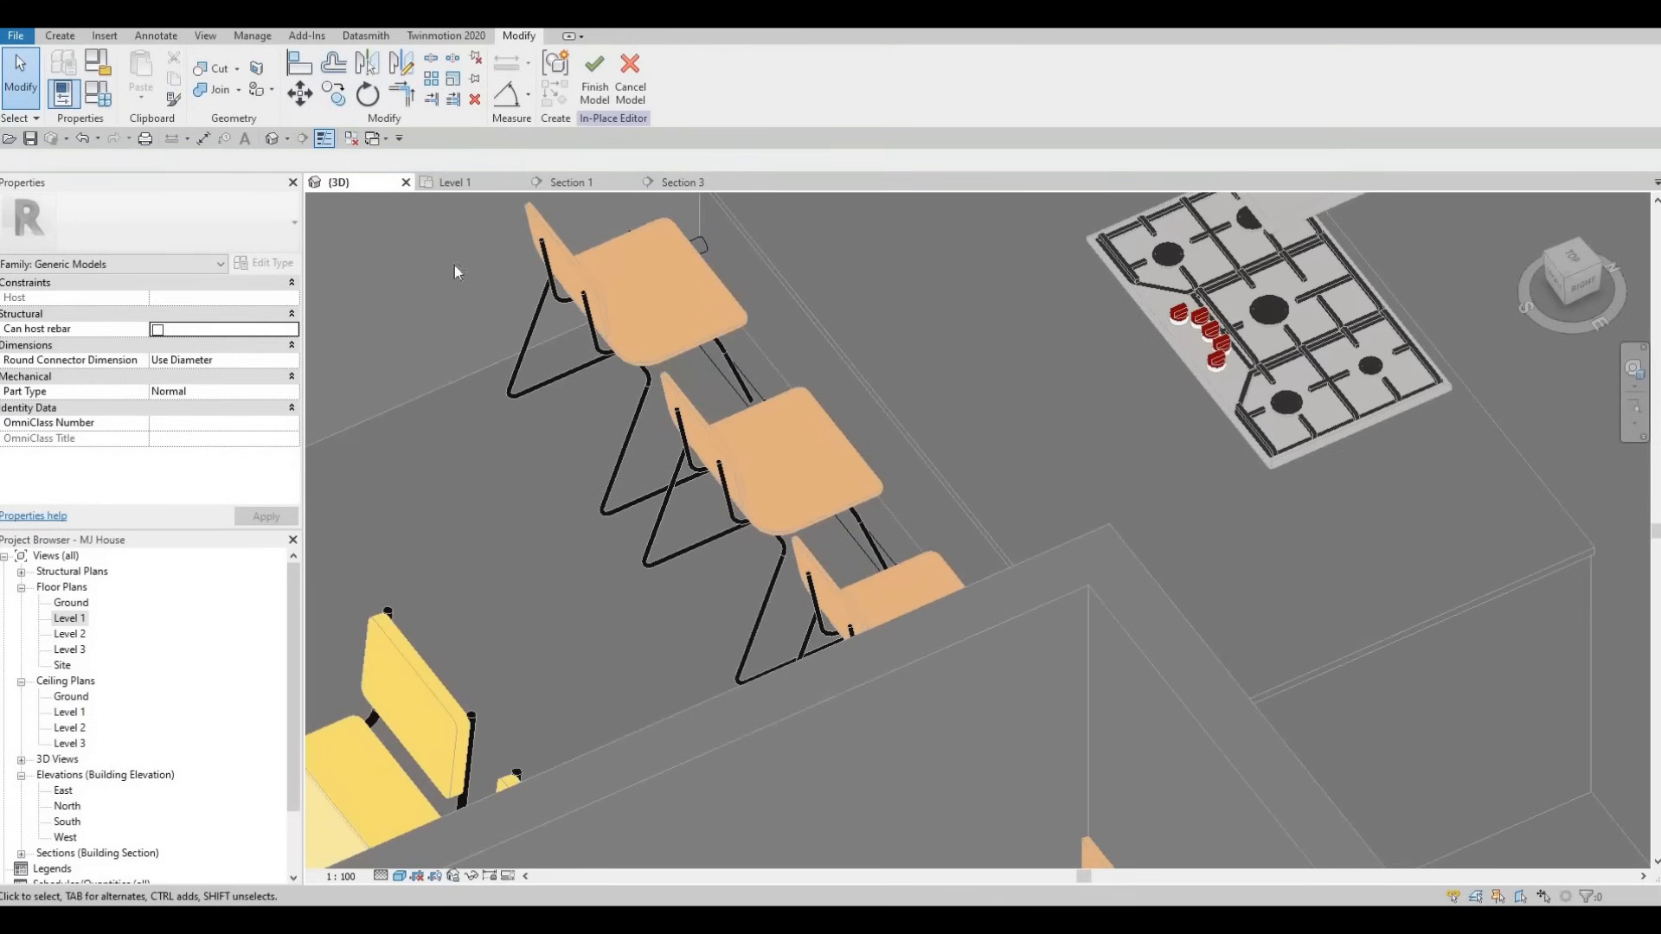
- Shrink the sweep's circular profile radius from 20 to 15 and finish both edit modes
left_click(703, 247)
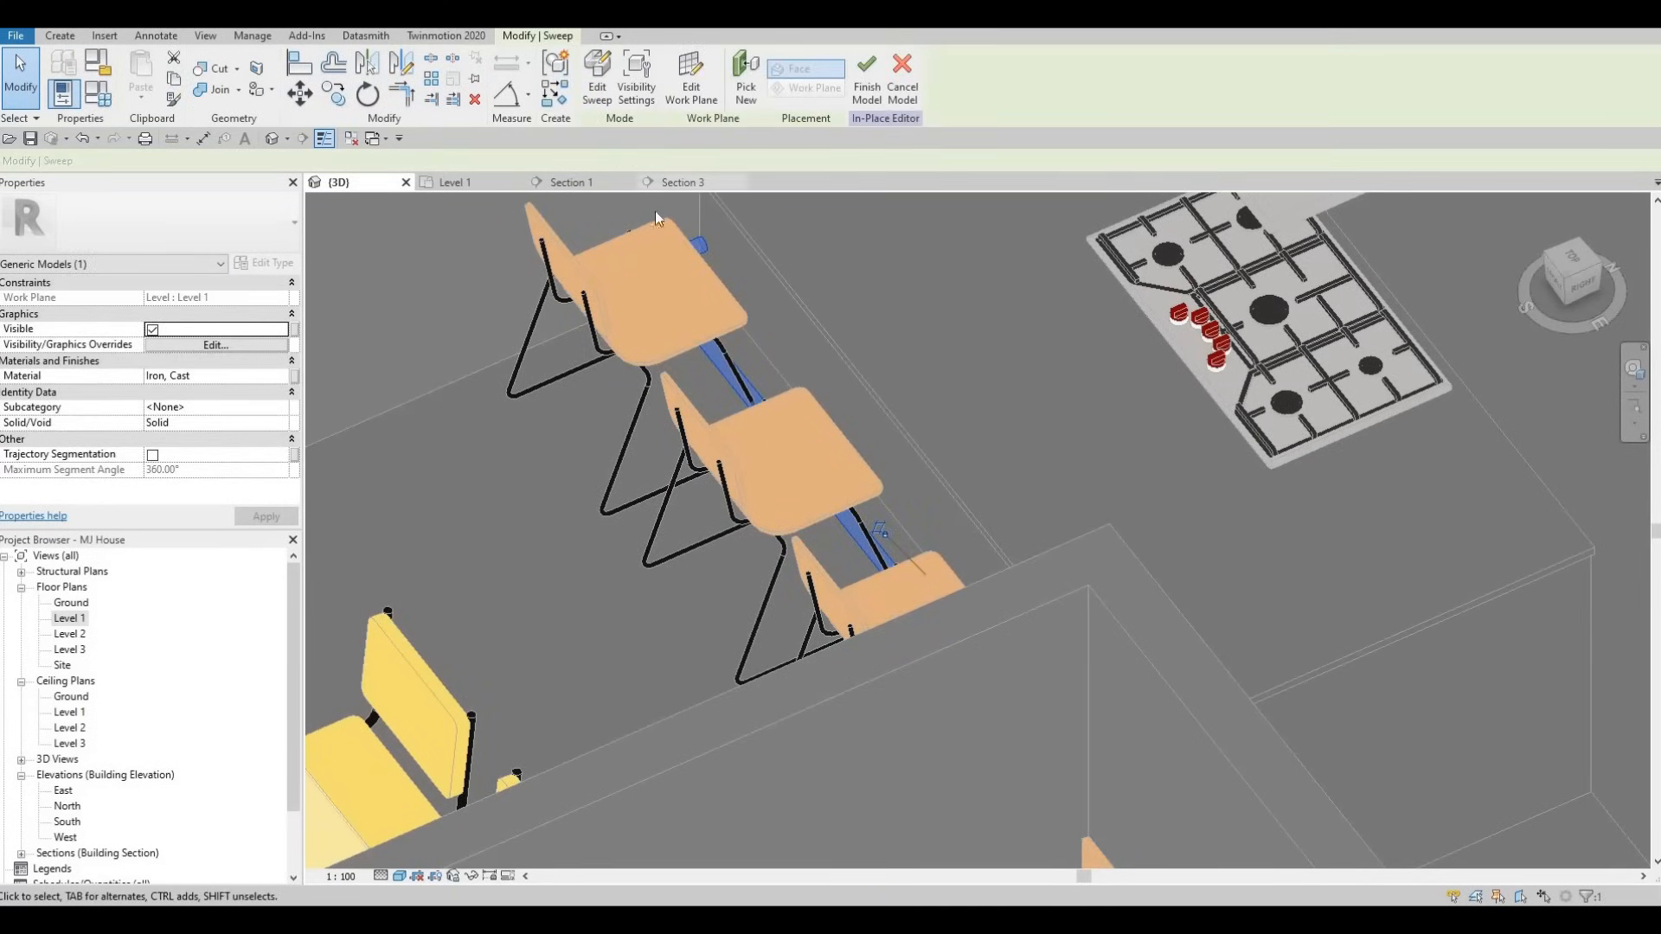
scroll(685, 236, "up", 5)
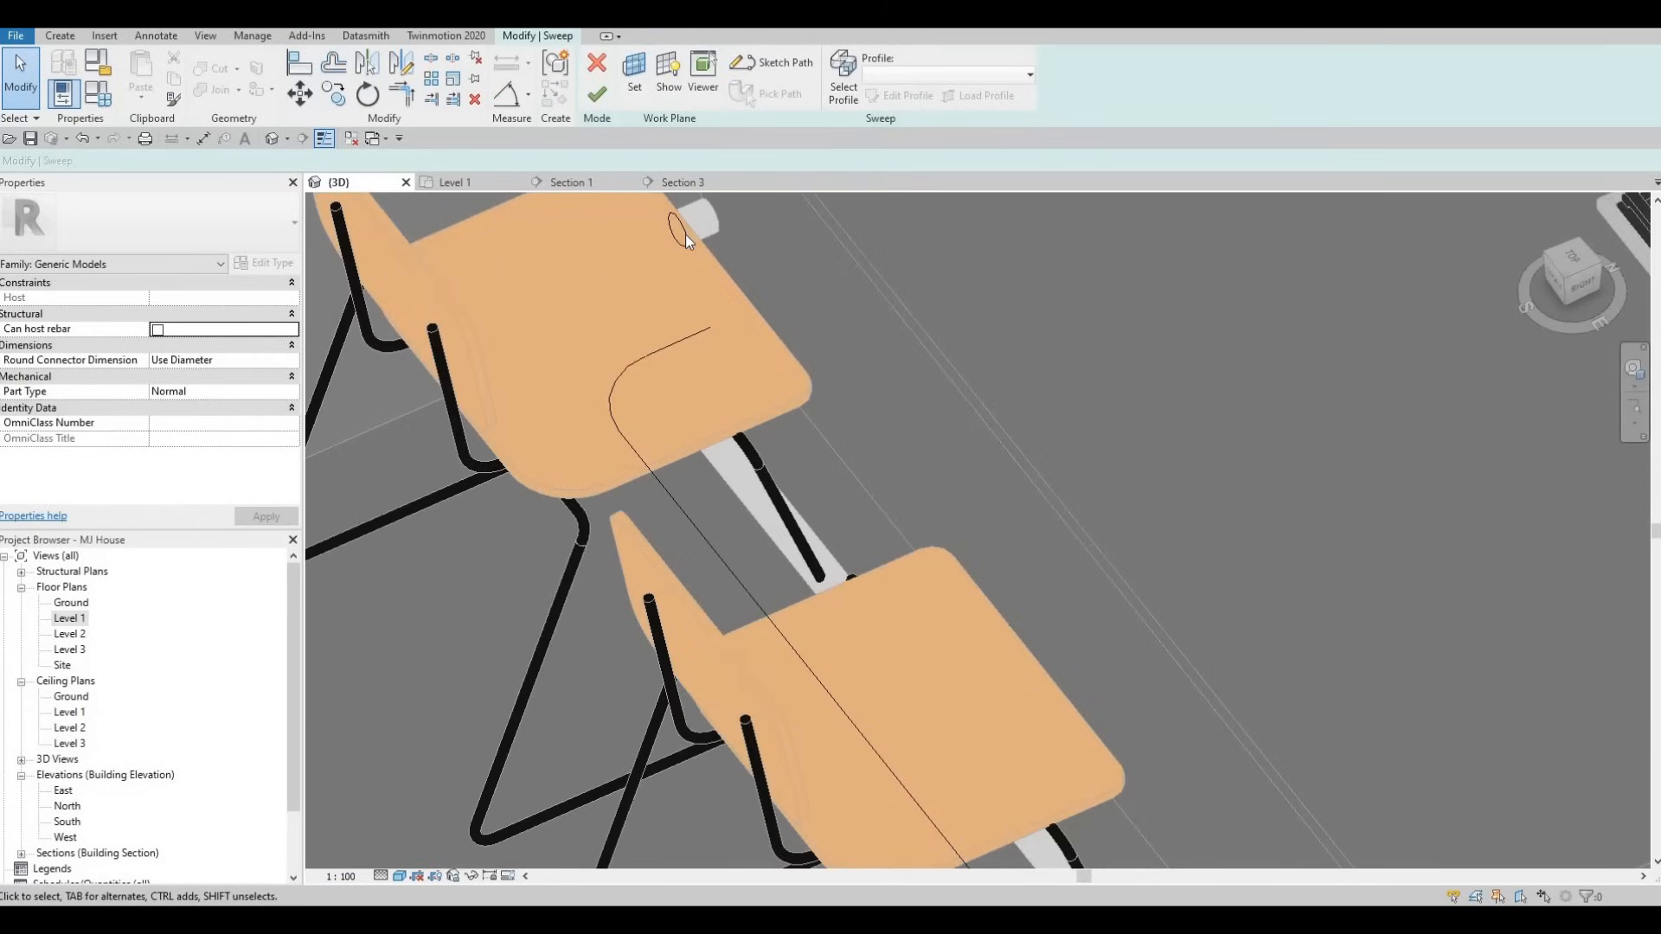
middle_click_drag(645, 309, 681, 259, "shift")
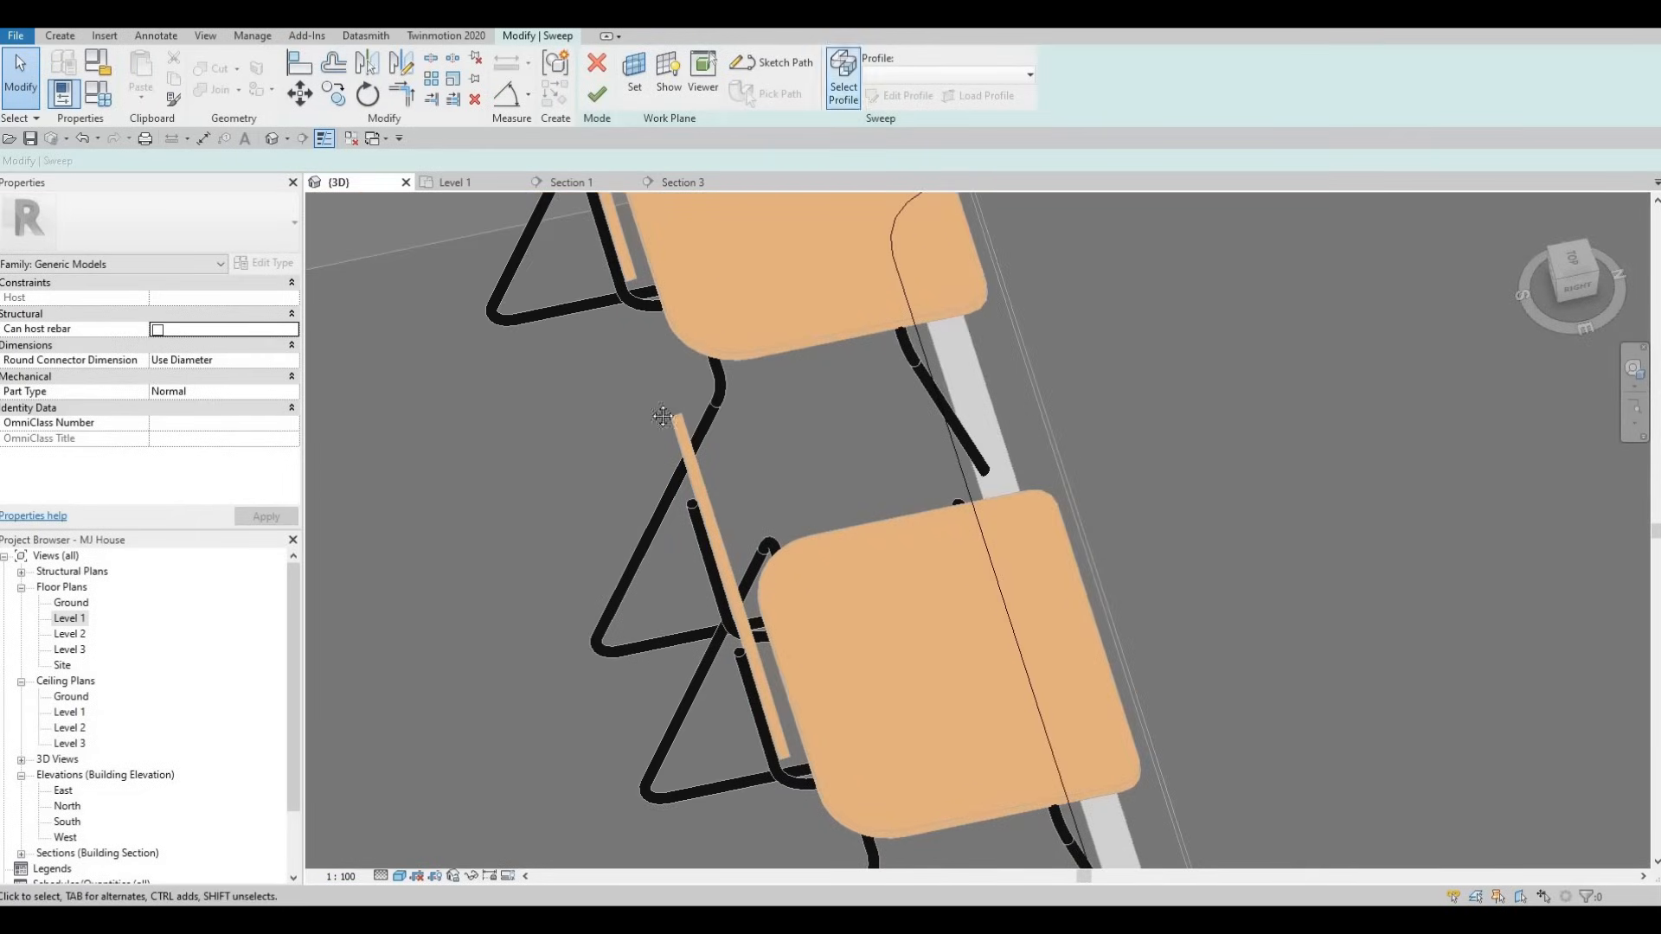
middle_click_drag(662, 417, 659, 424)
scroll(808, 379, "up", 3)
middle_click_drag(858, 340, 800, 242, "shift")
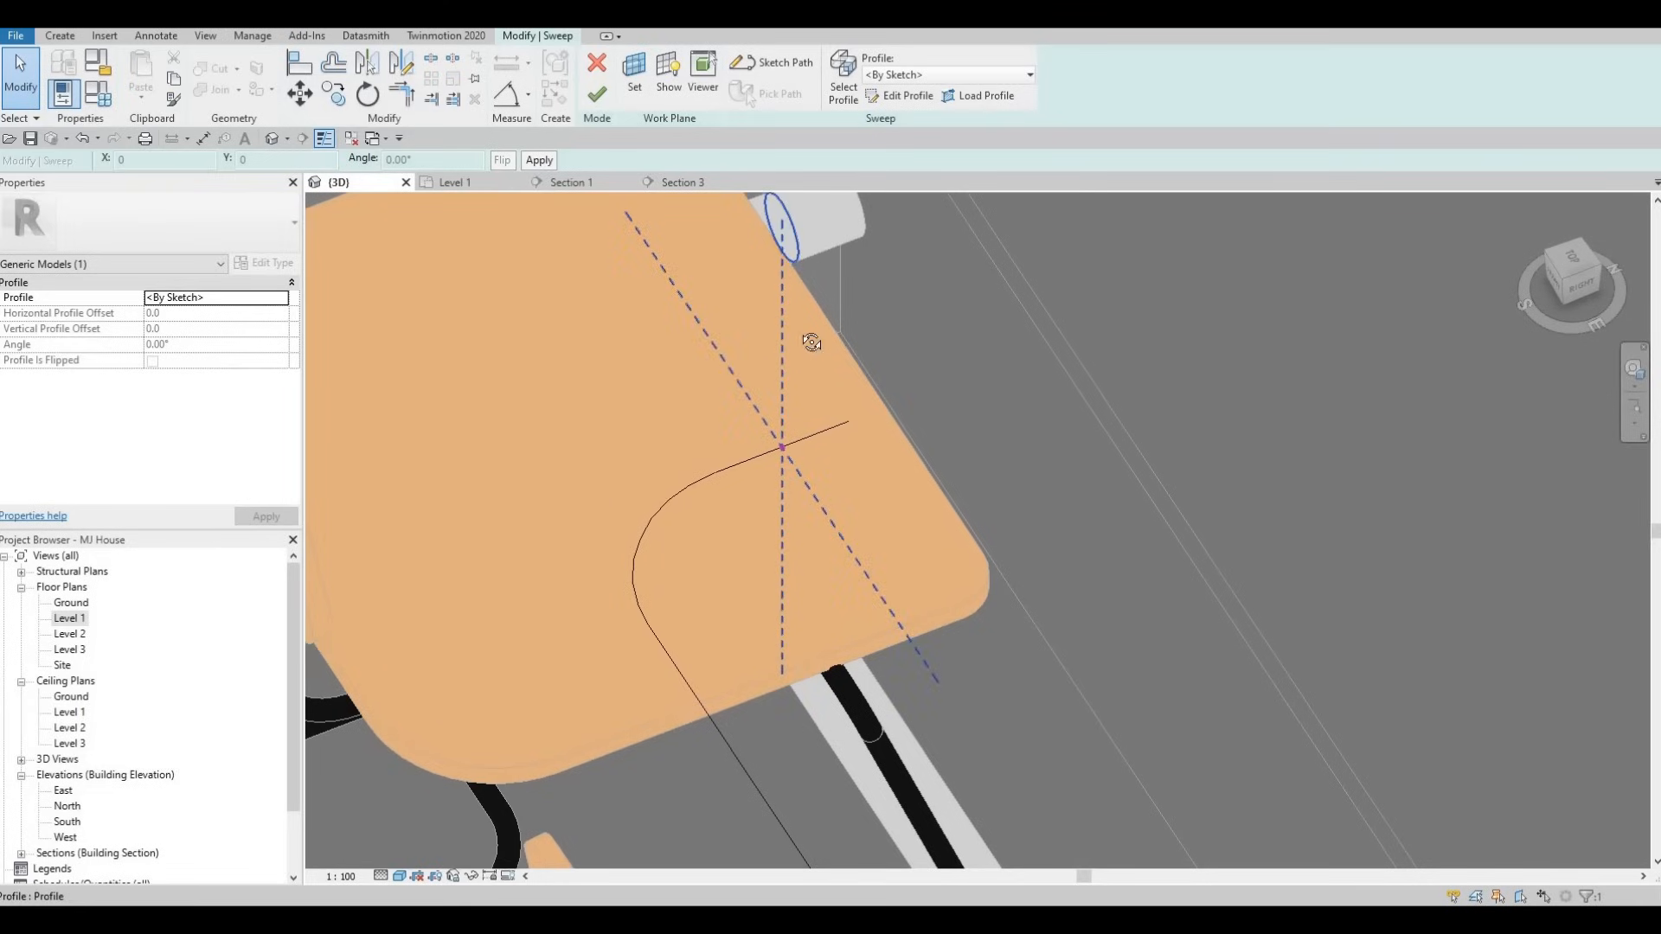
middle_click_drag(778, 474, 846, 245, "shift")
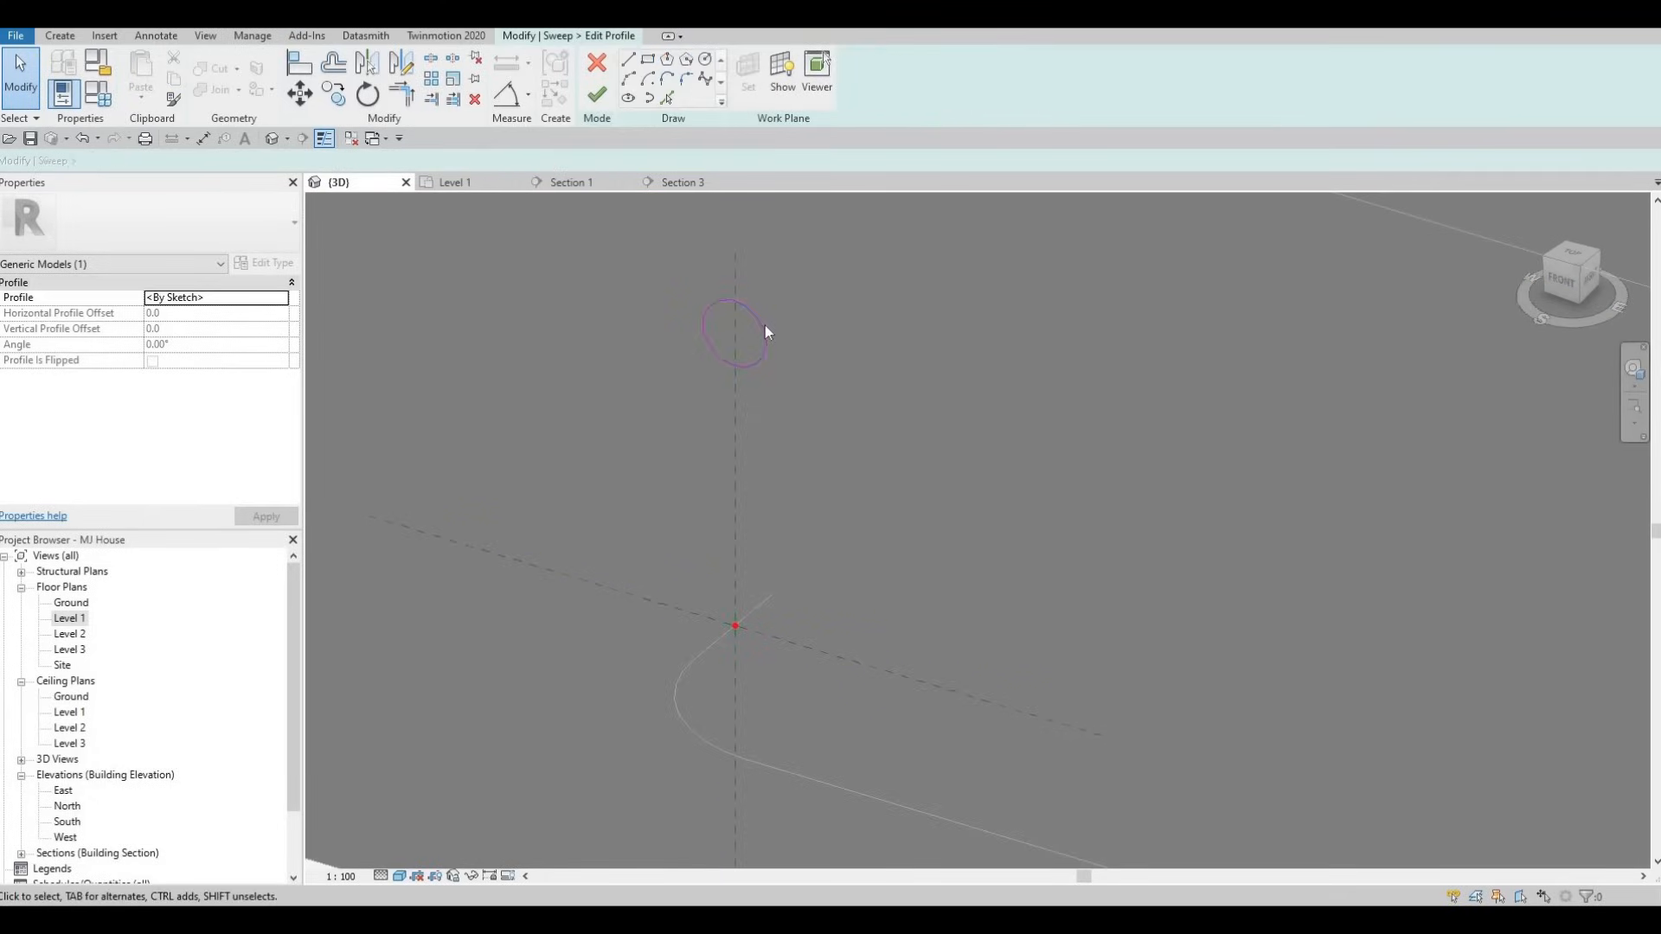
left_click(704, 332)
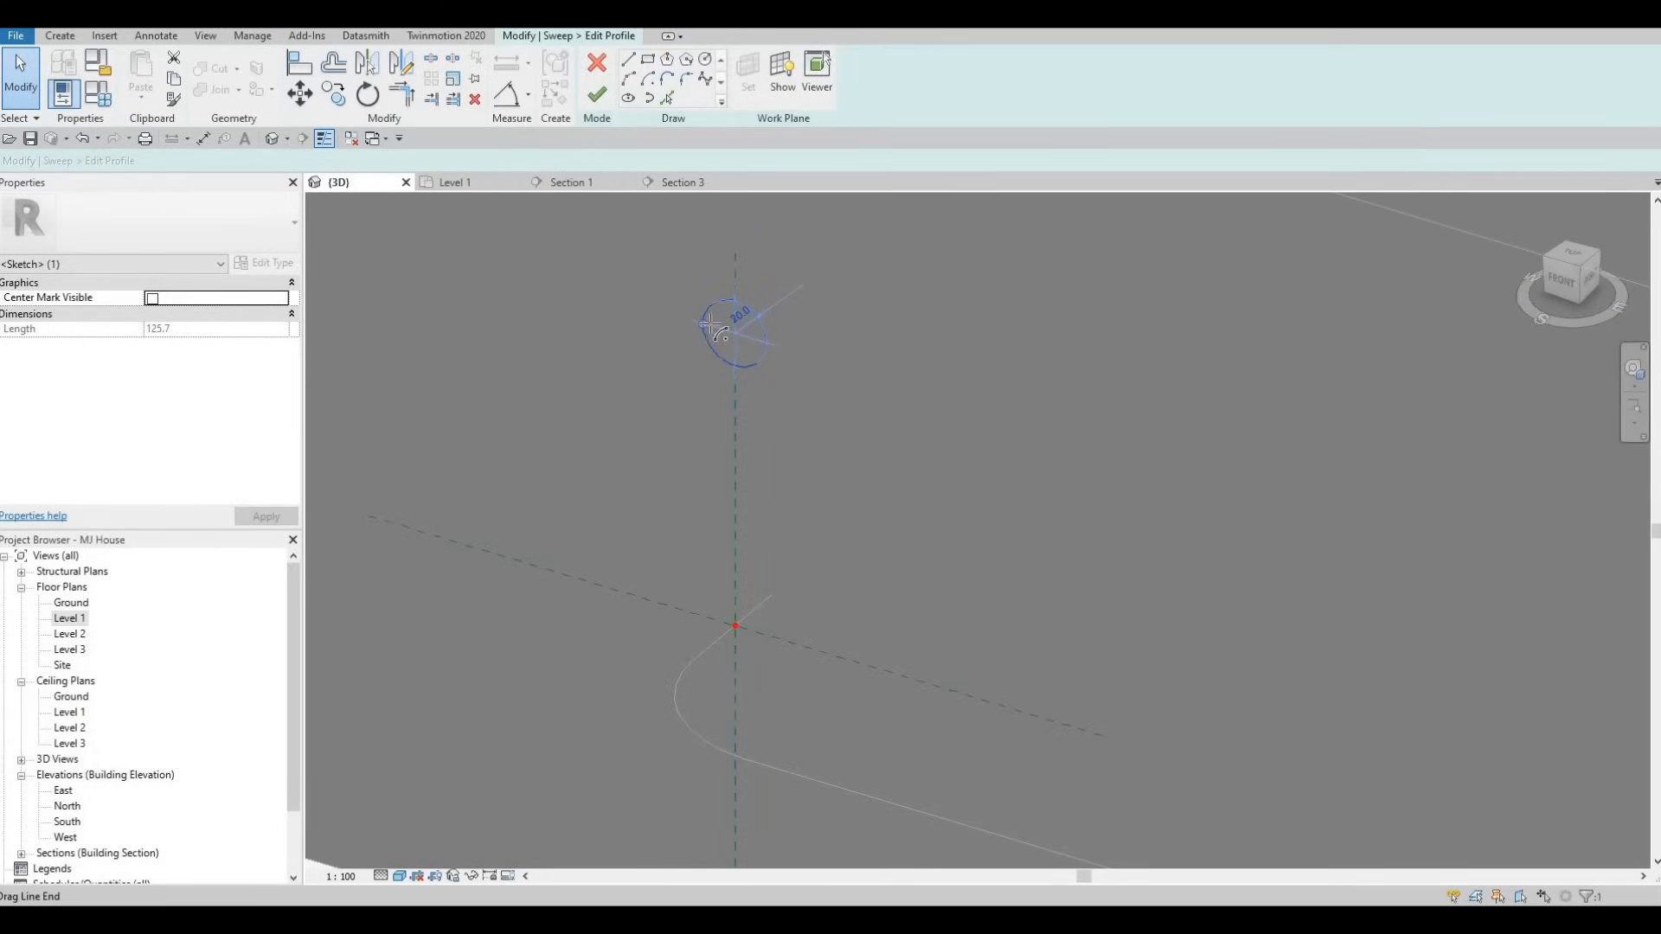
left_click_drag(703, 324, 722, 330)
left_click(597, 93)
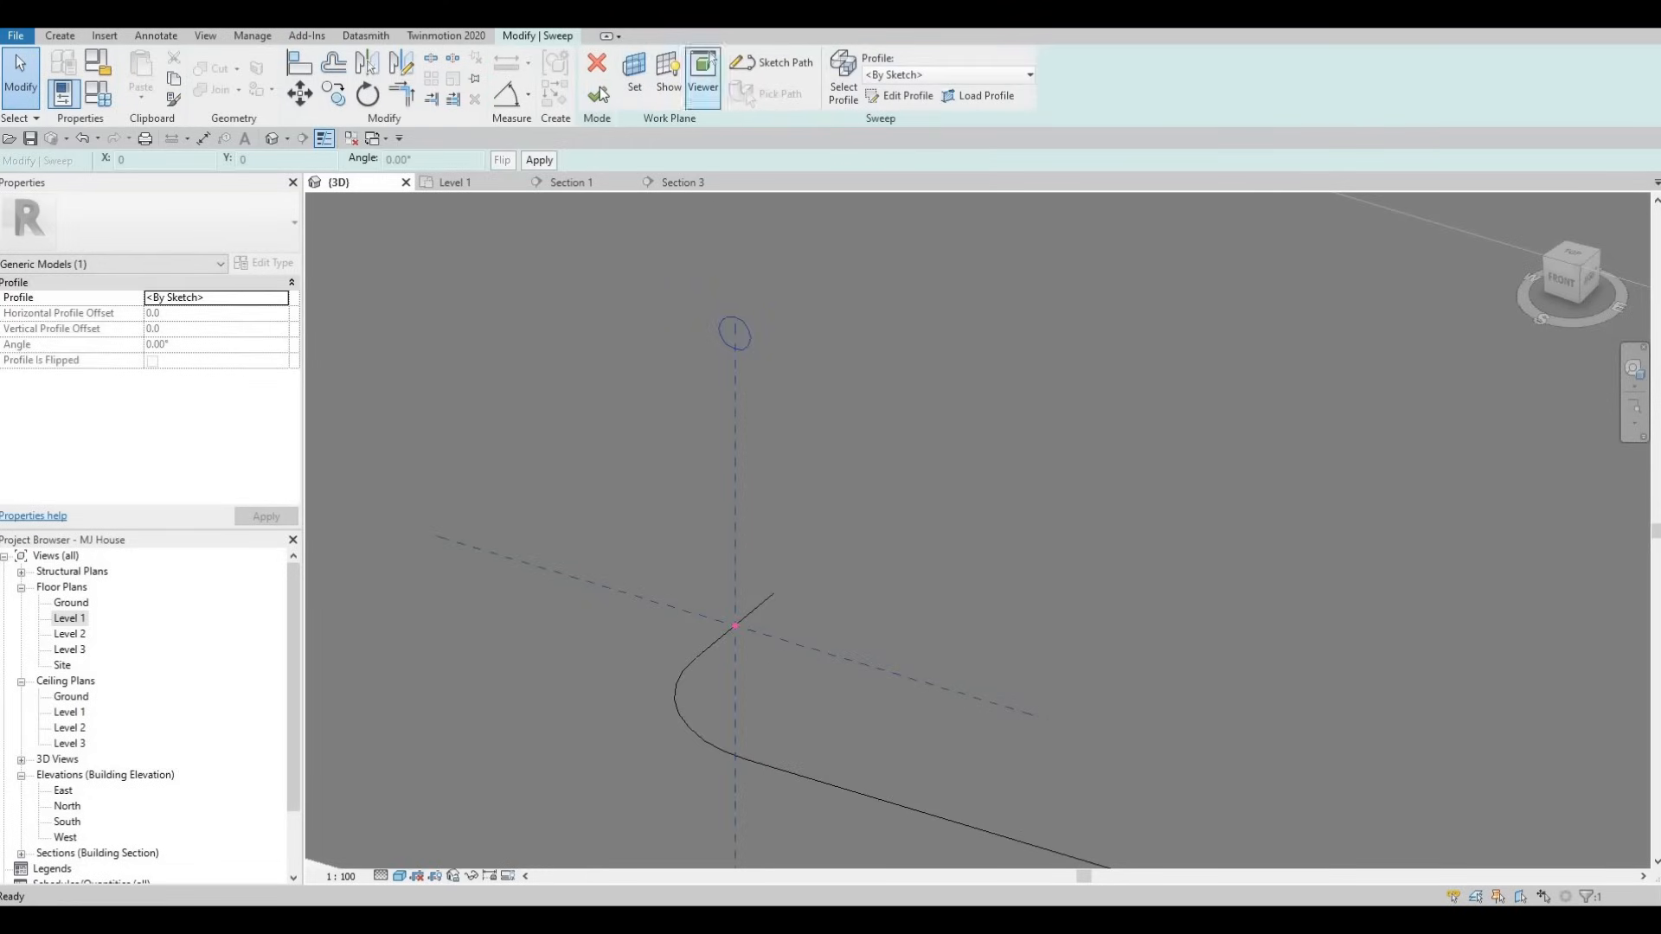
left_click(598, 91)
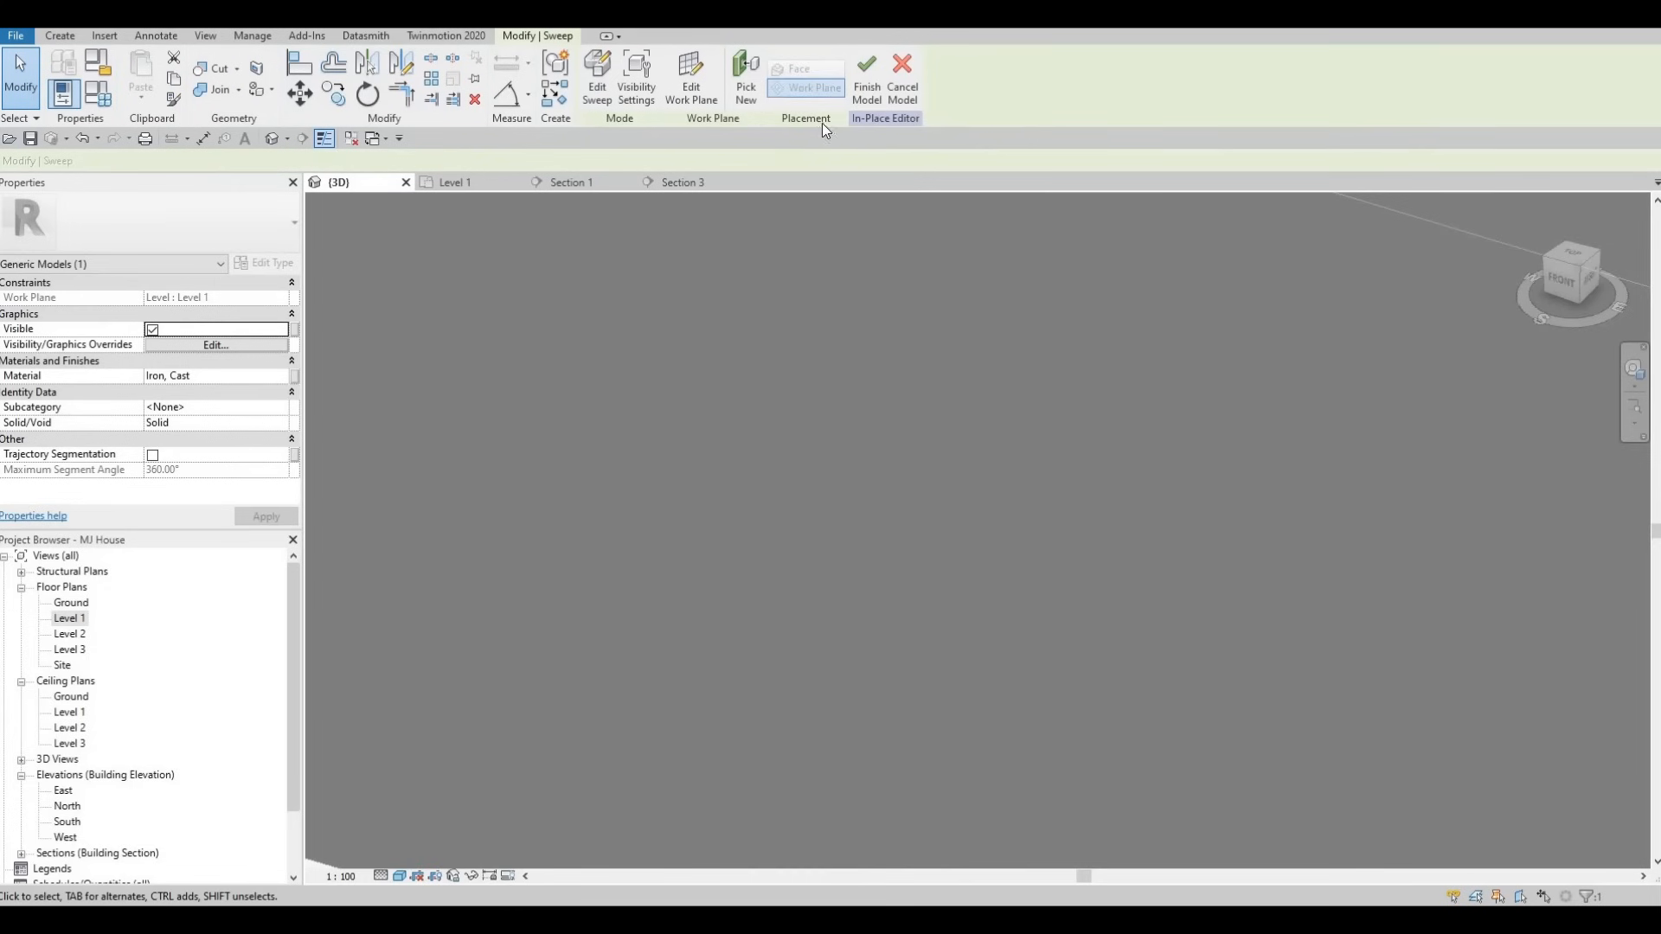
- Select the thin rail under the chair row and nudge it upward in Section 3
middle_click_drag(830, 344, 779, 490, "shift")
middle_click_drag(677, 460, 829, 465, "shift")
left_click(818, 465)
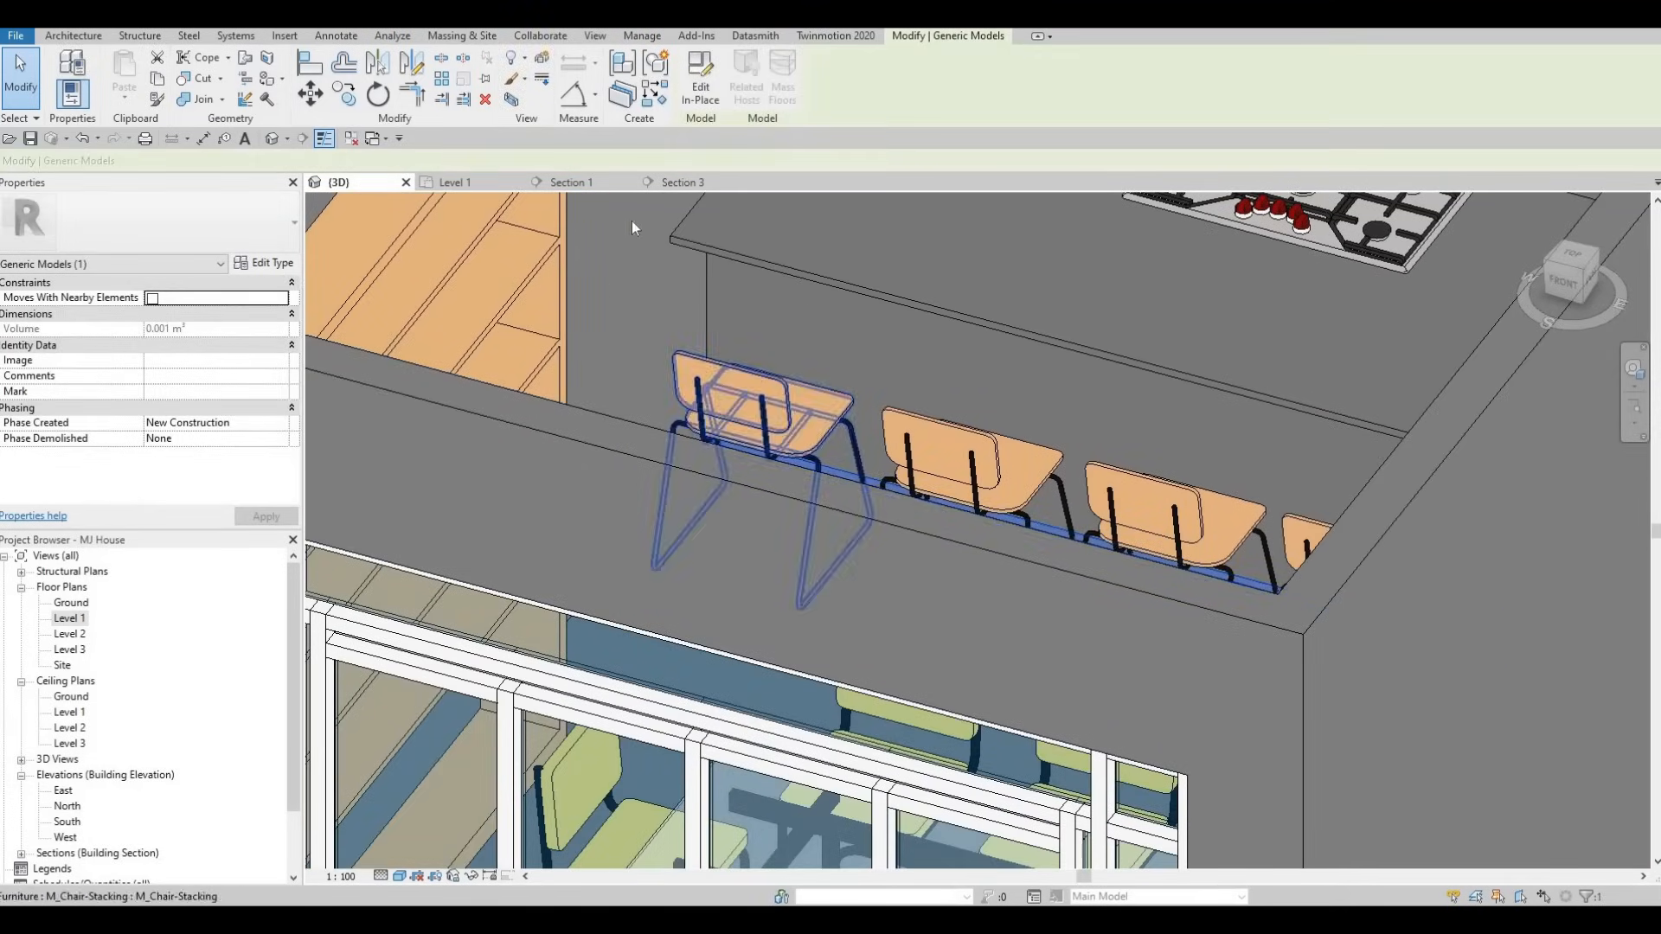
left_click(683, 182)
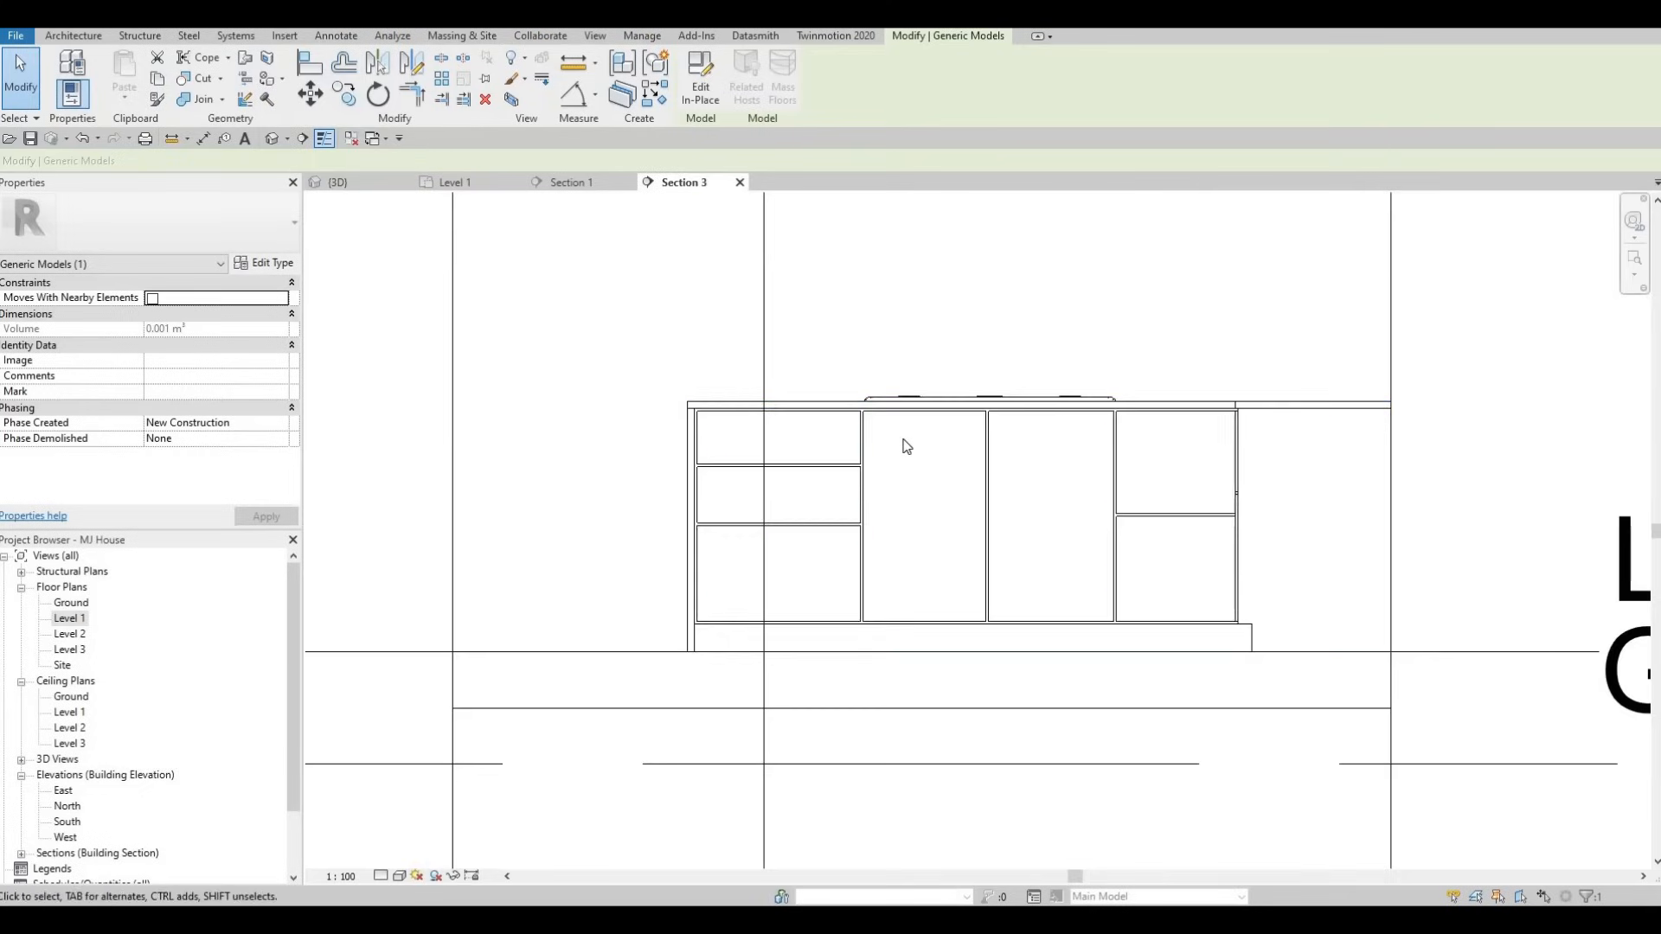
key("Up")
key("Up")
key("Up")
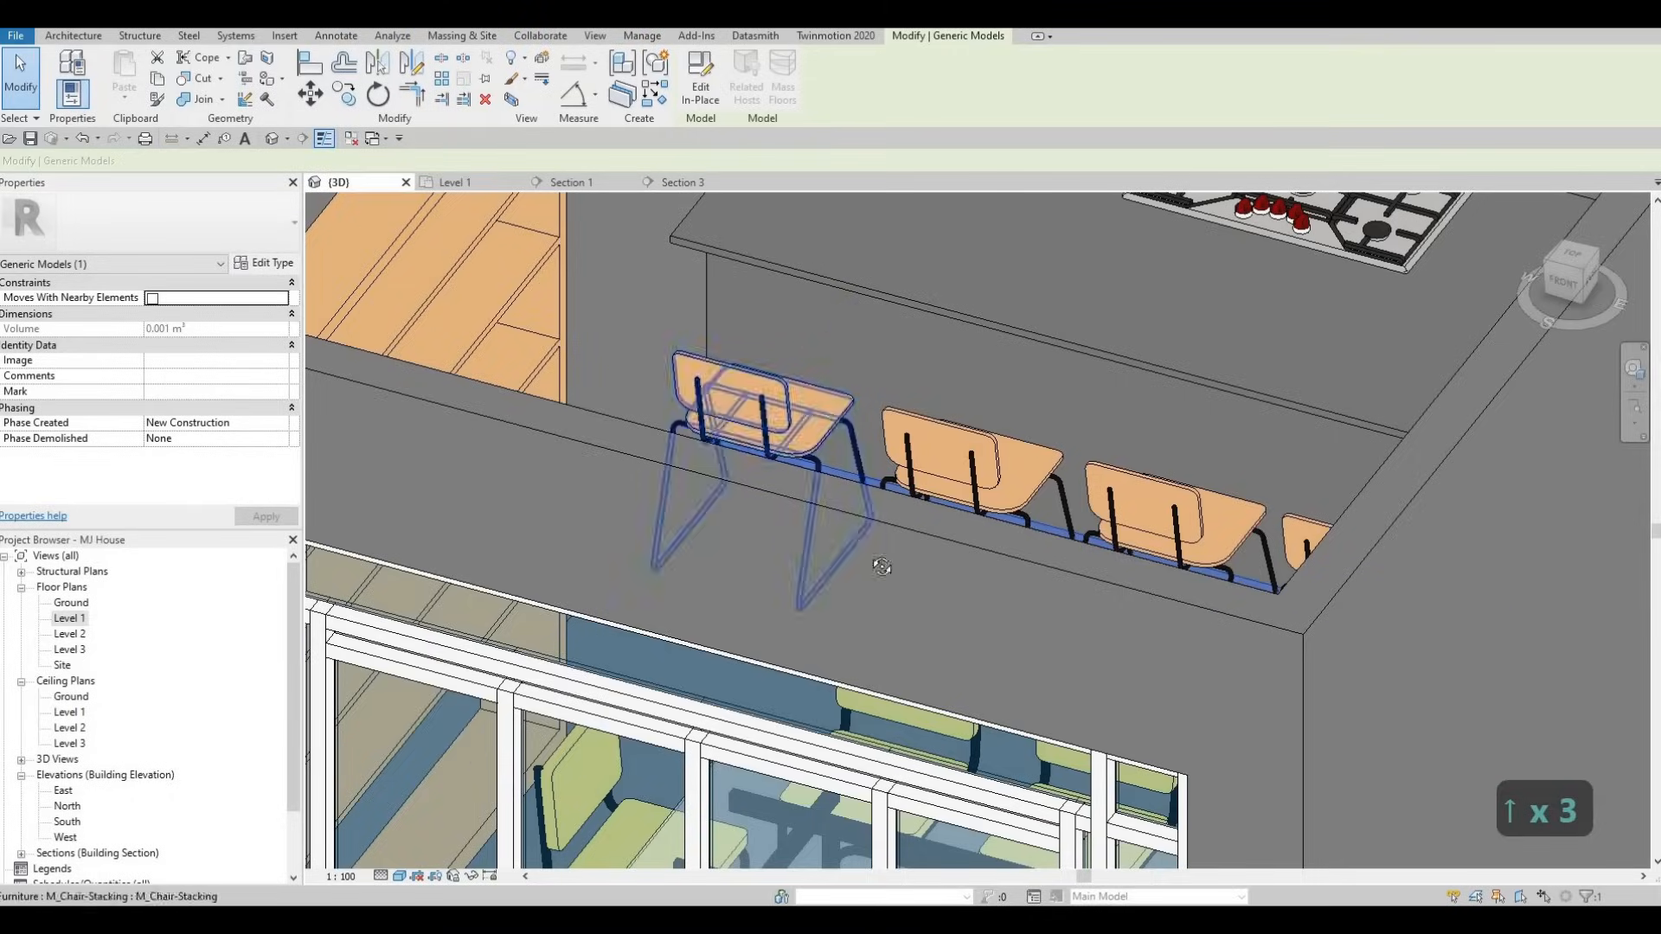
- Inspect the raised rail around the chairs in 3D, then open the Level 1 floor plan
middle_click_drag(884, 570, 967, 583, "shift")
middle_click_drag(858, 519, 1261, 415)
scroll(1263, 415, "up", 4)
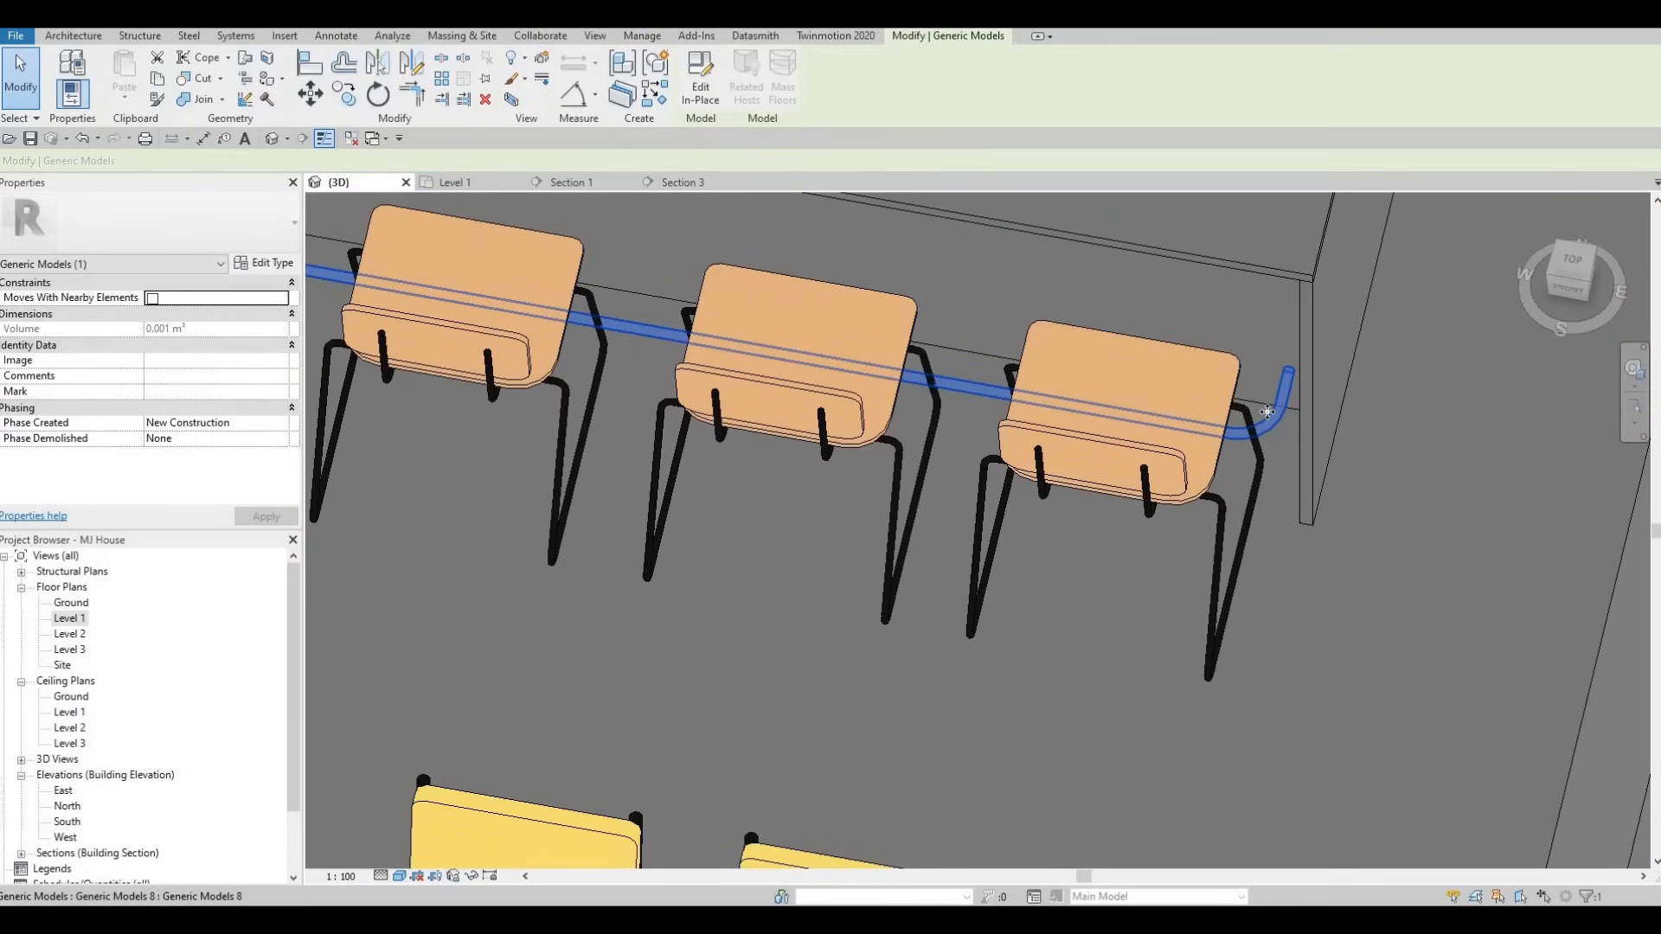
scroll(1277, 434, "up", 2)
key("Escape")
key("Escape")
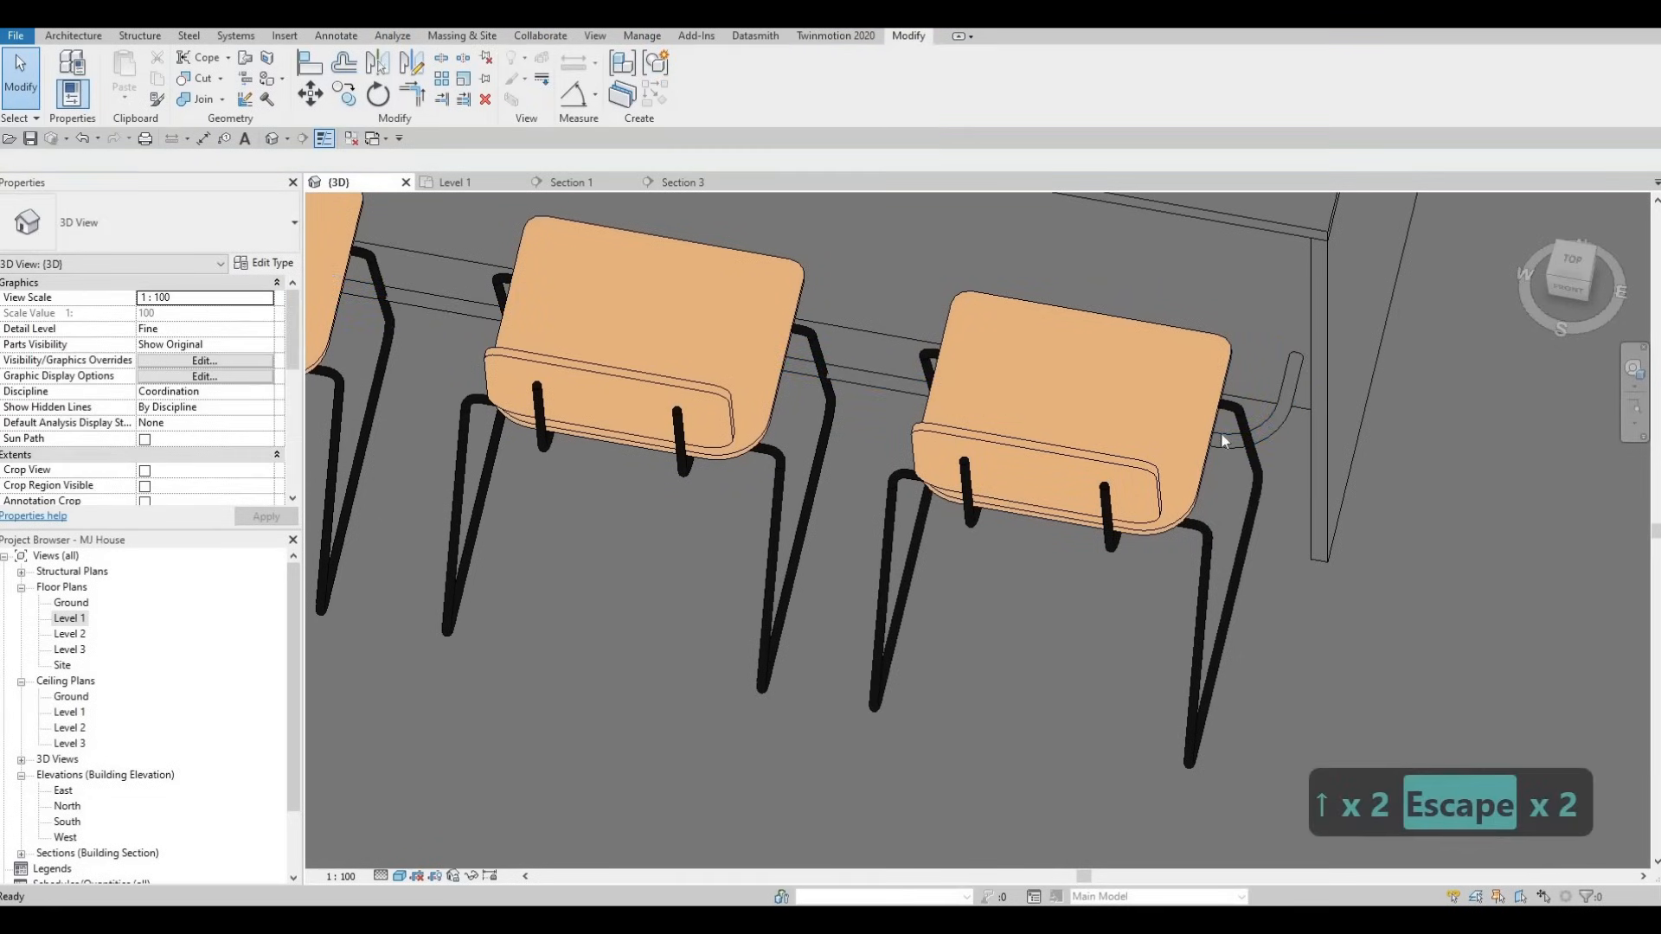
left_click(1223, 440)
left_click(451, 182)
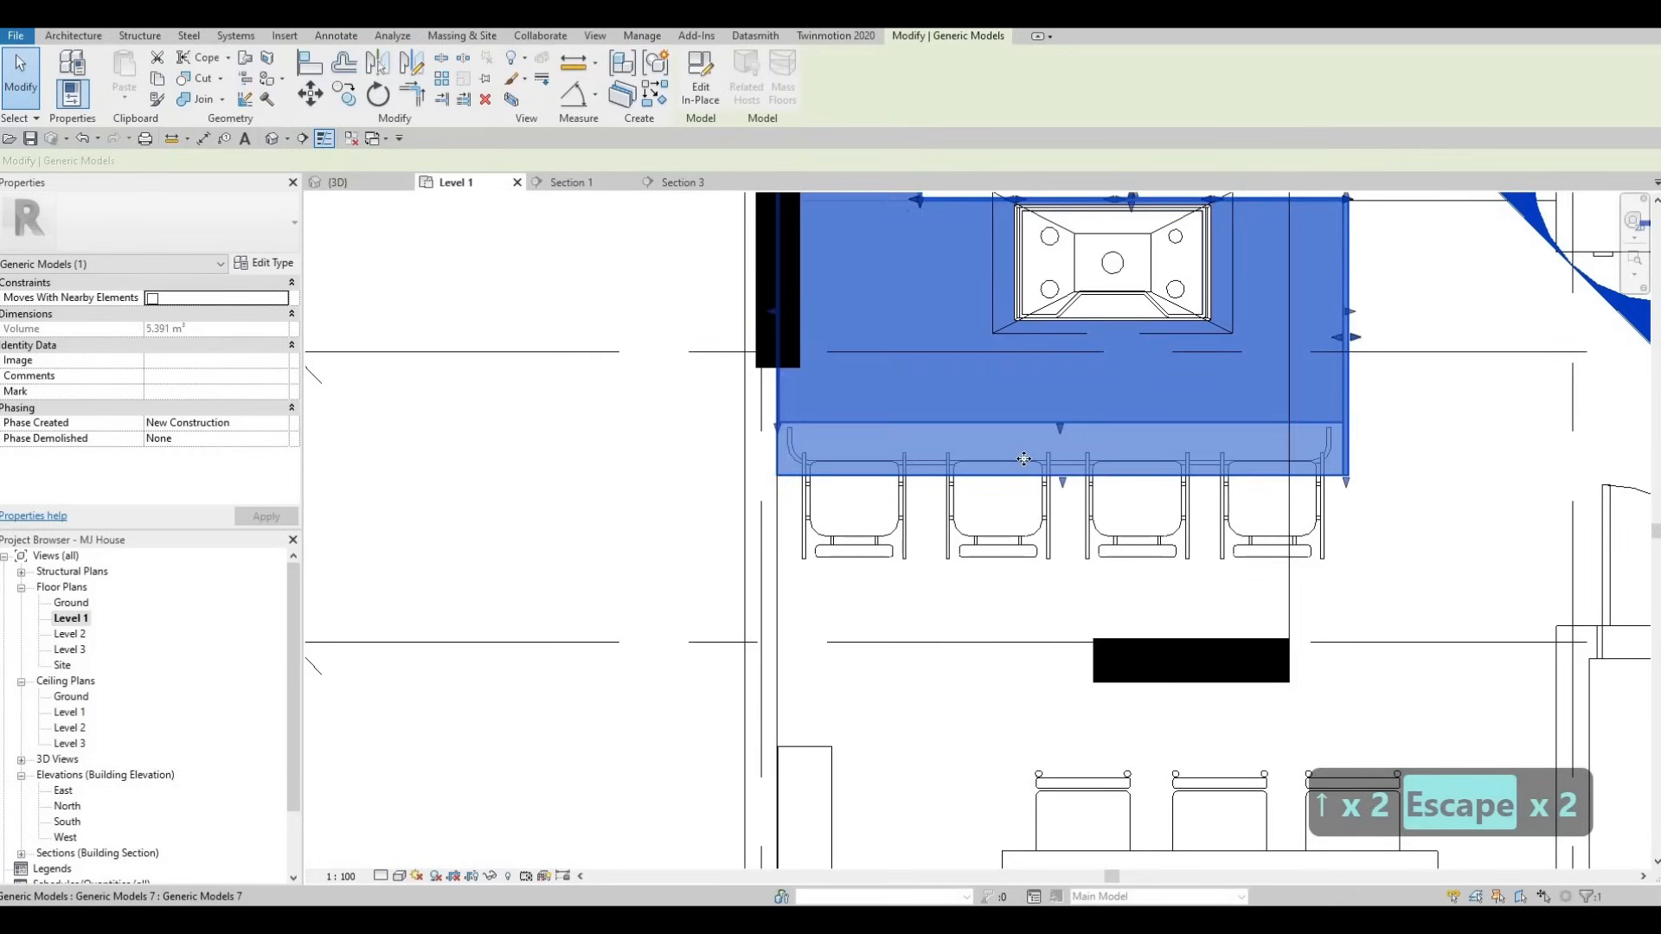
scroll(1023, 459, "up", 1)
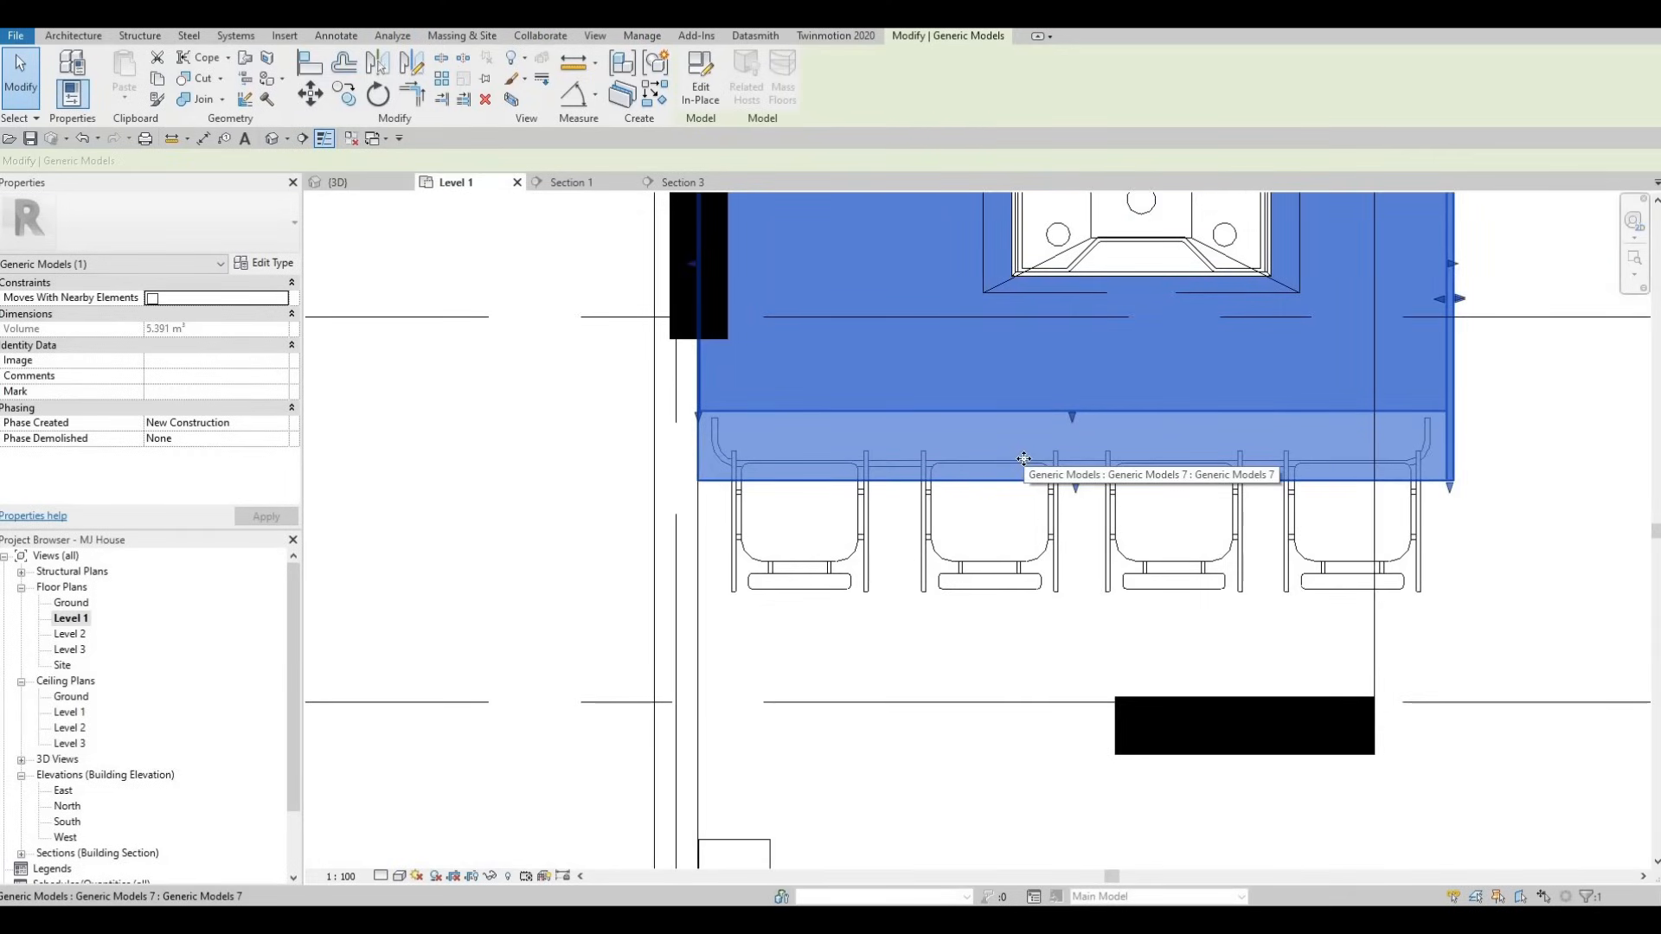
key("ctrl+z")
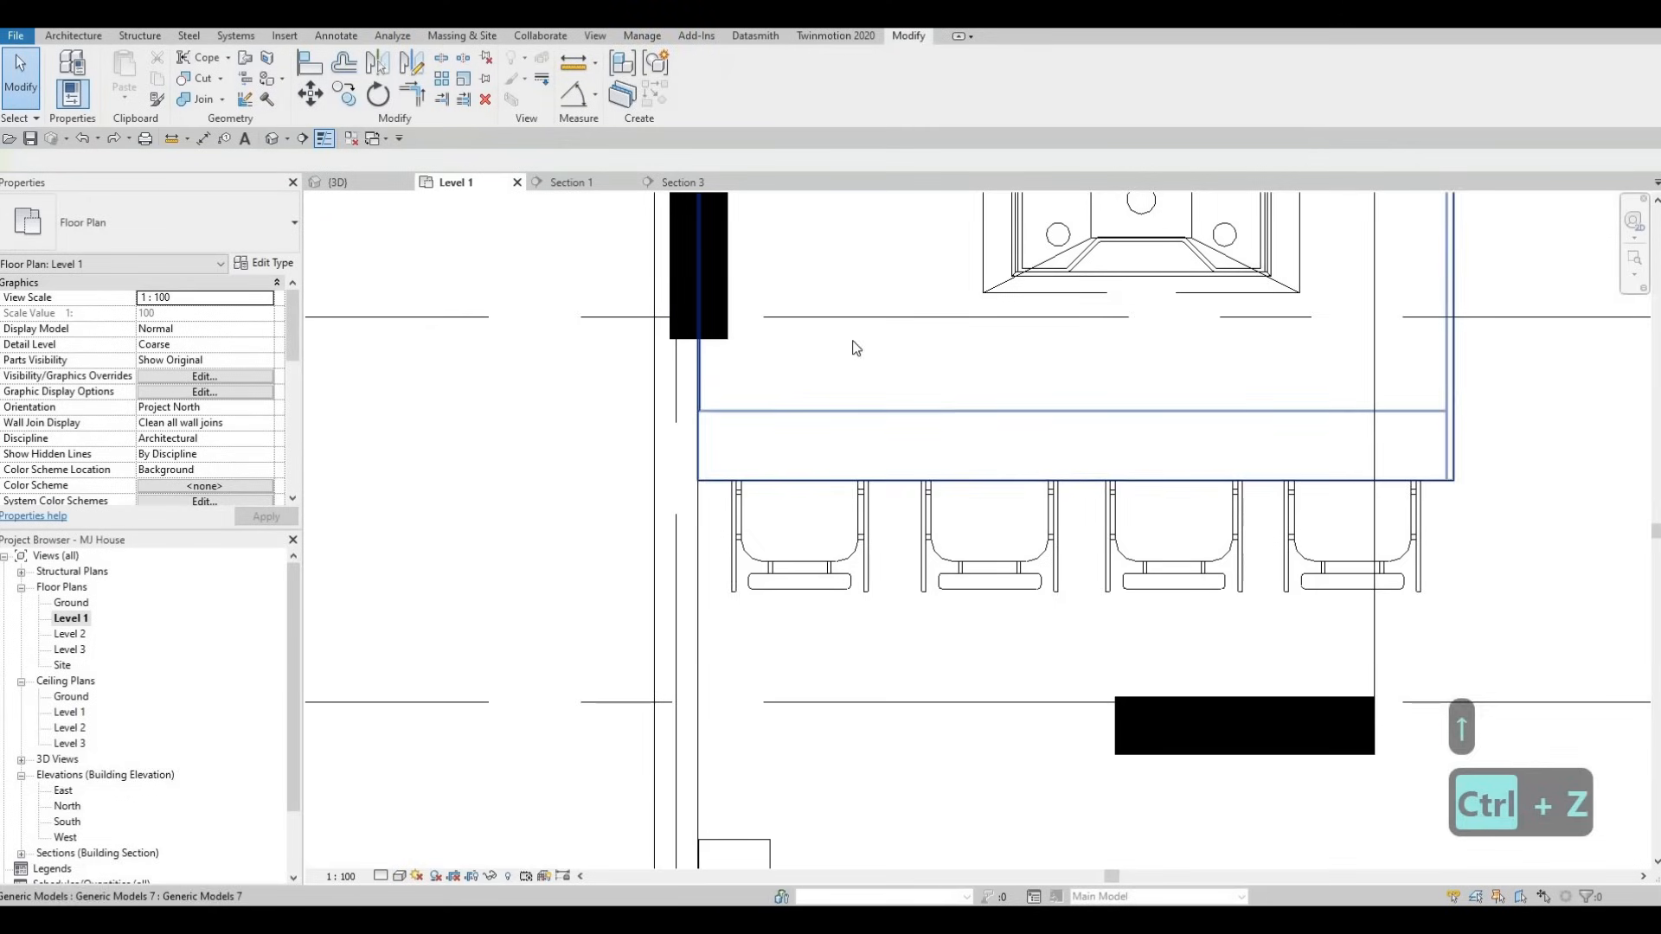
key("ctrl+z")
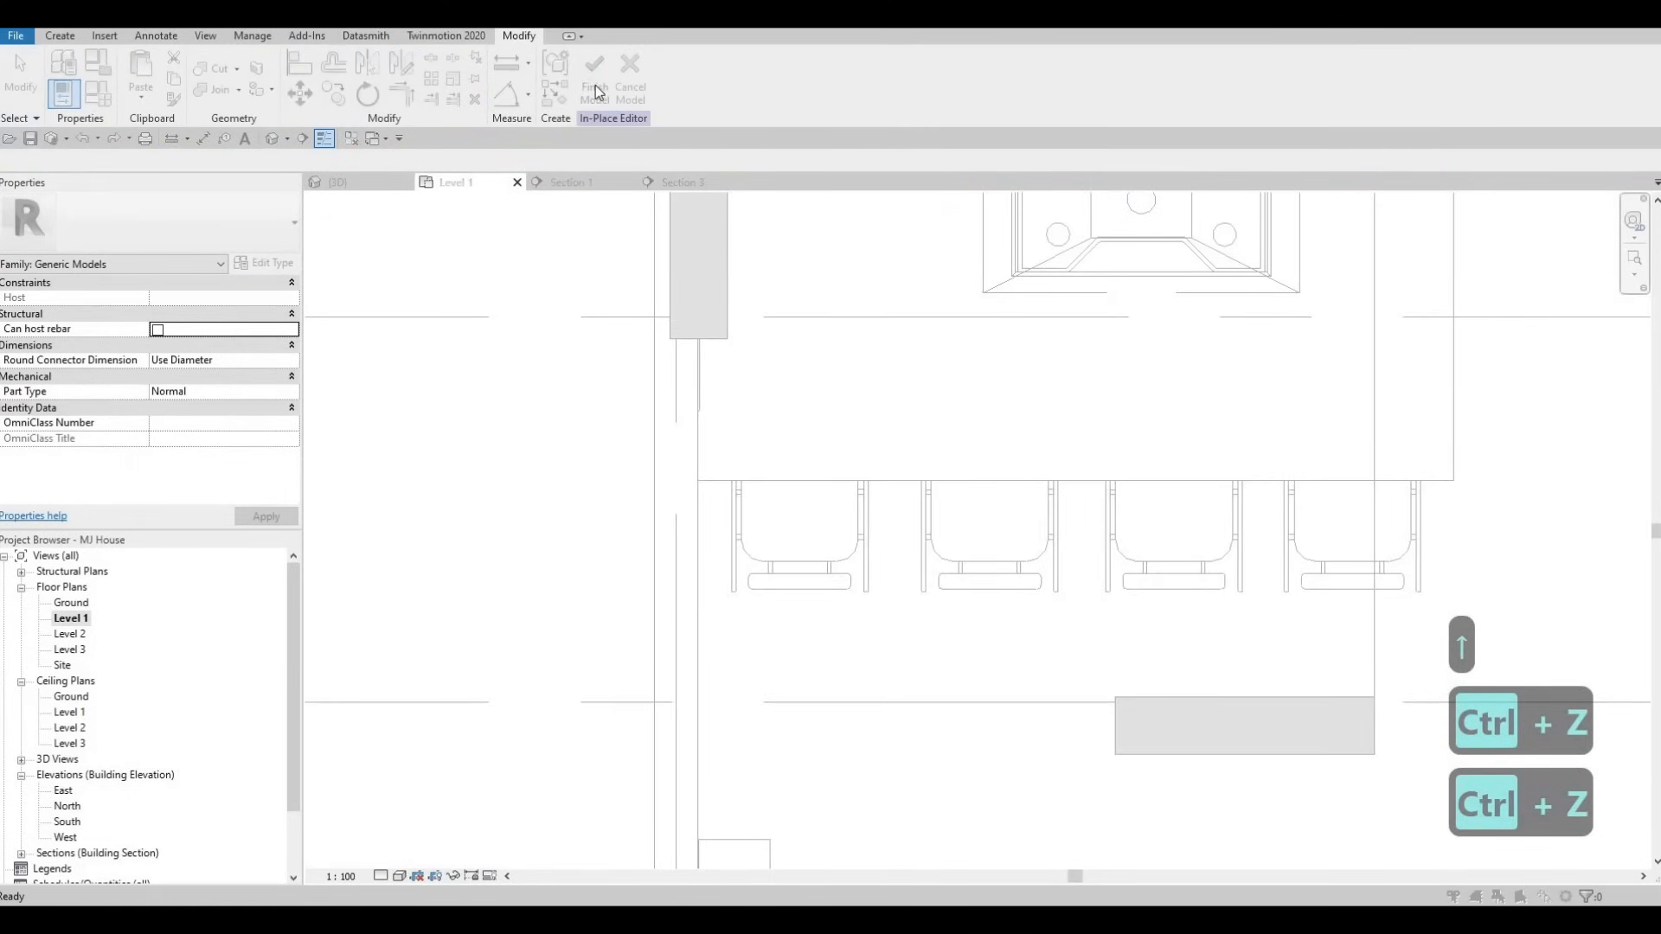
left_click(595, 93)
key("Escape")
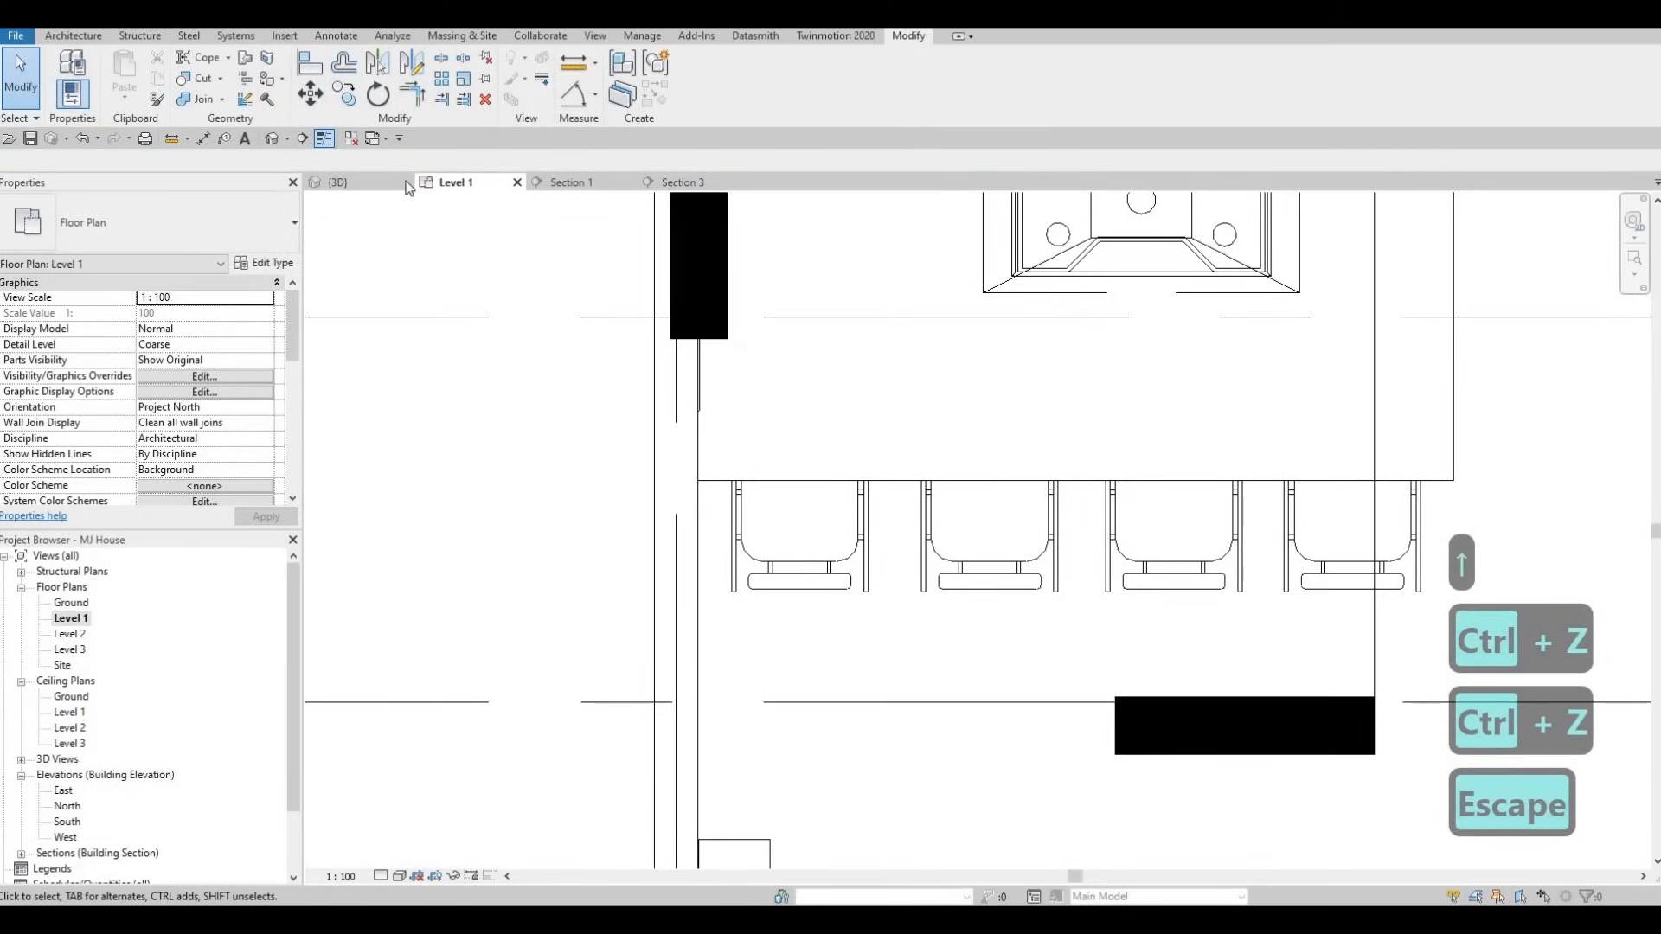
left_click(377, 189)
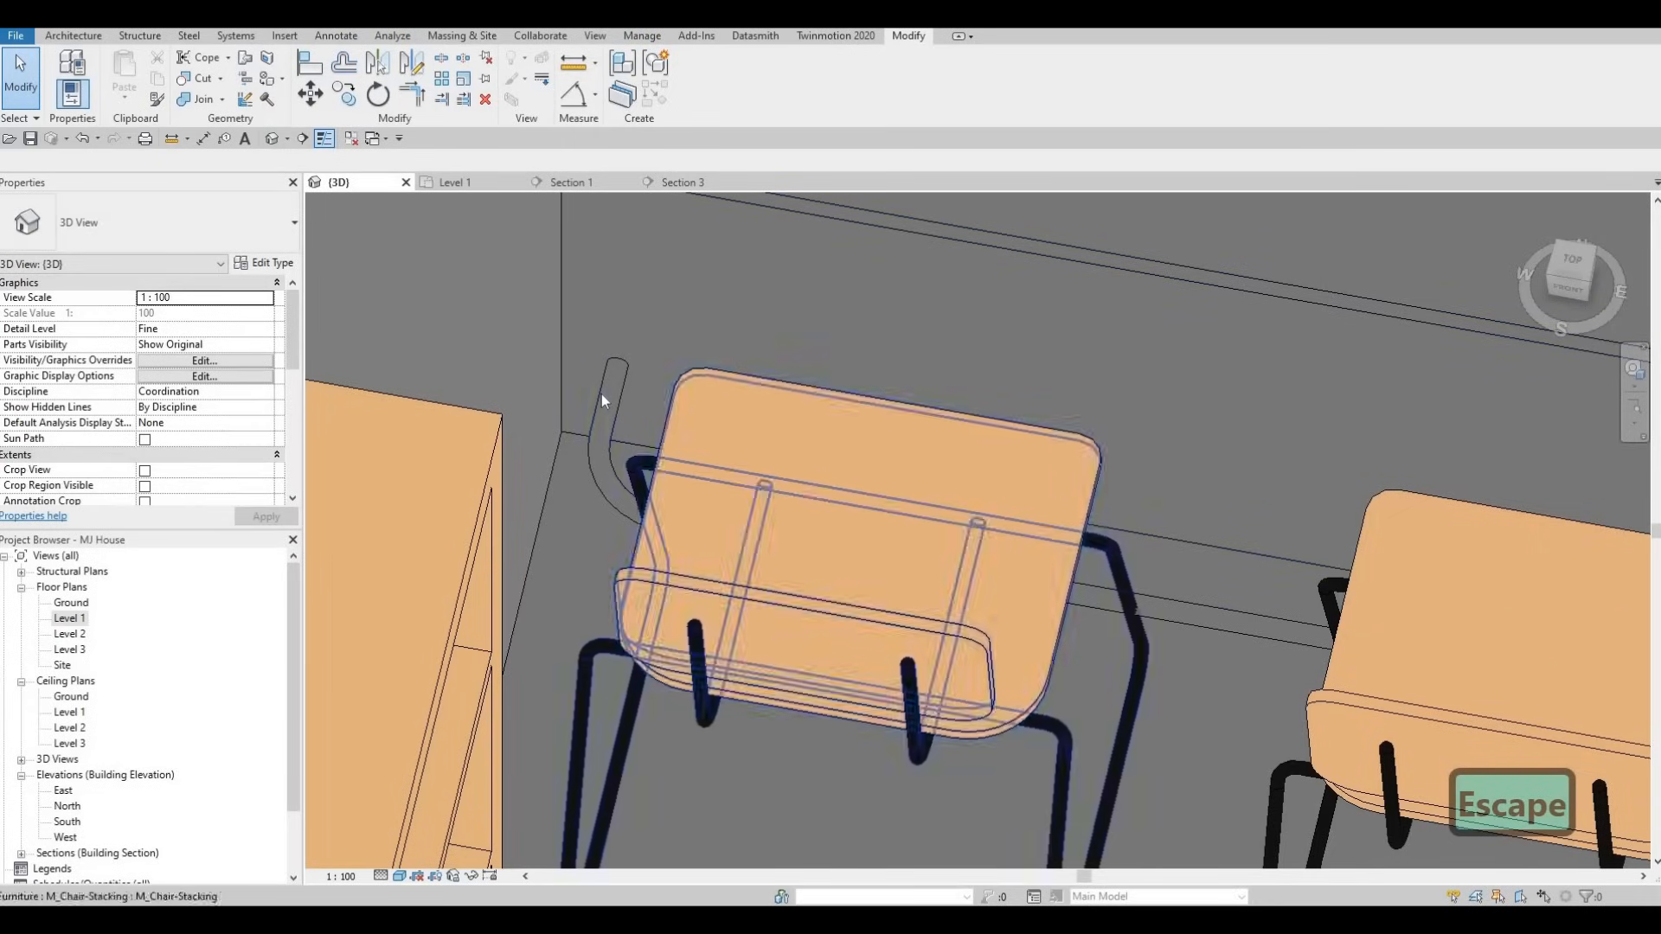
left_click(605, 394)
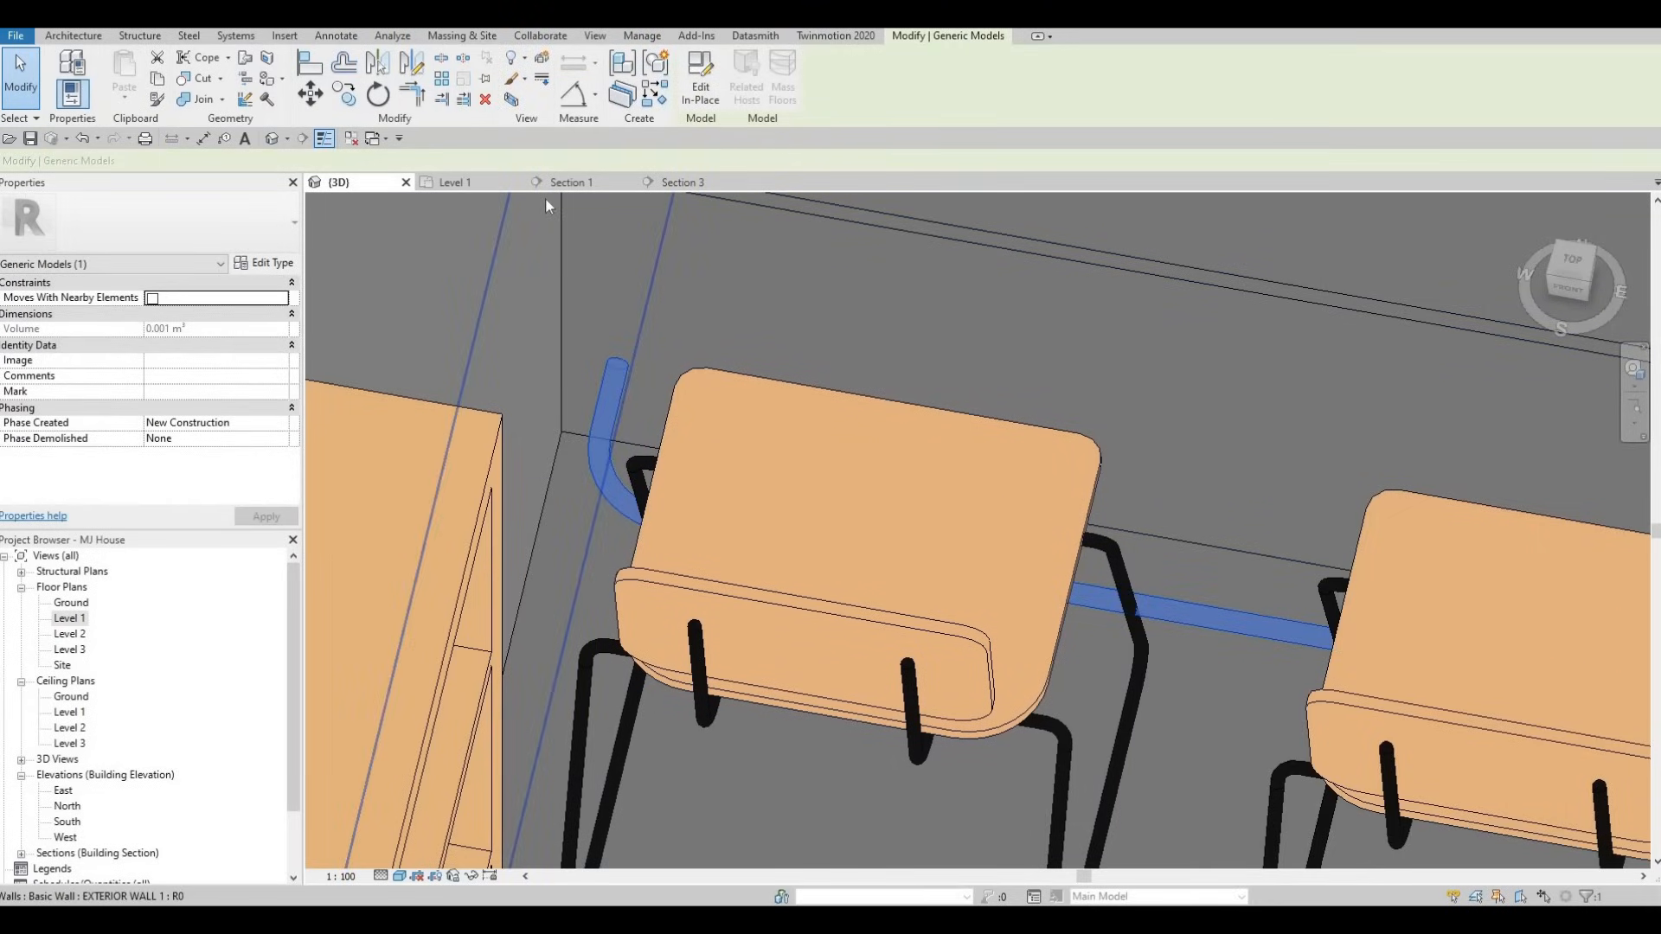
left_click(464, 184)
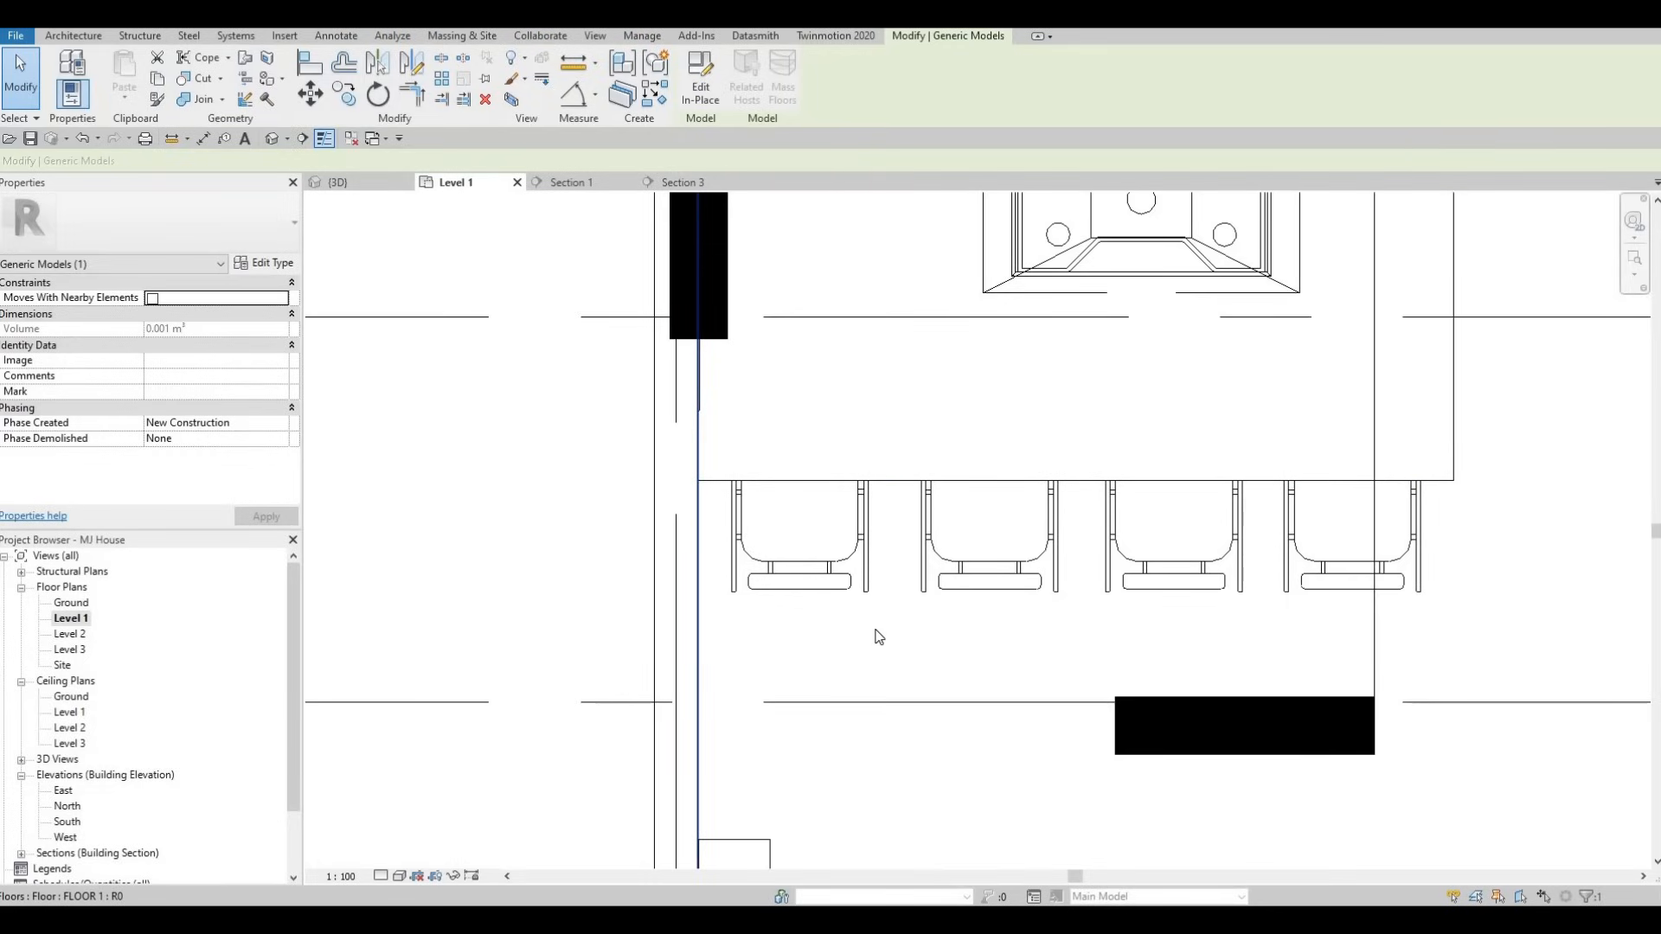
key("Up")
key("Up")
key("Up")
left_click(865, 481)
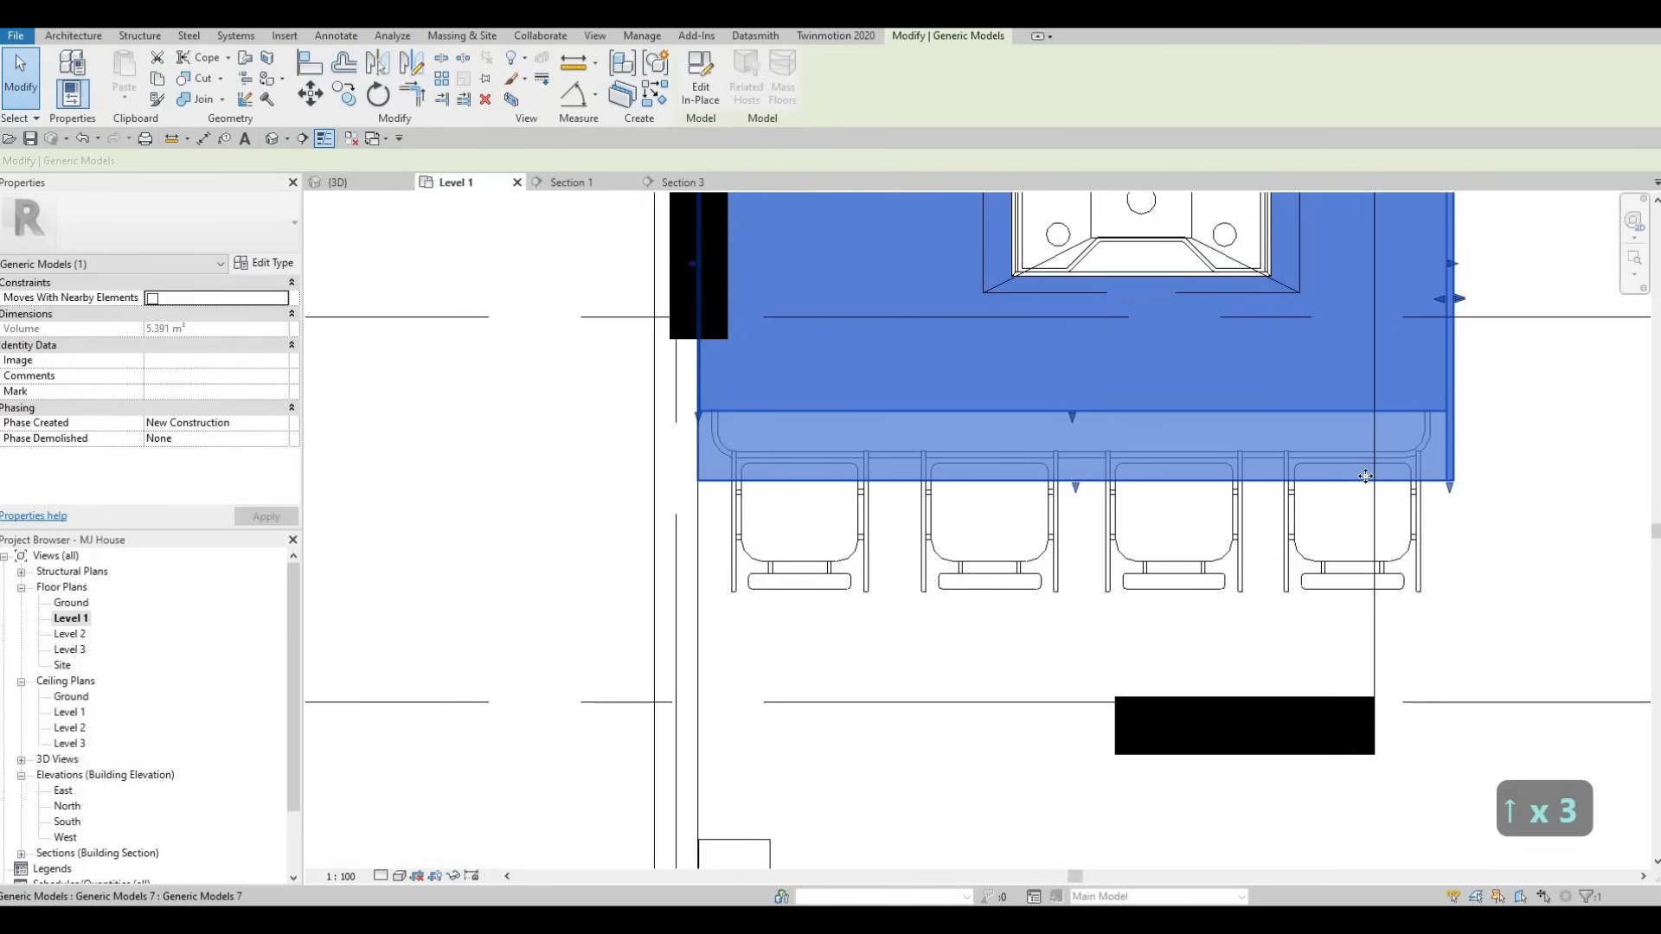
key("Escape")
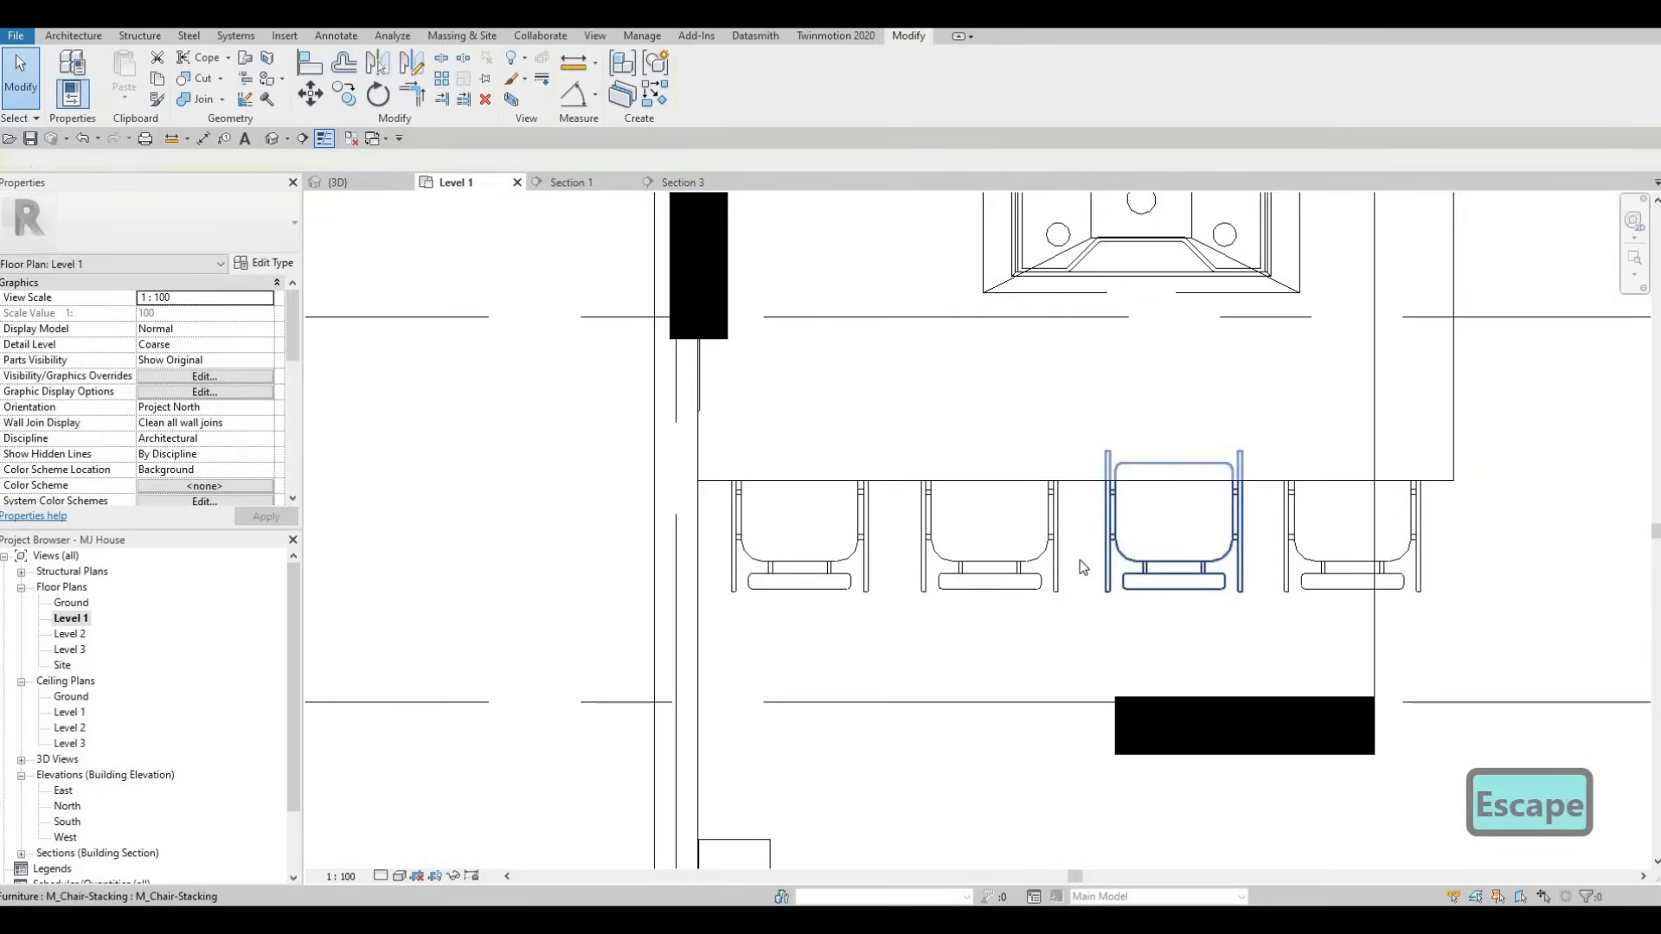
- Zoom out and pan the Level 1 plan to show grids D through G
scroll(1172, 558, "down", 1)
scroll(1169, 558, "down", 6)
middle_click_drag(1234, 552, 1078, 508)
scroll(1079, 507, "down", 3)
middle_click_drag(1280, 512, 1069, 470)
scroll(1079, 474, "down", 1)
middle_click_drag(1150, 549, 1164, 578)
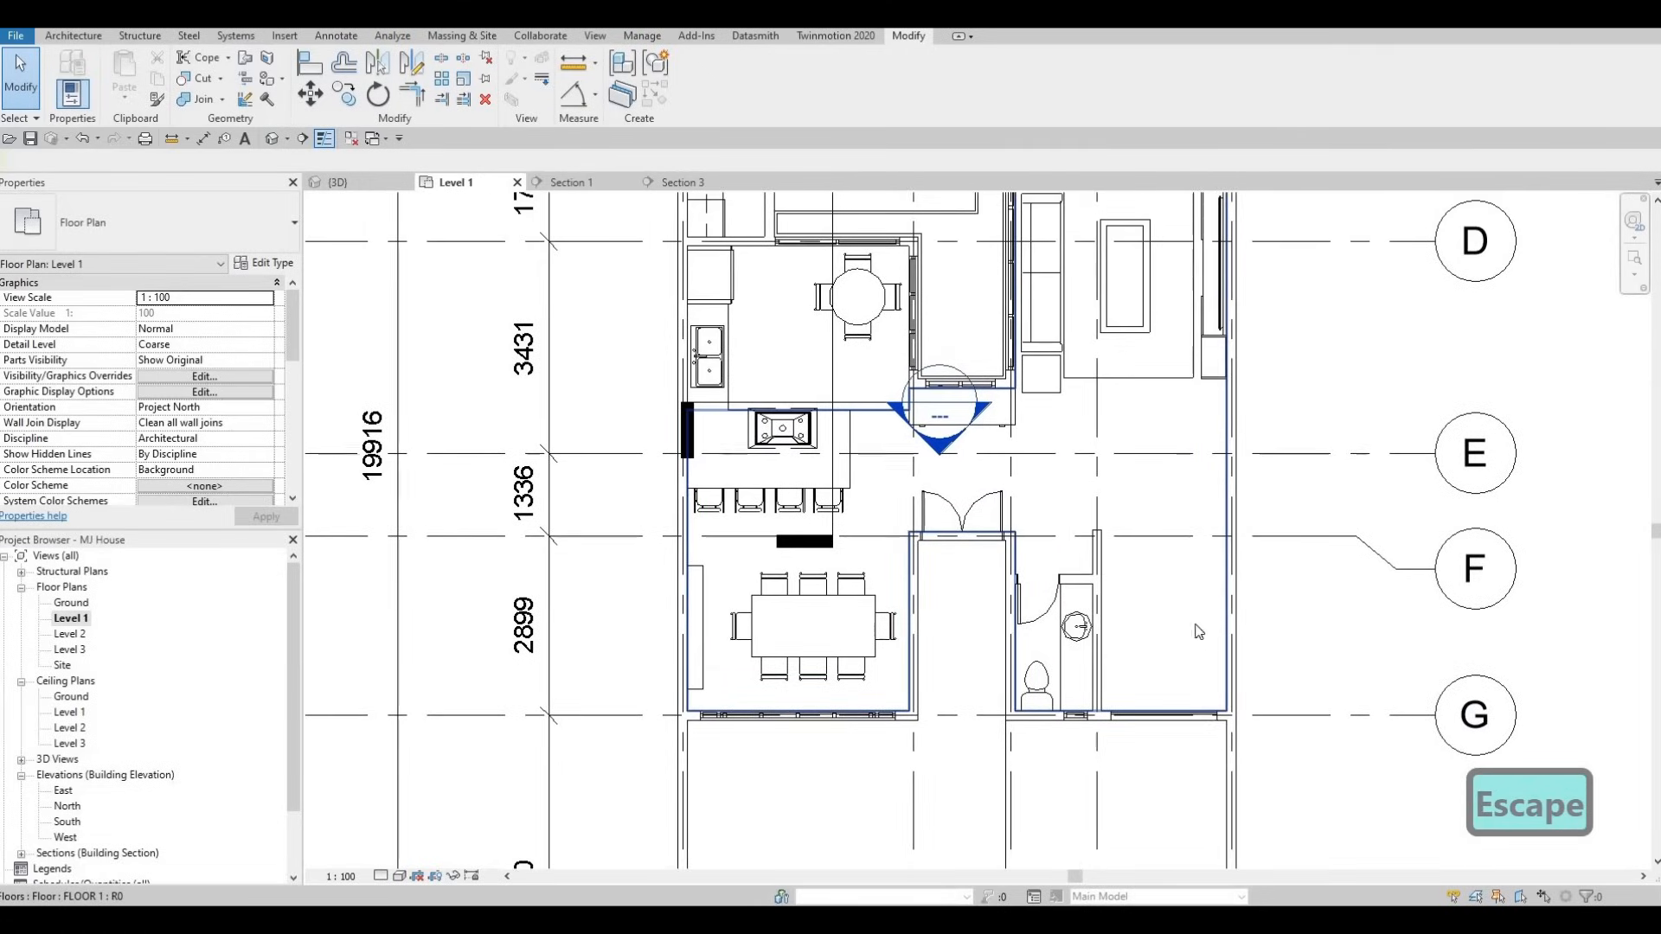
scroll(671, 266, "down", 1)
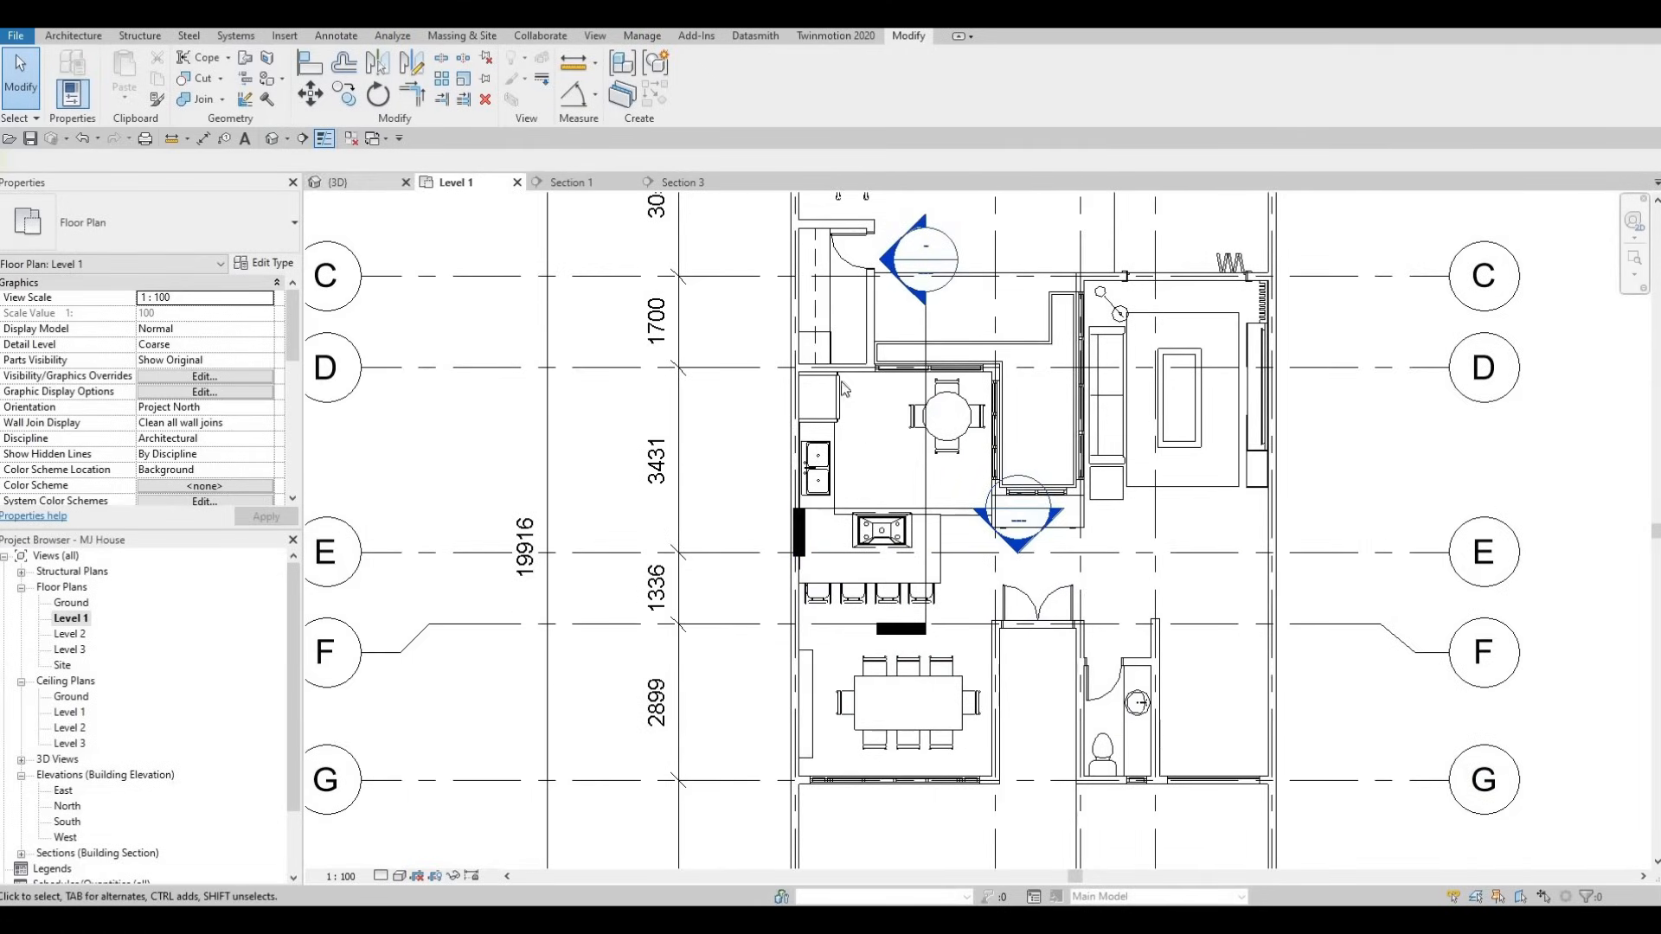
- Orbit the 3D house interior, then return to the Level 1 floor plan
left_click(339, 181)
scroll(808, 384, "down", 6)
mouse_move(934, 428)
middle_mouse_down("shift")
mouse_move(813, 434)
mouse_move(689, 328)
mouse_move(911, 311)
mouse_move(904, 340)
mouse_move(953, 401)
mouse_move(1279, 416)
mouse_move(799, 375)
mouse_move(737, 454)
mouse_move(54, 629)
mouse_move(99, 626)
middle_mouse_up("shift")
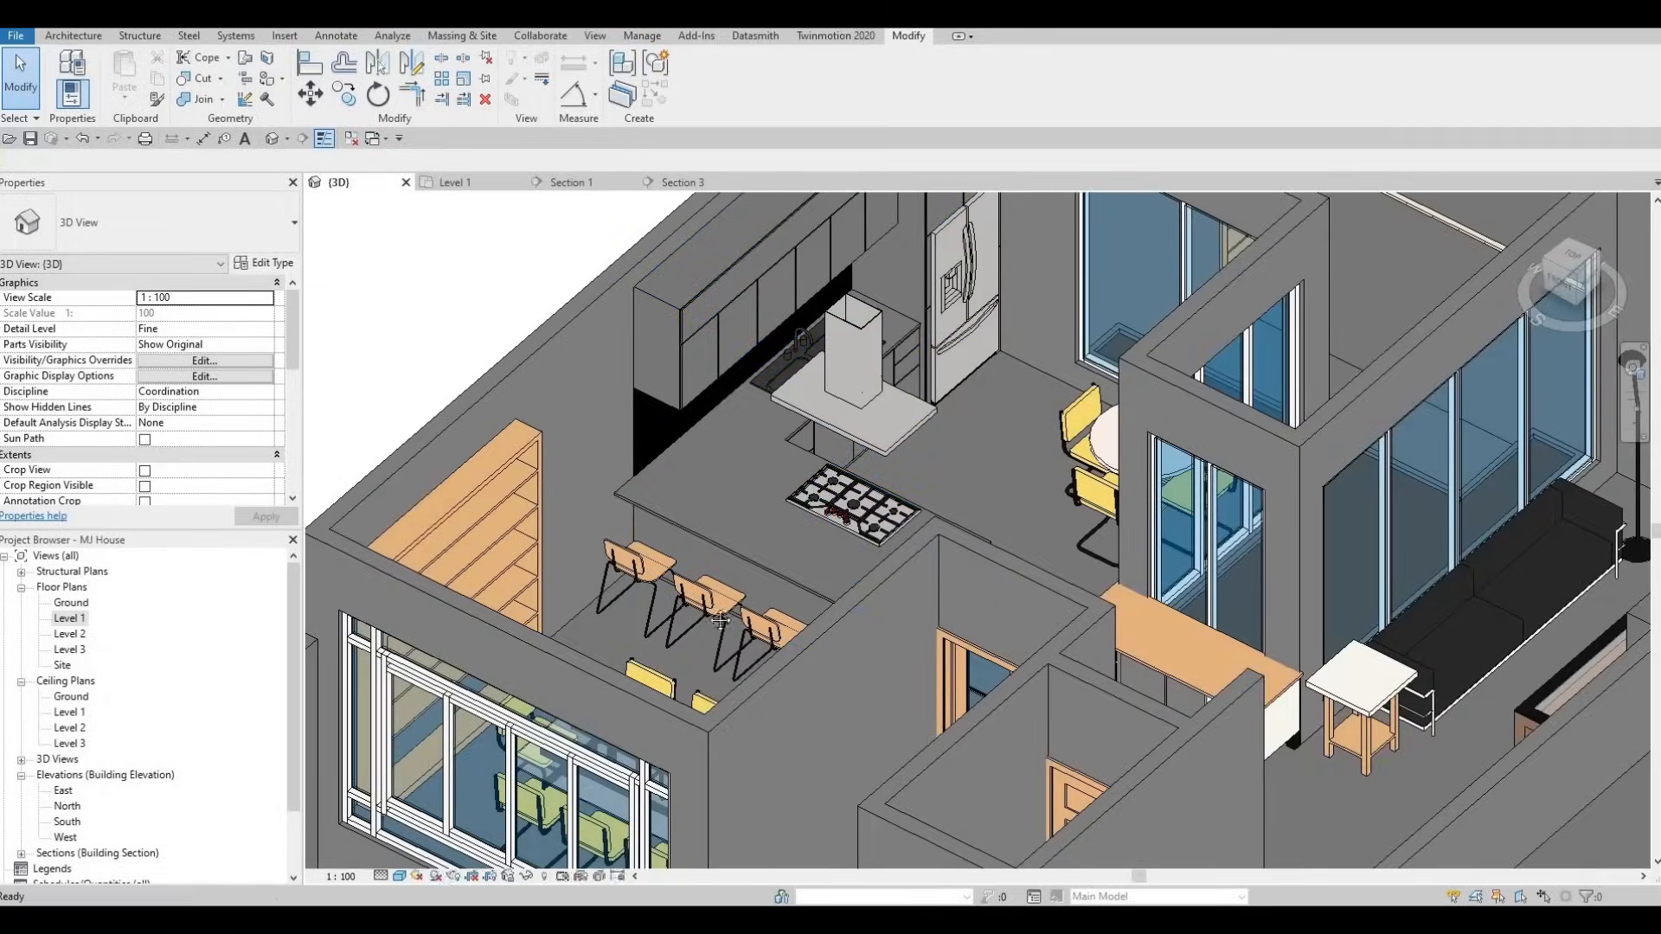
double_click(70, 619)
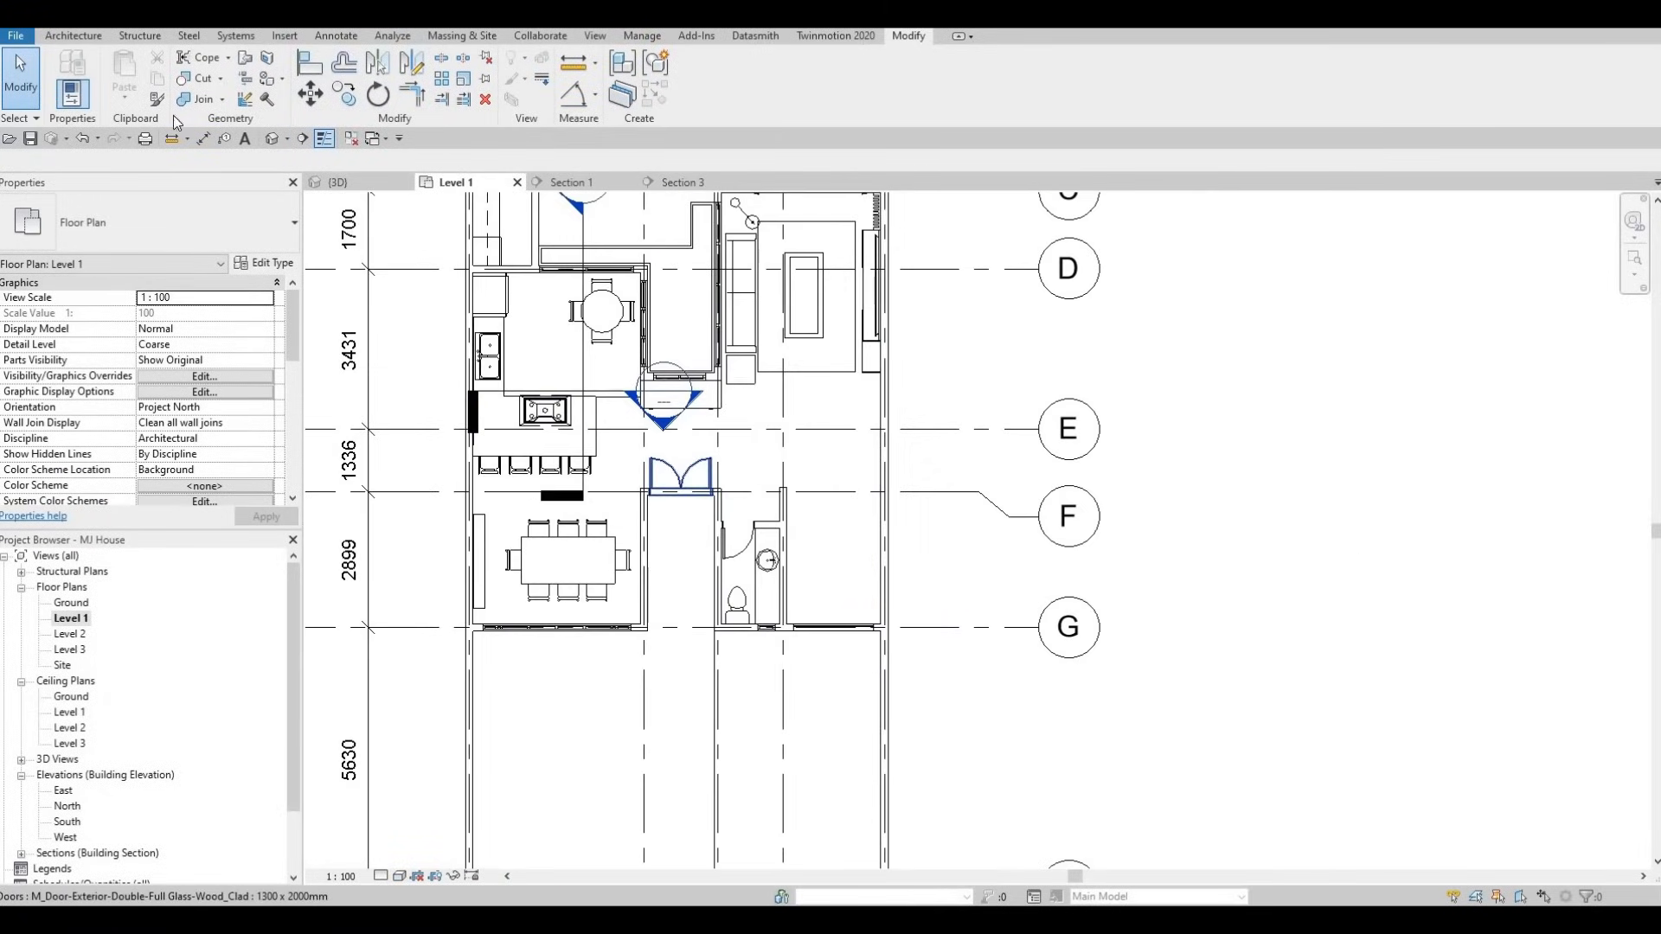
- Start a new stair from the Architecture tab and set Desired Number of Risers to 14
left_click(78, 36)
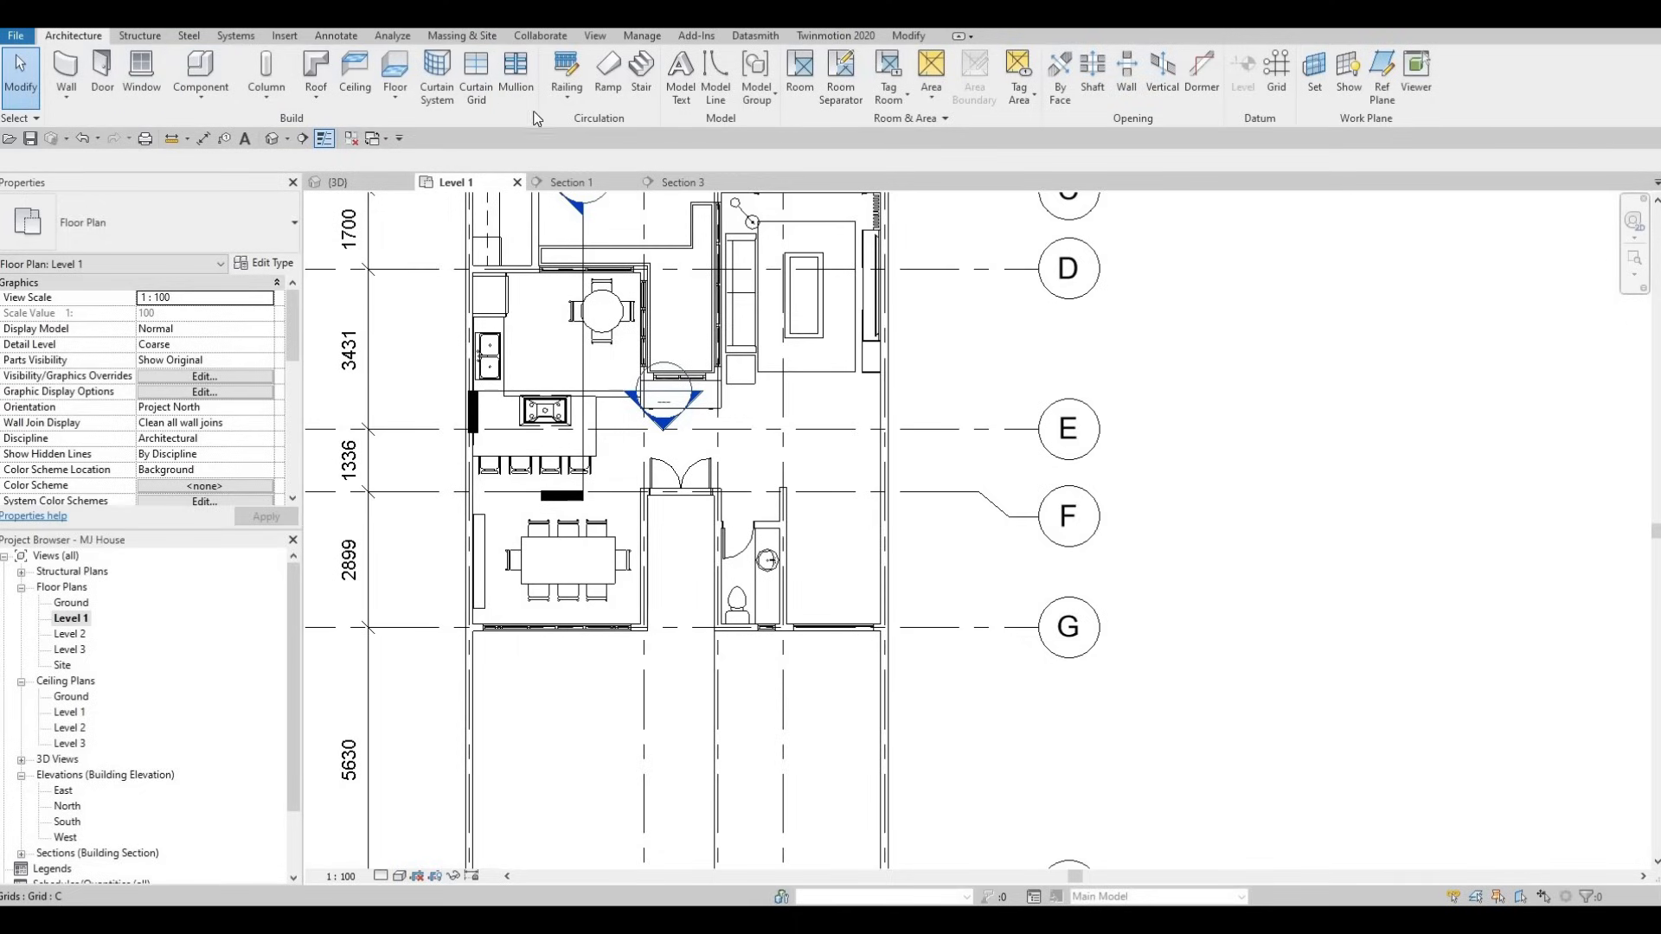
left_click(639, 76)
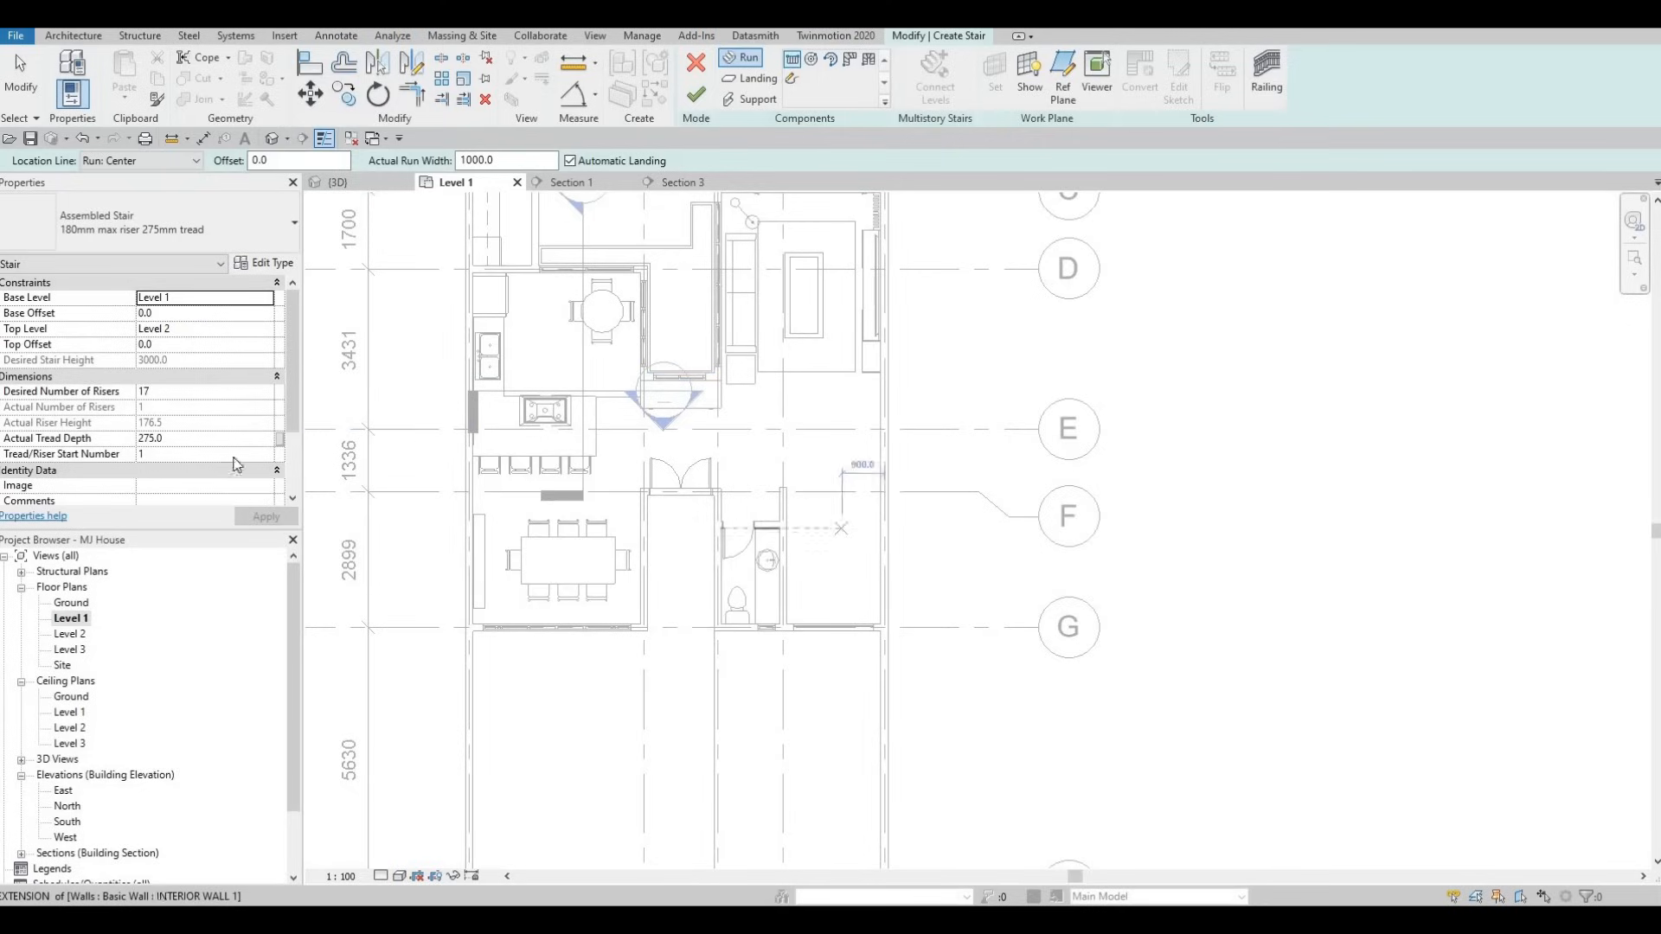
left_click(208, 397)
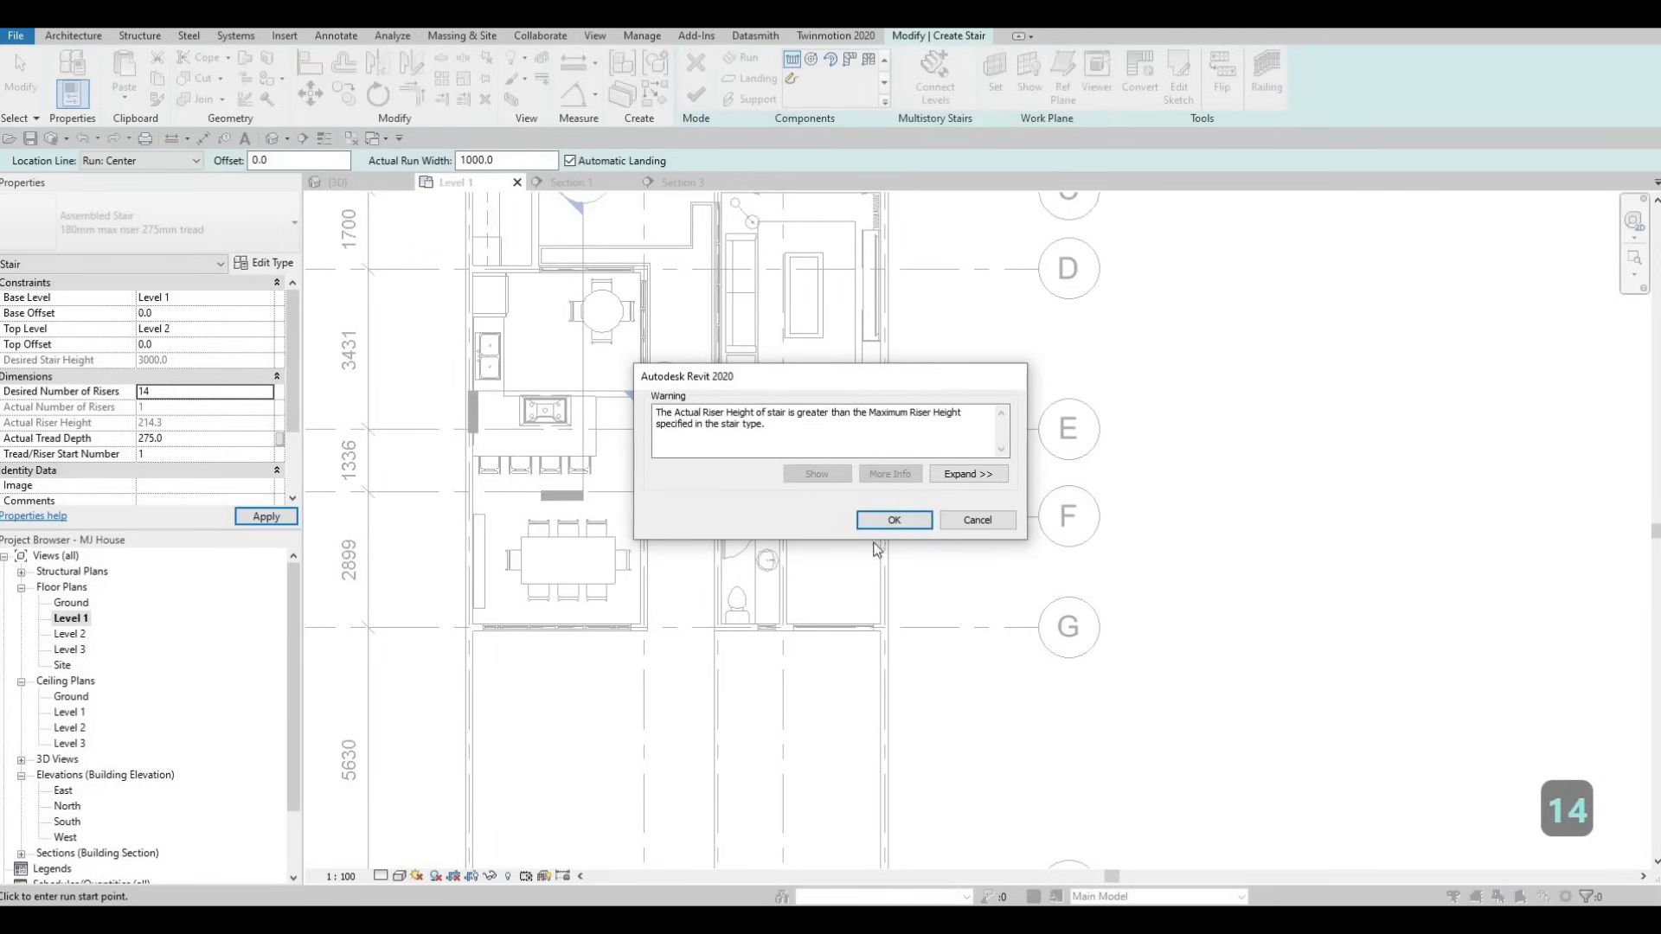
- Accept the riser-height warning and draw the first 7-riser run beside the bathroom
left_click(883, 520)
scroll(799, 517, "up", 3)
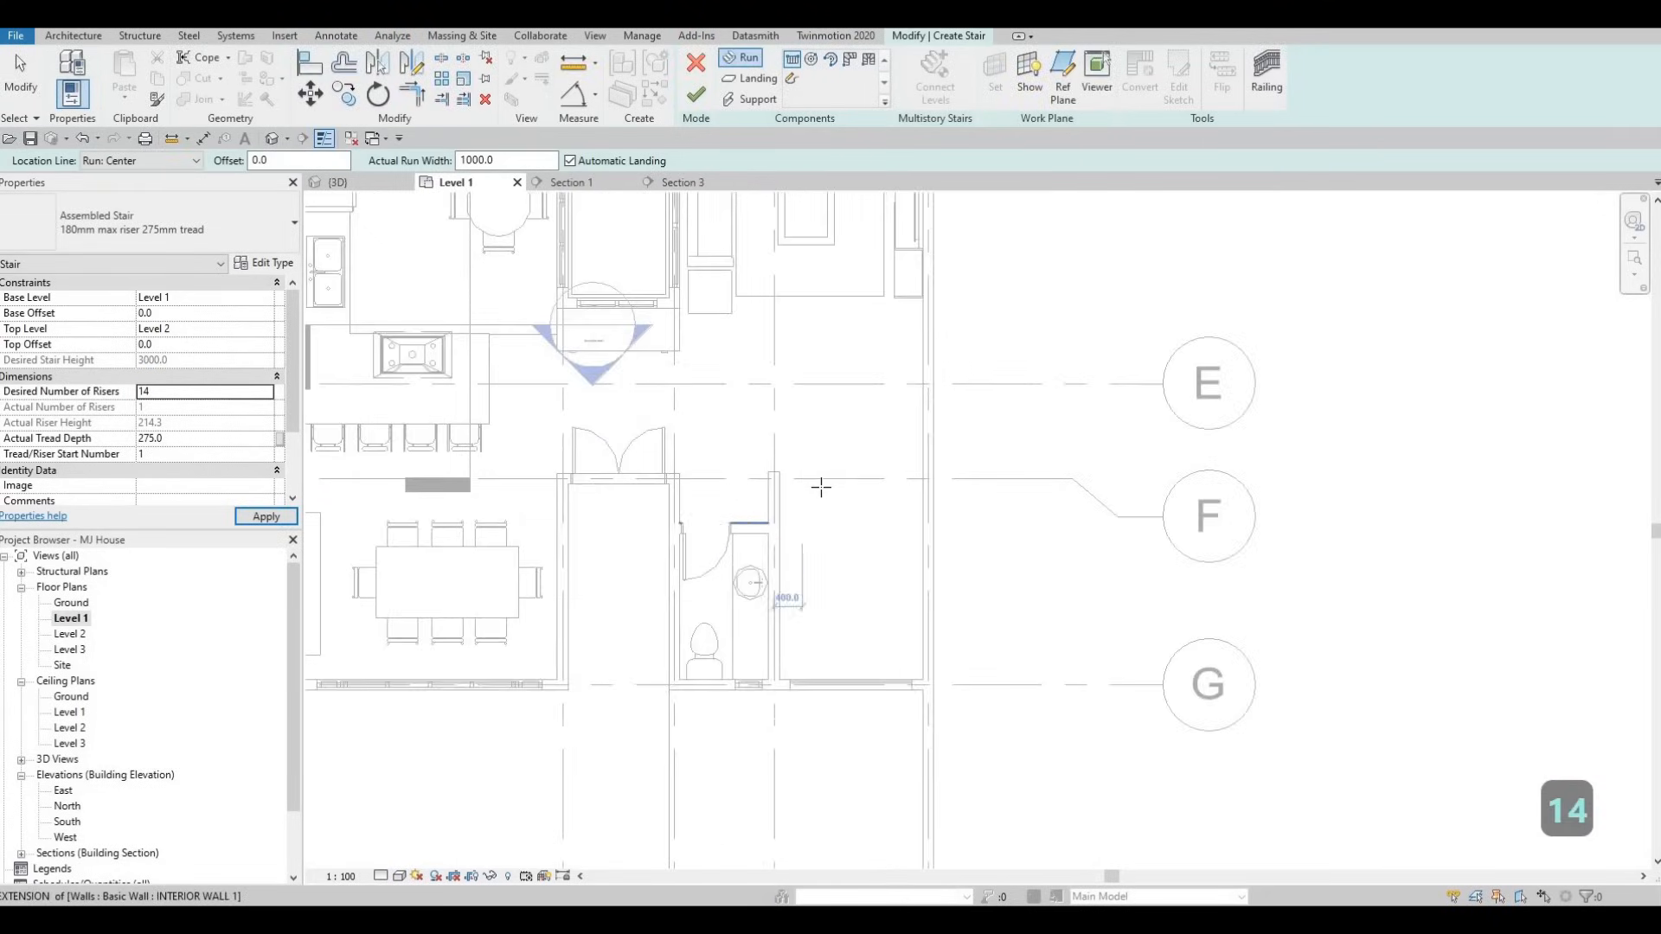
left_click(822, 479)
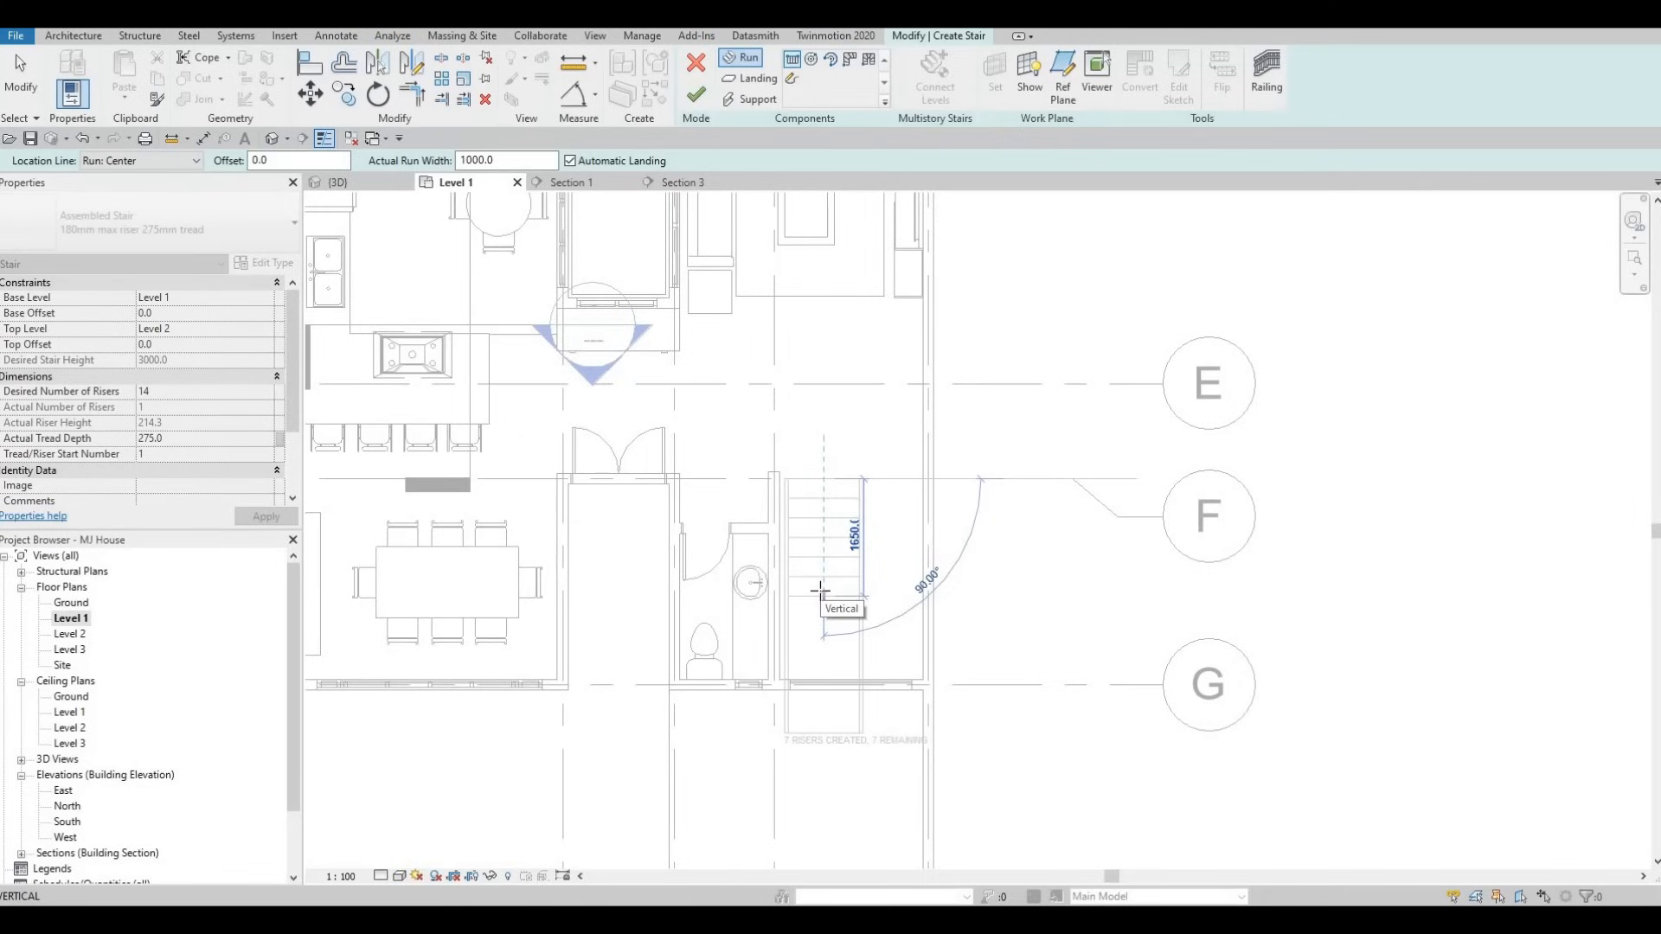
scroll(820, 592, "up", 2)
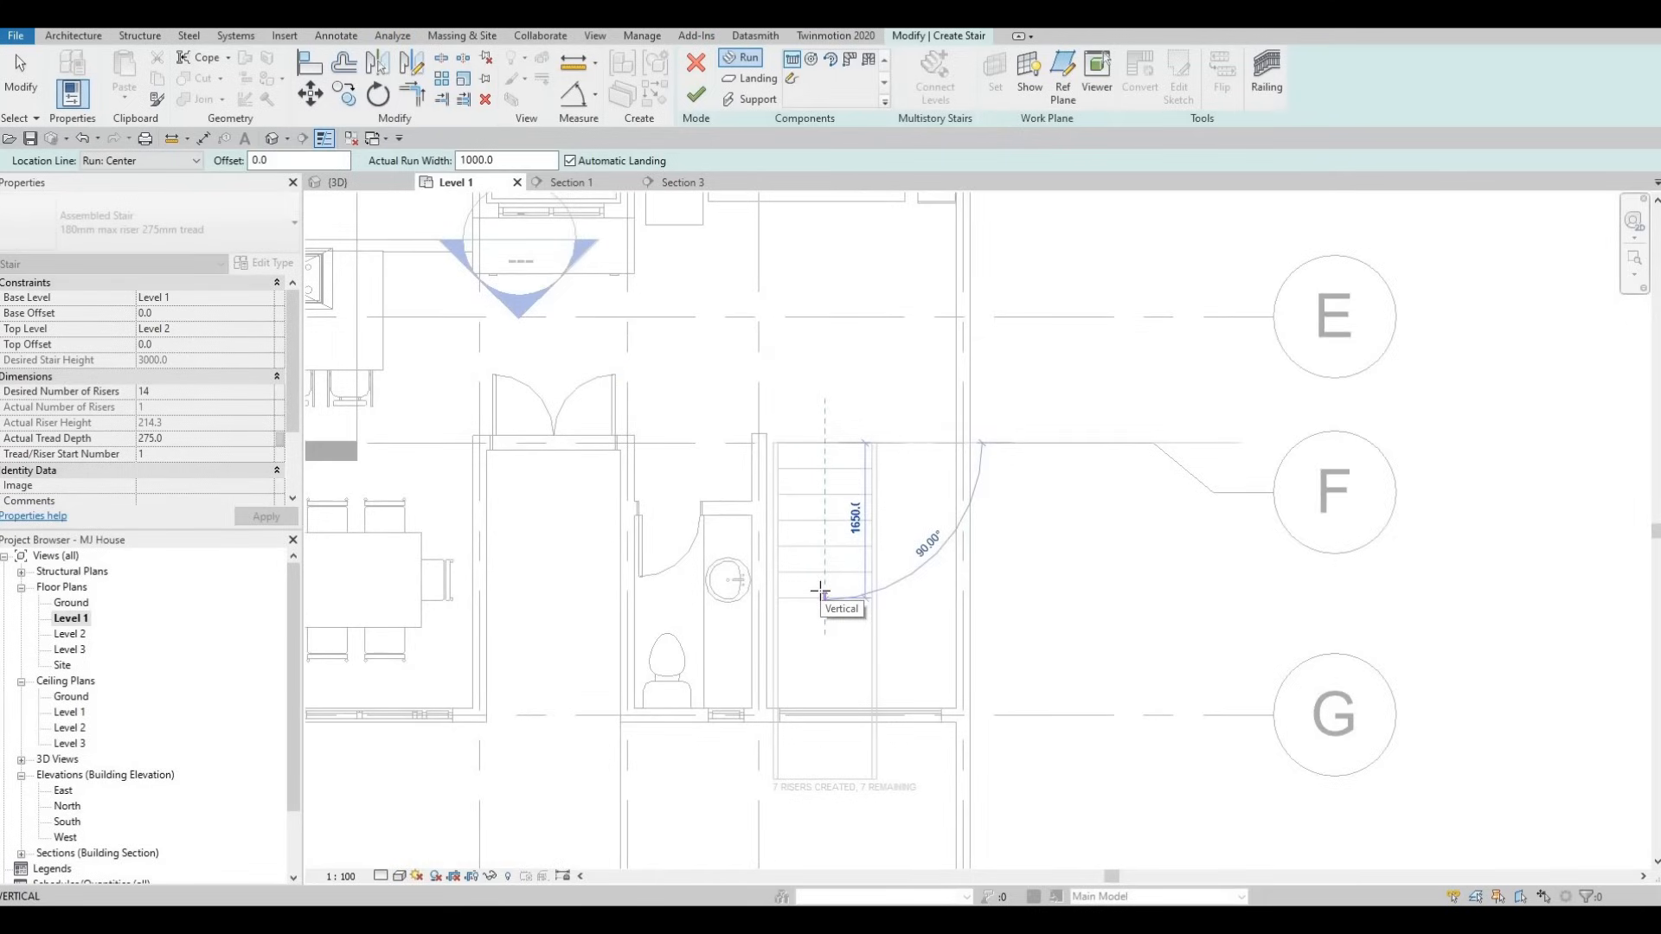
left_click(820, 593)
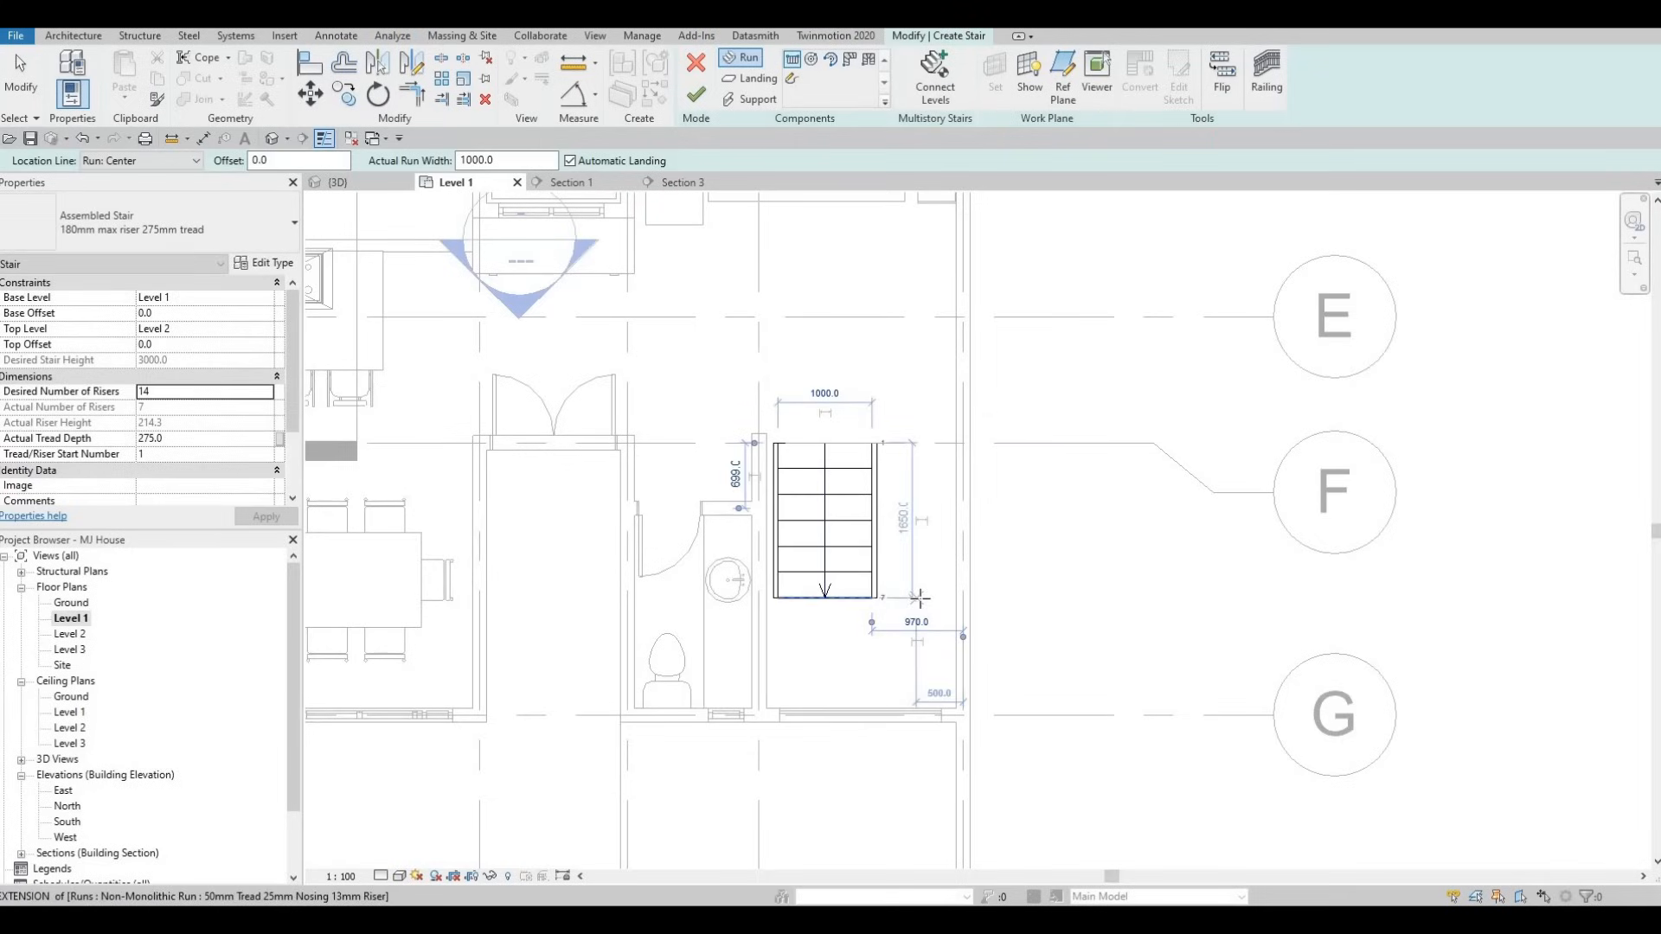
- Place a second 7-riser run alongside, joined by a landing, then exit the Run tool
left_click(918, 597)
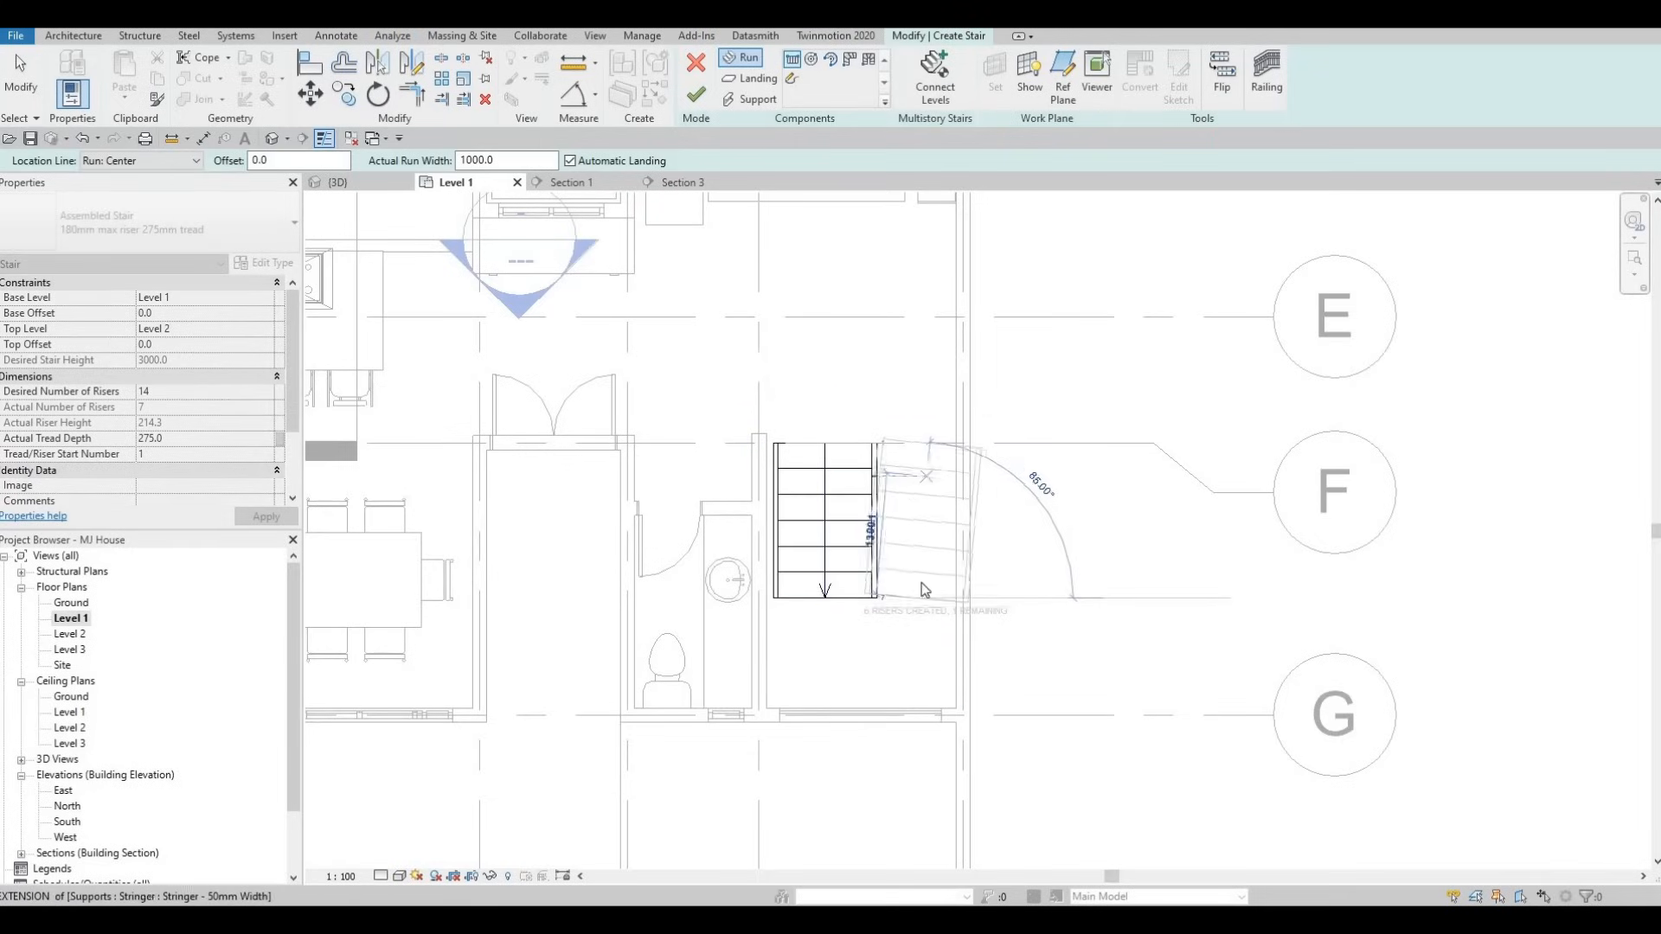
key("Escape")
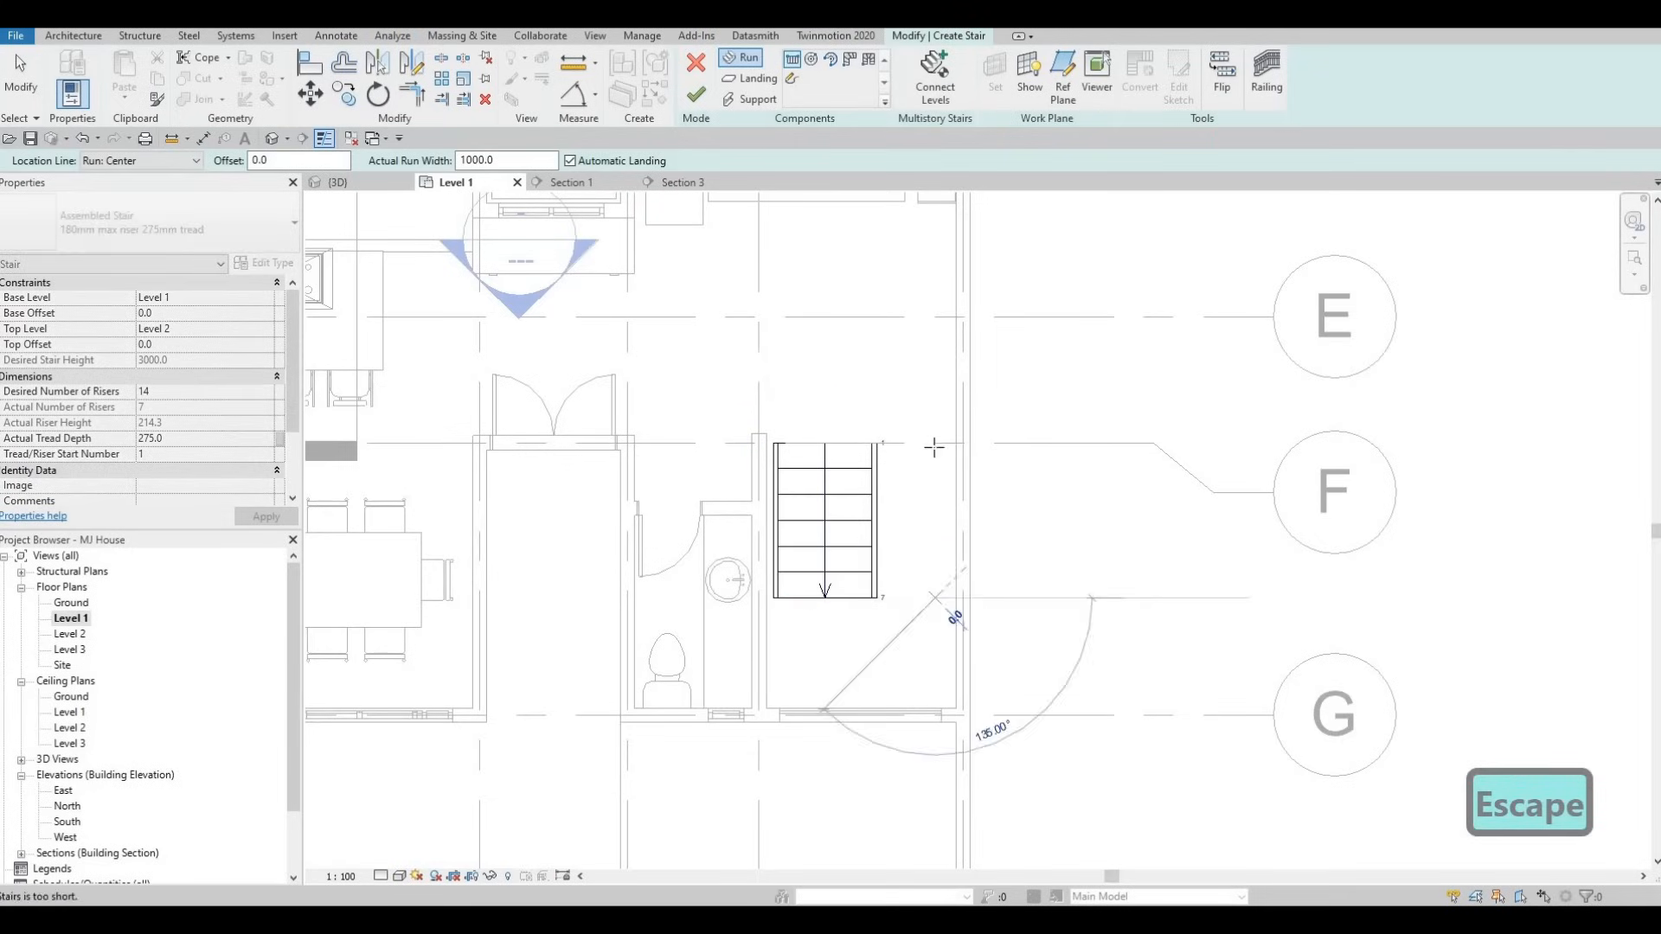
left_click(942, 400)
key("Escape")
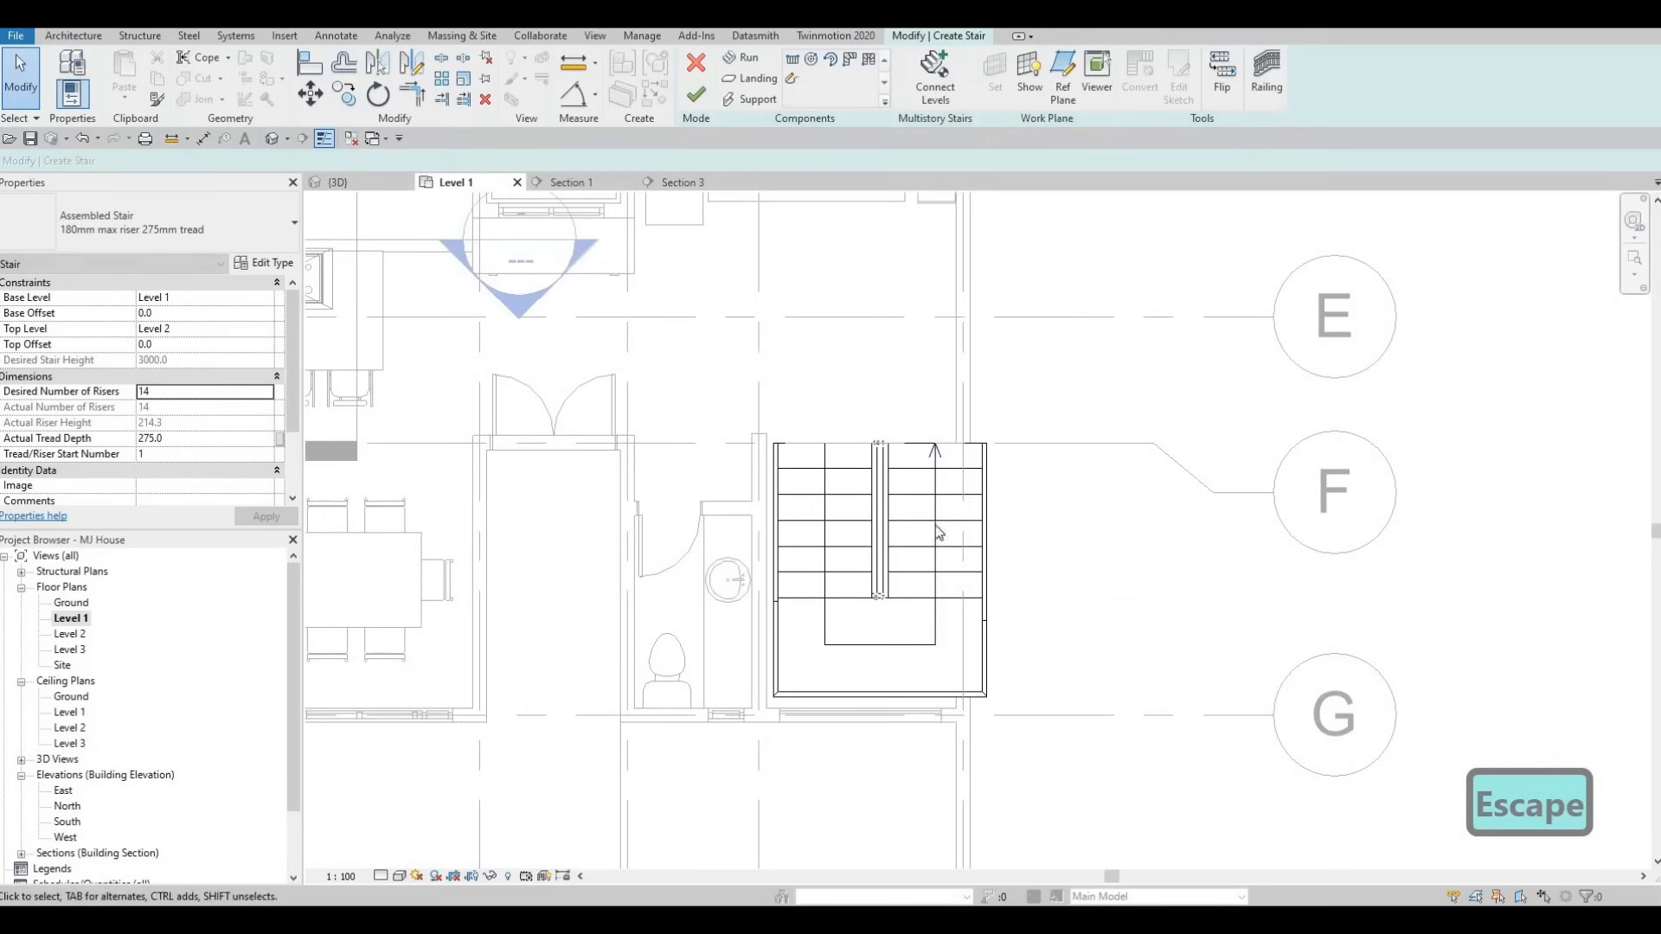
key("Escape")
mouse_move(934, 578)
middle_mouse_down()
mouse_move(981, 588)
mouse_move(959, 568)
middle_mouse_up()
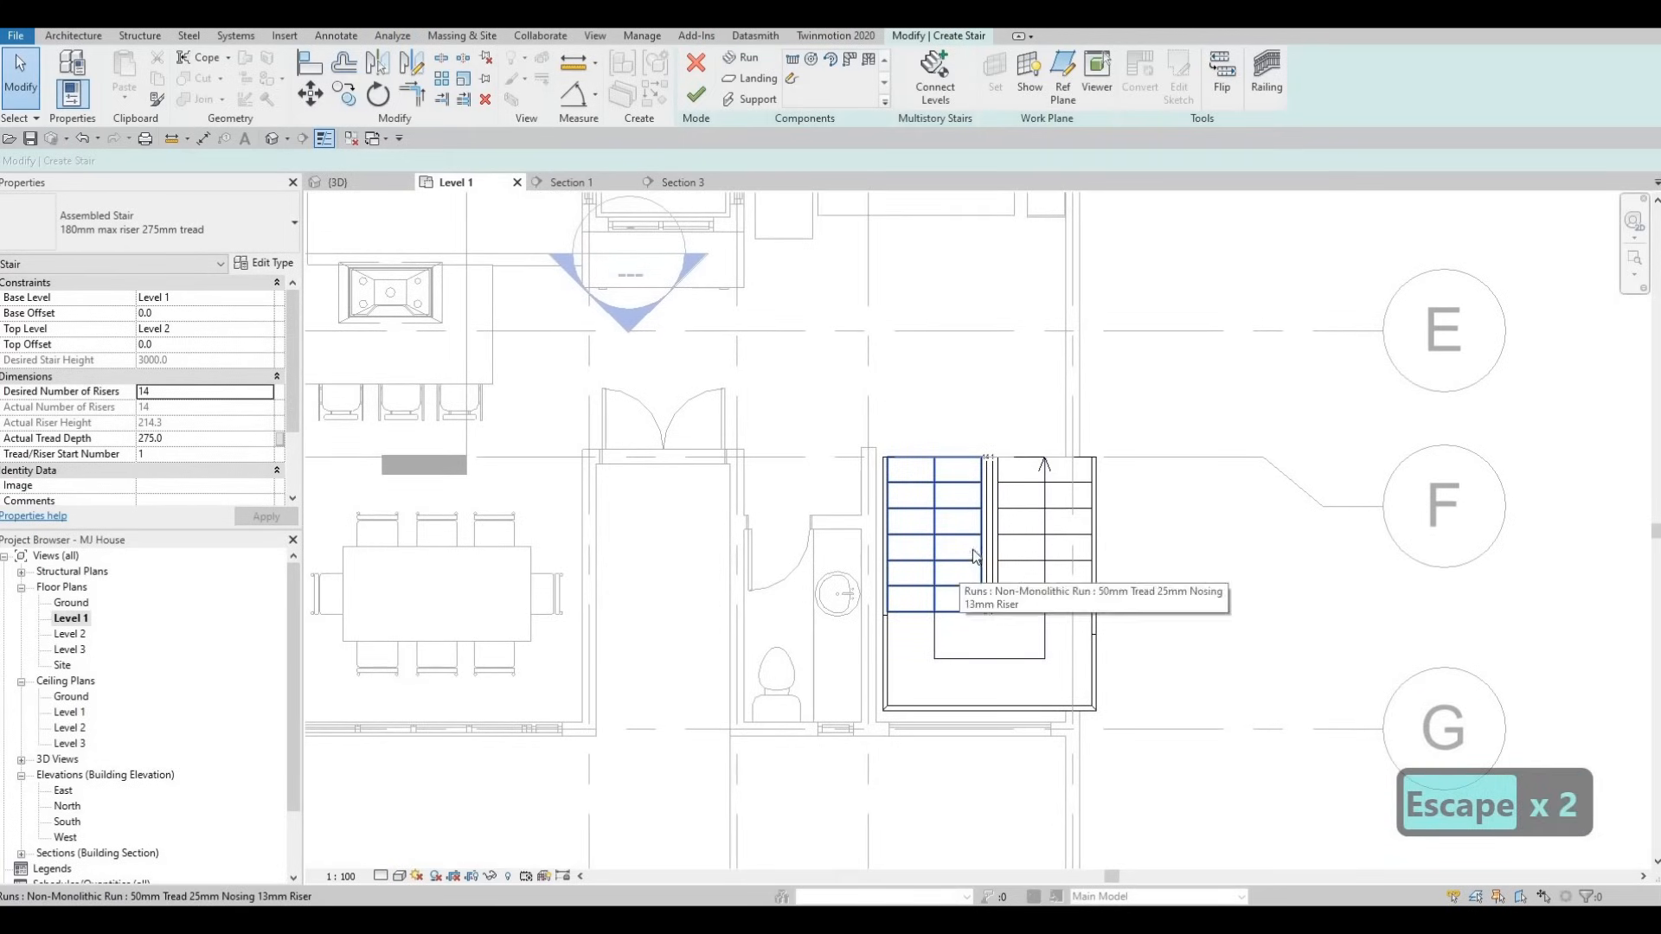
key("Escape")
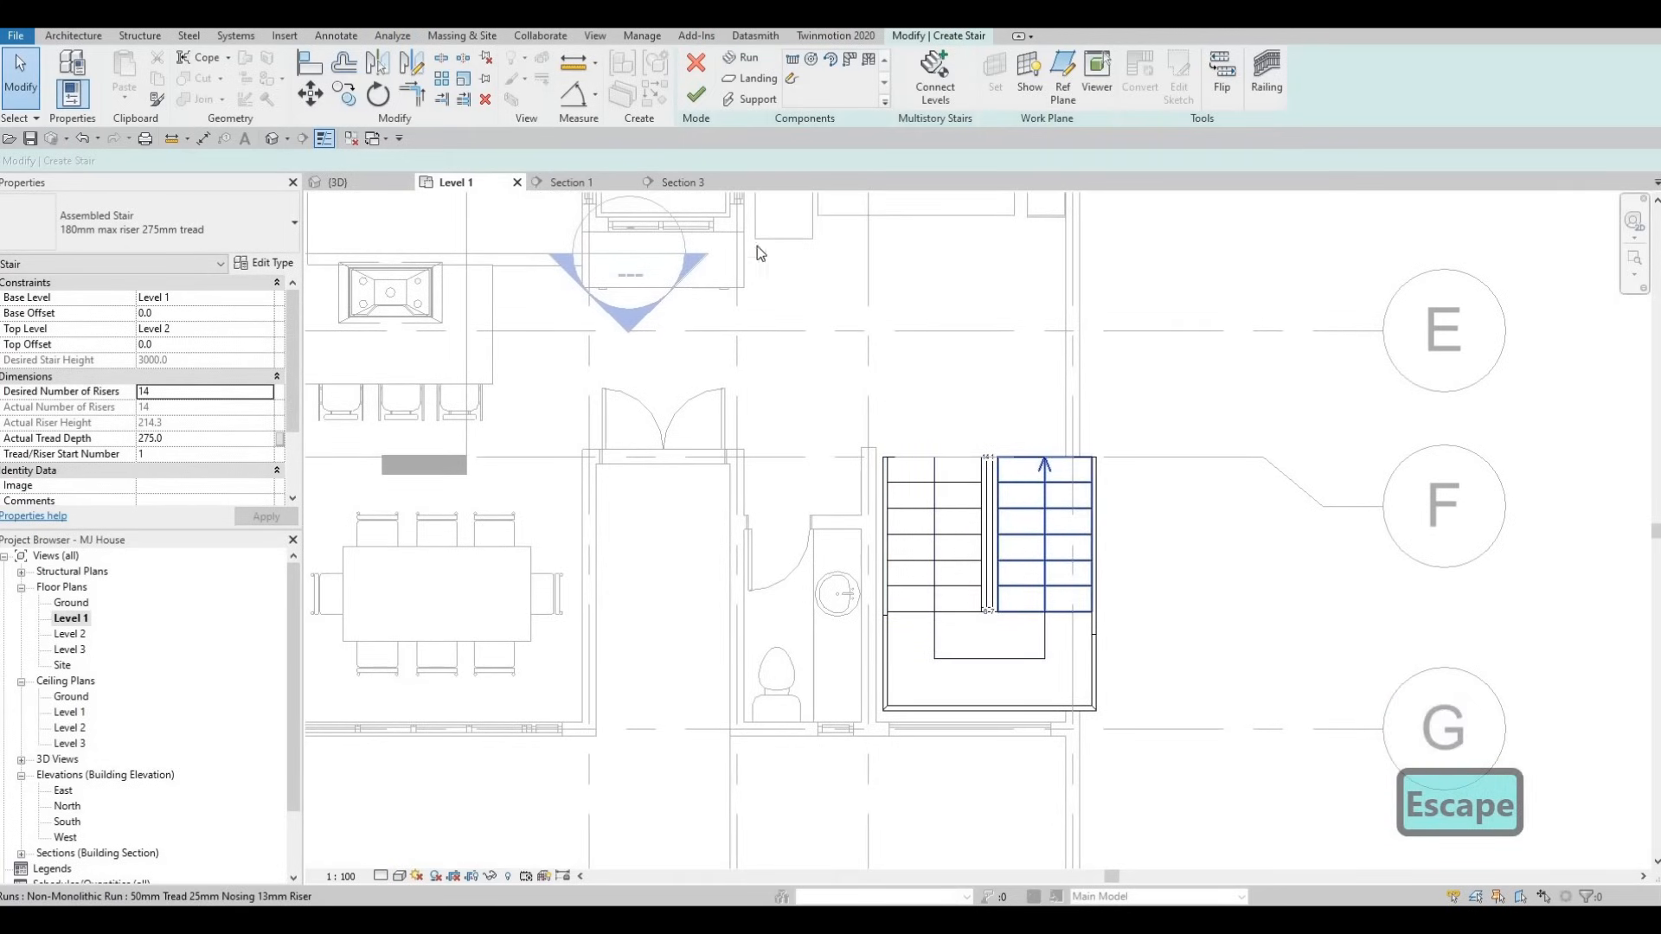
- Leave stair editing, then nudge the finished stair slightly left and down with the arrow keys
key("Escape")
left_click(1027, 539)
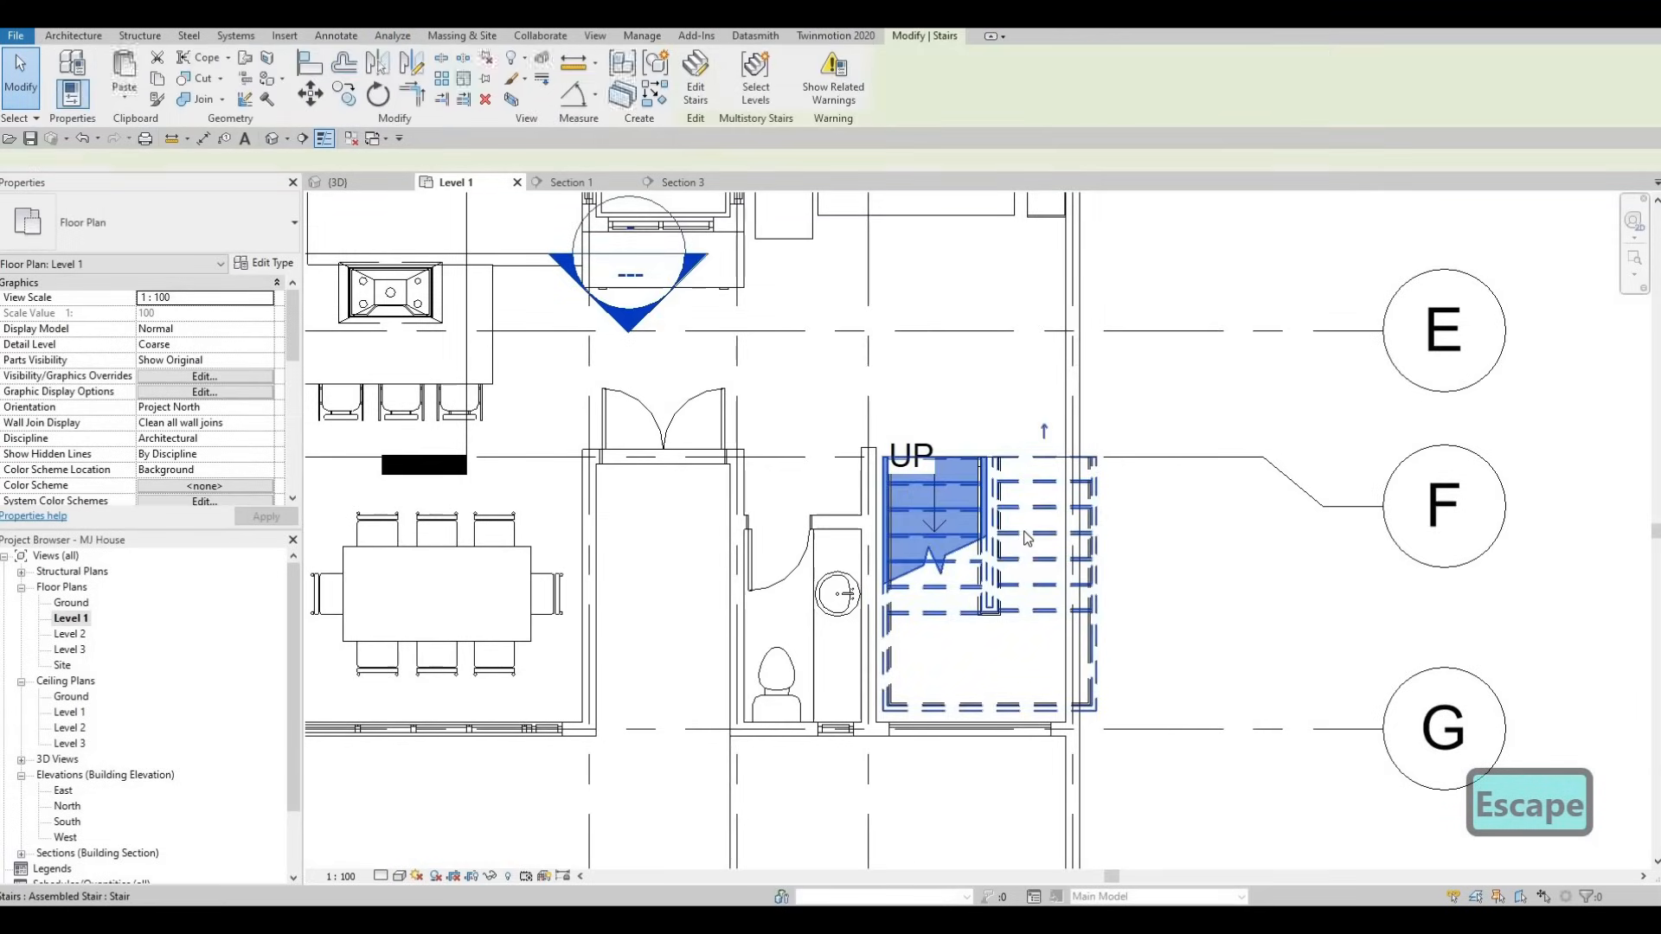
key("Left")
key("Left")
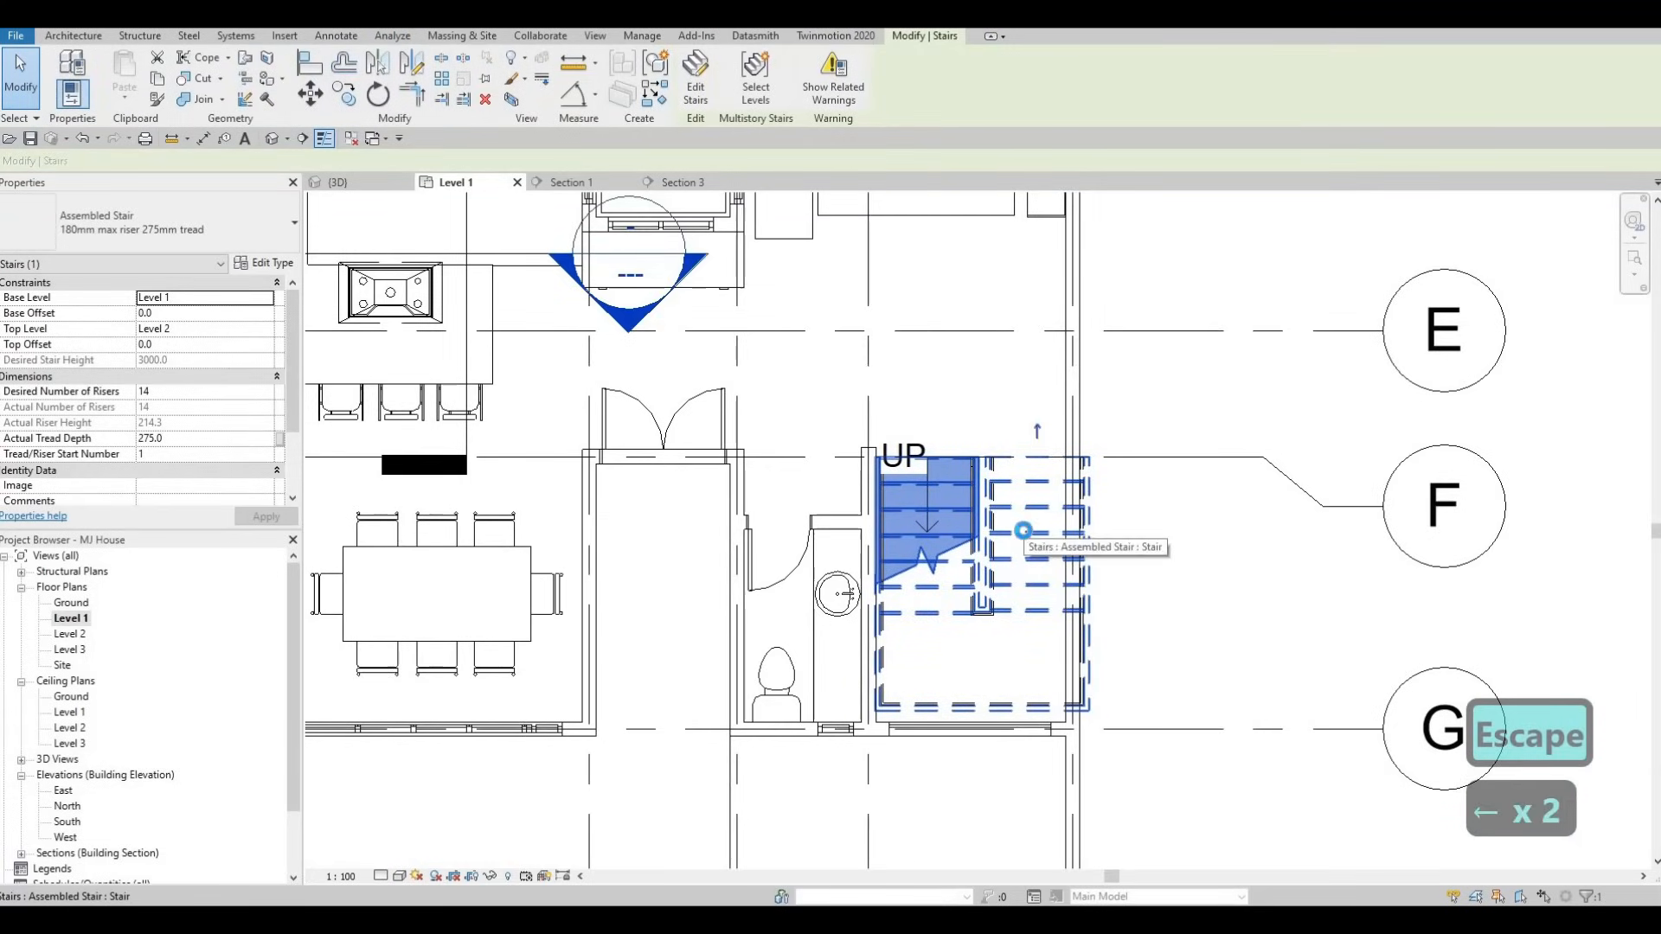
key("Down")
key("Down")
key("Down")
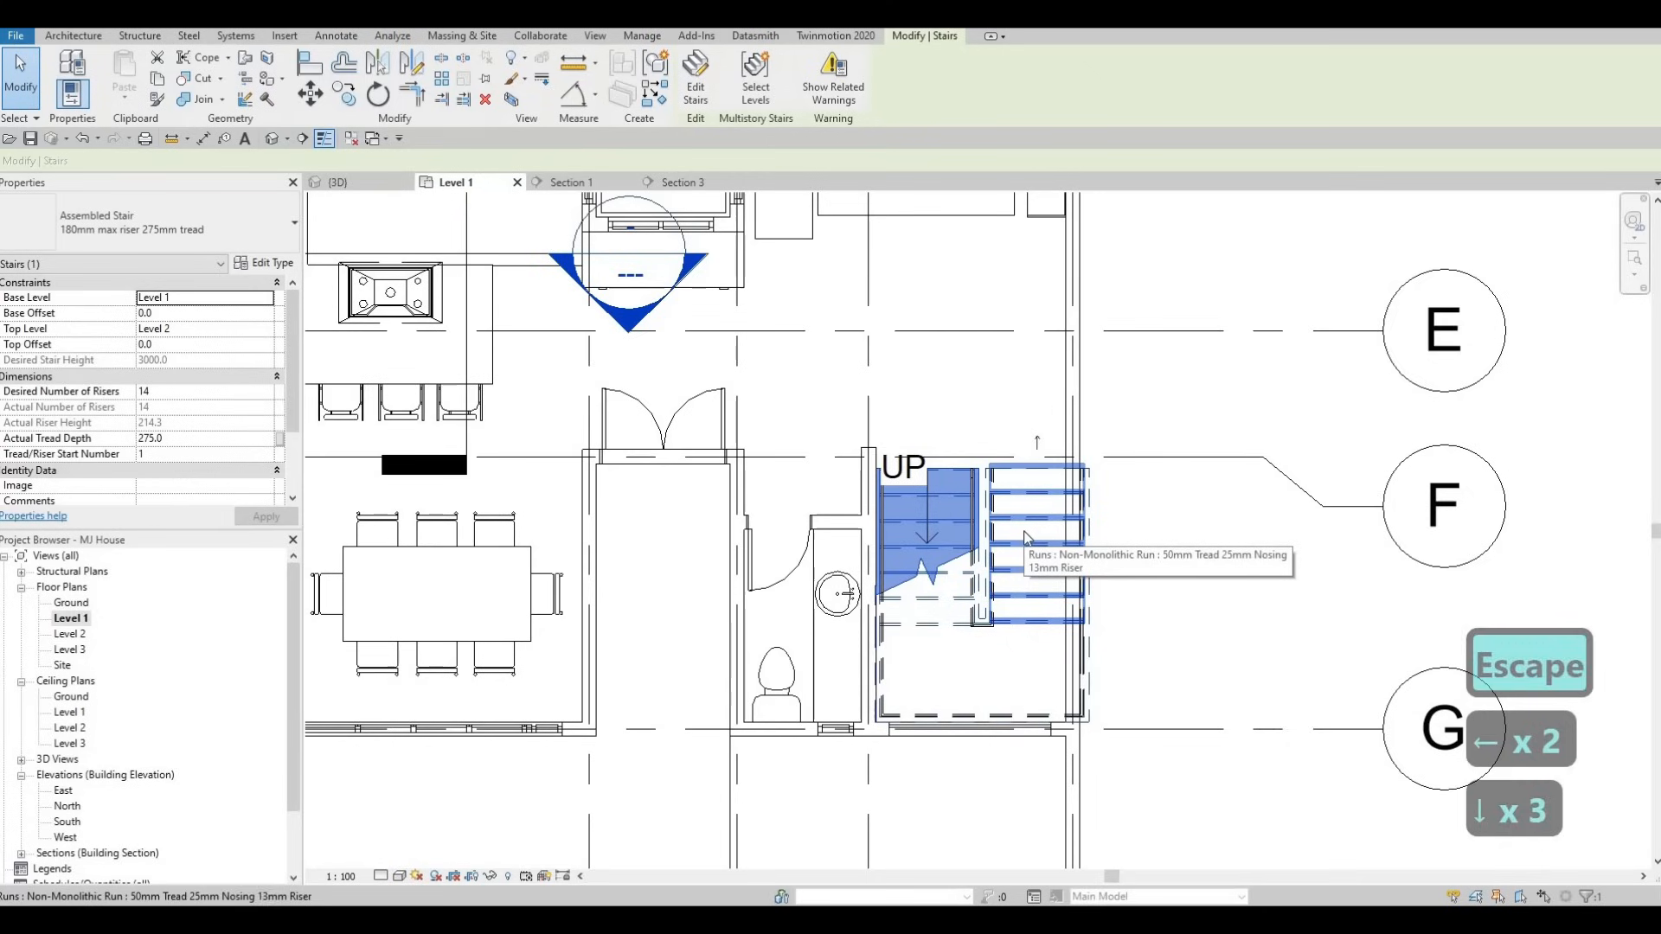
key("Right")
key("Left")
key("Left")
key("Down")
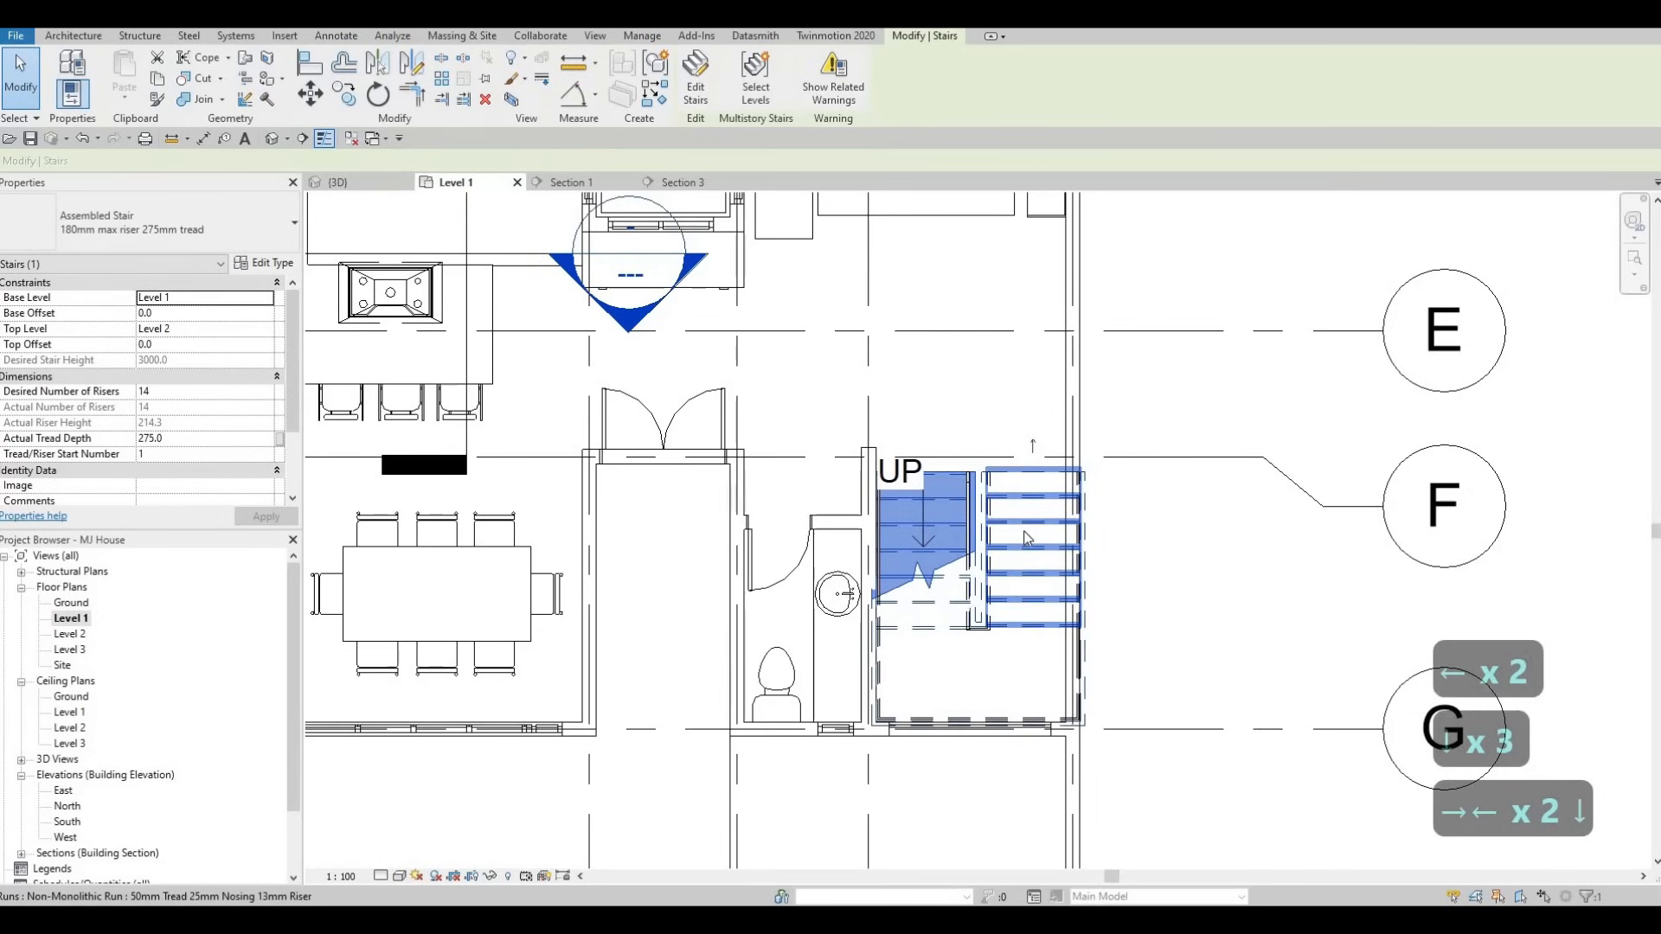
key("Escape")
key("Escape")
key("Escape")
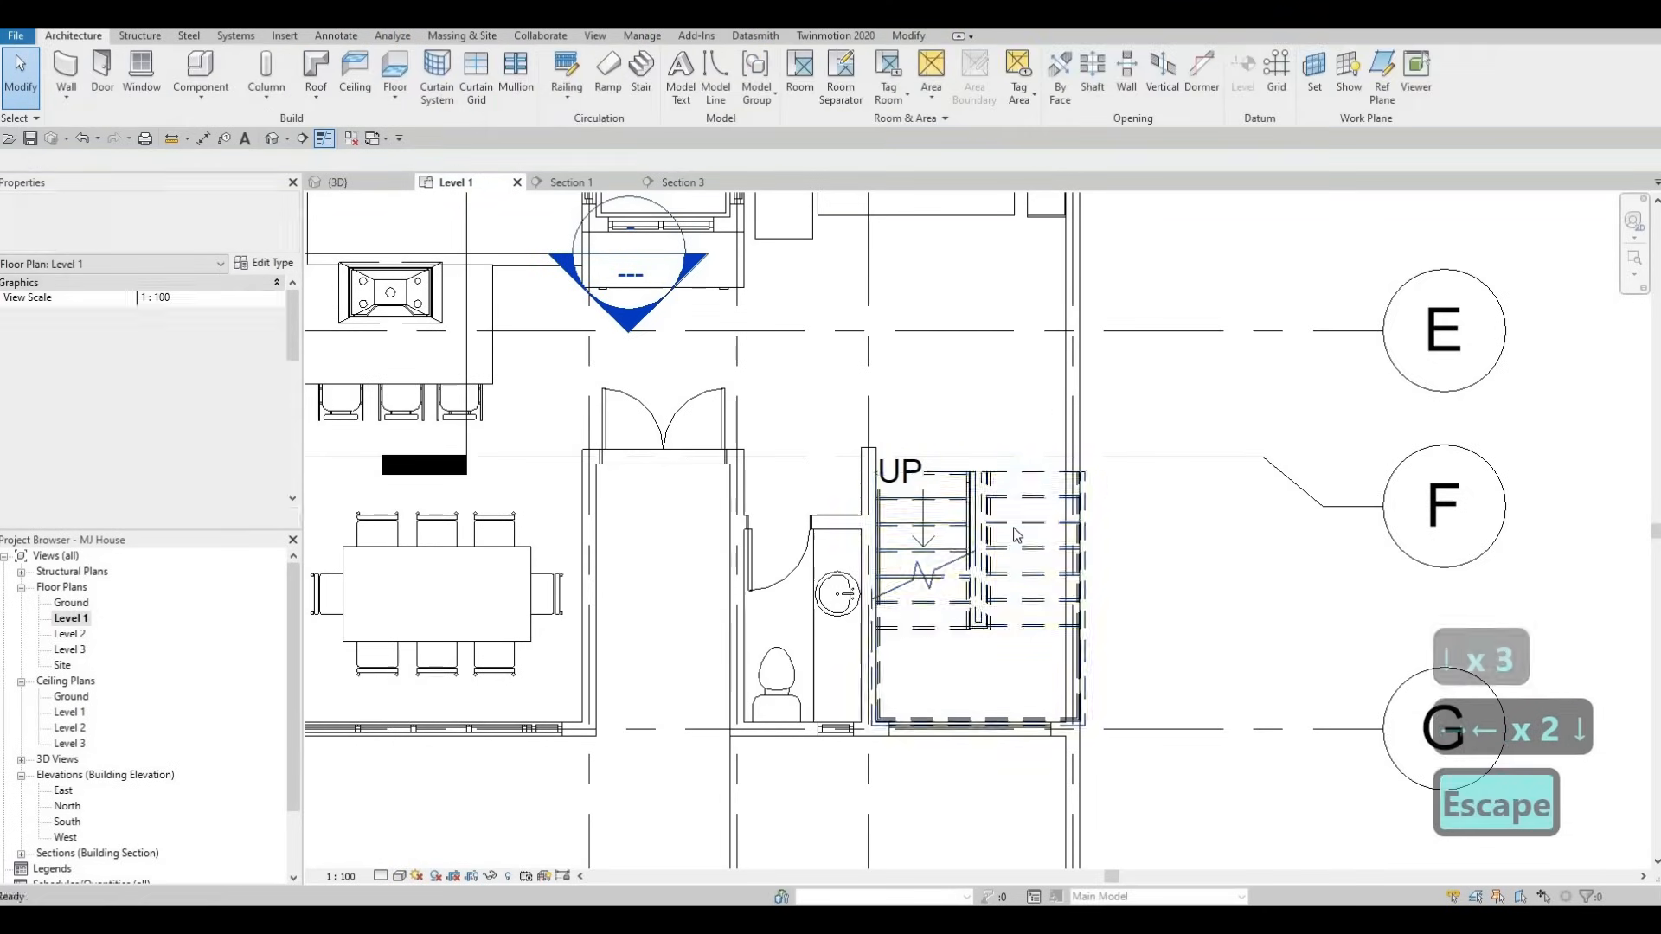
left_click(983, 522)
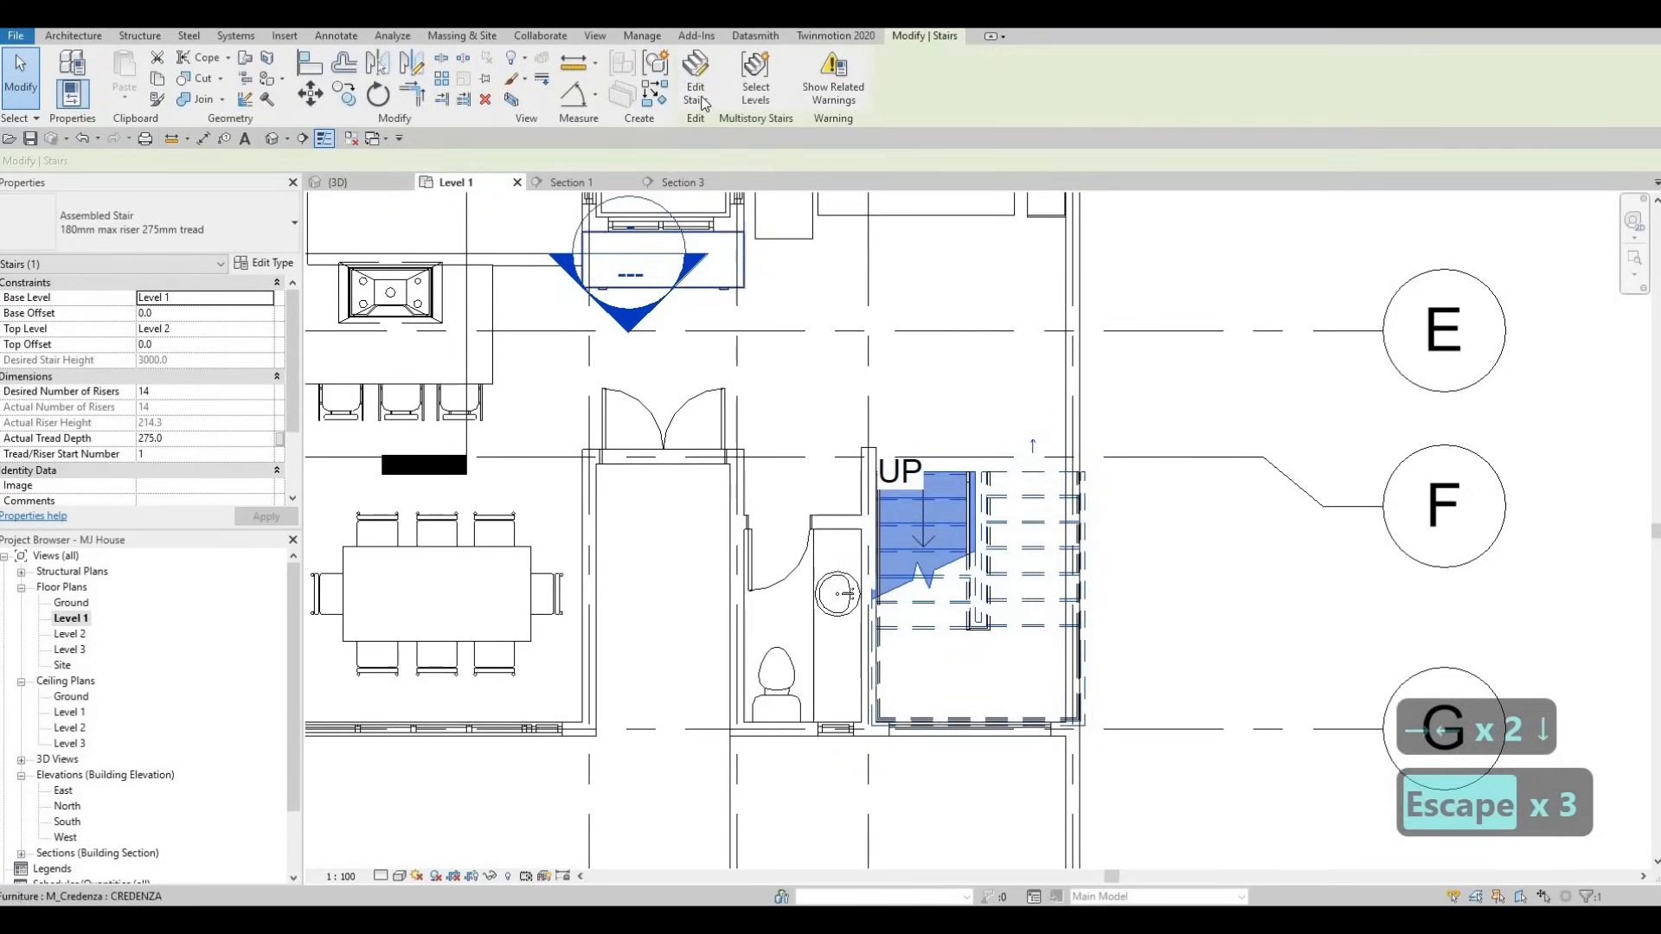
- In stair edit mode, delete the right-hand and bottom outer stringers
double_click(1089, 512)
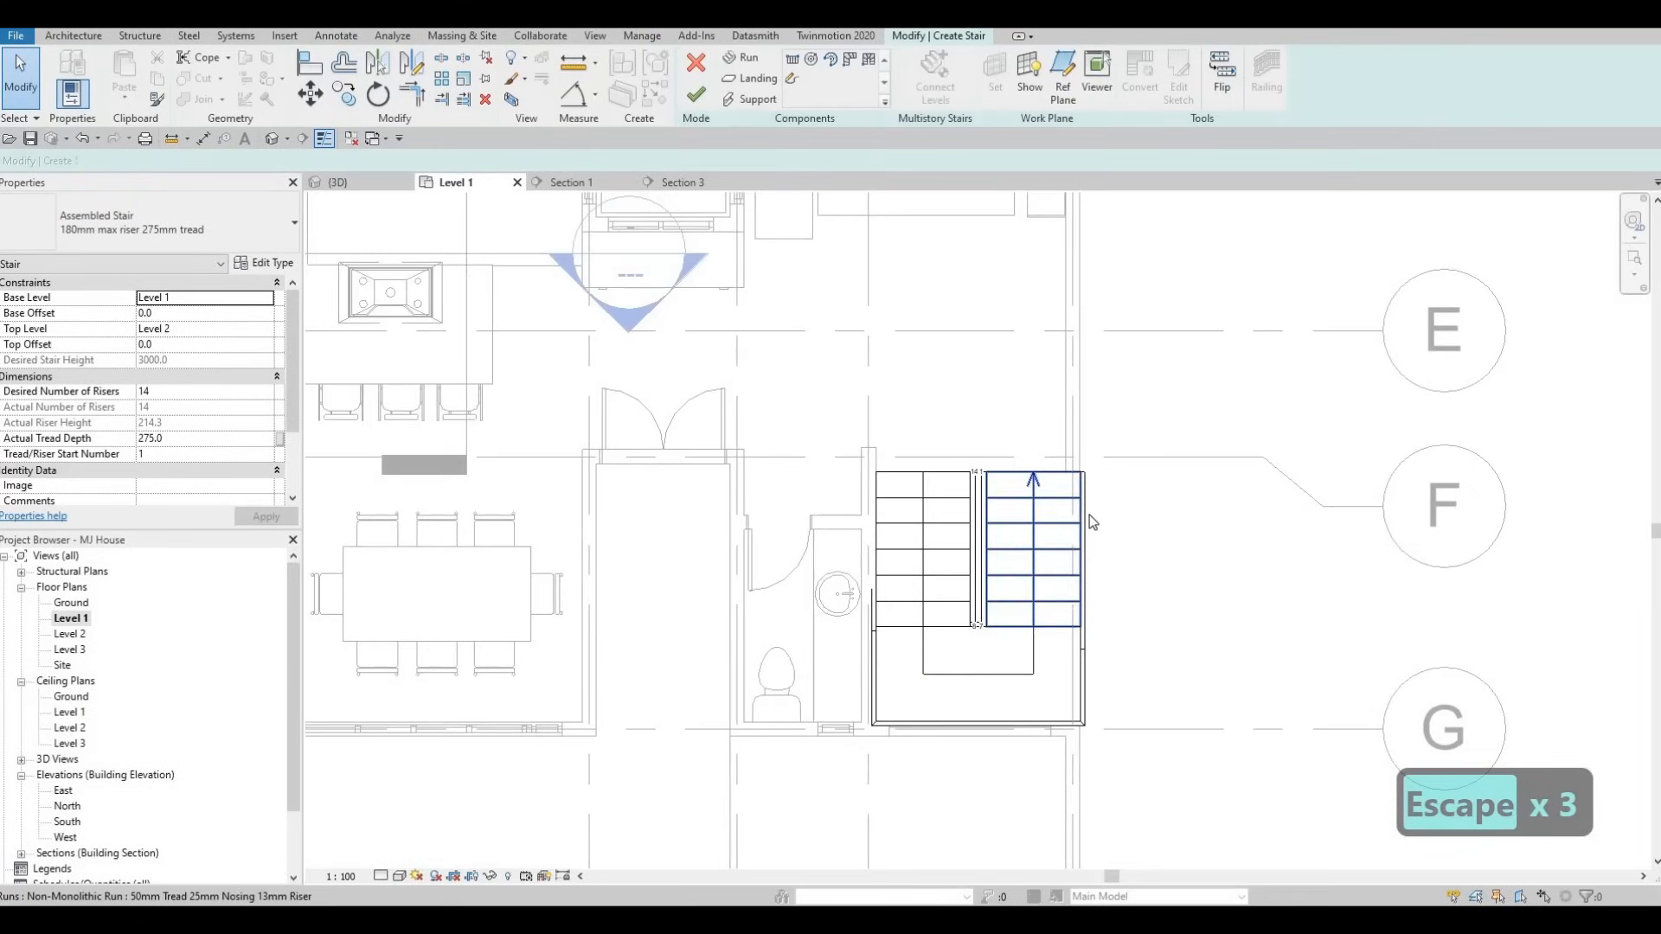
left_click(1098, 635)
key("Delete")
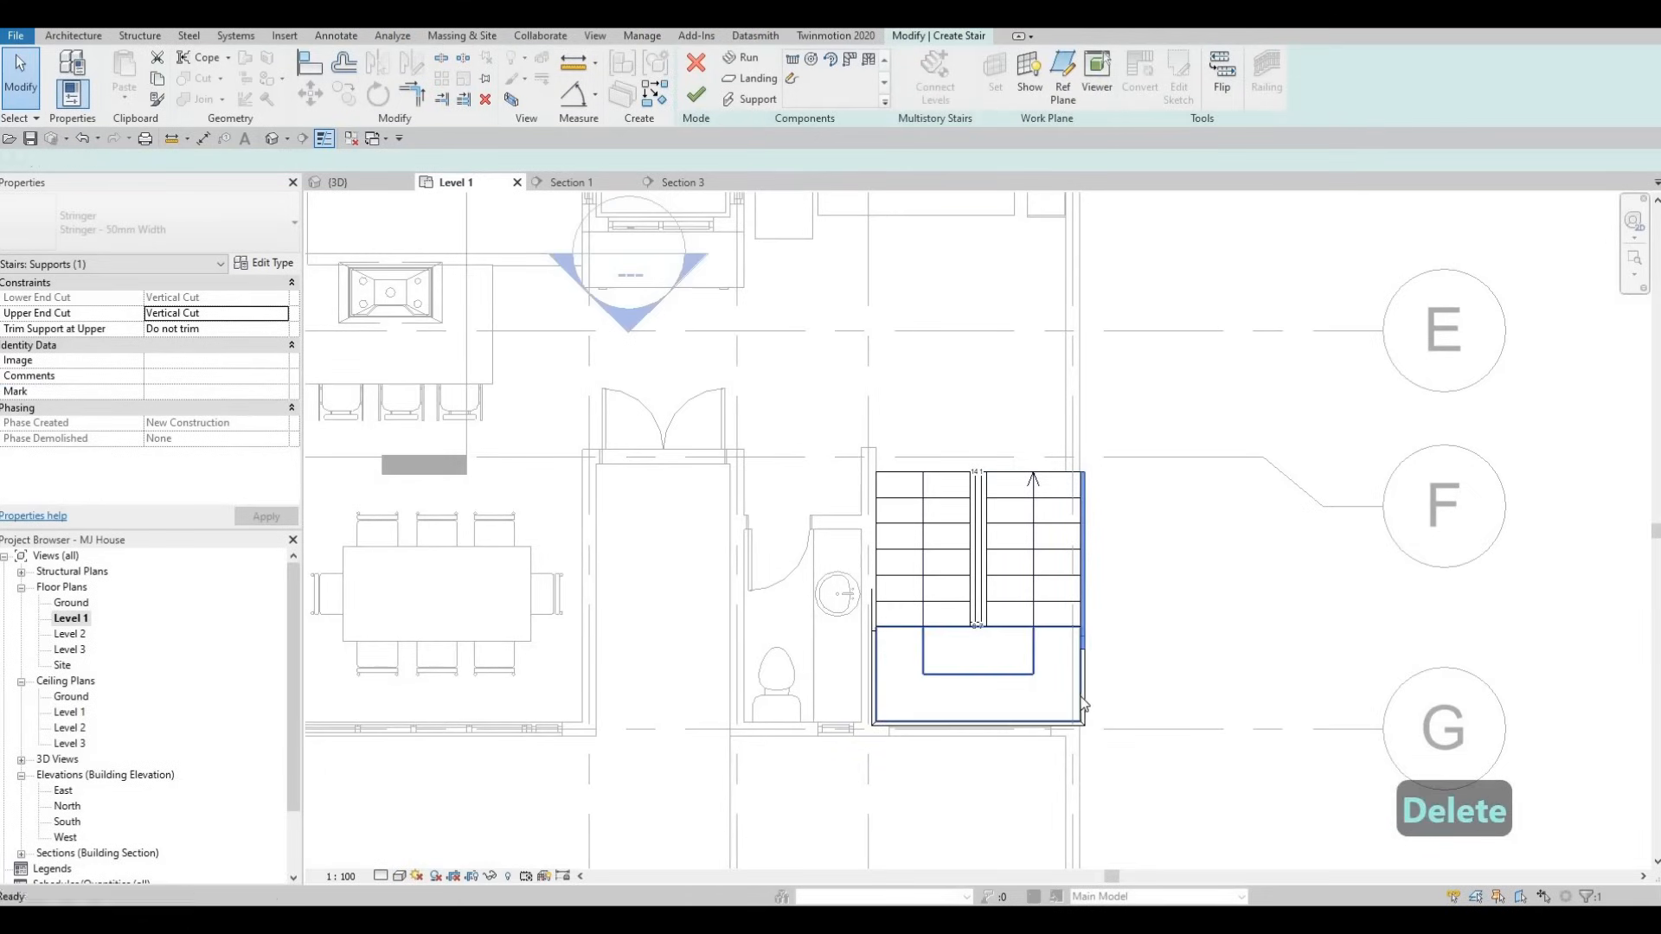
left_click(953, 724)
key("Delete")
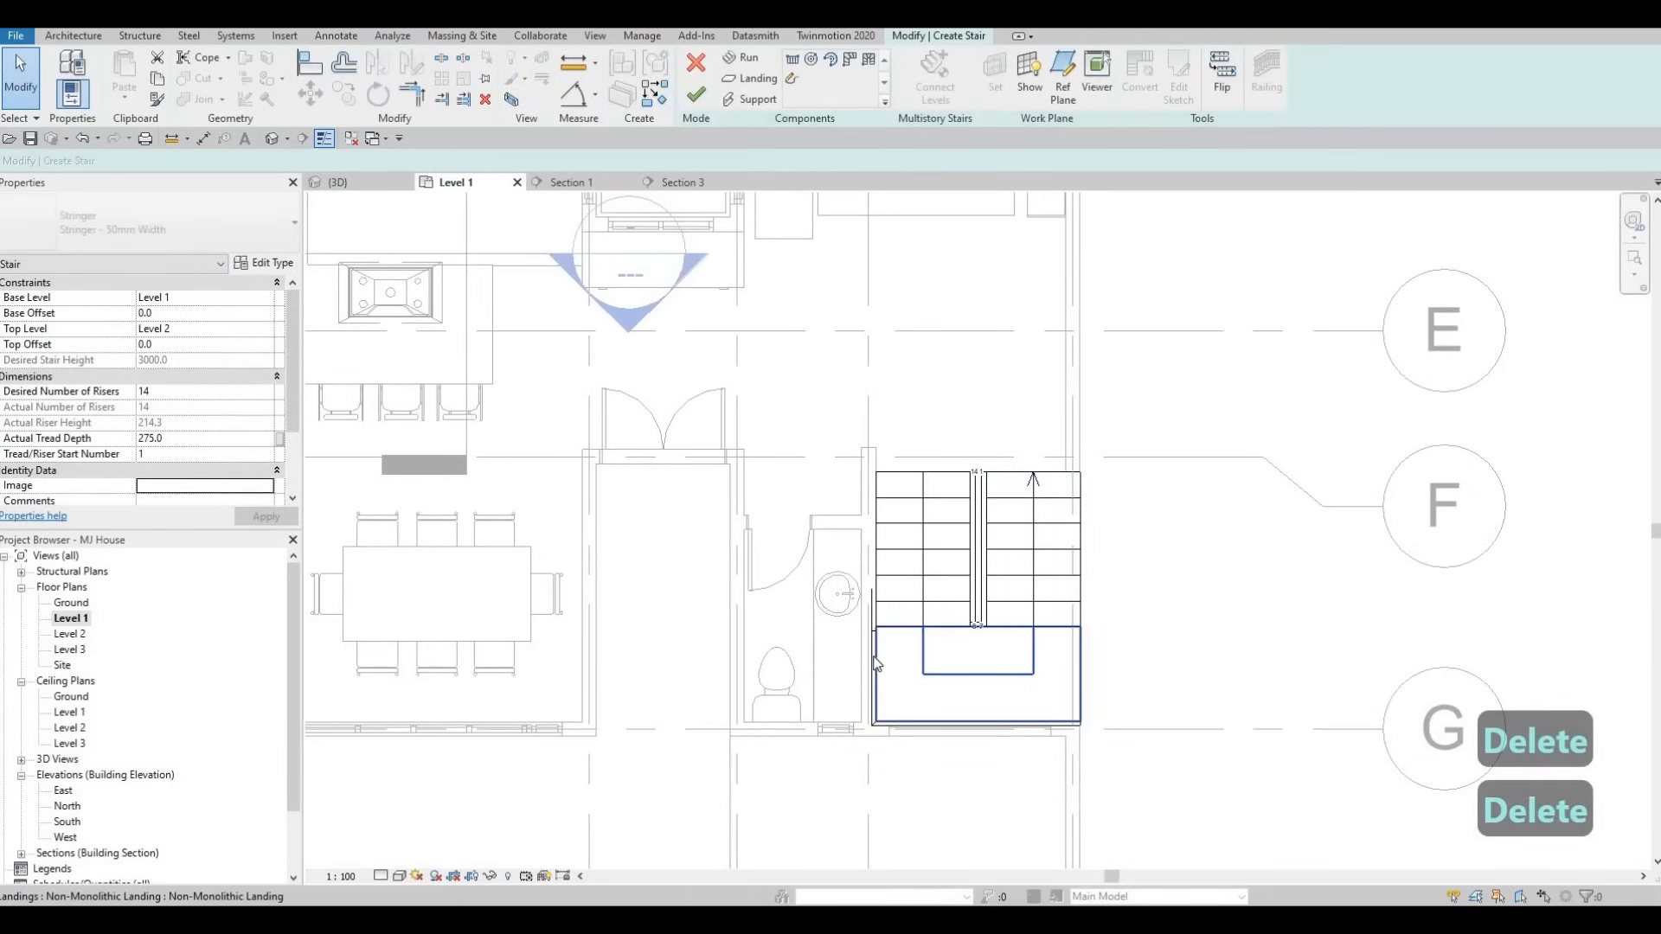
- Delete the left stringers beside the landing and along the first run
left_click(877, 653)
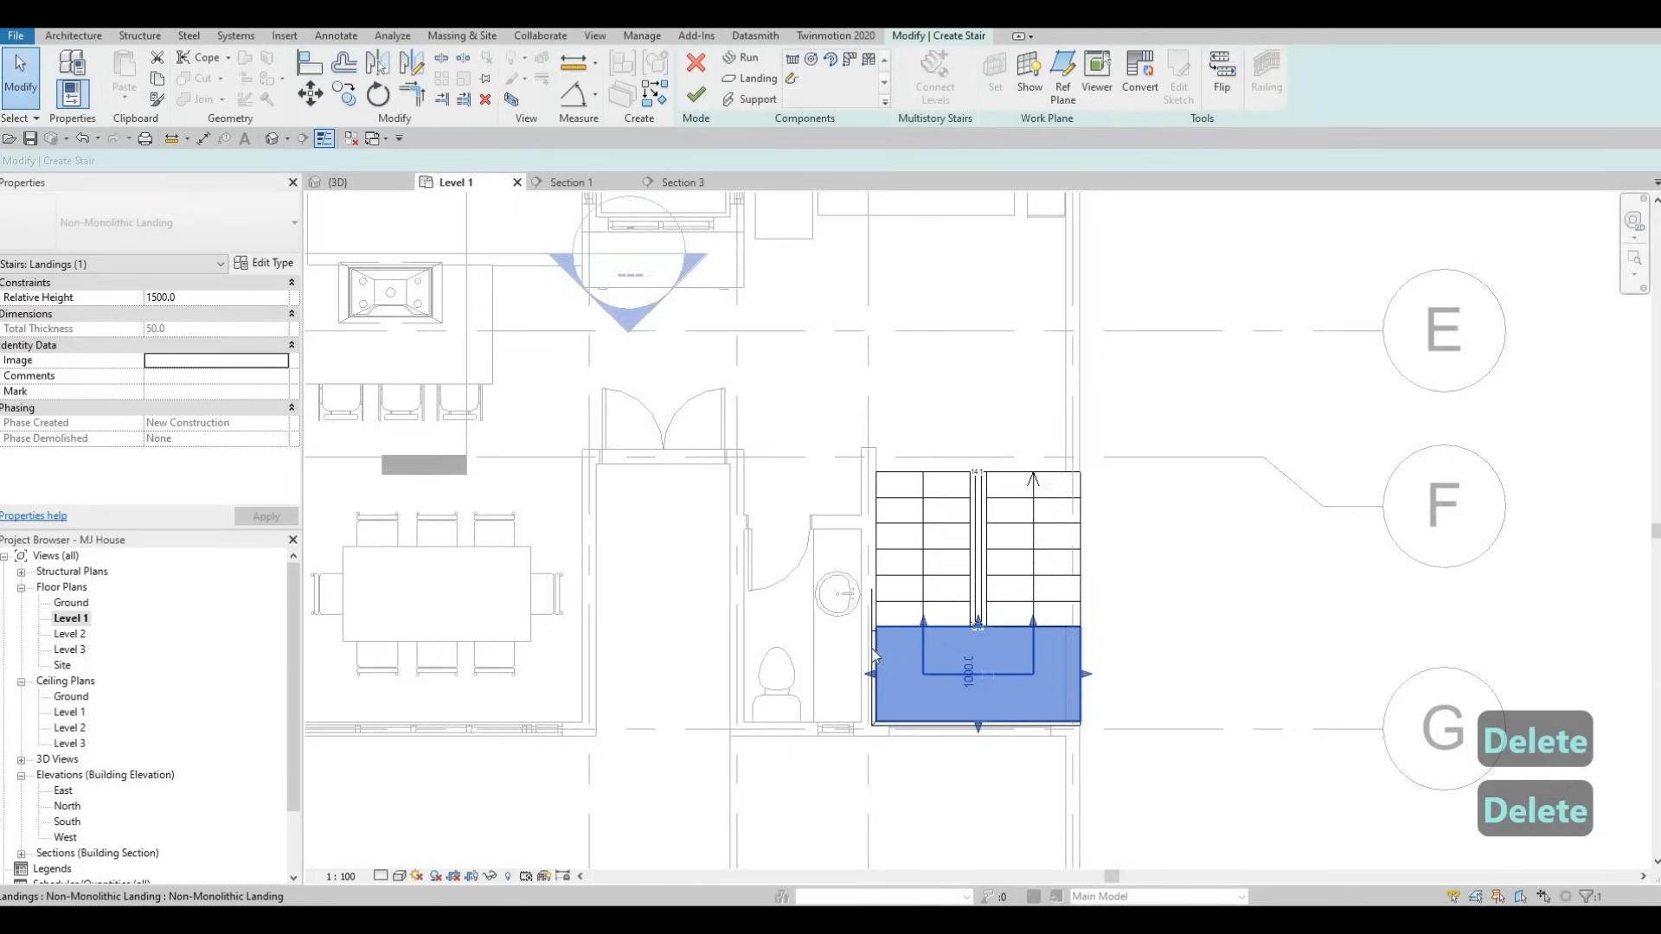
scroll(874, 649, "up", 2)
key("Escape")
left_click(872, 636)
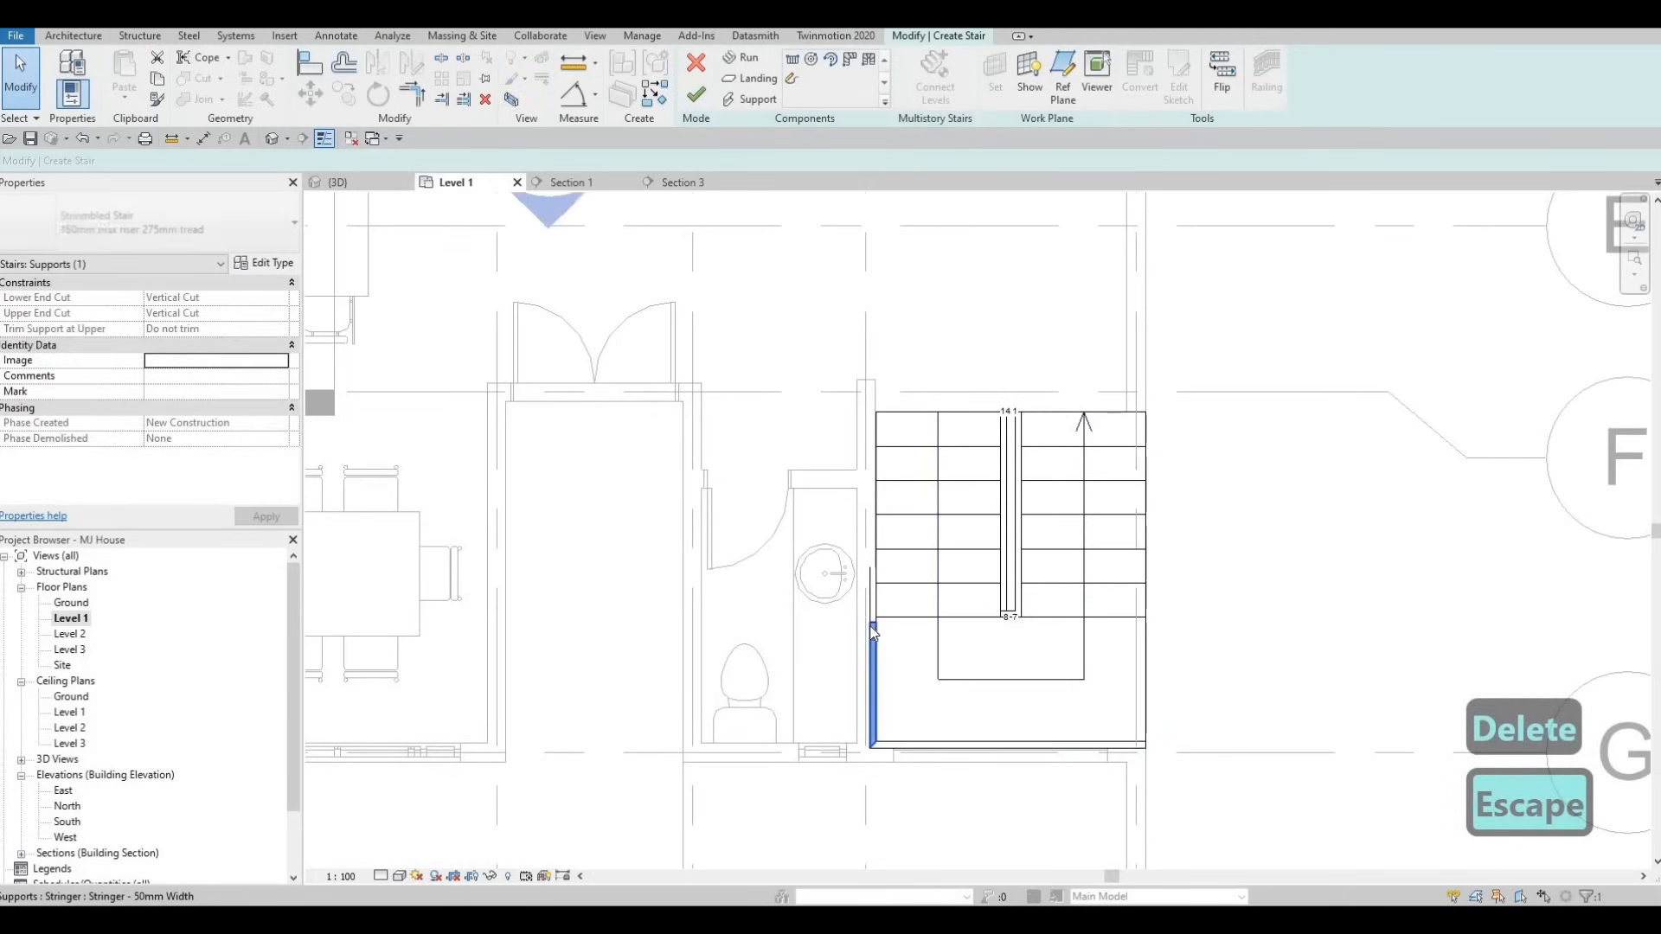
key("Delete")
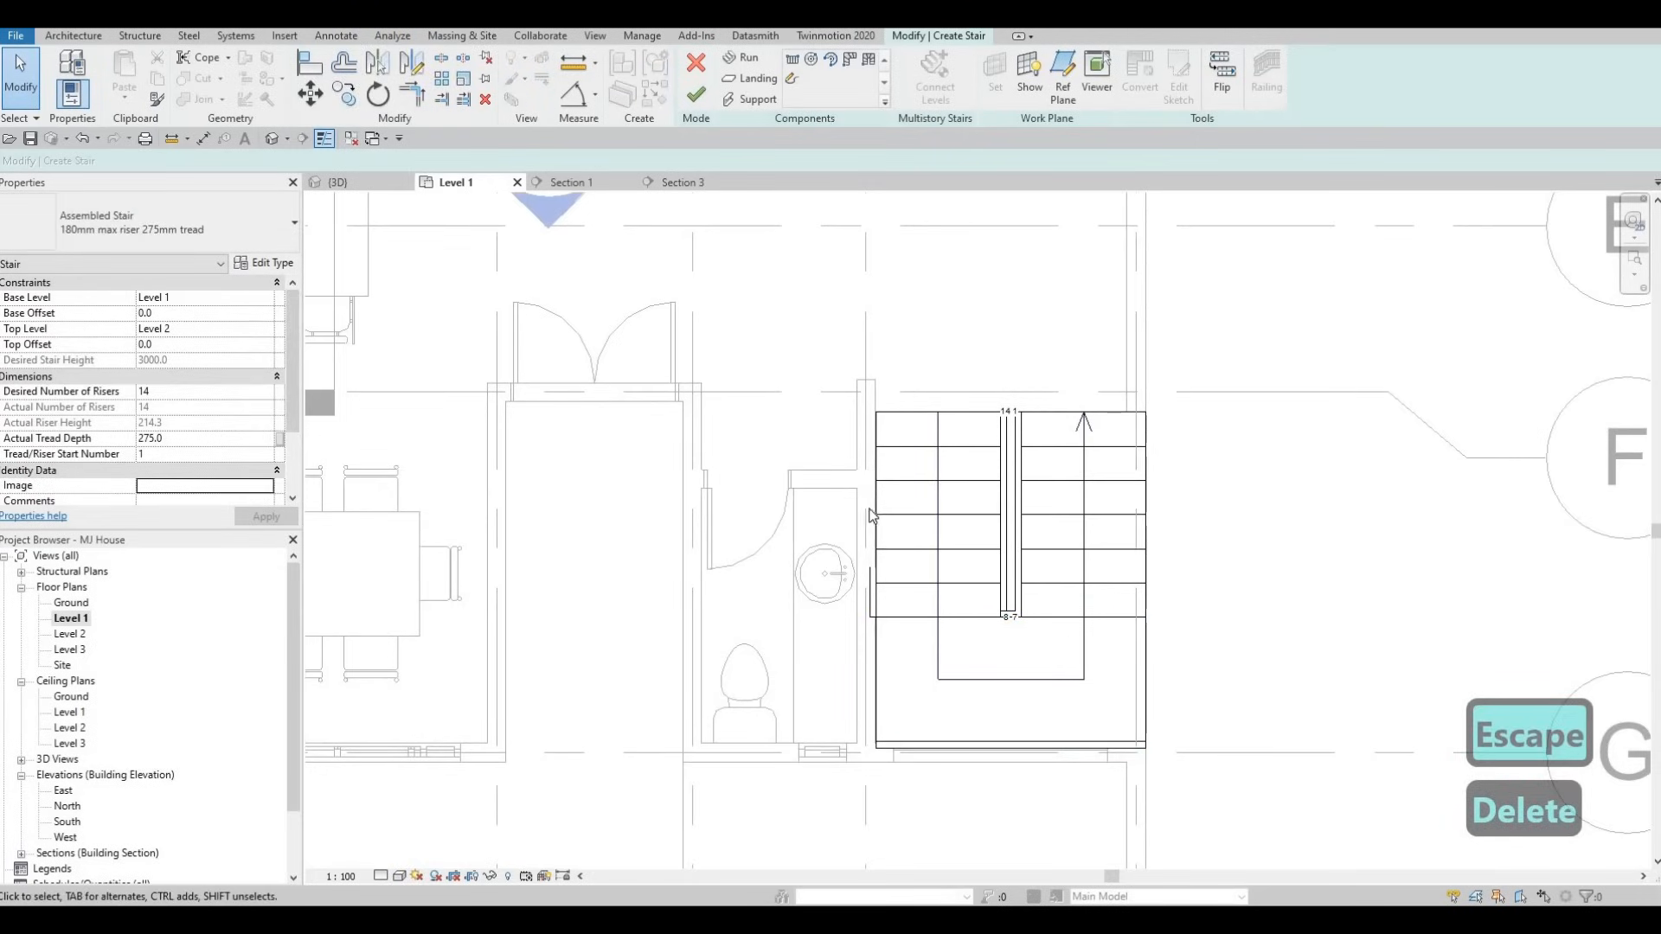
left_click(872, 608)
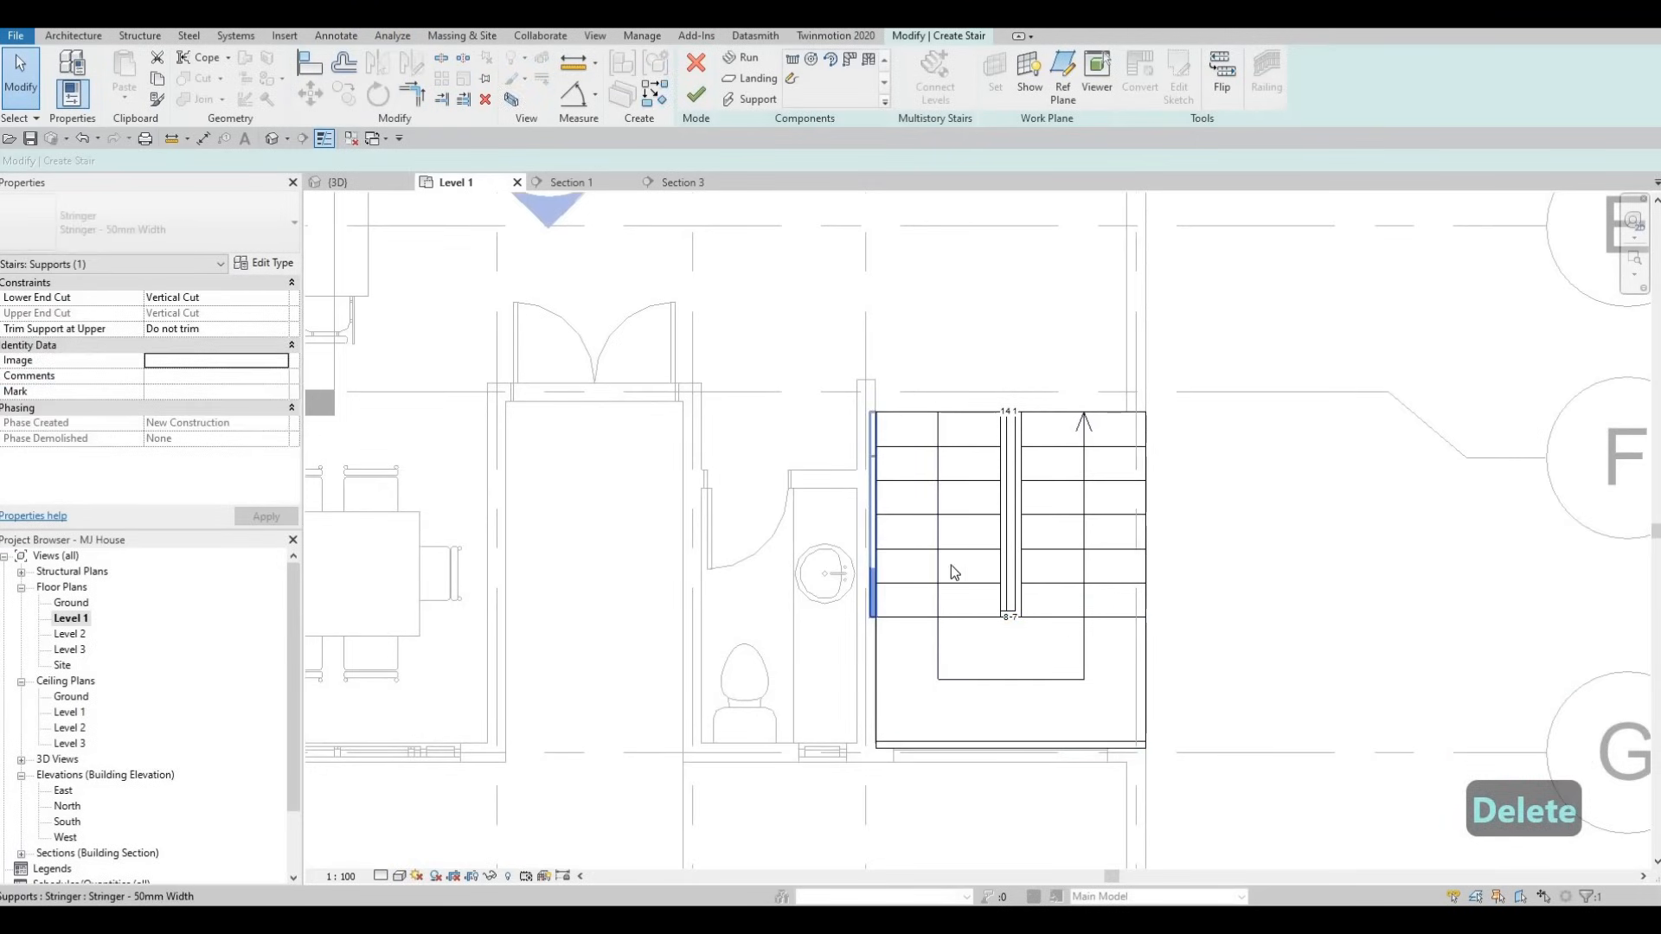
key("Delete")
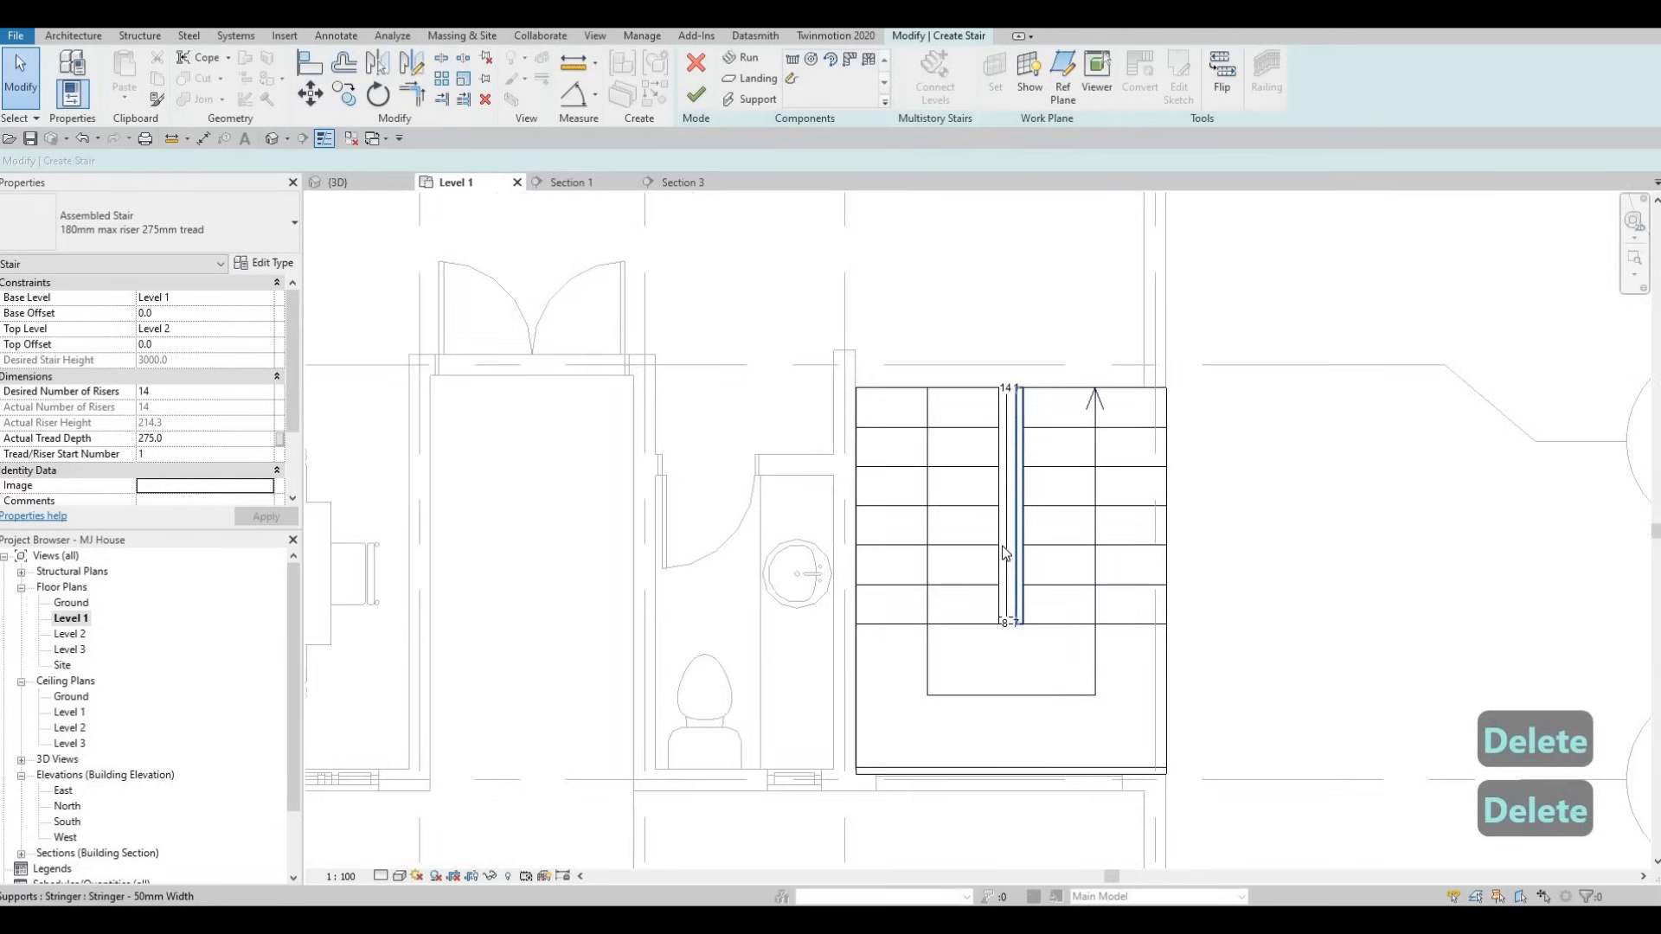
key("Escape")
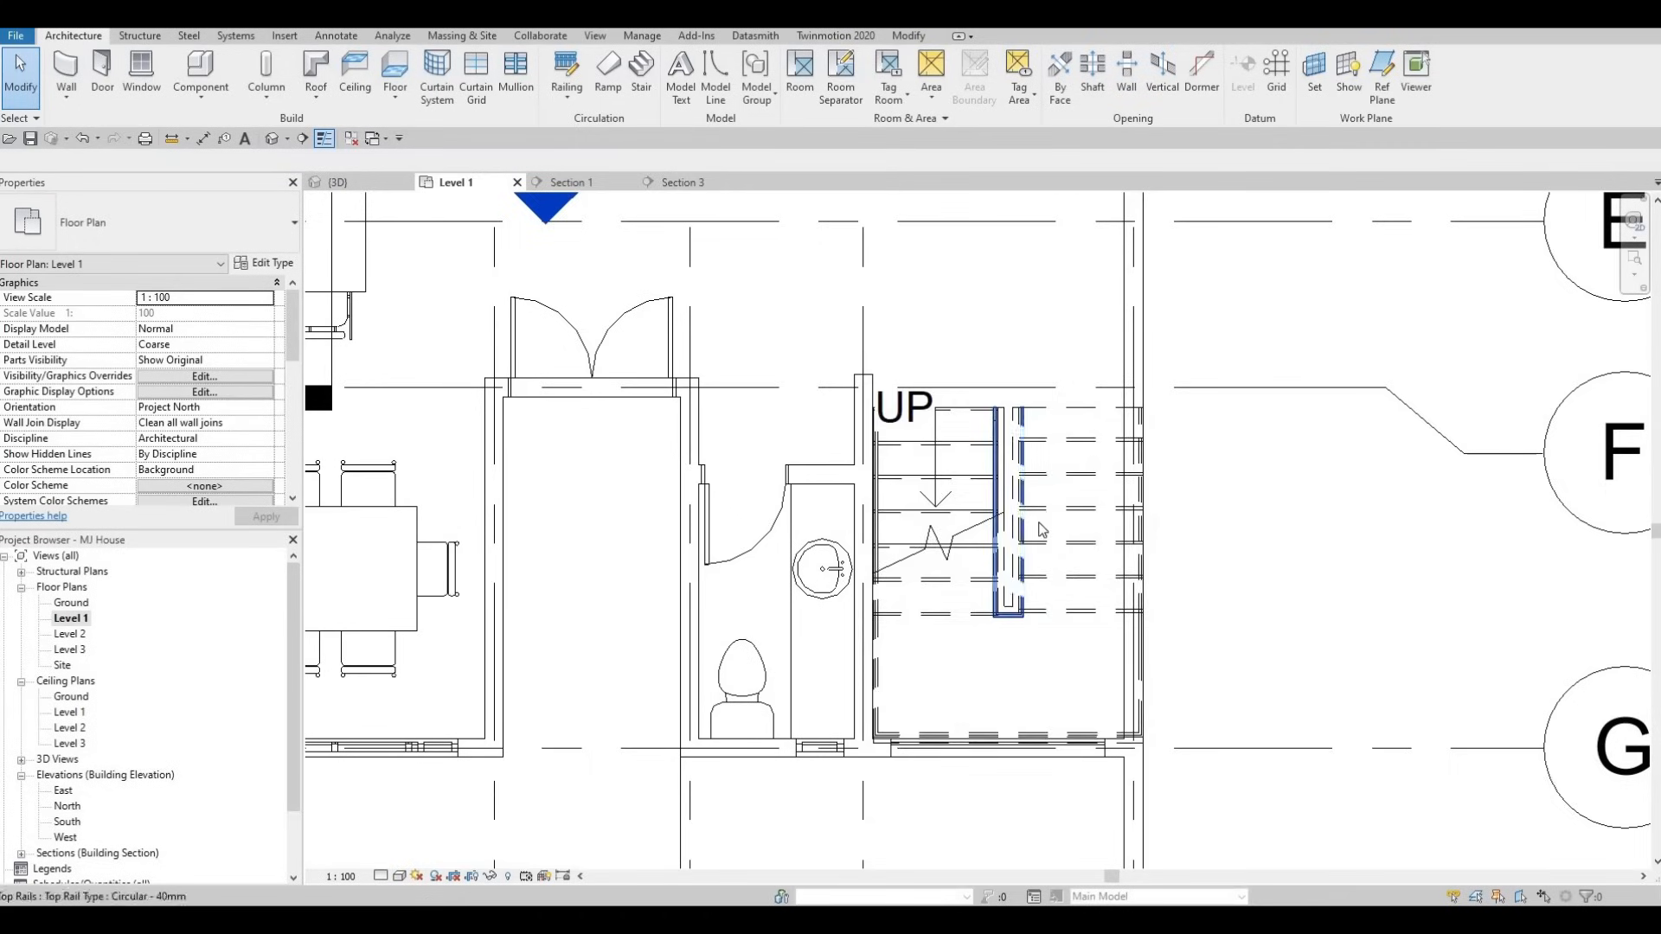
- Select the whole stair and shift it slightly right and up
key("Escape")
scroll(1023, 507, "up", 1)
left_click(1020, 510)
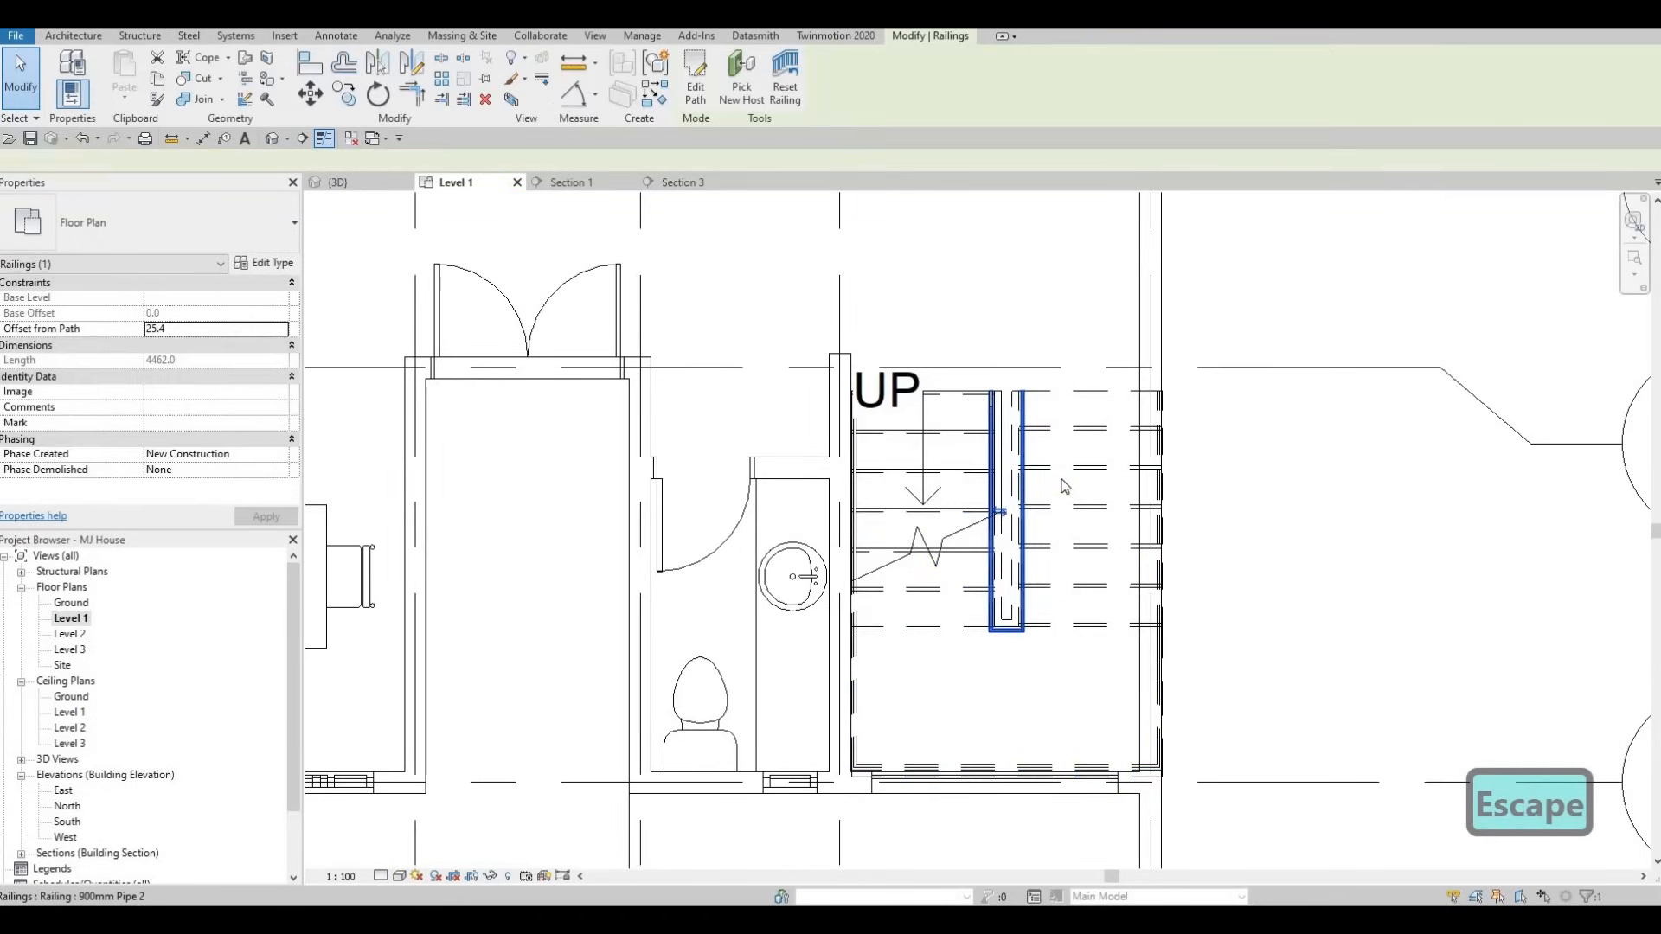
key("Escape")
left_click(1056, 564)
key("Escape")
key("Escape")
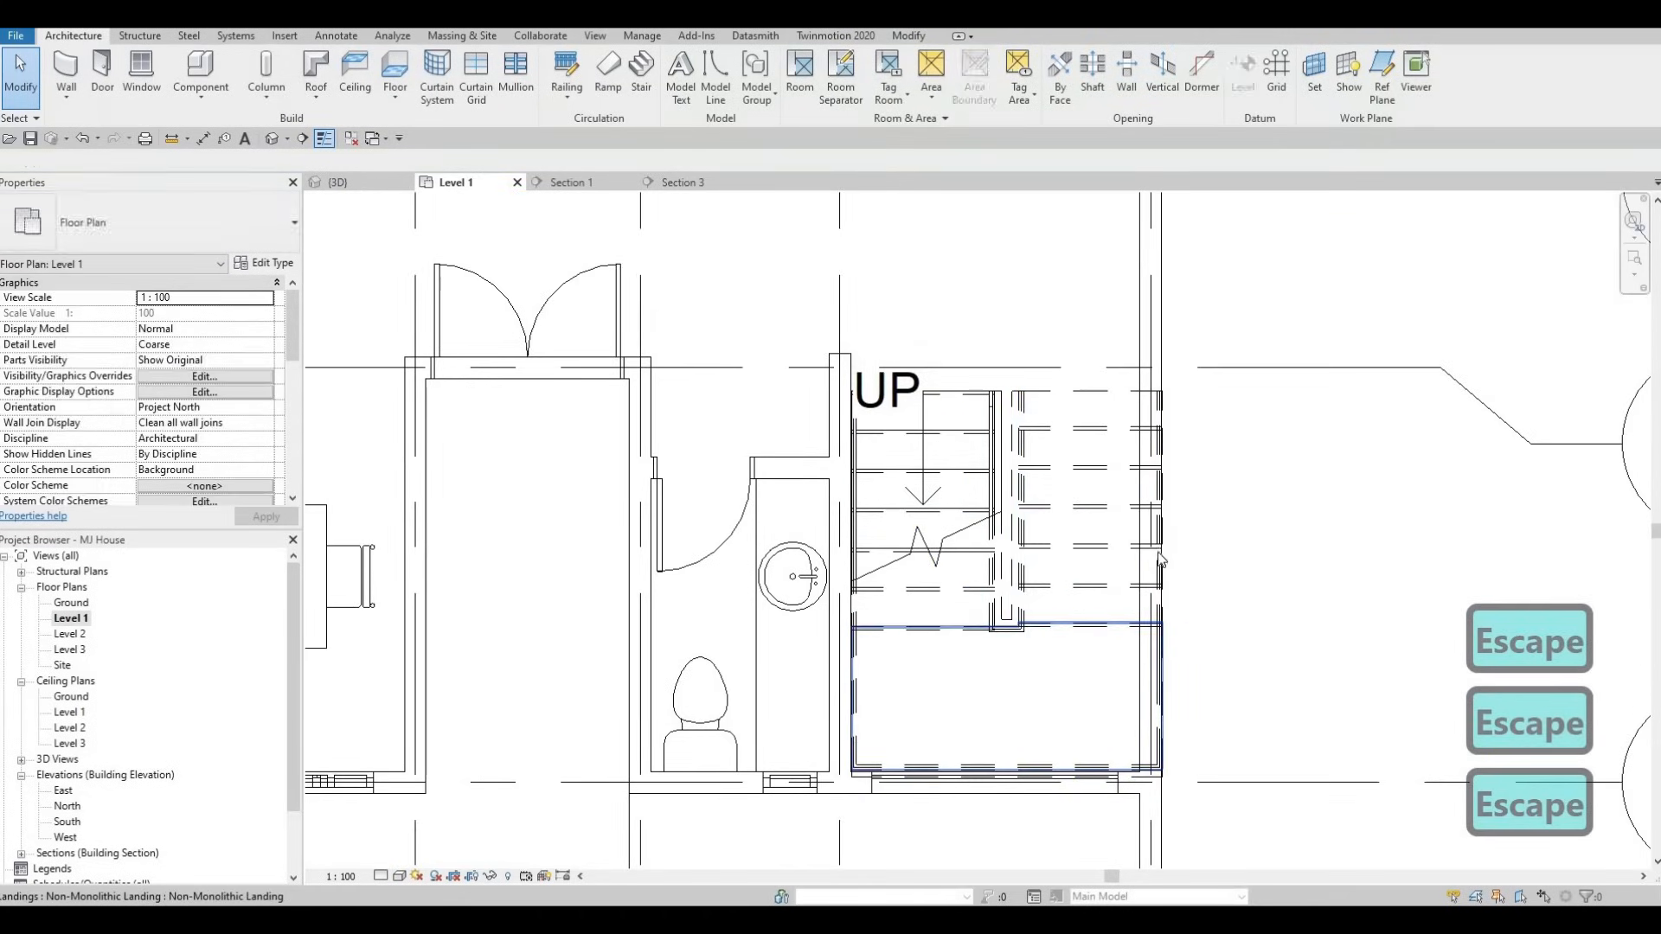
left_click(1127, 531)
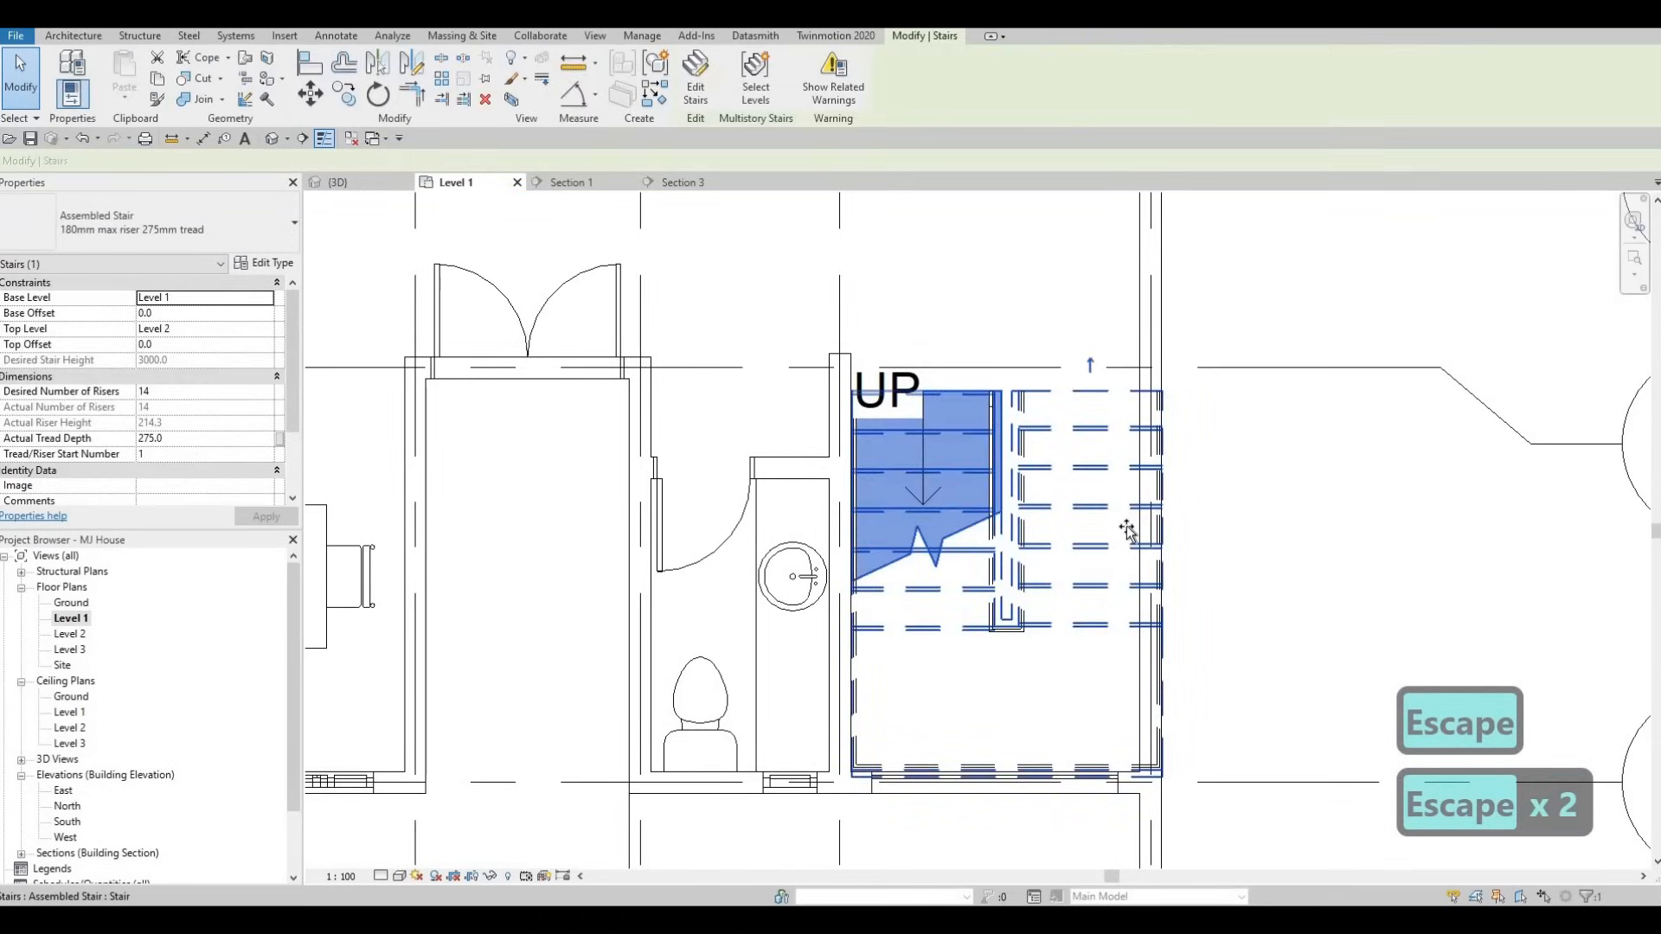
left_click_drag(1065, 577, 1088, 561)
key("Escape")
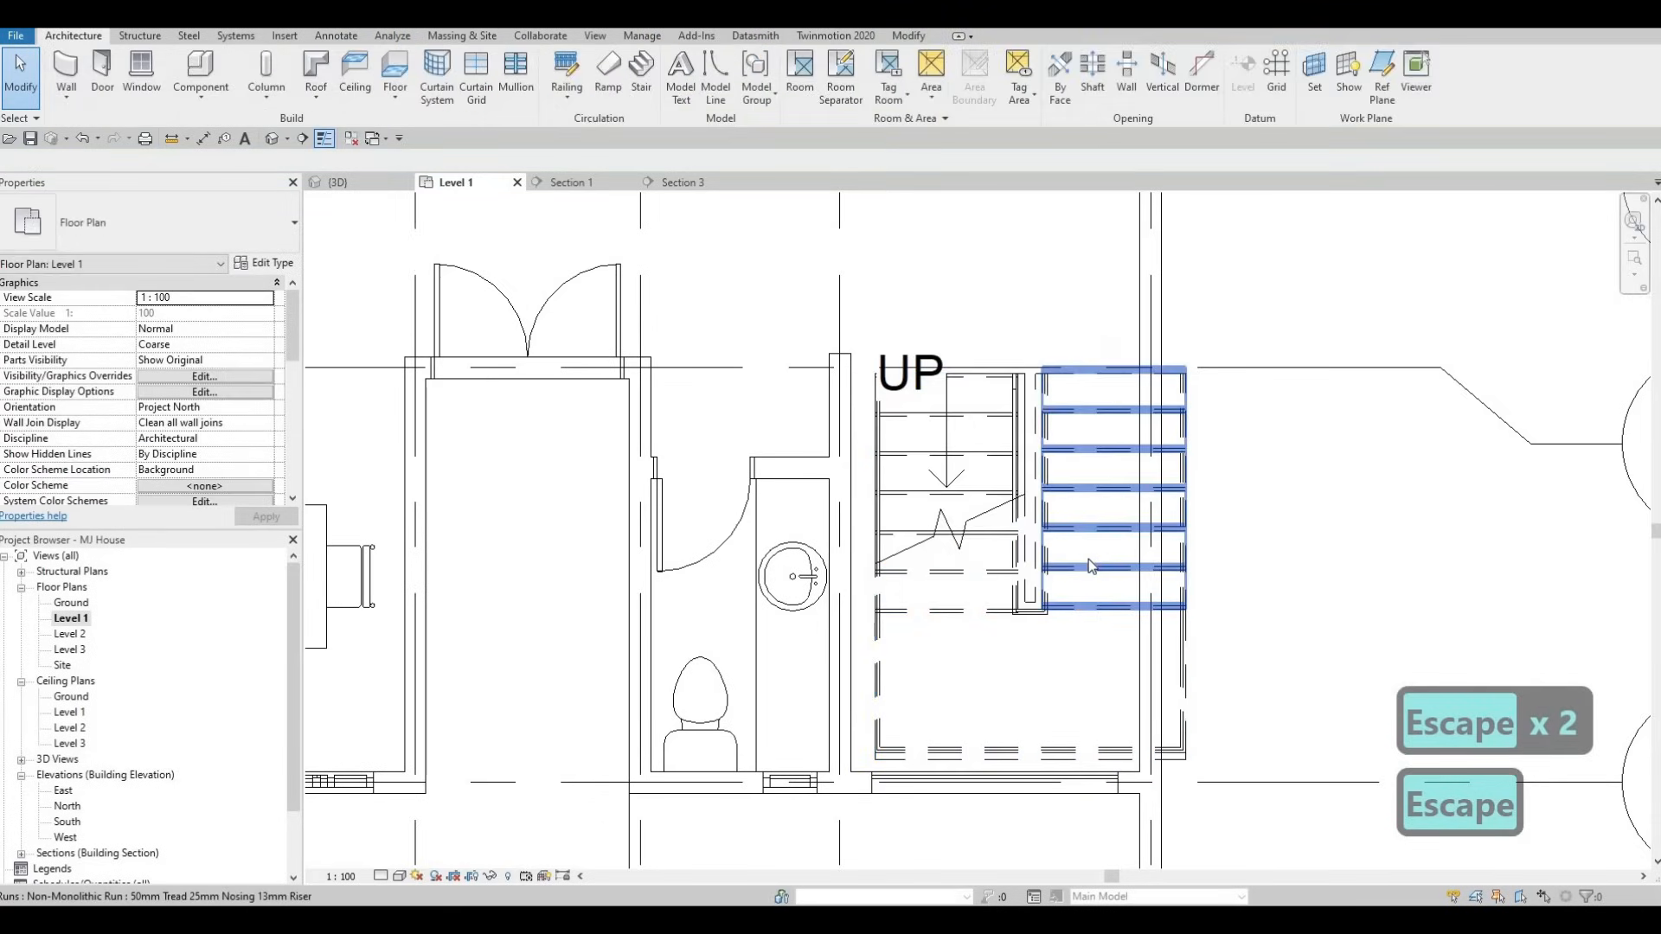
- Use Align (AL) to put the stair's left and bottom edges flush with the wall faces
key("a")
key("l")
key("l")
scroll(854, 785, "up", 2)
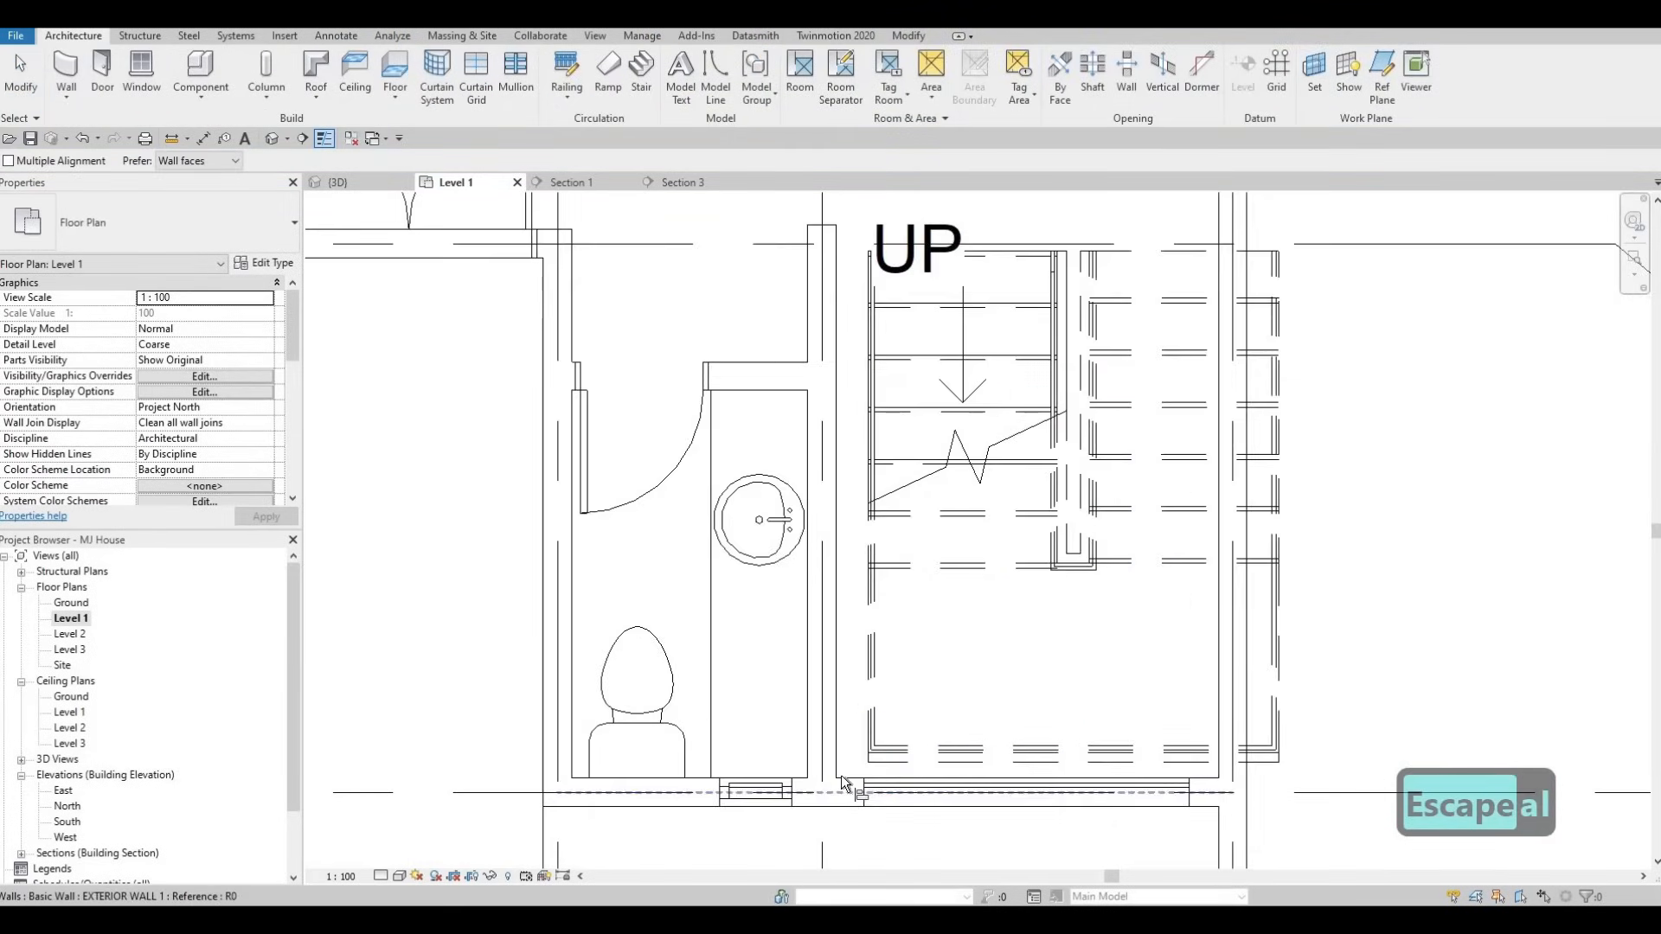
left_click(837, 746)
left_click(867, 736)
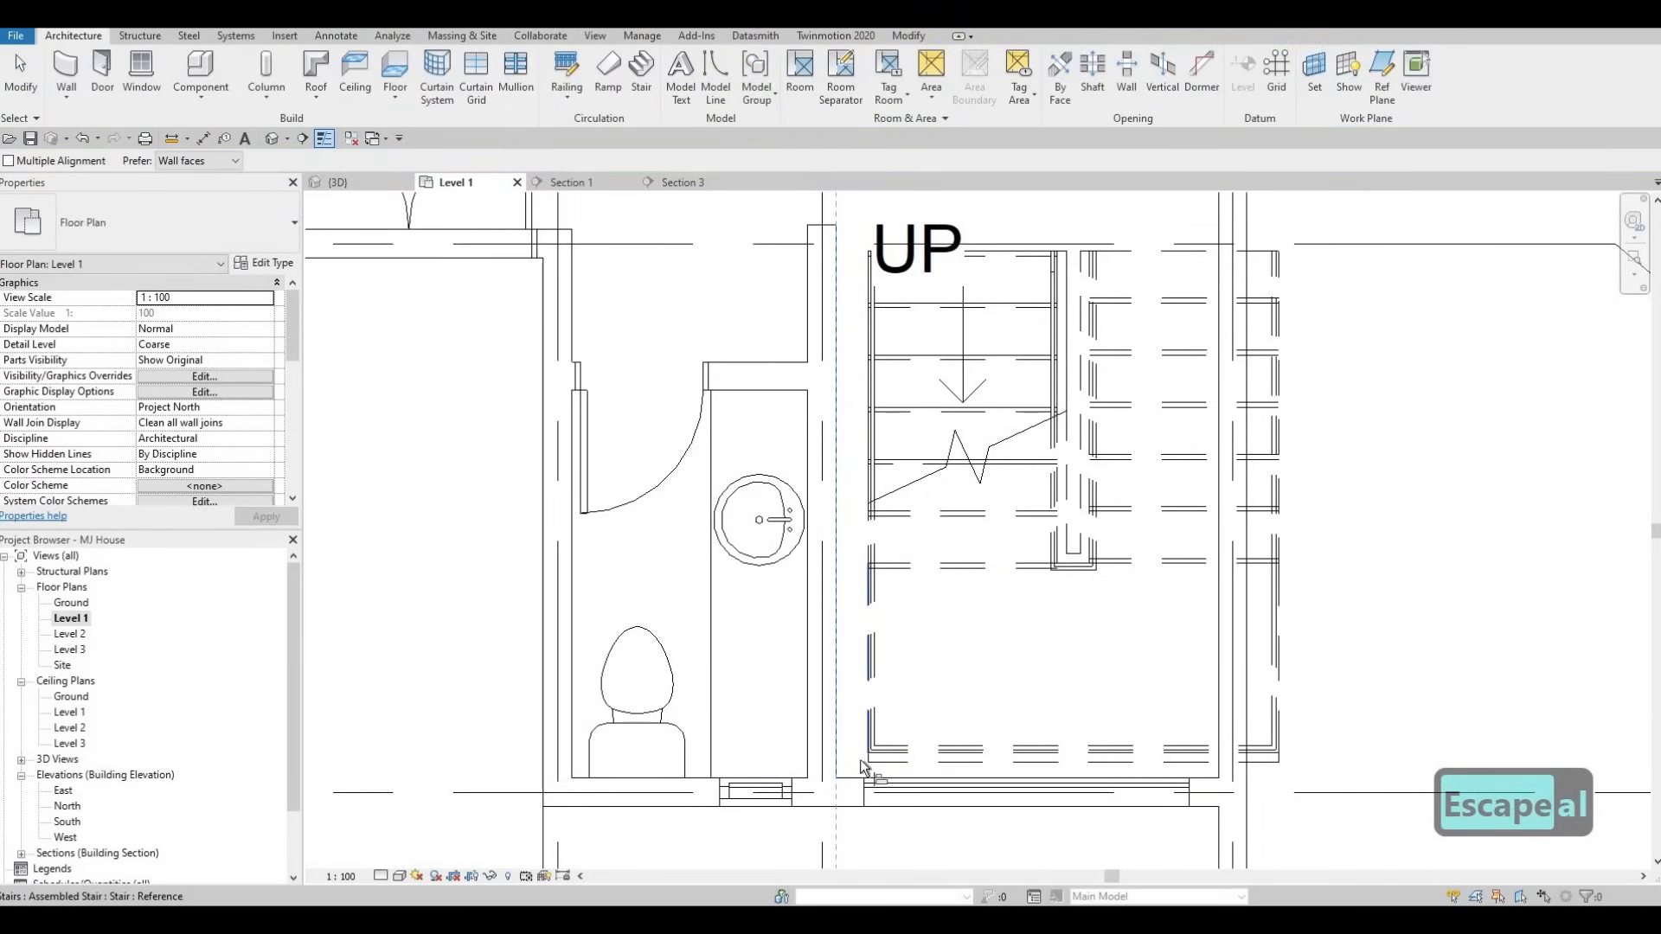
left_click(854, 778)
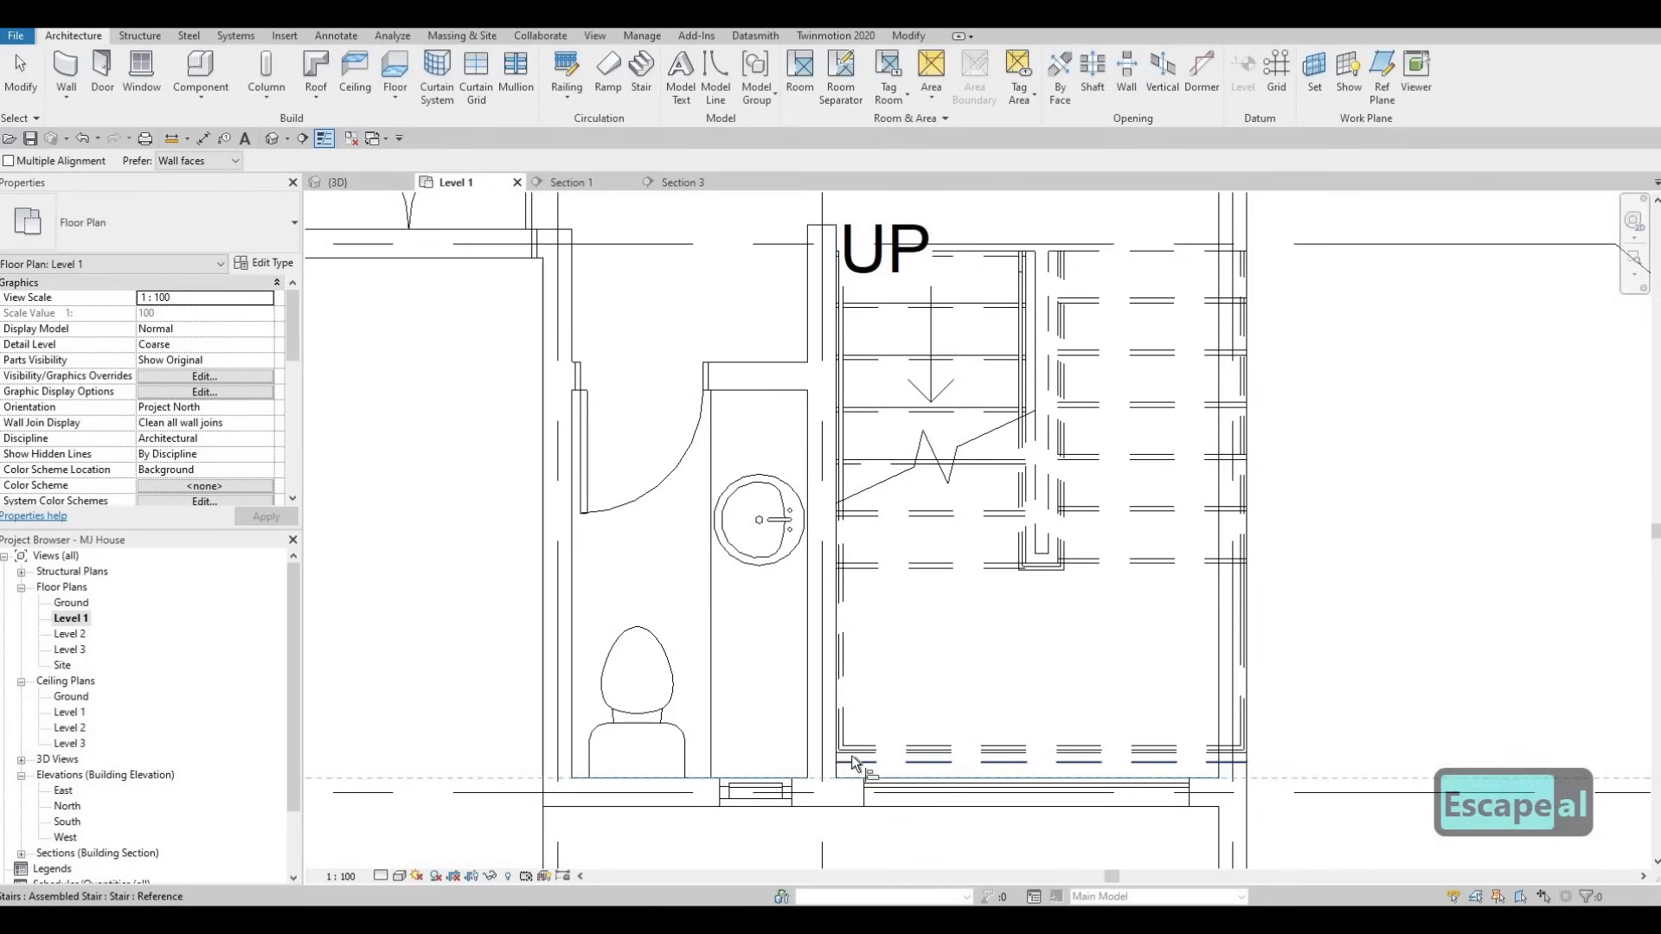
left_click(852, 762)
key("Escape")
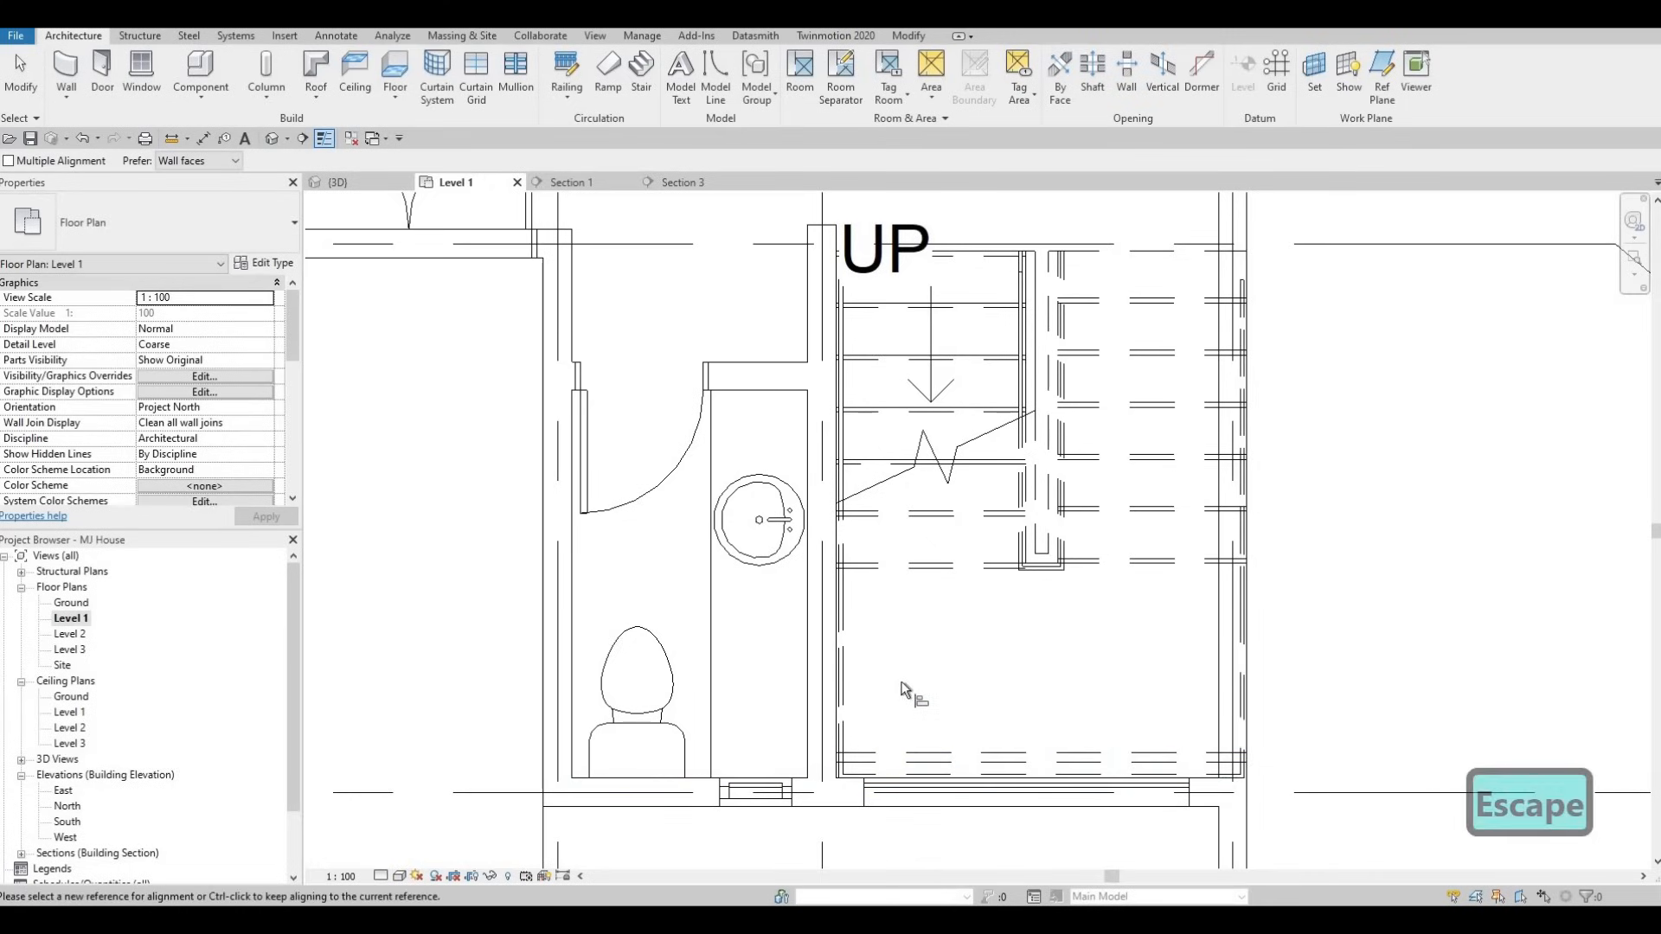
middle_click_drag(997, 592, 970, 661)
scroll(973, 668, "down", 2)
key("Escape")
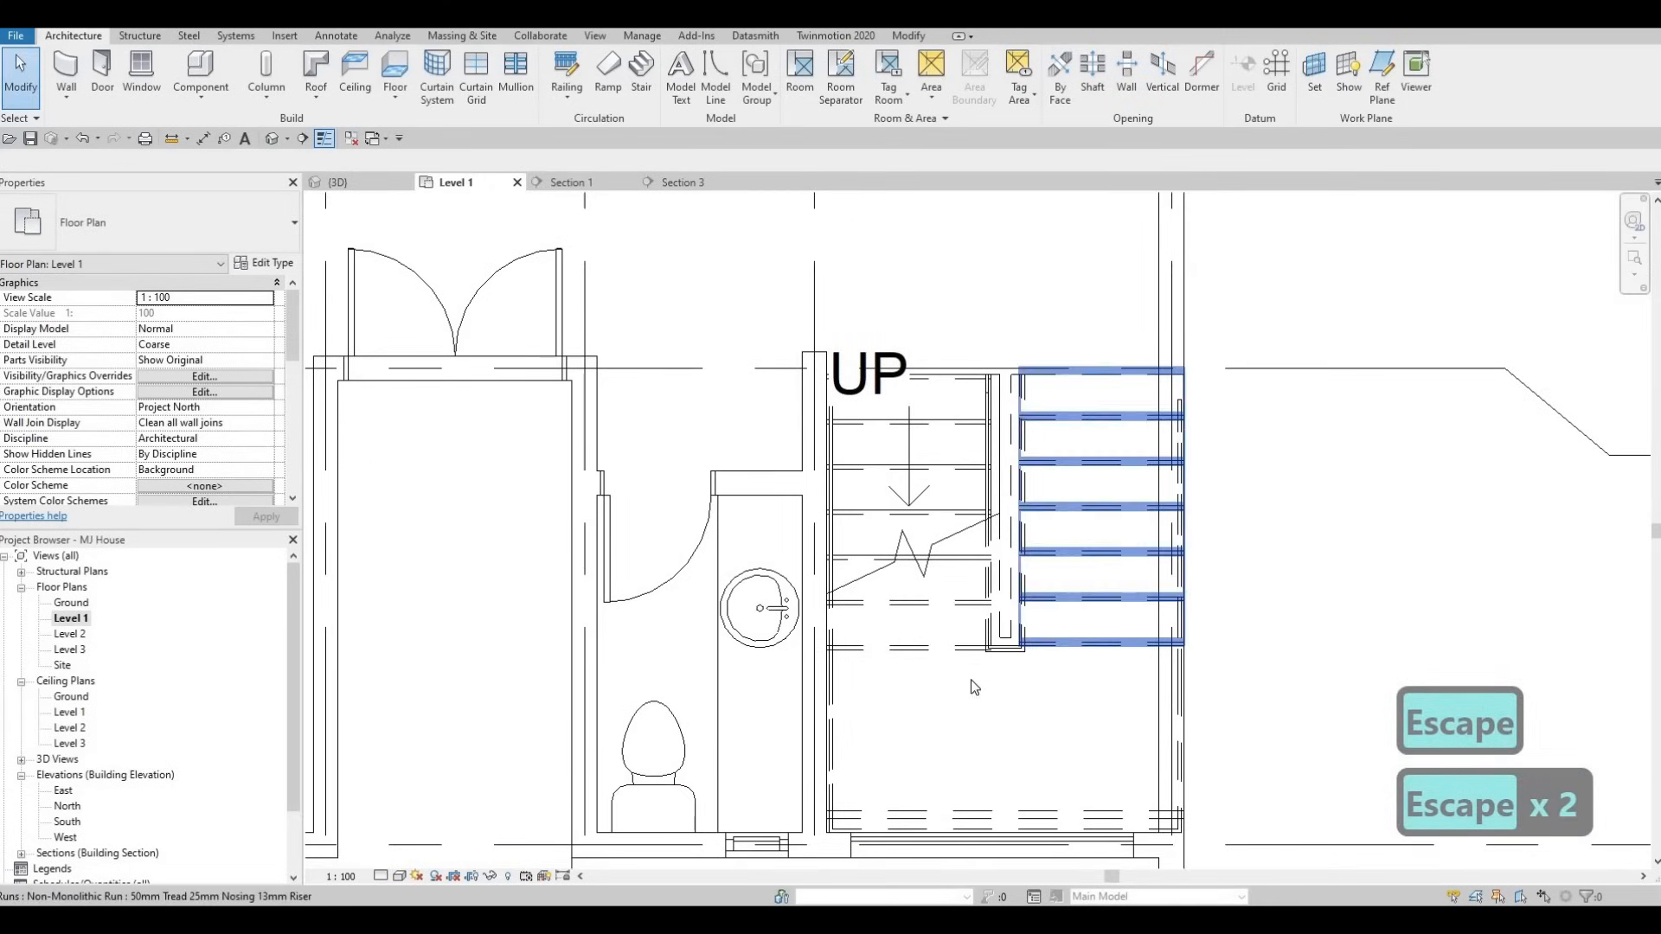
- Check the stair and bottom landing, leaving the whole stair selected
left_click(934, 690)
key("Escape")
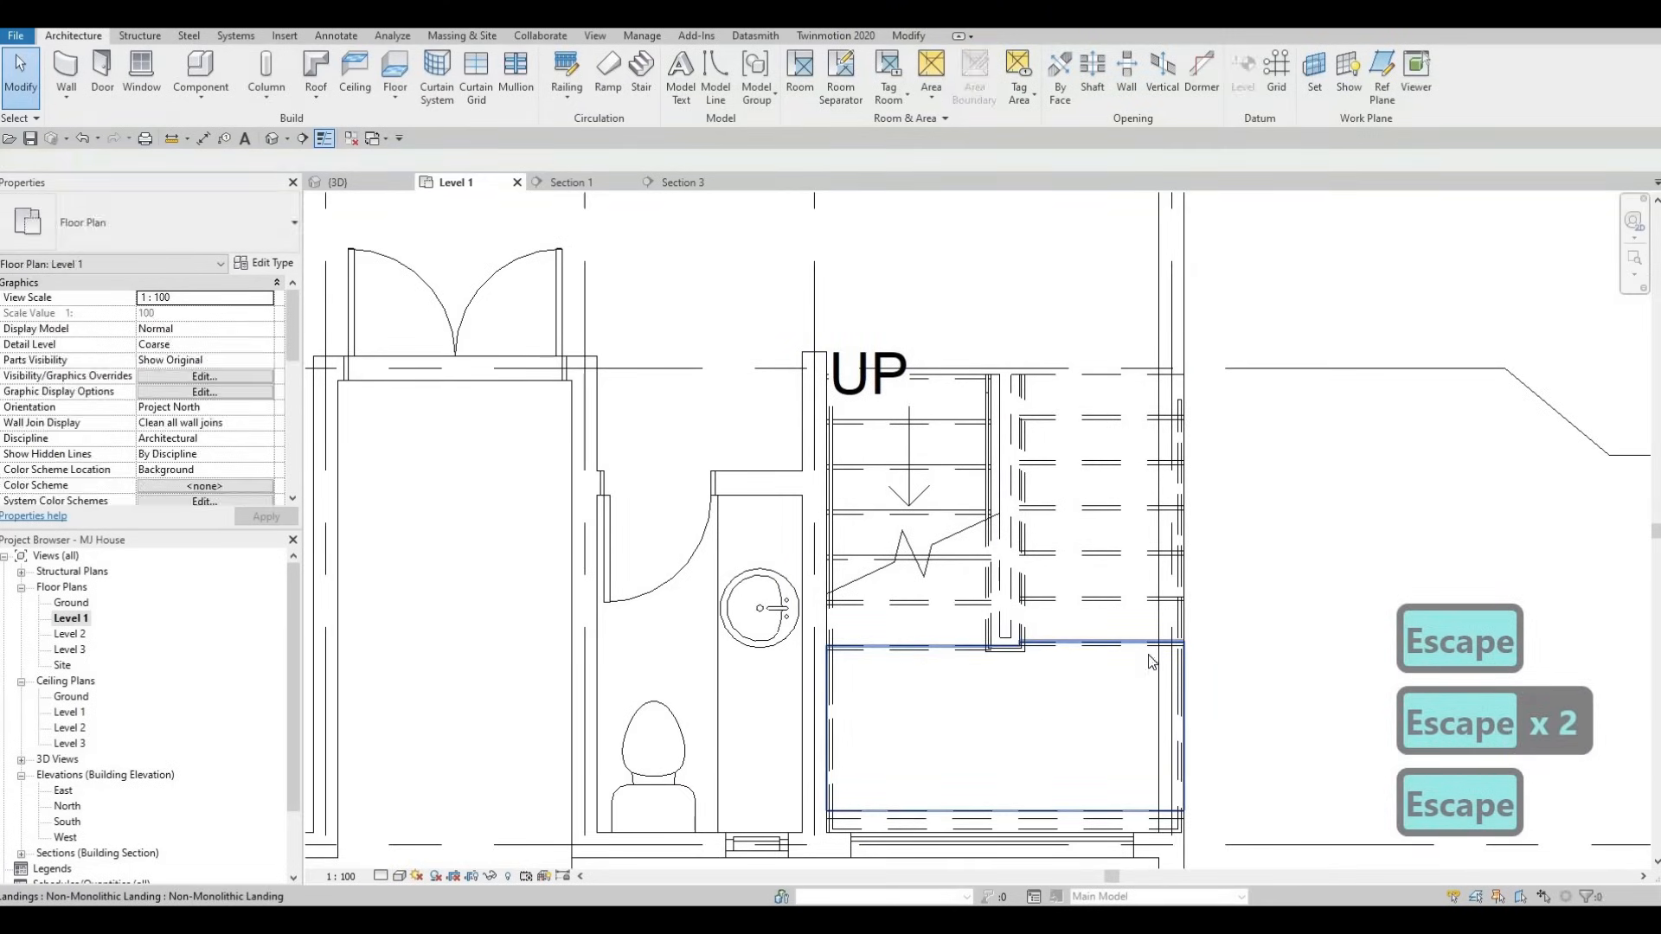
left_click(1167, 643)
key("Escape")
left_click(934, 378)
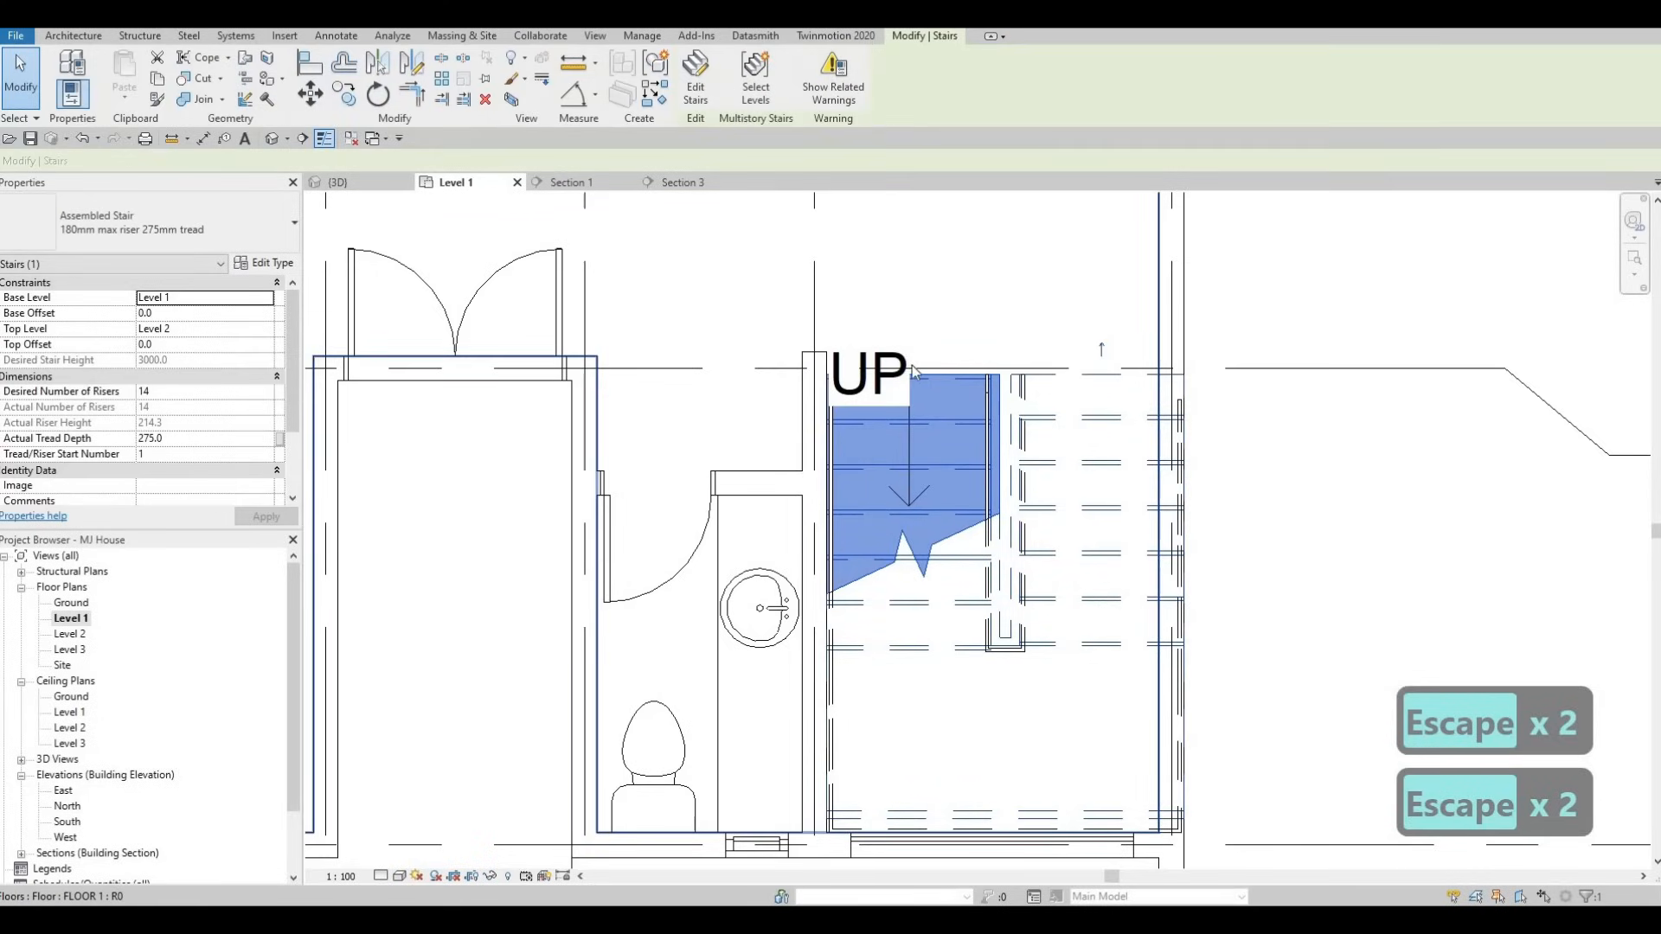
- Reopen the stair for editing and set the left run width to 800
double_click(934, 381)
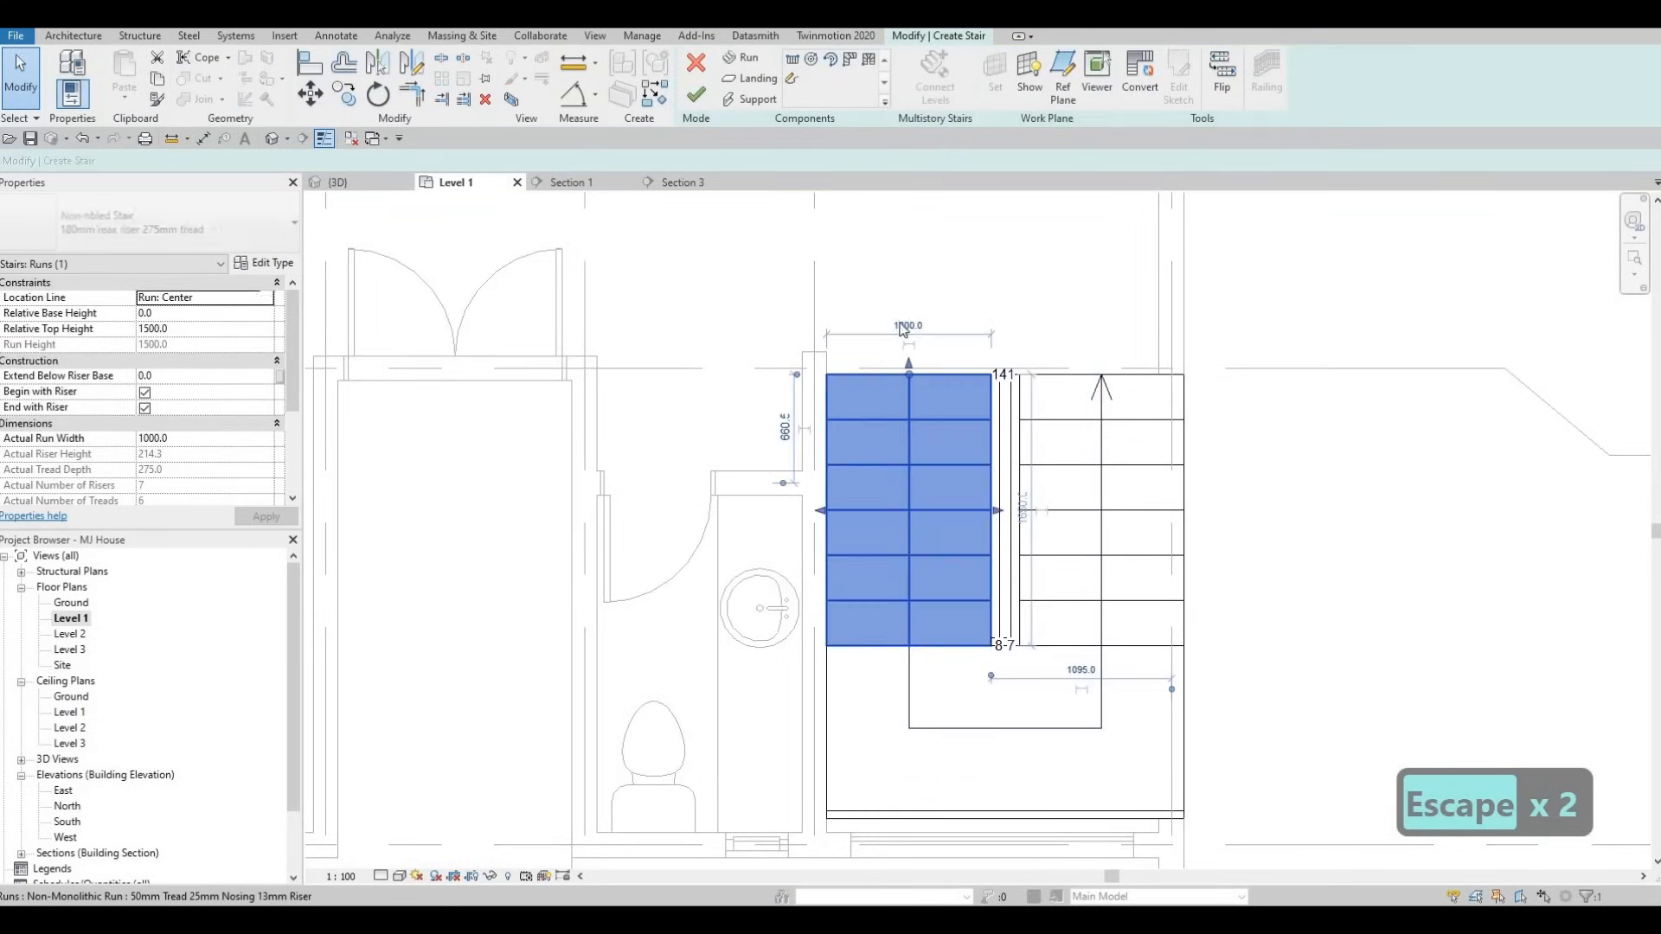
scroll(902, 329, "up", 1)
left_click(901, 323)
type("800")
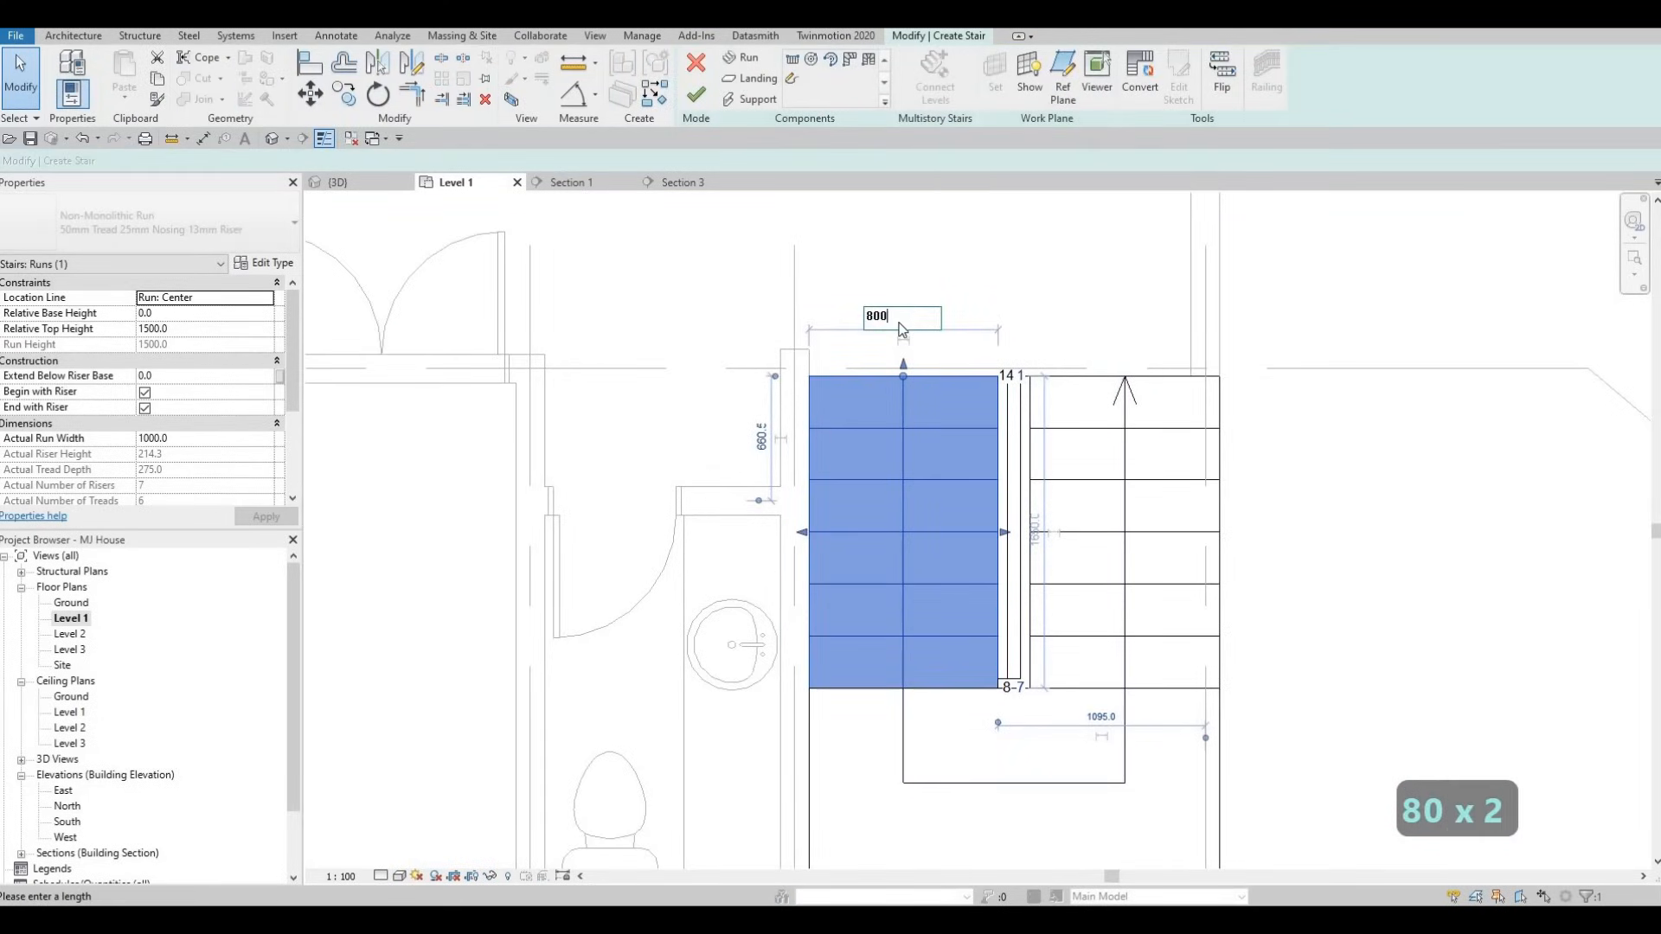
key("Return")
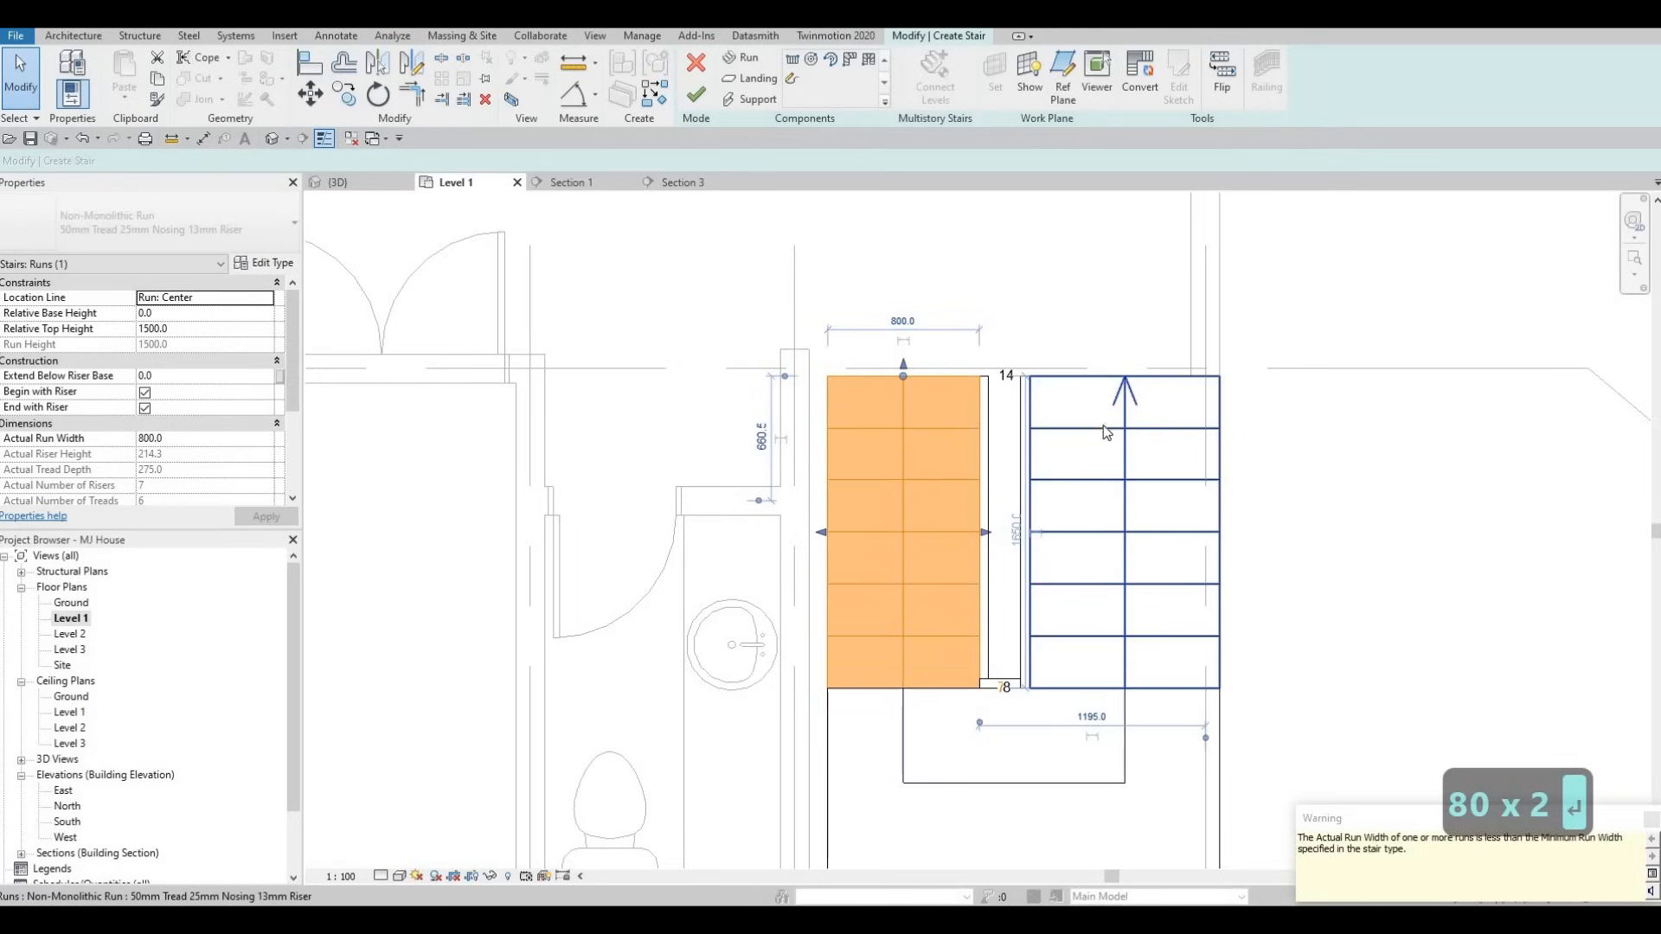
- Set the right run width to 800, then drag its edges, leaving it about 813.2 wide
left_click(1102, 383)
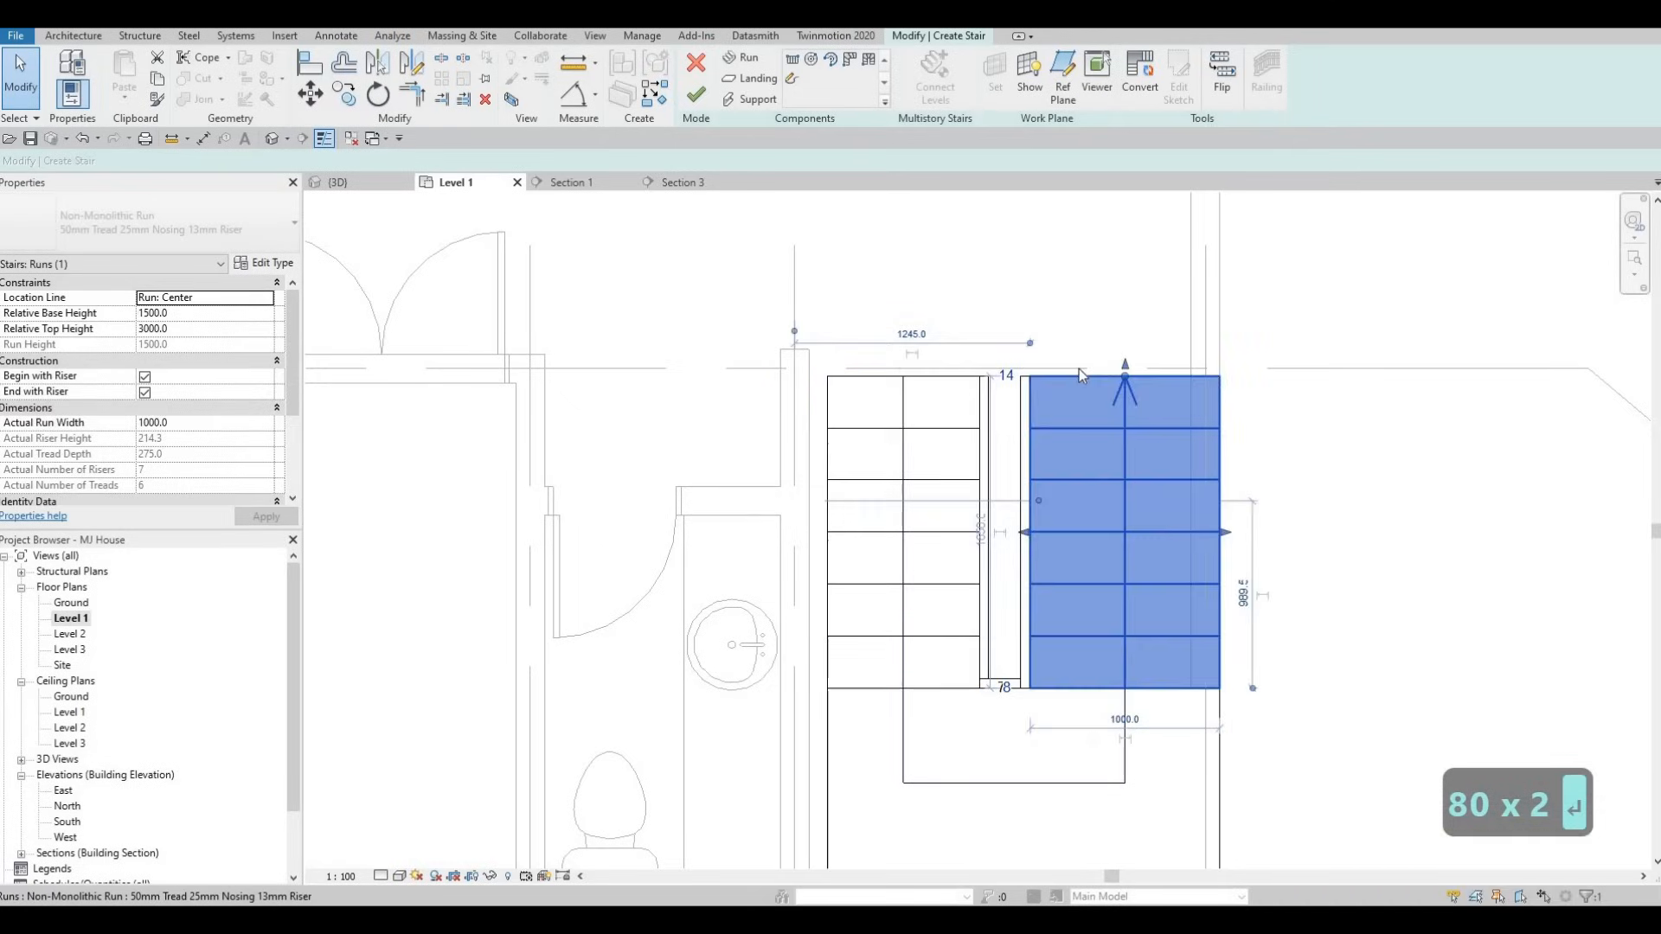
left_click(1123, 721)
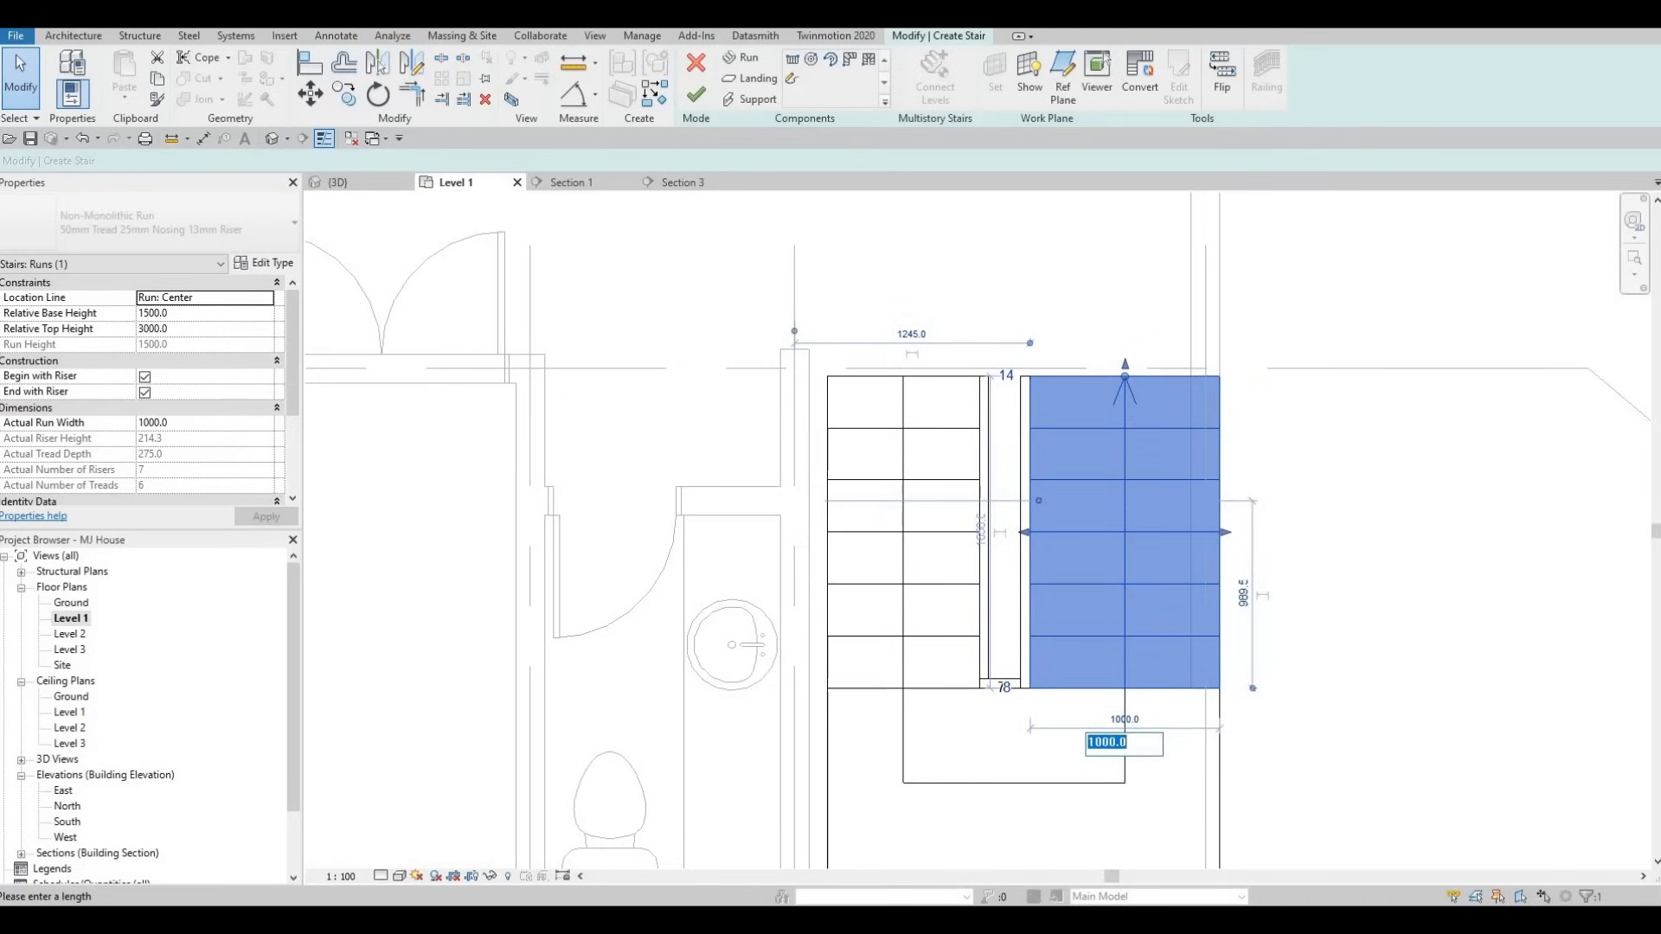
type("800")
key("Return")
key("Escape")
key("Escape")
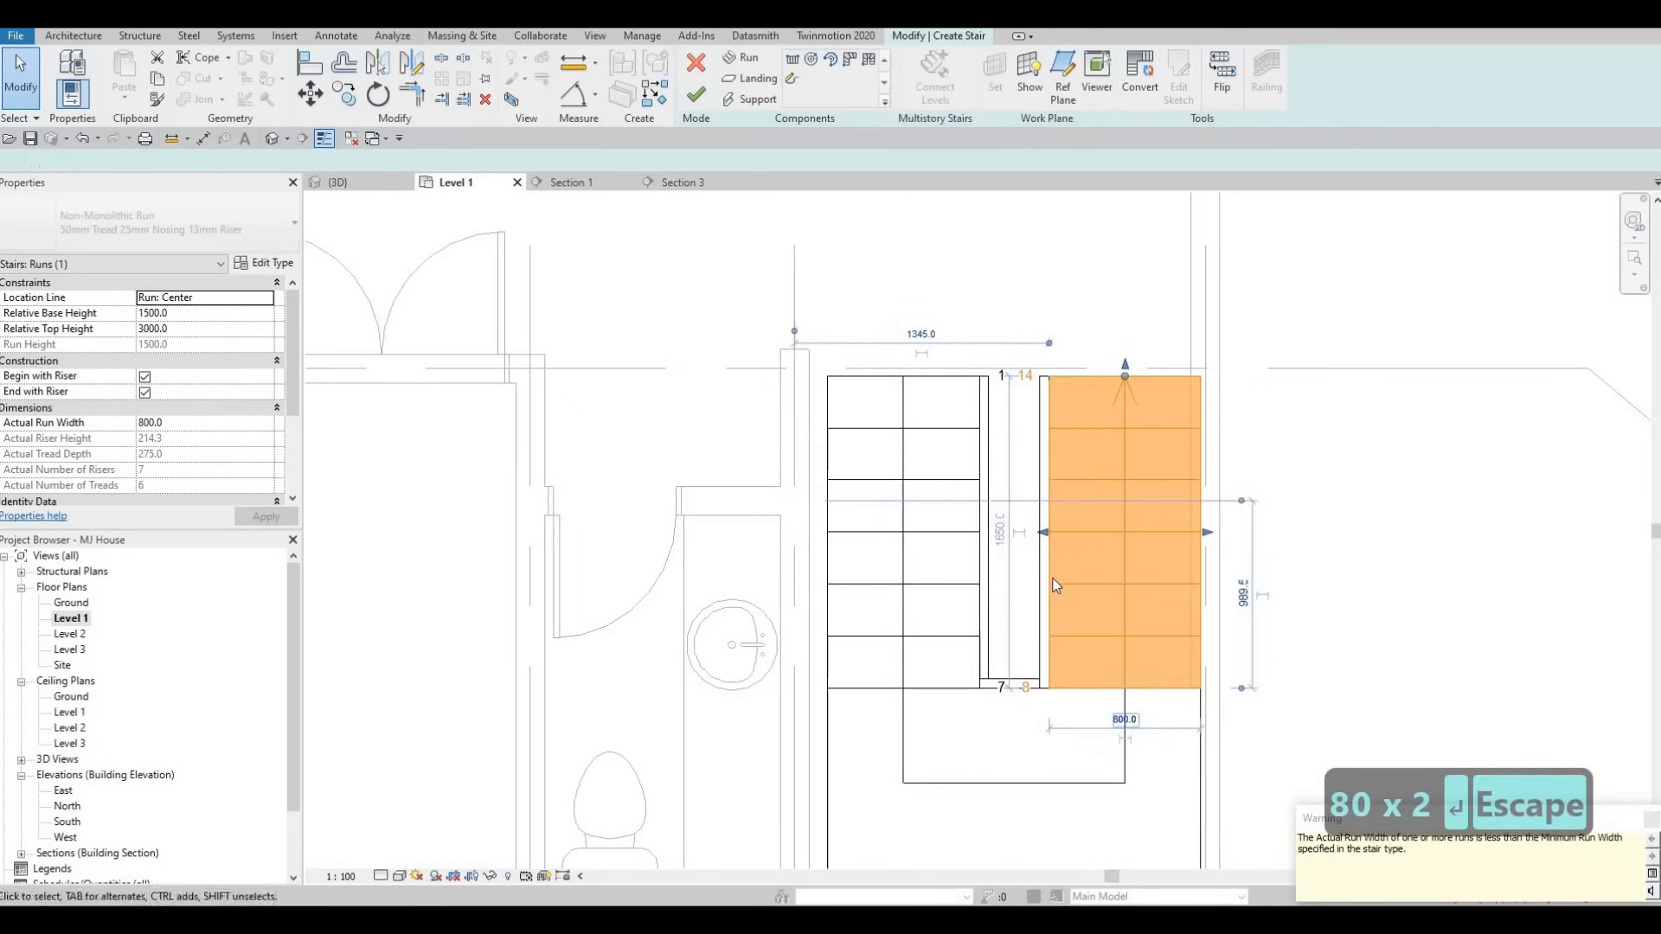
left_click(1048, 561)
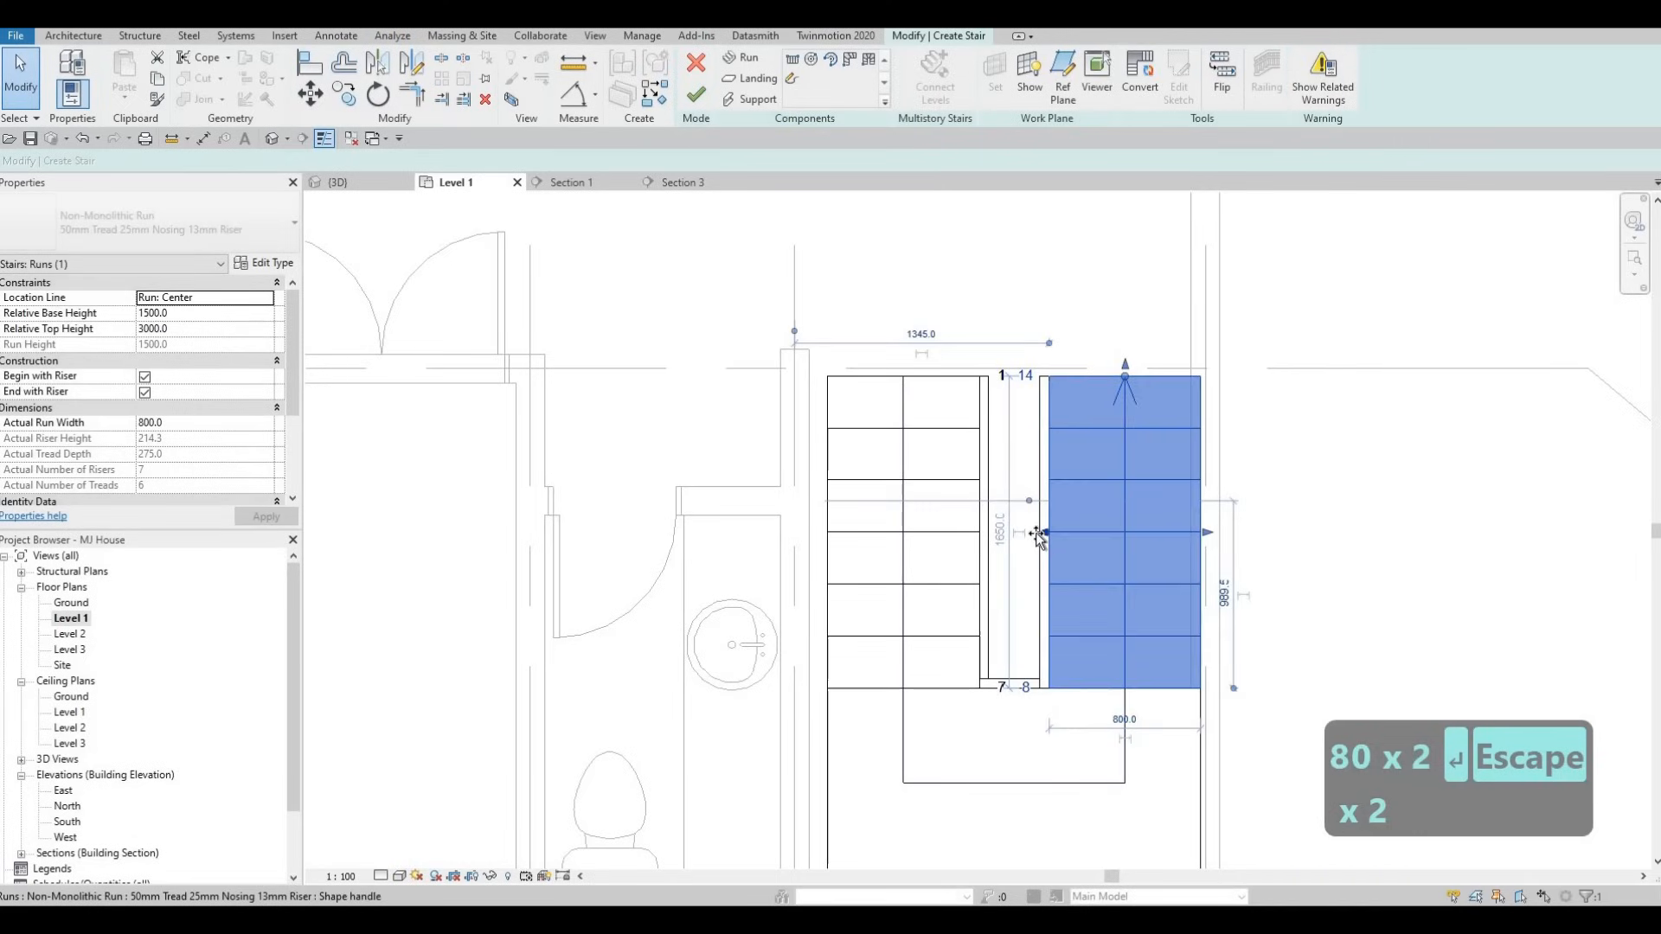
left_click_drag(1022, 536, 988, 536)
left_click_drag(1208, 541, 1076, 723)
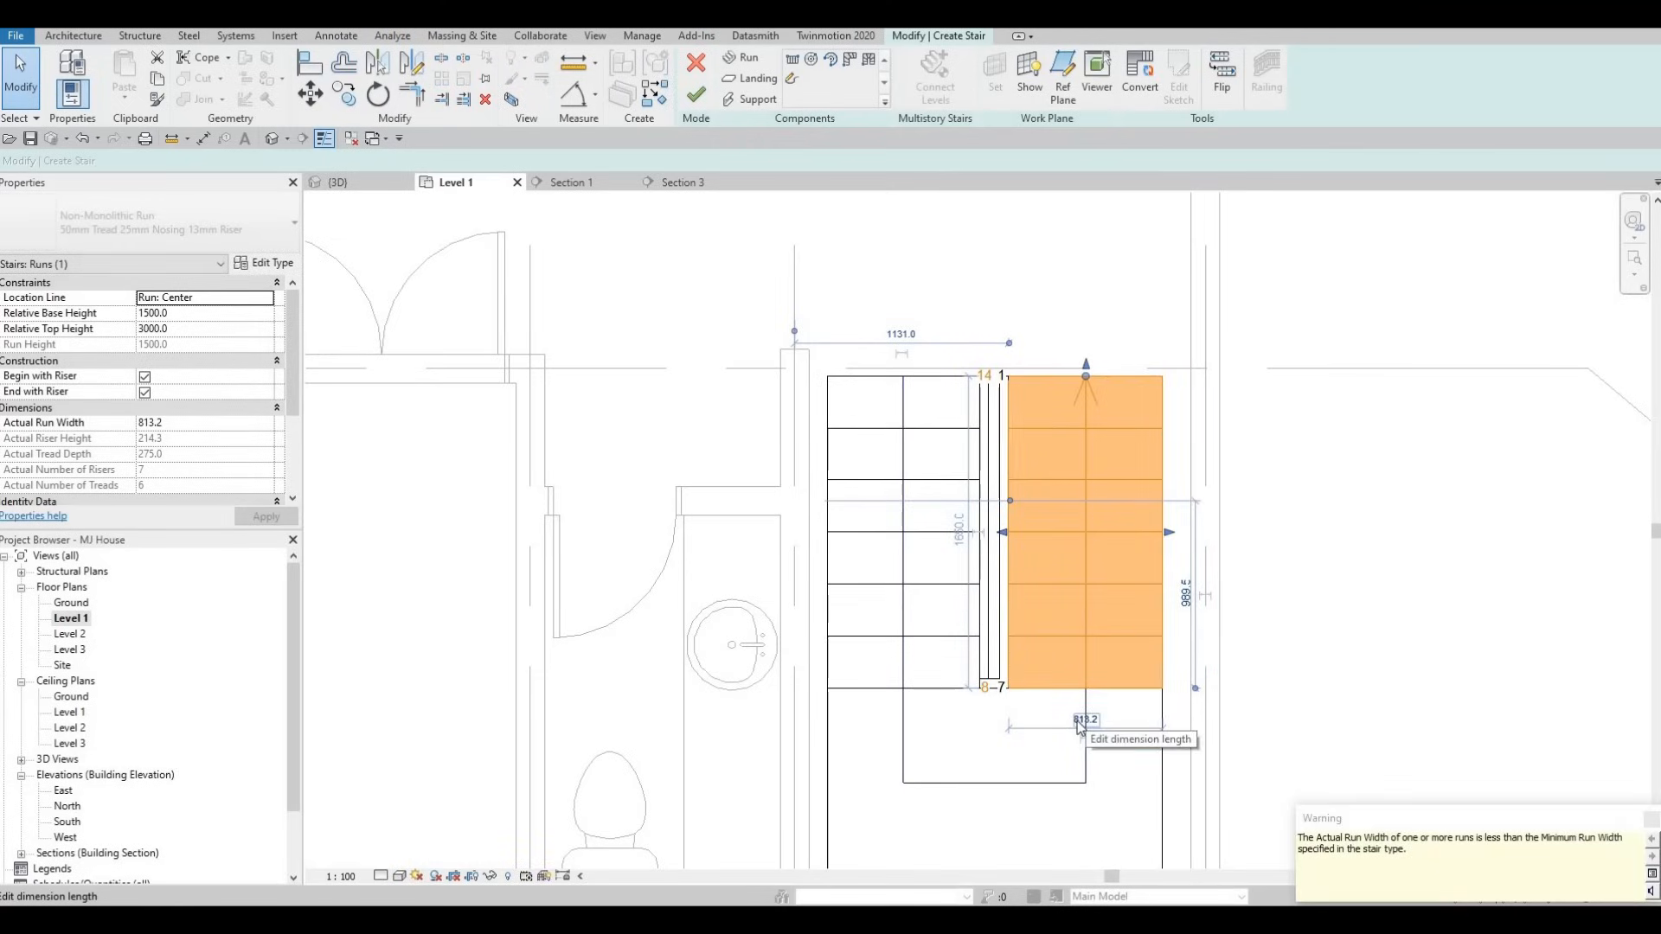
- Set the right run width to 800 and the left run width to 850
left_click(1083, 719)
type("800")
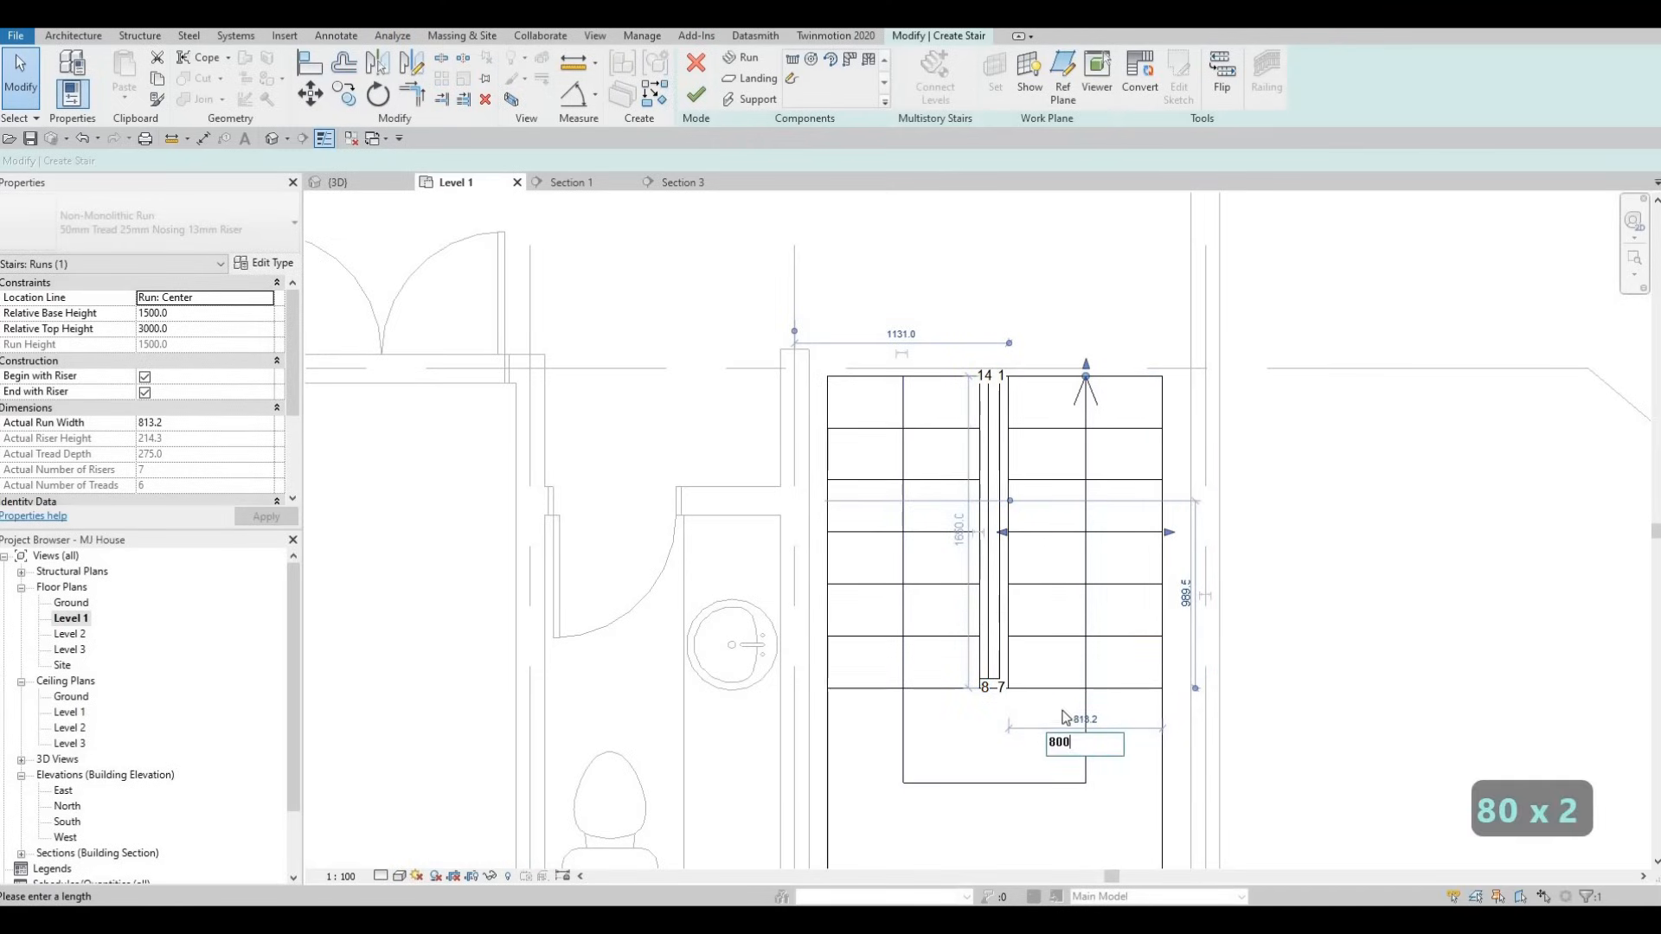
key("Return")
key("Escape")
scroll(954, 617, "down", 1)
middle_click_drag(954, 616, 1016, 544)
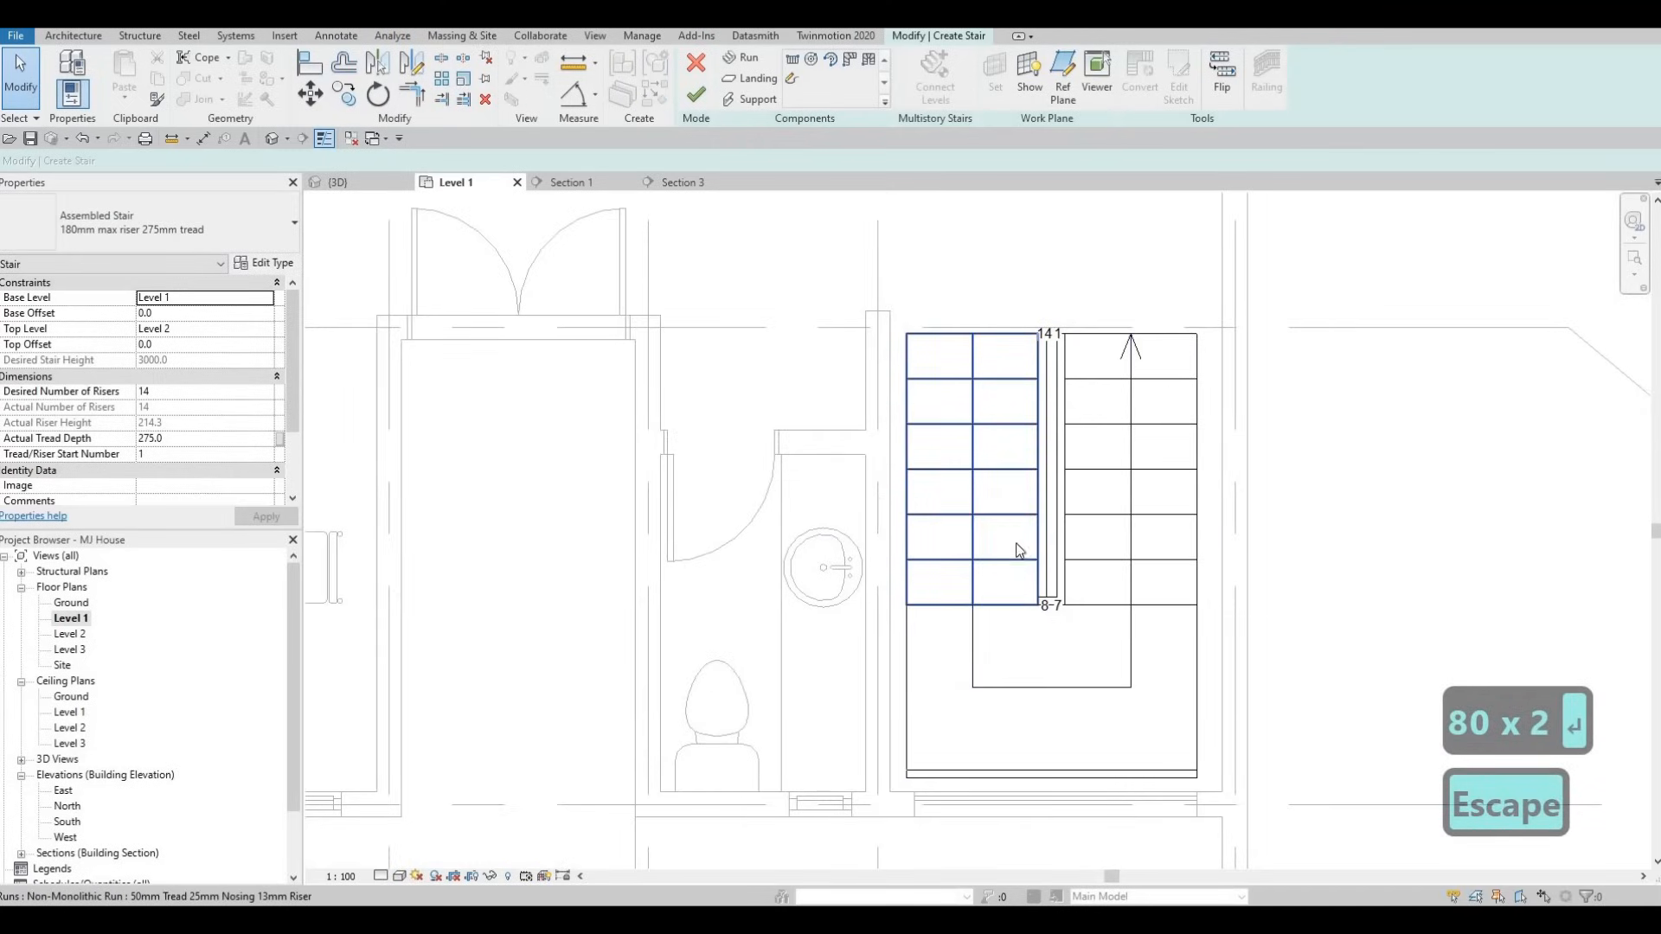
left_click(960, 384)
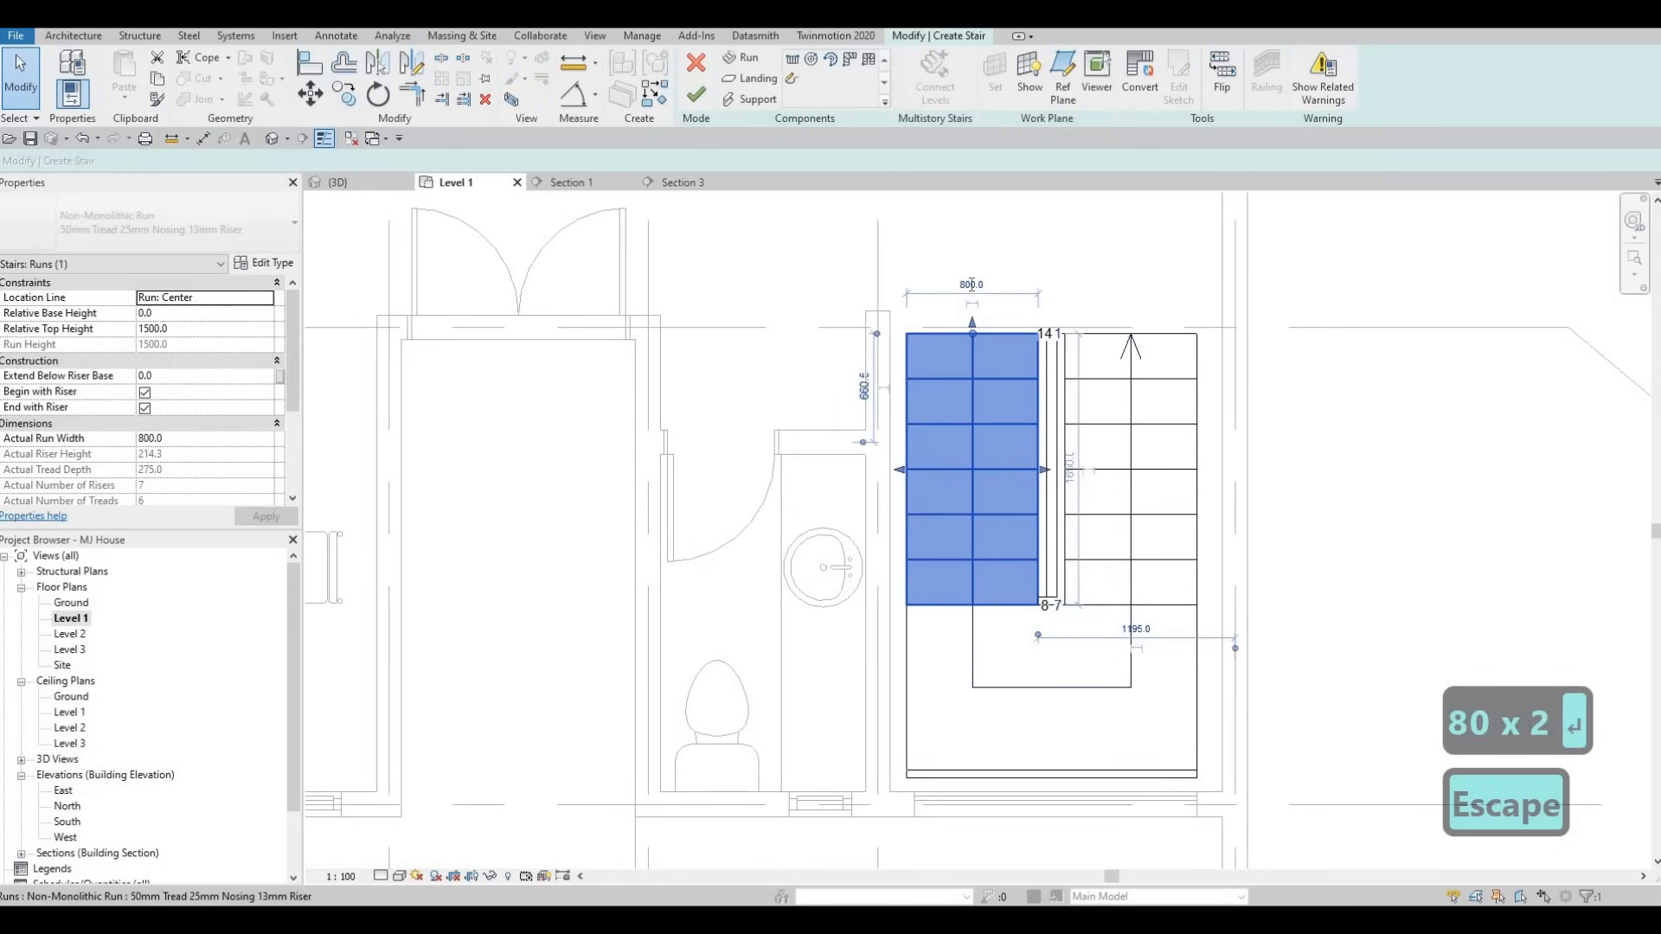
type("850")
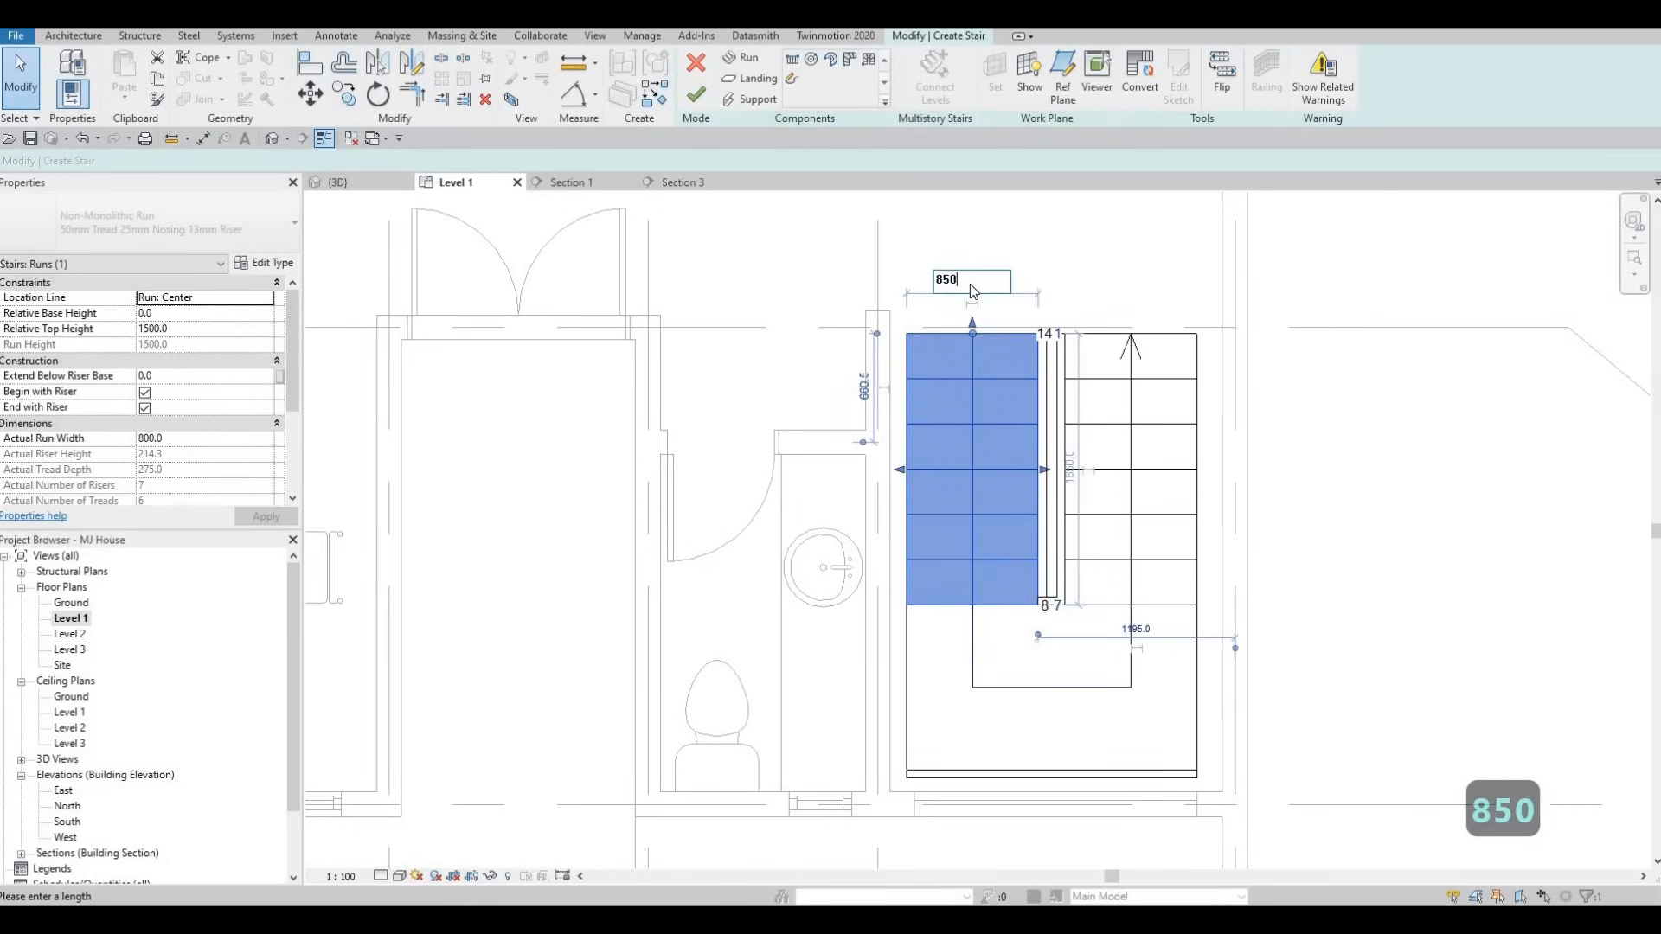
key("Return")
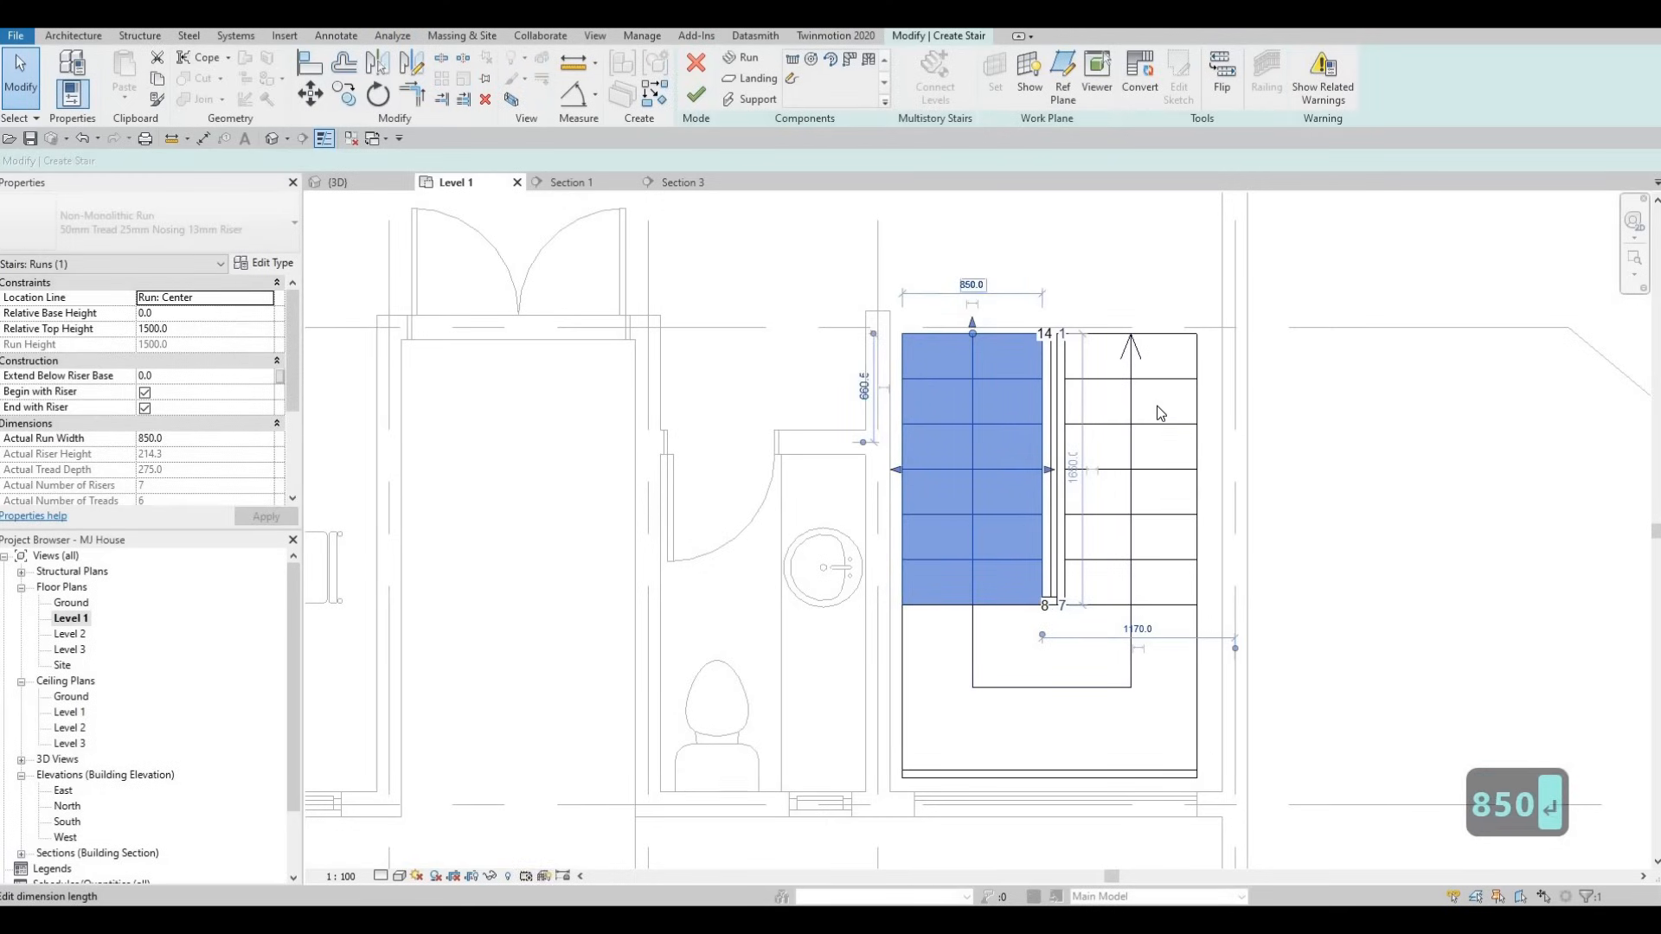
- Try changing the right run's 1137.5 offset to 8, then cancel the failed edit
left_click(1088, 393)
left_click(969, 294)
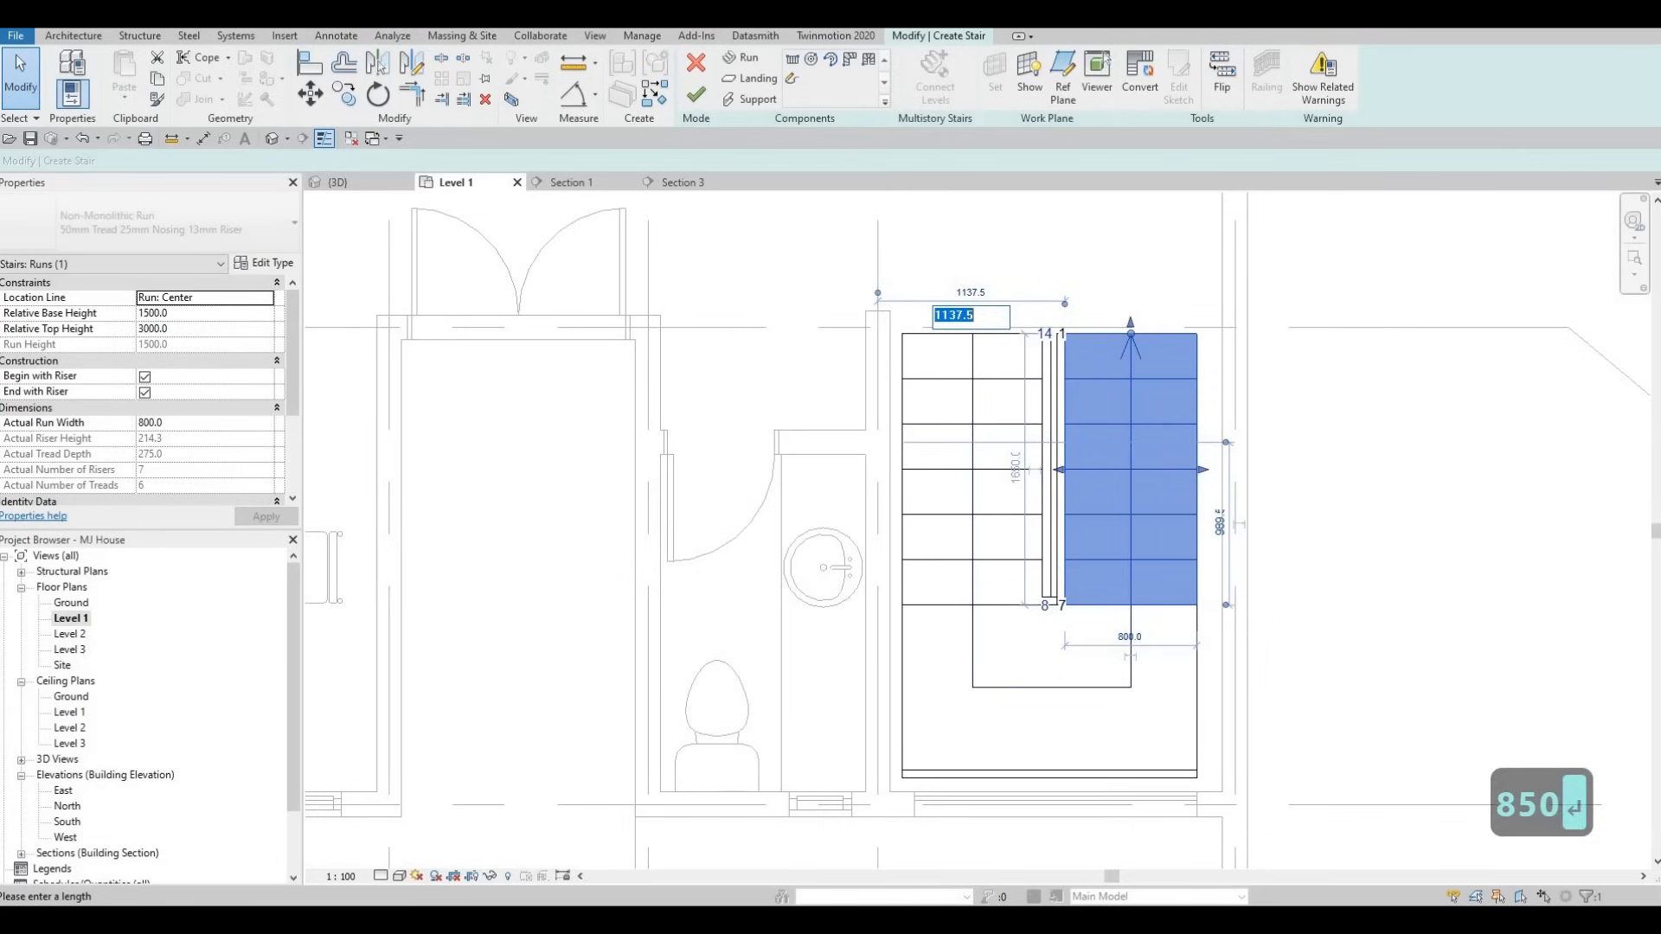
type("850")
key("Return")
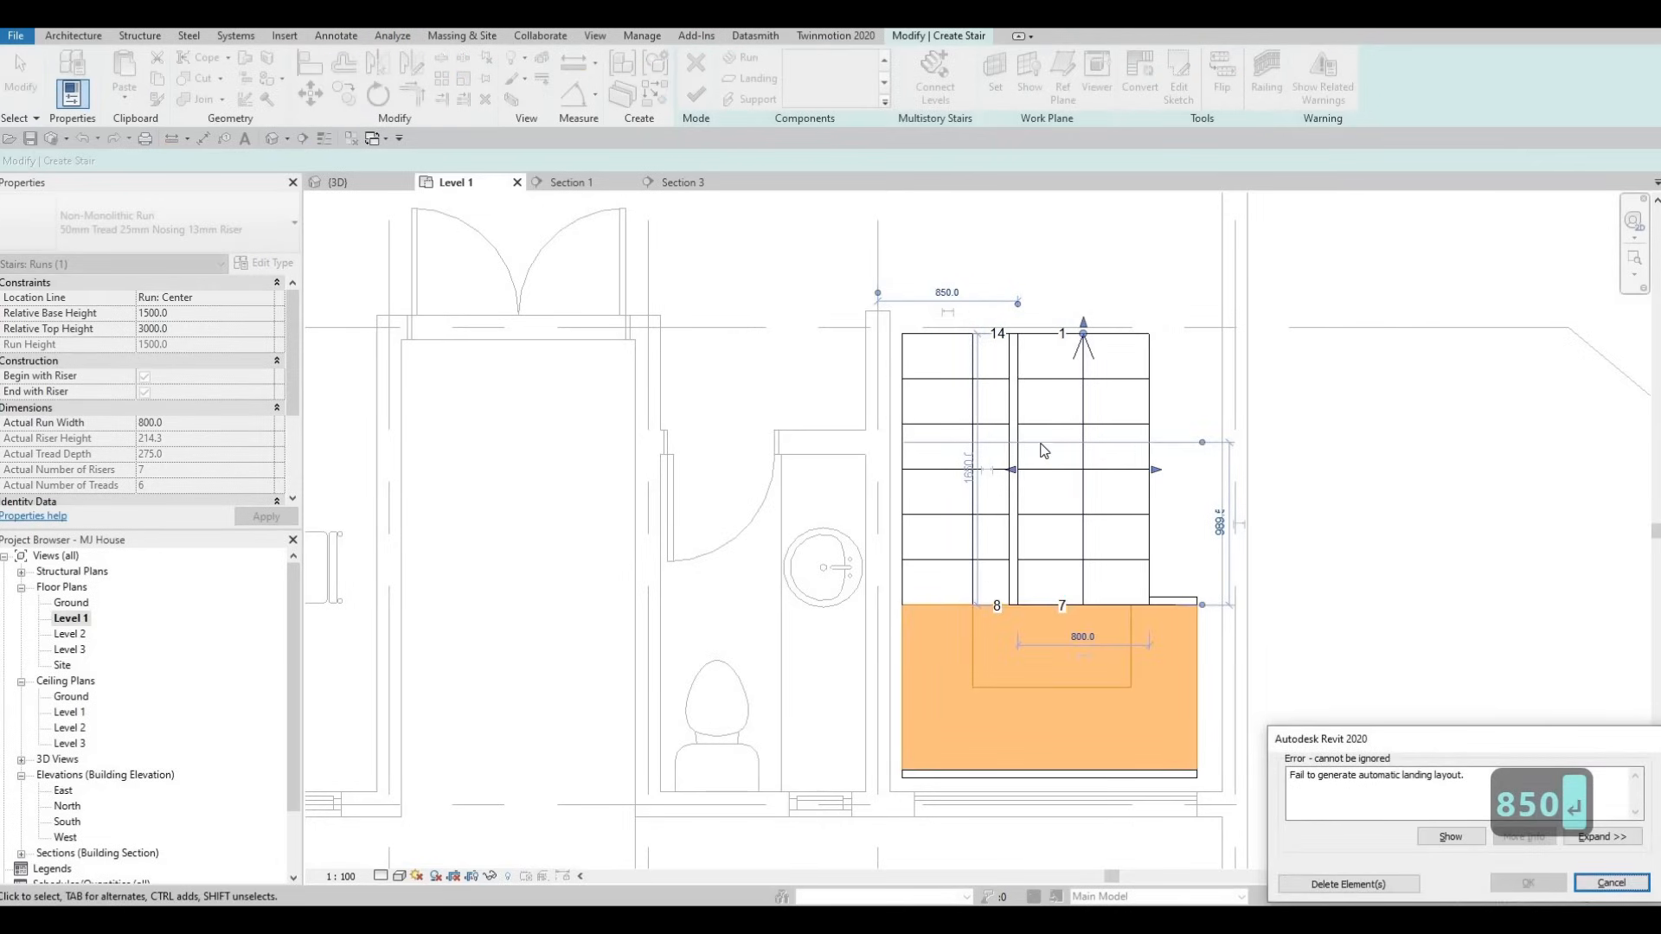
key("Escape")
key("Escape")
- Drag the right run's edge toward the outer wall, widening it to about 957.5
left_click(1208, 475)
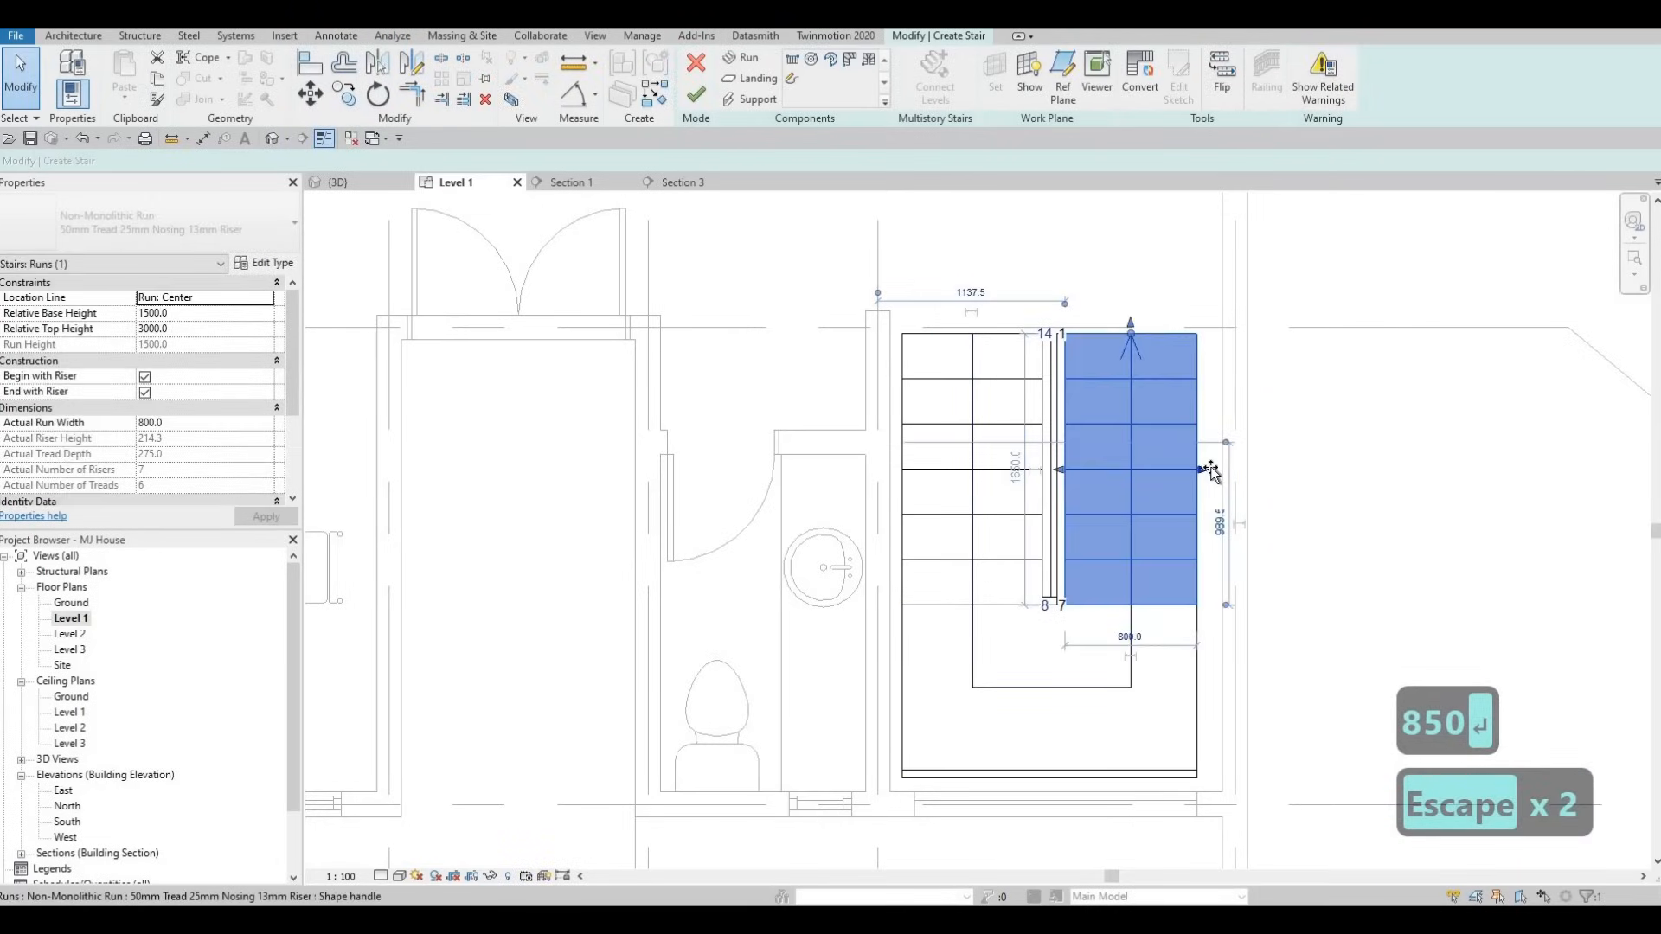
left_click_drag(1210, 468, 1237, 474)
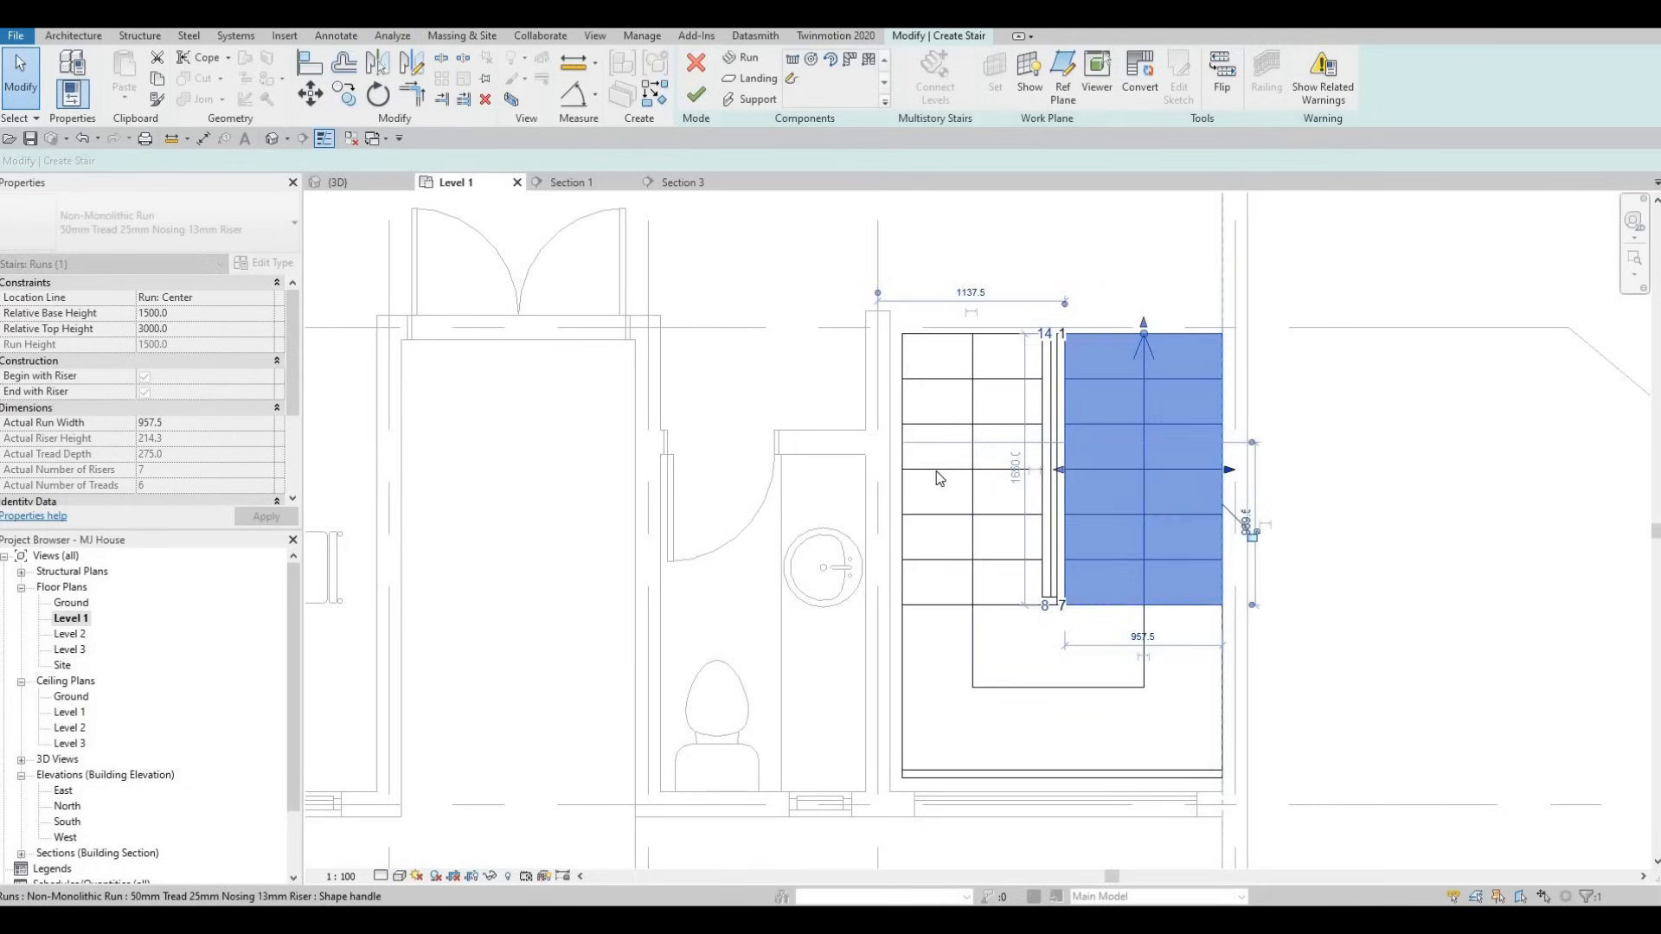
left_click(900, 472)
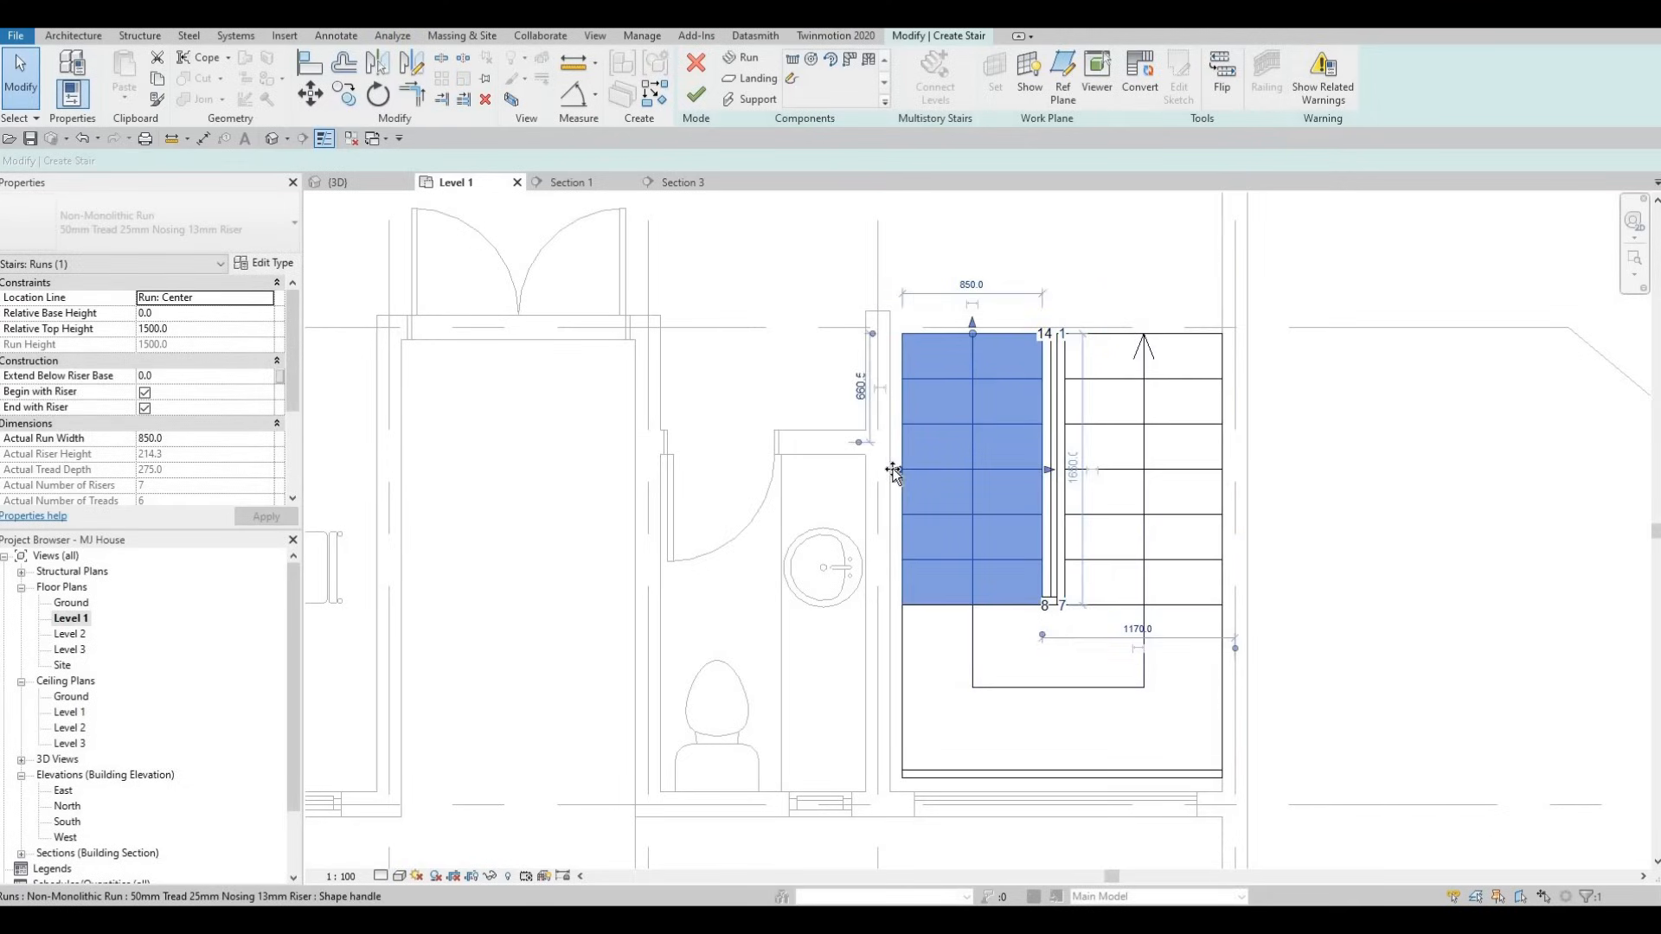
key("Escape")
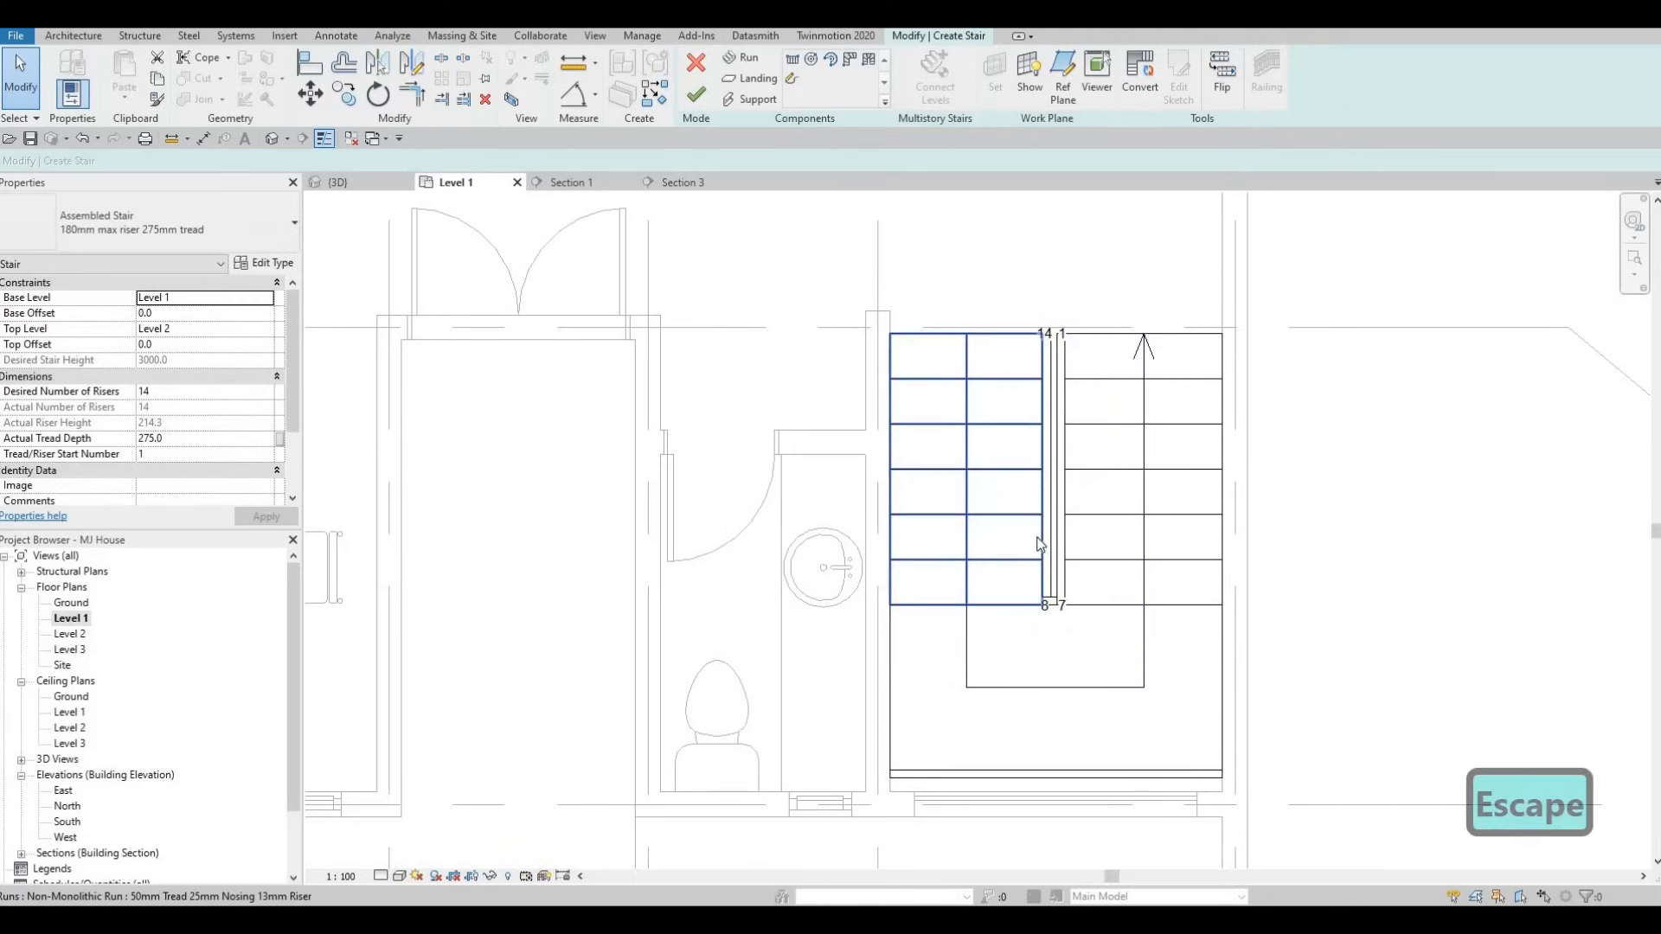
scroll(1068, 556, "up", 1)
scroll(1065, 433, "up", 1)
key("Escape")
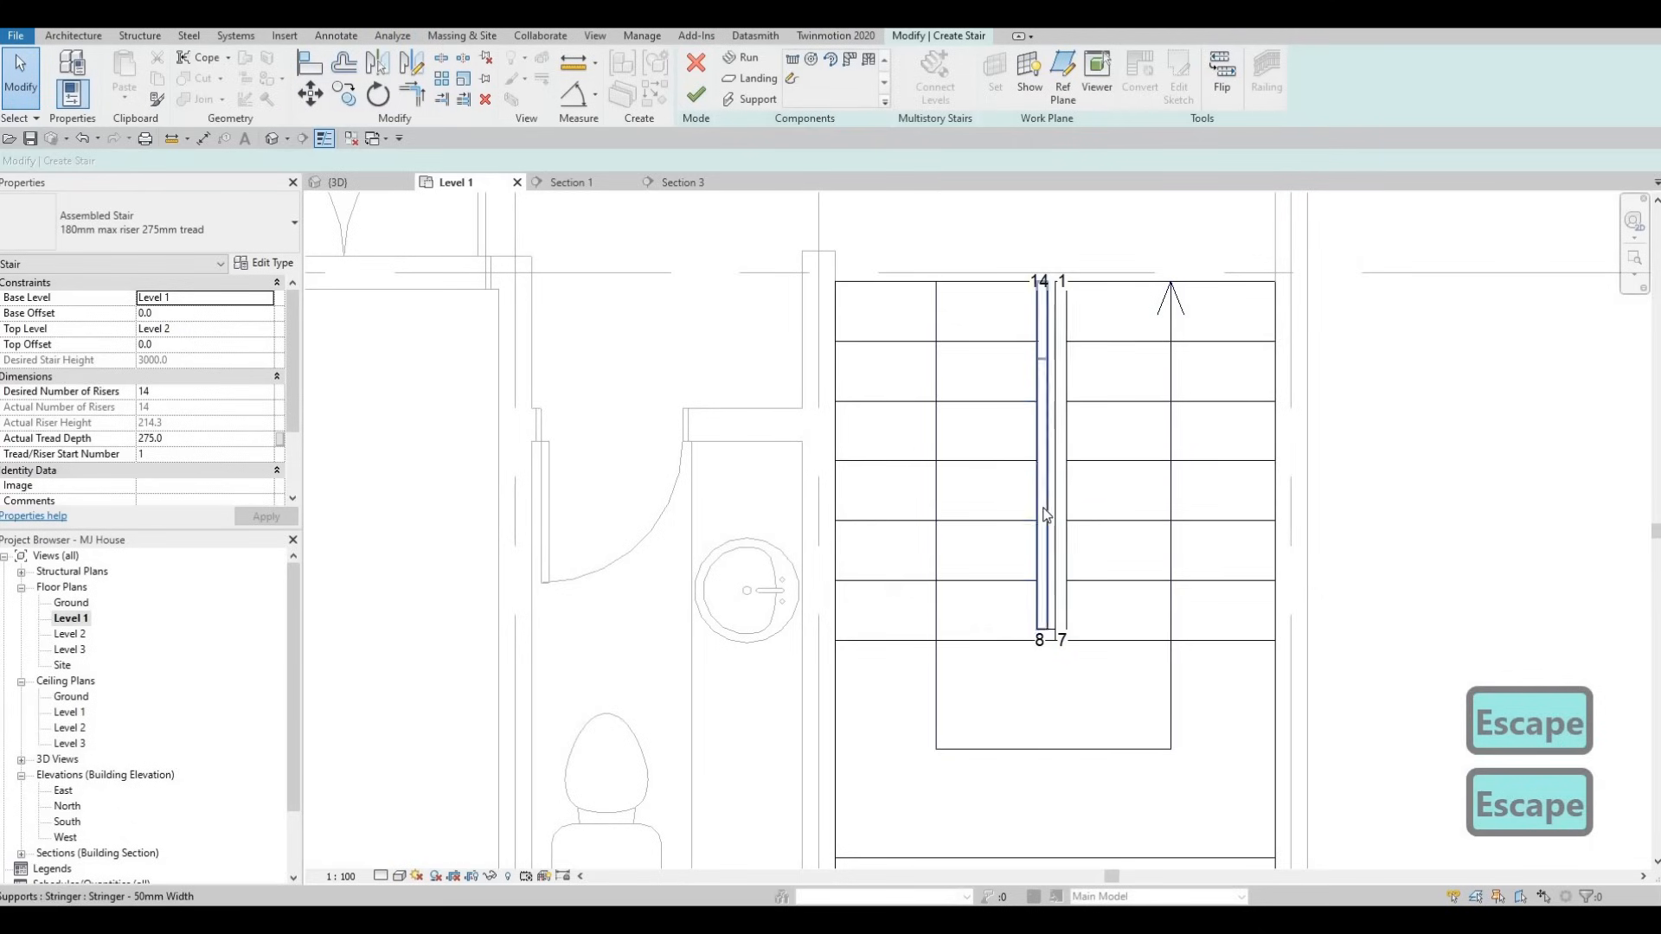
- Drag the left run's right edge to resize it to about 810 mm
left_click(1041, 470)
mouse_move(1040, 470)
left_mouse_down()
mouse_move(1057, 484)
mouse_move(1032, 467)
left_mouse_up()
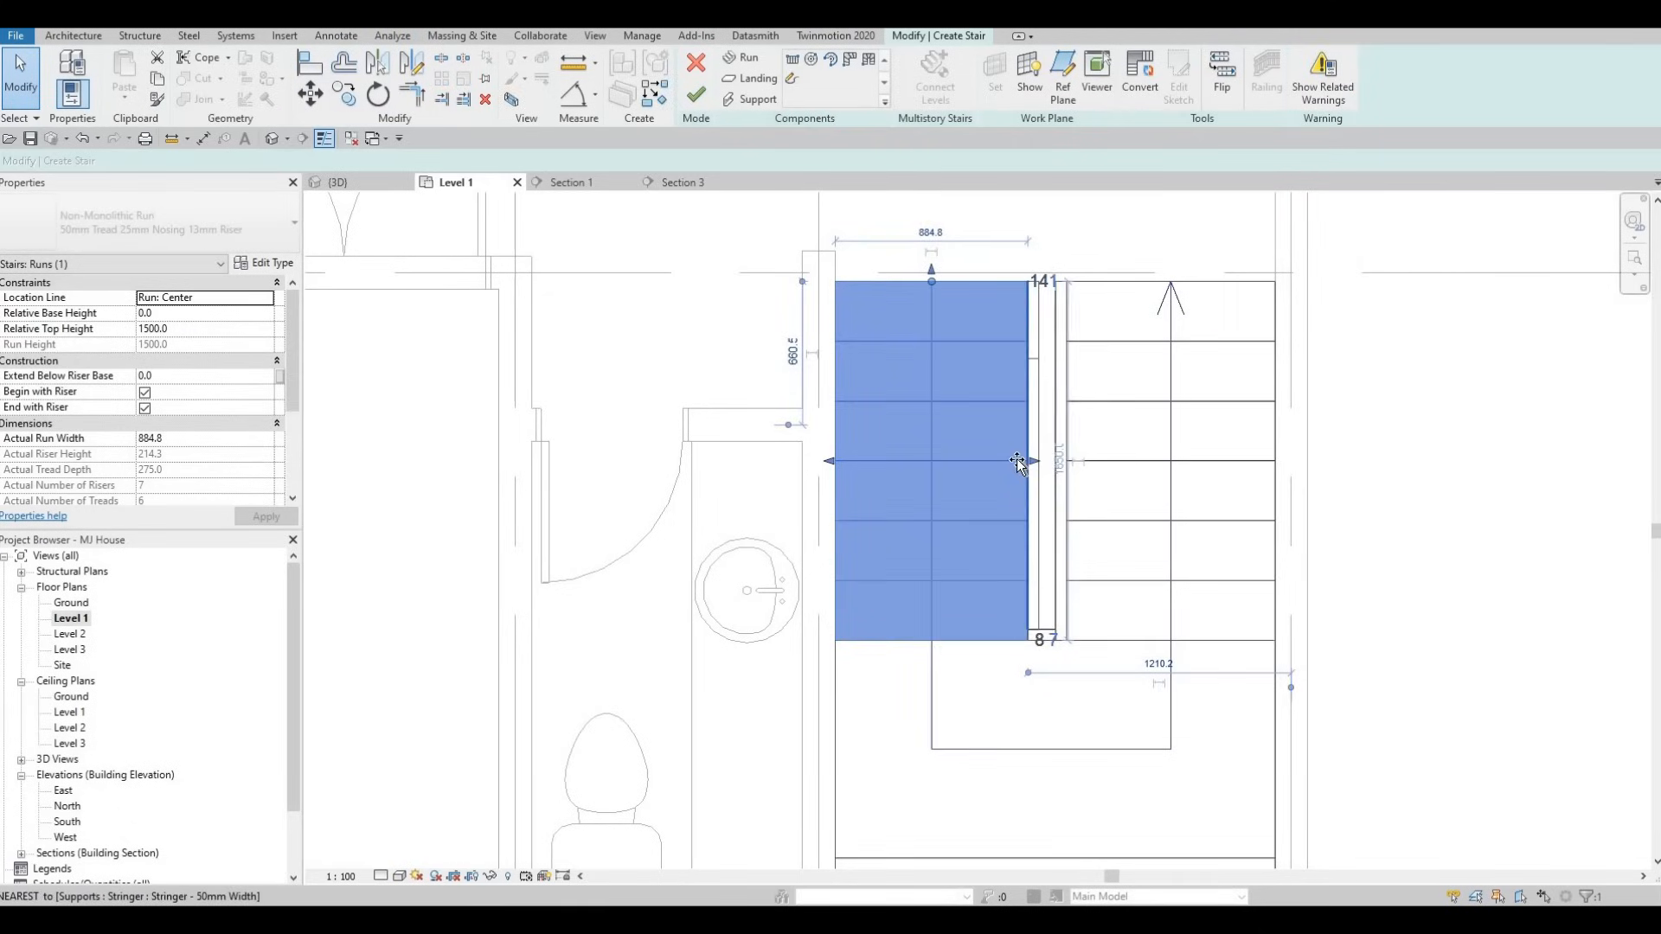
left_click_drag(1018, 463, 1066, 478)
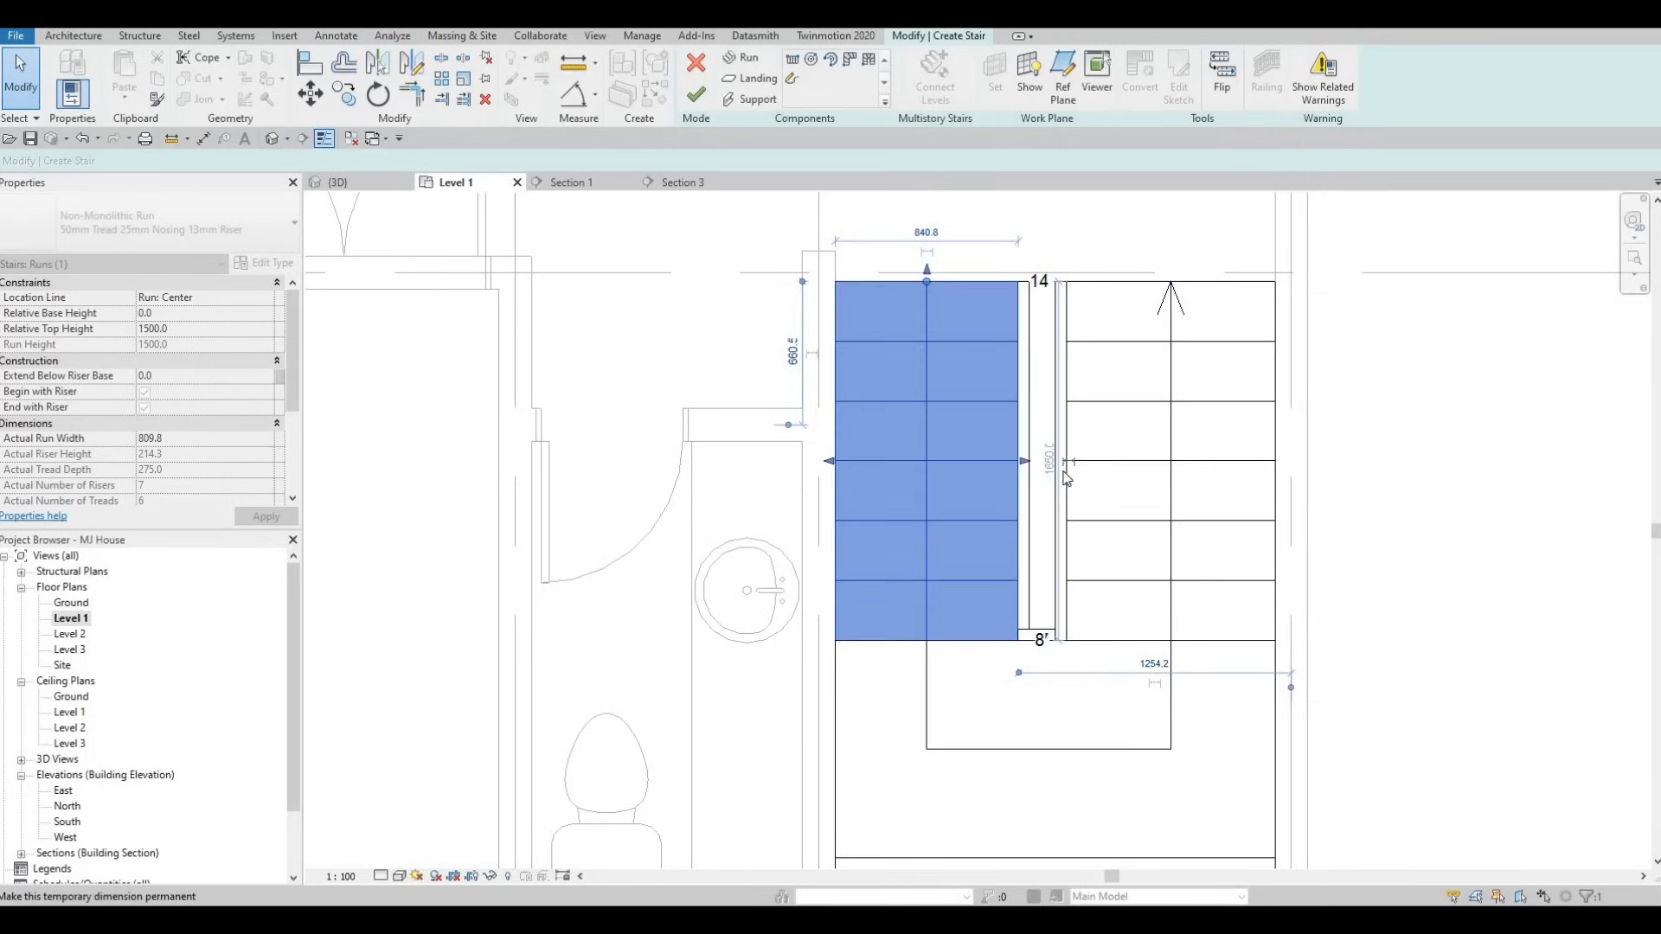
key("Escape")
left_click(1064, 526)
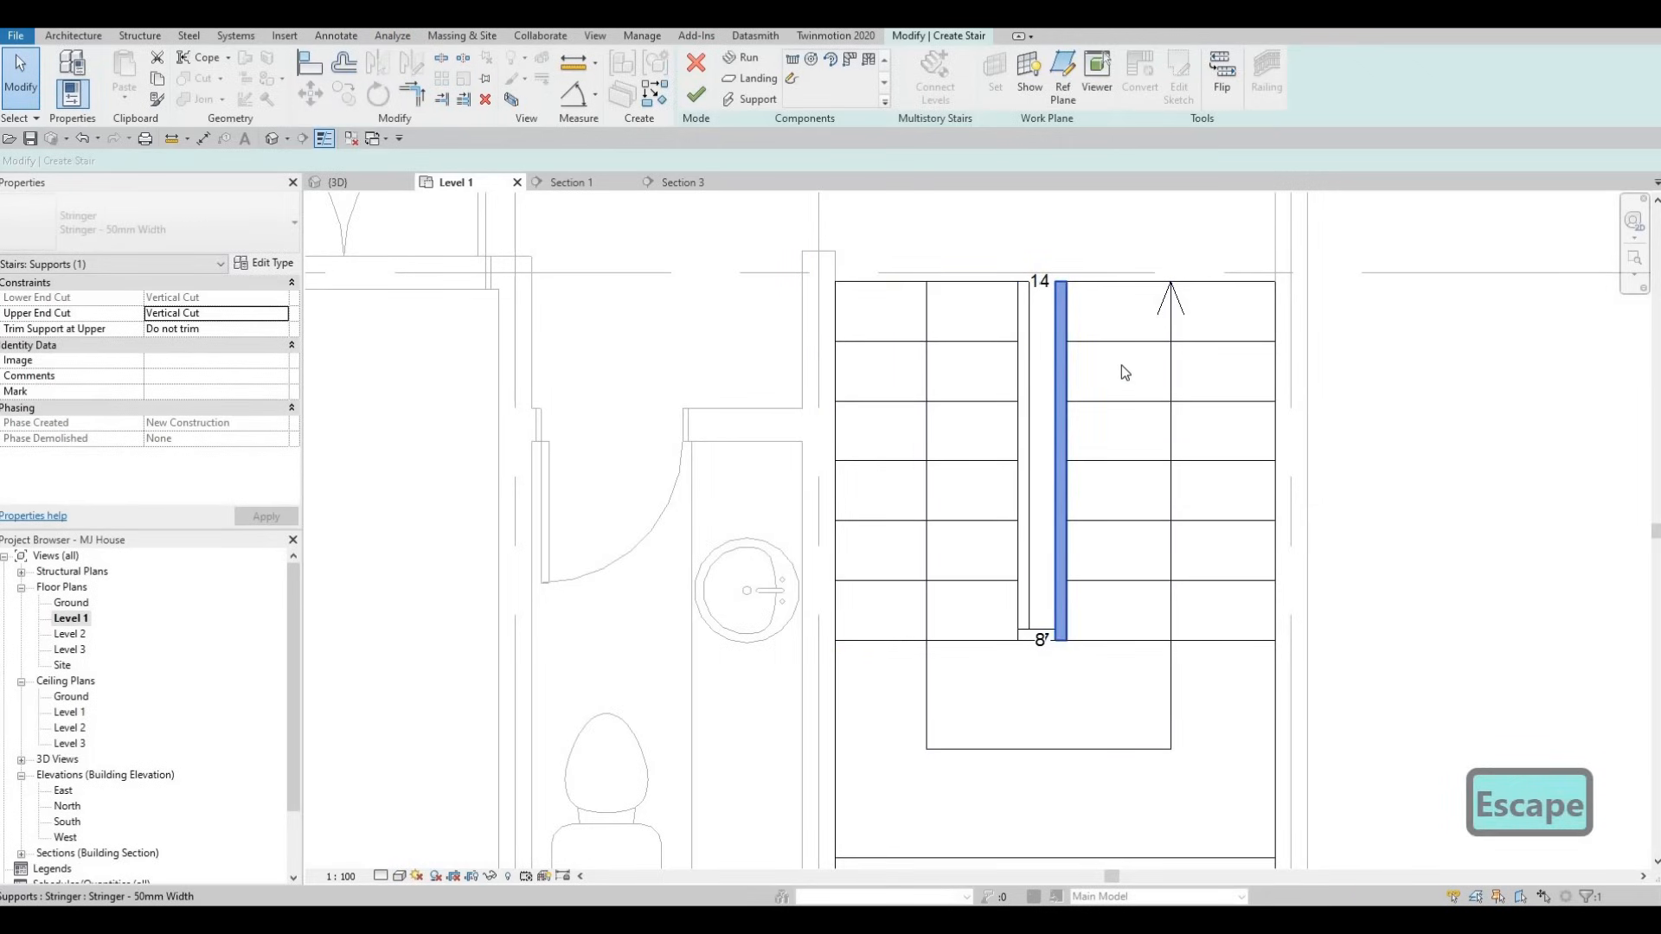
key("Escape")
- Narrow the right run by dragging its left edge
left_click(1066, 461)
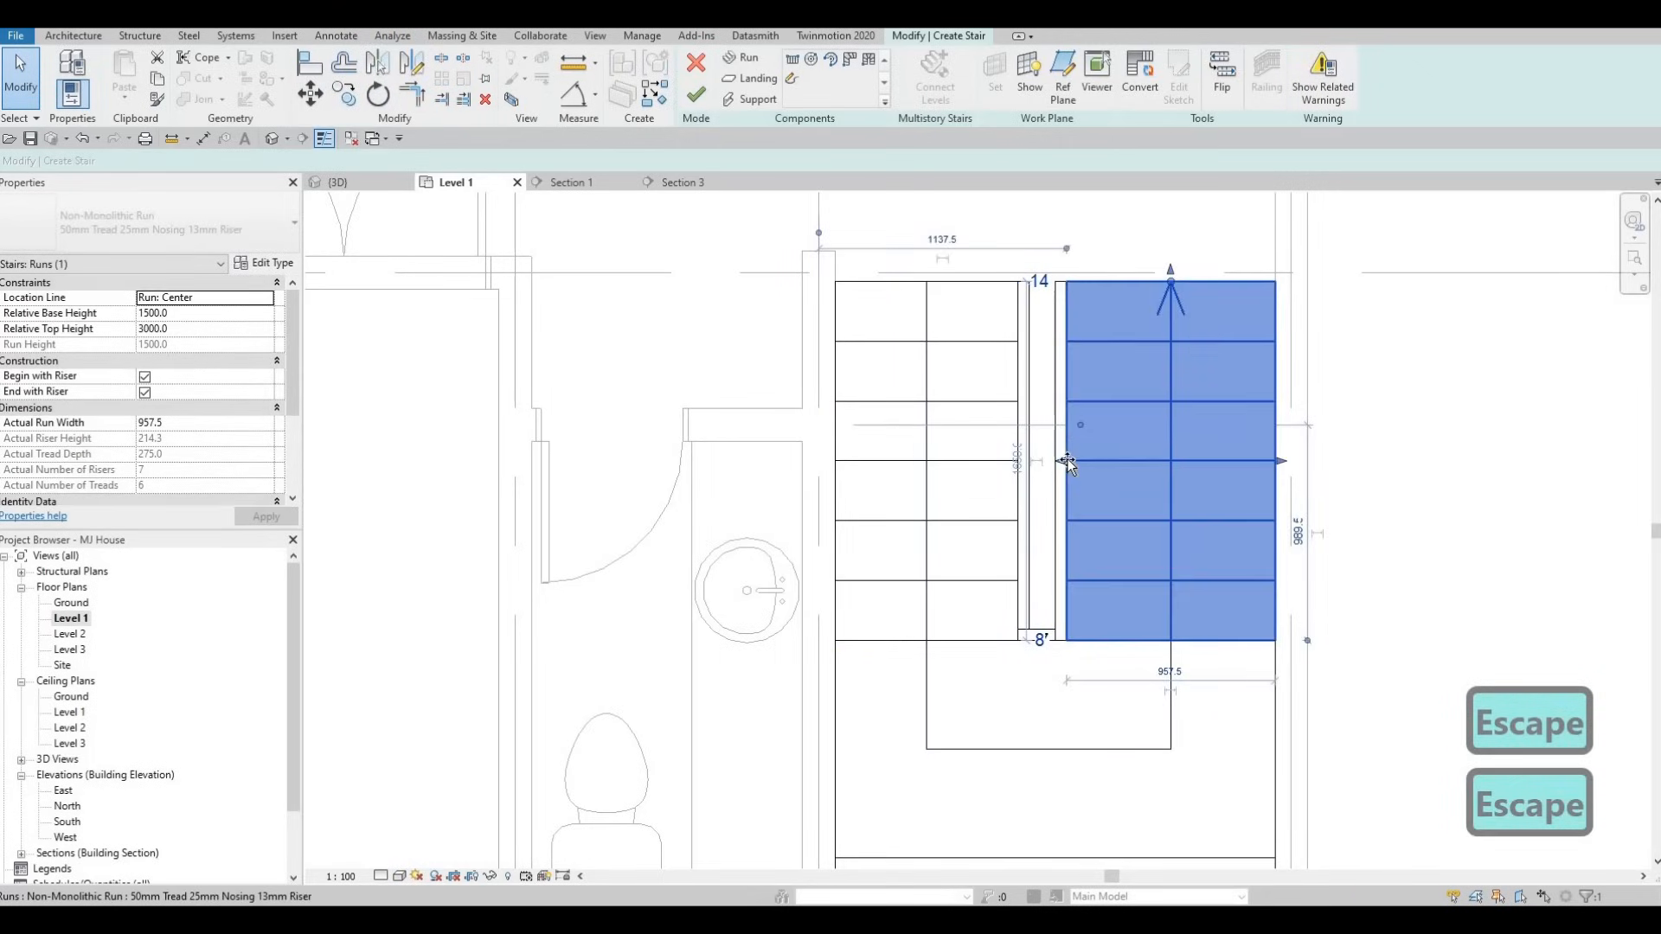
left_click_drag(1066, 460, 1073, 470)
scroll(1073, 478, "down", 4)
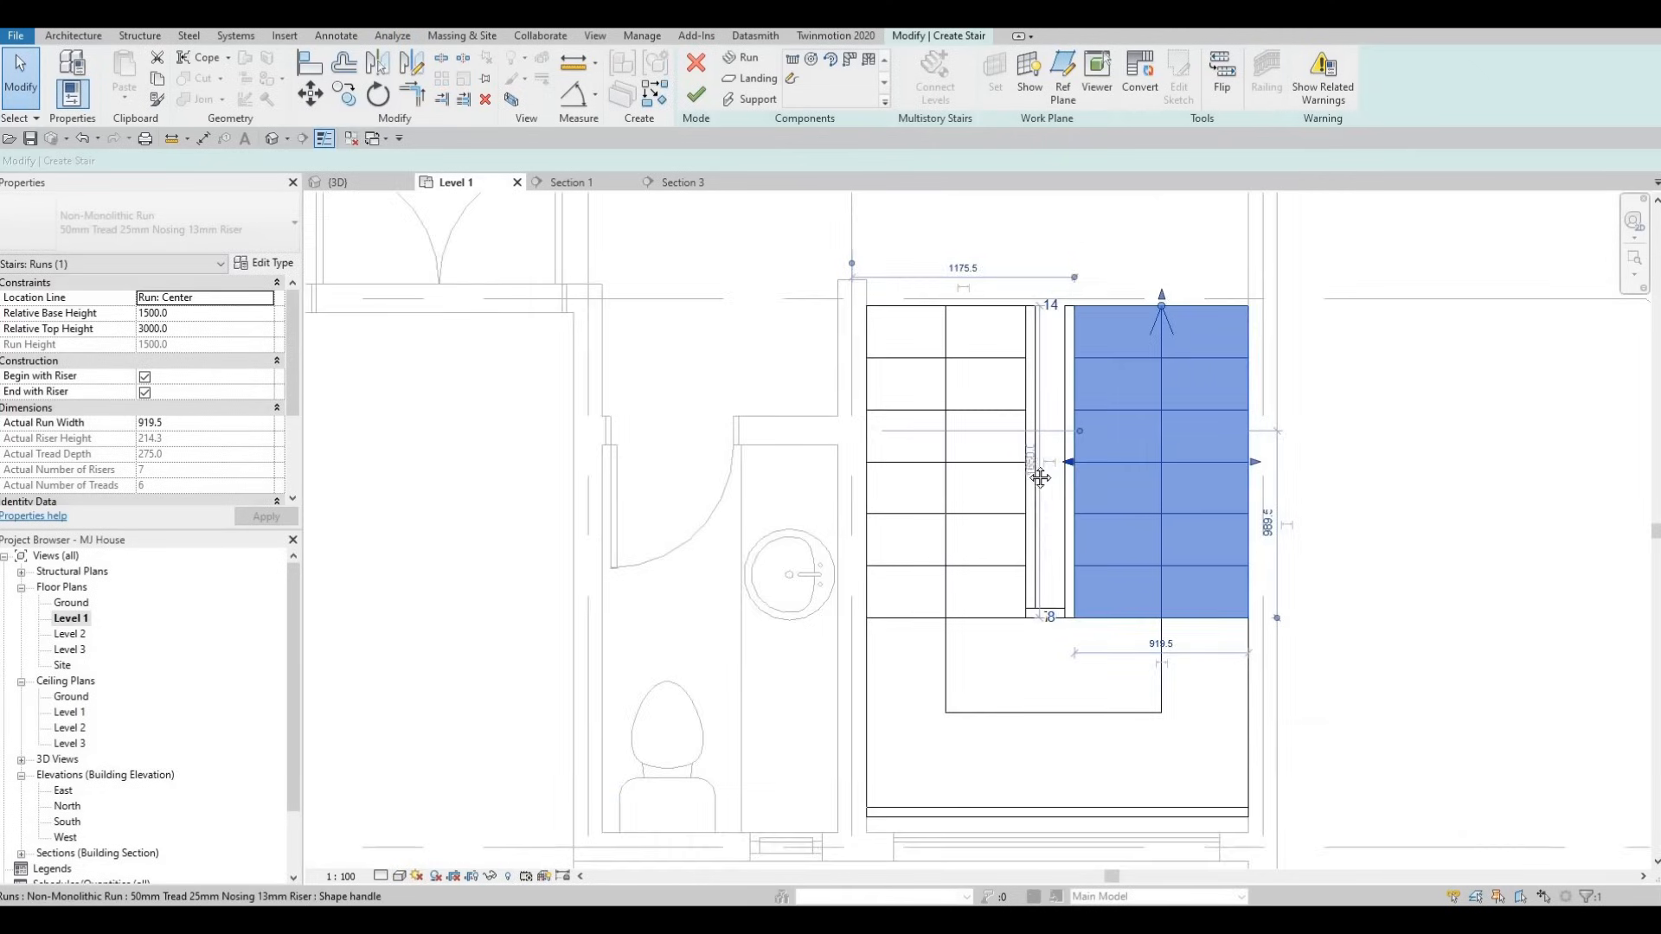
key("Escape")
scroll(998, 365, "up", 2)
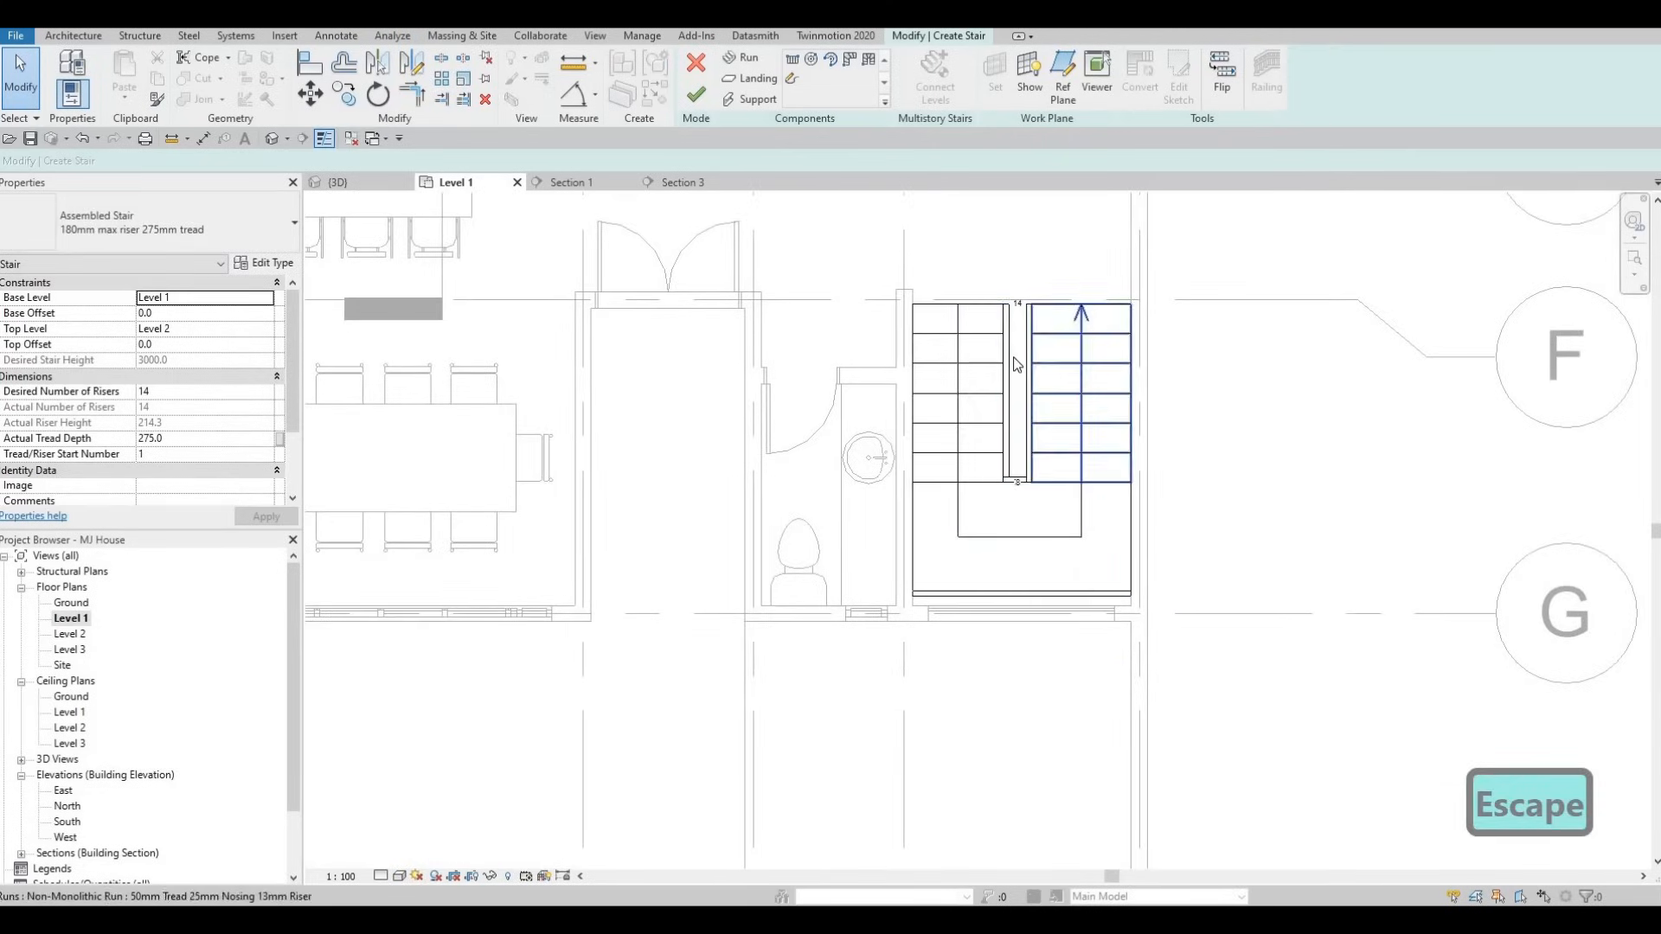
scroll(997, 372, "up", 2)
- Widen the left run to 890.8 and the right run to about 969.5
left_click(998, 378)
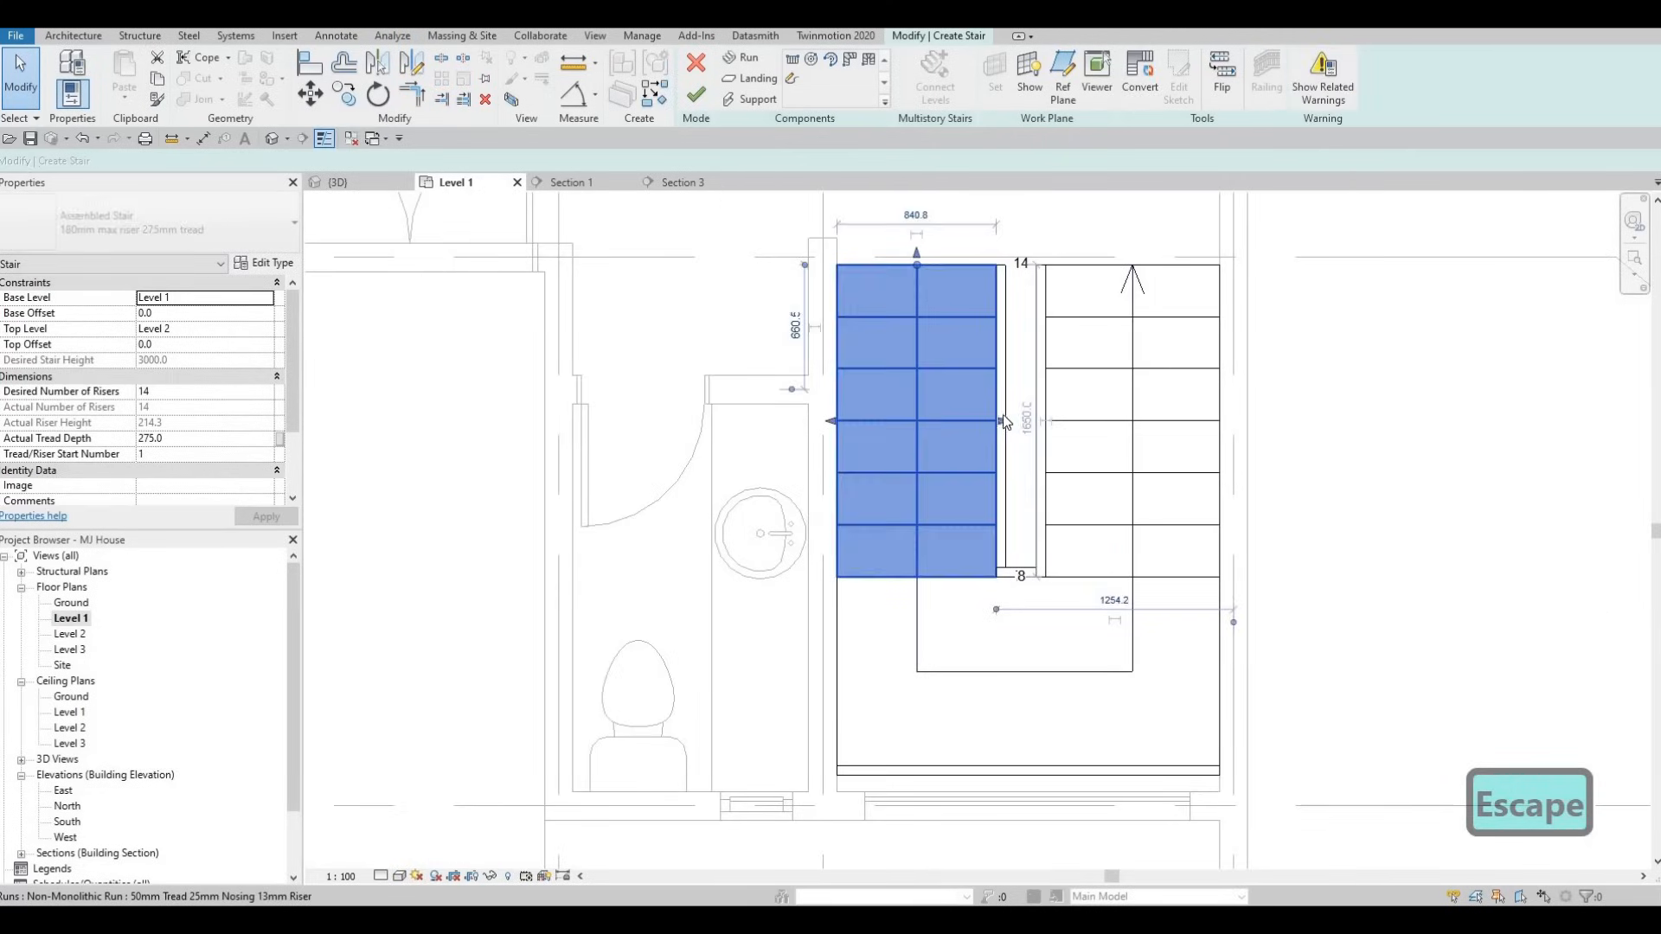
scroll(1000, 467, "up", 1)
scroll(992, 502, "up", 2)
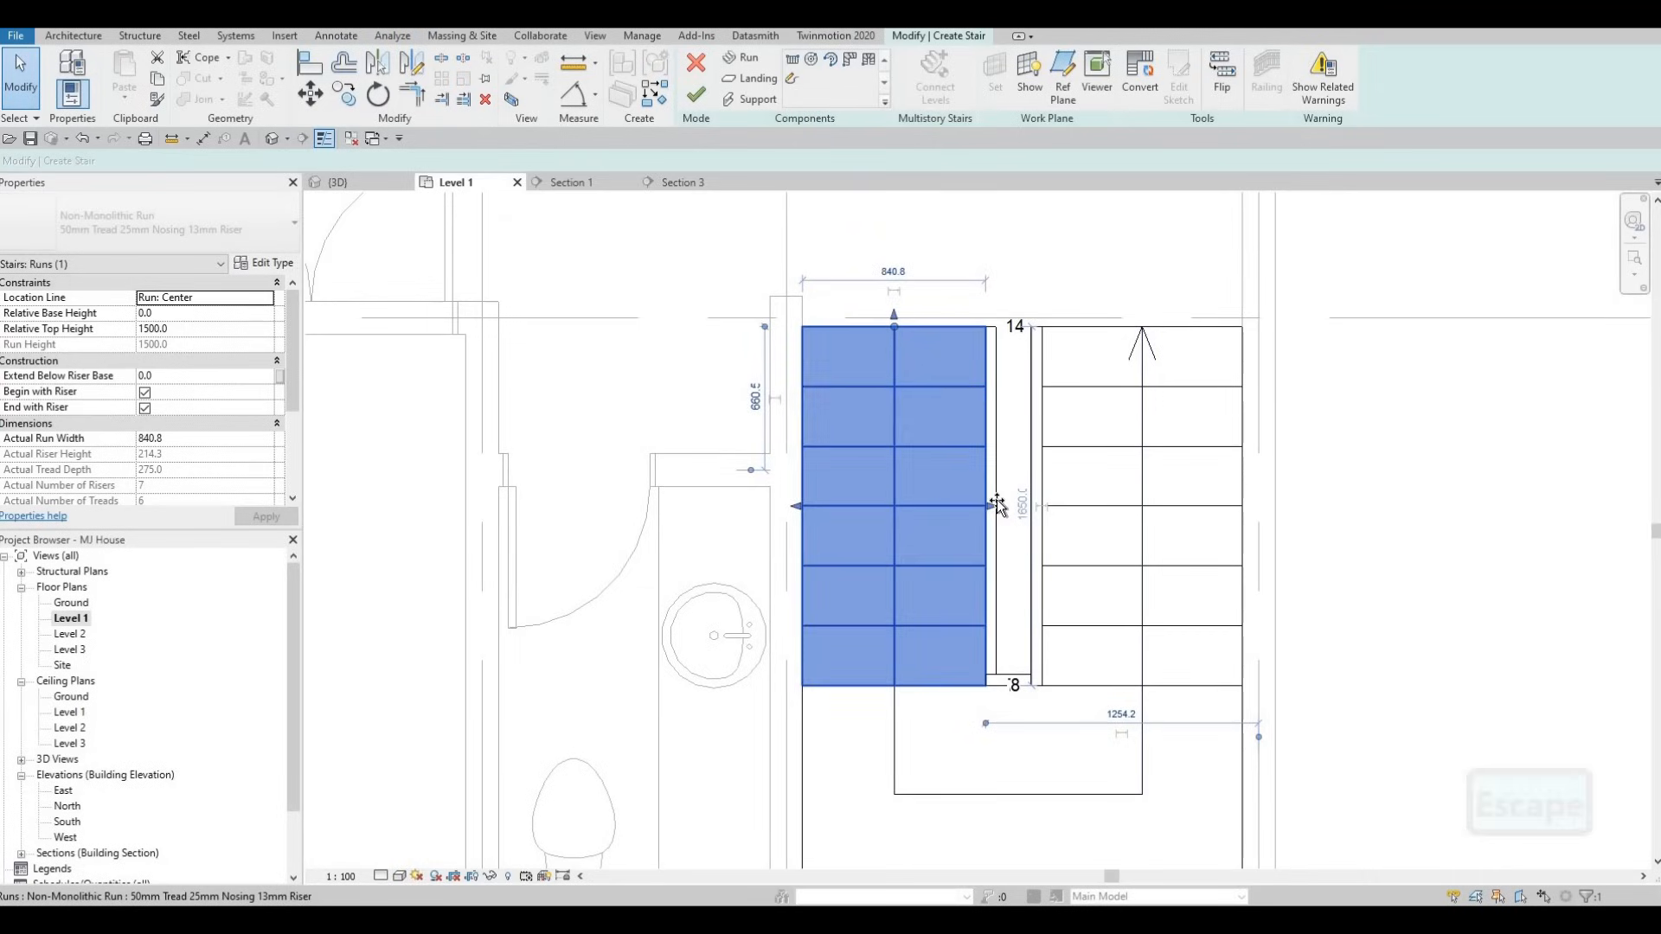
left_click_drag(993, 508, 1031, 517)
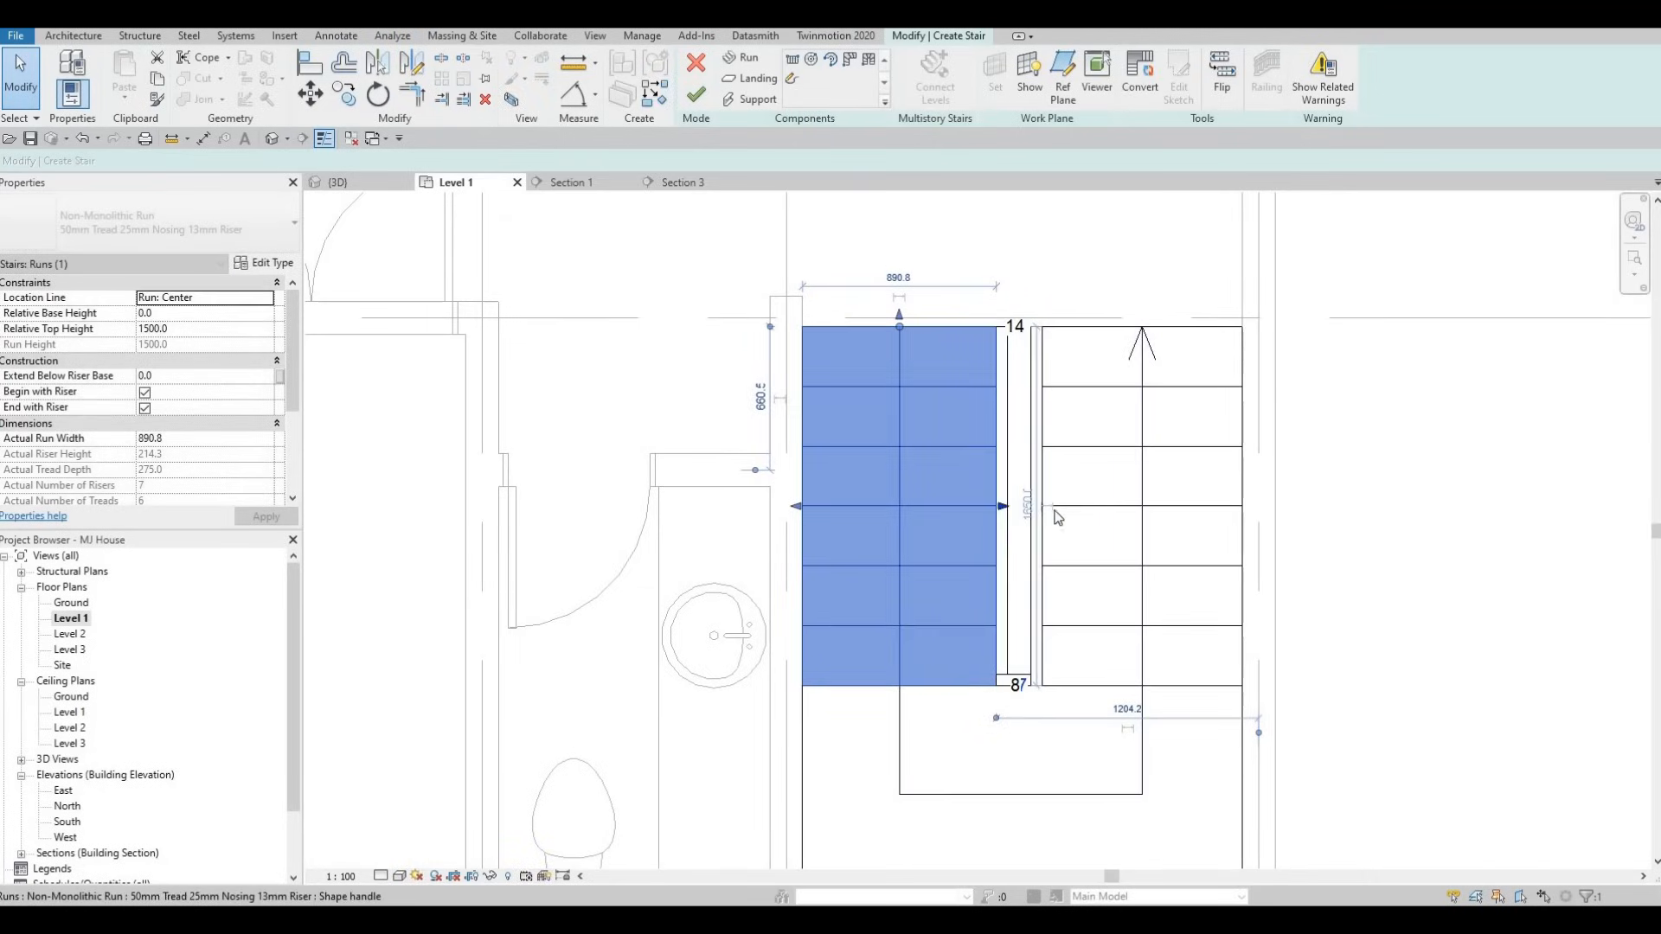
key("Escape")
left_click(1043, 518)
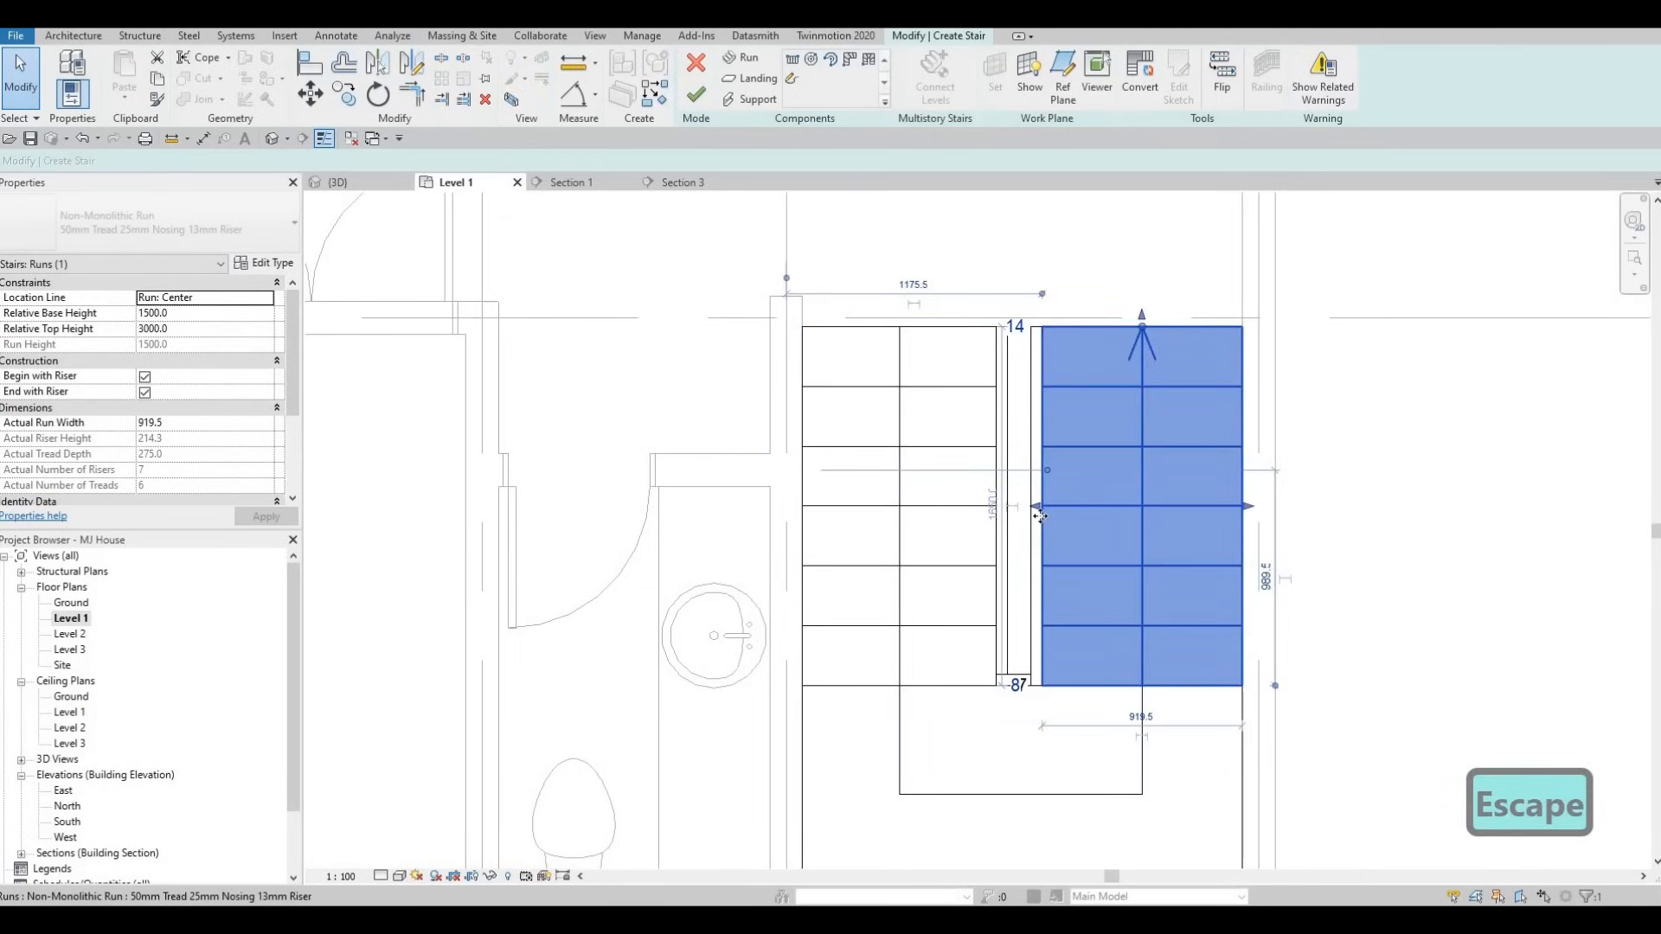
left_click_drag(1042, 510, 1047, 506)
scroll(1042, 507, "up", 2)
key("Escape")
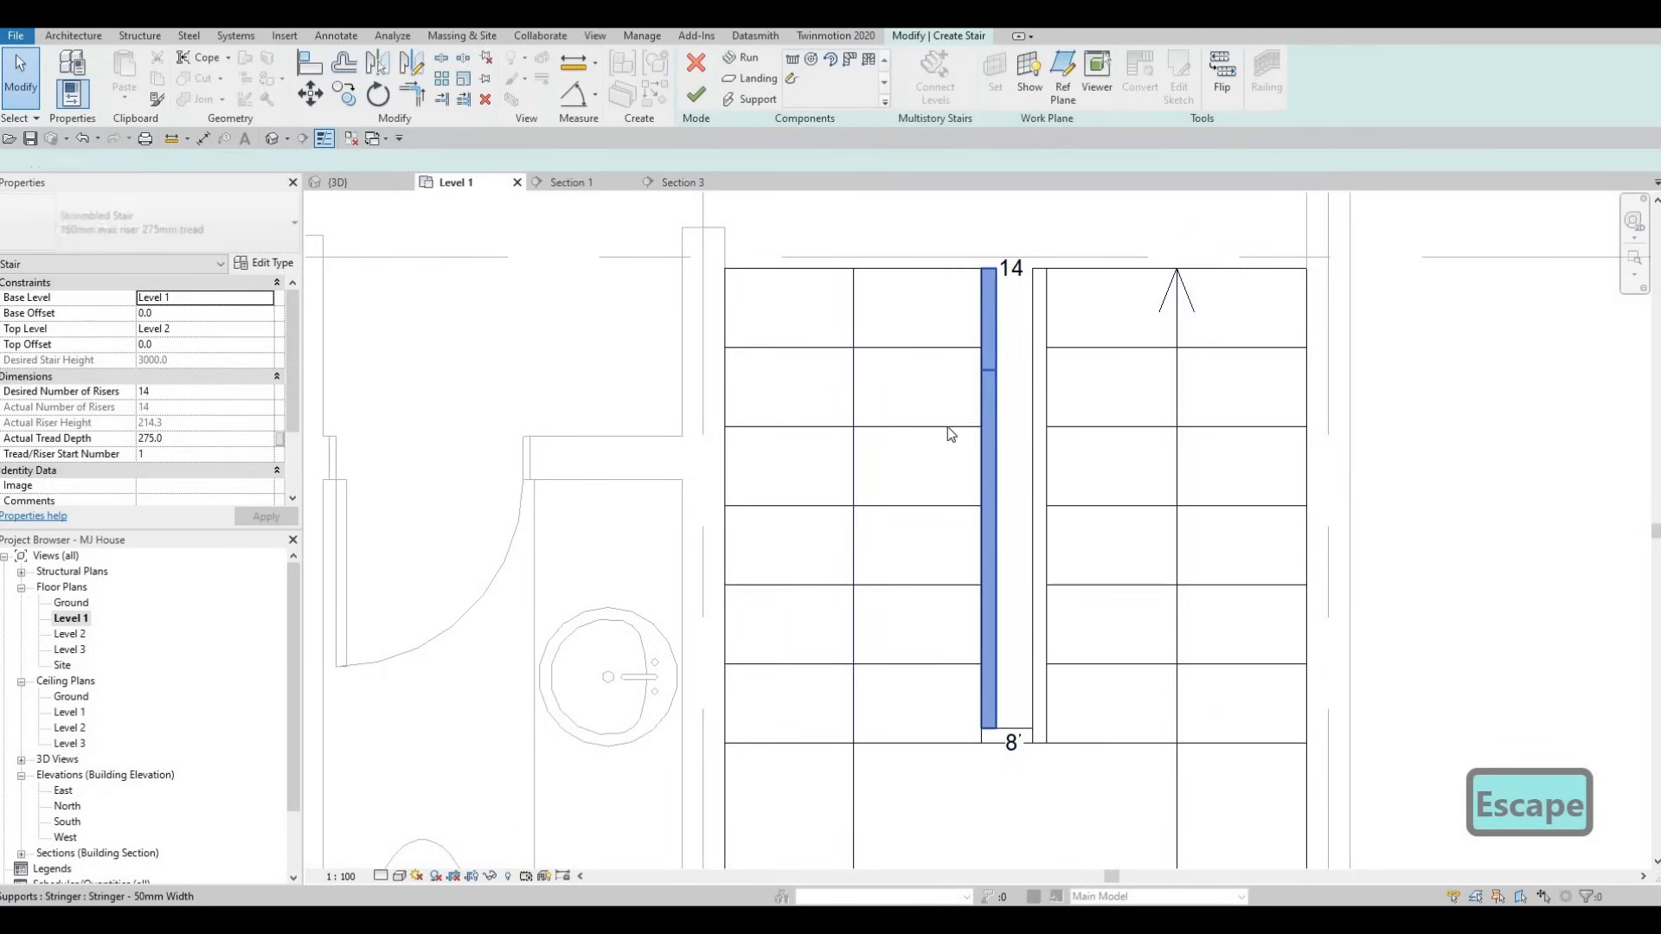
- Widen the left run up to the middle stringer, reaching 913.0
left_click(997, 495)
left_click(994, 497)
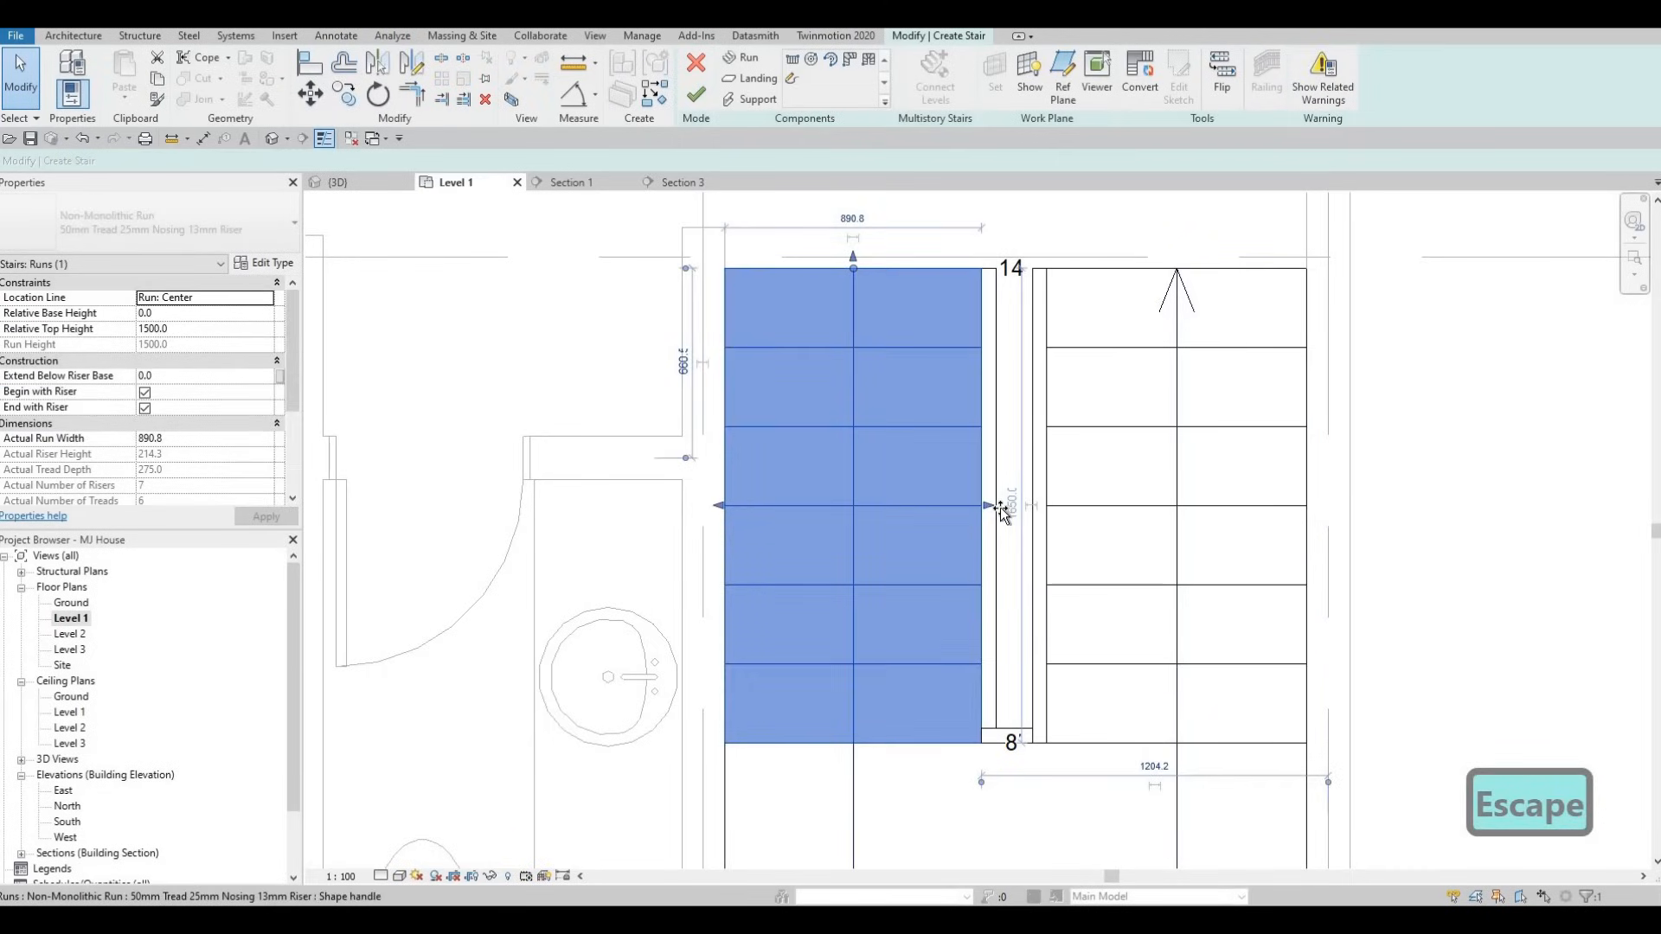
left_click_drag(999, 511, 992, 511)
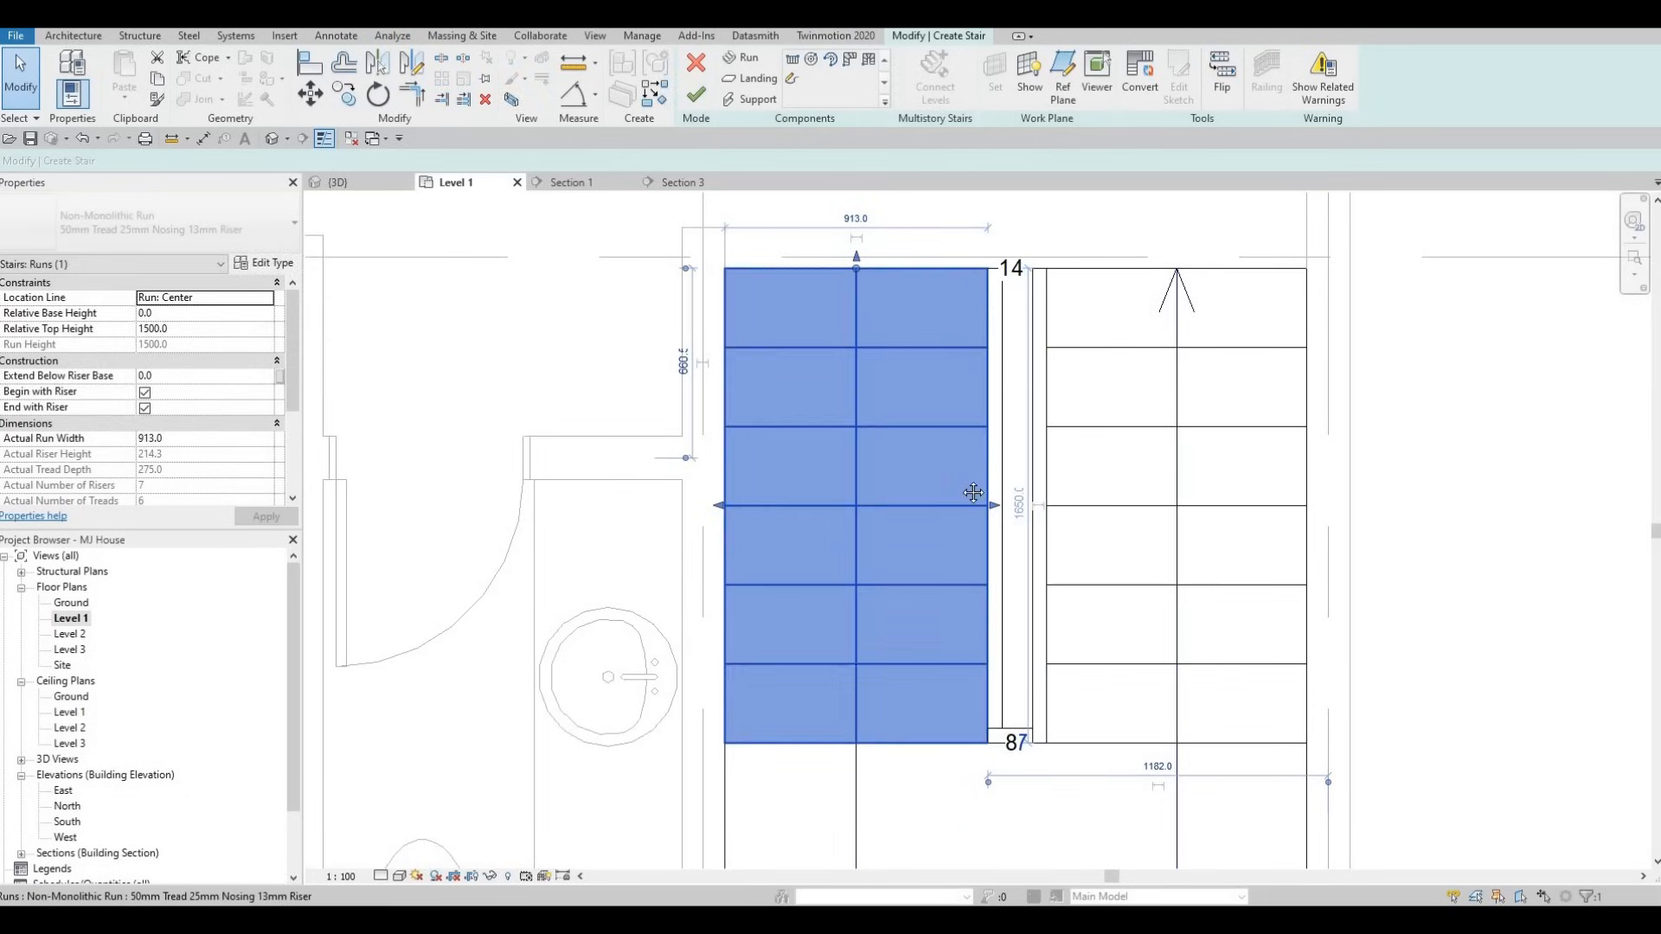
scroll(973, 493, "down", 3)
key("Escape")
key("Escape")
middle_click_drag(701, 488, 797, 446)
scroll(796, 445, "down", 2)
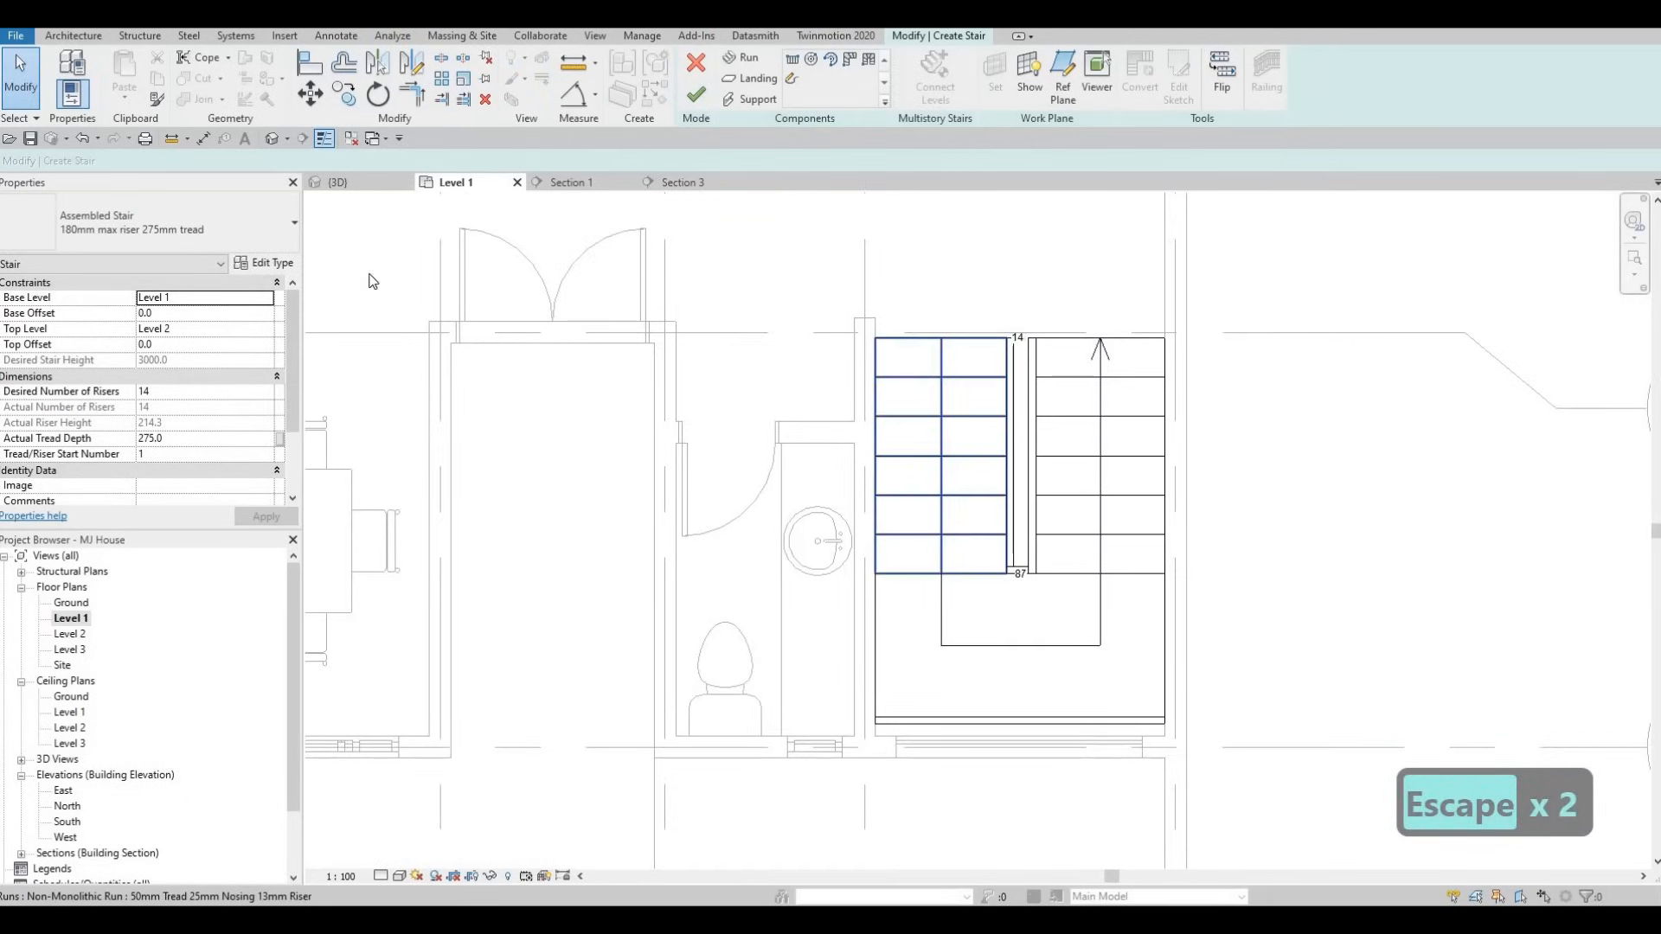
left_click(926, 370)
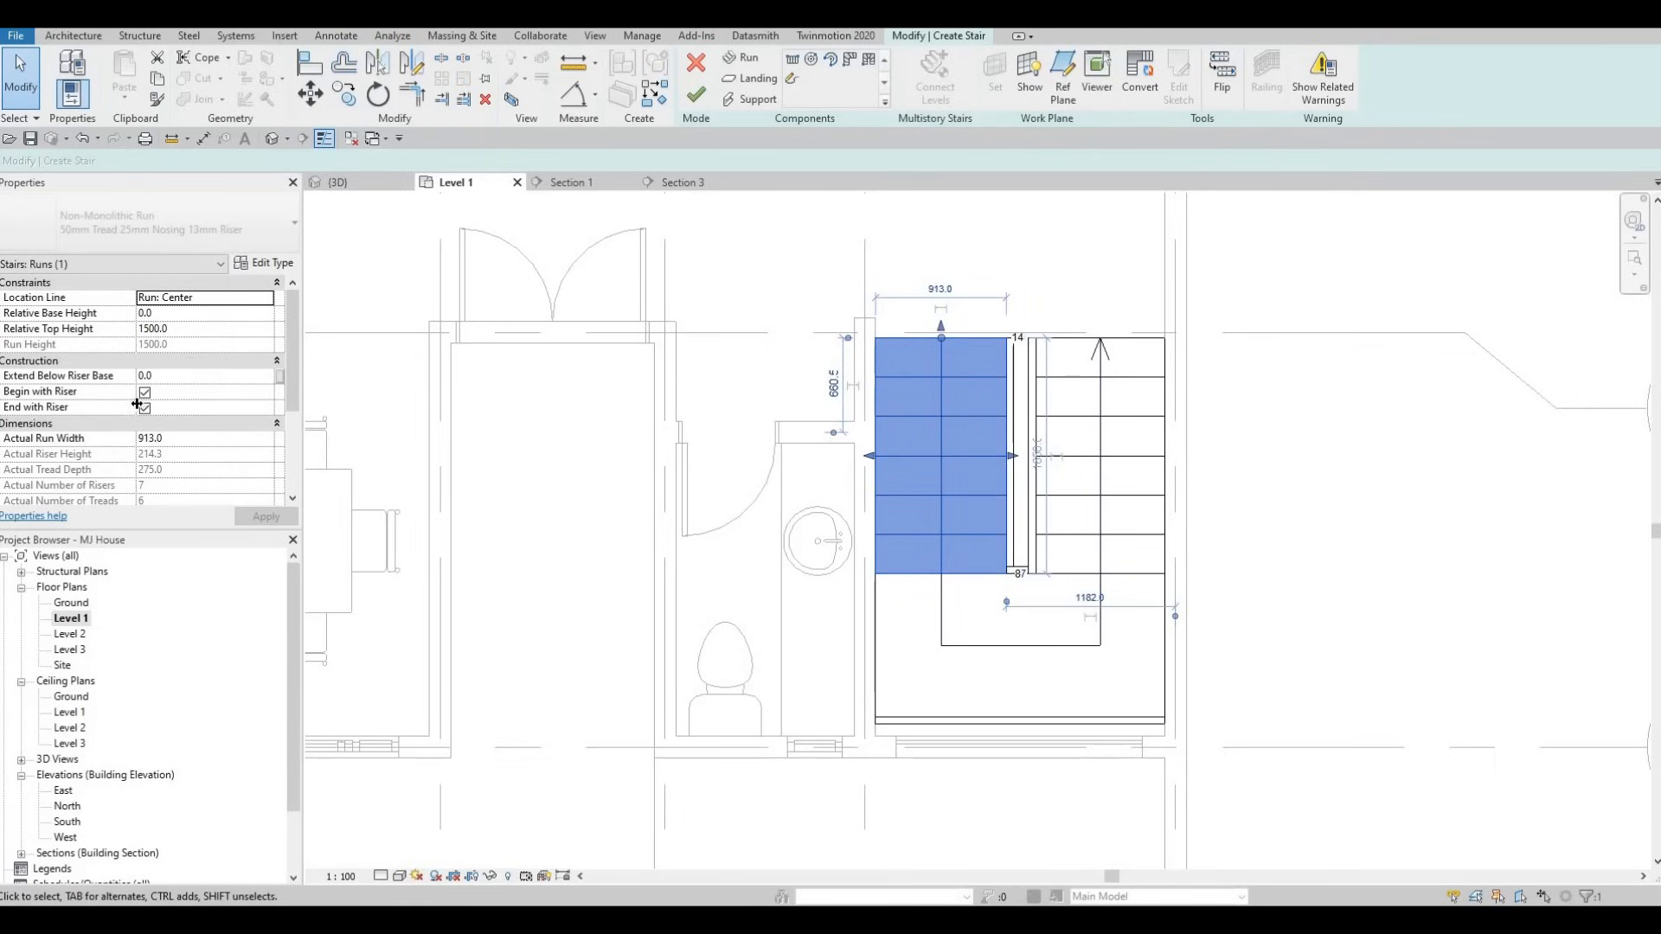
- Finish the stair edit and dismiss the save reminder
left_click(696, 95)
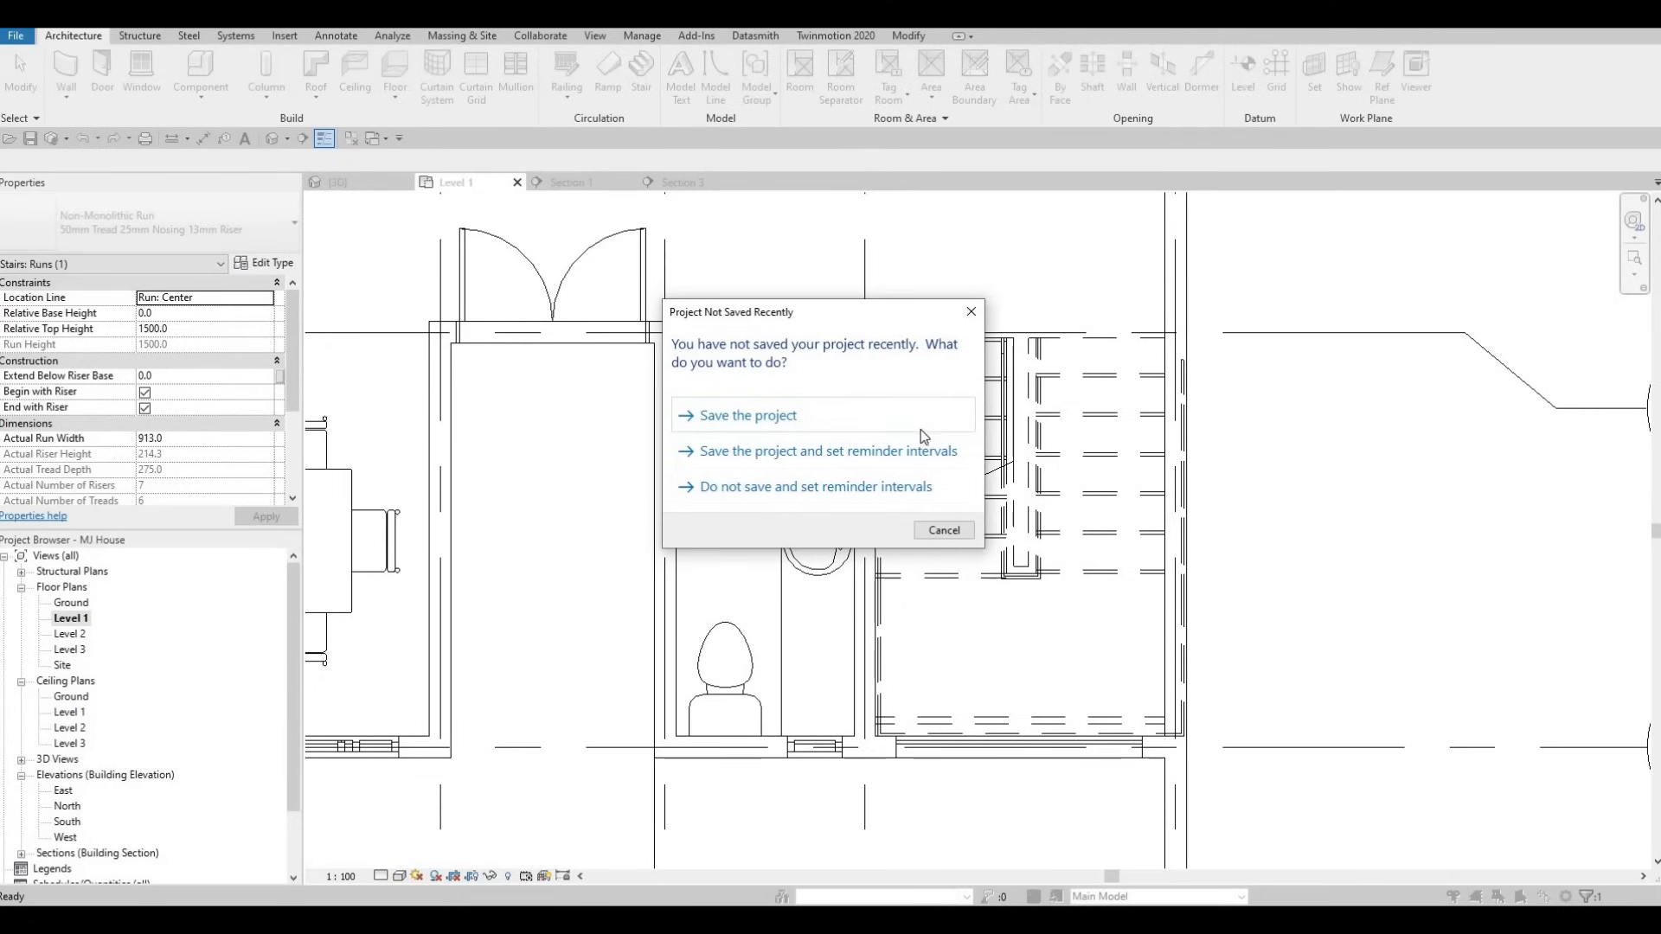
key("Escape")
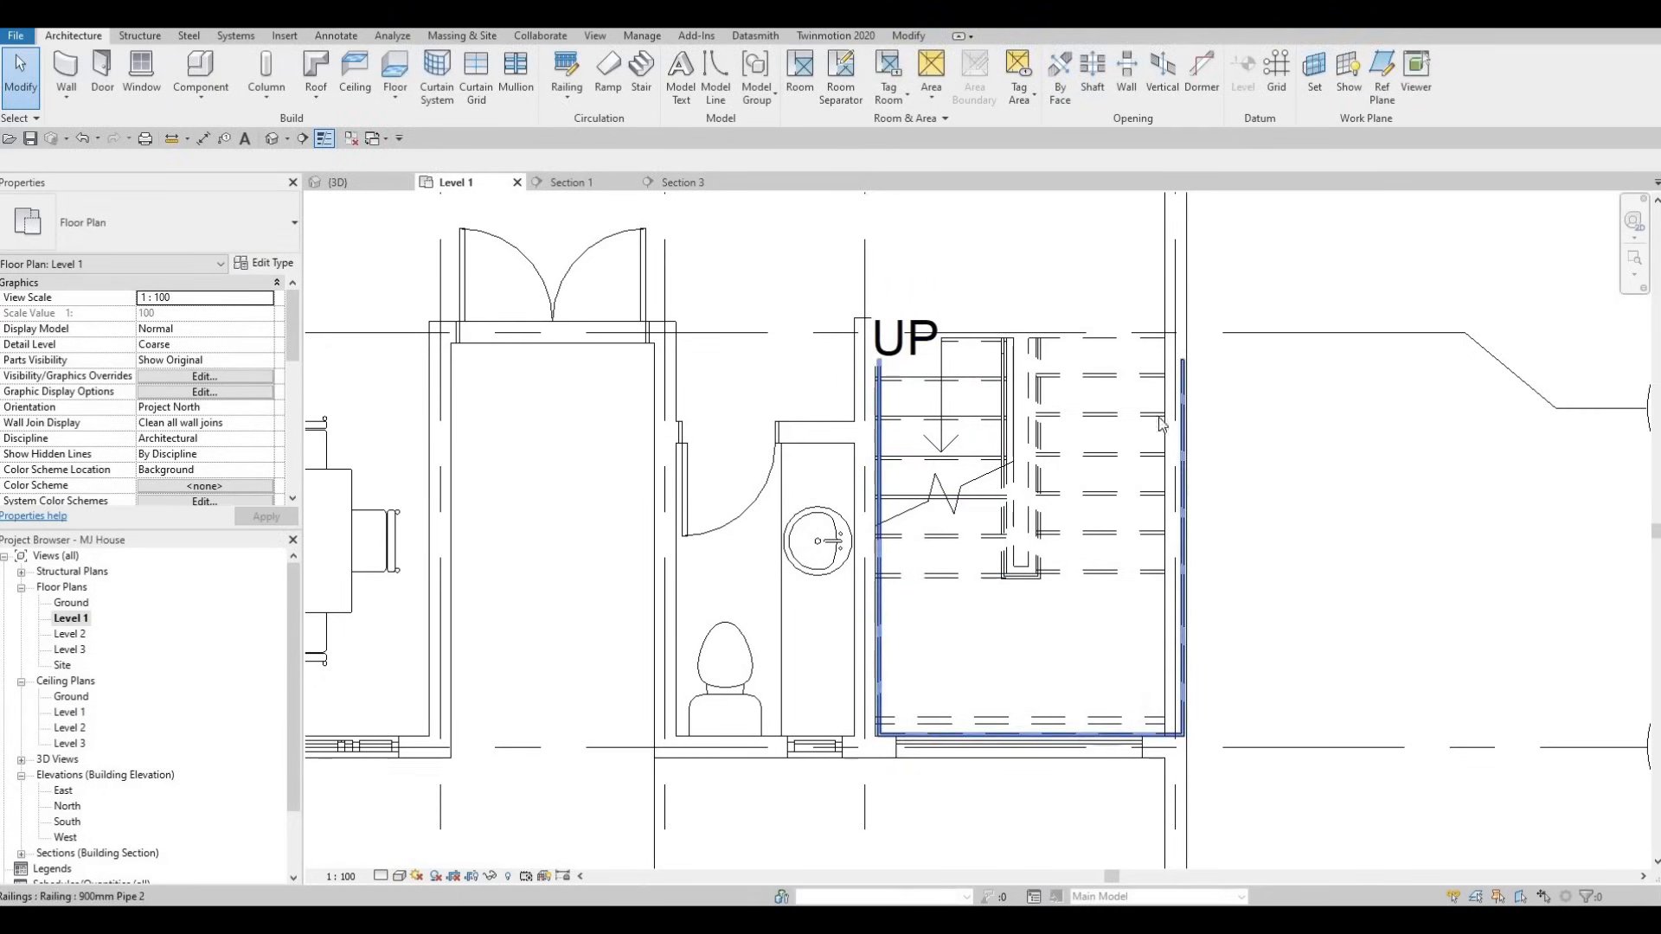
key("Escape")
- Enable Middle Support (one Carriage - 50mm Width) in the stair's type properties
key("Escape")
left_click(1142, 374)
key("Escape")
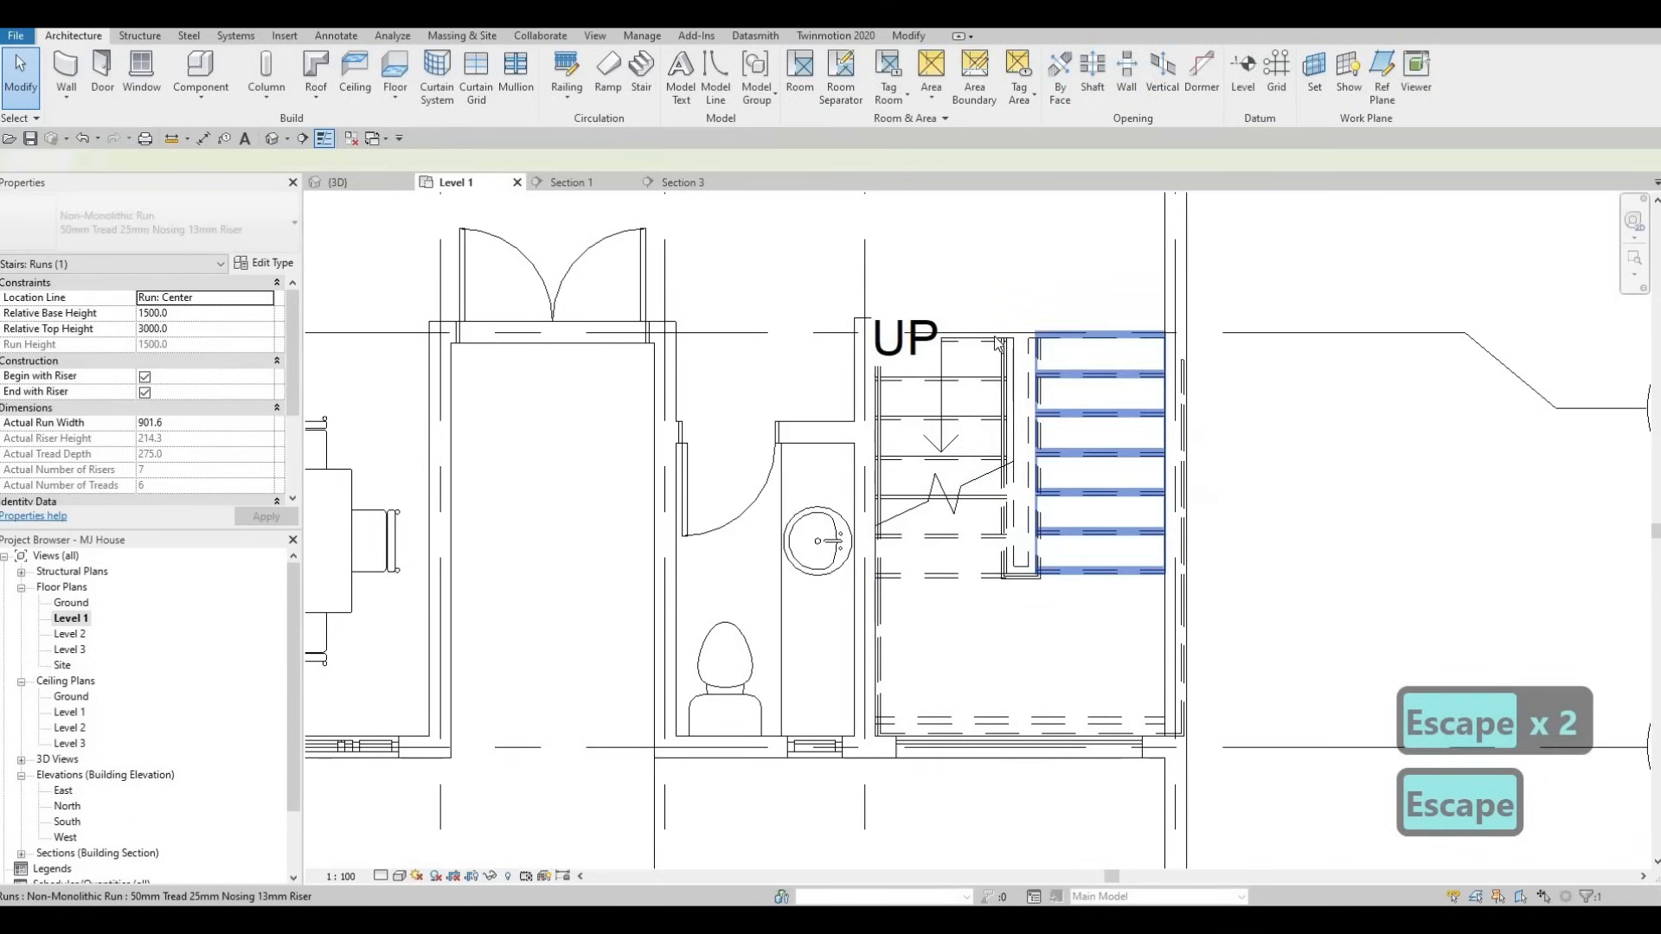
left_click(977, 364)
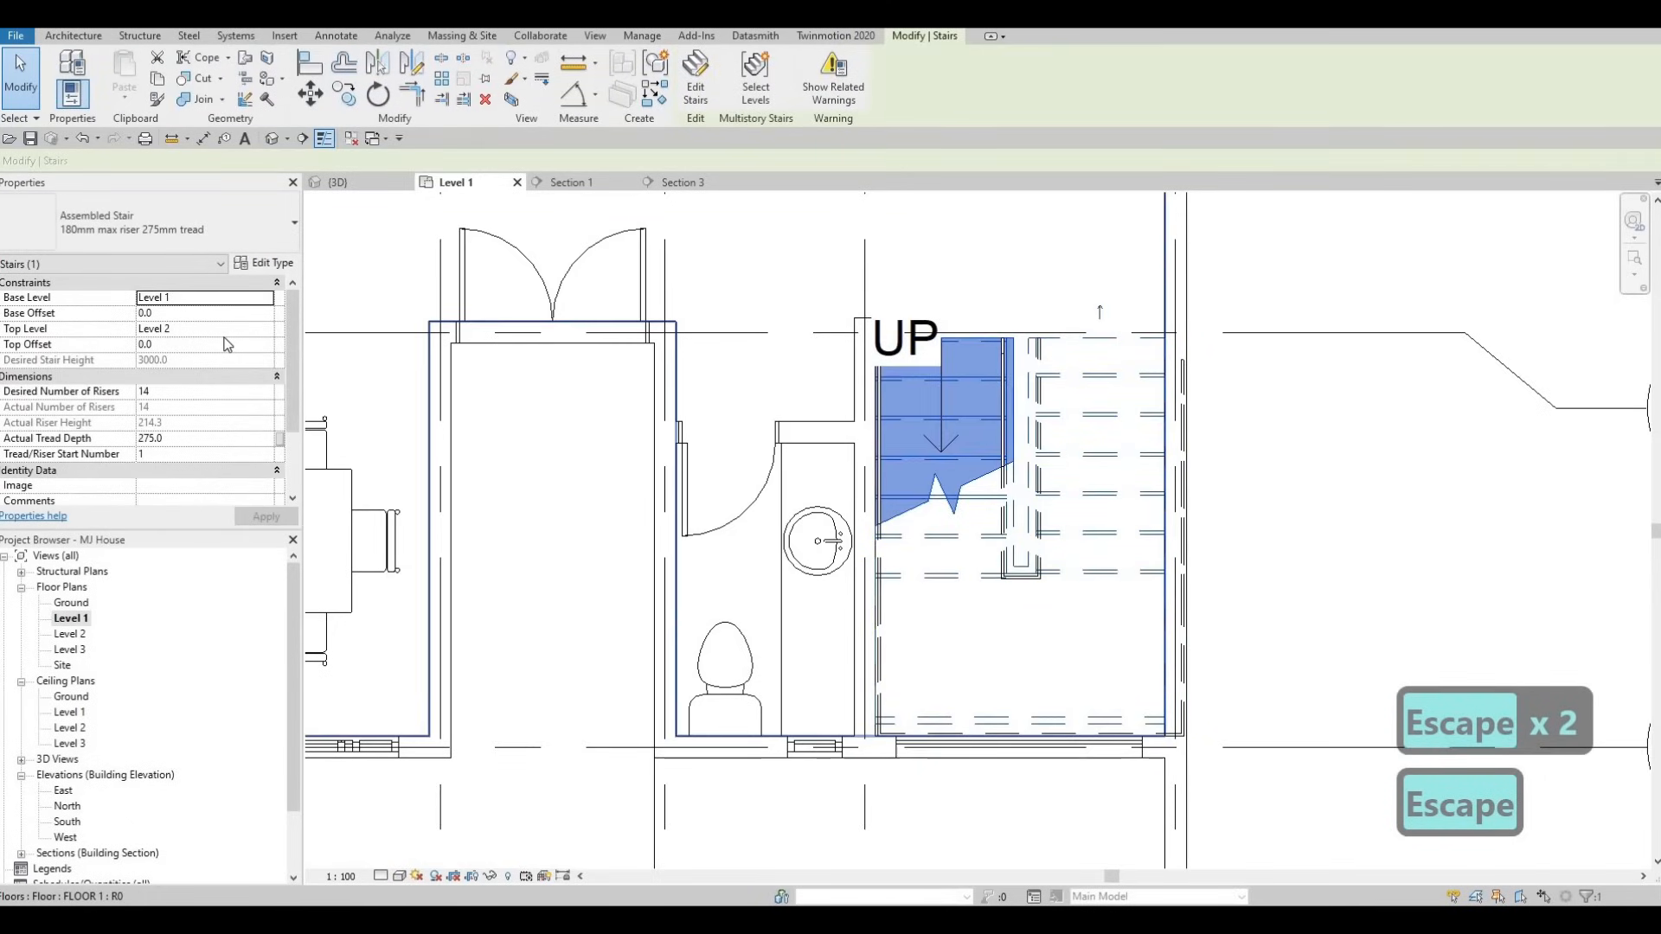
scroll(227, 333, "down", 2)
left_click(259, 264)
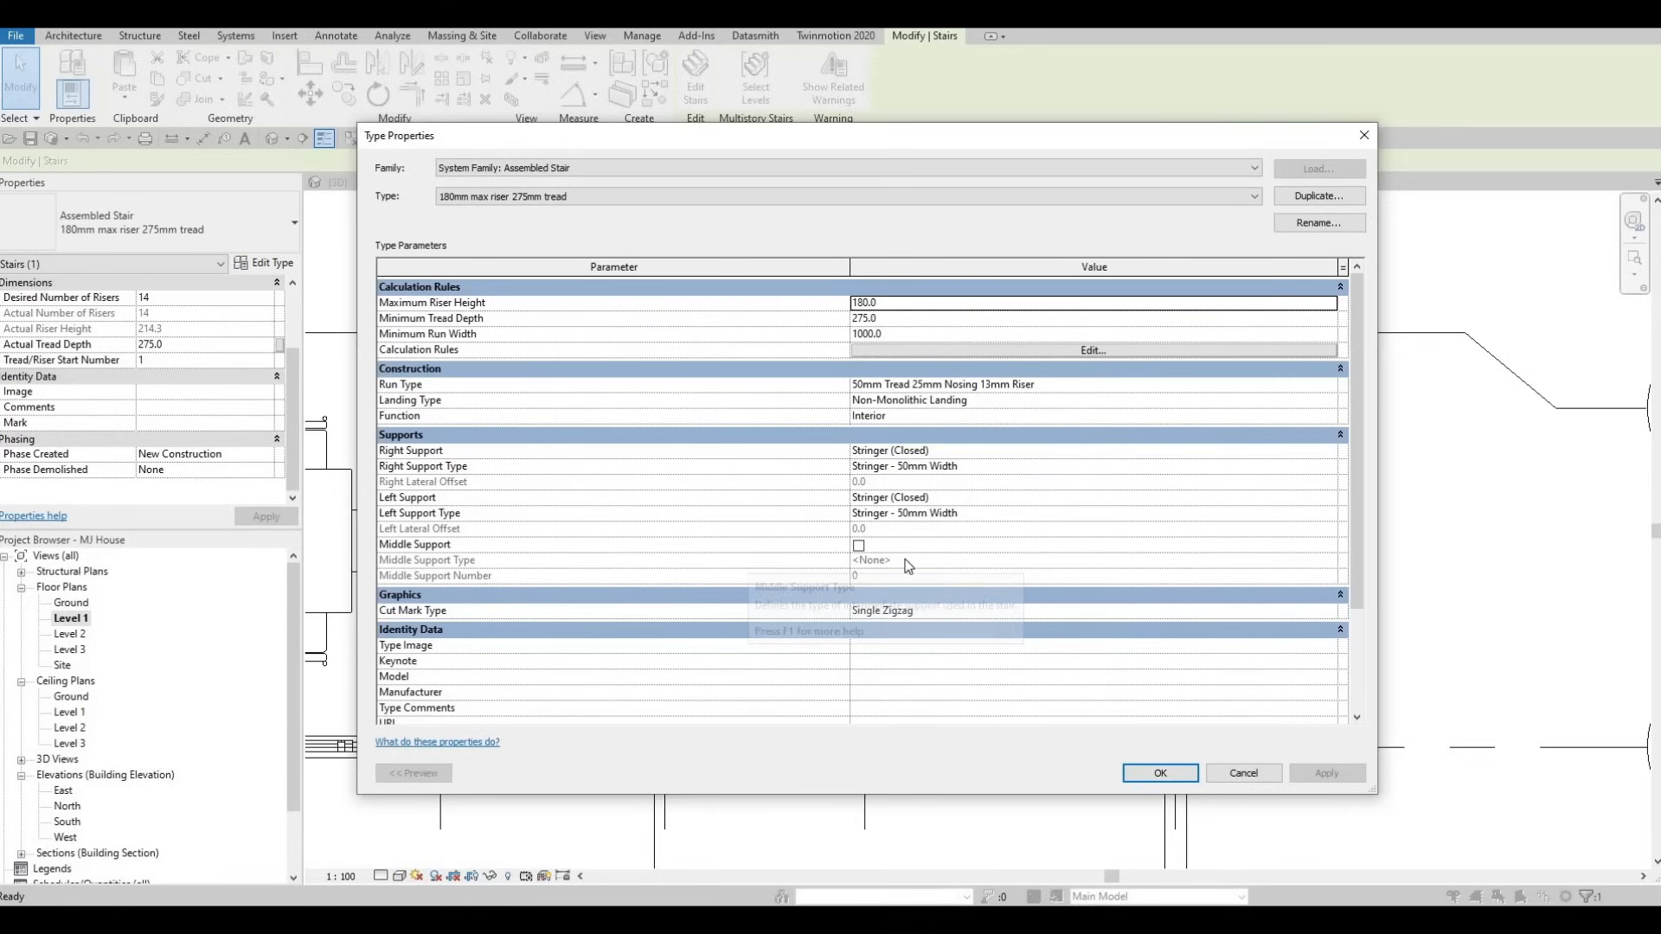
left_click(858, 545)
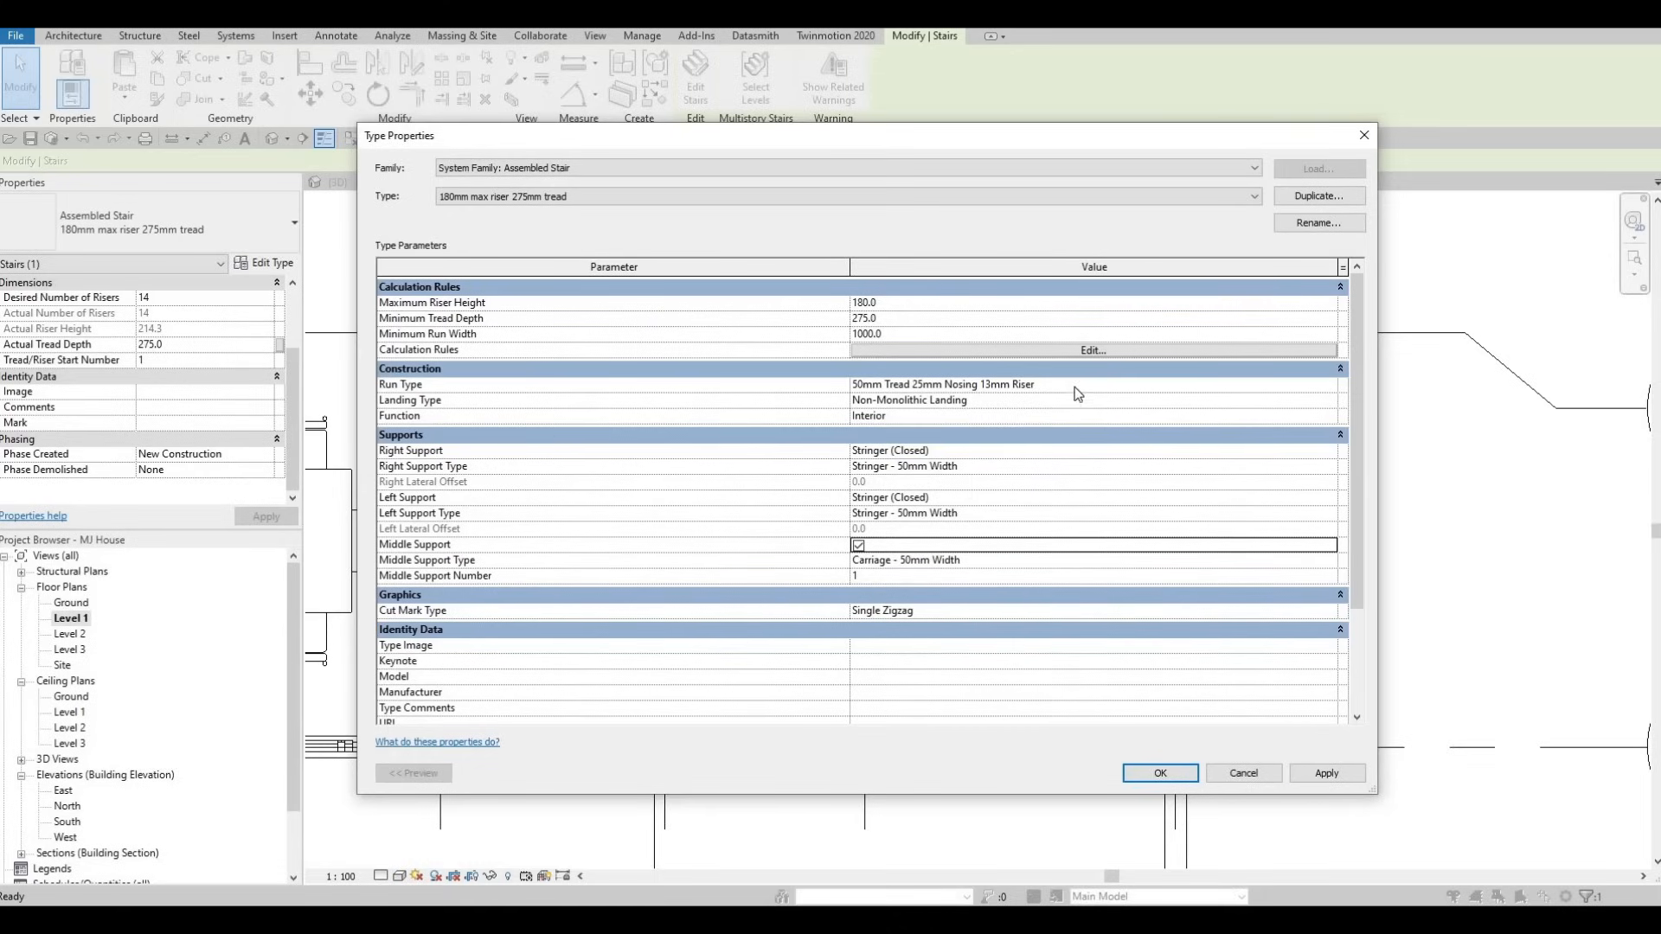
- Turn off risers in the stair's run type
left_click(1282, 387)
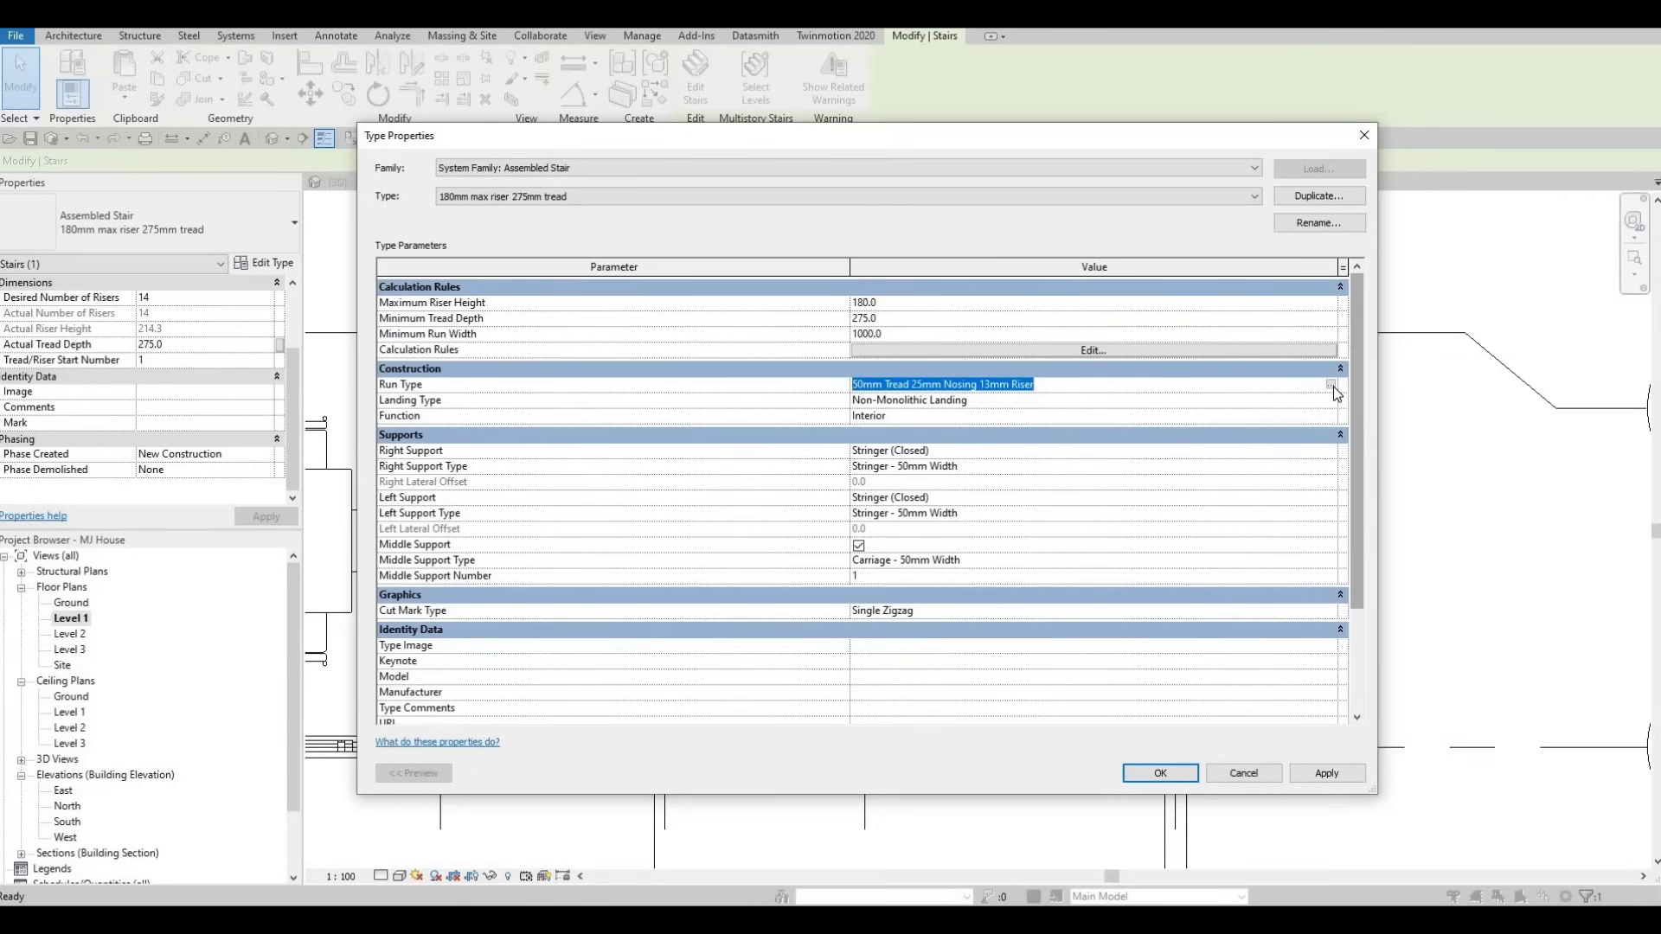
left_click(1331, 385)
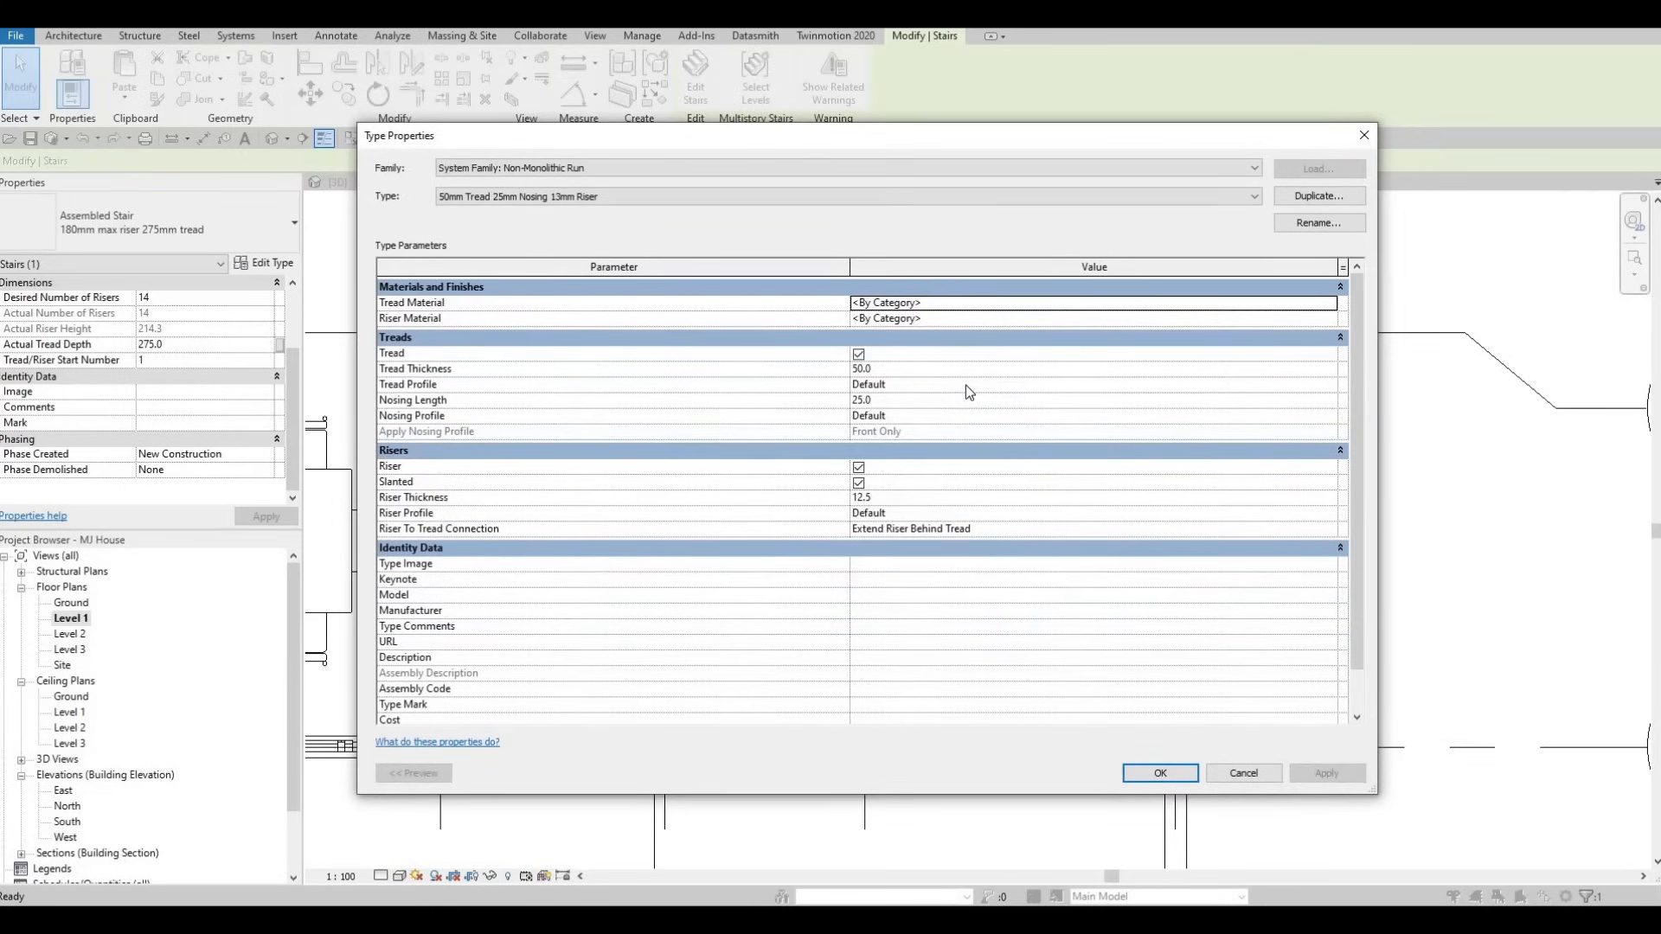
left_click(858, 467)
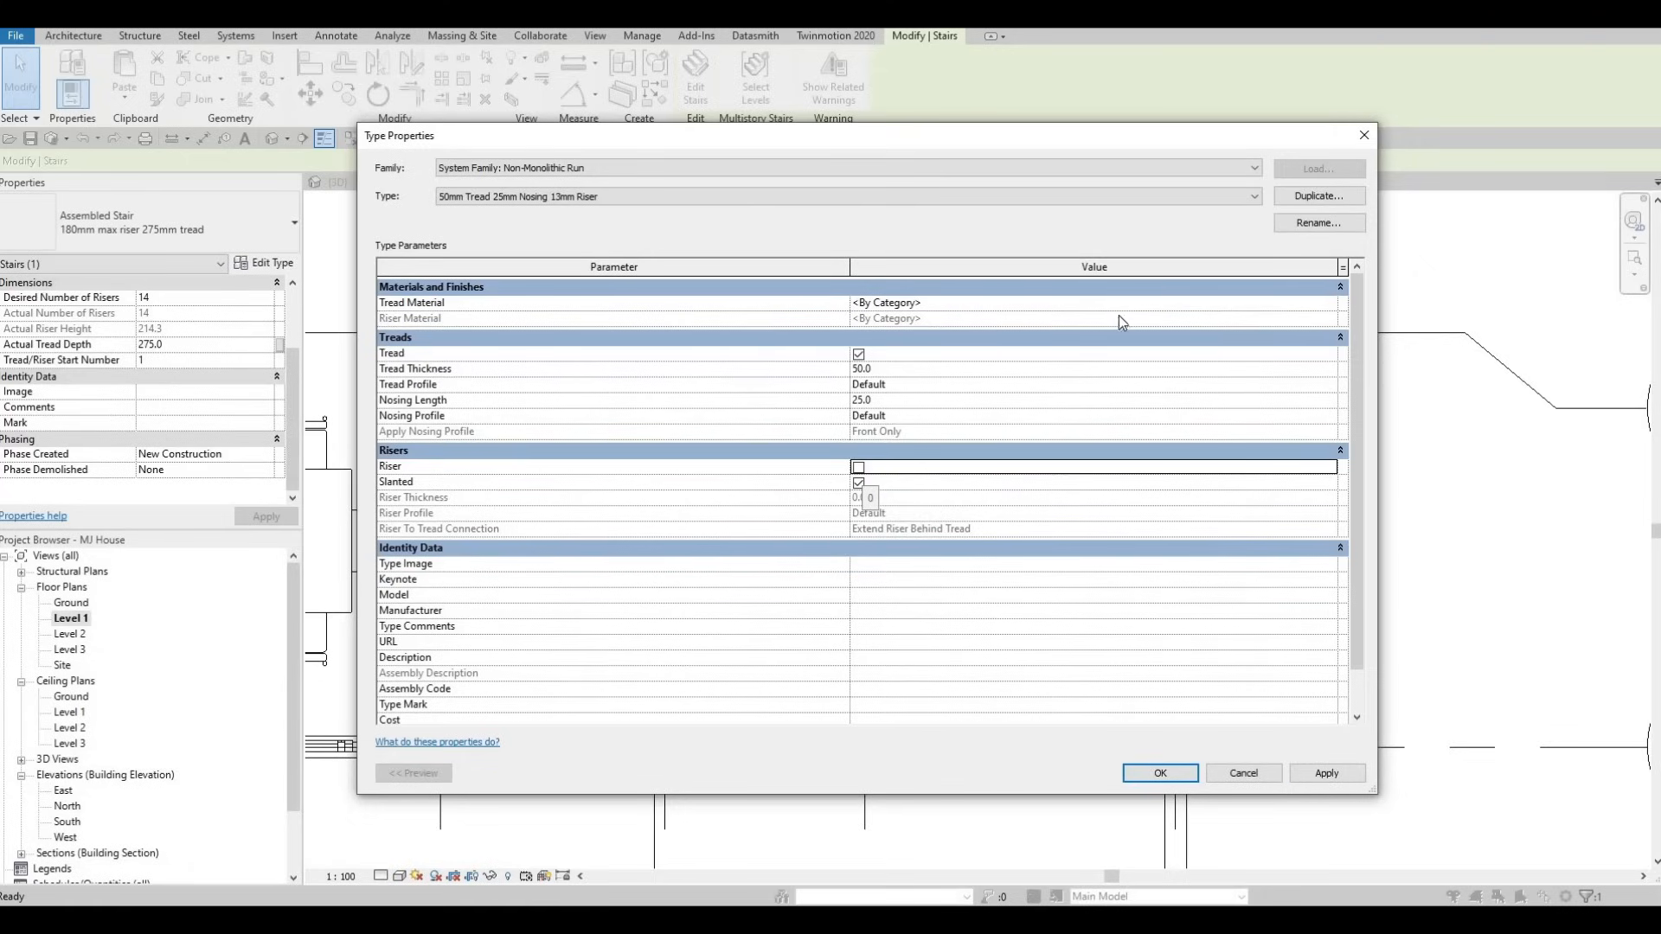
- Set the run type's tread material to Poplar from the AEC Wood library and apply it
left_click(1332, 307)
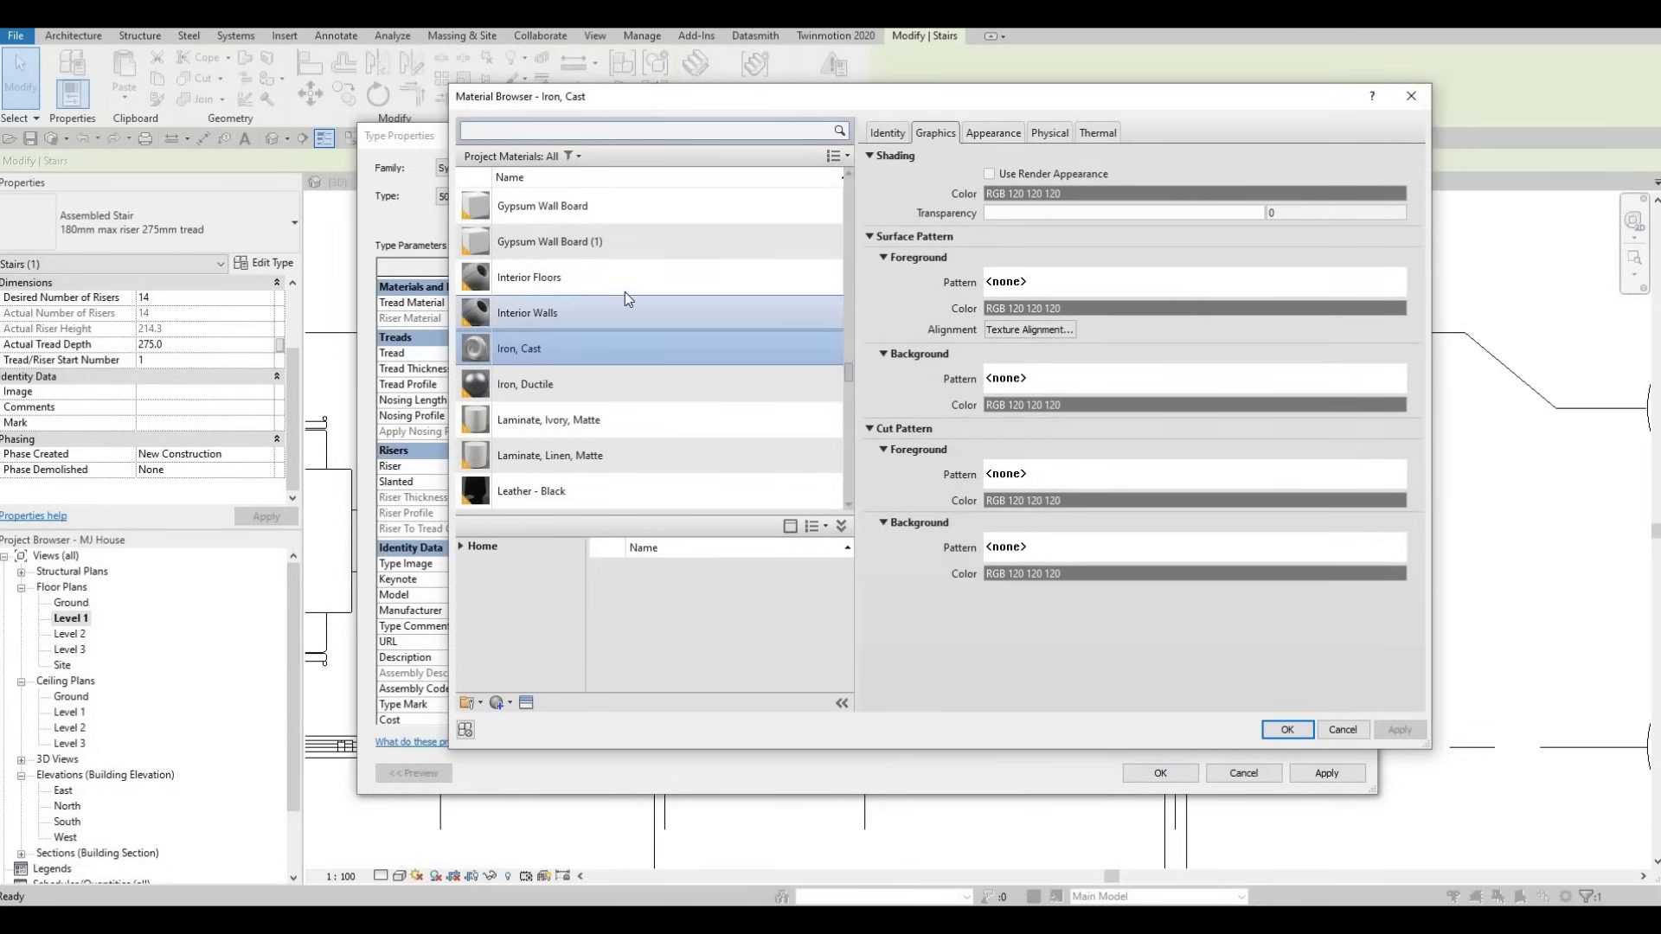
left_click(460, 546)
left_click(469, 578)
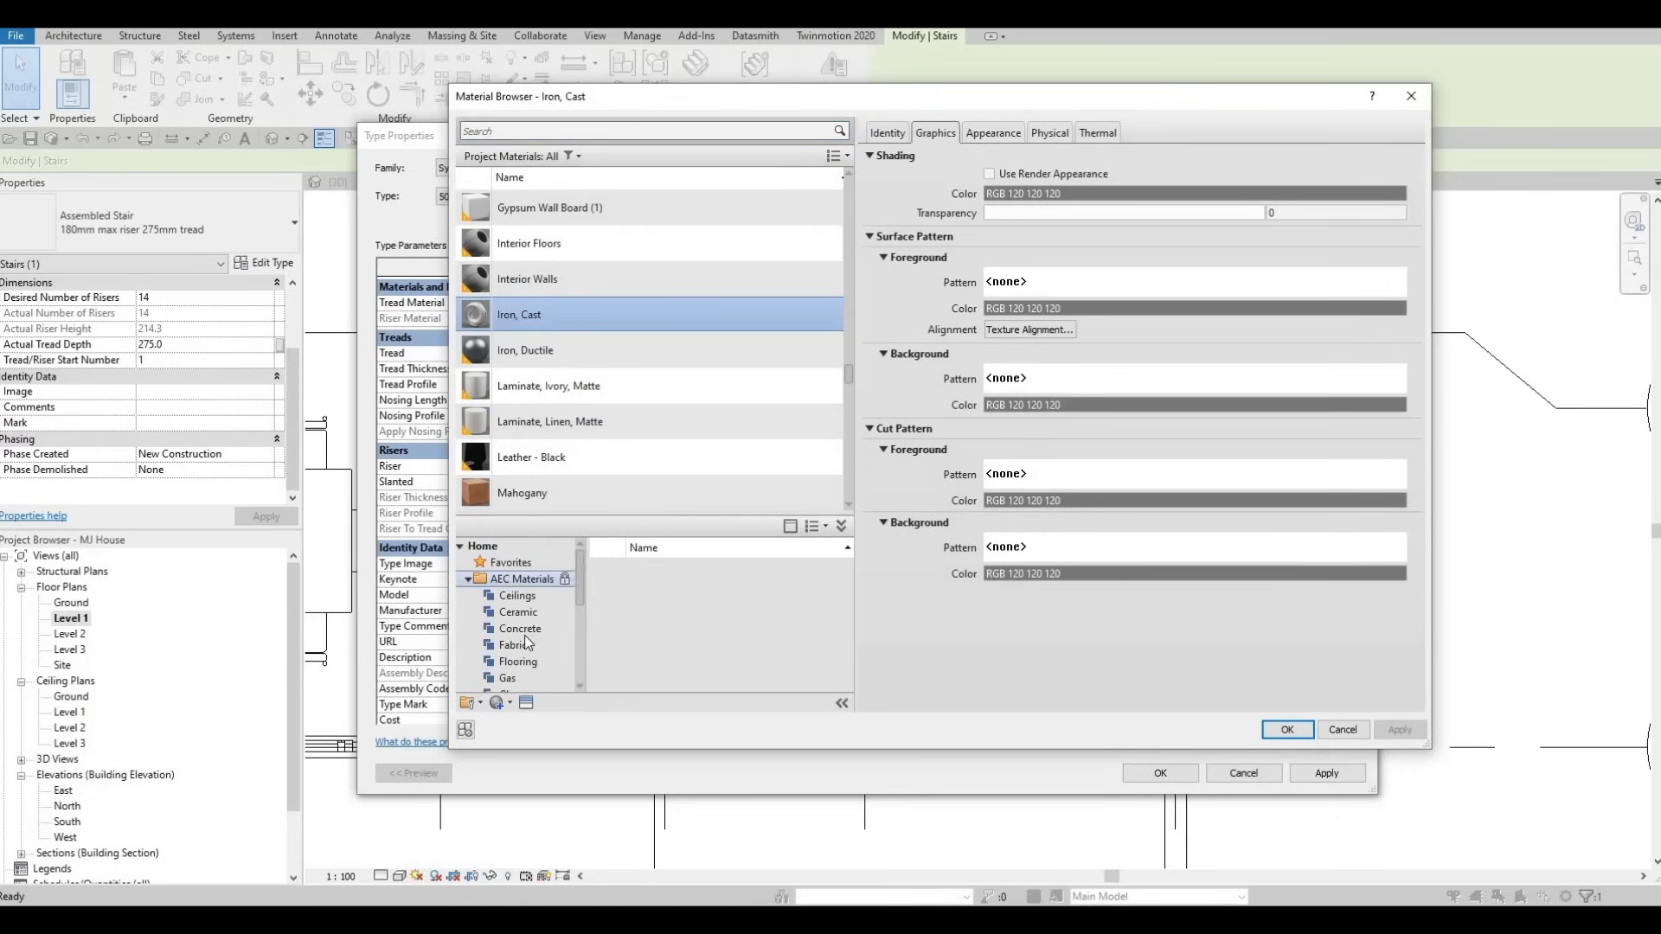
scroll(510, 649, "down", 3)
left_click(567, 678)
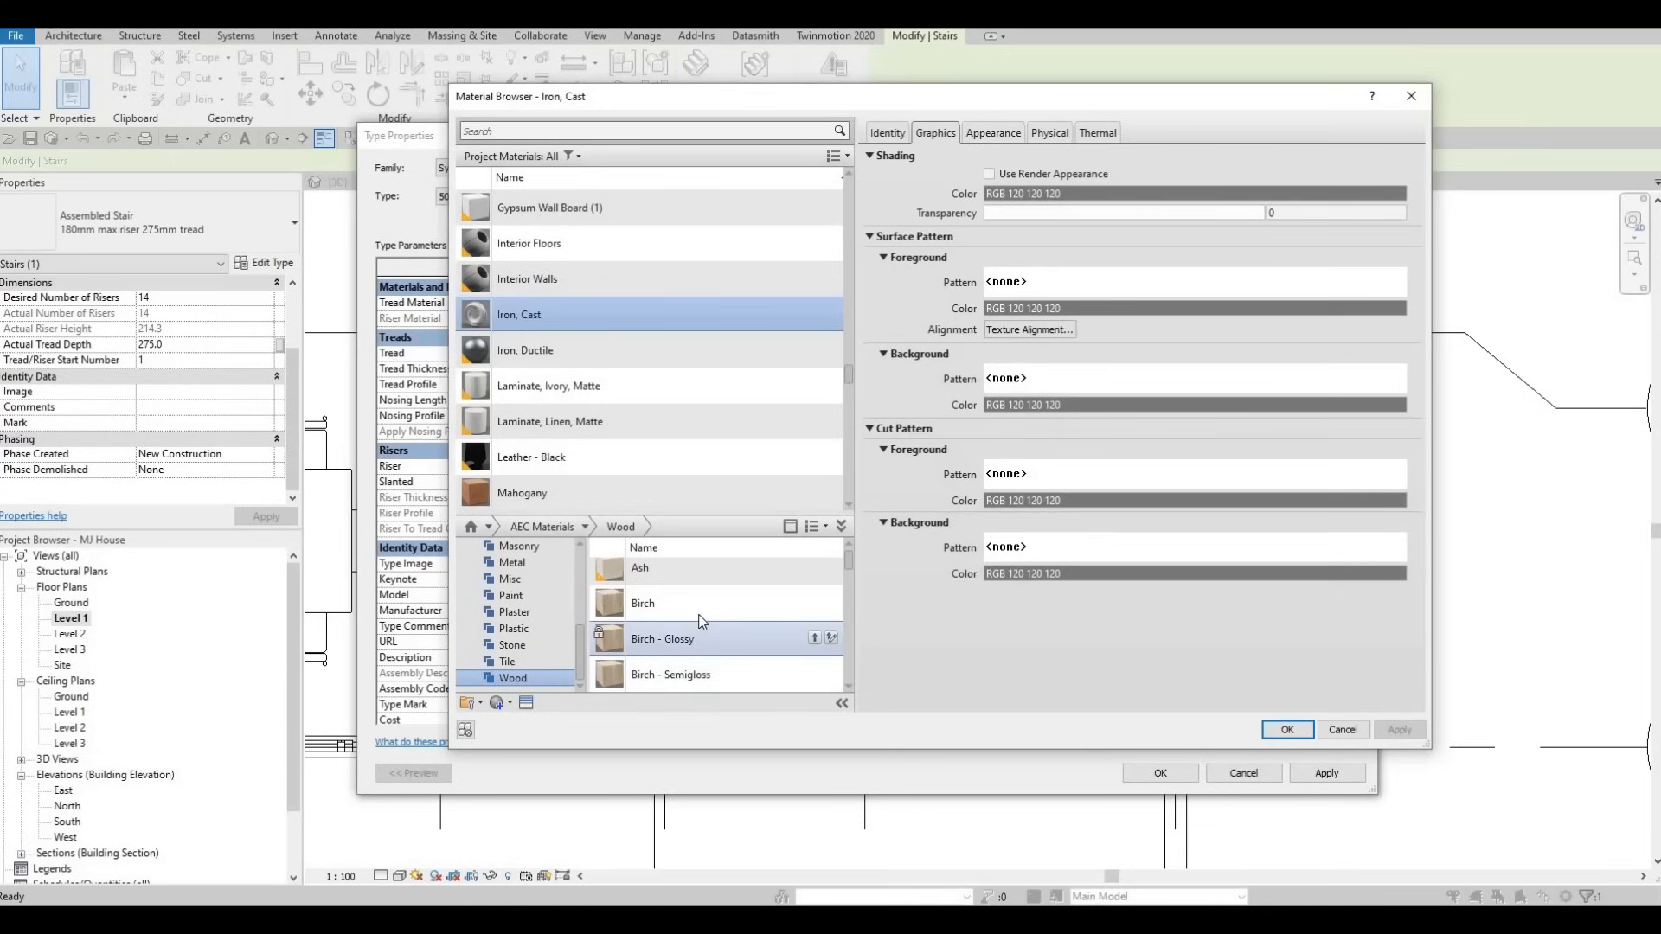
scroll(751, 650, "down", 7)
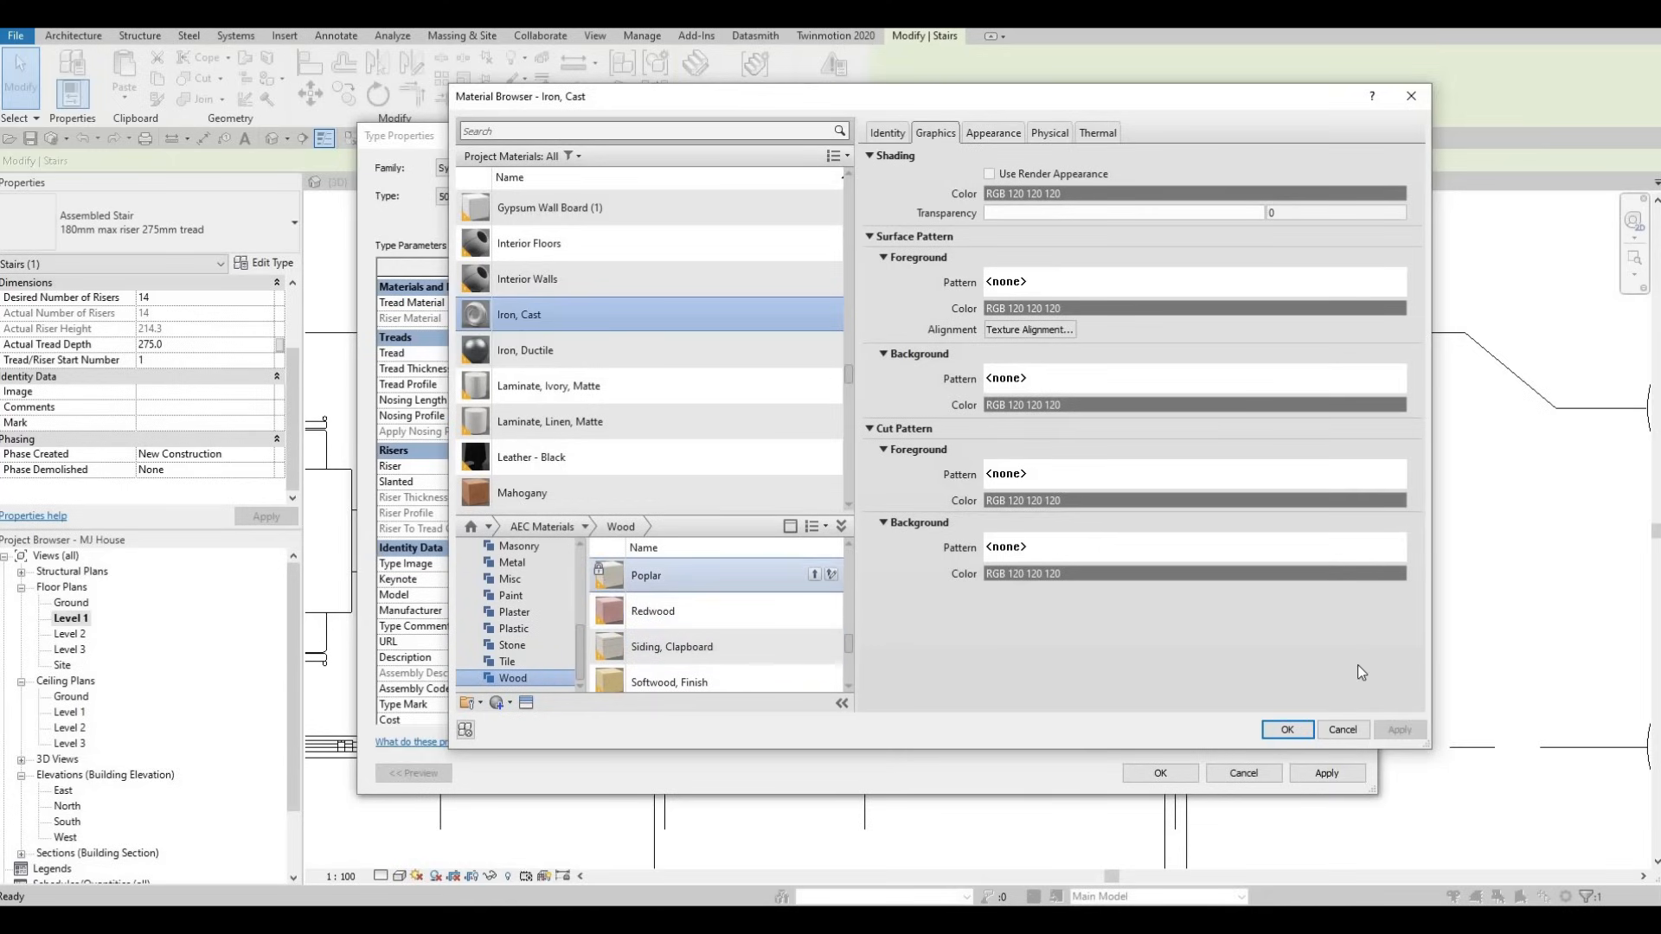
left_click(814, 575)
left_click(1286, 730)
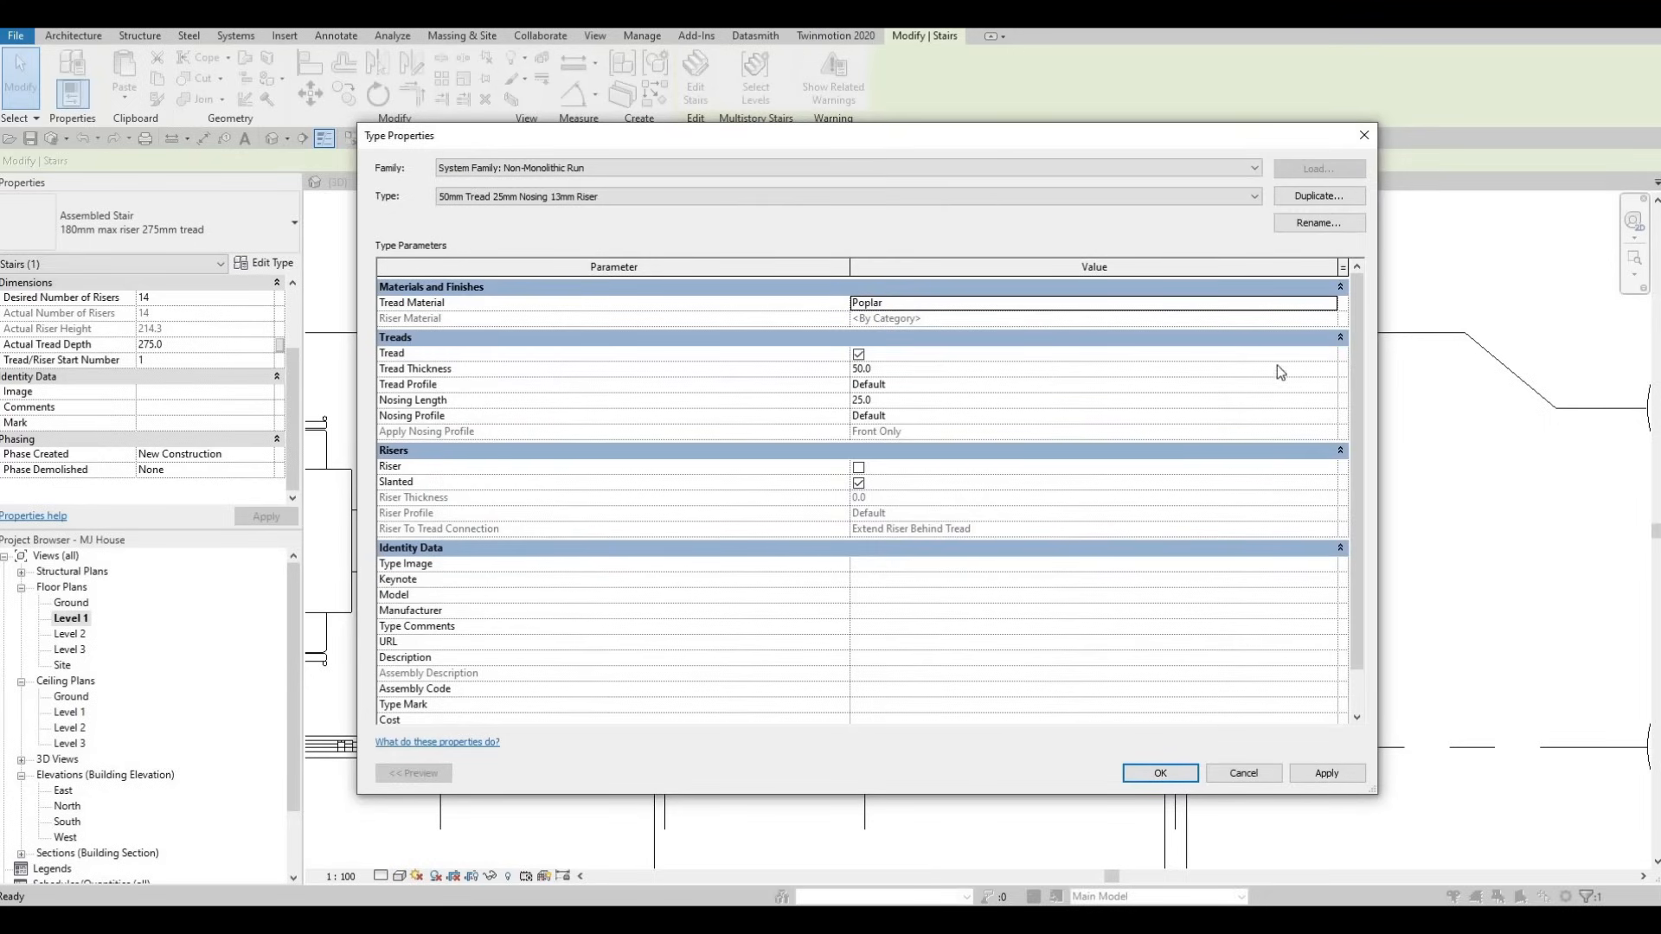
left_click(1322, 783)
left_click(1162, 772)
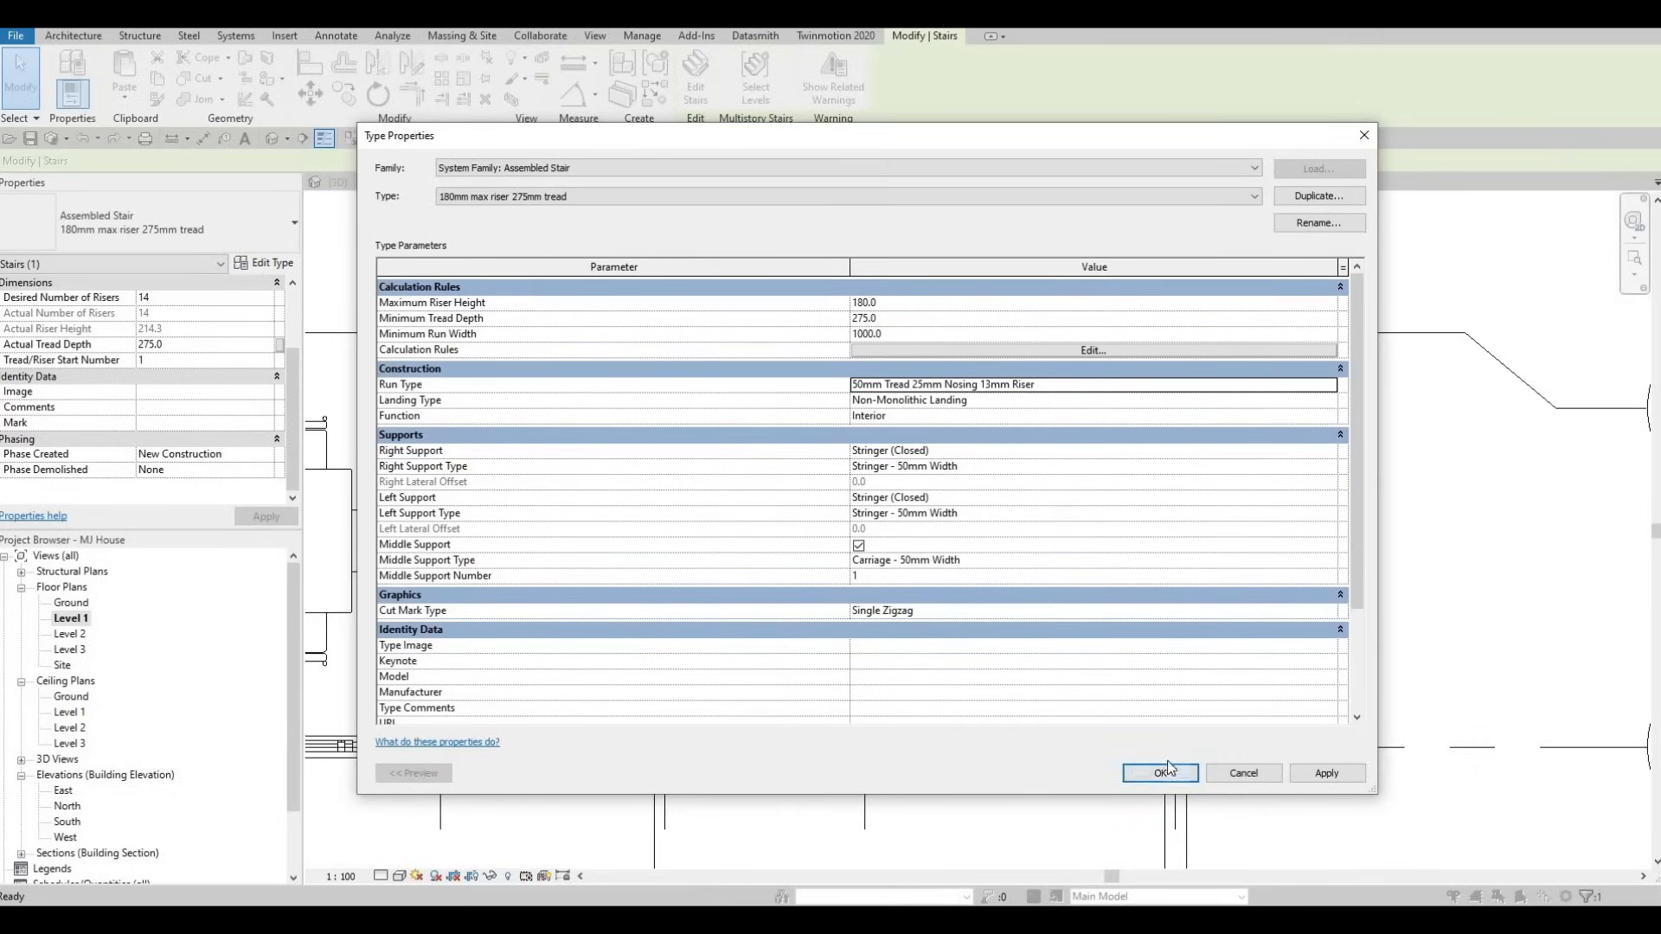
- Return to the 3D view and delete the first stair railing
left_click(1164, 771)
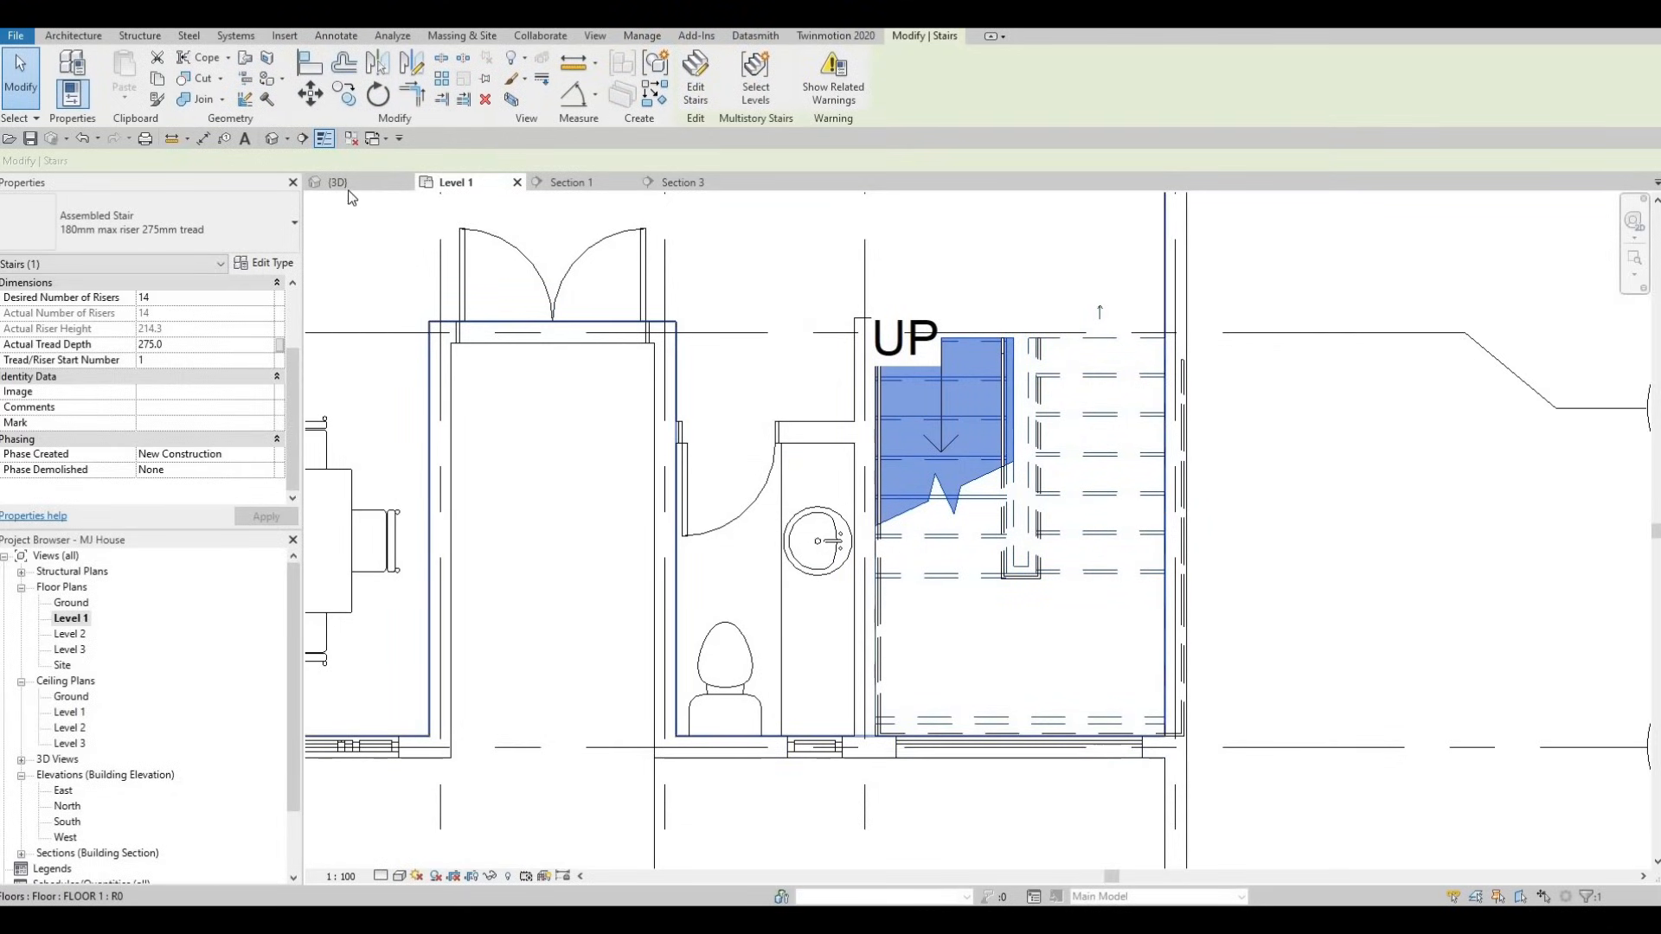
left_click(339, 184)
middle_click_drag(727, 381, 1143, 529, "shift")
middle_click_drag(946, 442, 993, 304, "shift")
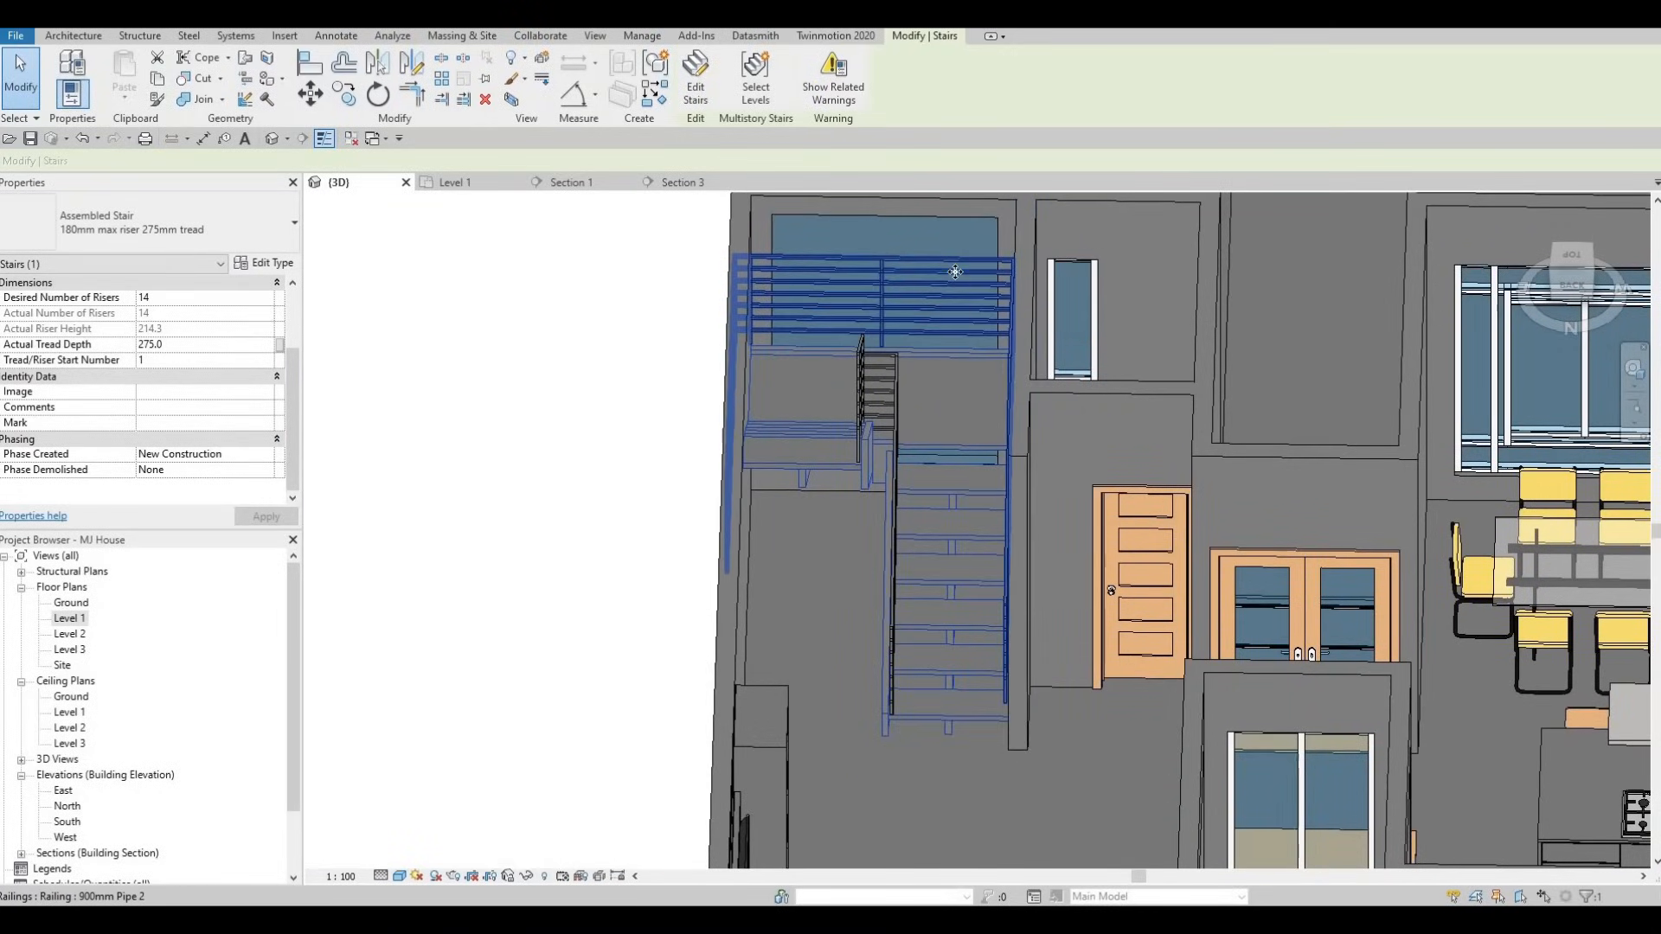
left_click(956, 271)
key("Delete")
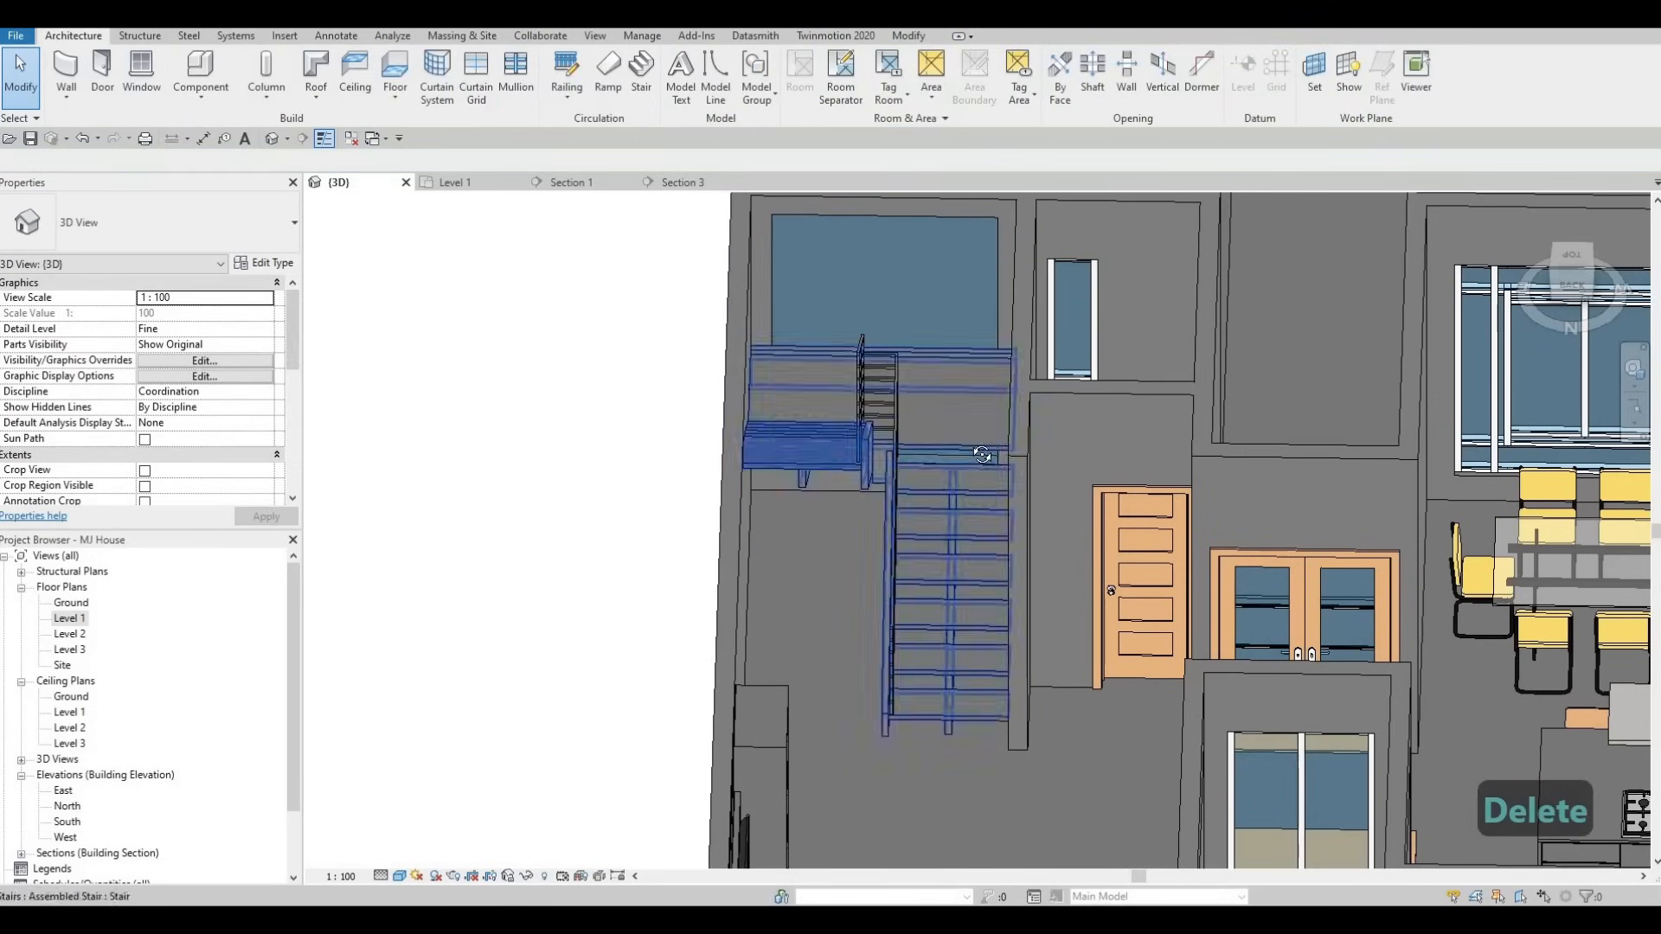
- Delete the stair's upper stringer, using Tab to isolate it
middle_click_drag(953, 318, 905, 304, "shift")
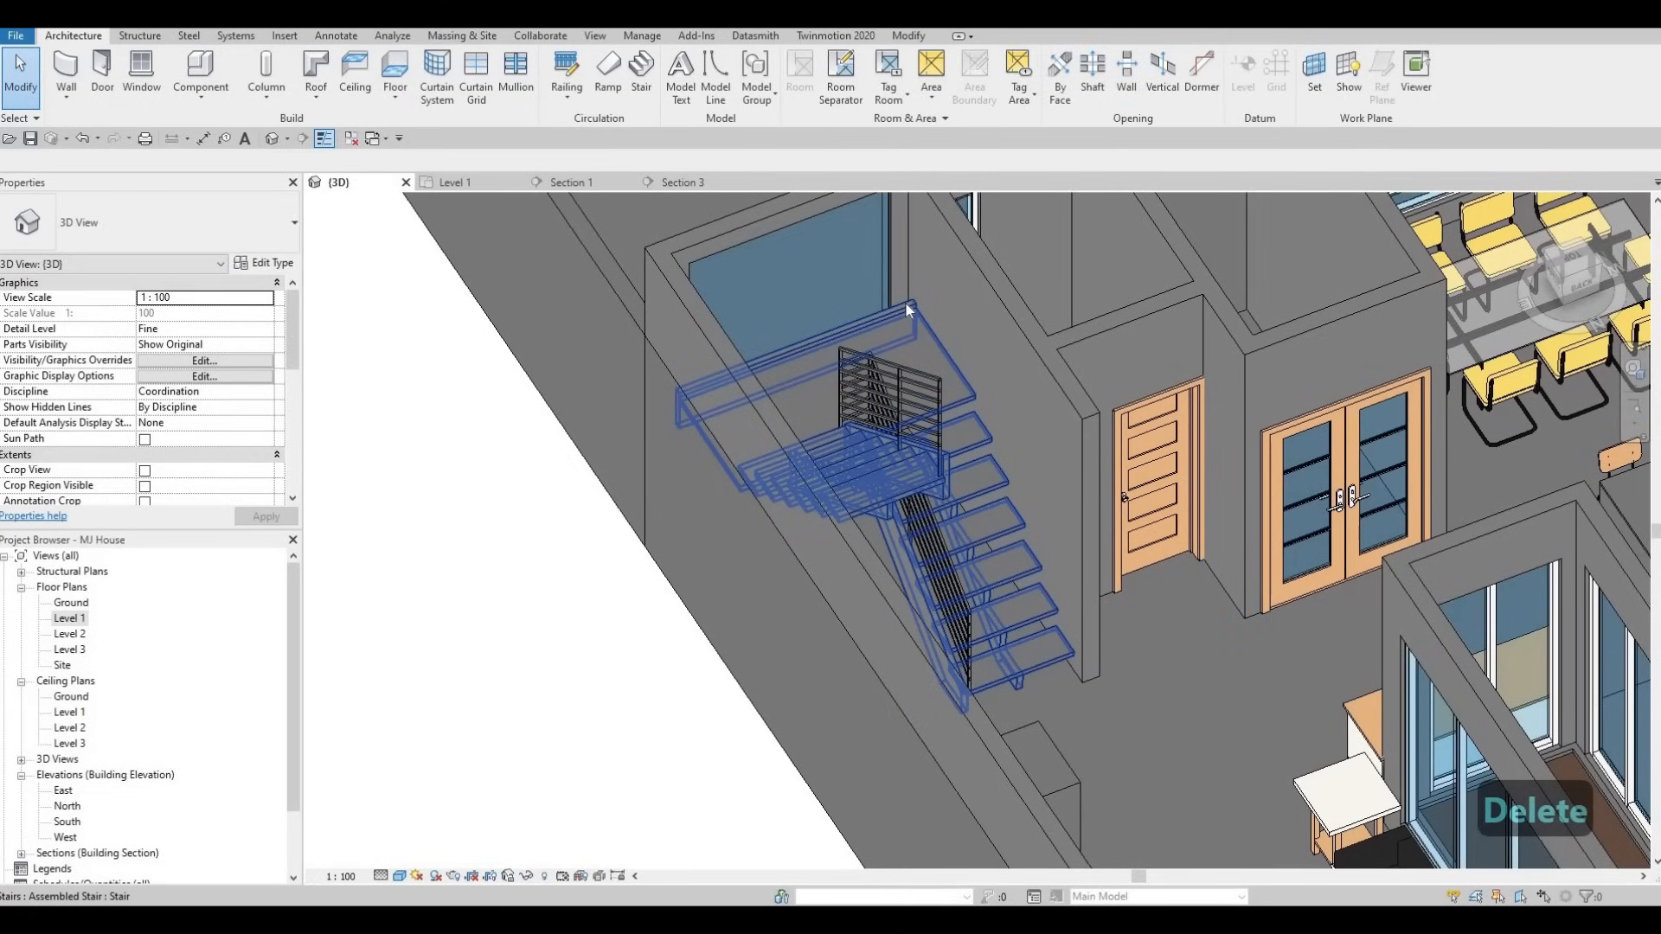
left_click(905, 301)
key("Escape")
key("Tab")
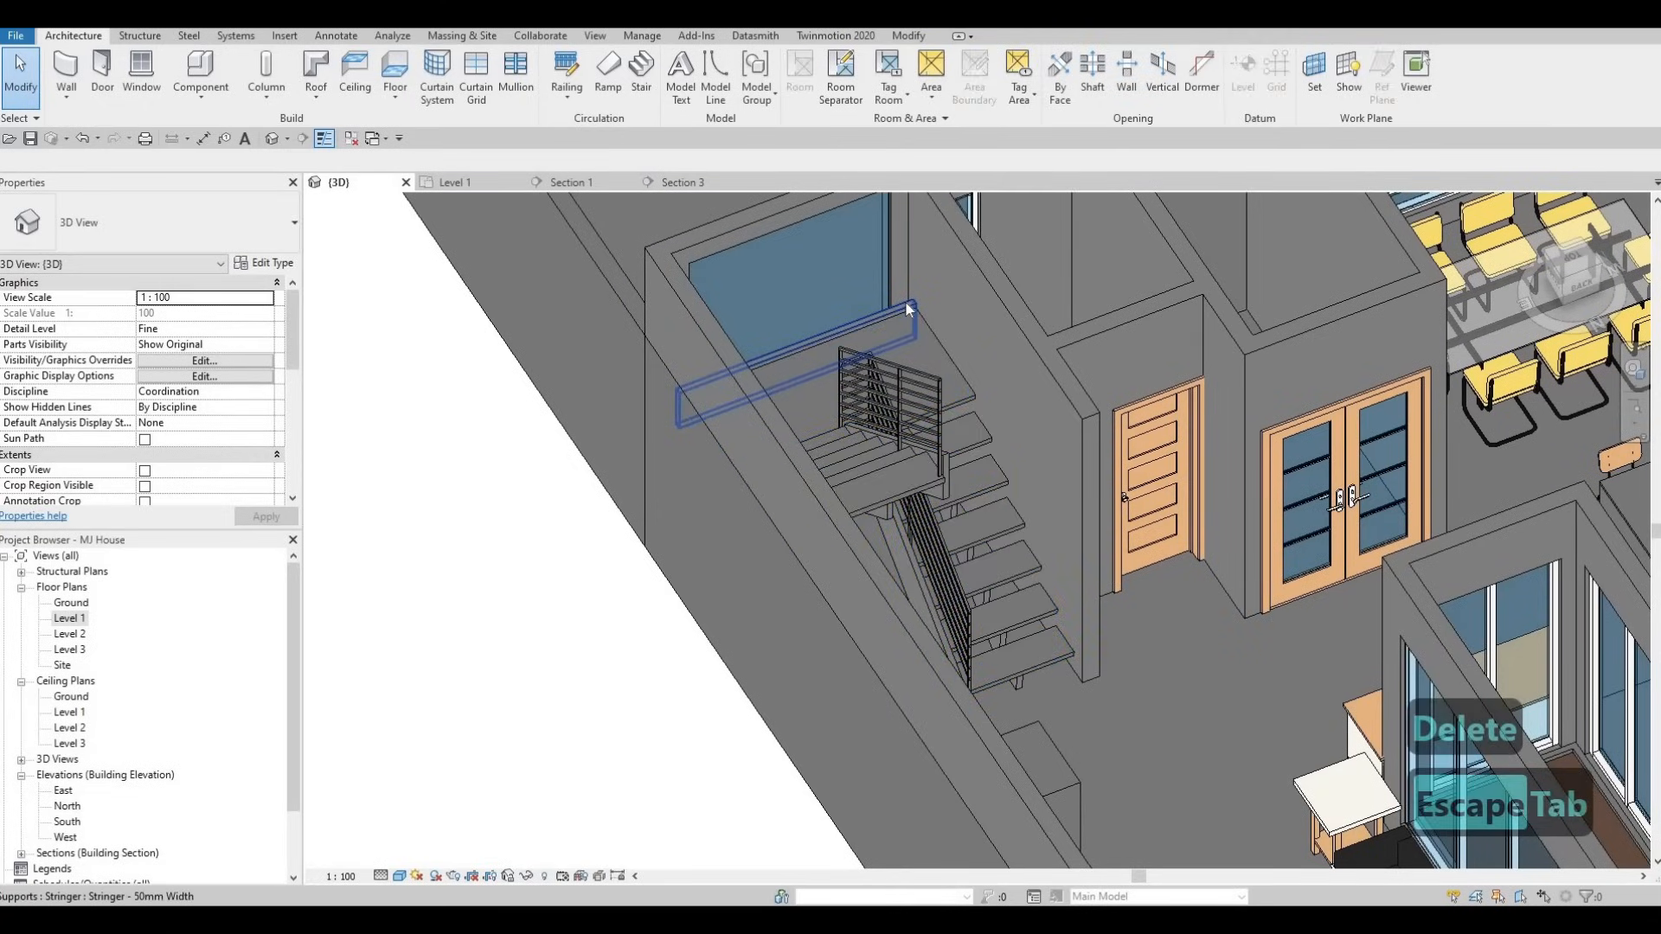
left_click(904, 299)
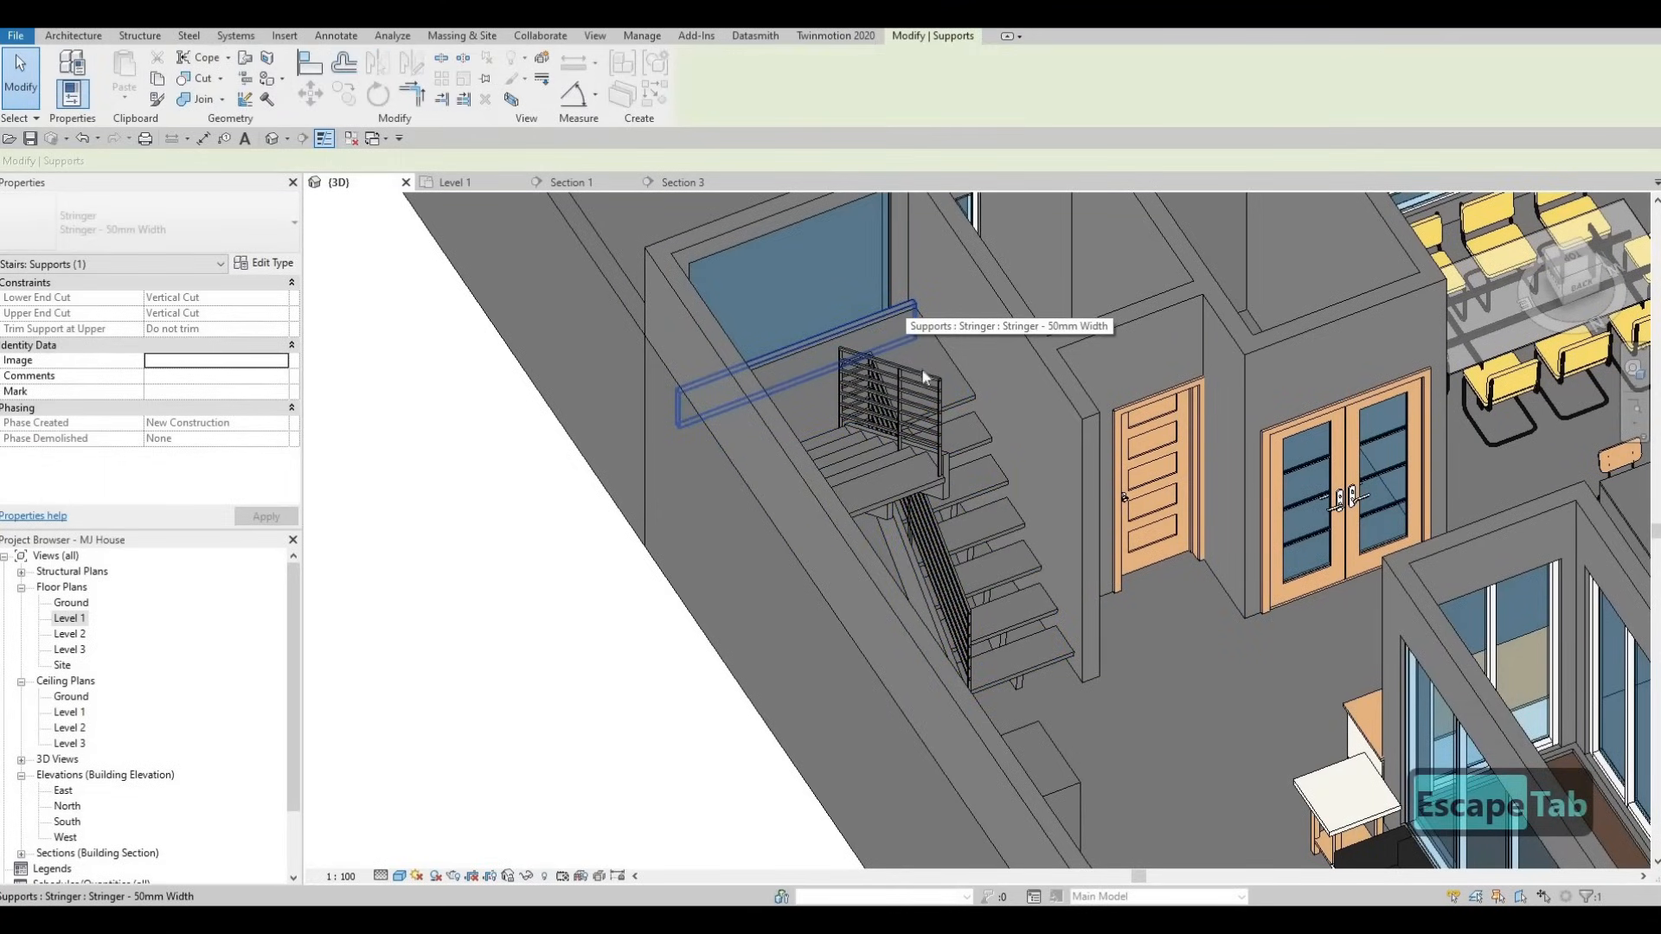
key("Delete")
- Delete the other stair railing
middle_click_drag(924, 378, 810, 334, "shift")
key("Tab")
key("Escape")
left_click(820, 329)
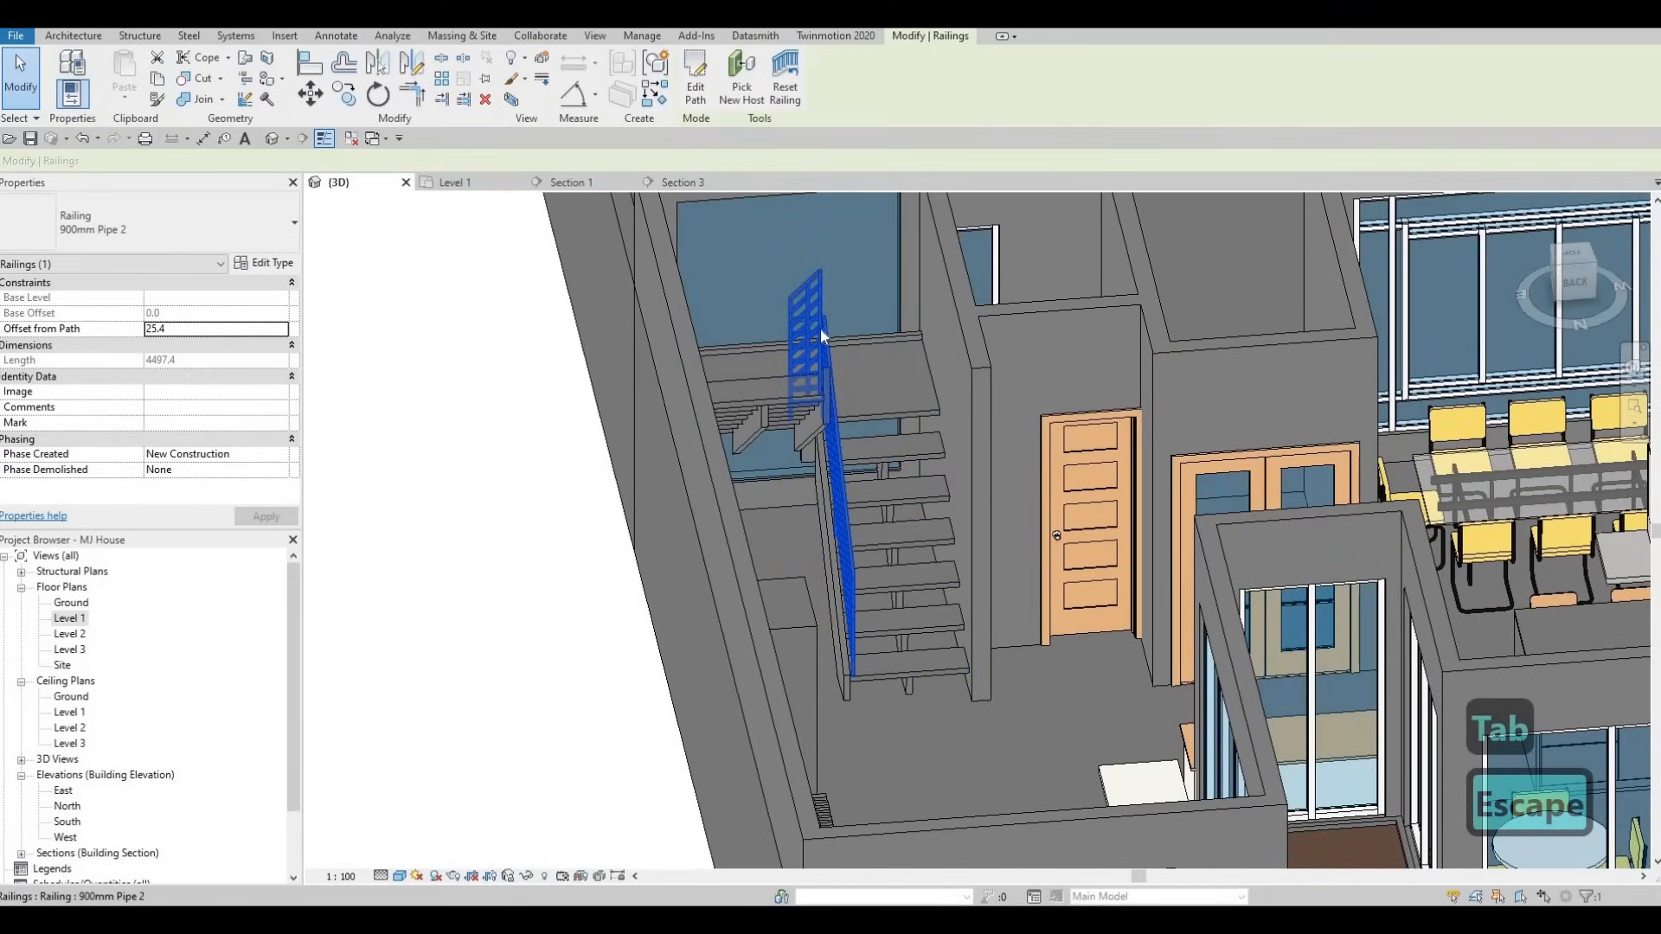
key("Delete")
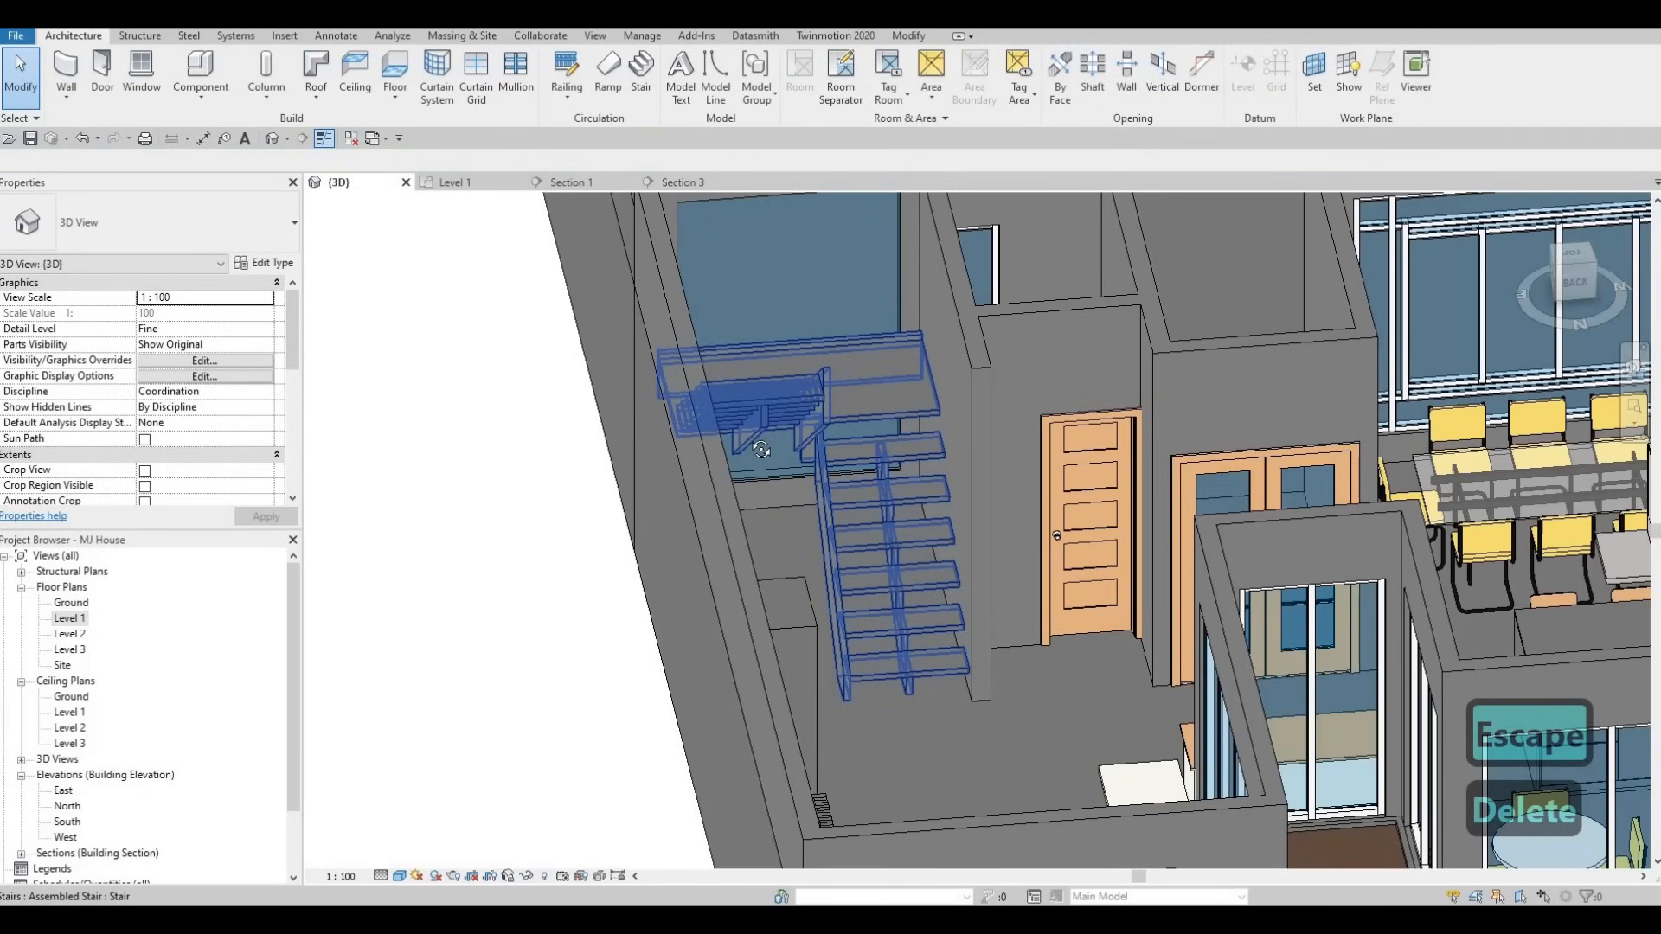
- Select a support near the landing, then orbit to an oblique view of the stair
key("Escape")
middle_click_drag(724, 429, 724, 429, "shift")
key("Tab")
left_click(711, 464)
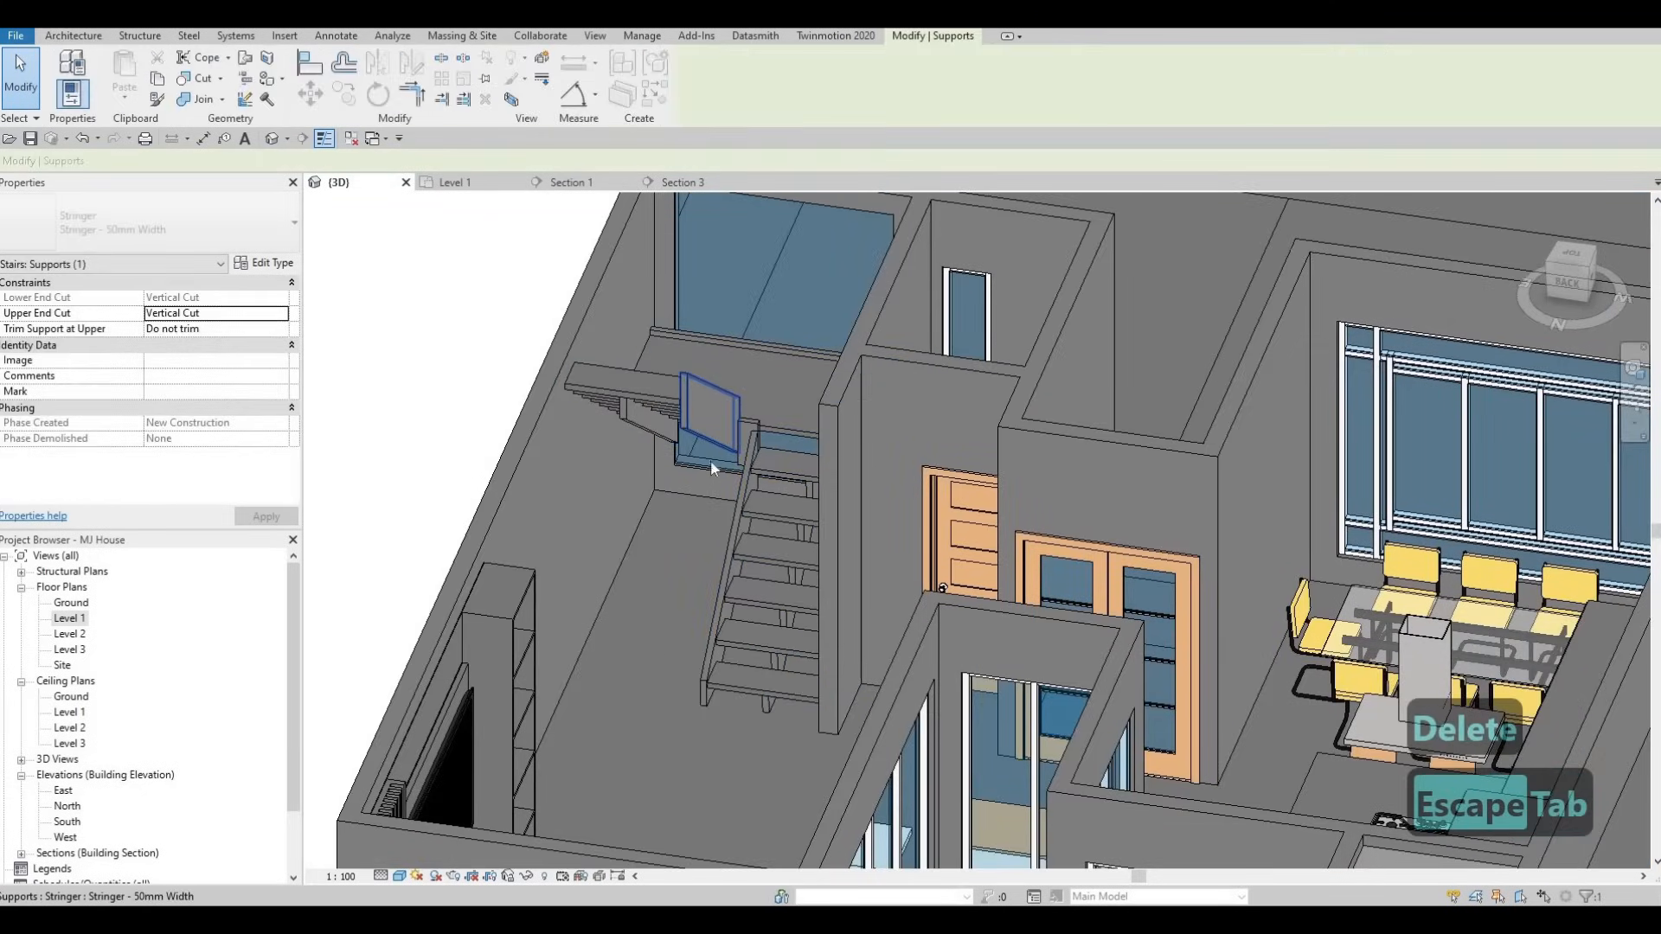
middle_click_drag(751, 523, 754, 517, "shift")
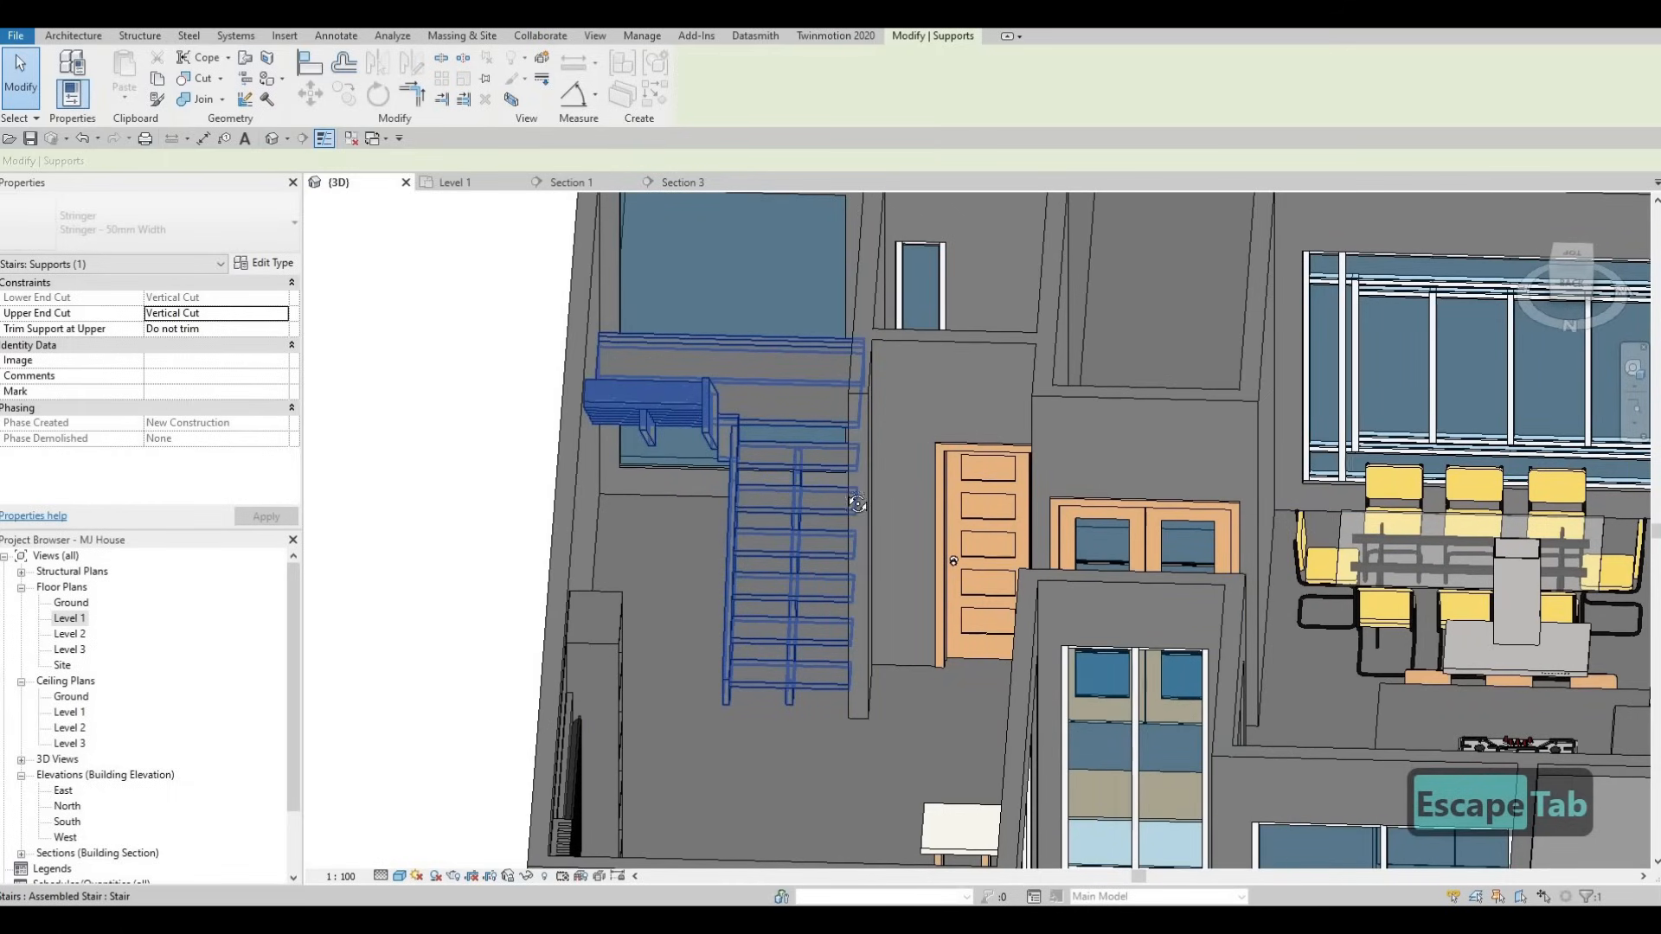
middle_click_drag(835, 489, 718, 412, "shift")
key("Escape")
key("Escape")
- Enter stair editing, pick a landing stringer, then exit without changes
left_click(719, 412)
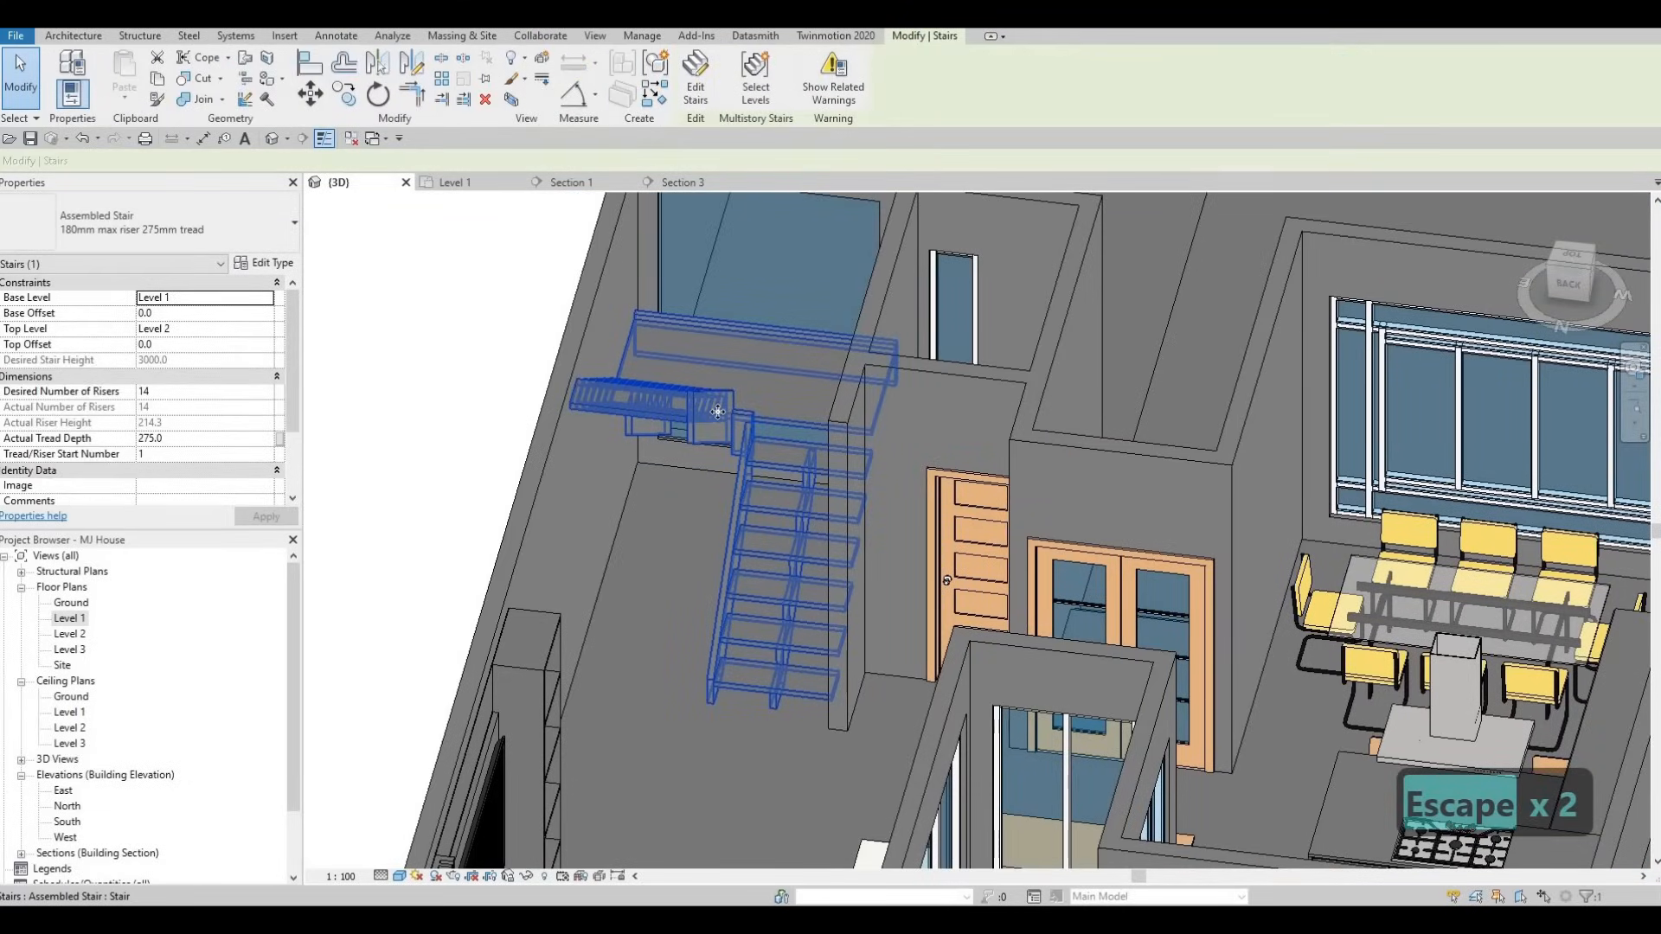
left_click(695, 78)
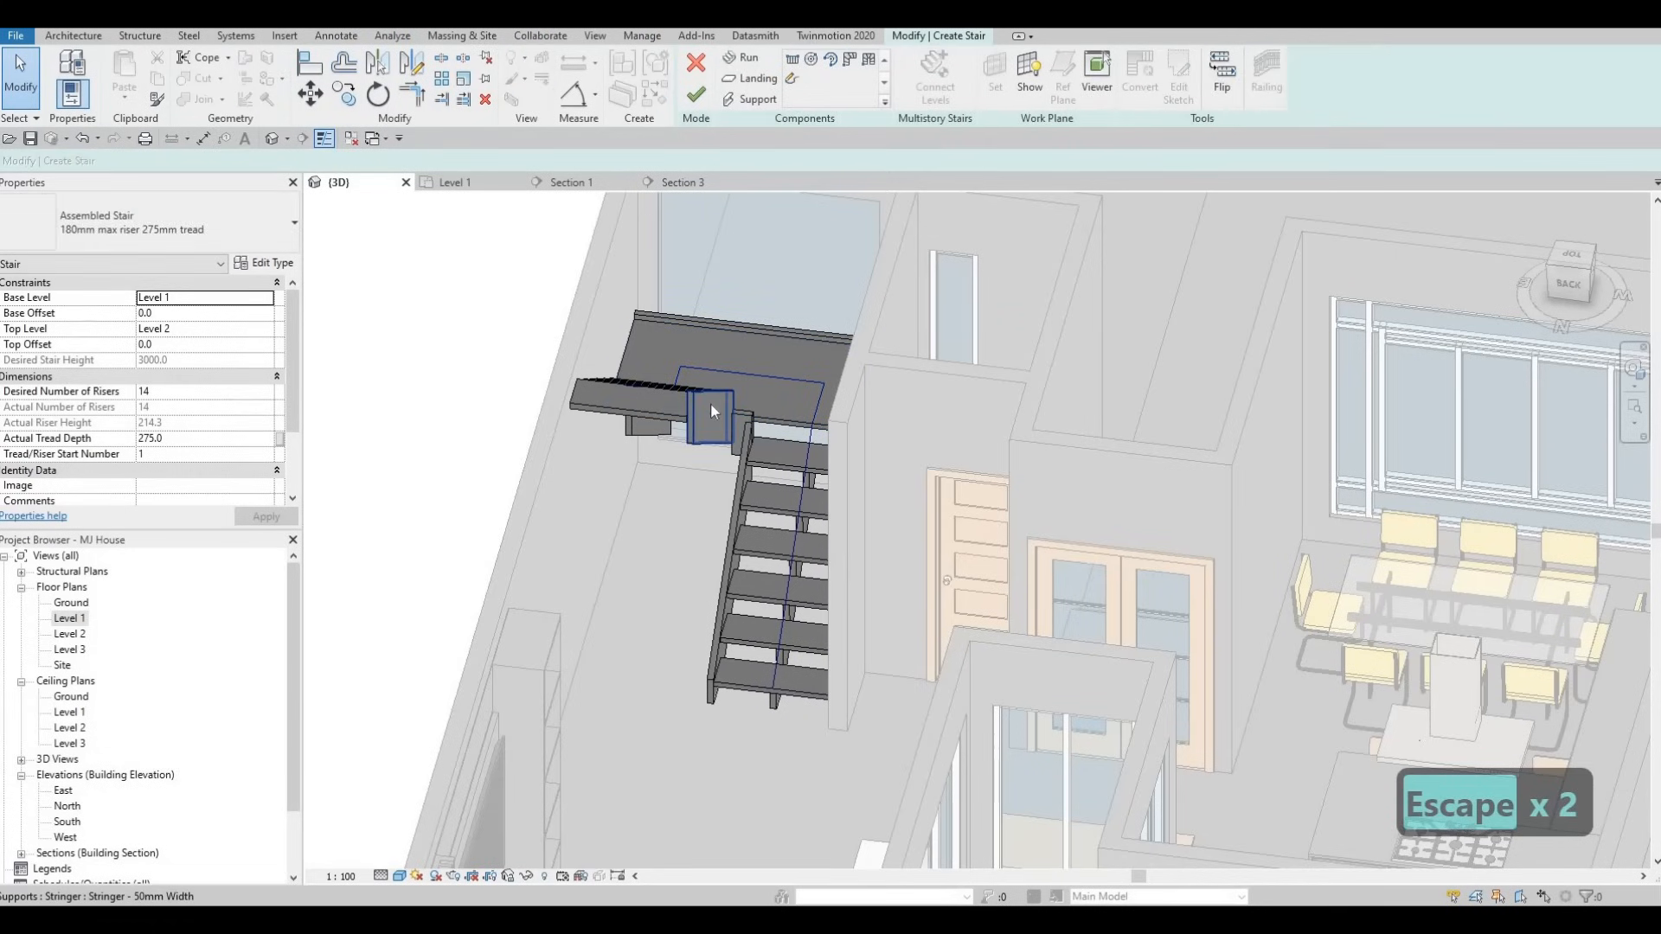
left_click(709, 404)
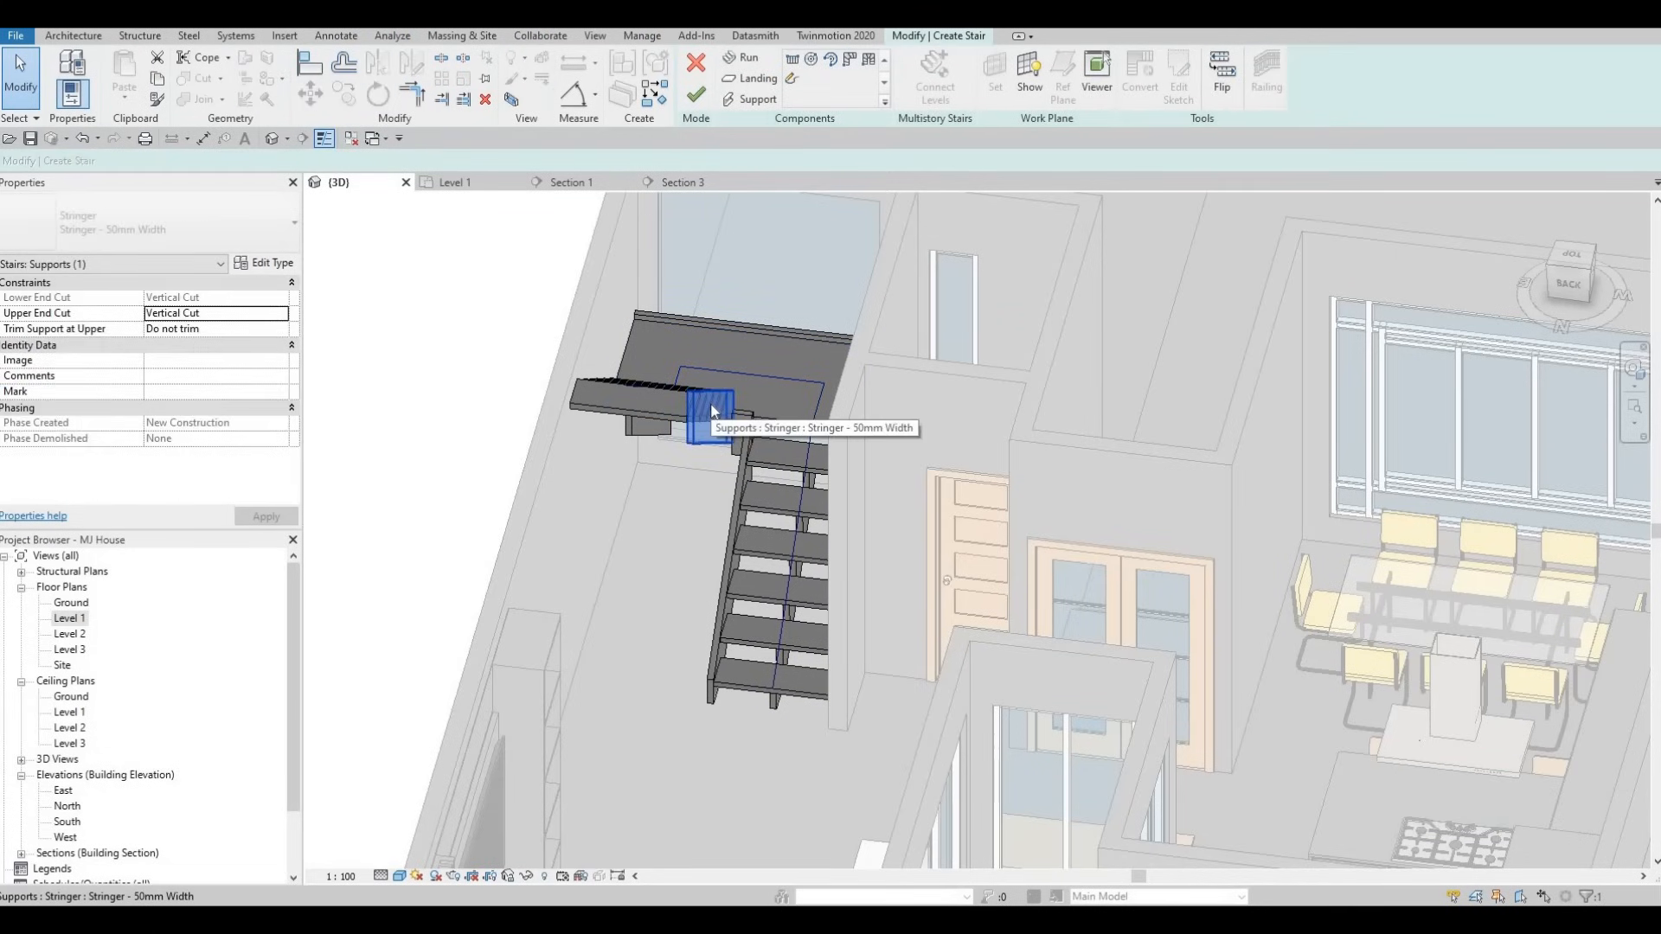
left_click(700, 68)
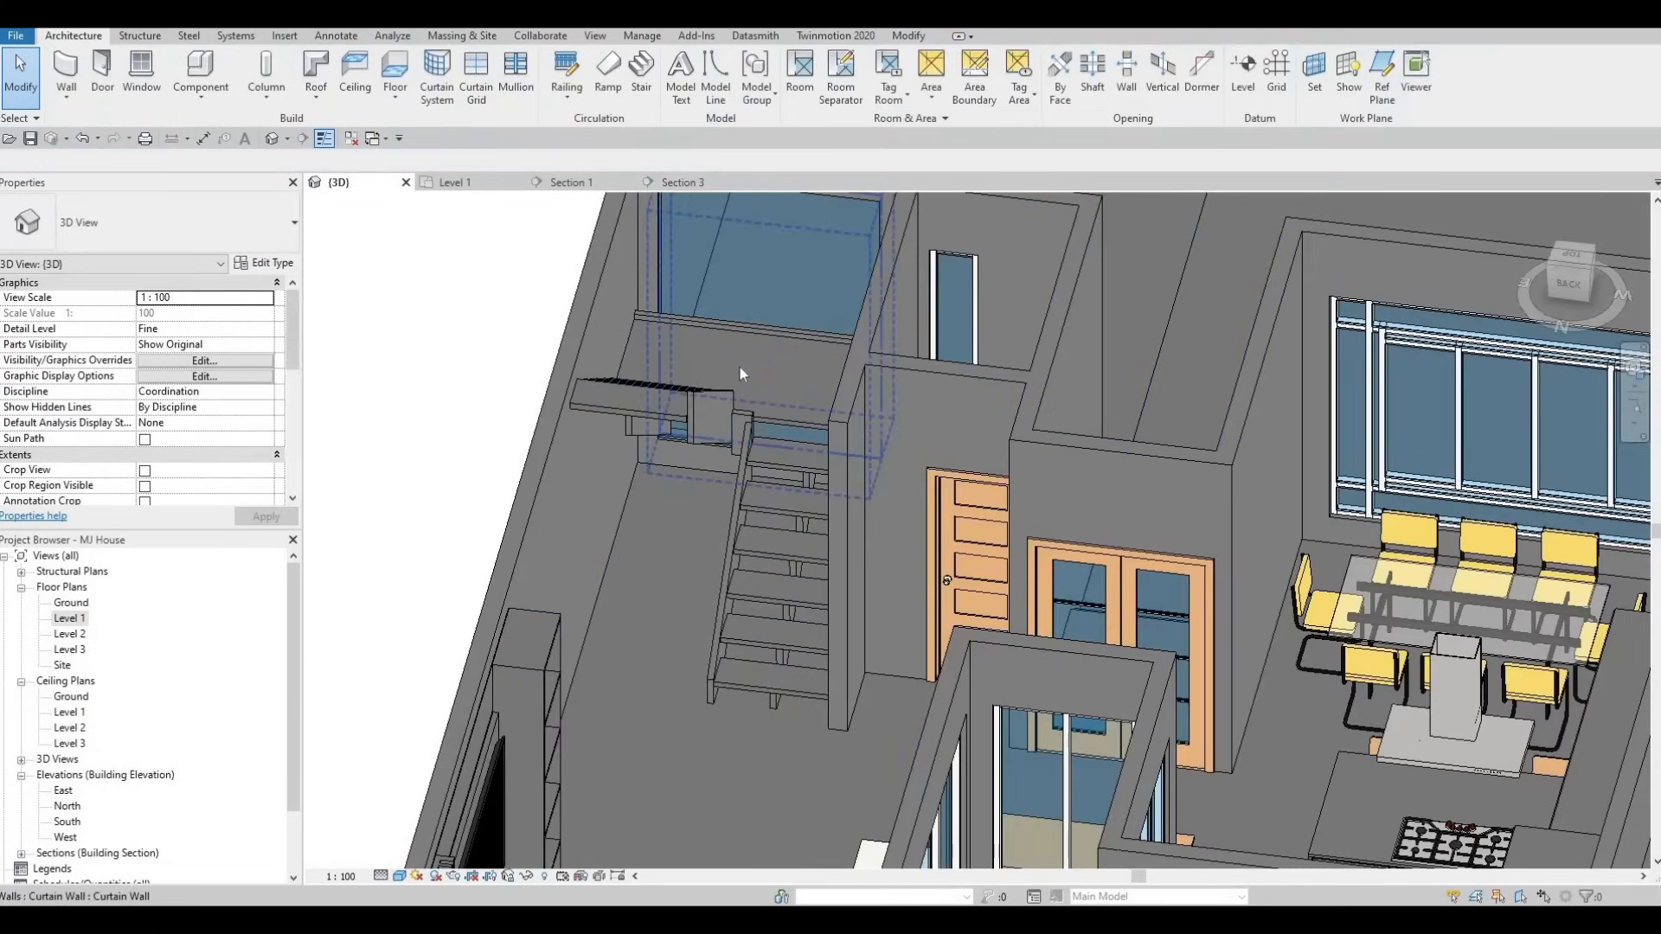
key("Escape")
- Tab-select the stringer along the landing edge and delete it
left_click(624, 385)
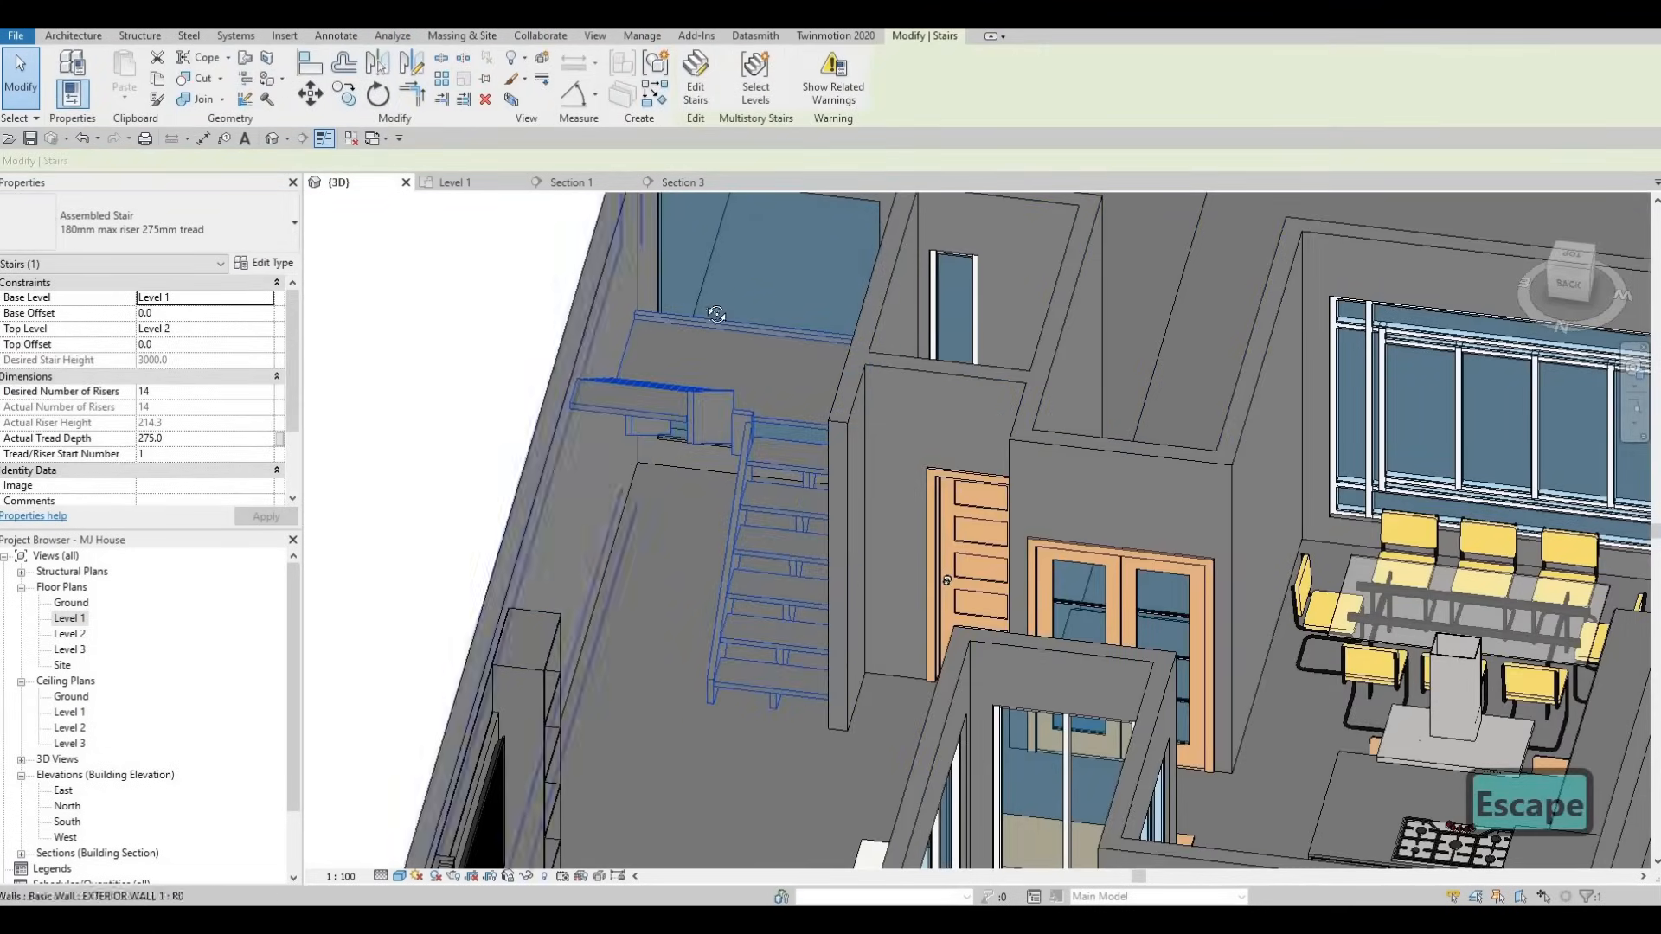
key("Caps_Lock")
mouse_move(706, 314)
middle_mouse_down("shift")
mouse_move(805, 448)
mouse_move(724, 306)
middle_mouse_up("shift")
key("Escape")
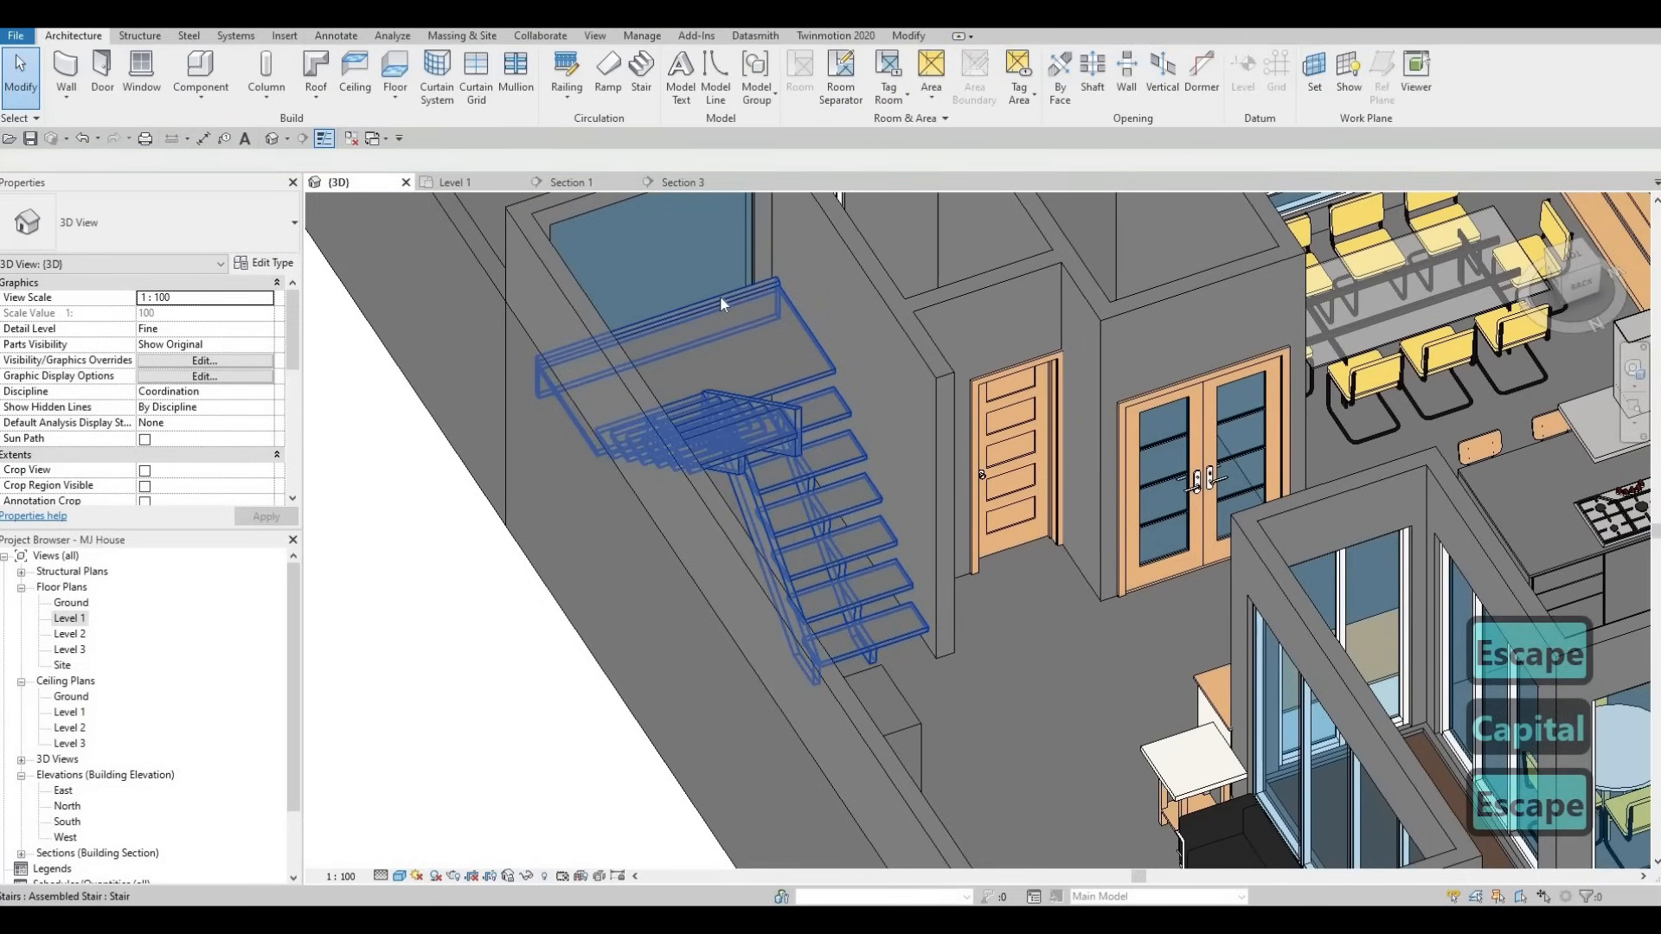
key("Tab")
key("Tab")
key("Tab")
left_click(709, 314)
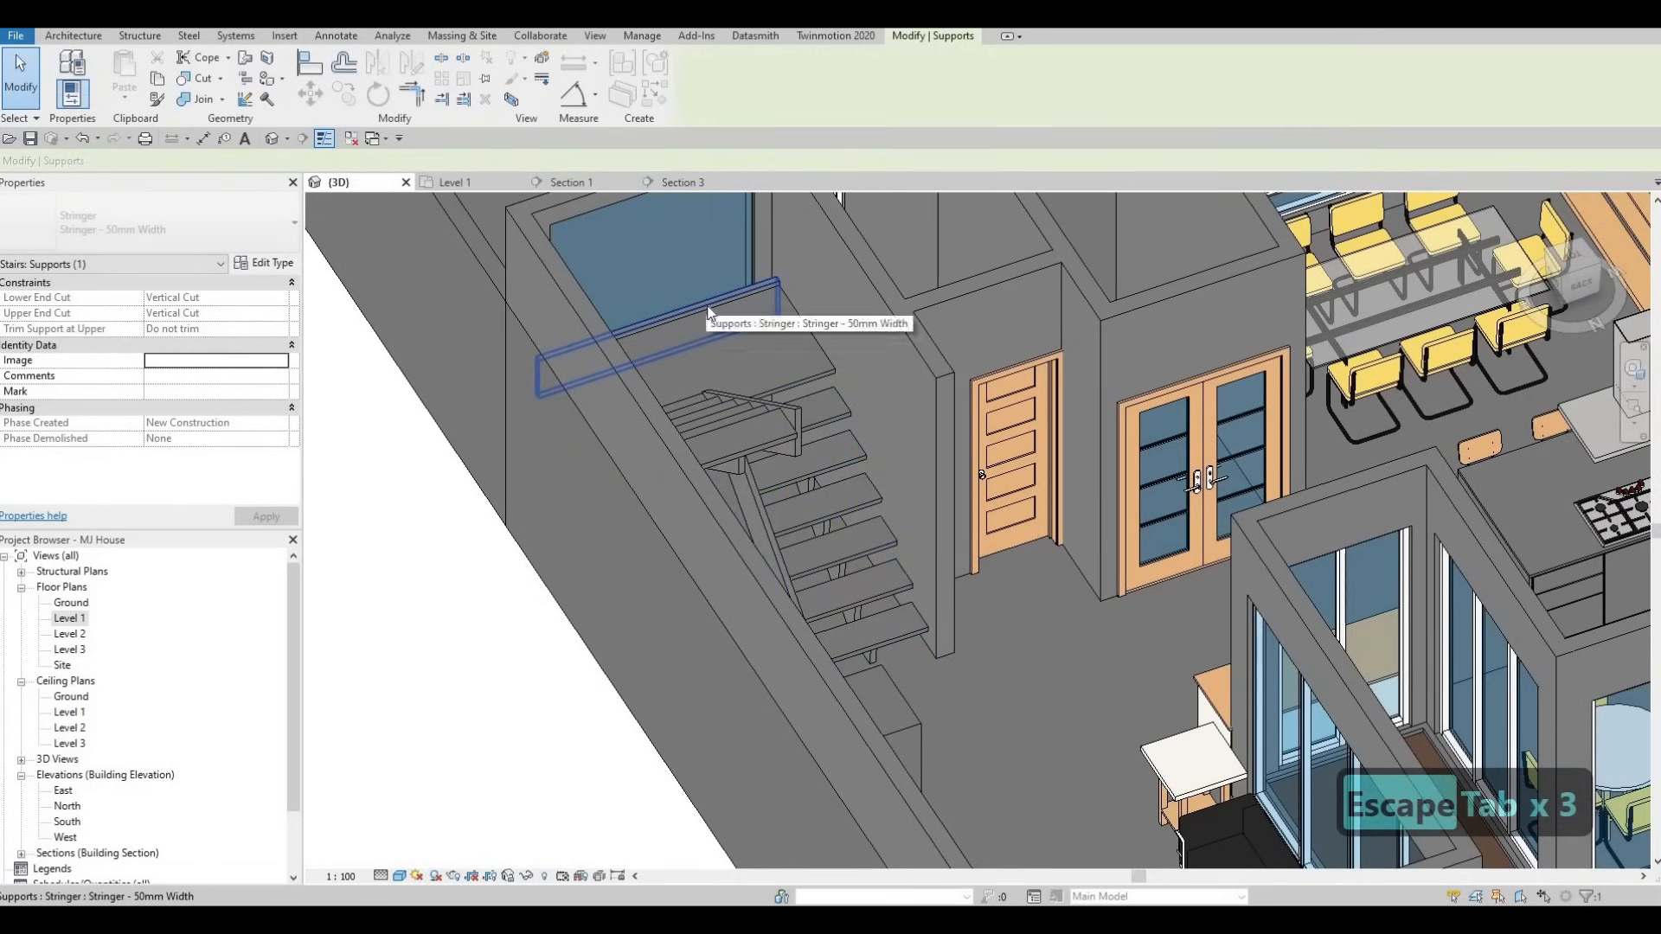
key("Delete")
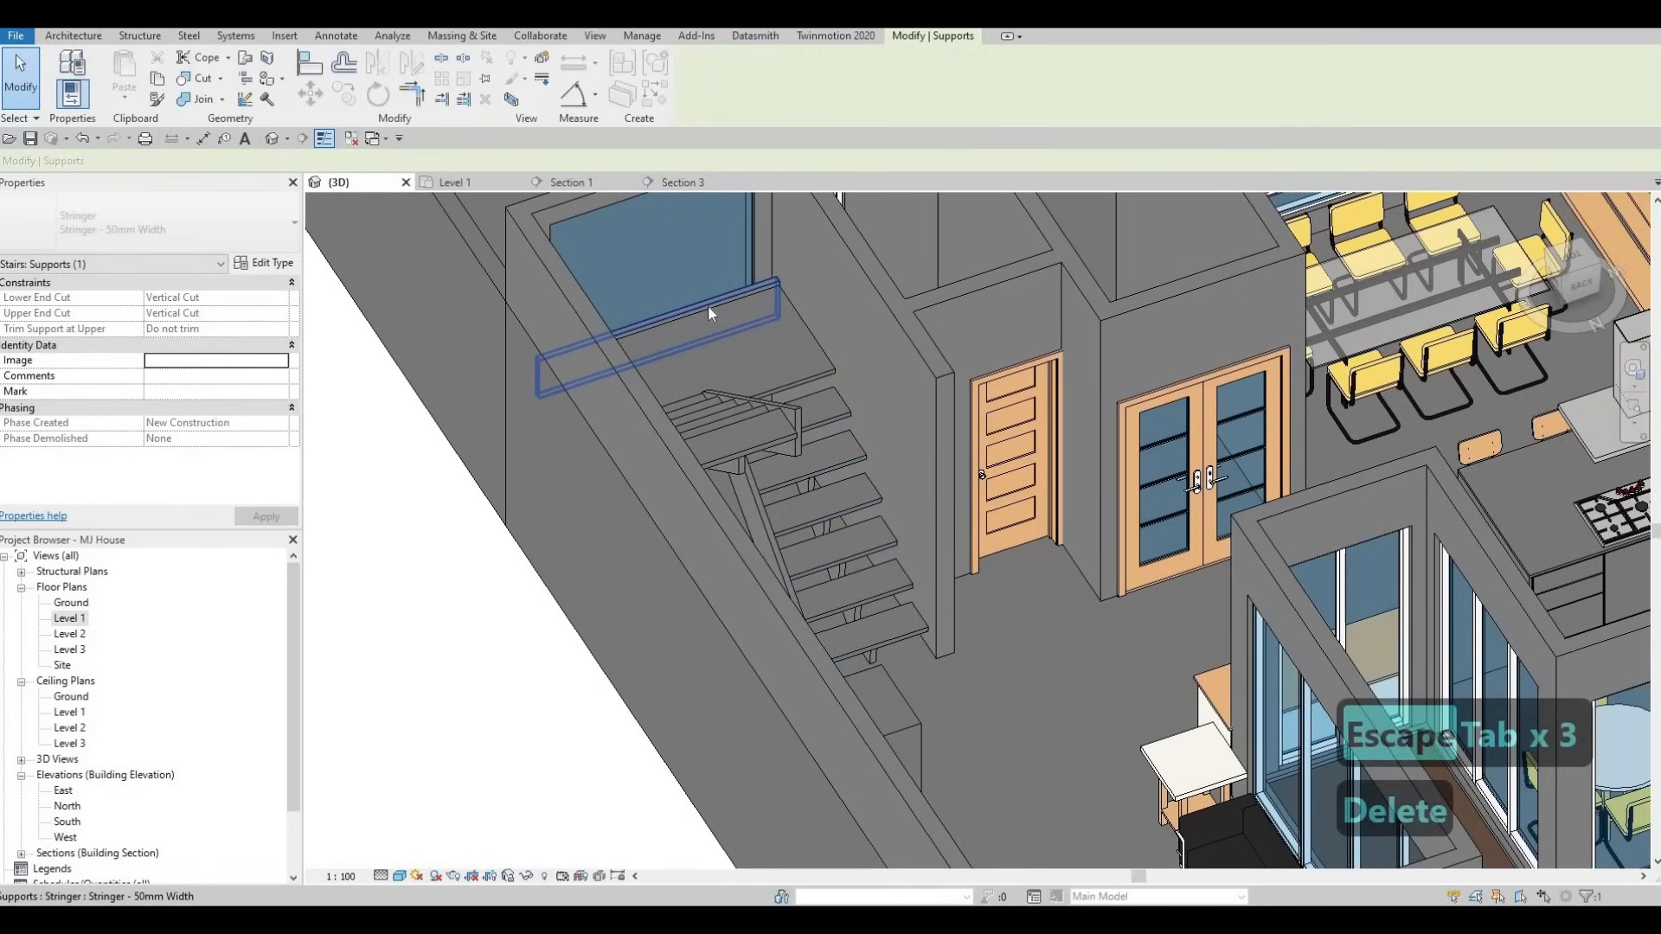
key("Escape")
key("Escape")
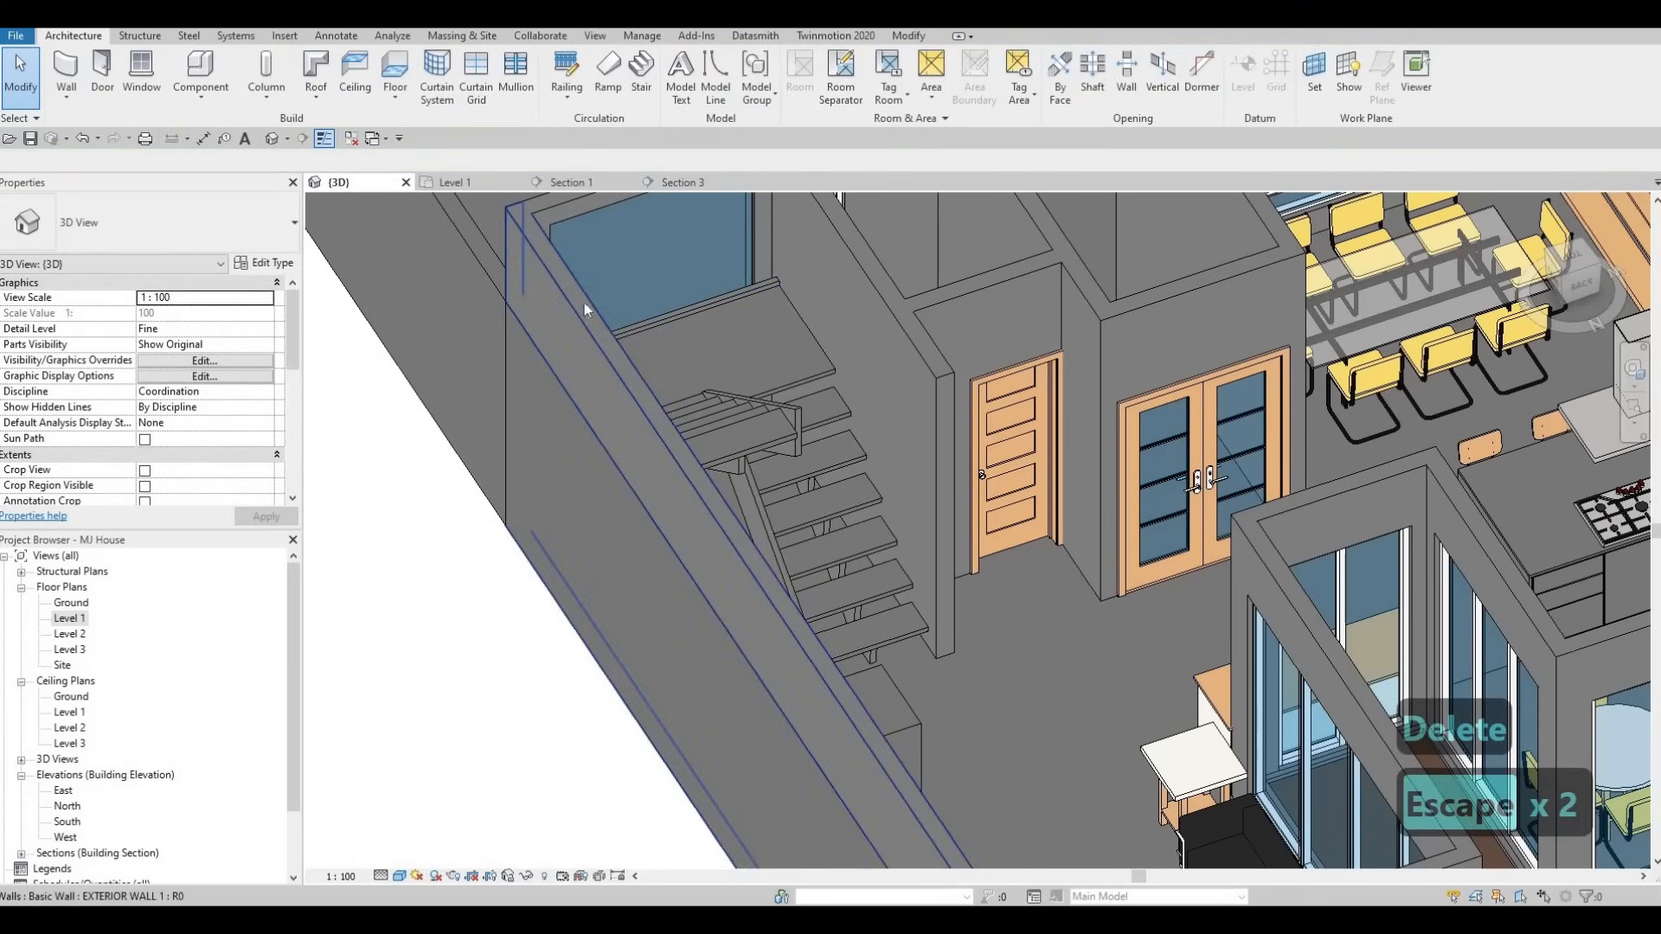
- Open the 50mm Width stringer type from the stair's Left Support Type setting
left_click(708, 356)
left_click(264, 262)
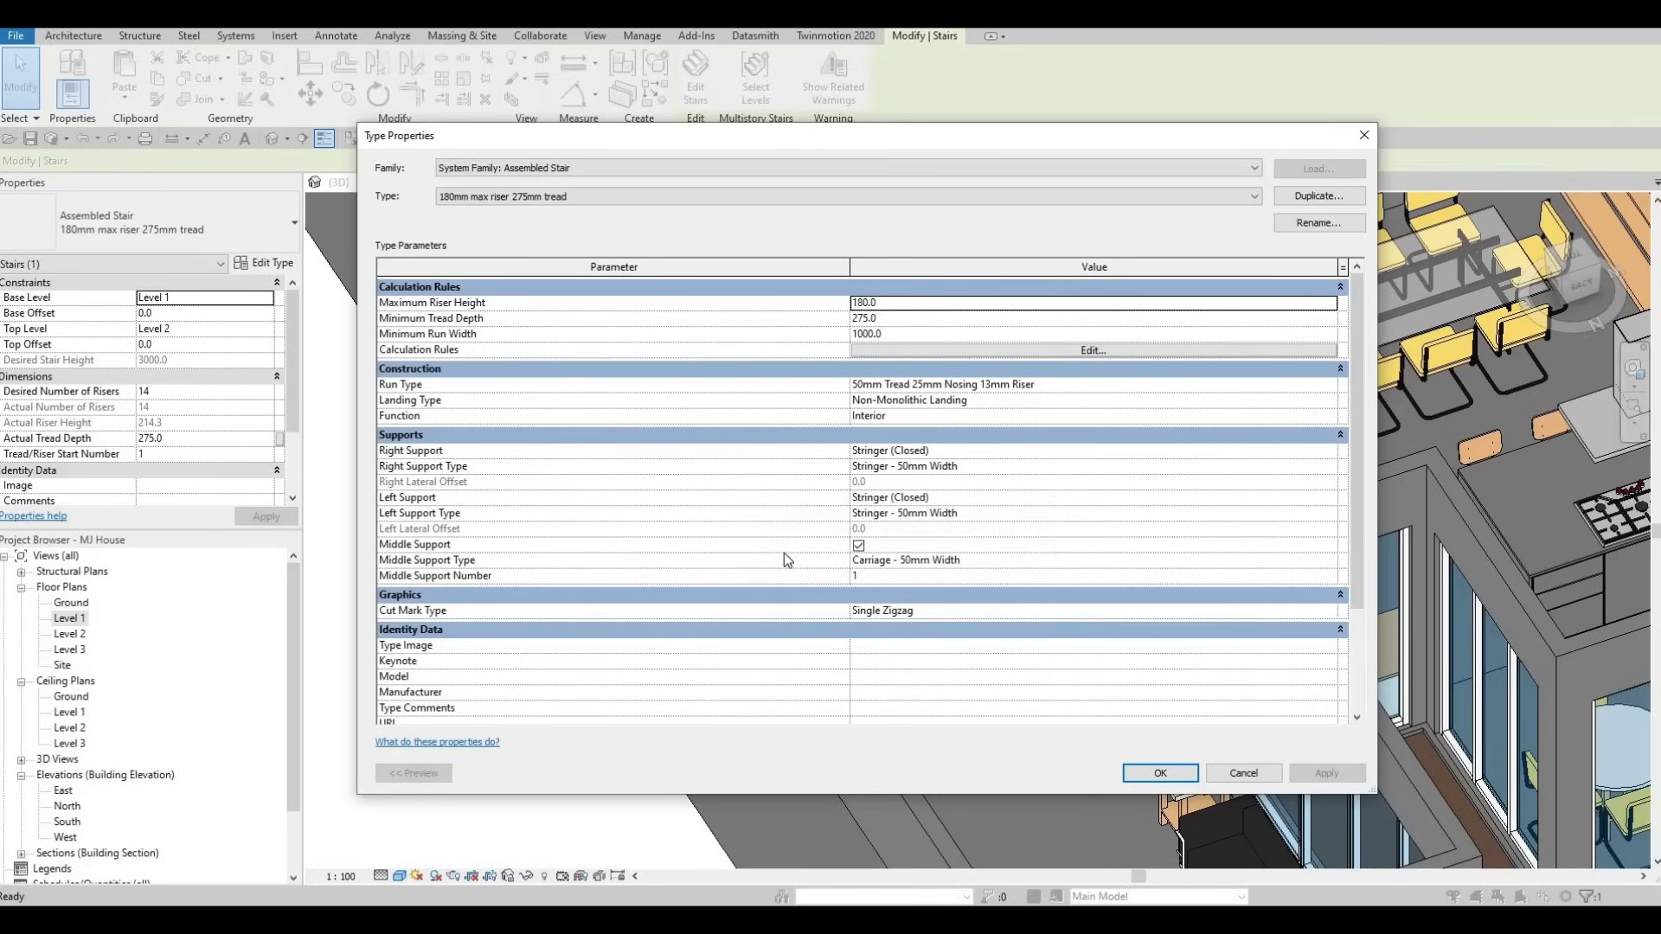
left_click(943, 500)
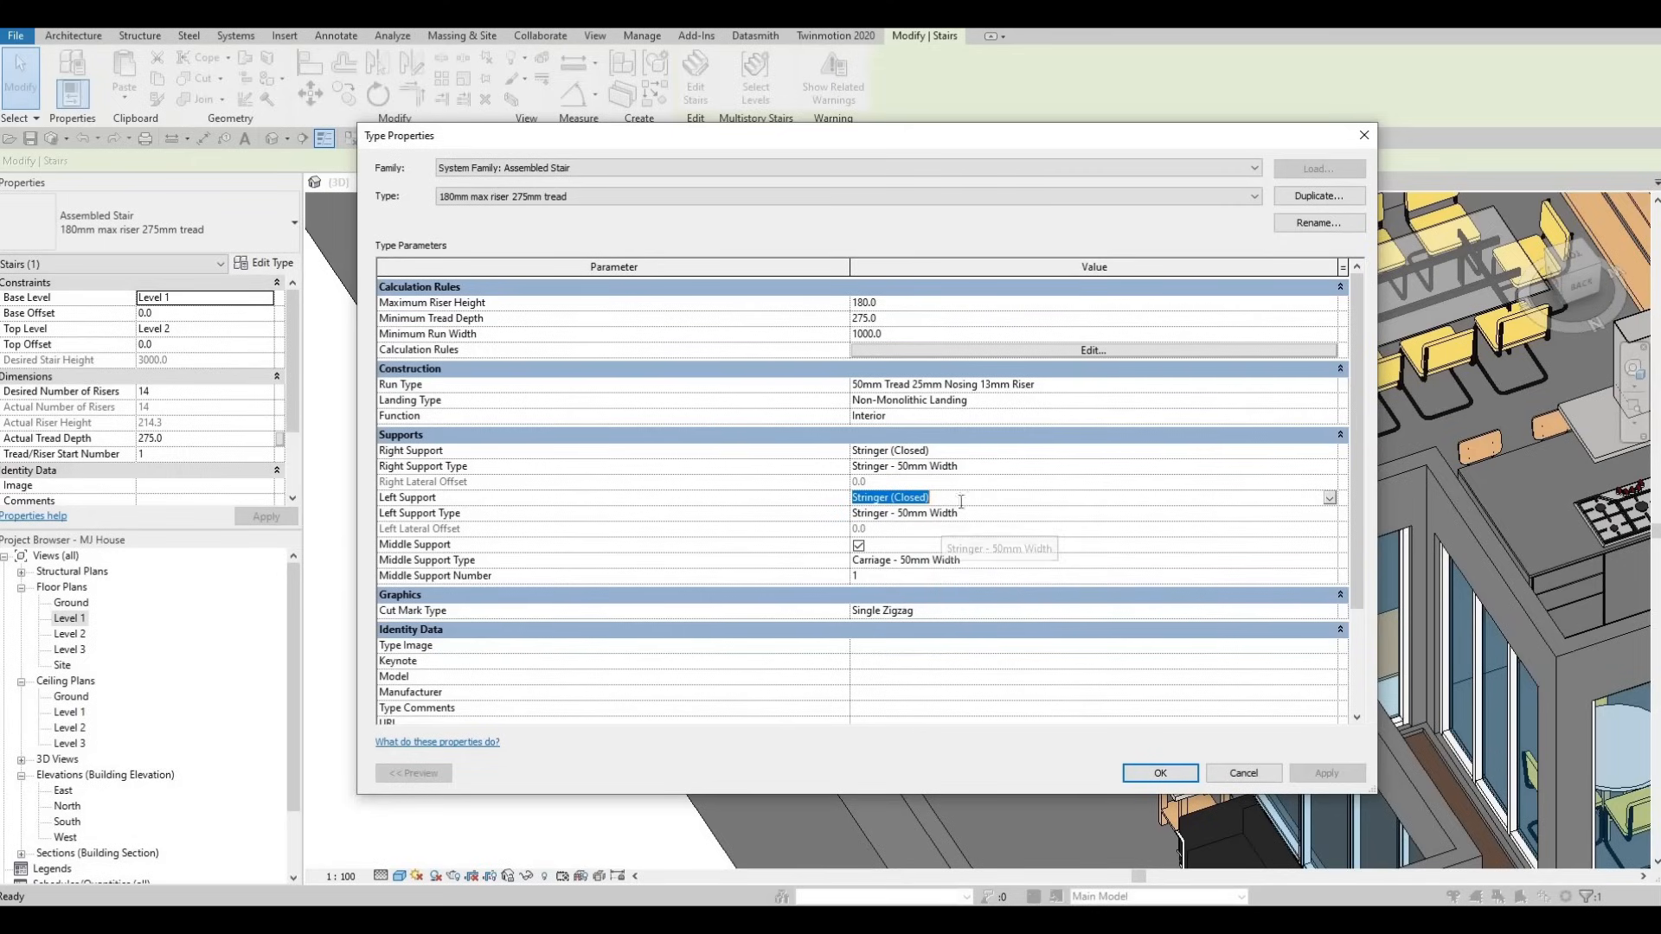
left_click(1042, 512)
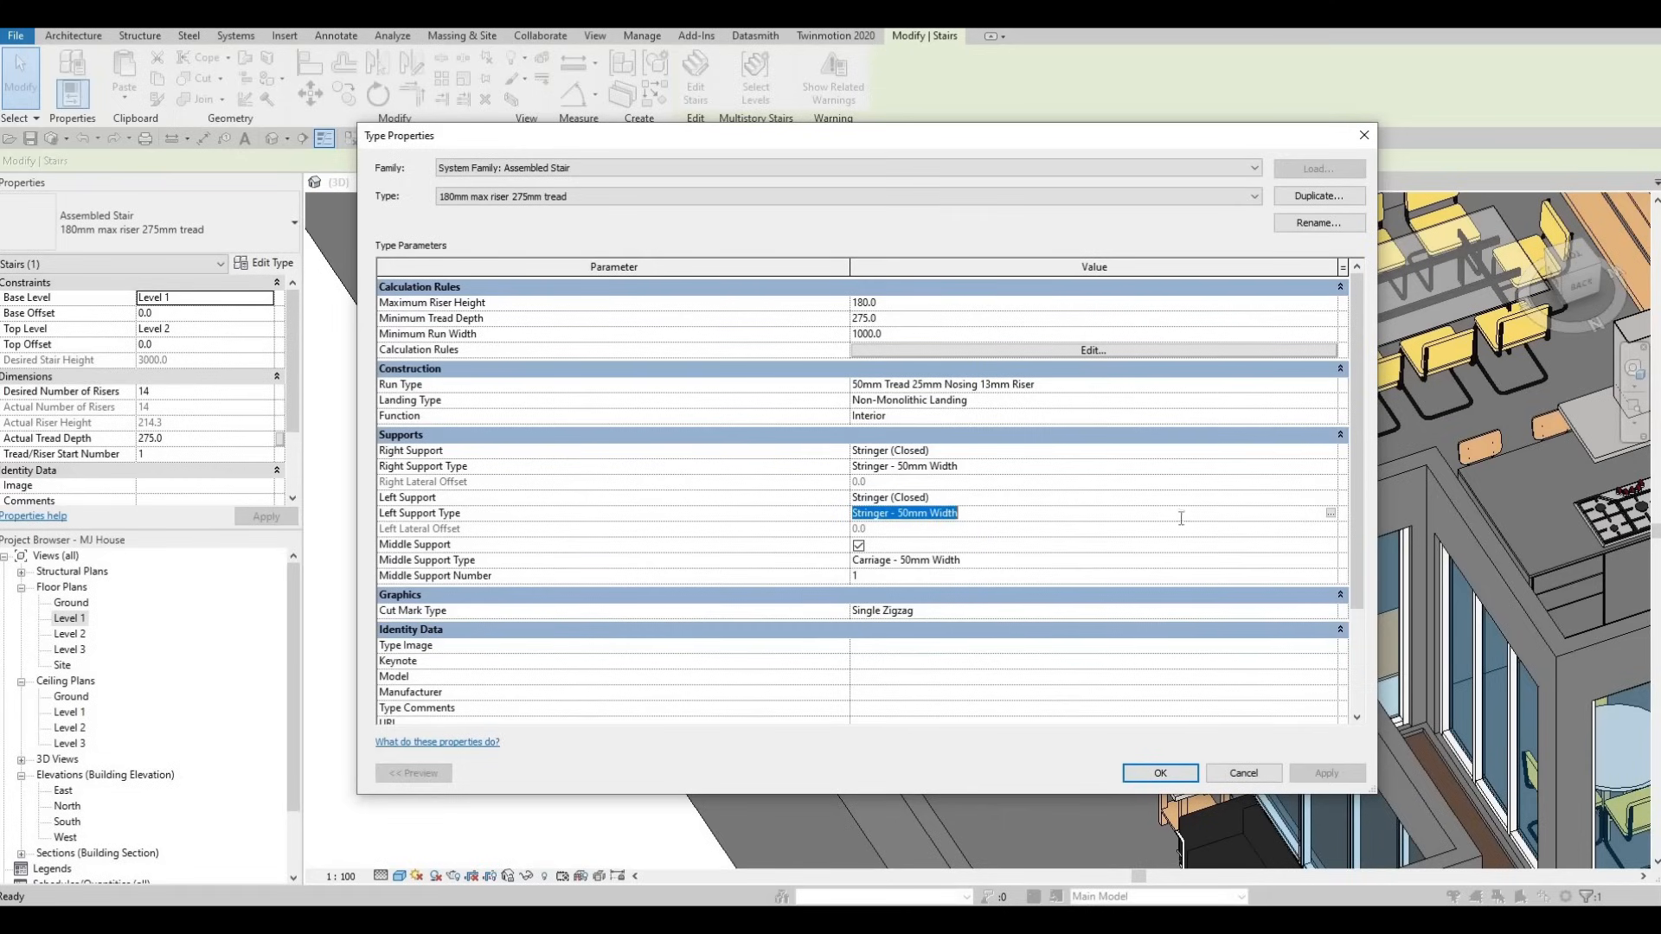
left_click(1330, 514)
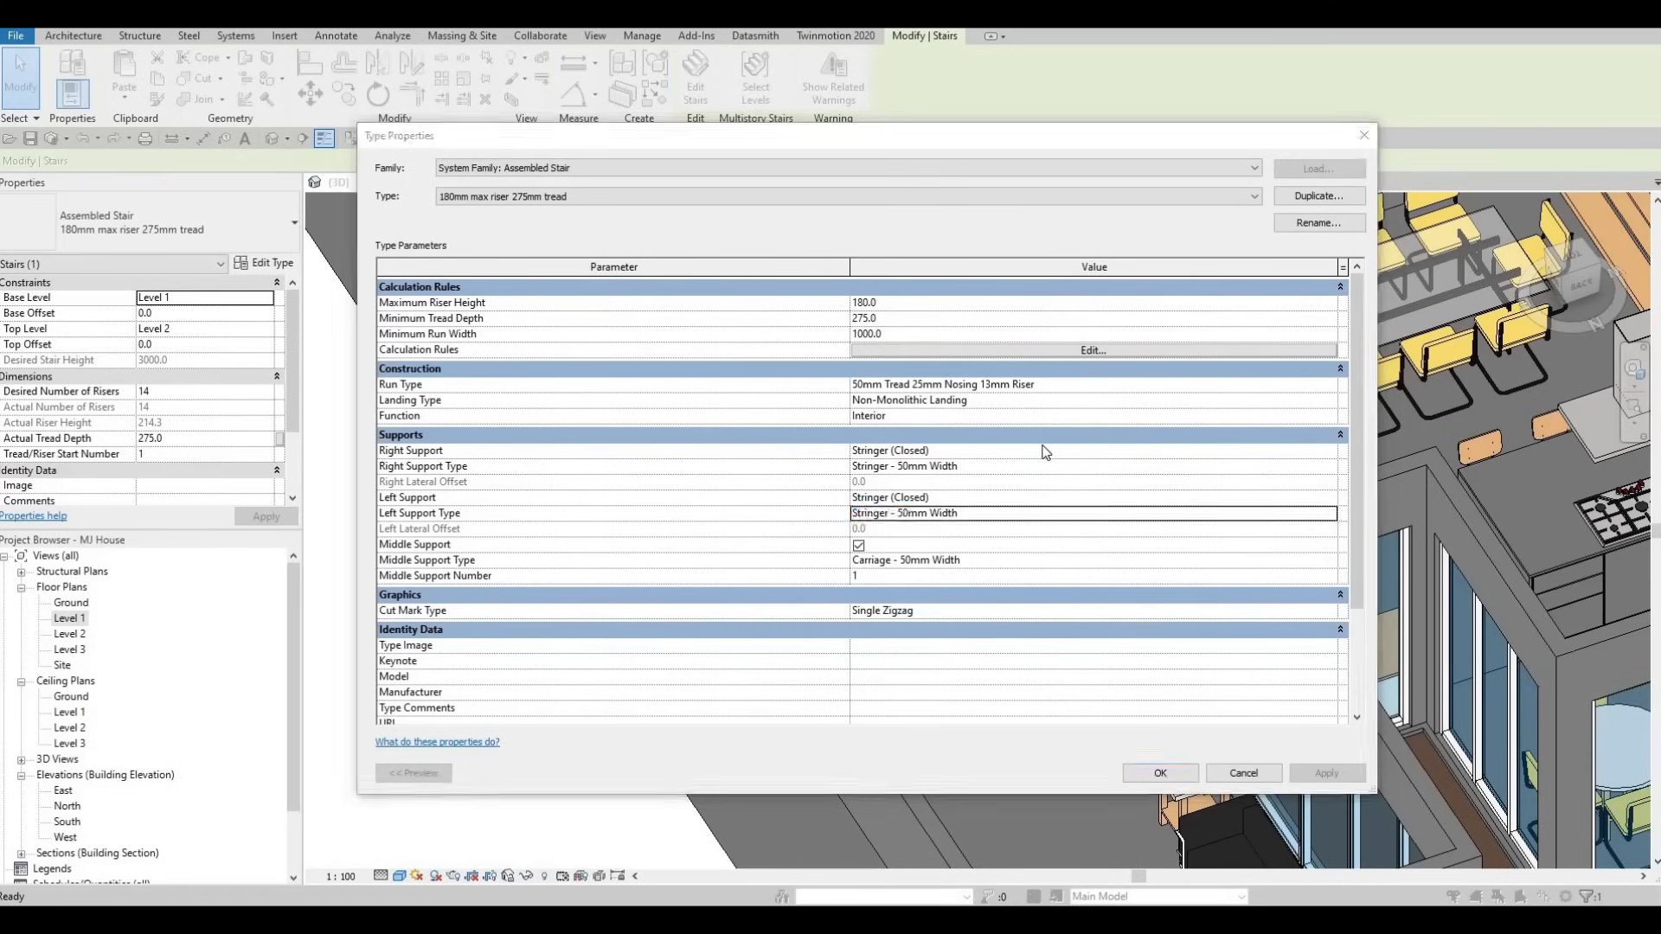
- Give the 50mm Width stringer the Glass, Bronze Glazing material and confirm it
left_click(1010, 305)
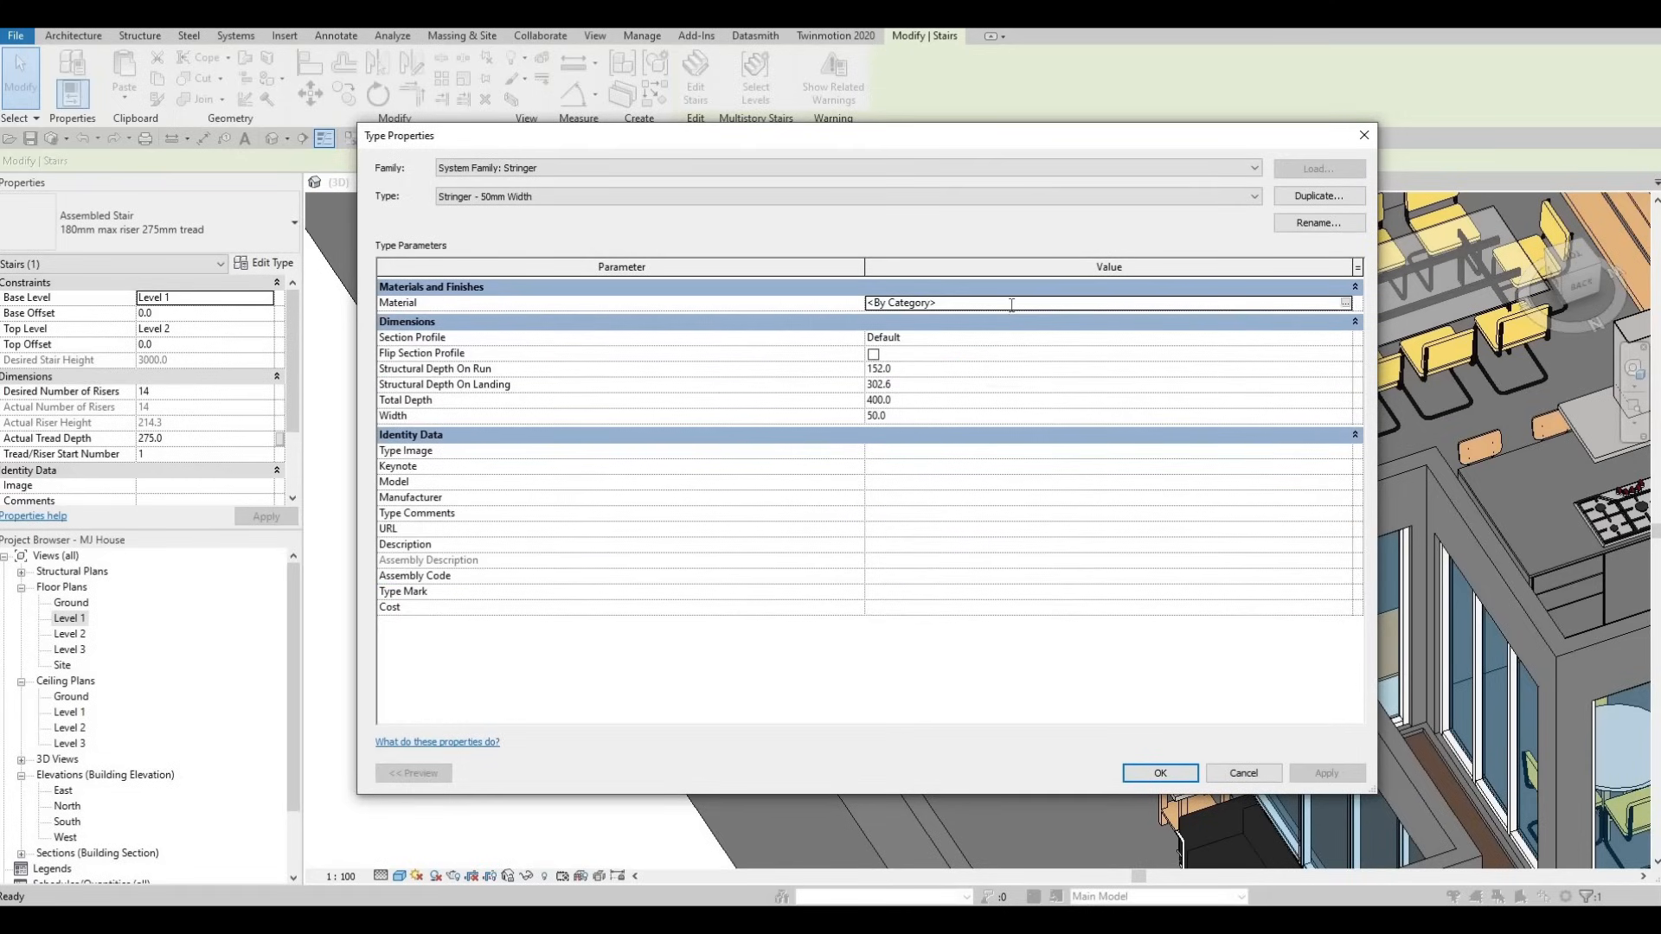
left_click(1345, 304)
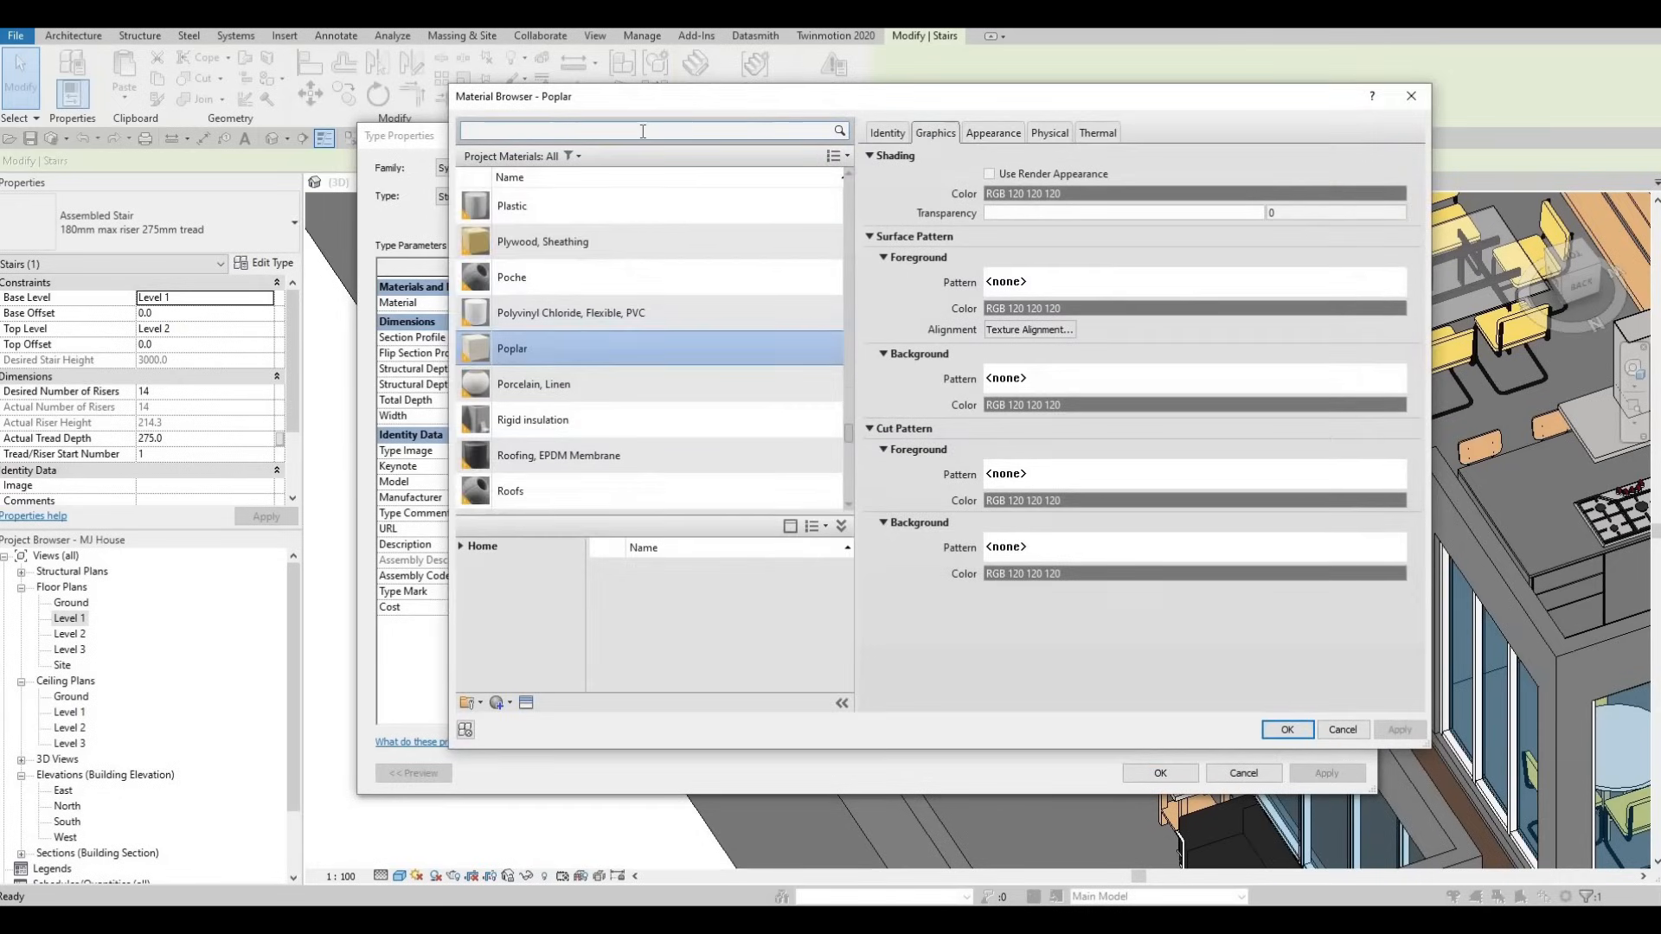
type("GLASS")
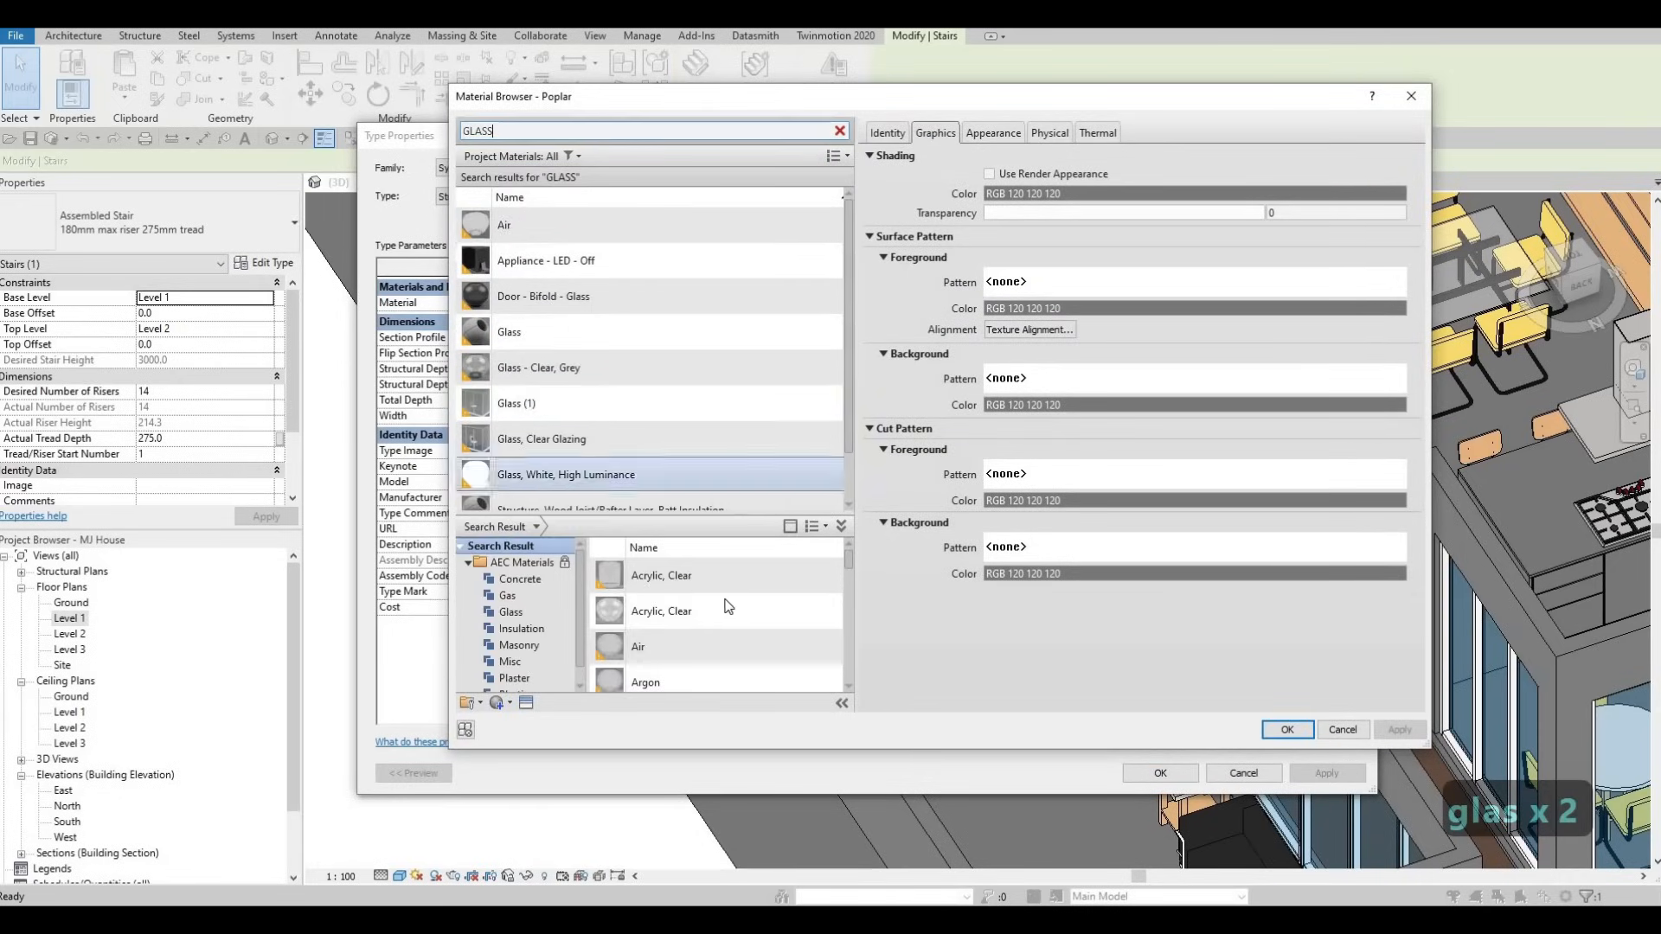
scroll(727, 605, "down", 5)
scroll(753, 625, "down", 2)
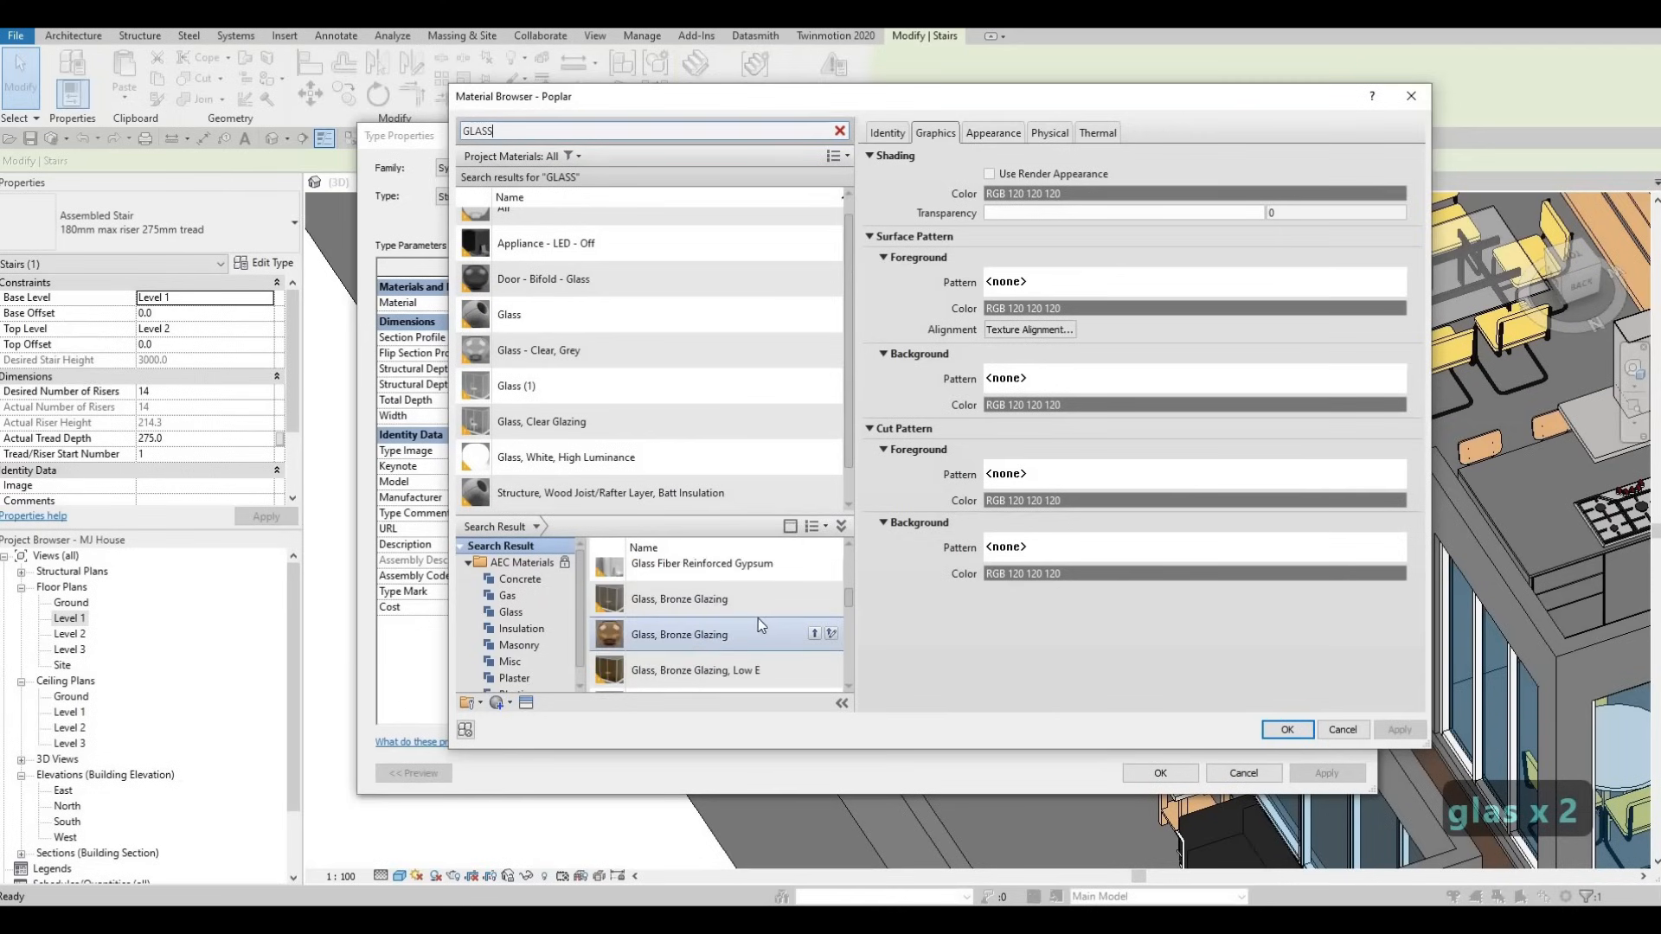
left_click(814, 599)
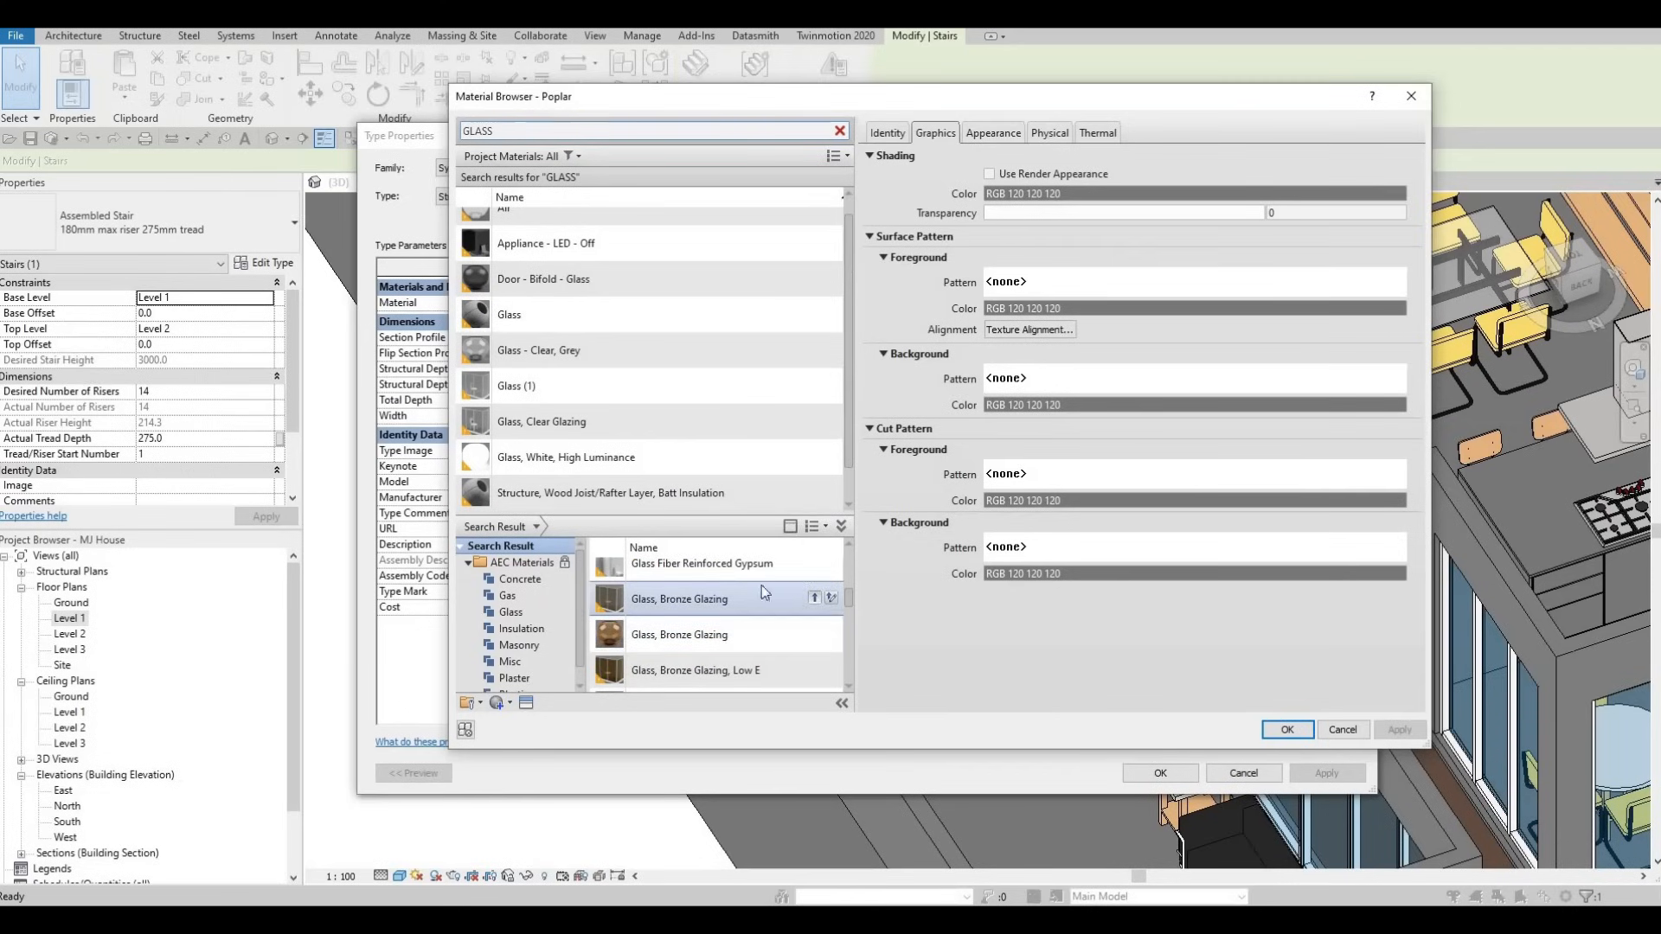
left_click(1288, 730)
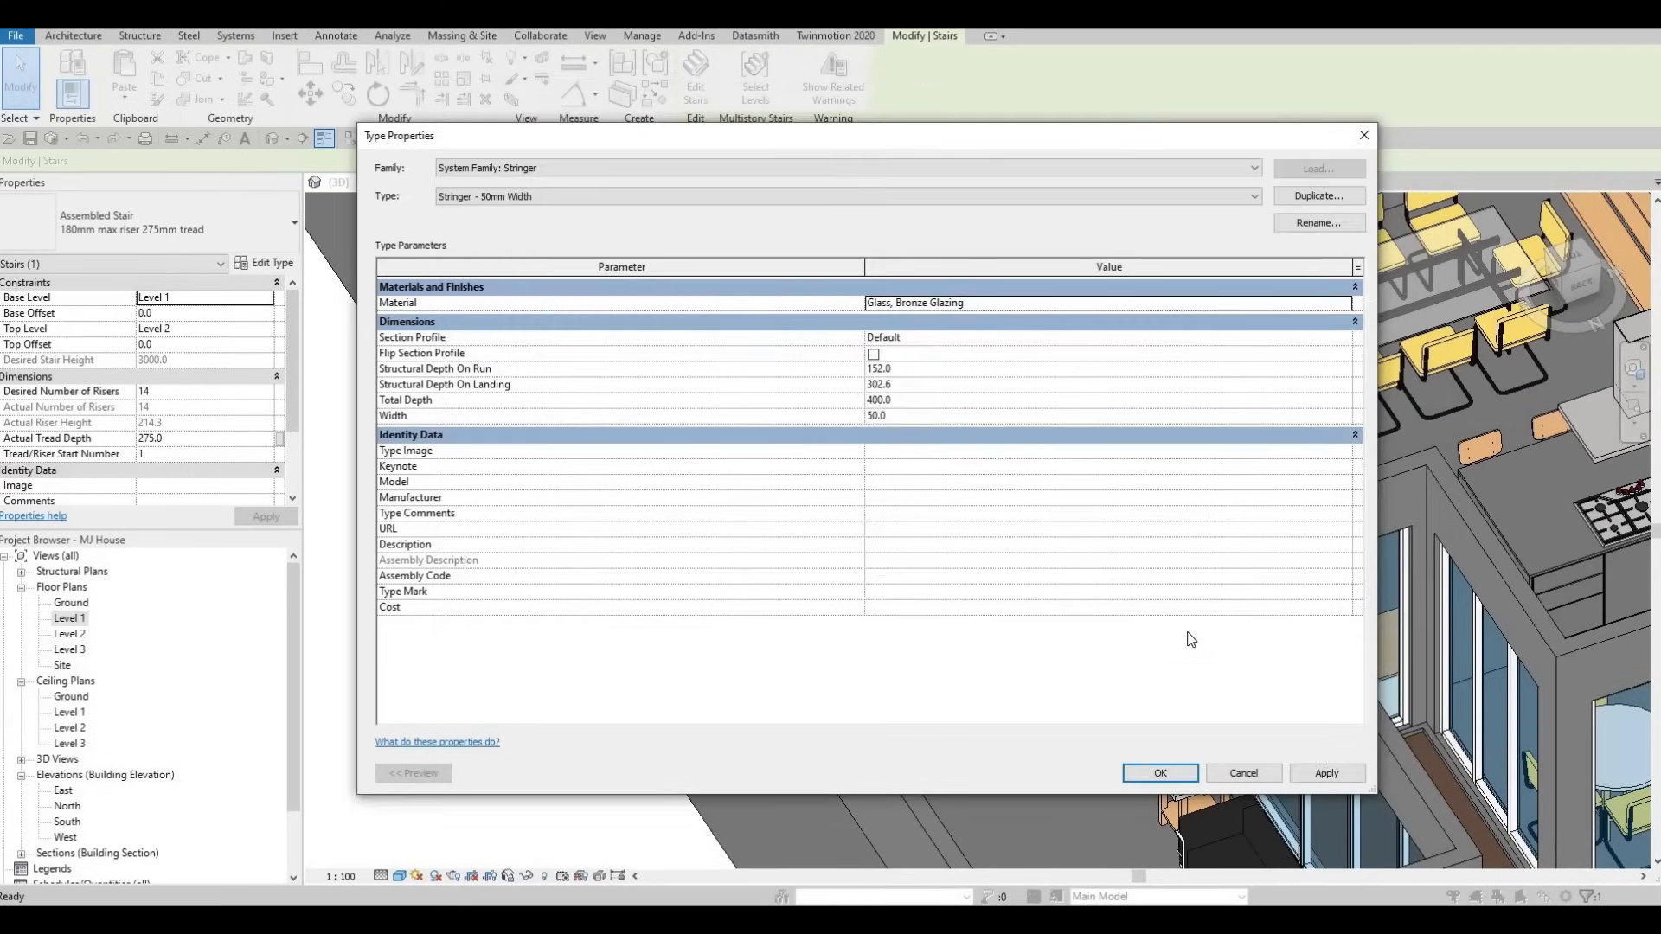
left_click(1320, 772)
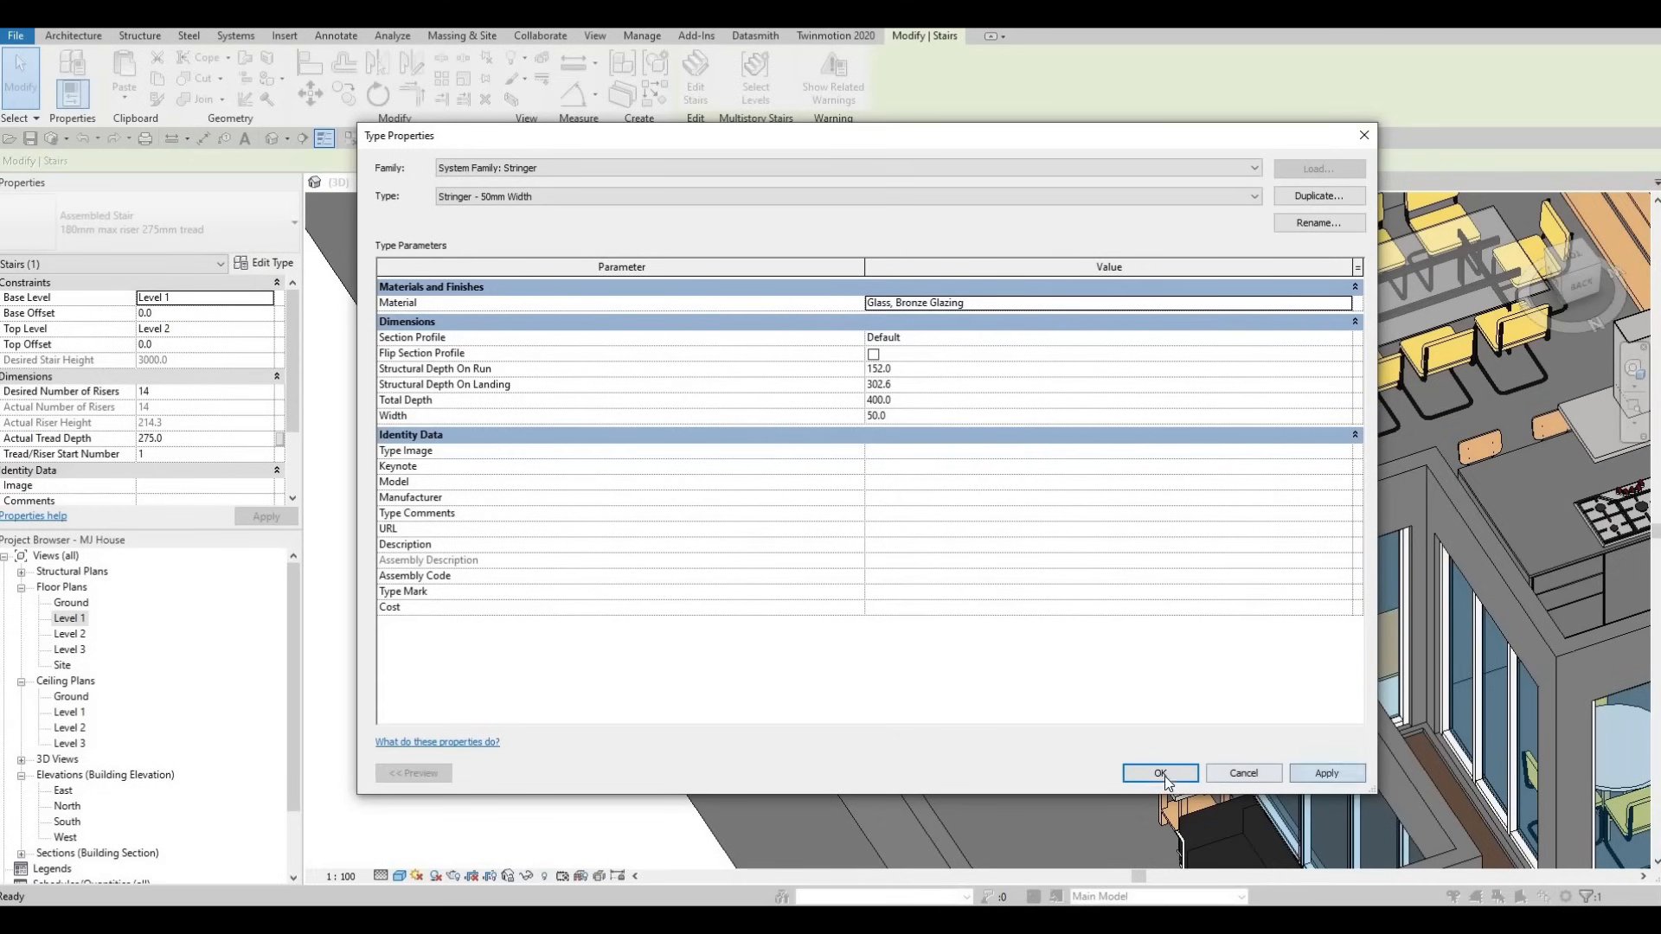
left_click(1156, 773)
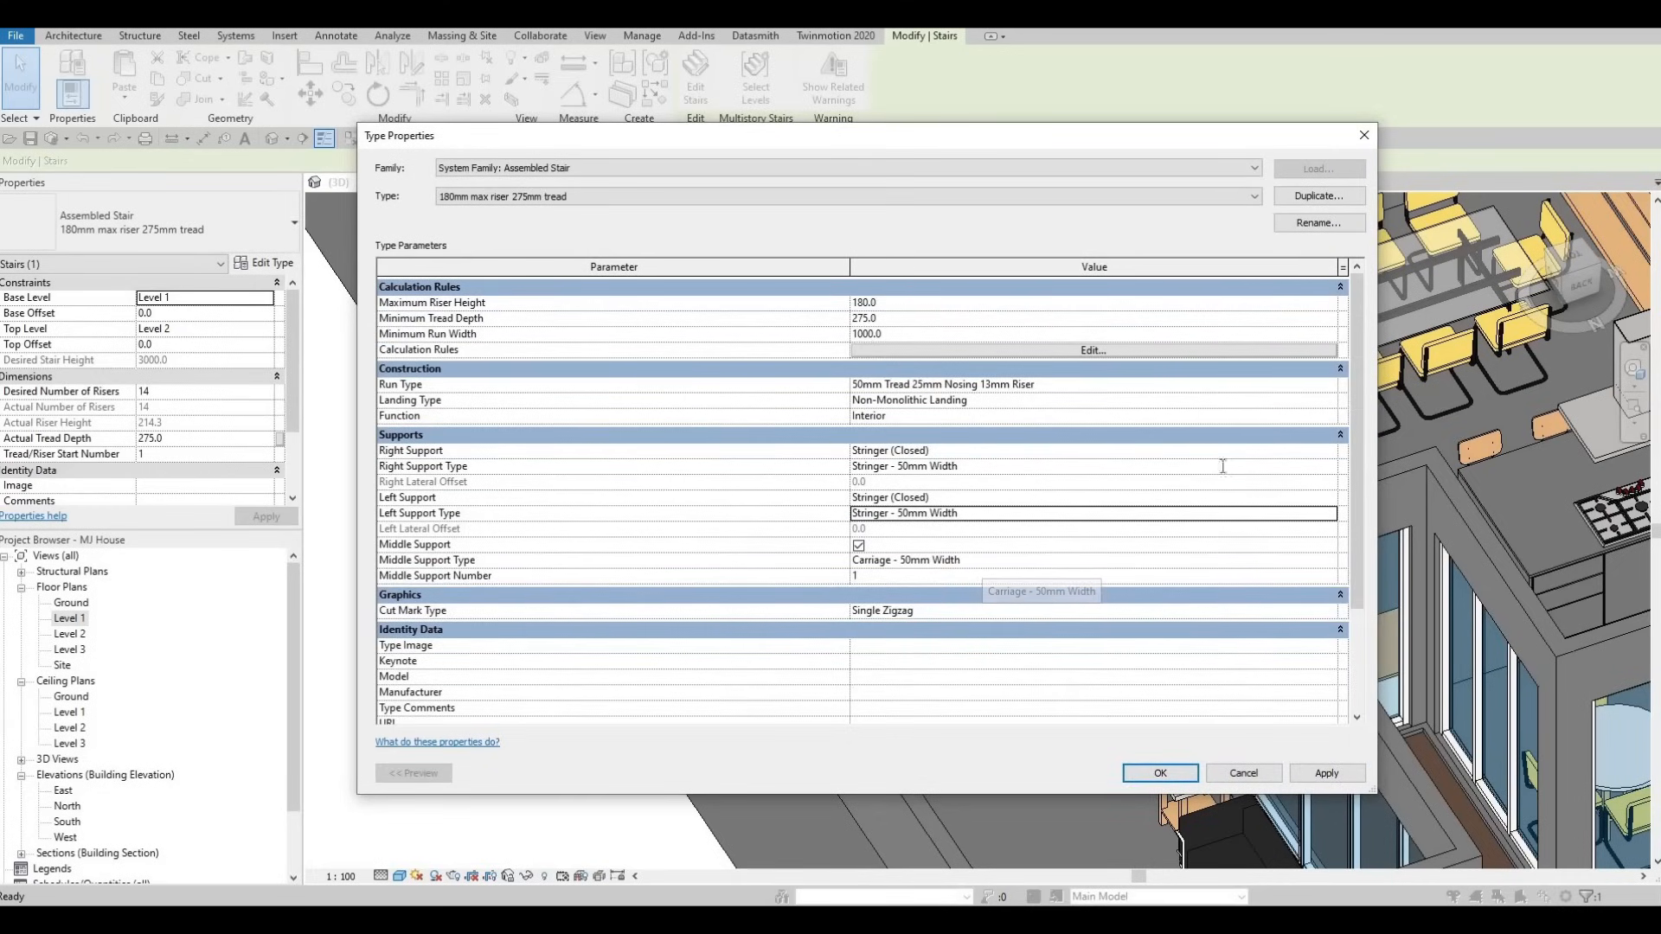
left_click(1322, 466)
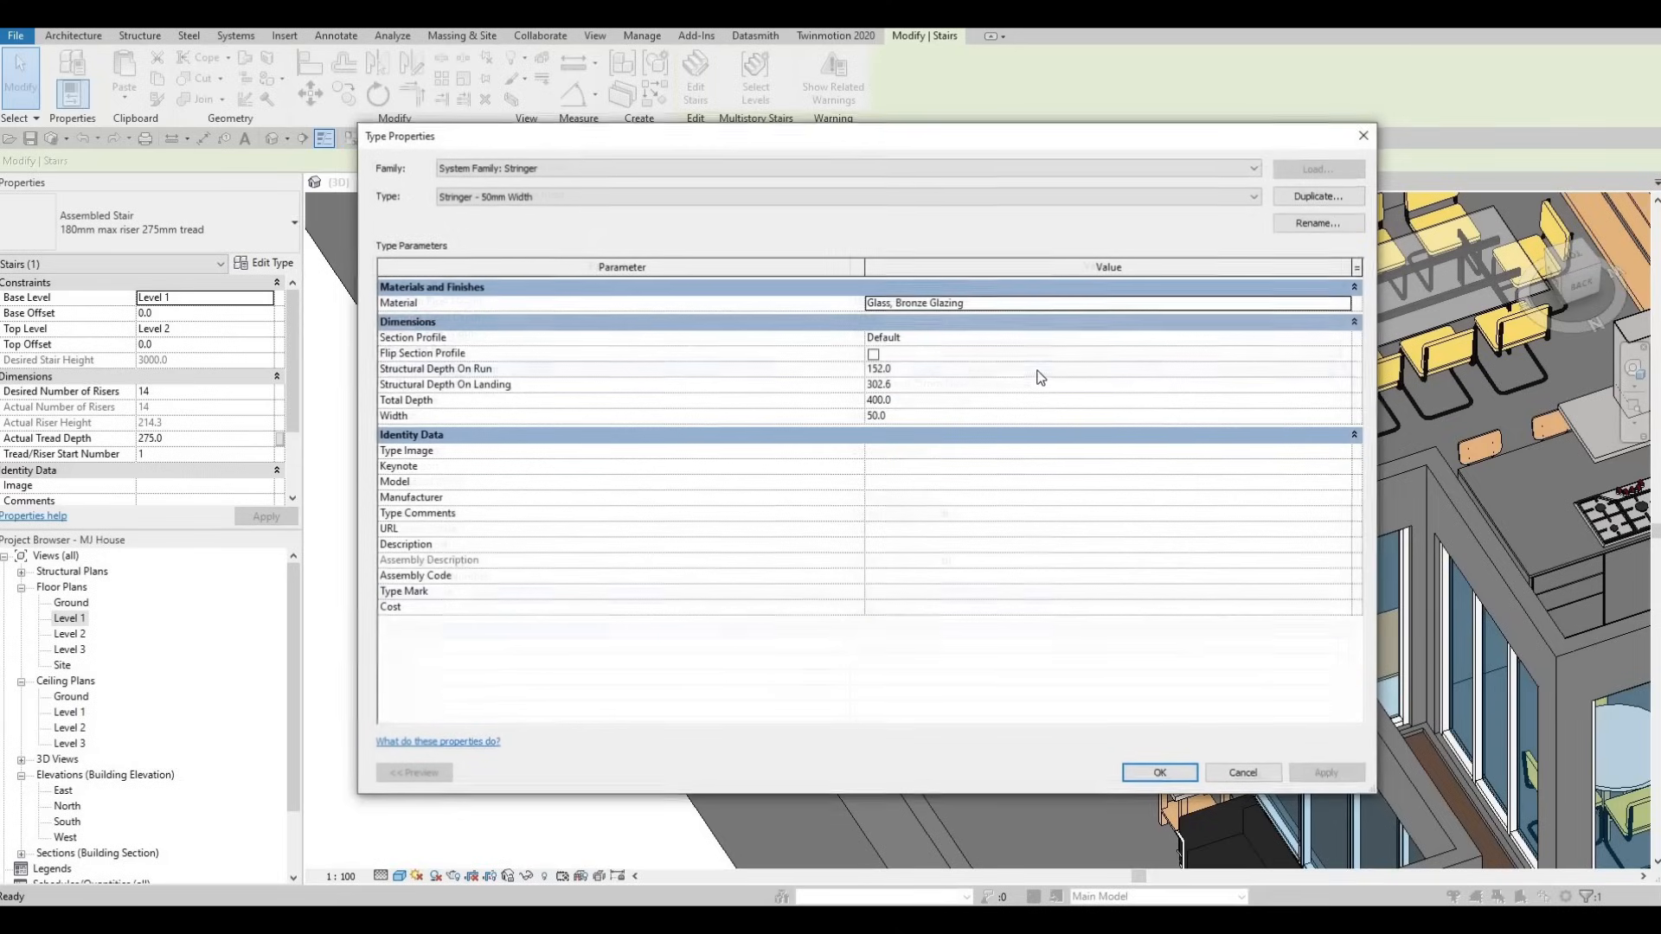
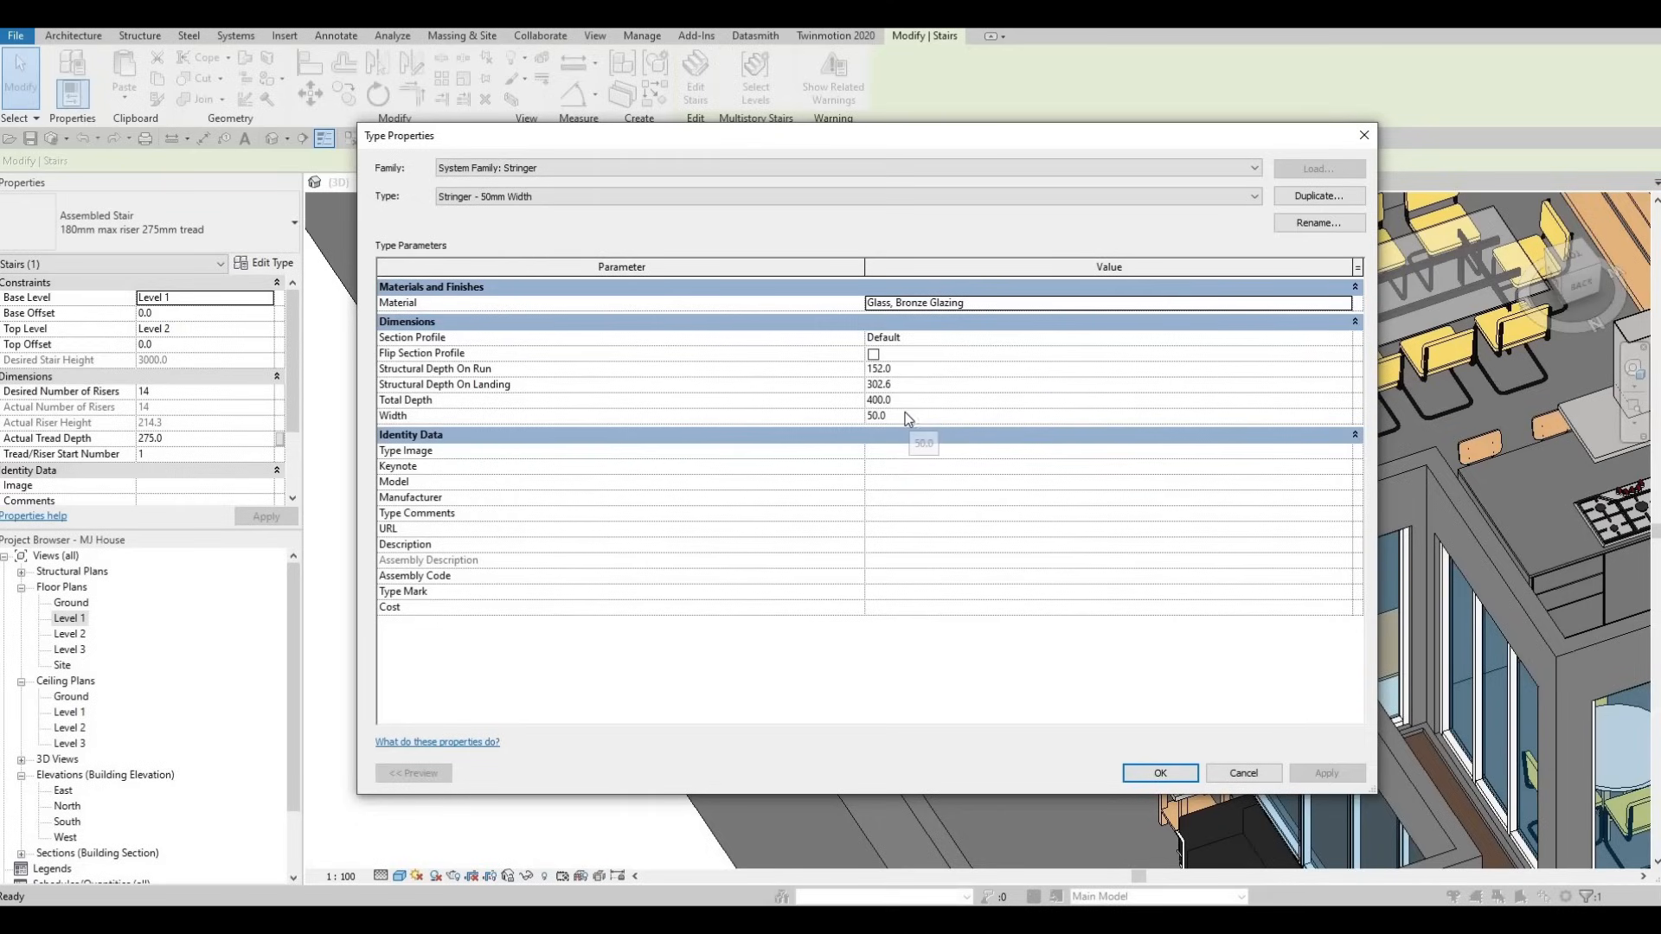
- Set the bronze-glazing stringer type to Width 25 and Total Depth 700
left_click(900, 417)
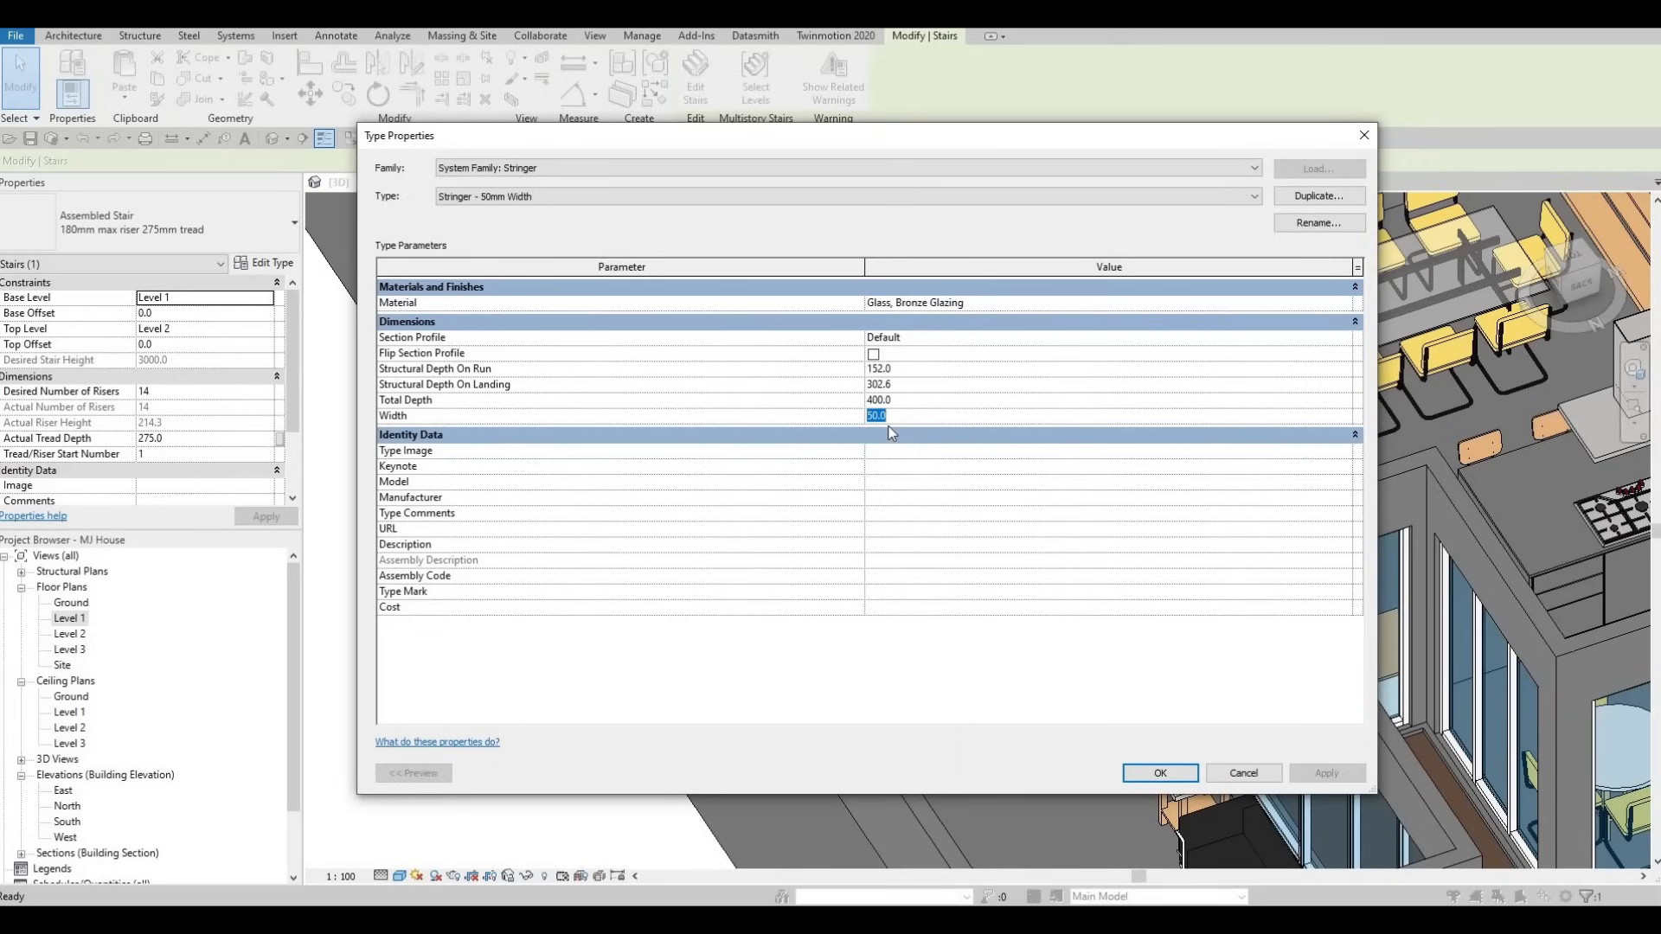
type("25")
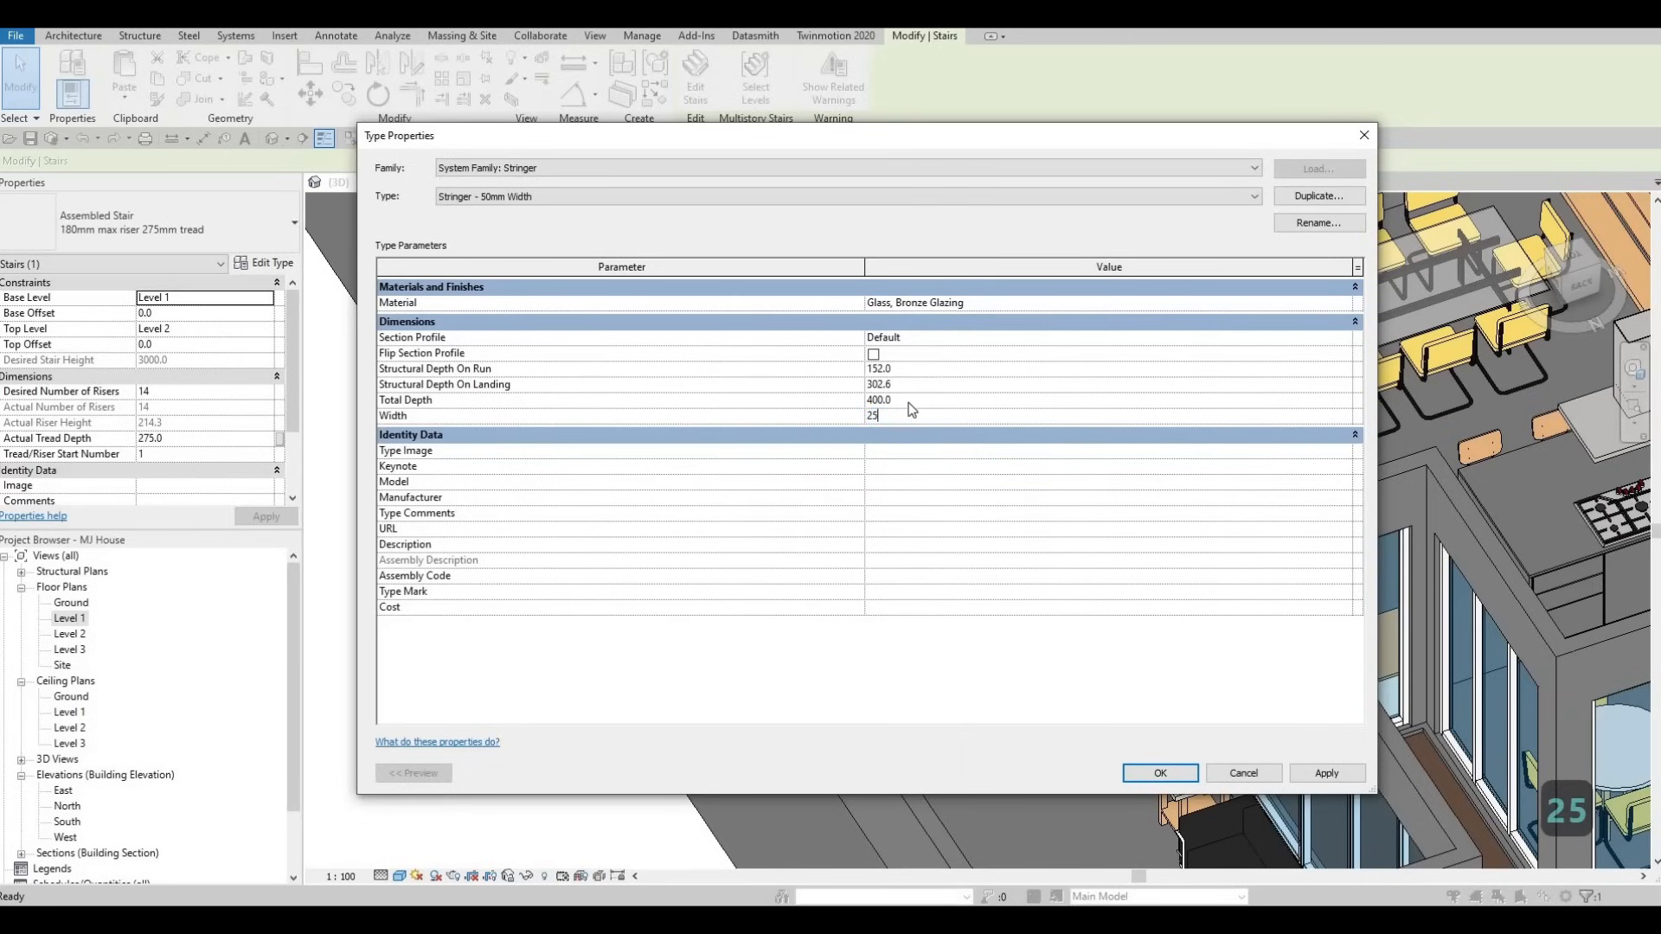
left_click(910, 402)
type("700")
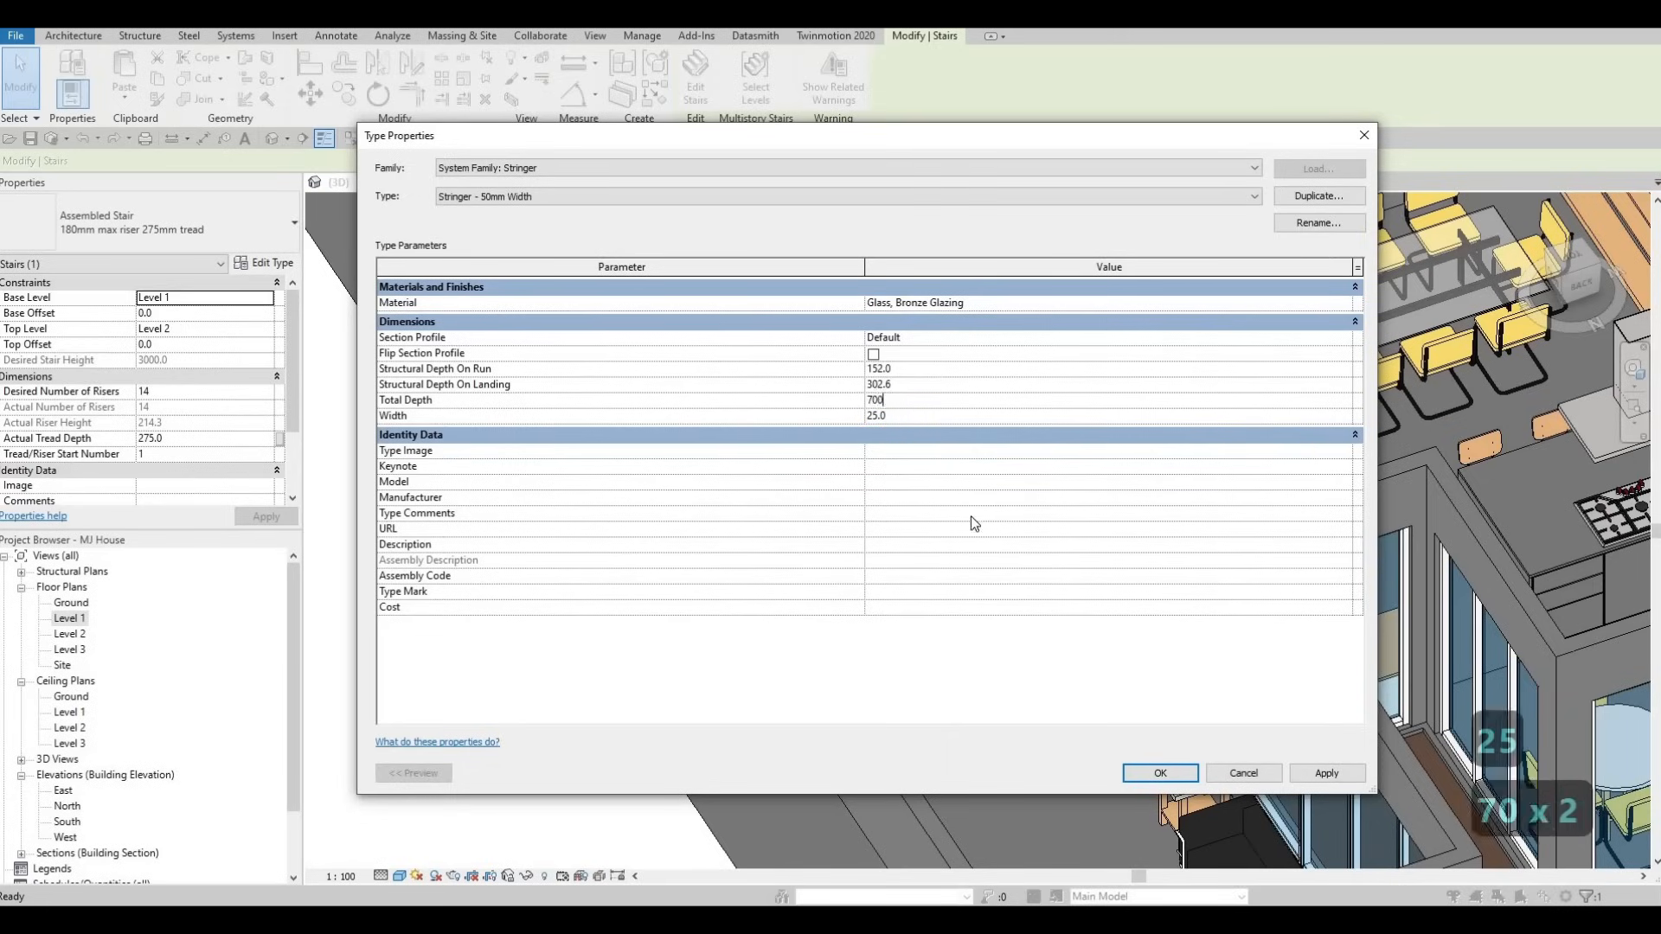
left_click(1312, 768)
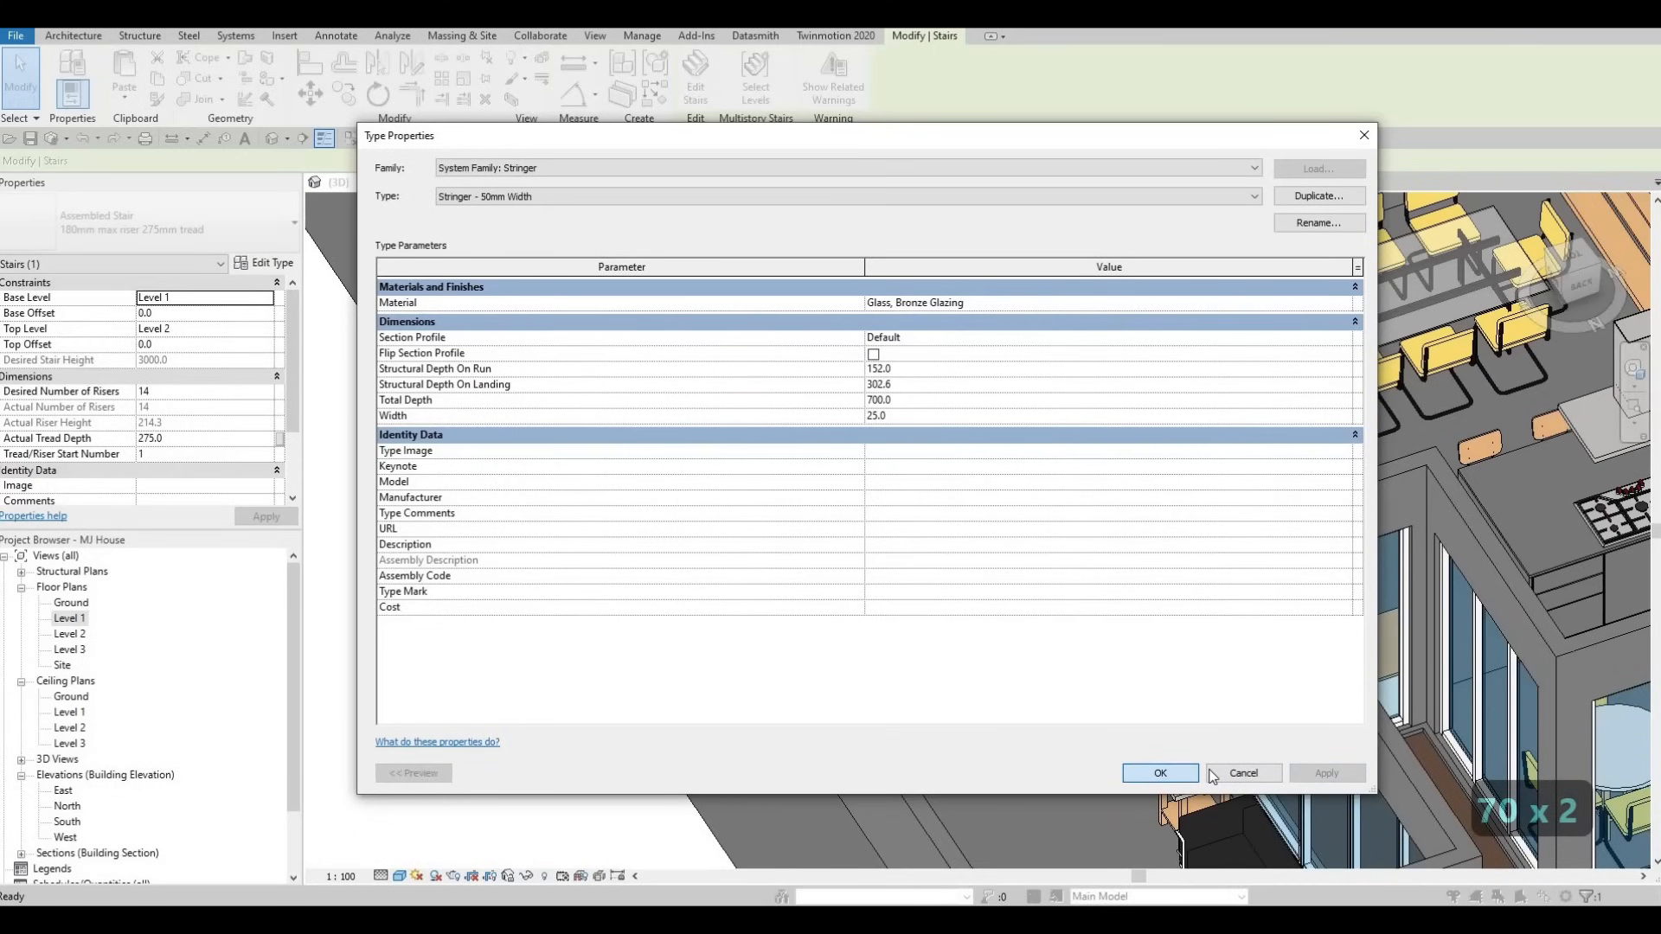
left_click(1167, 772)
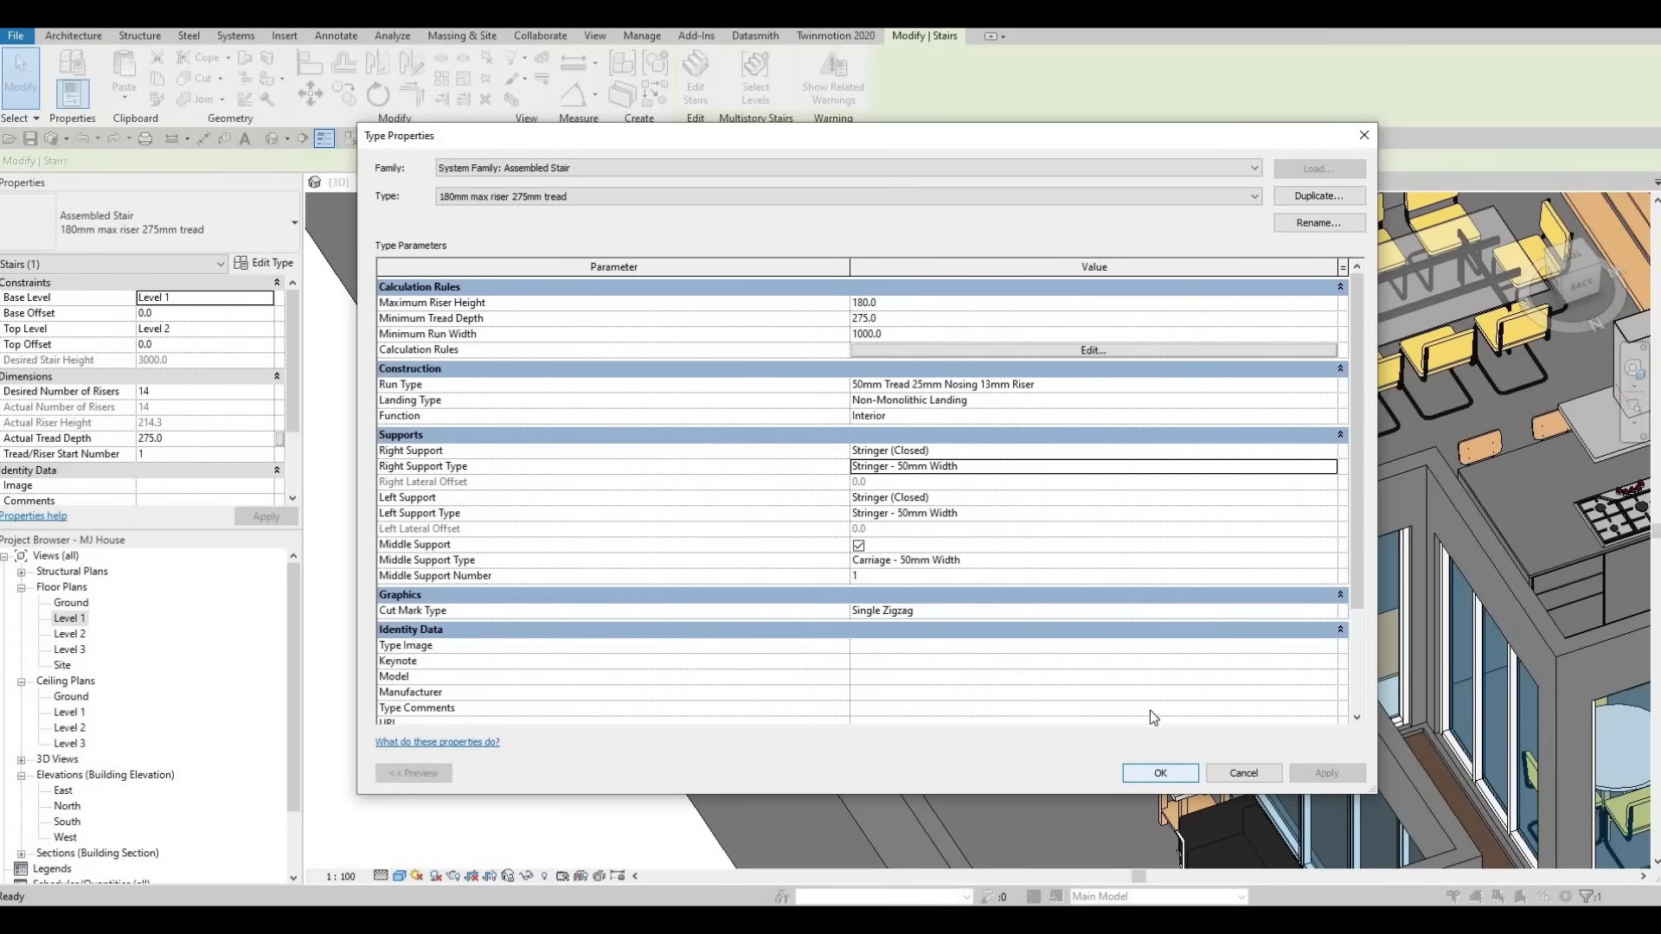
- Uncheck Same as Run in the stair's Landing Type properties
left_click(1003, 415)
left_click(1296, 400)
left_click(1331, 402)
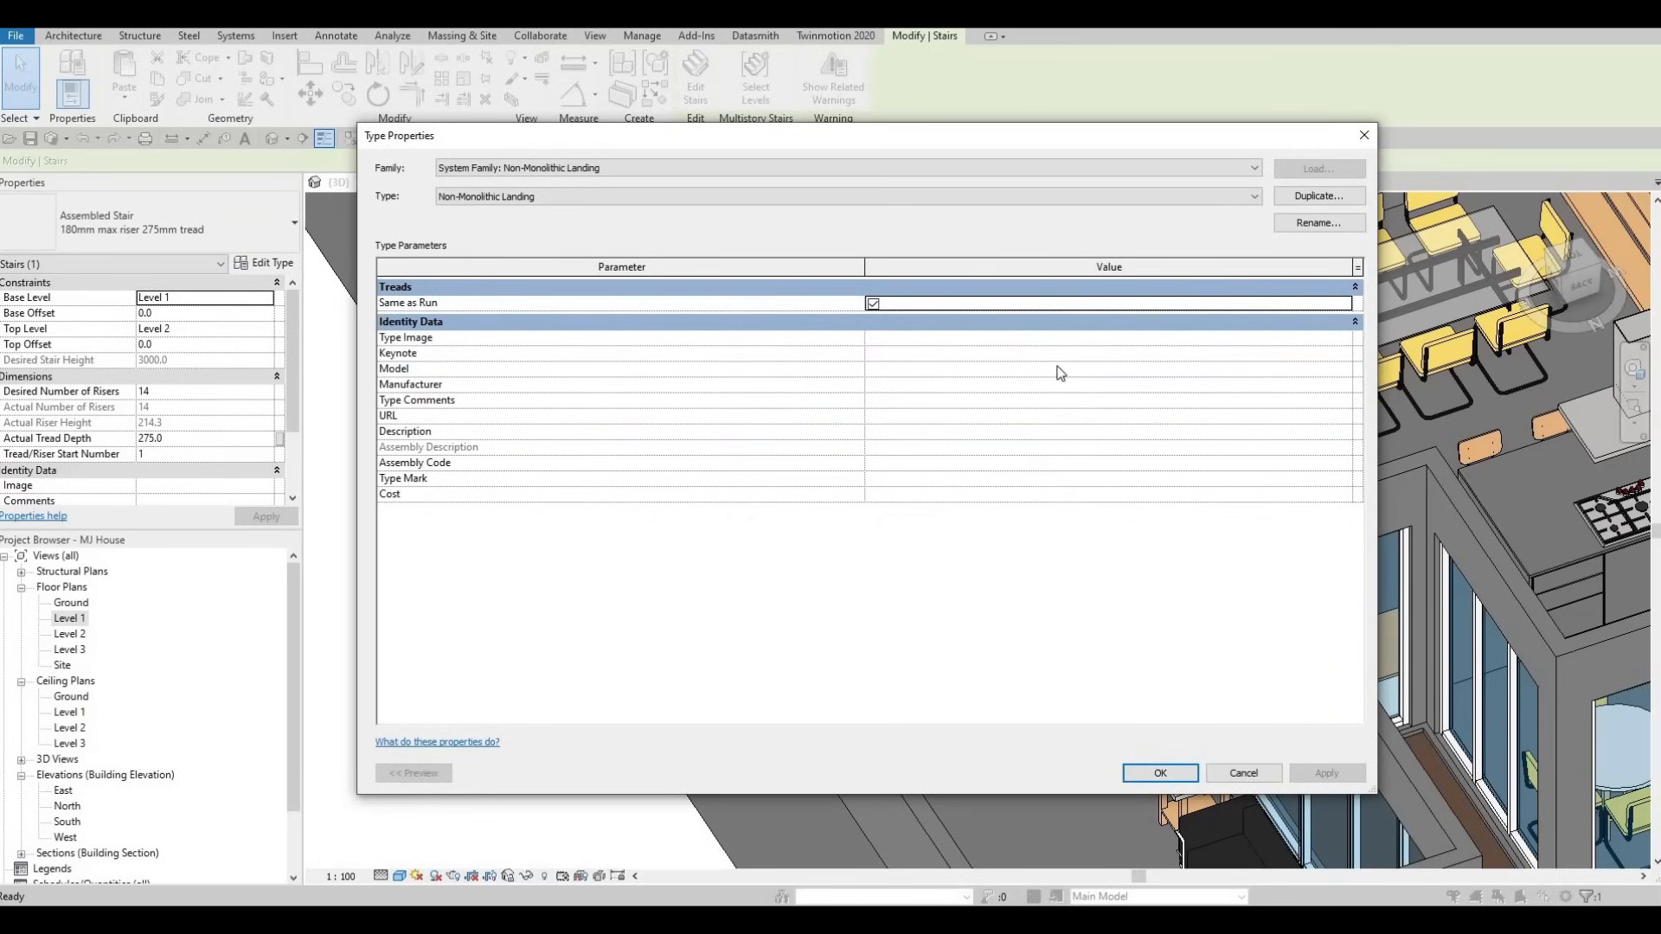
key("space")
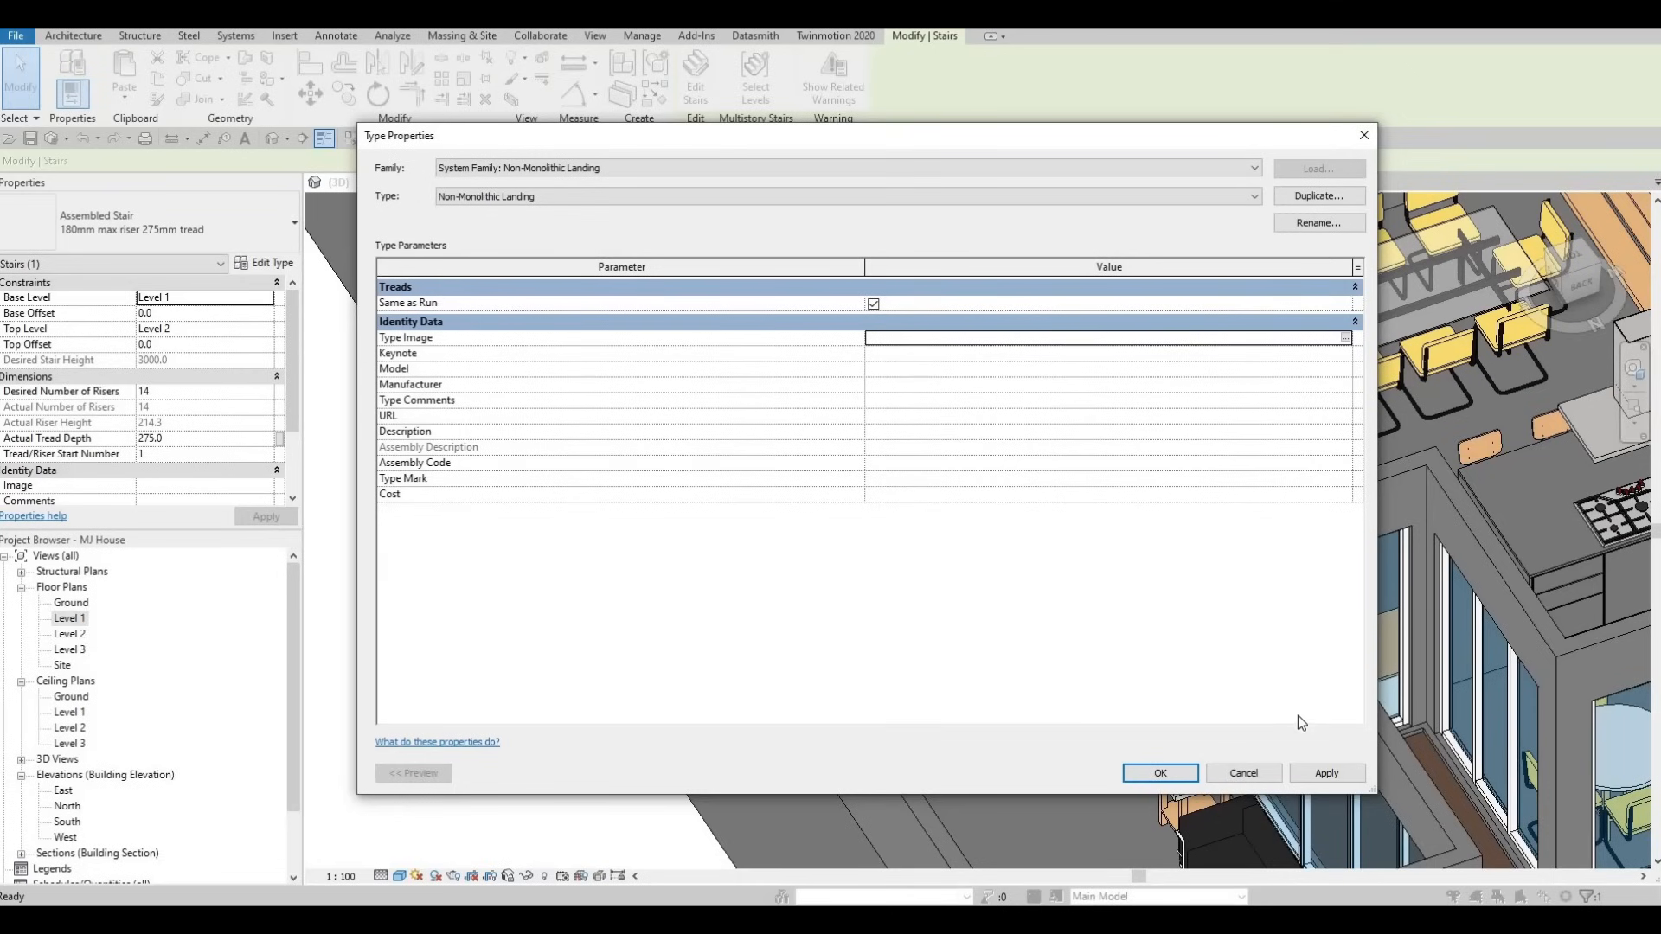
left_click(1161, 773)
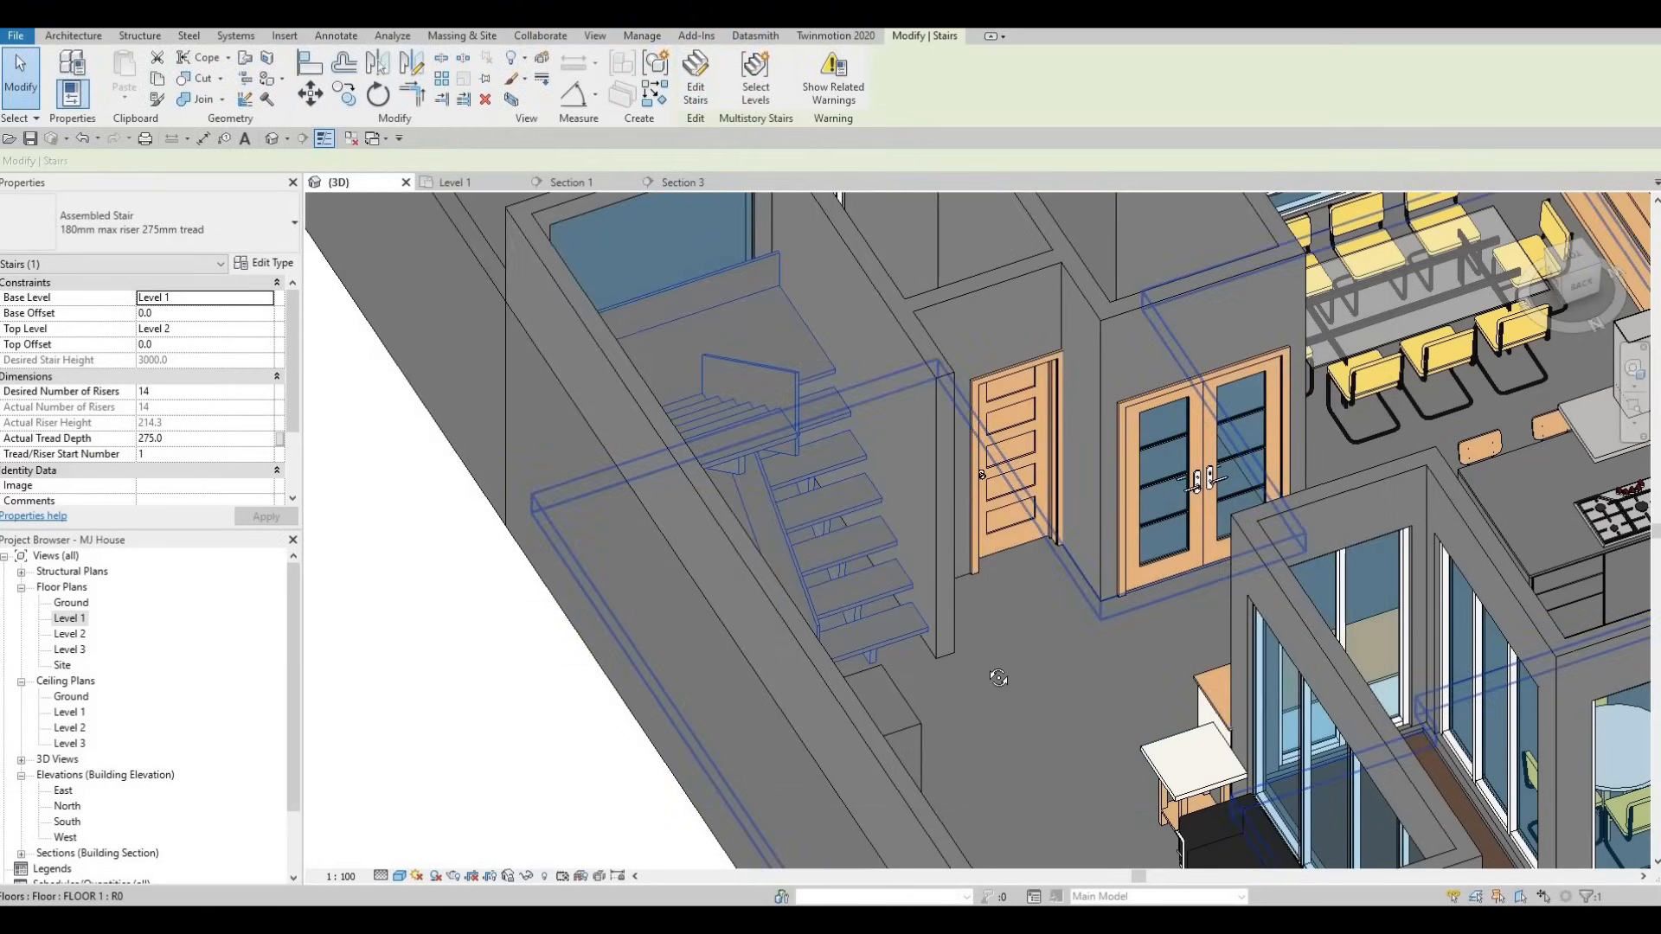
- Tab-select the landing's stringer support and delete it
middle_click_drag(841, 615, 786, 336)
key("Escape")
key("Tab")
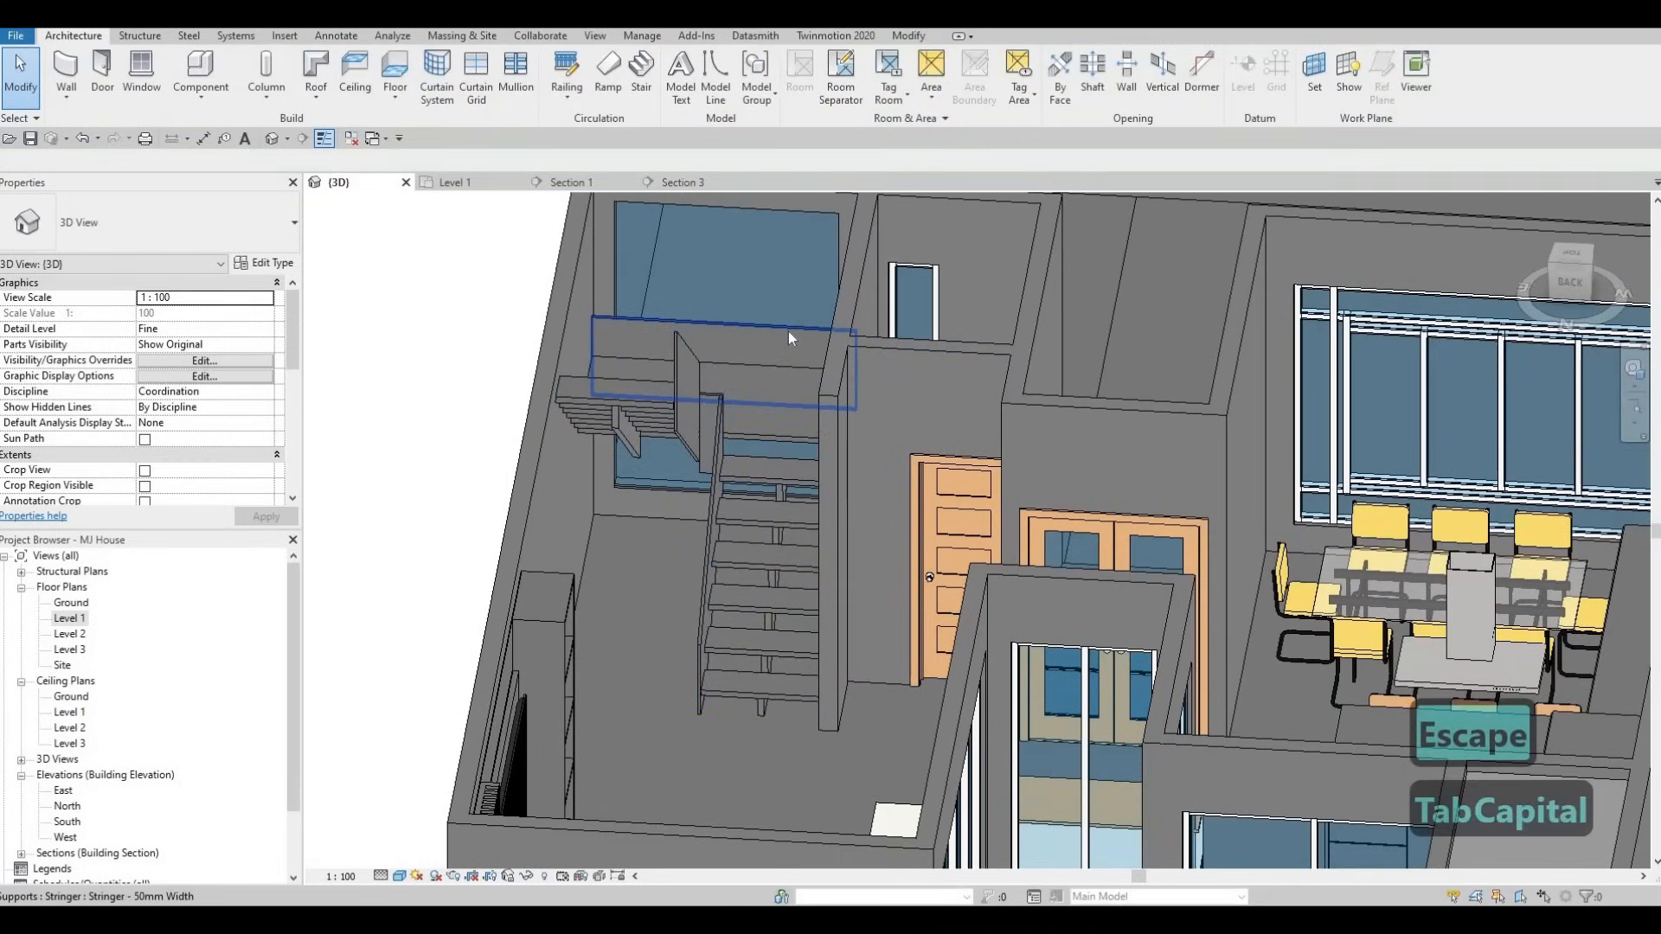
left_click(789, 332)
key("Delete")
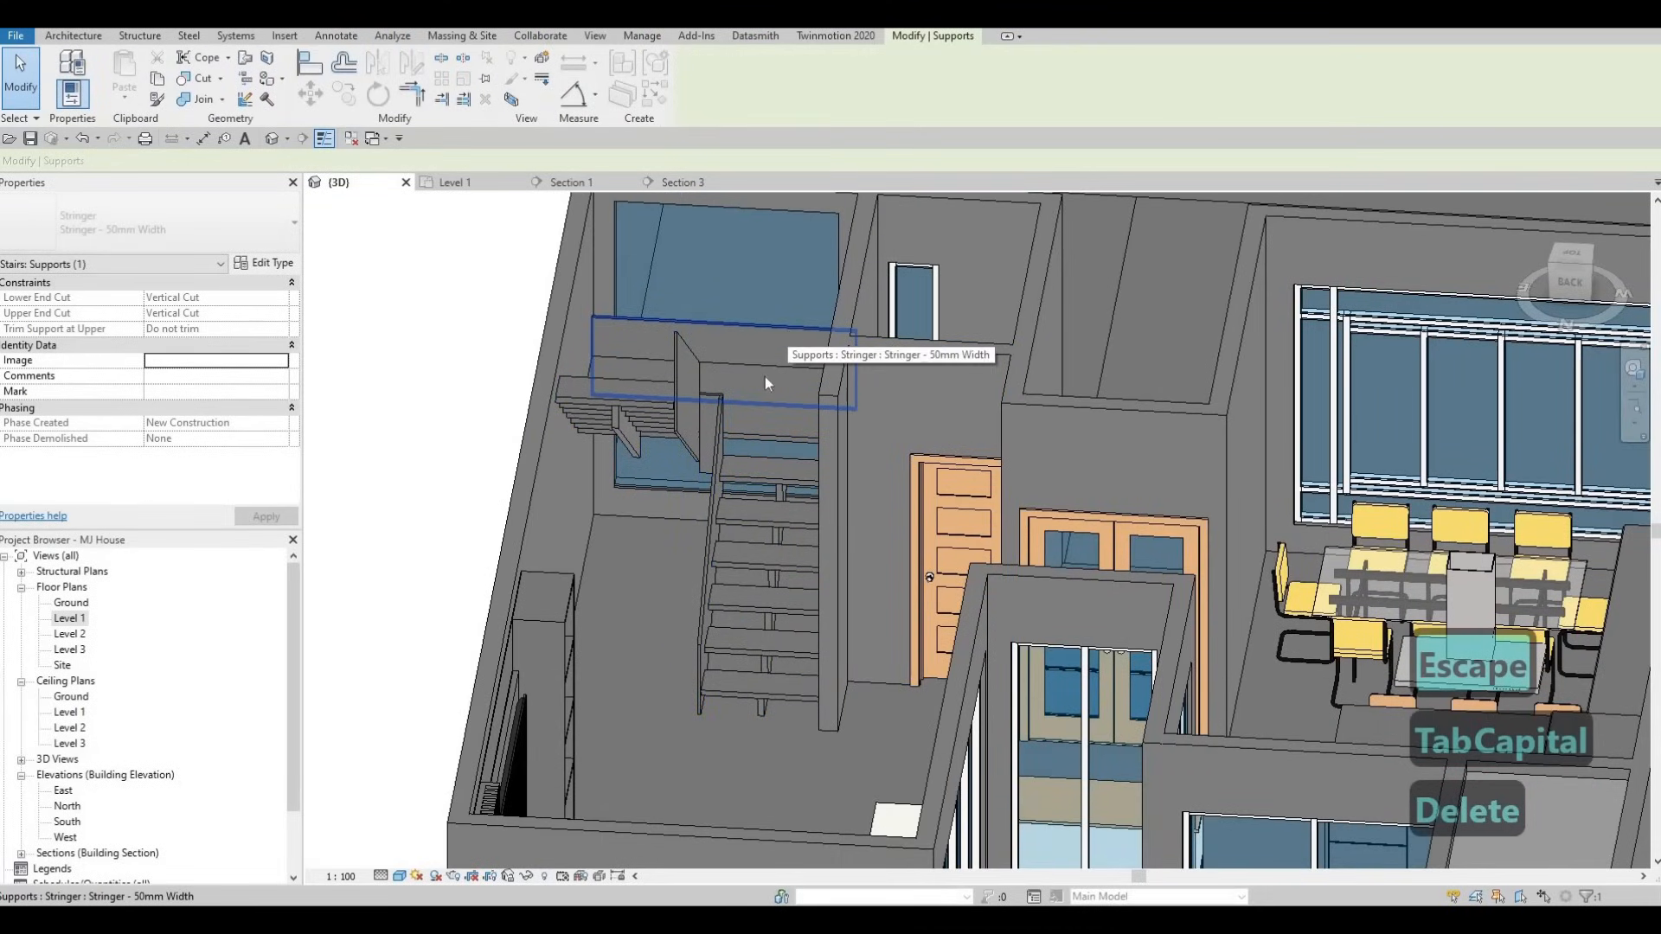
key("Escape")
key("Escape")
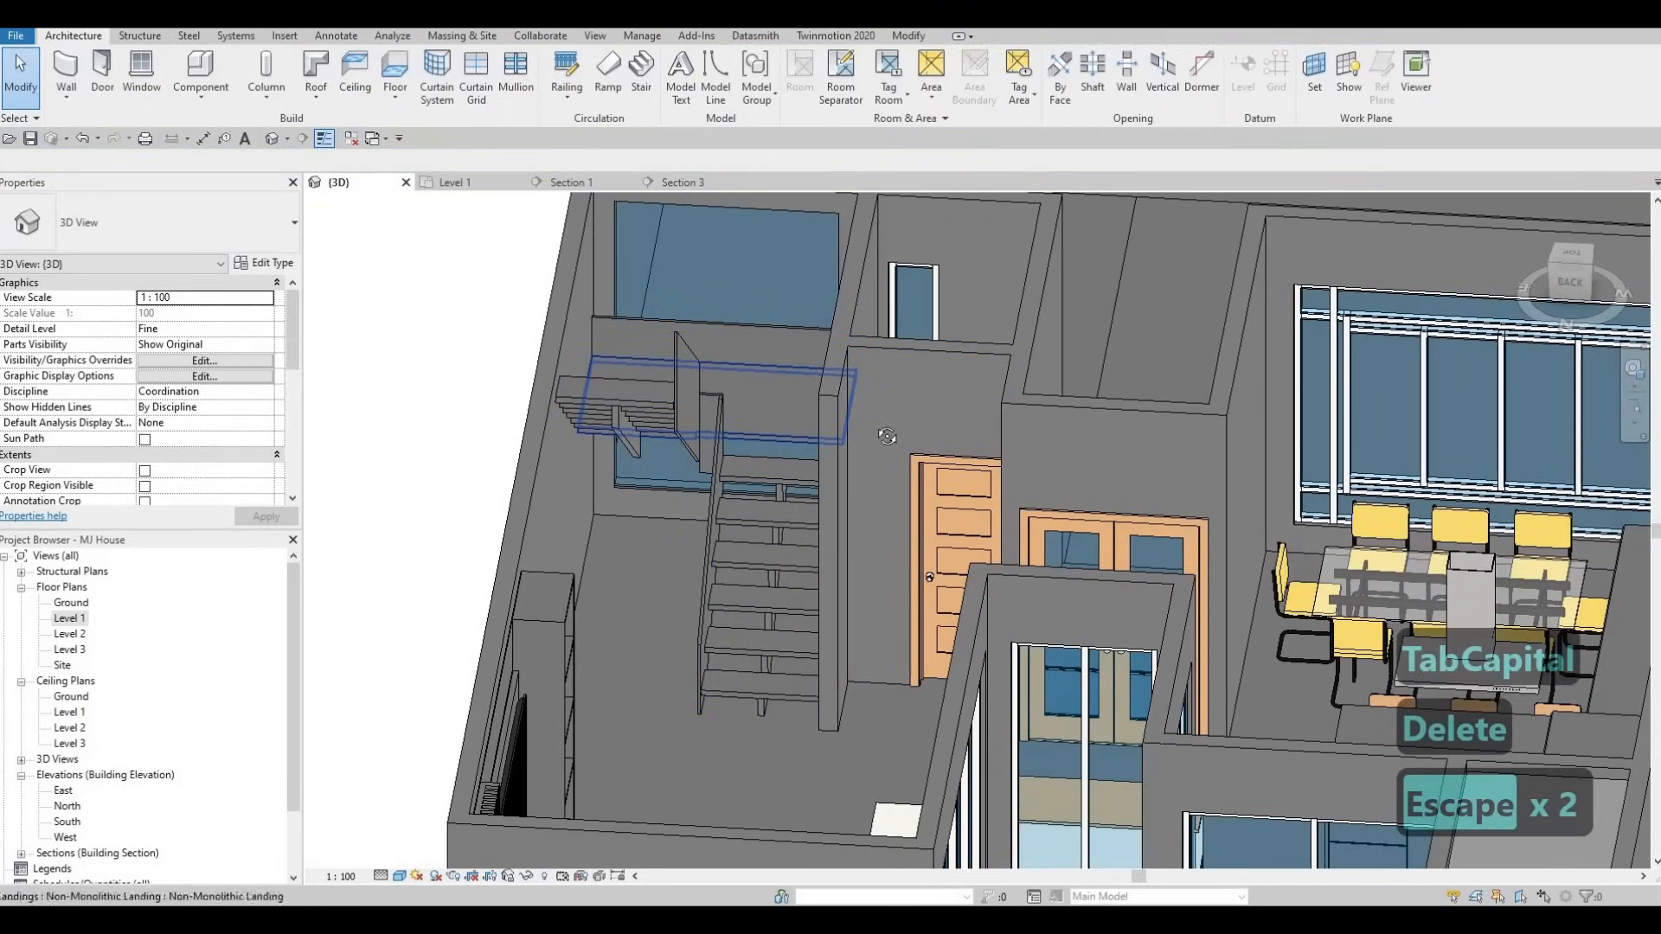
- In stair edit mode, delete the second selected support element
mouse_move(762, 372)
middle_mouse_down("shift")
mouse_move(815, 465)
mouse_move(739, 475)
mouse_move(745, 276)
mouse_move(770, 365)
middle_mouse_up("shift")
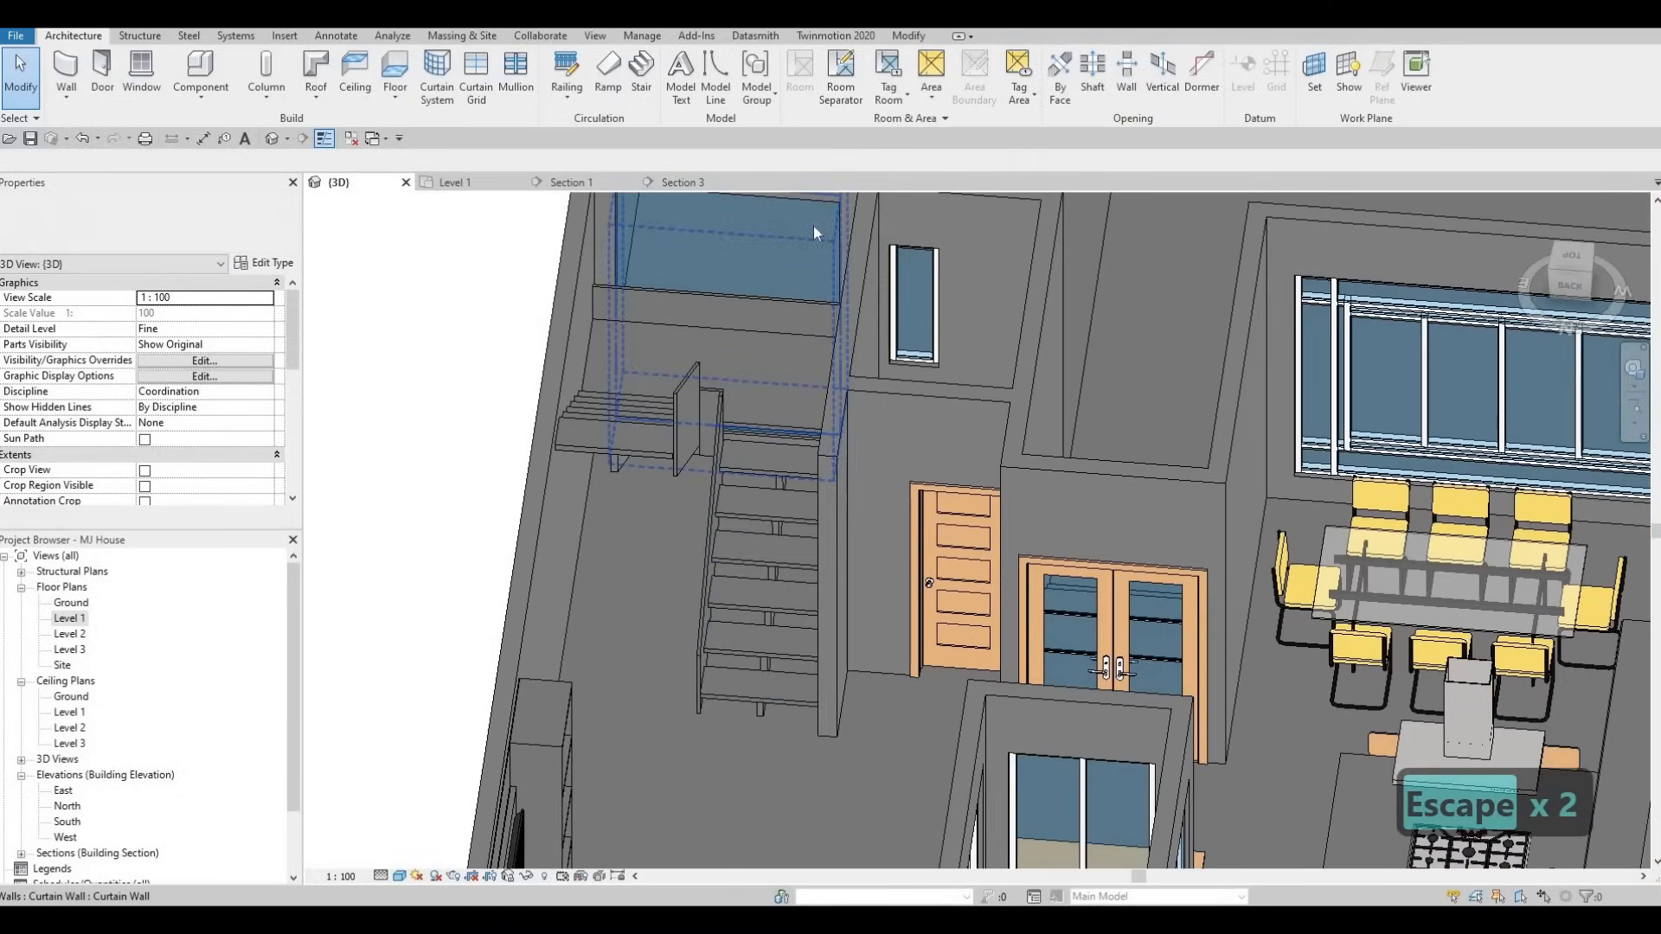
left_click(813, 225)
double_click(778, 299)
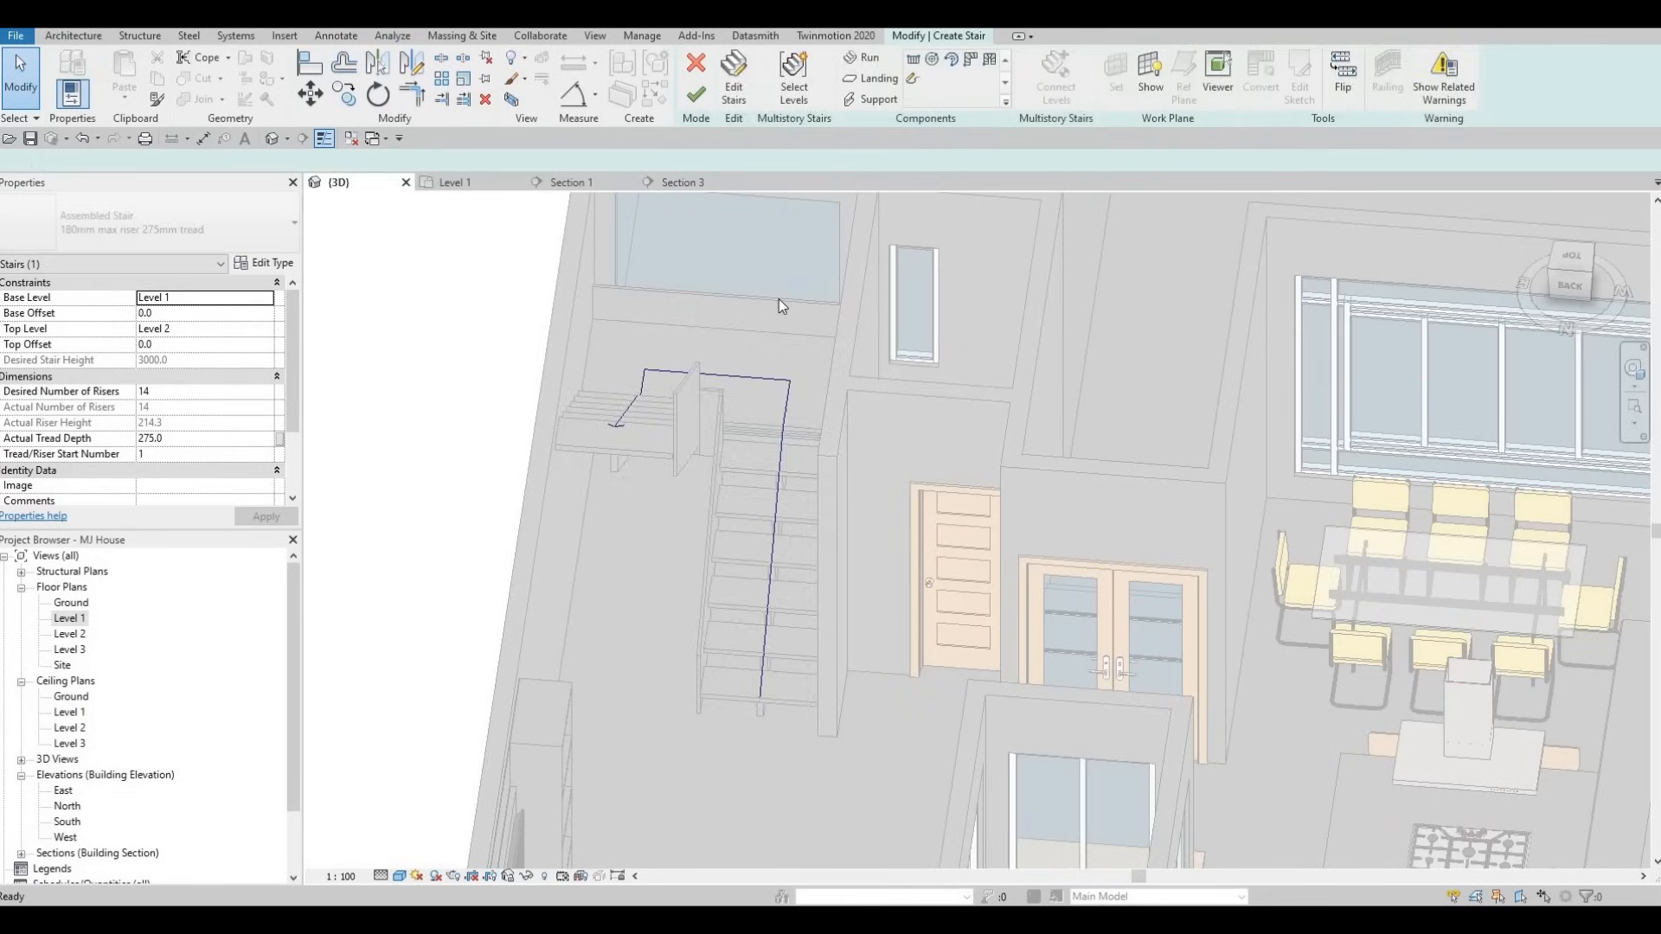
left_click(784, 323)
key("Delete")
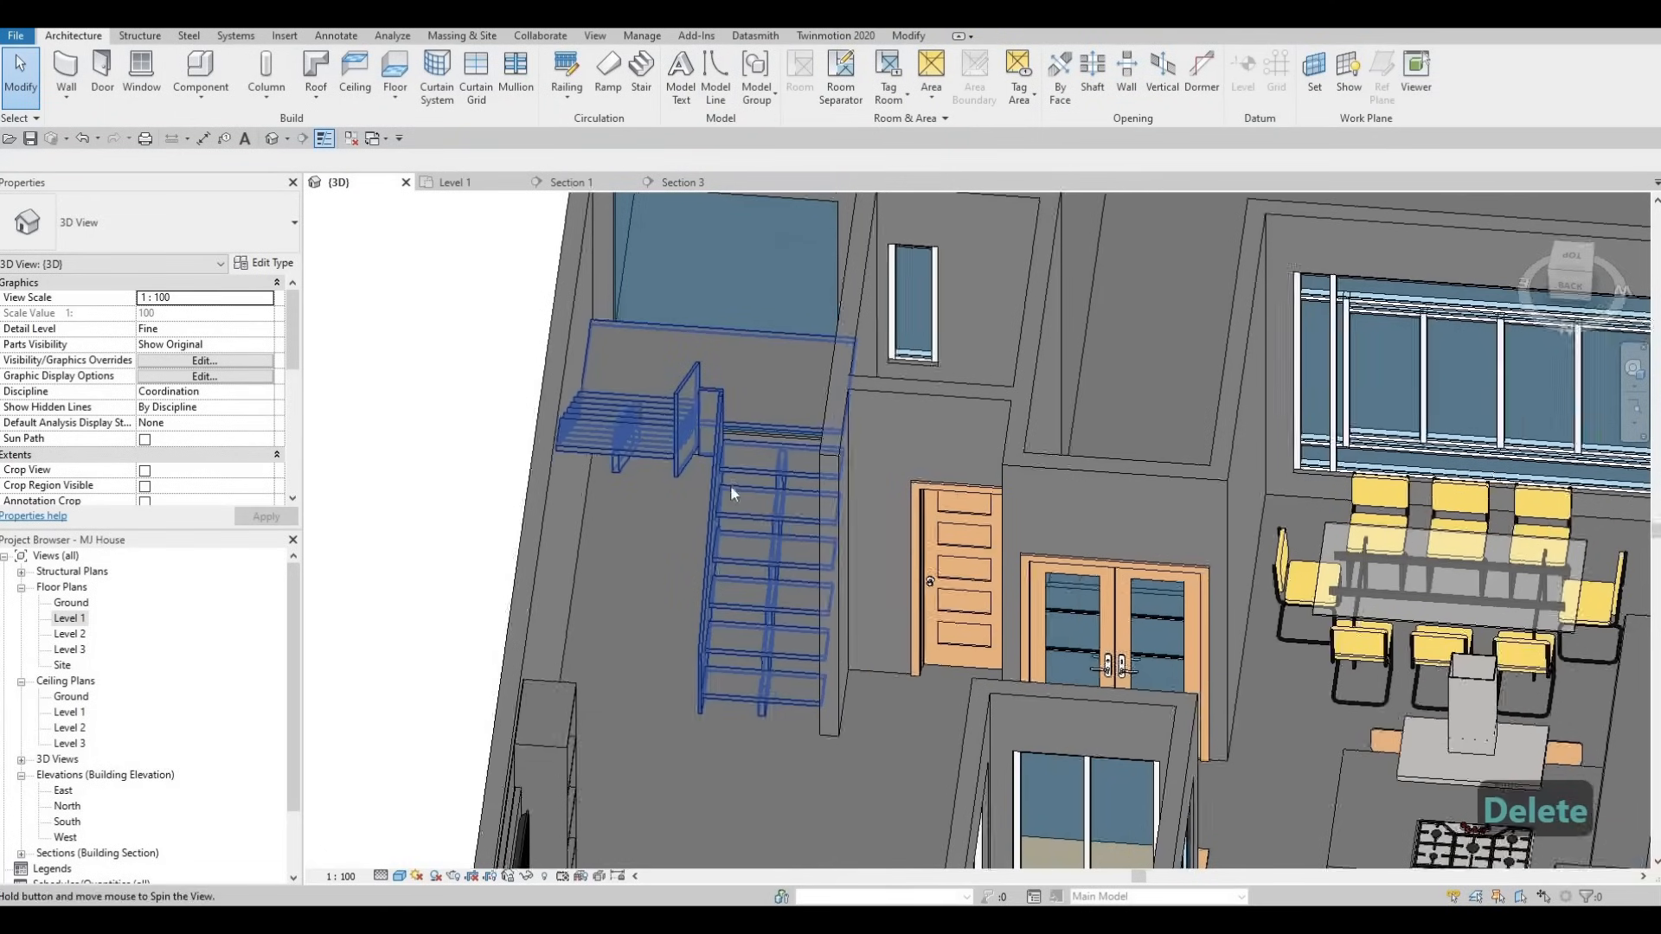
middle_click_drag(730, 484, 507, 742, "shift")
key("Escape")
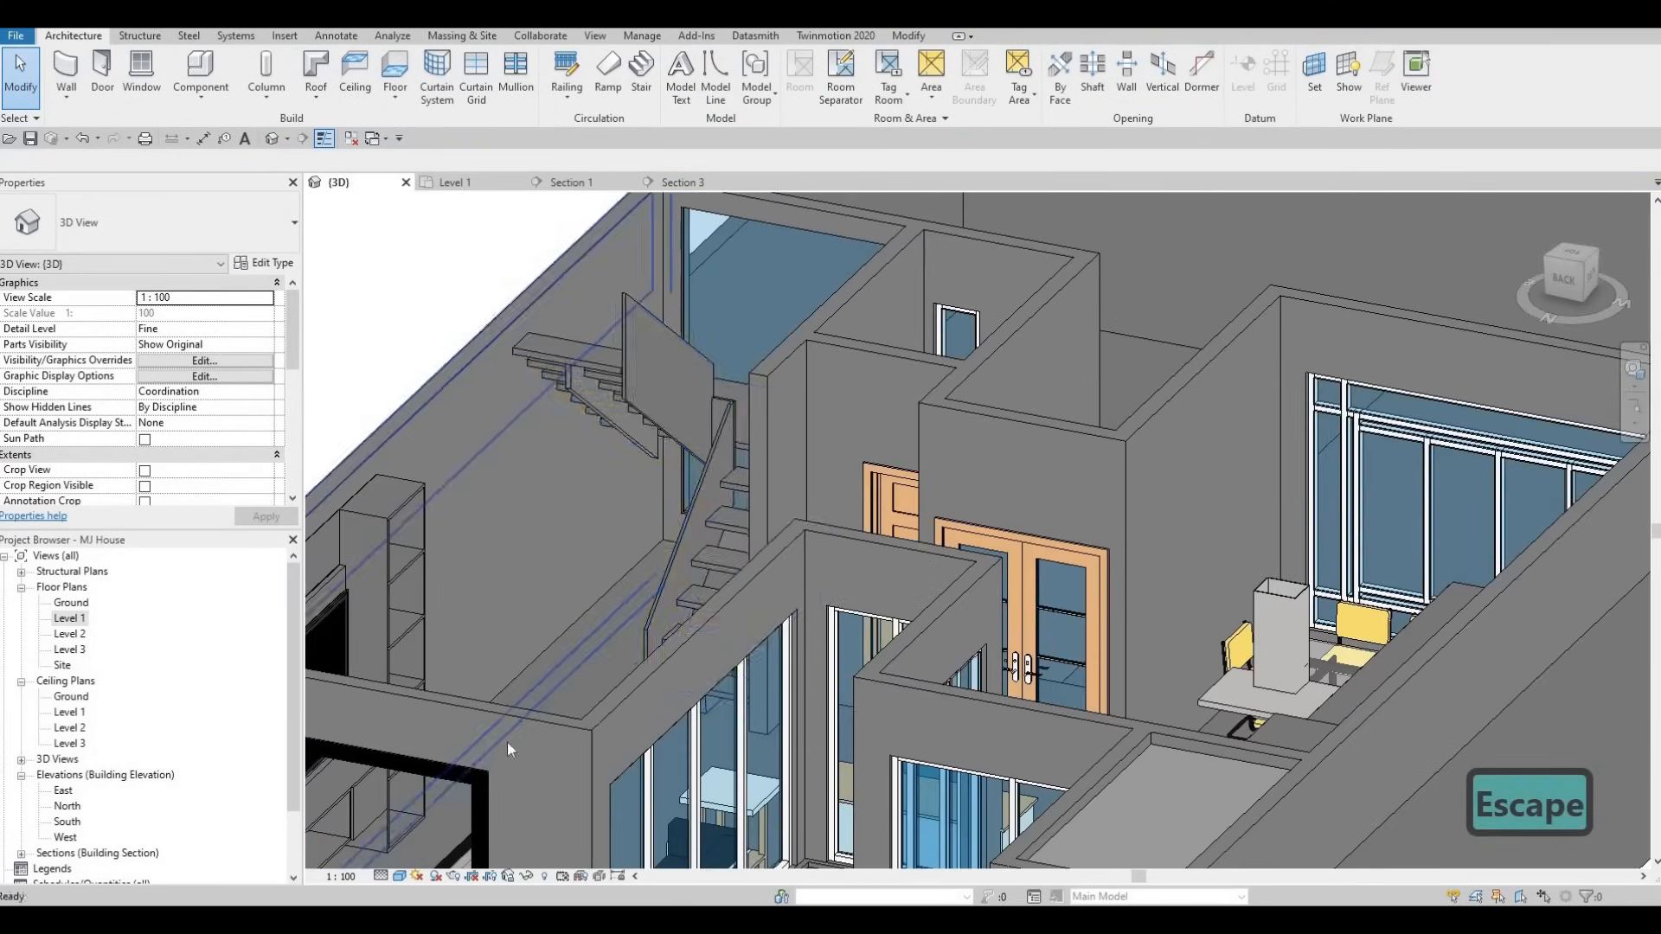
- Switch the 3D view to the Realistic visual style and zoom toward the stair
left_click(405, 874)
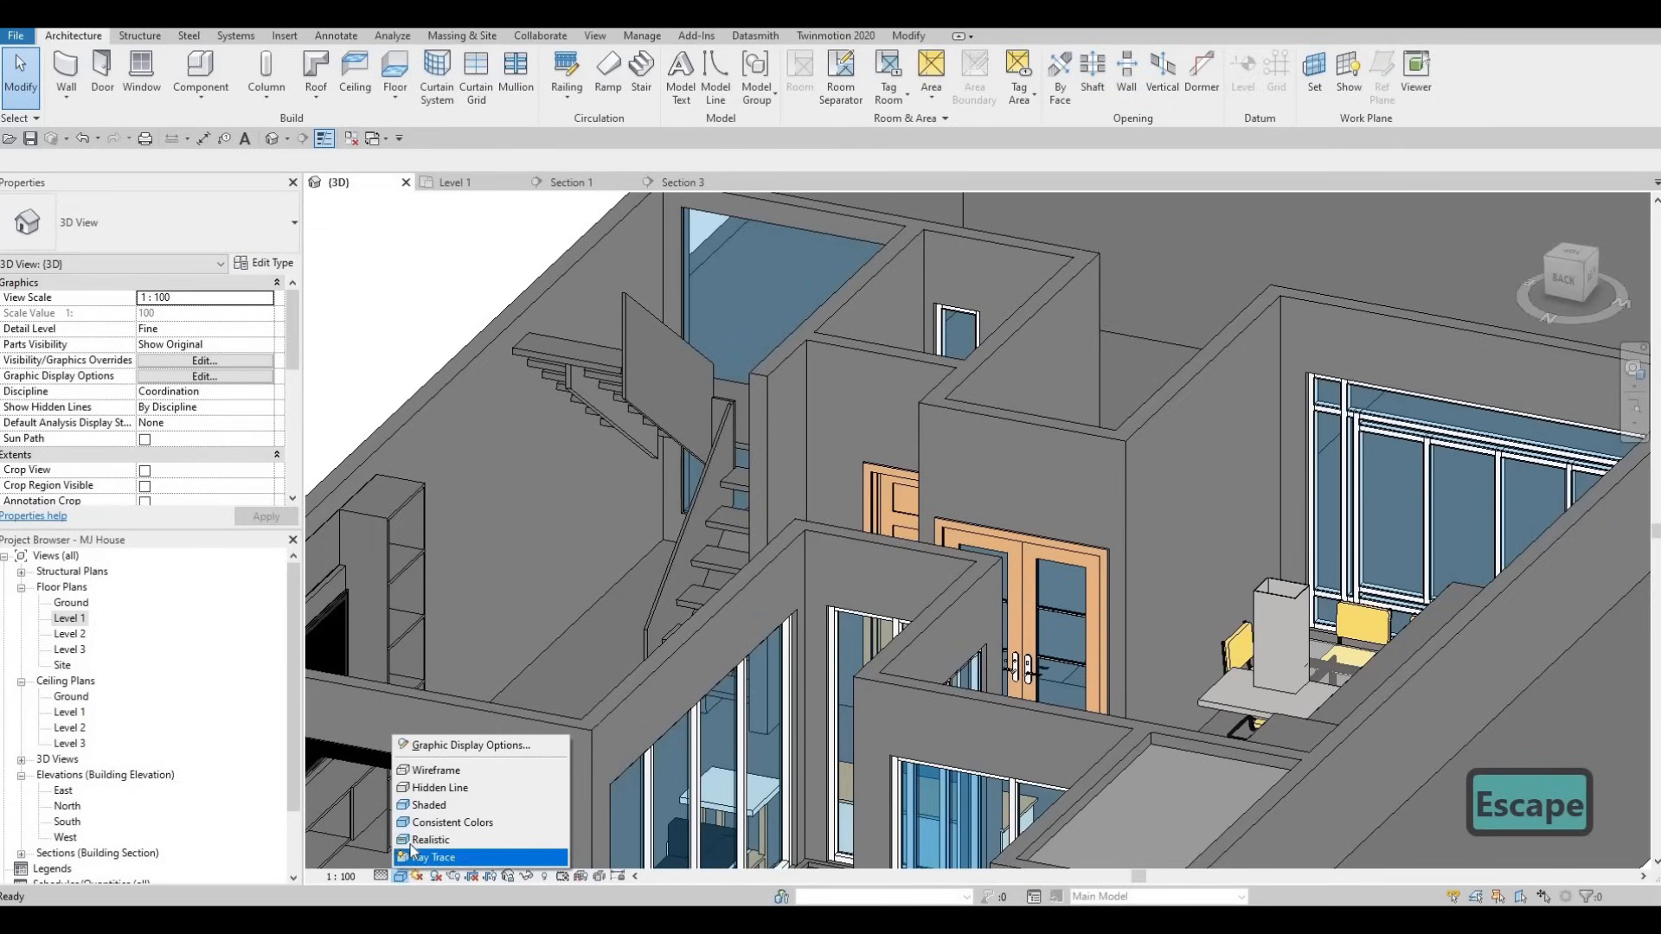
left_click(419, 841)
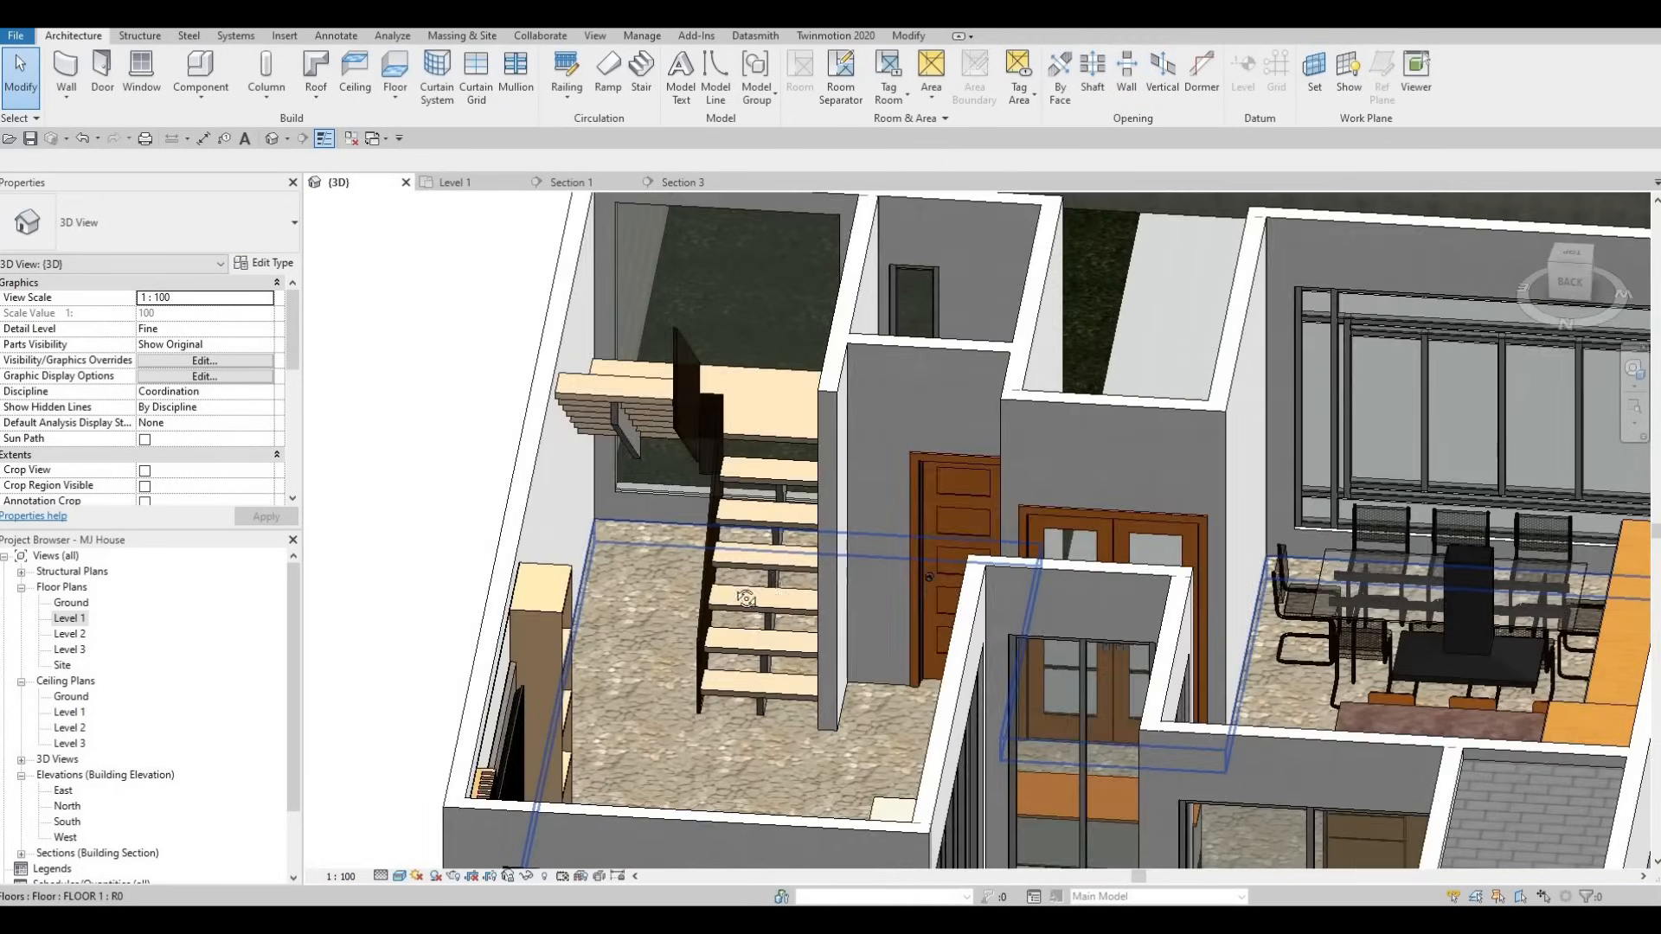
middle_click_drag(636, 433, 781, 476, "shift")
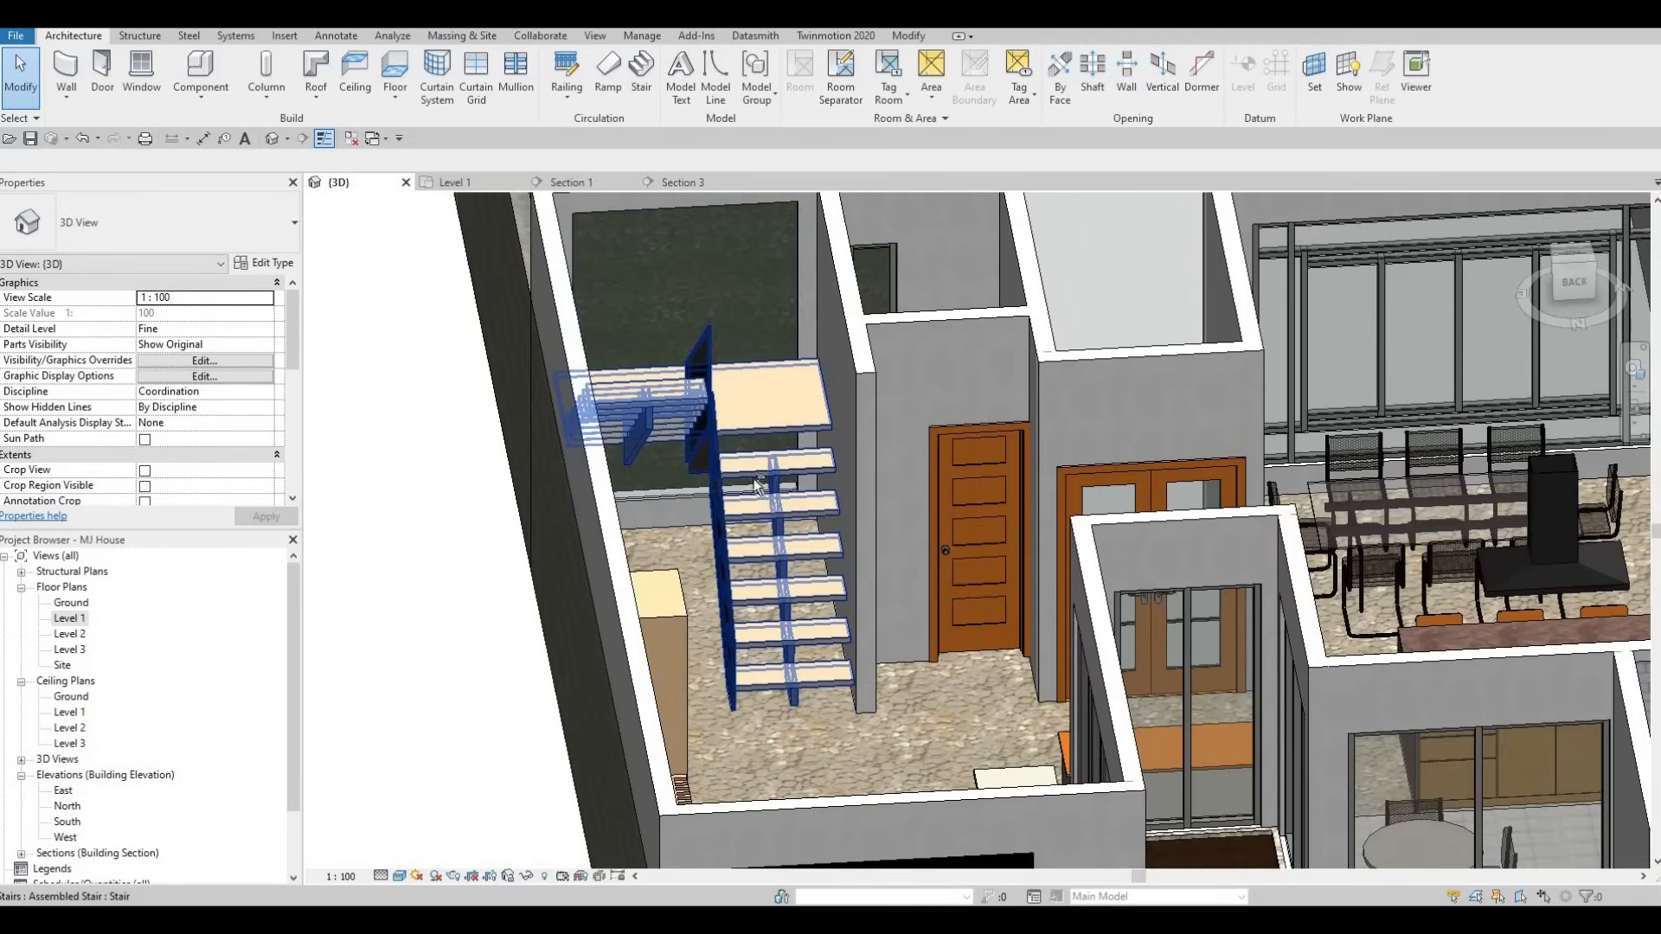
scroll(756, 494, "up", 2)
key("Escape")
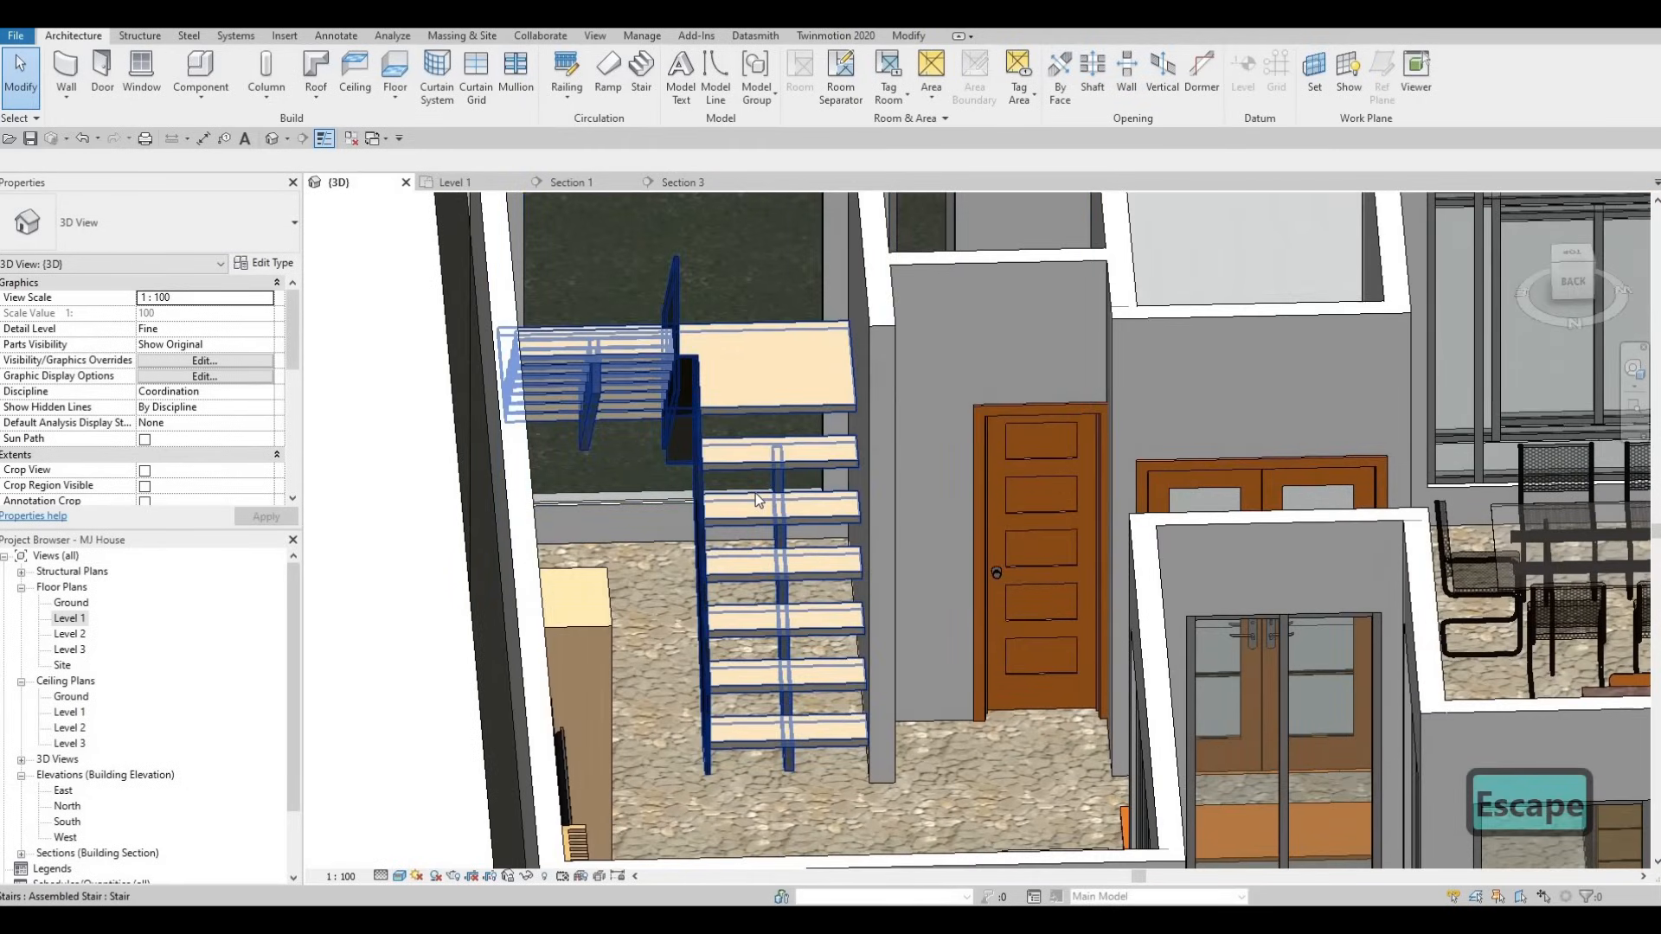
left_click(278, 266)
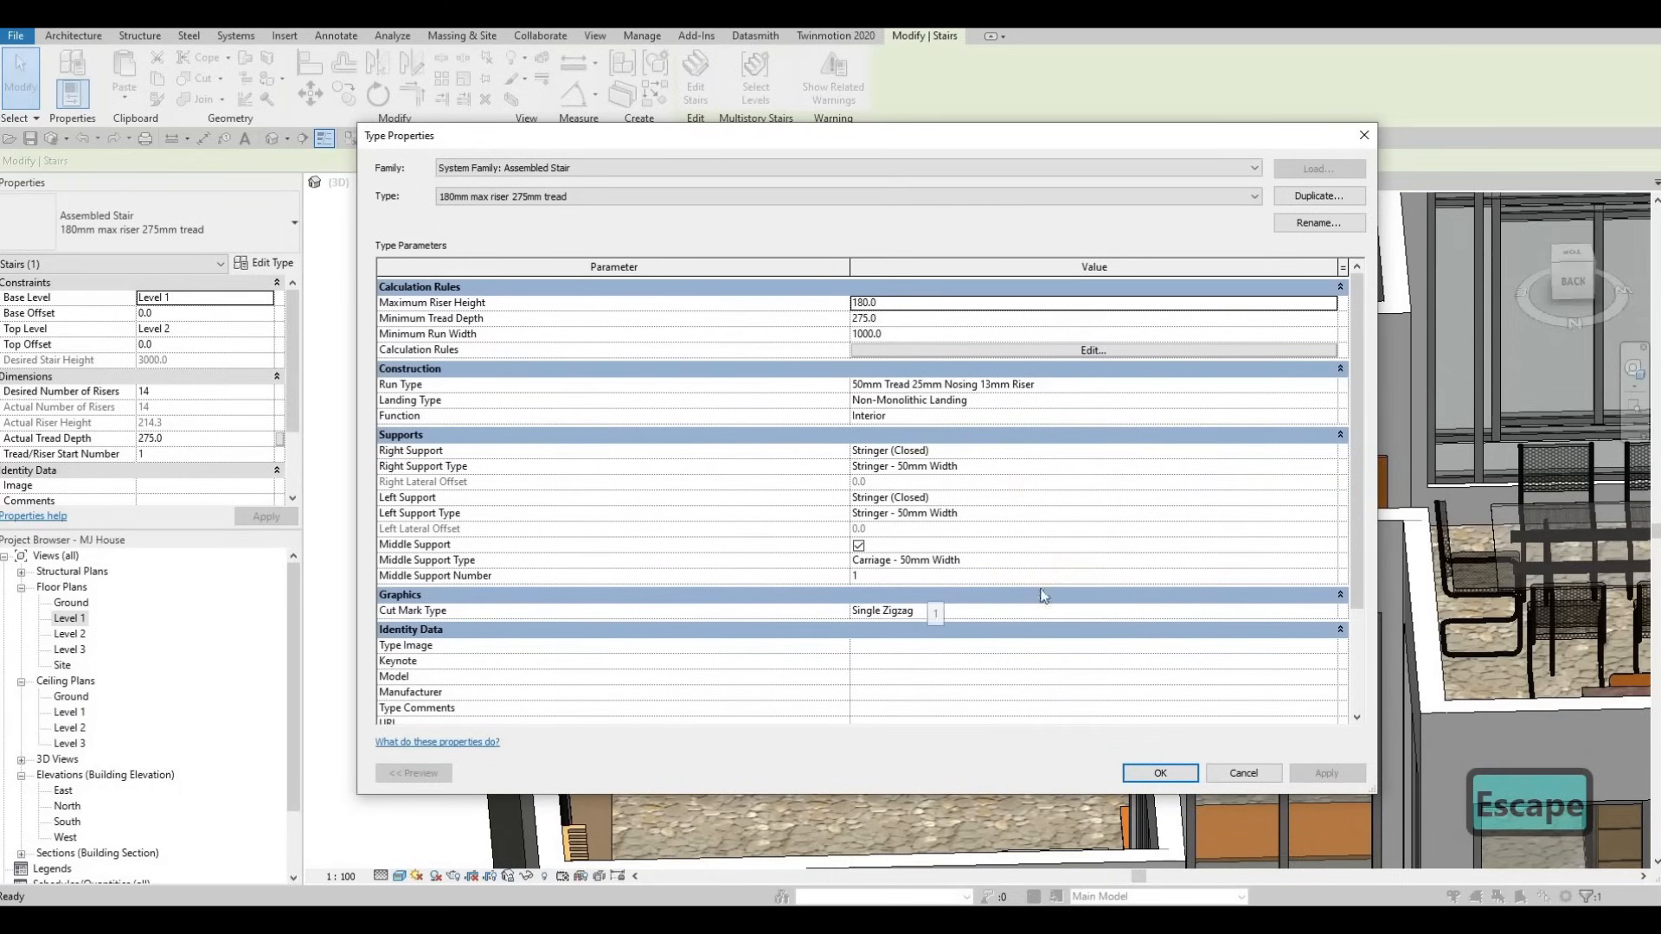
- Open the Middle Support Type's material library and browse to AEC Materials > Metal
left_click(1327, 560)
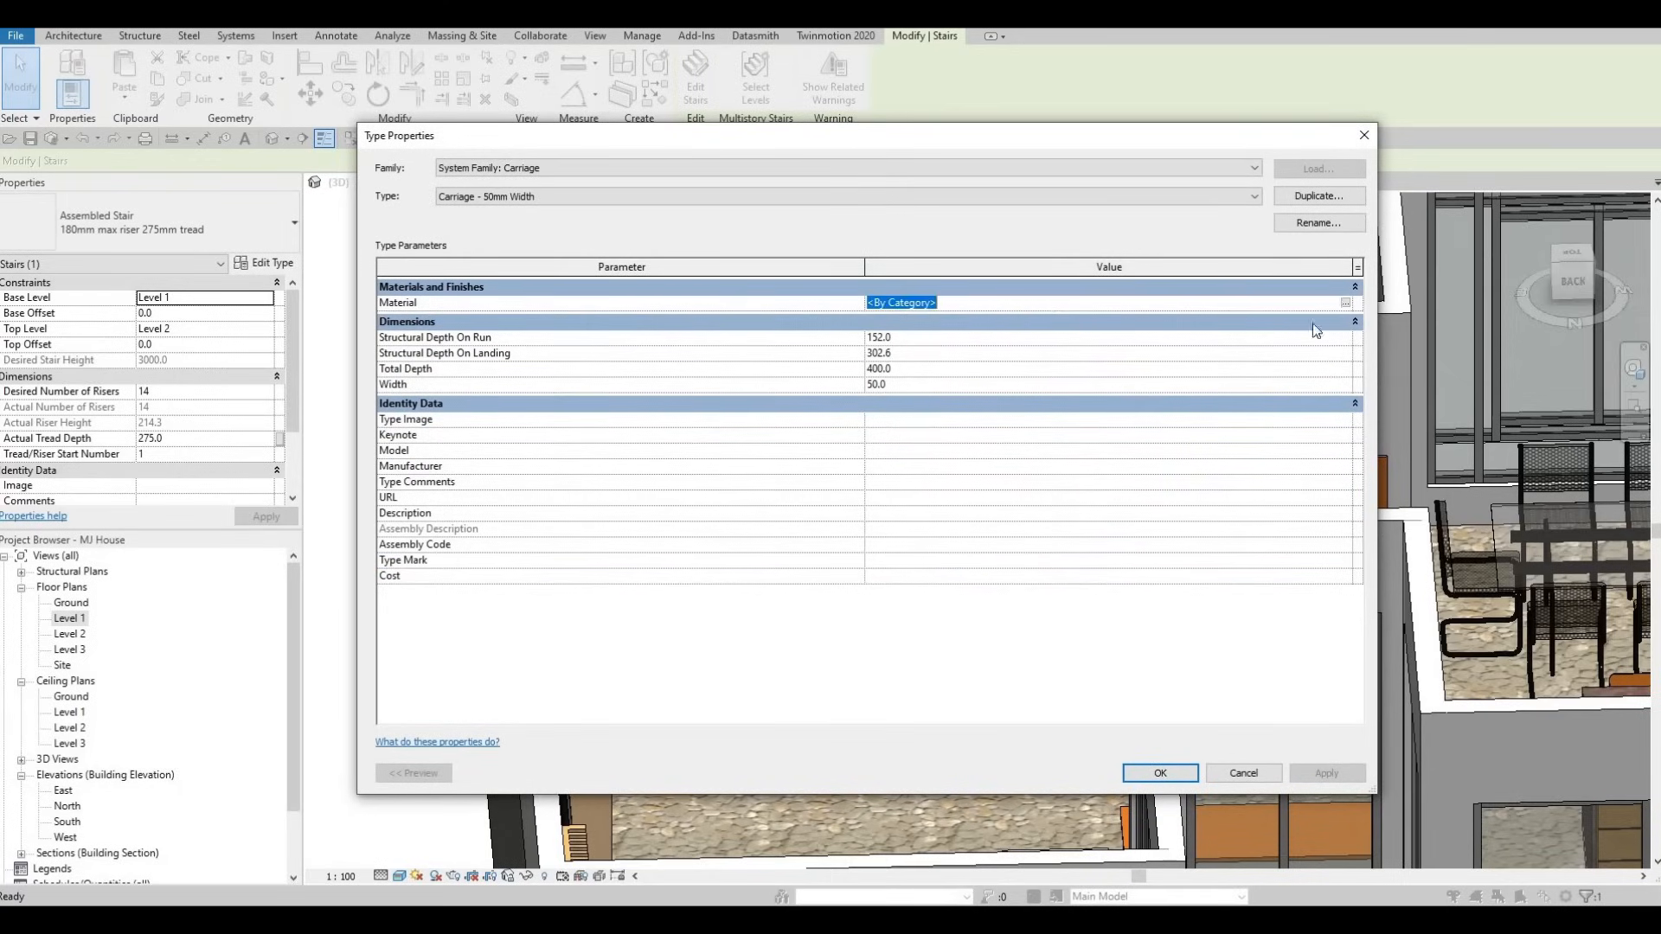
left_click(1346, 302)
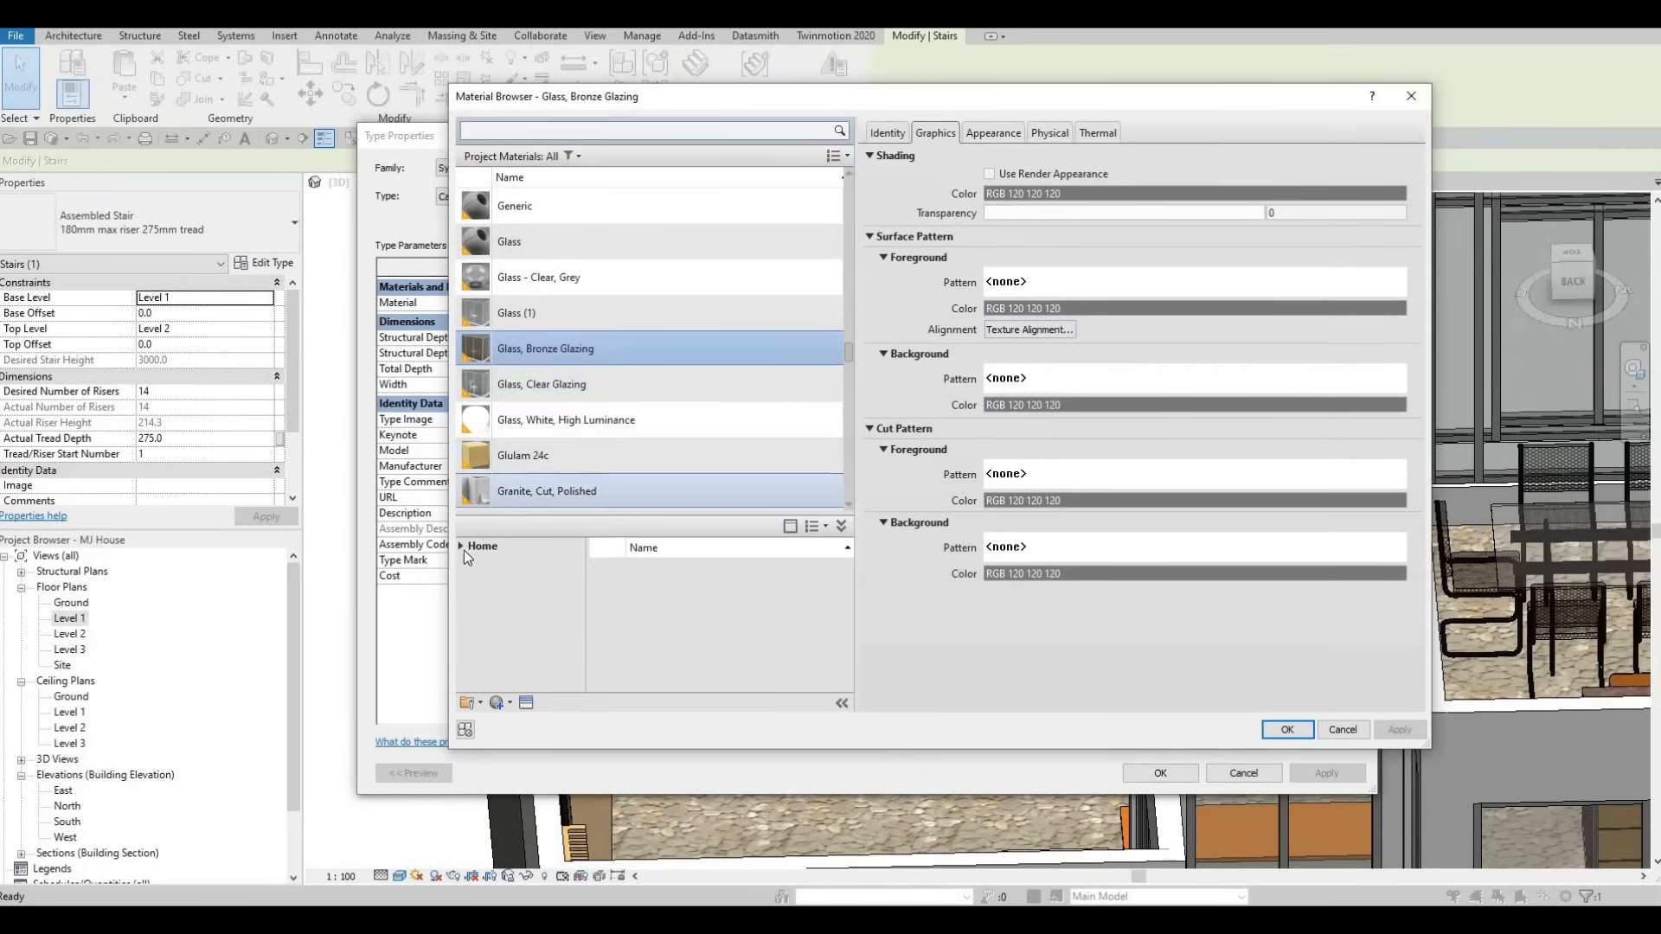
left_click(461, 549)
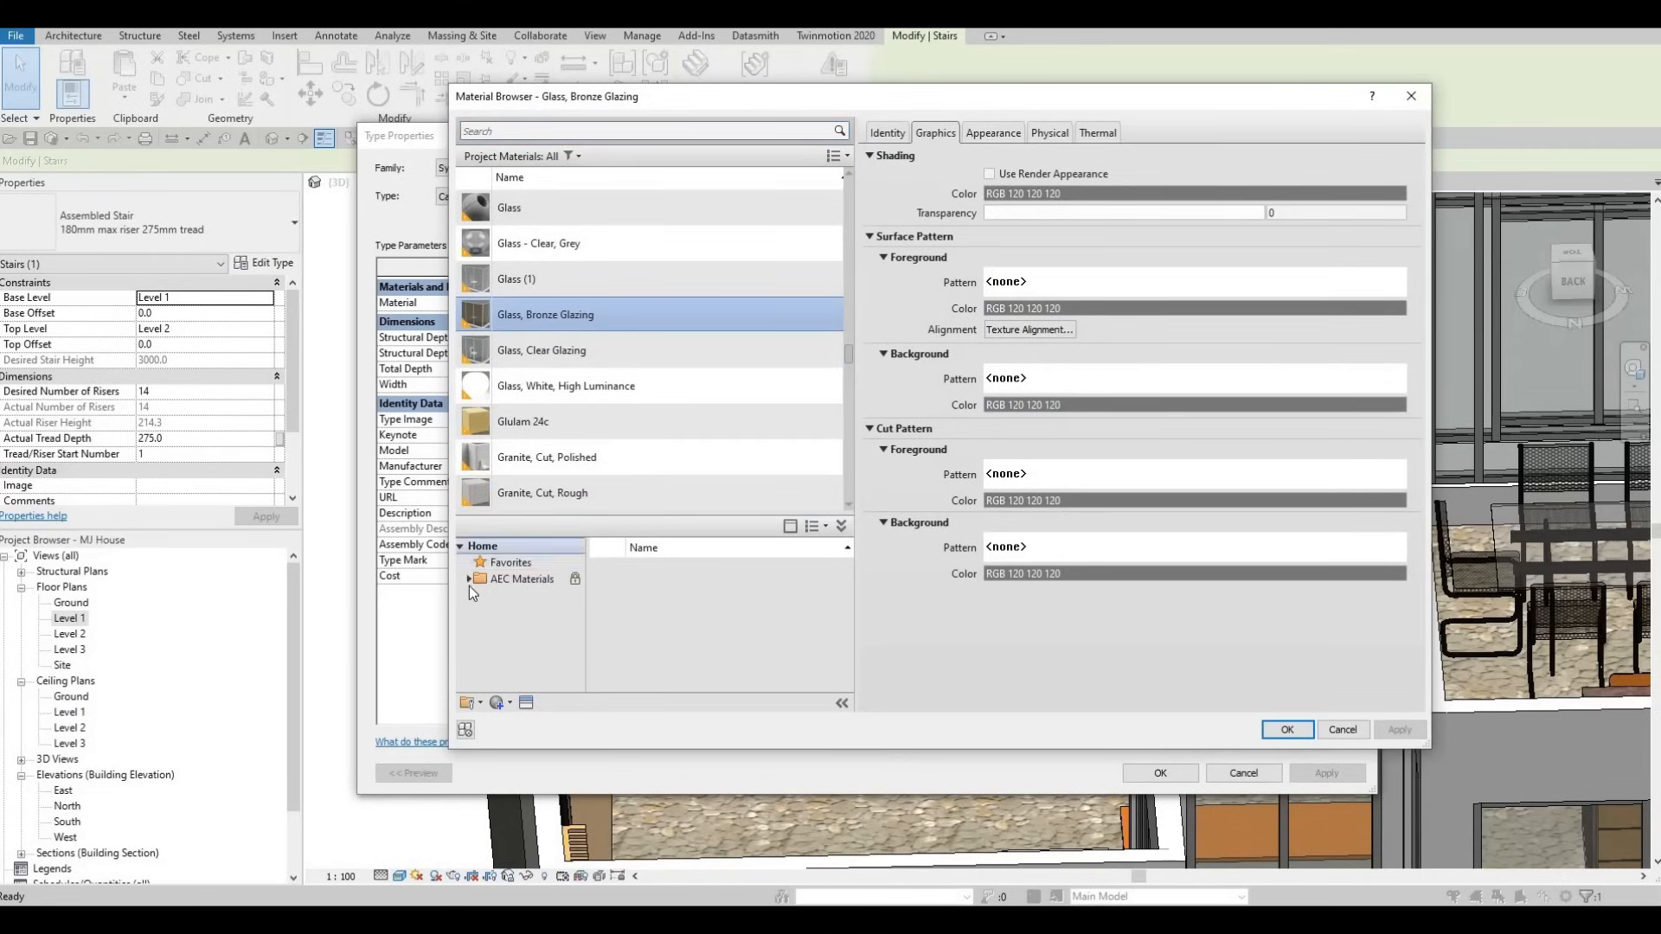
left_click(468, 580)
scroll(519, 664, "down", 4)
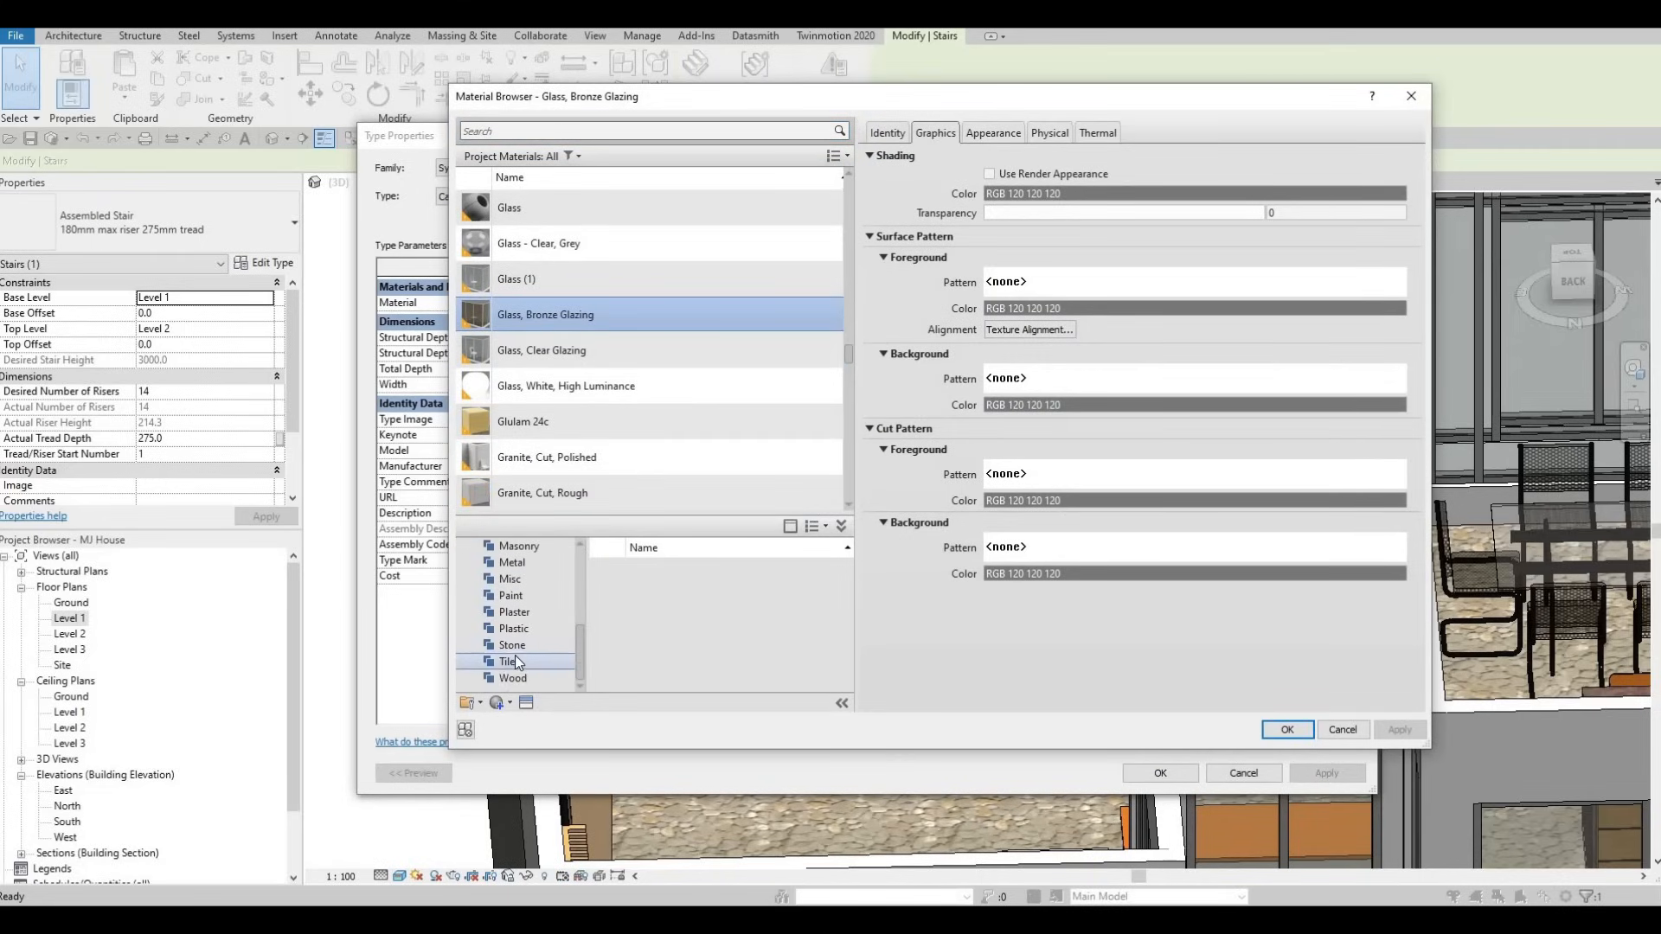
left_click(537, 562)
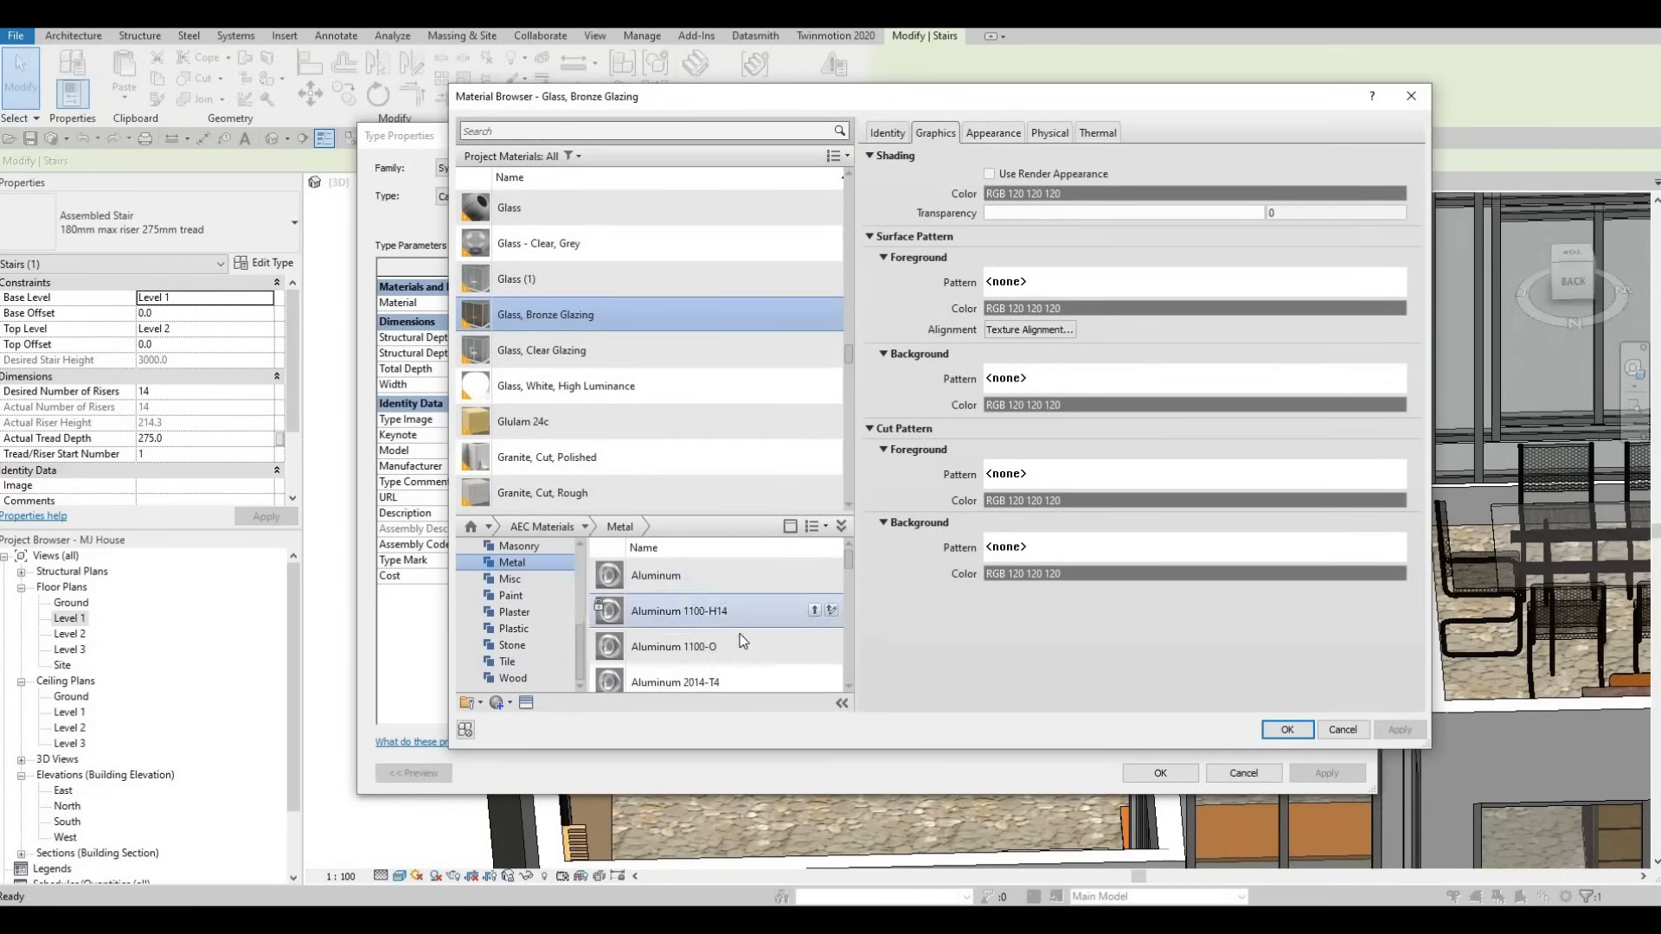
scroll(750, 651, "down", 5)
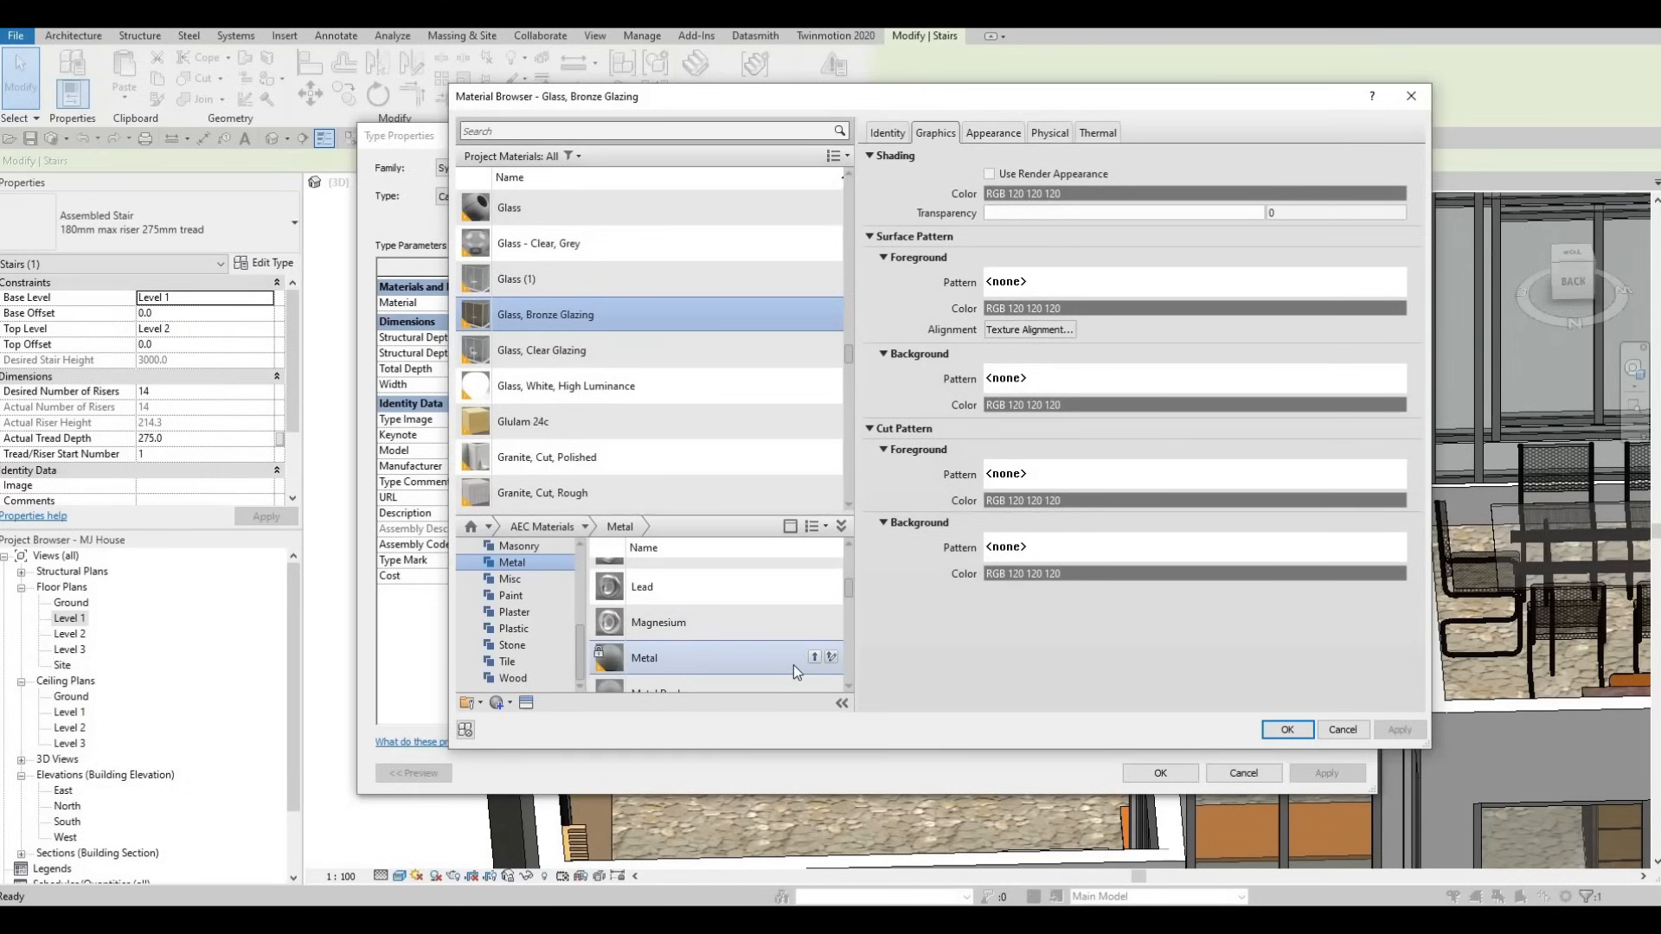
scroll(793, 664, "down", 3)
scroll(789, 664, "down", 2)
- Add Metal Trim as the middle carriage material and confirm the type change
left_click(813, 640)
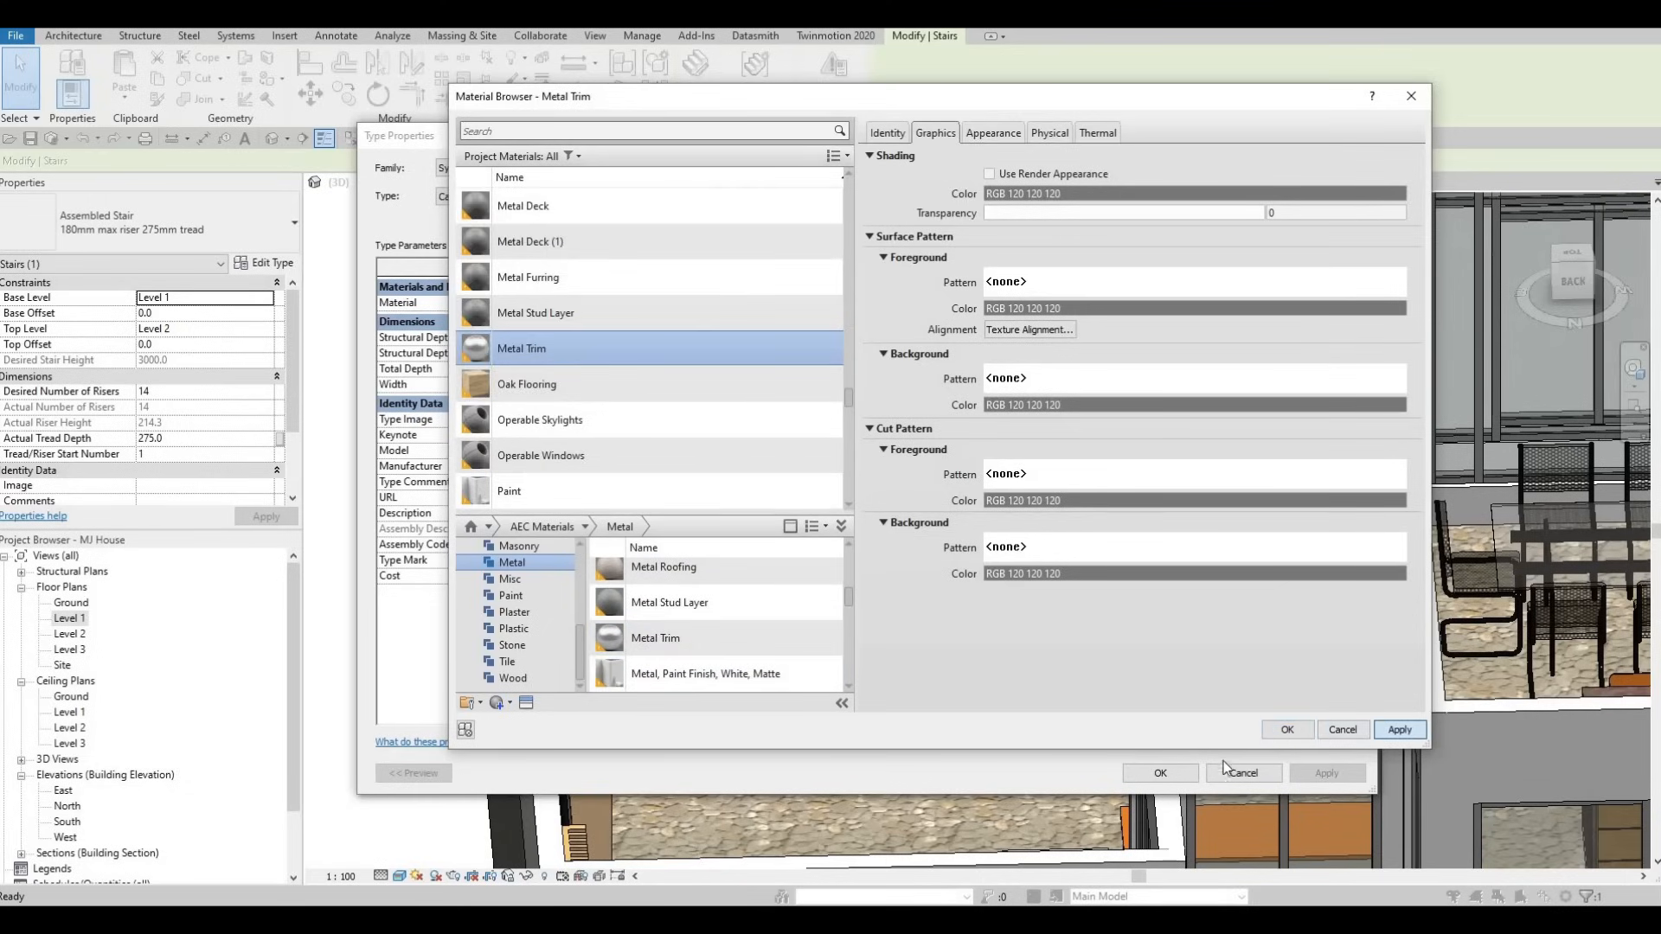
left_click(1297, 731)
left_click(1318, 772)
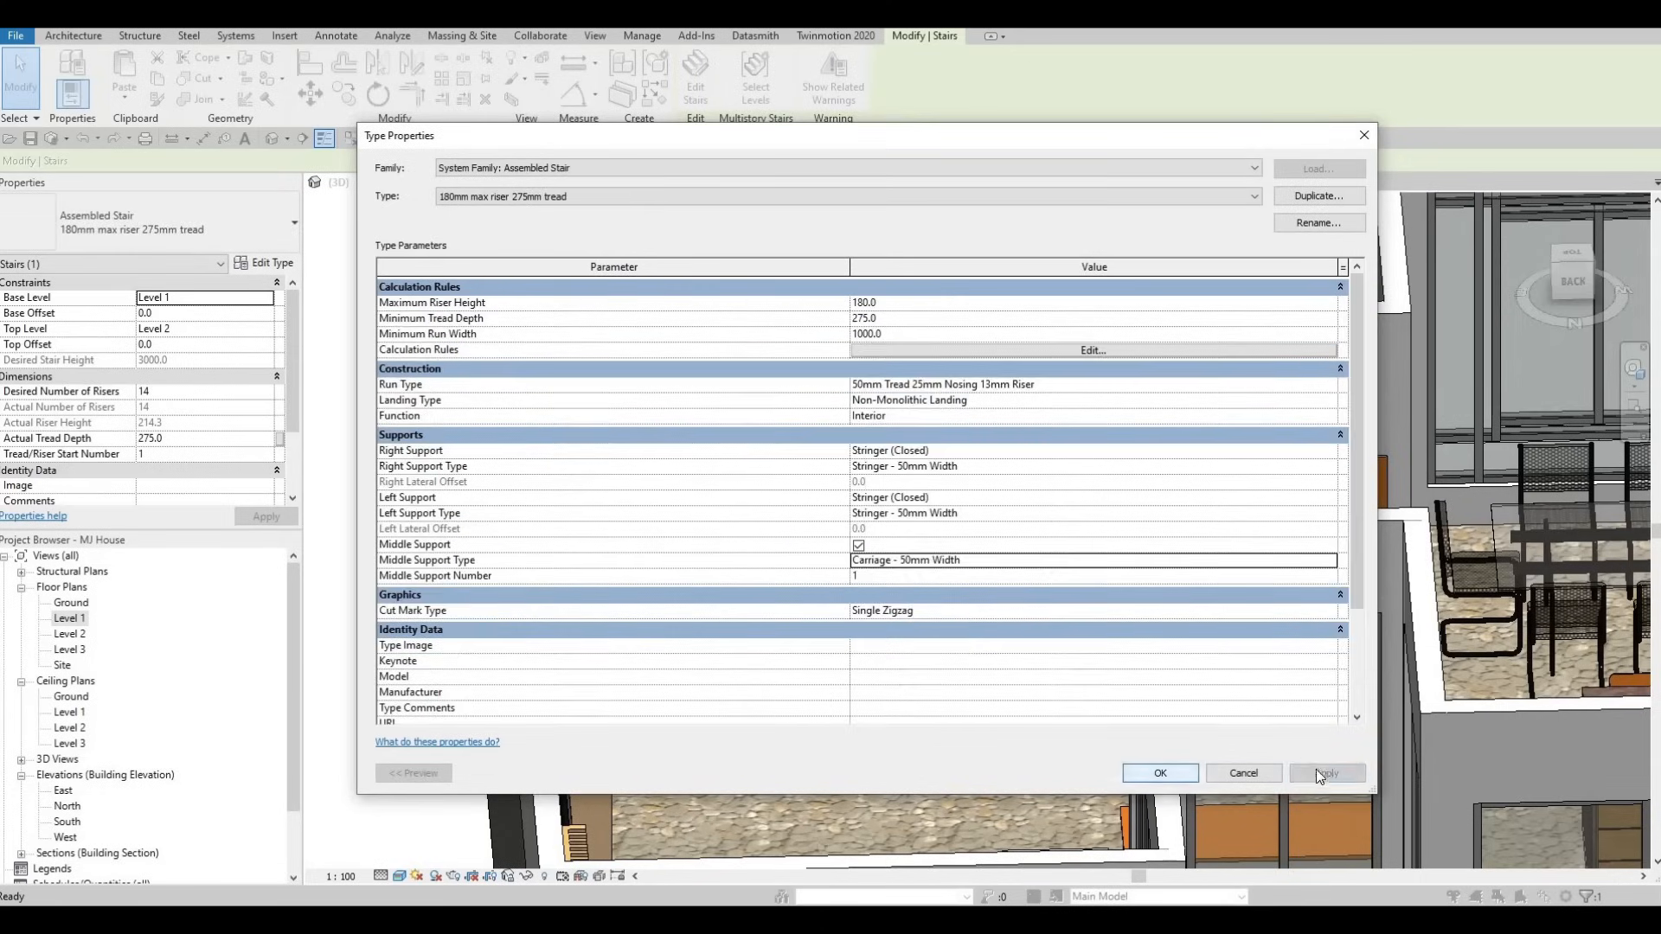
mouse_move(1030, 681)
middle_mouse_down("shift")
mouse_move(923, 697)
mouse_move(1055, 696)
middle_mouse_up("shift")
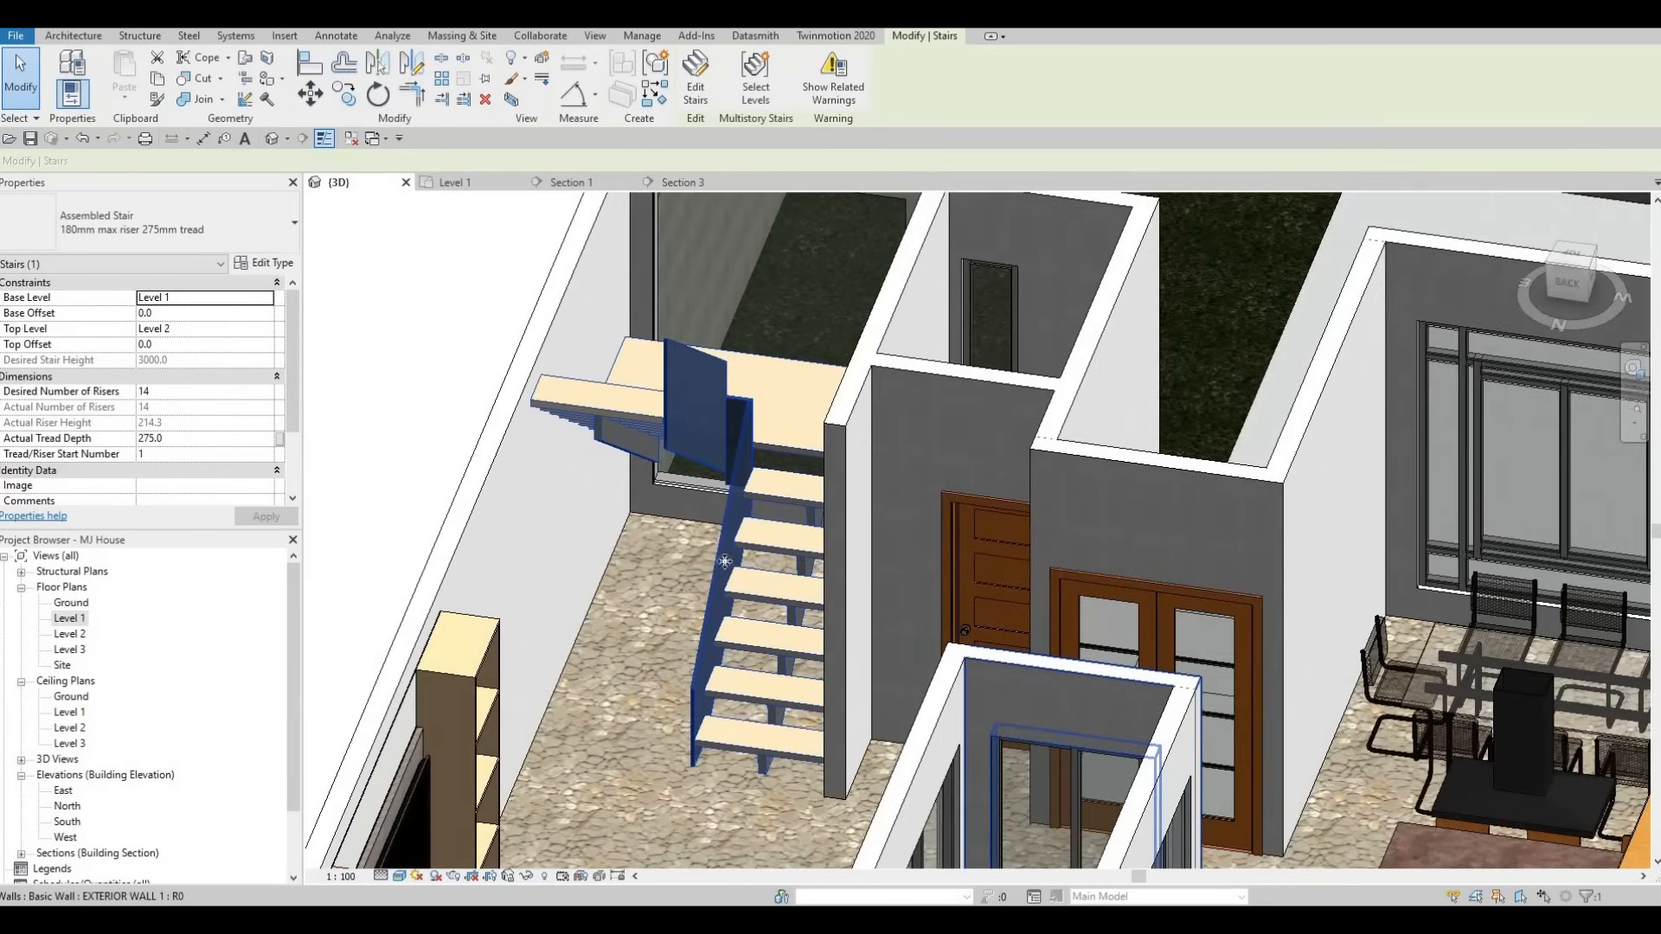
key("Escape")
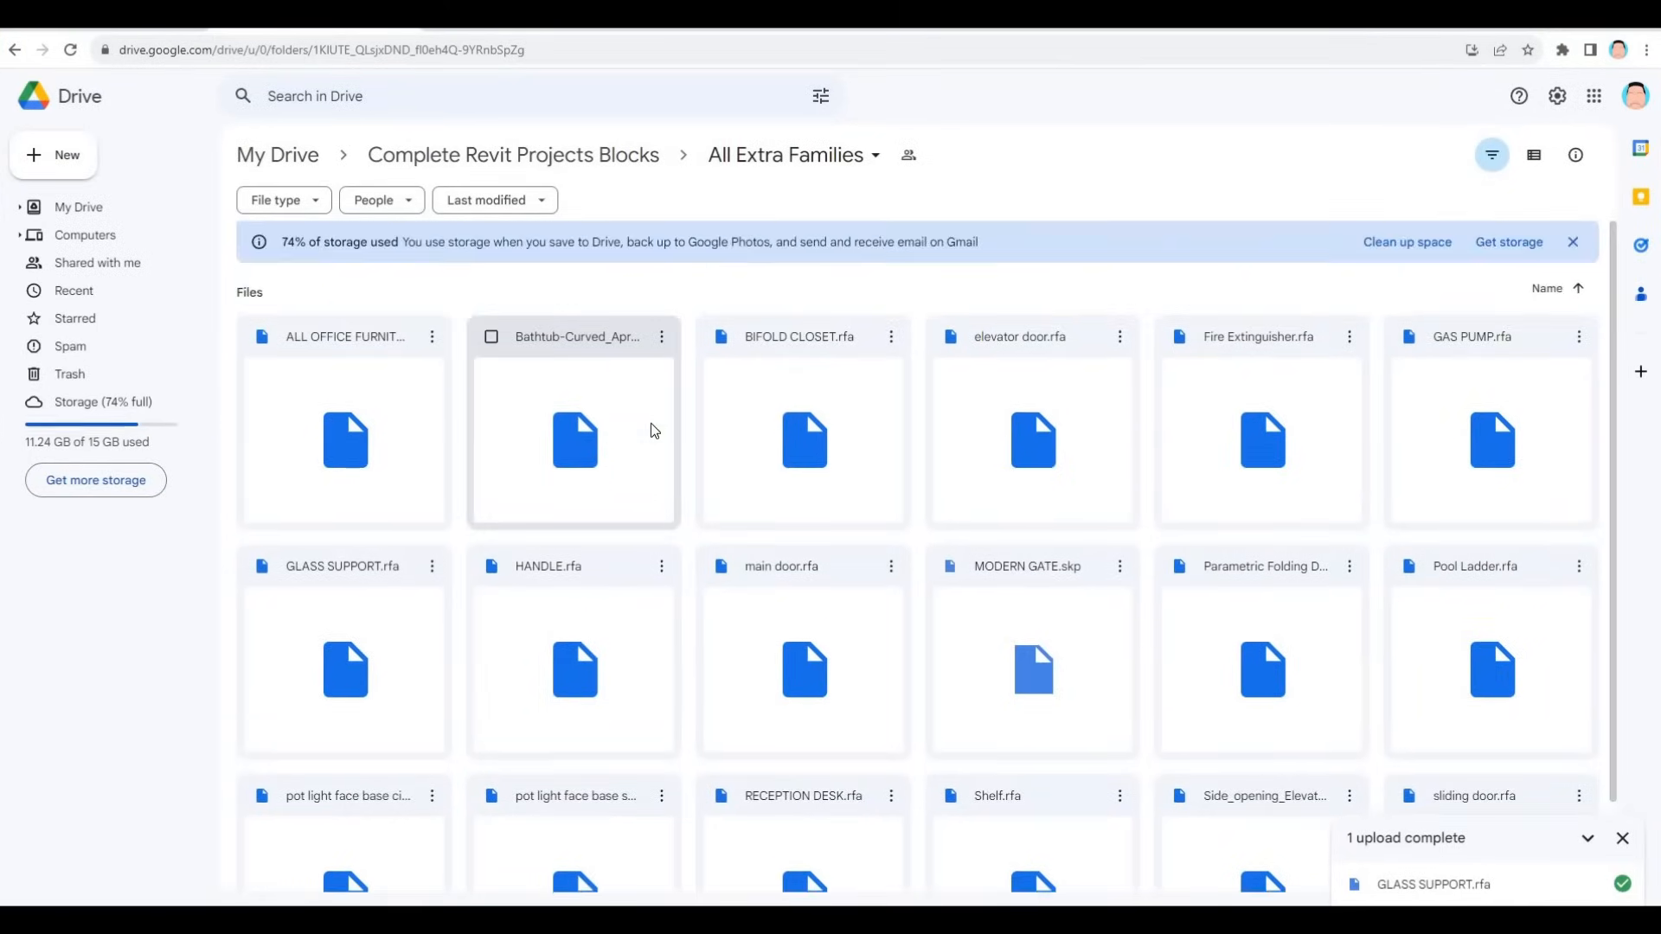
- Download GLASS SUPPORT.rfa from the All Extra Families Drive folder
scroll(1353, 630, "down", 1)
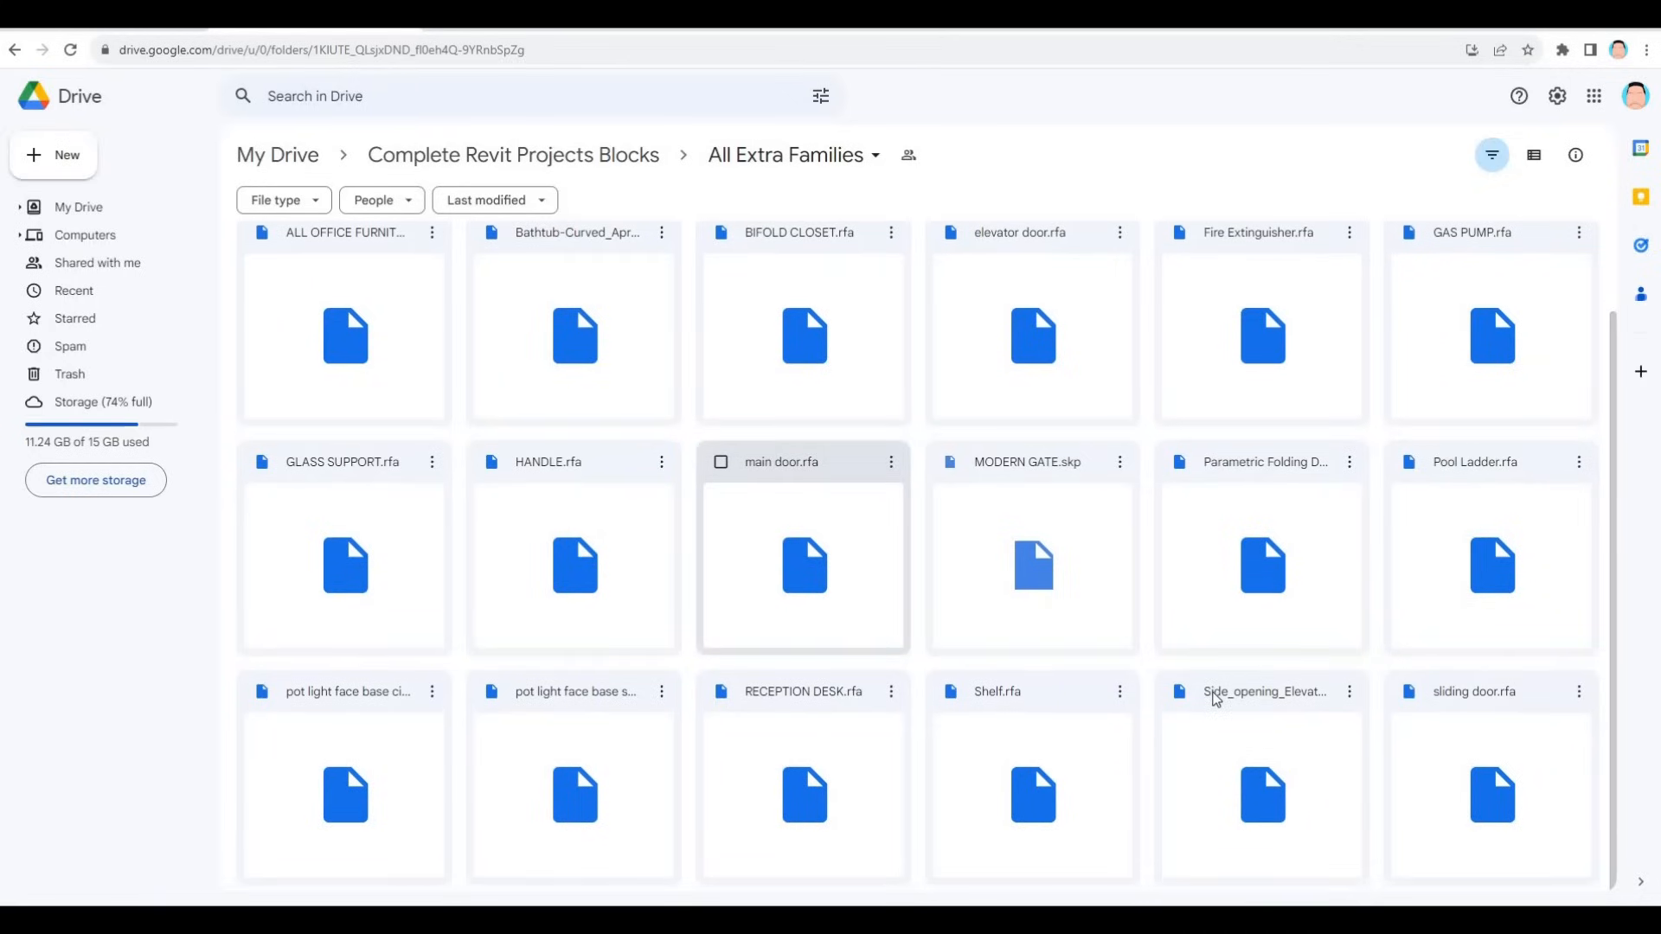
scroll(1454, 494, "up", 1)
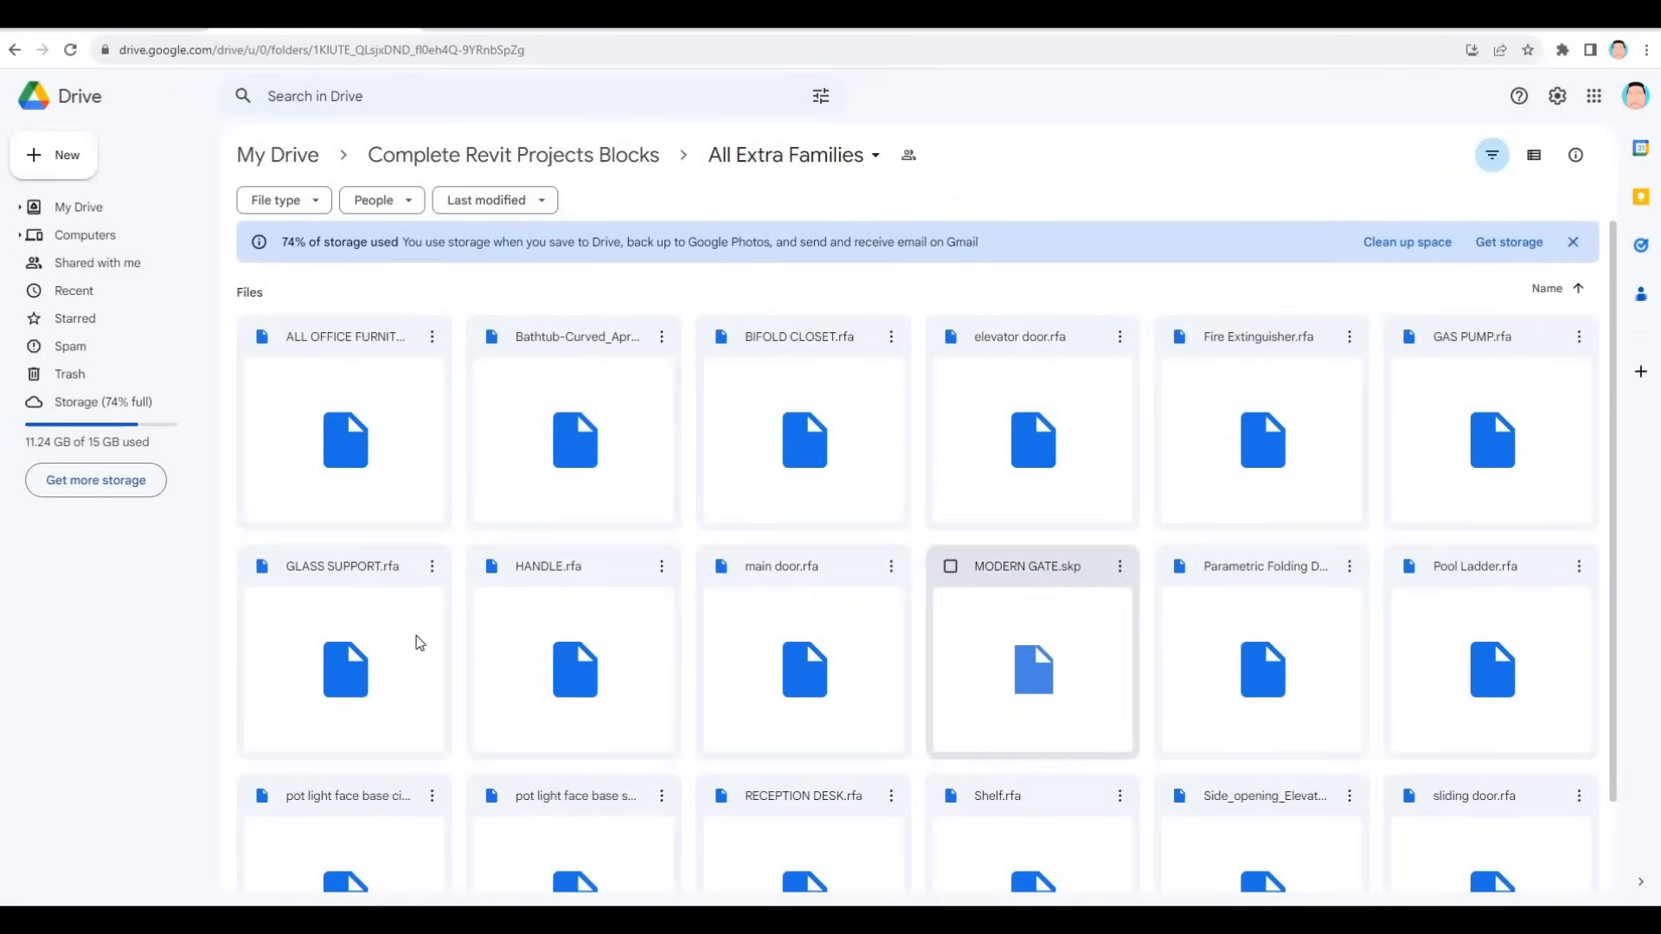
right_click(371, 613)
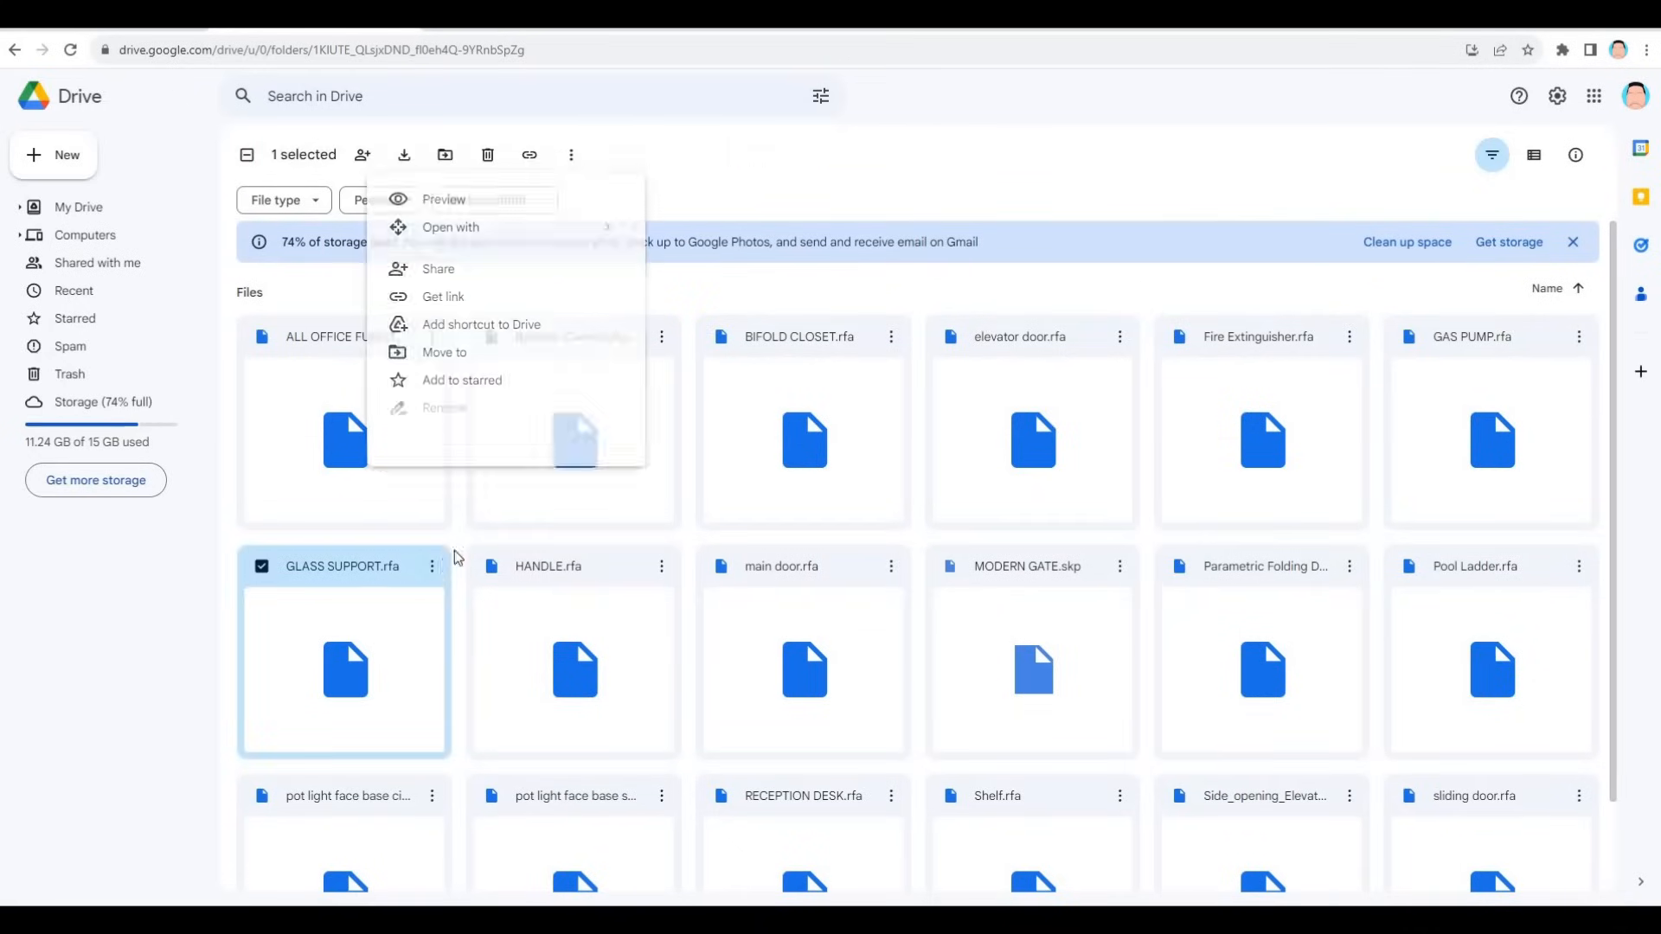
left_click(423, 534)
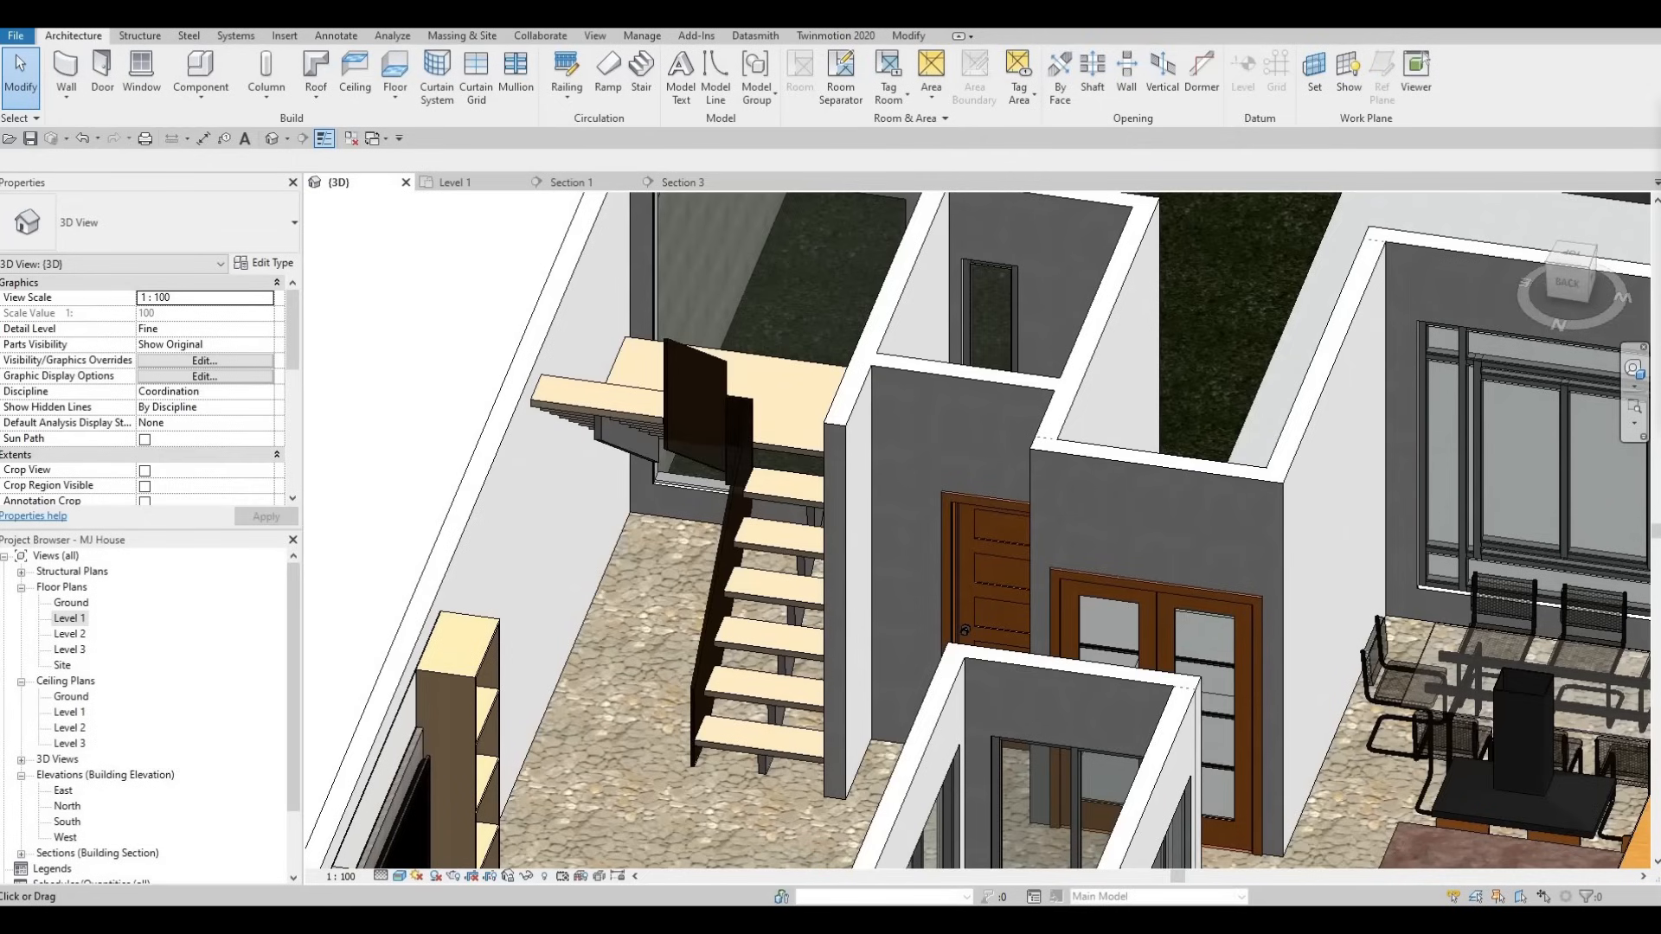
- Drag the downloaded GLASS SUPPORT family from Downloads into the Revit project
left_click_drag(1176, 239, 1233, 312)
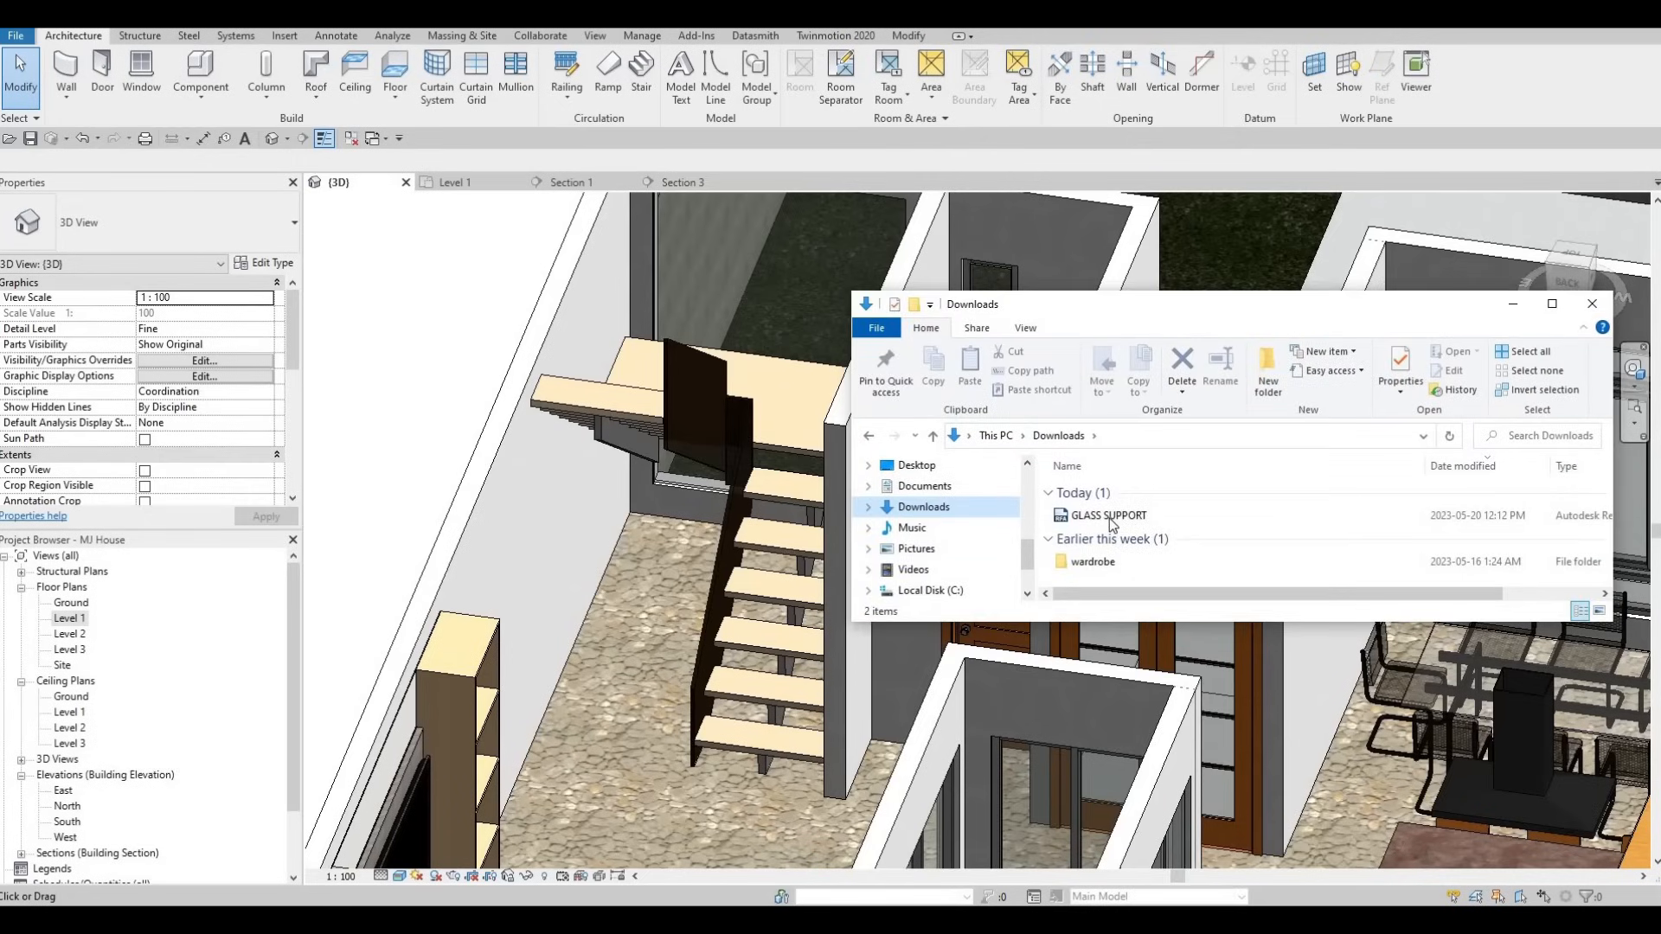
left_click(1127, 519)
left_click_drag(664, 472, 676, 445)
scroll(667, 434, "up", 3)
scroll(666, 434, "up", 5)
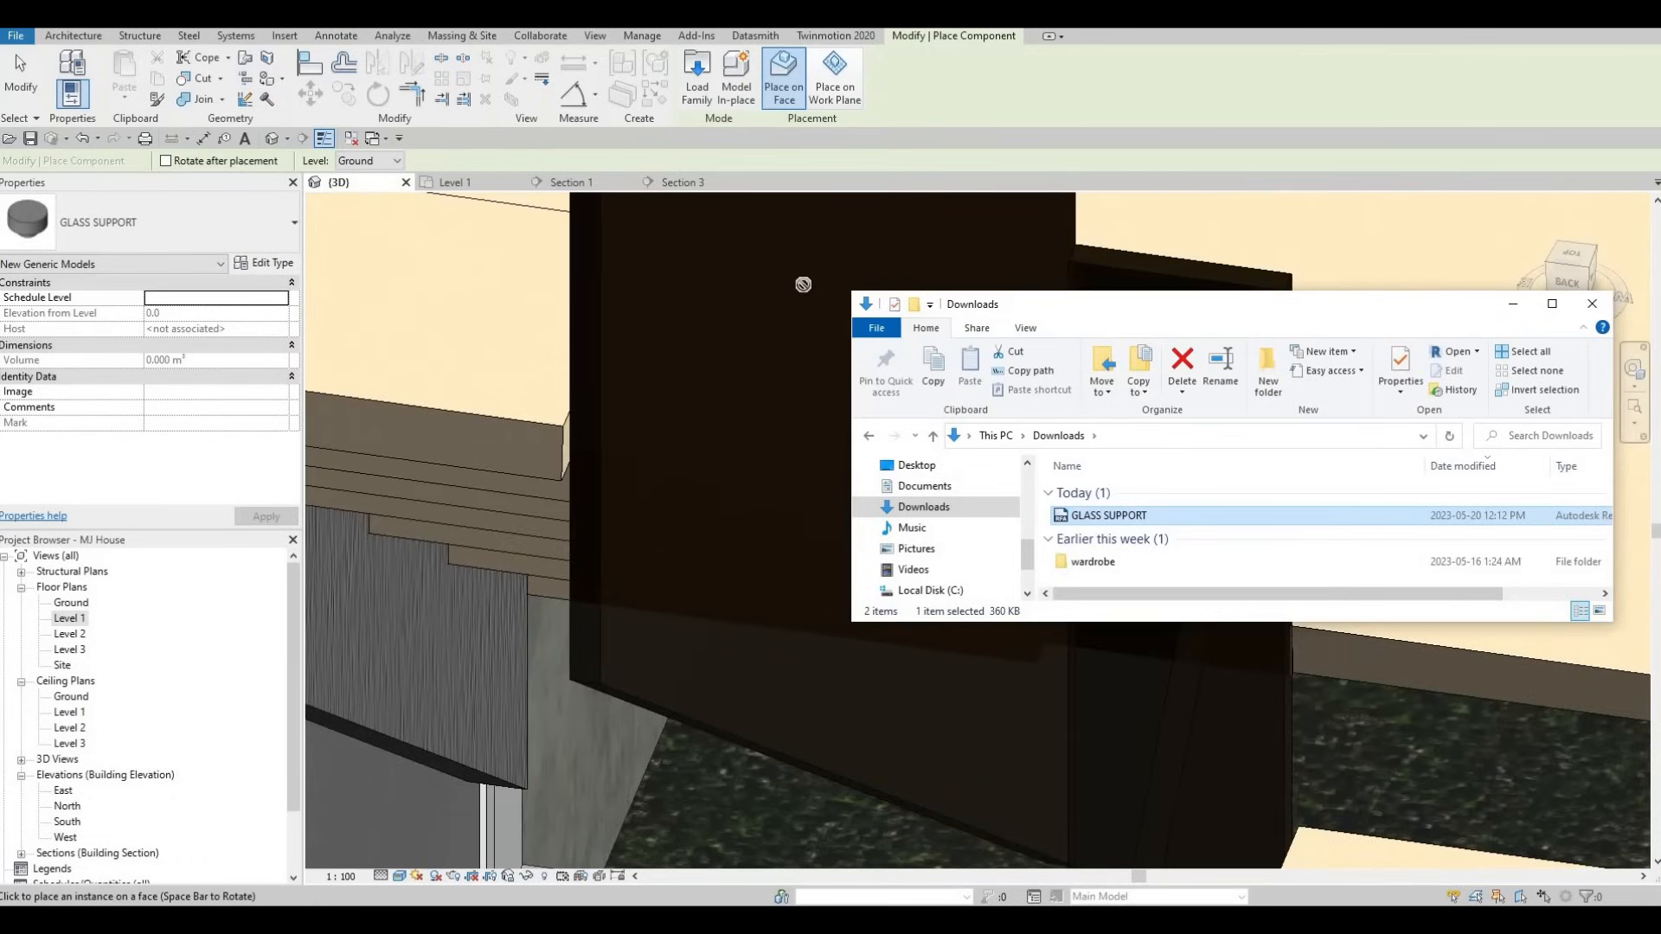
scroll(771, 381, "down", 3)
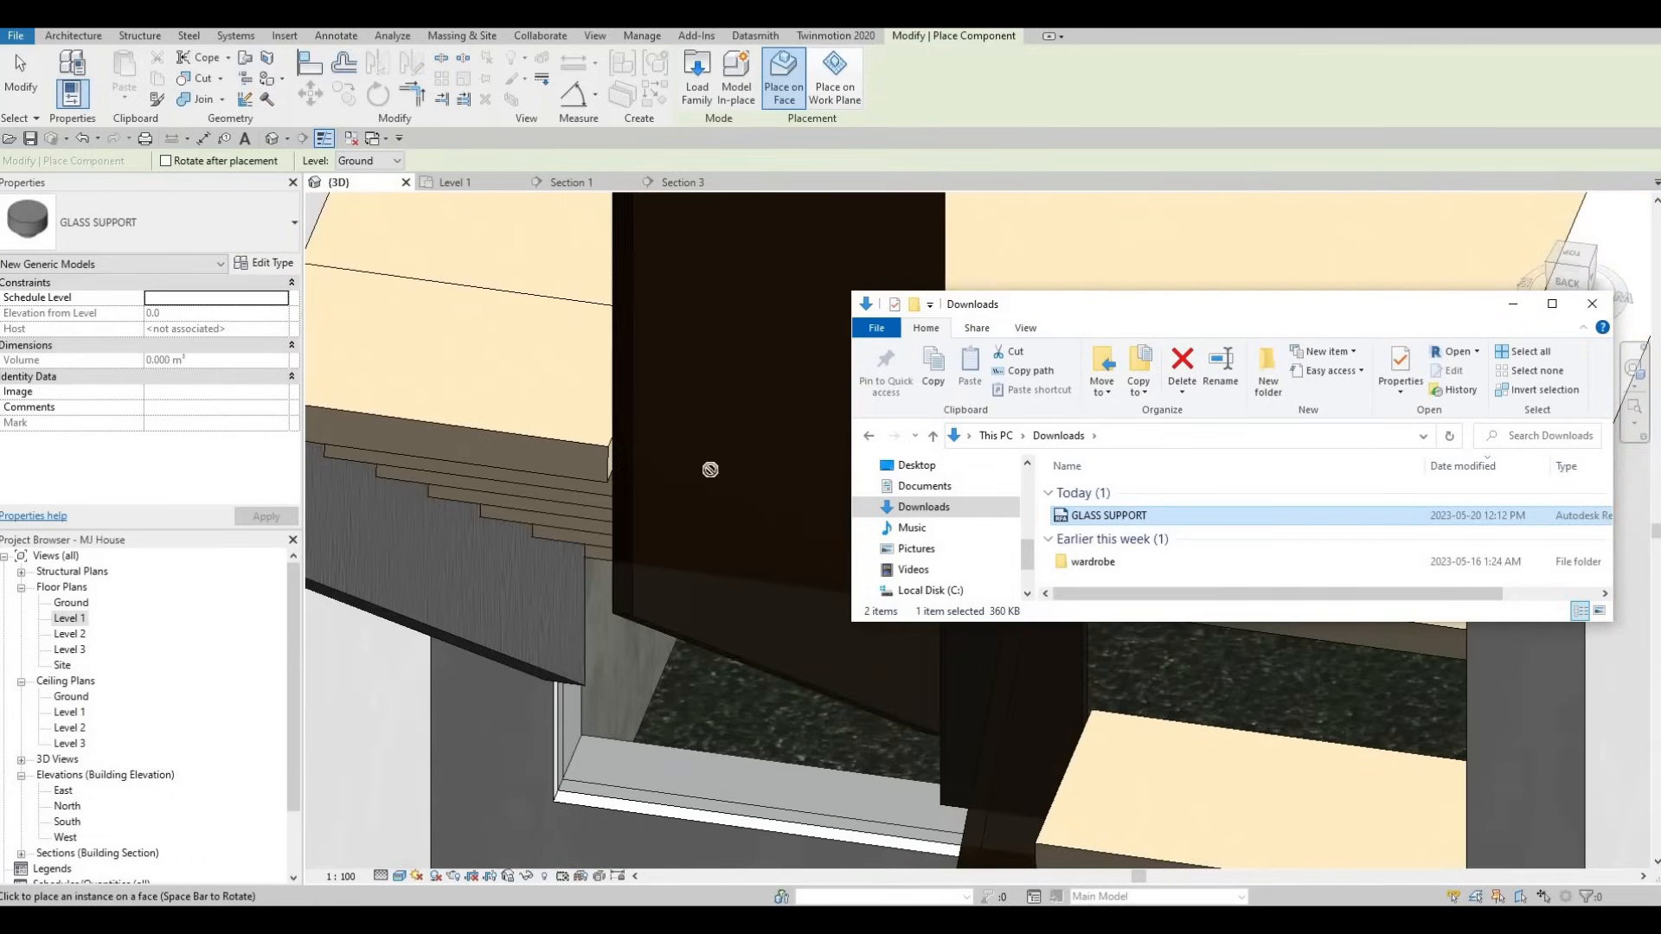
scroll(710, 469, "down", 2)
- Orbit around the stair and glass panel, then cancel glass support placement
middle_click_drag(710, 470, 778, 508)
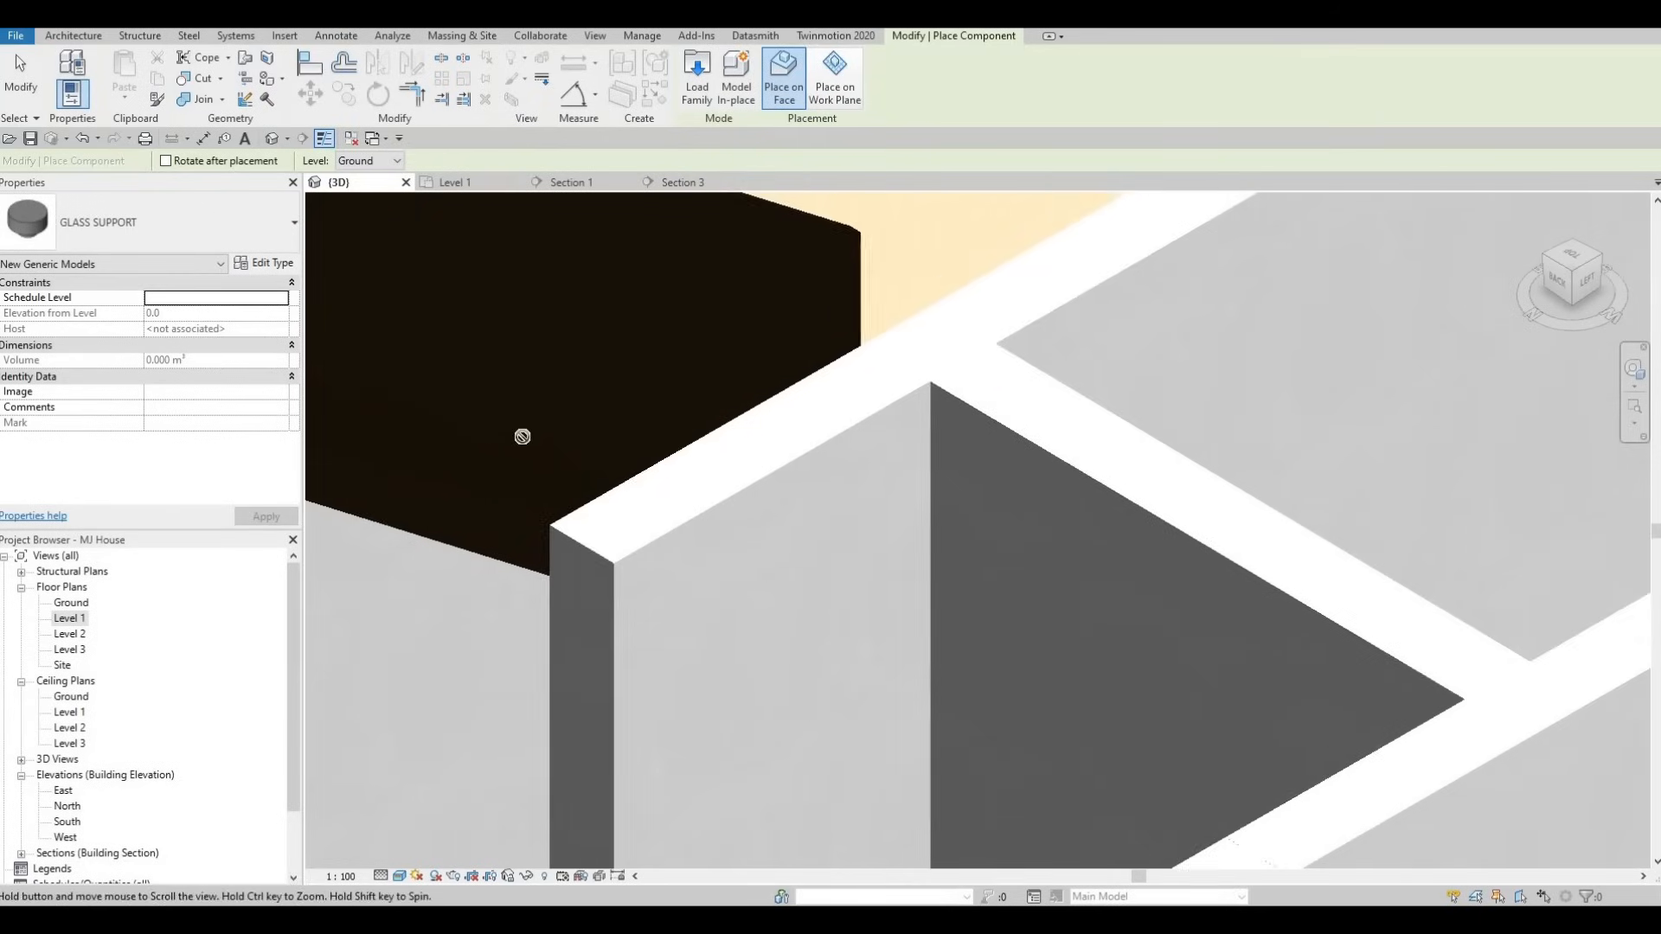
scroll(530, 439, "down", 1)
middle_click_drag(558, 448, 860, 548)
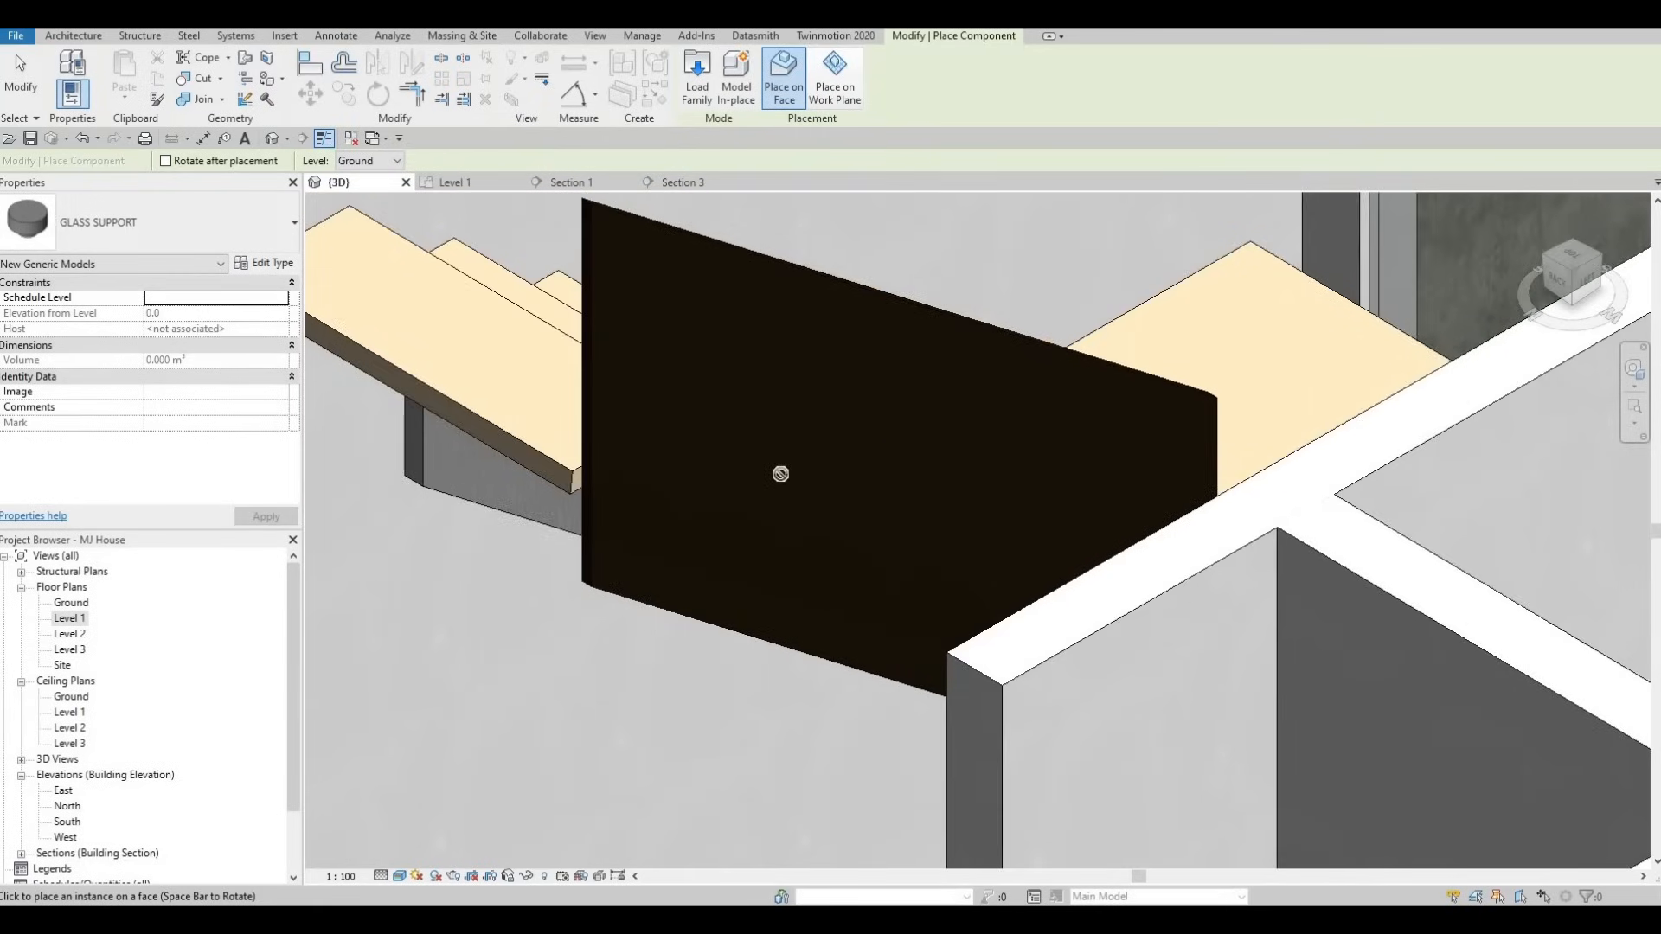
middle_click_drag(1106, 550, 1228, 582, "shift")
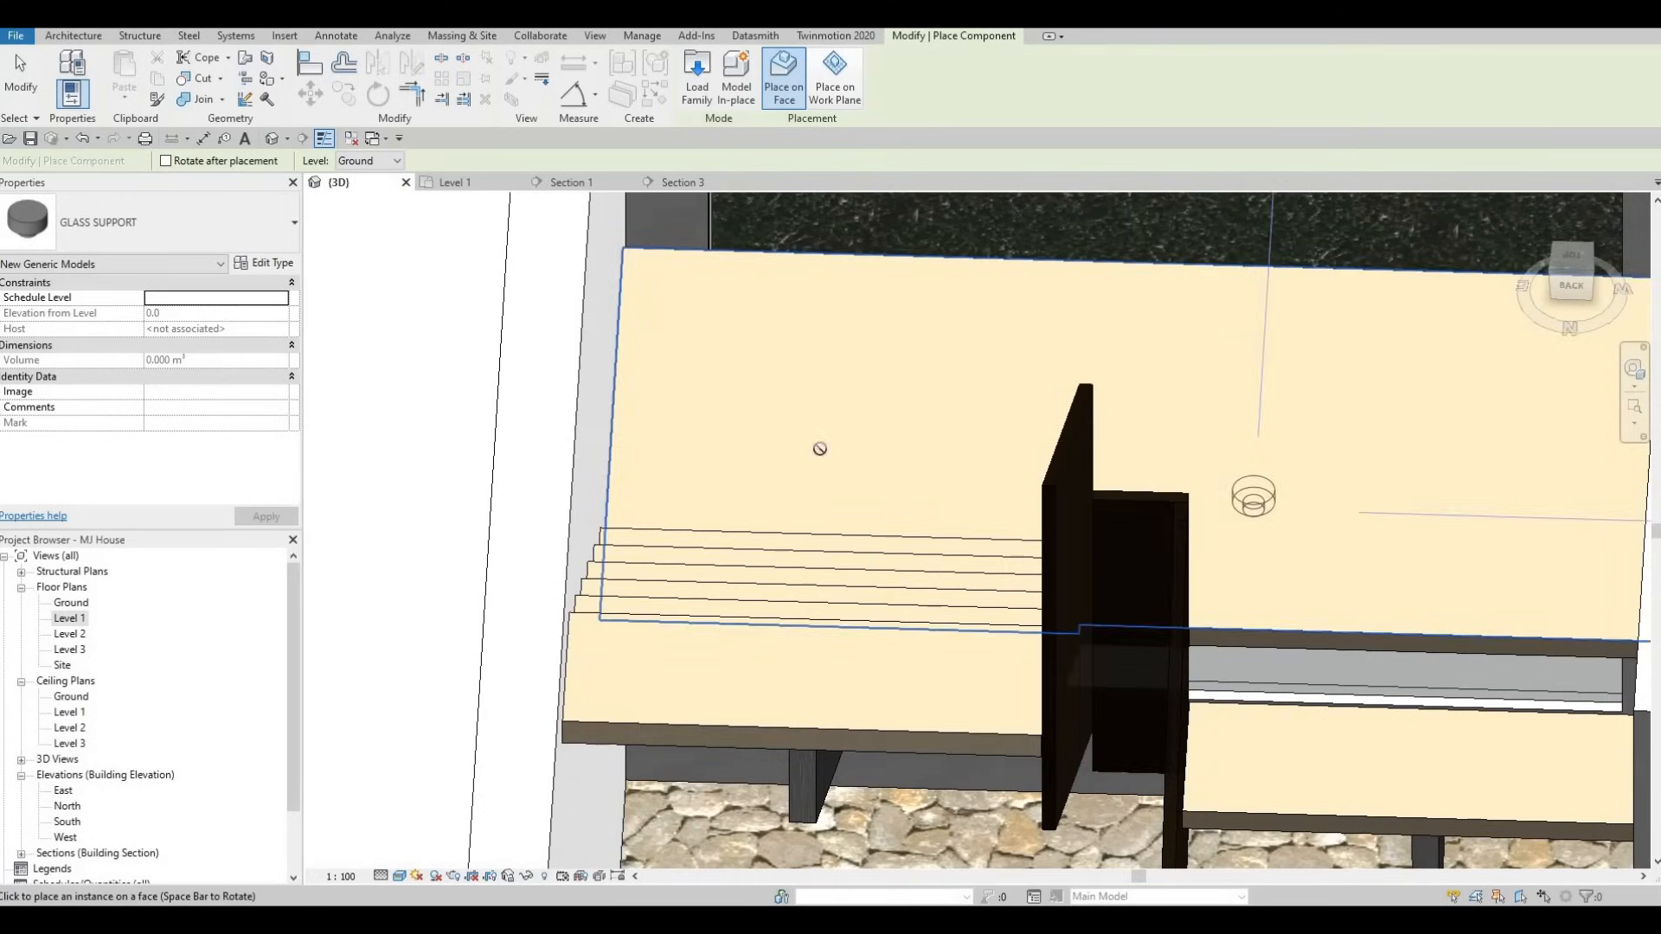
middle_click_drag(820, 449, 484, 373, "shift")
middle_click_drag(615, 284, 563, 453, "shift")
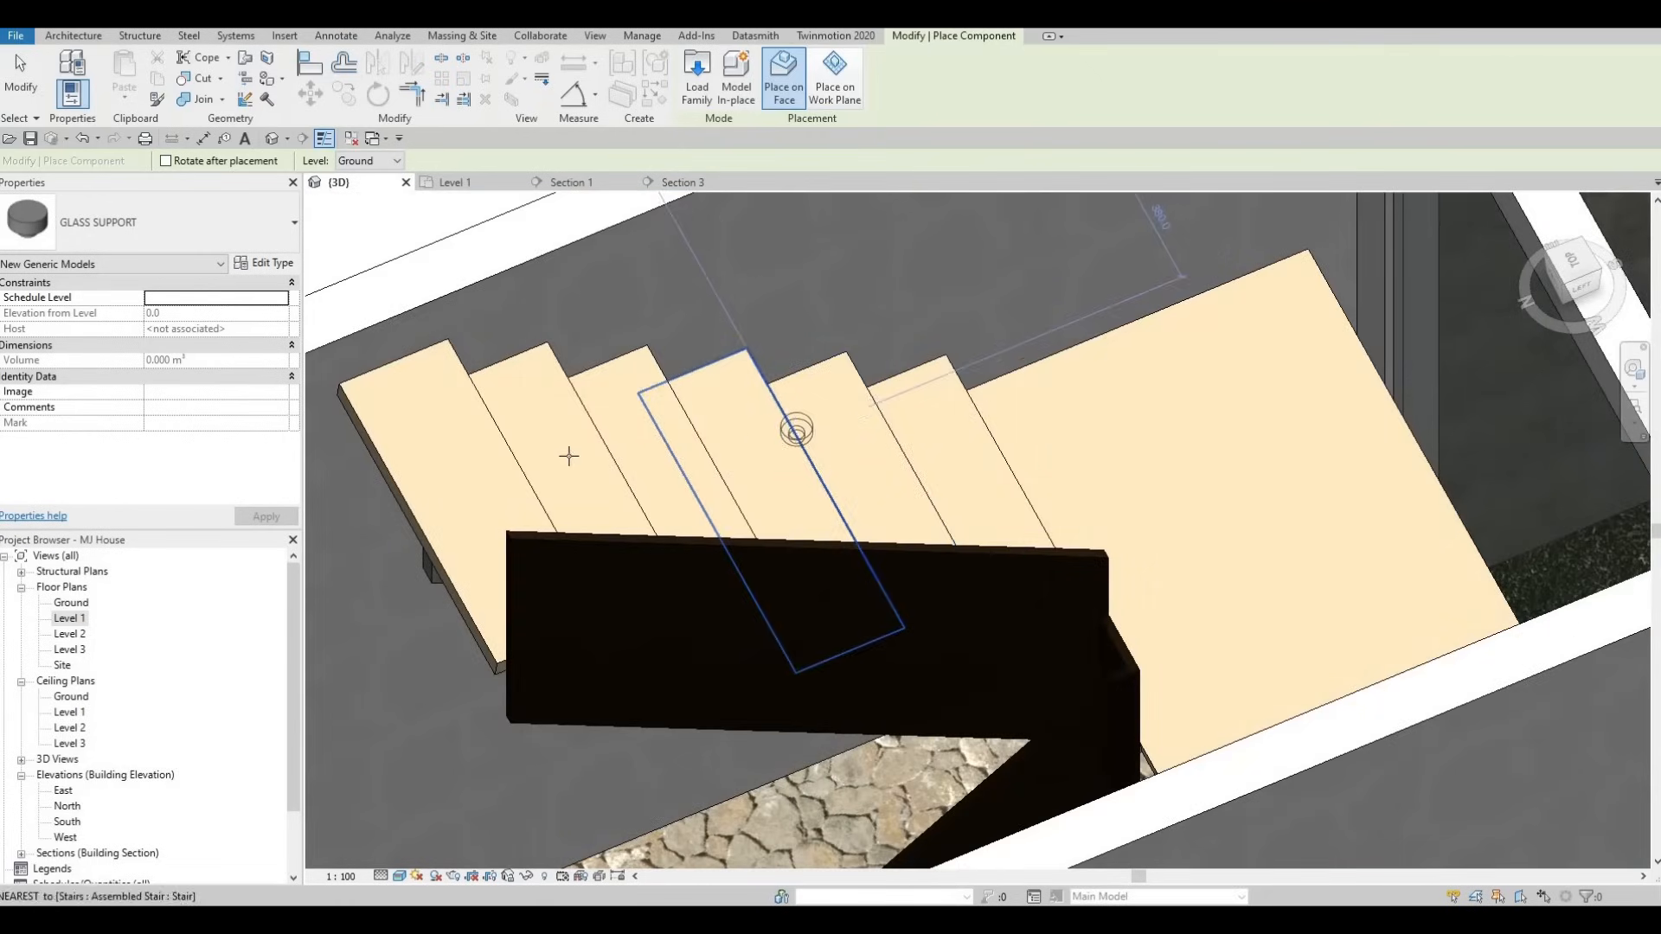
middle_click_drag(660, 471, 1194, 475, "shift")
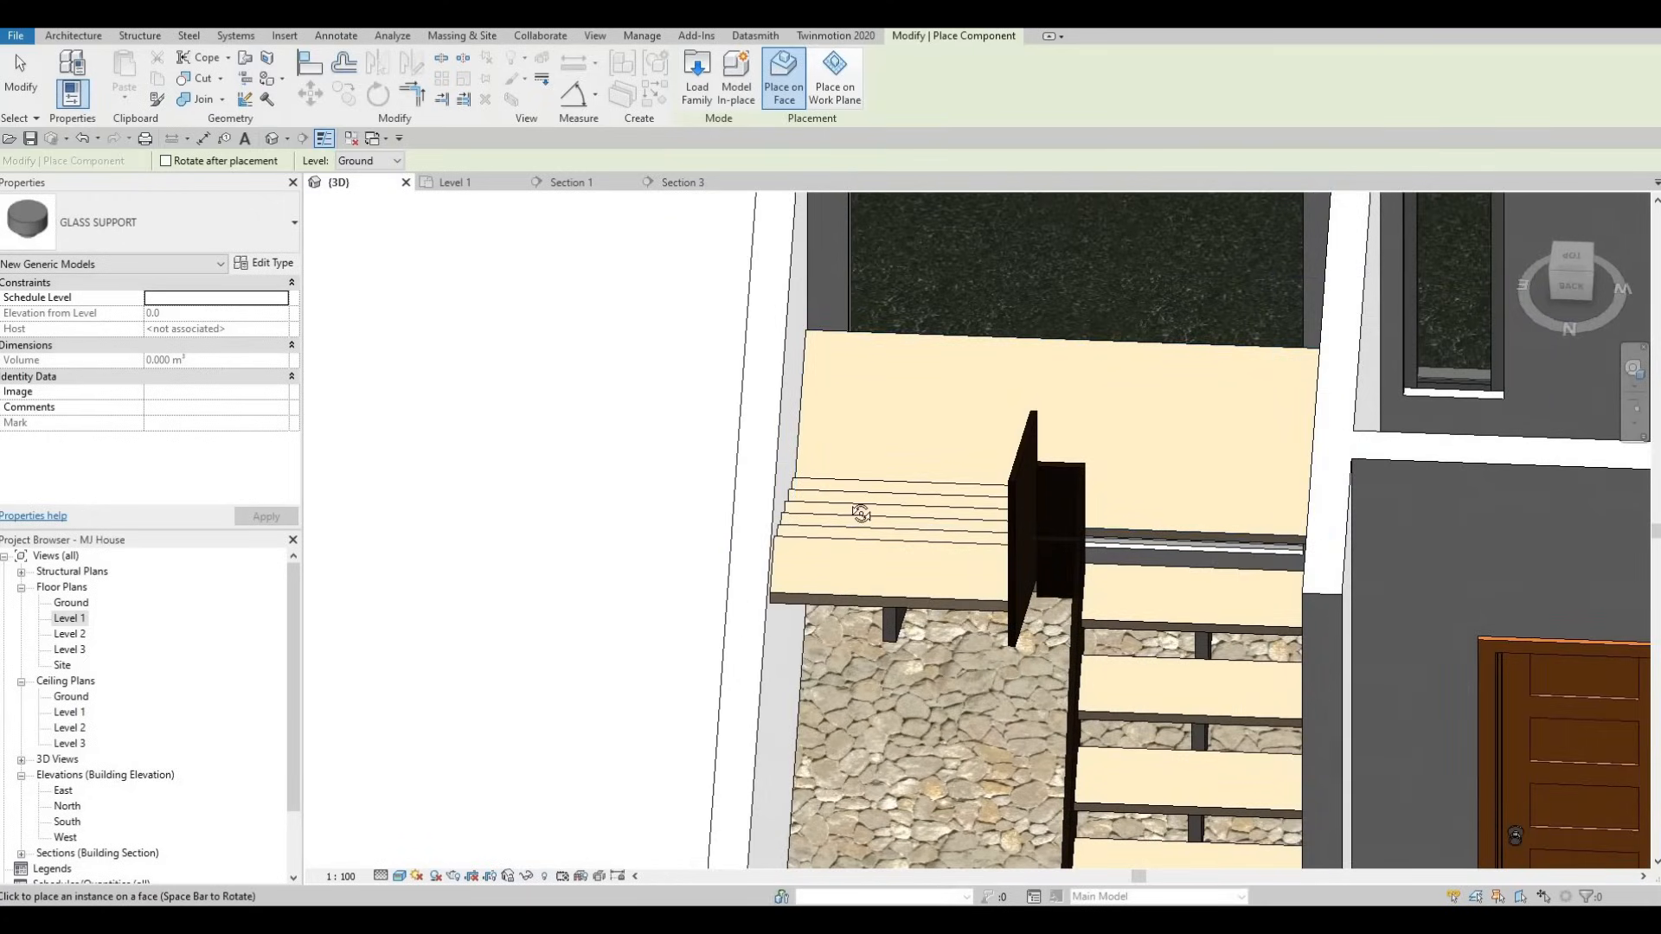
middle_click_drag(861, 513, 852, 470, "shift")
left_click(1030, 524)
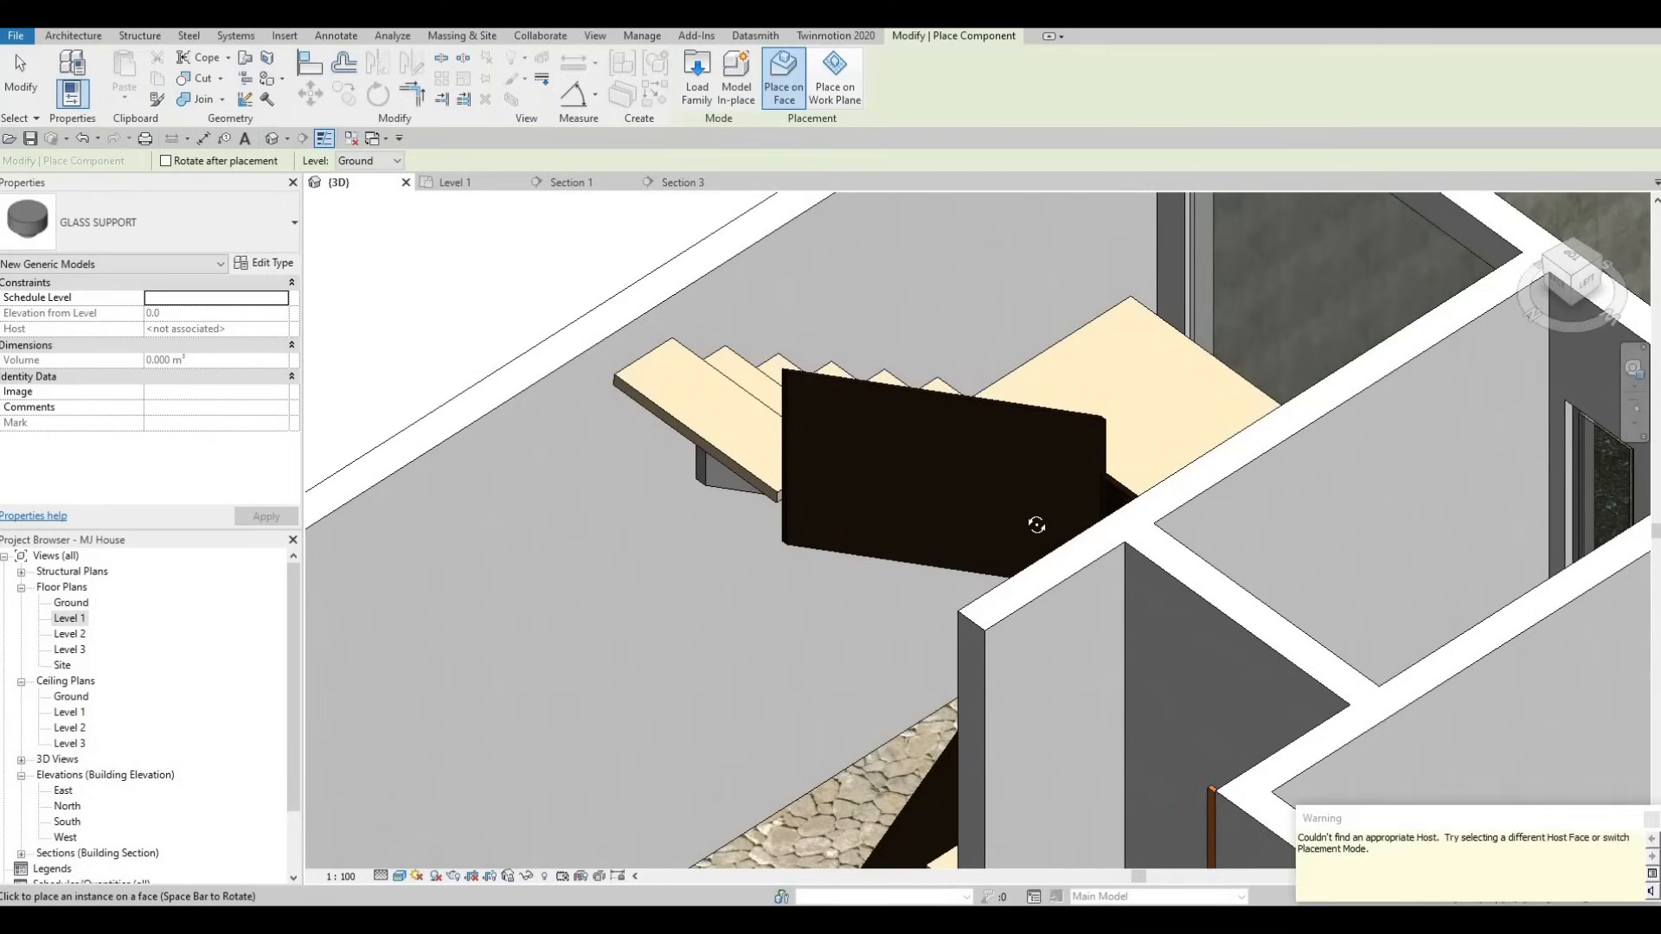
middle_click_drag(1062, 519, 1204, 545, "shift")
middle_click_drag(1203, 389, 1178, 567, "shift")
middle_click_drag(1116, 479, 1031, 493, "shift")
key("Escape")
middle_click_drag(1056, 426, 1081, 528, "shift")
key("Escape")
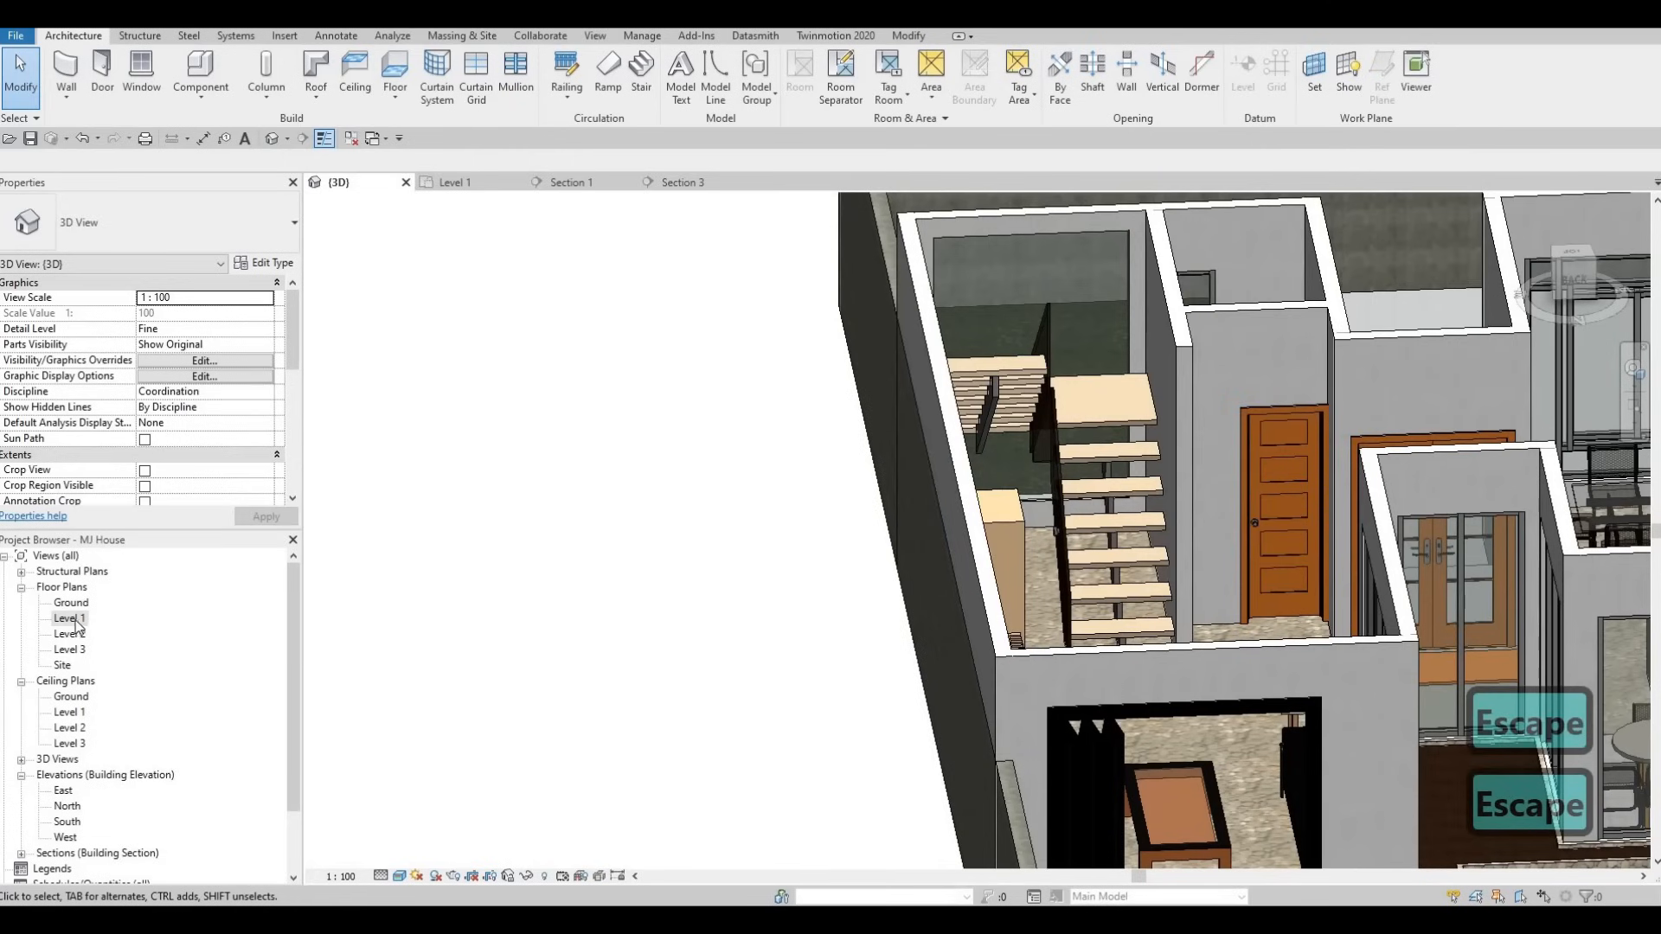
- On the Level 1 plan, move the Section 1 line from the kitchen onto the stair
middle_click_drag(878, 571, 723, 445, "shift")
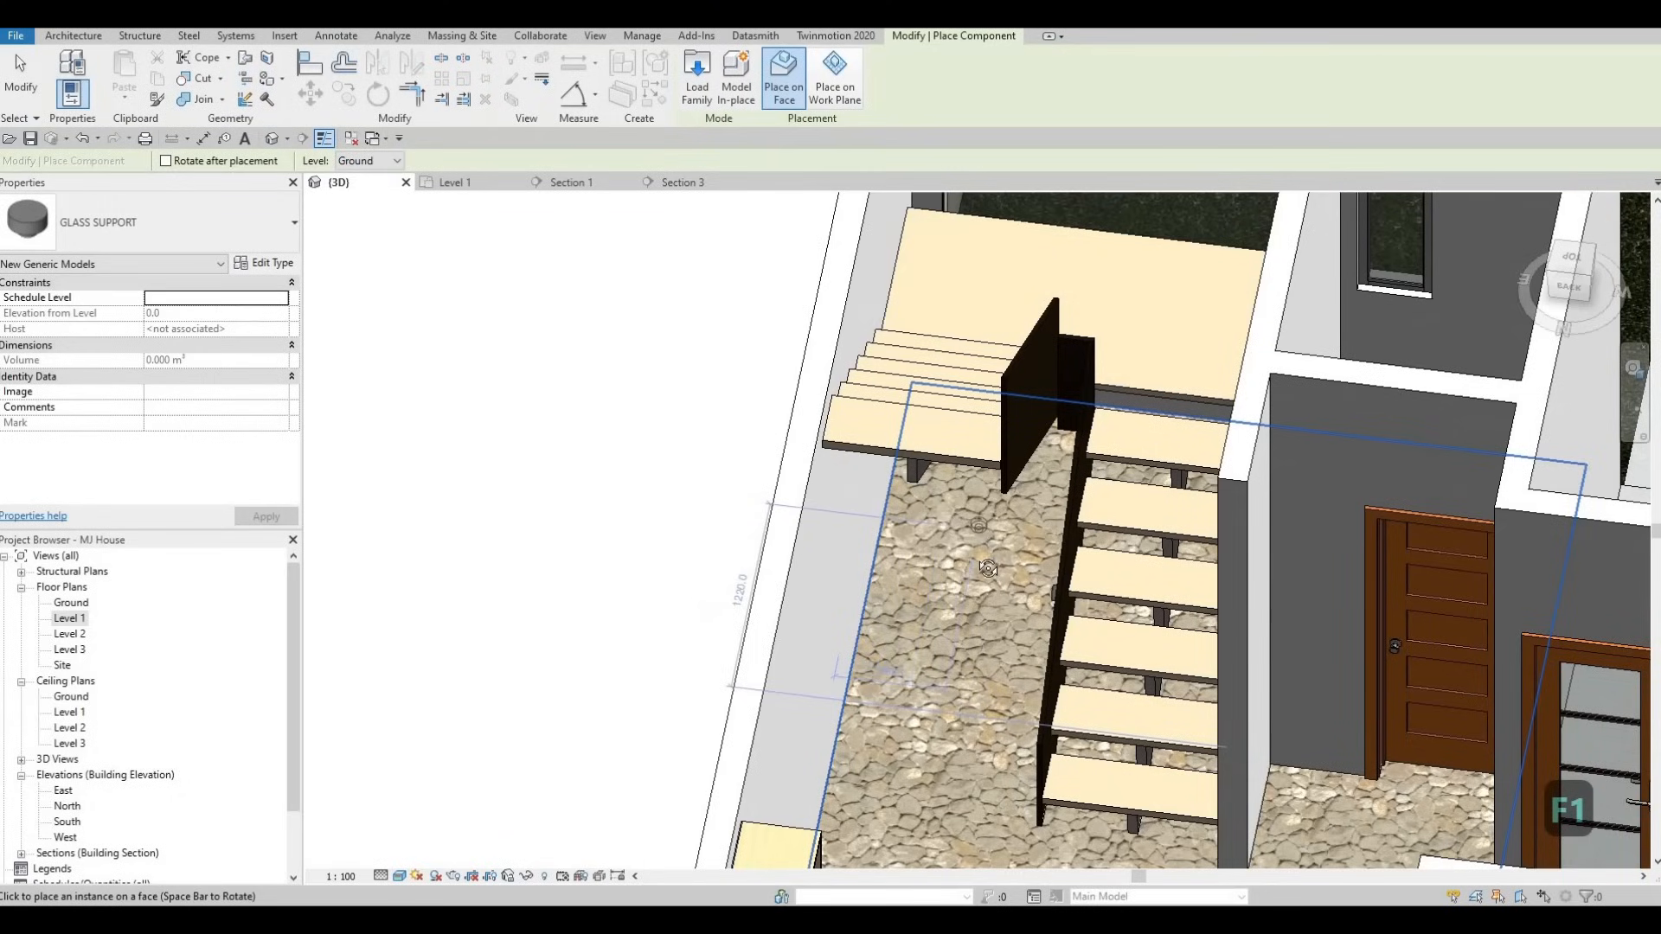
key("Escape")
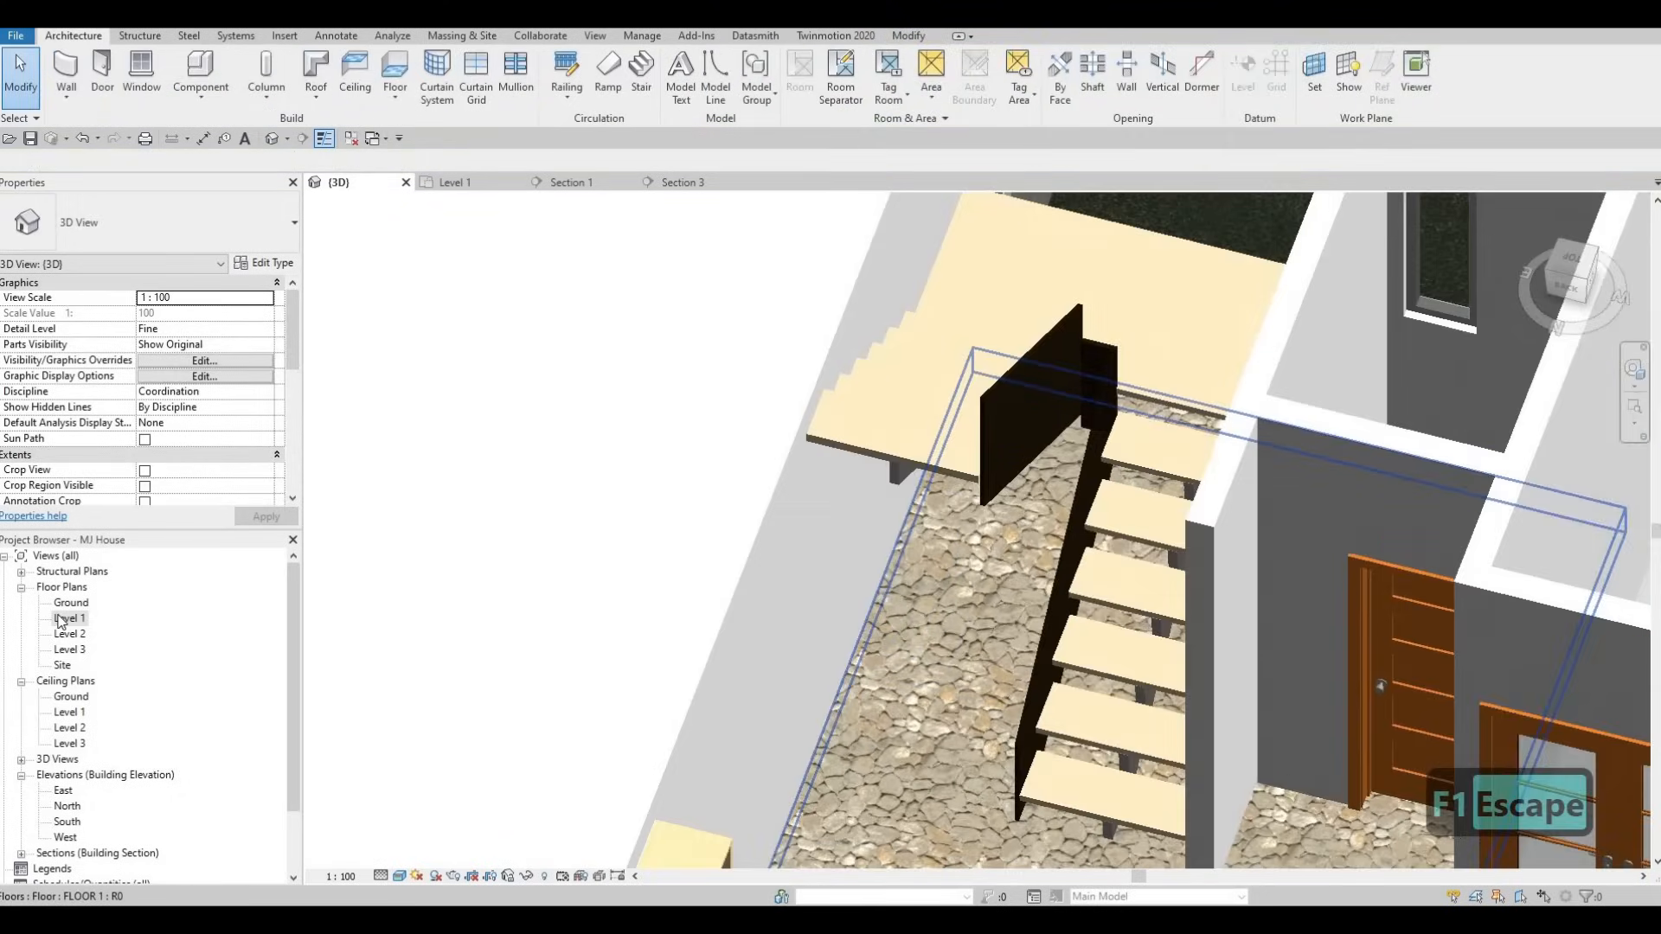
scroll(701, 545, "down", 5)
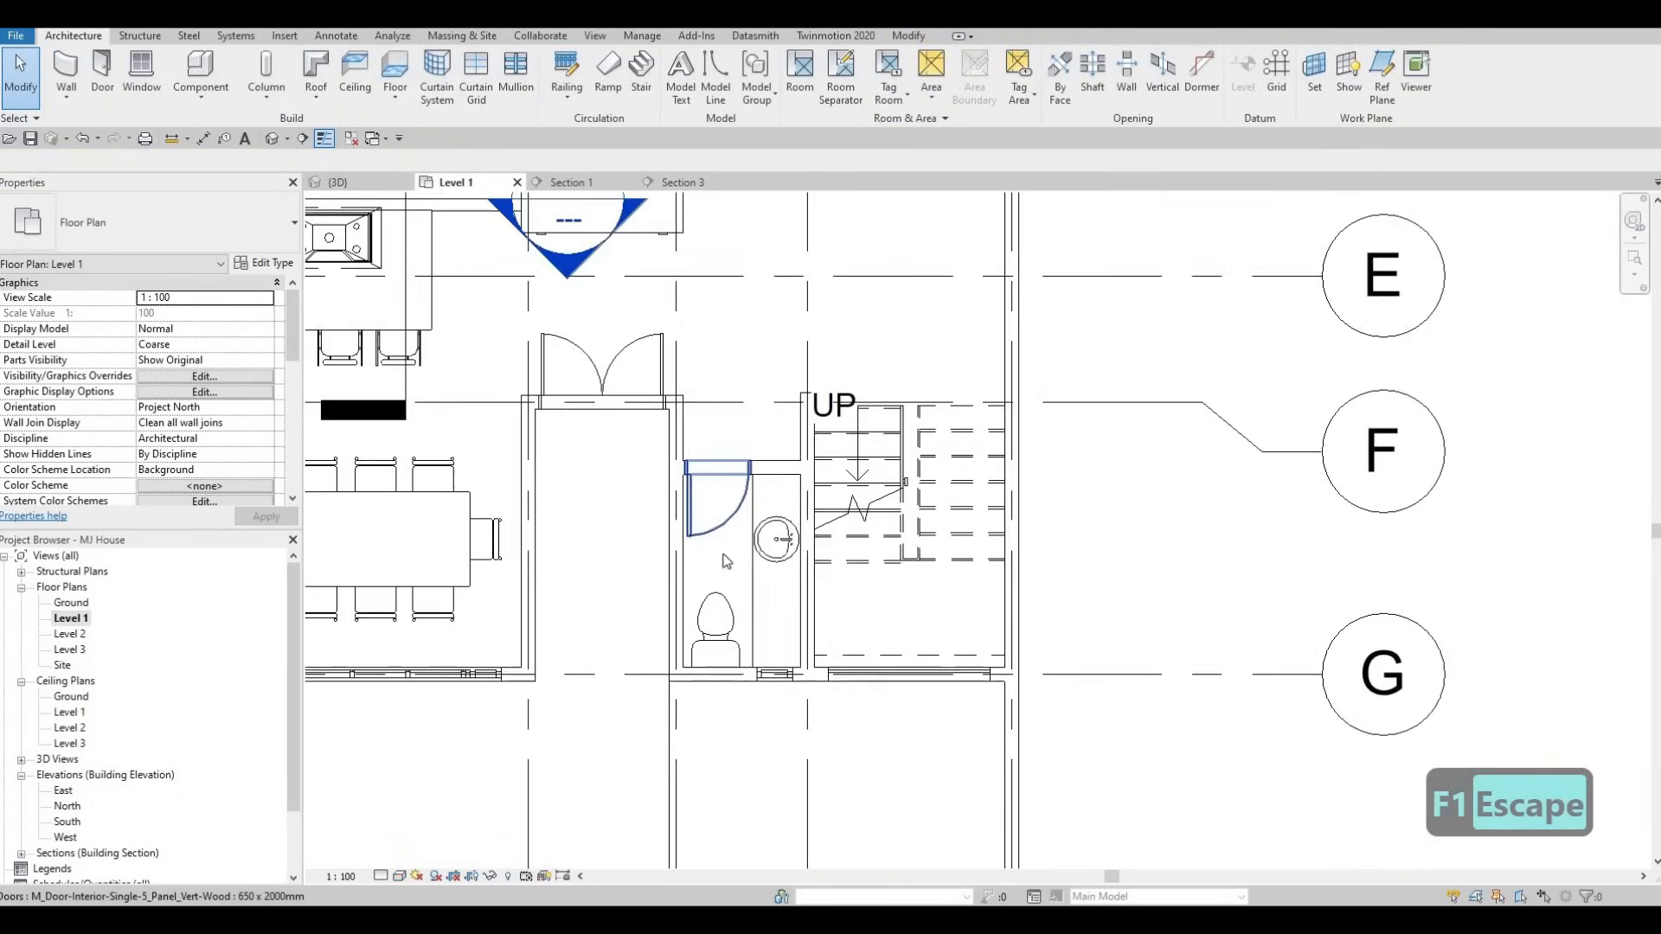
middle_click_drag(701, 544, 813, 563)
scroll(732, 561, "down", 3)
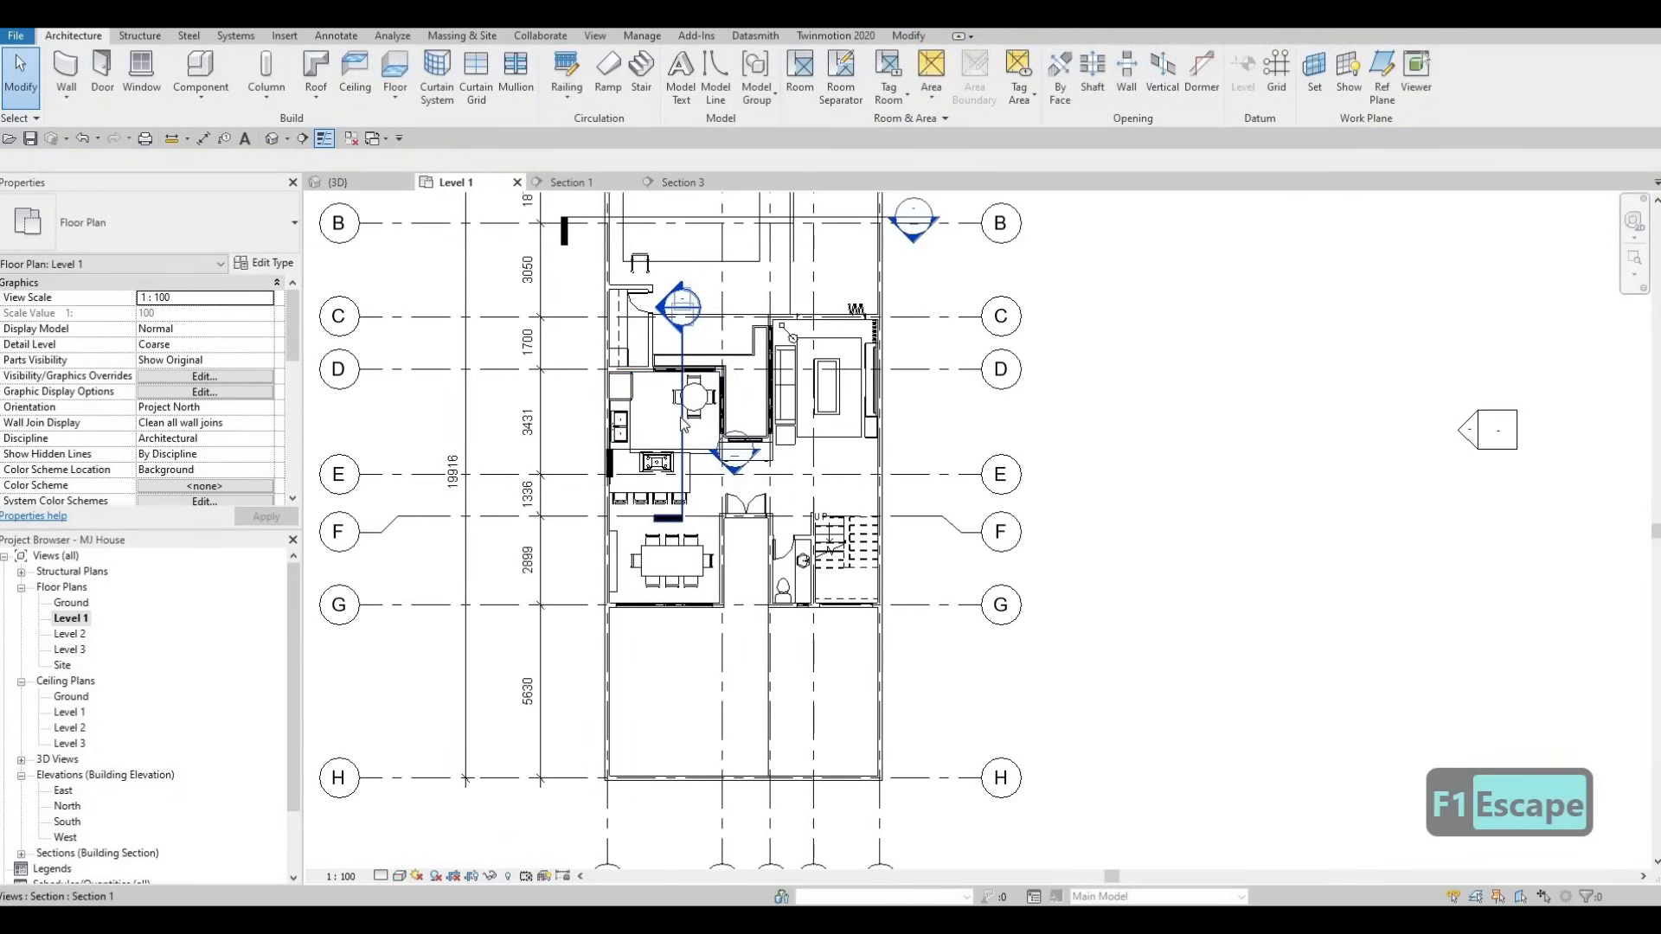
left_click(684, 423)
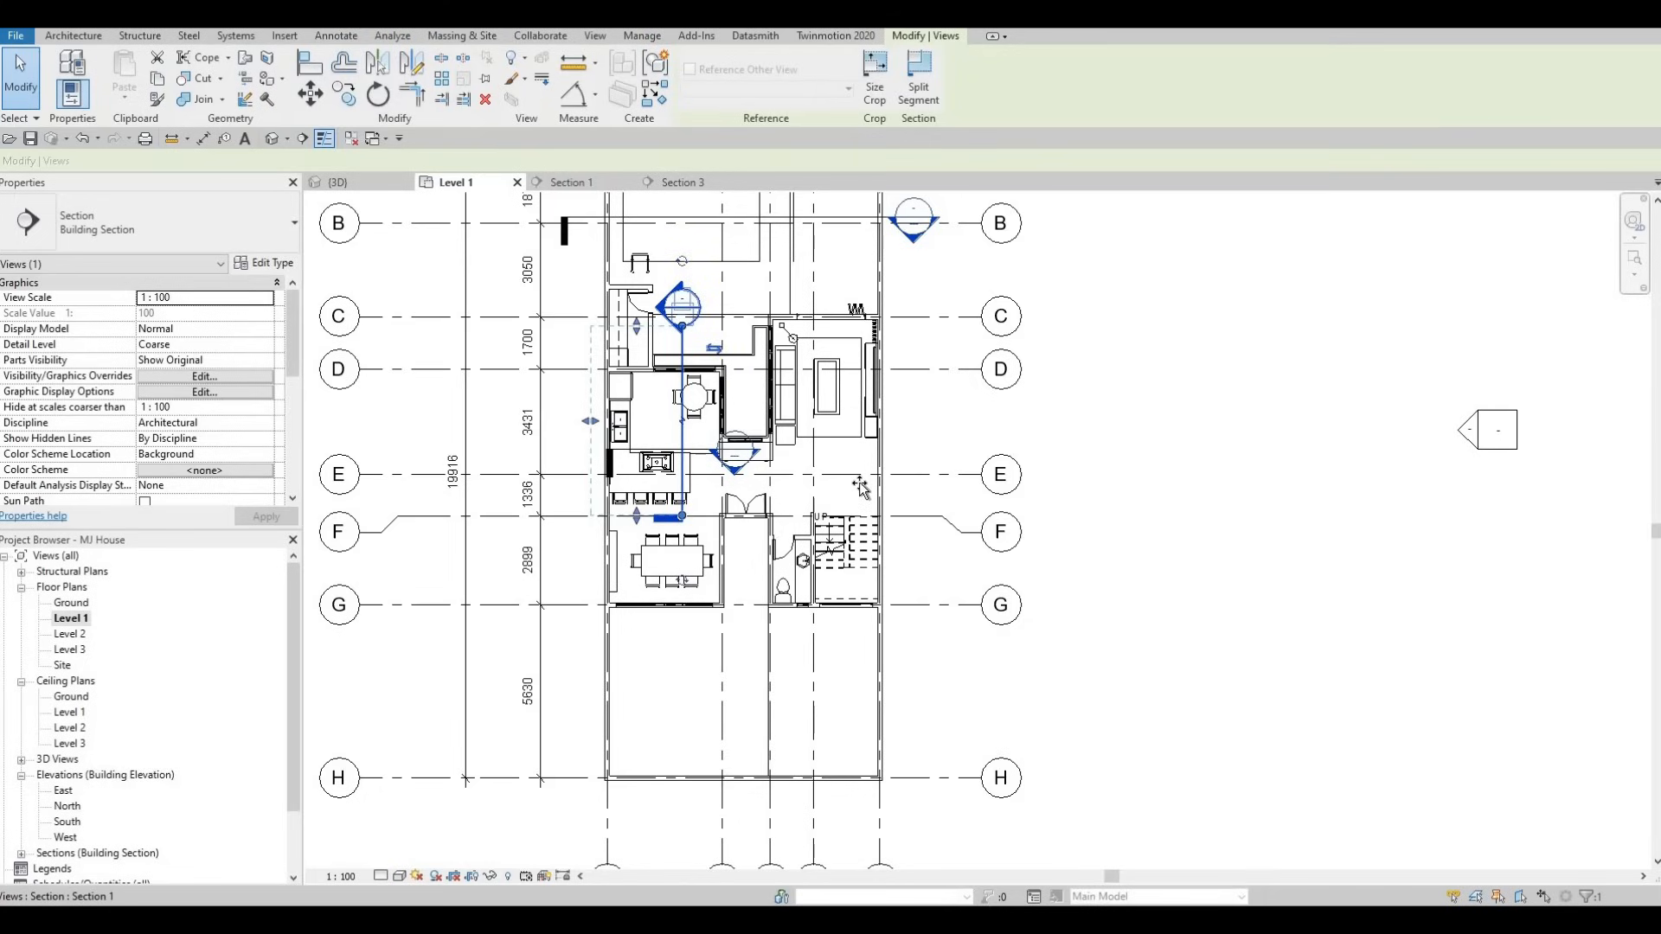
left_click_drag(859, 483, 856, 488)
key("Escape")
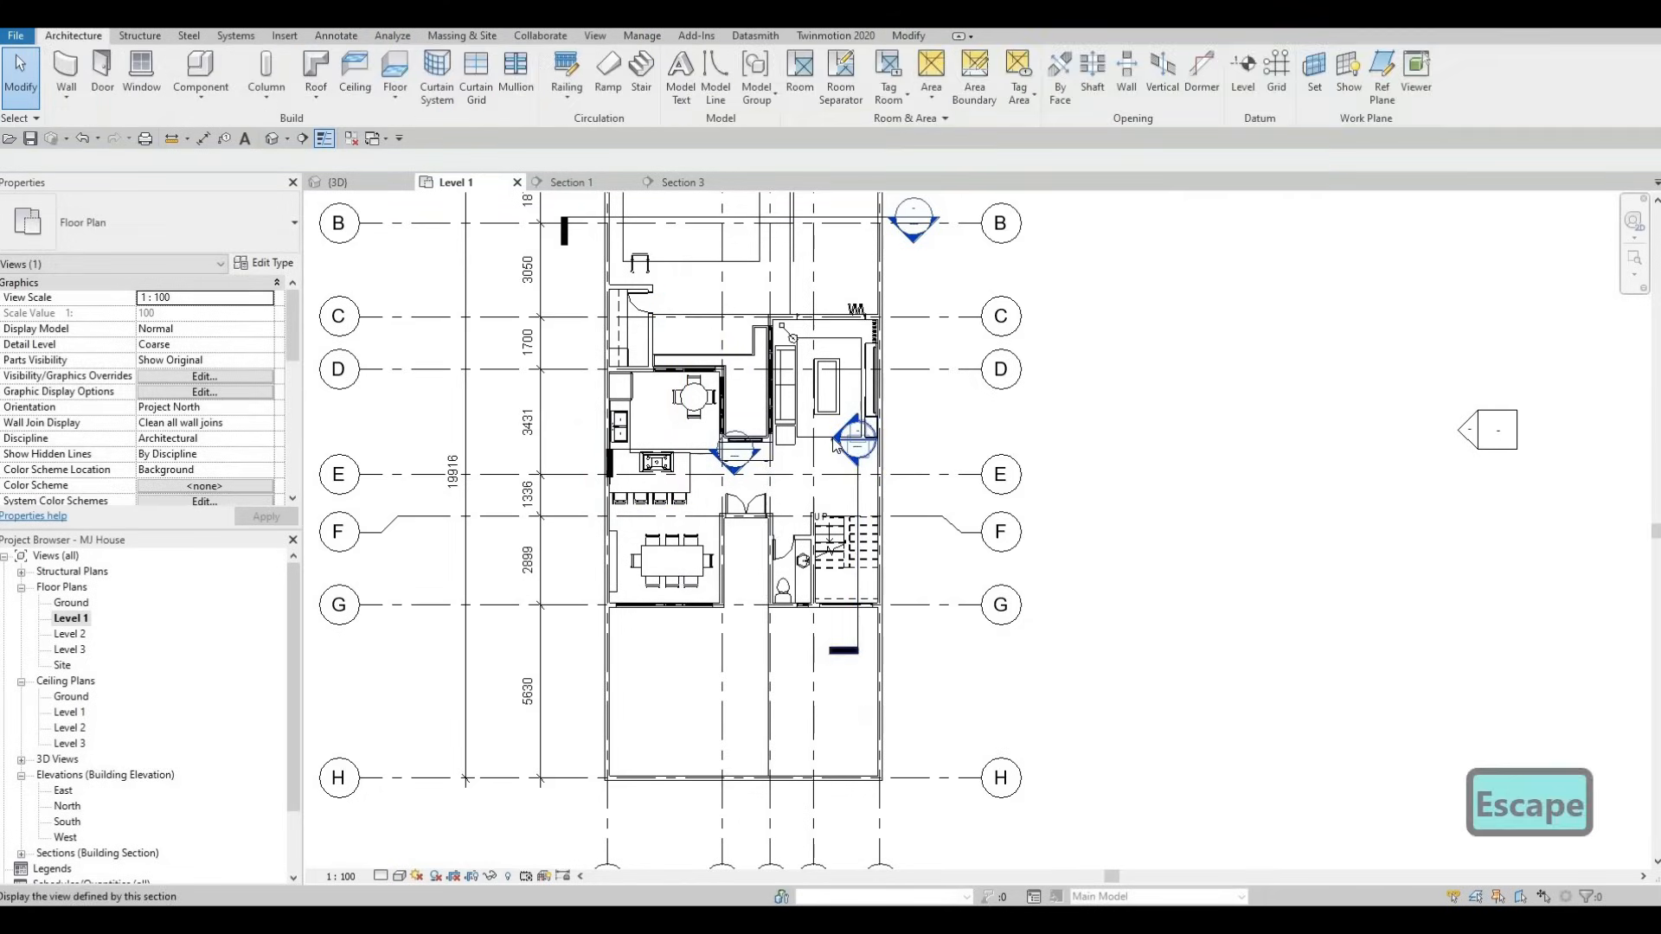
scroll(835, 443, "up", 1)
key("Escape")
- Open the Section 1 view and display it as wireframe
double_click(834, 488)
scroll(805, 501, "up", 5)
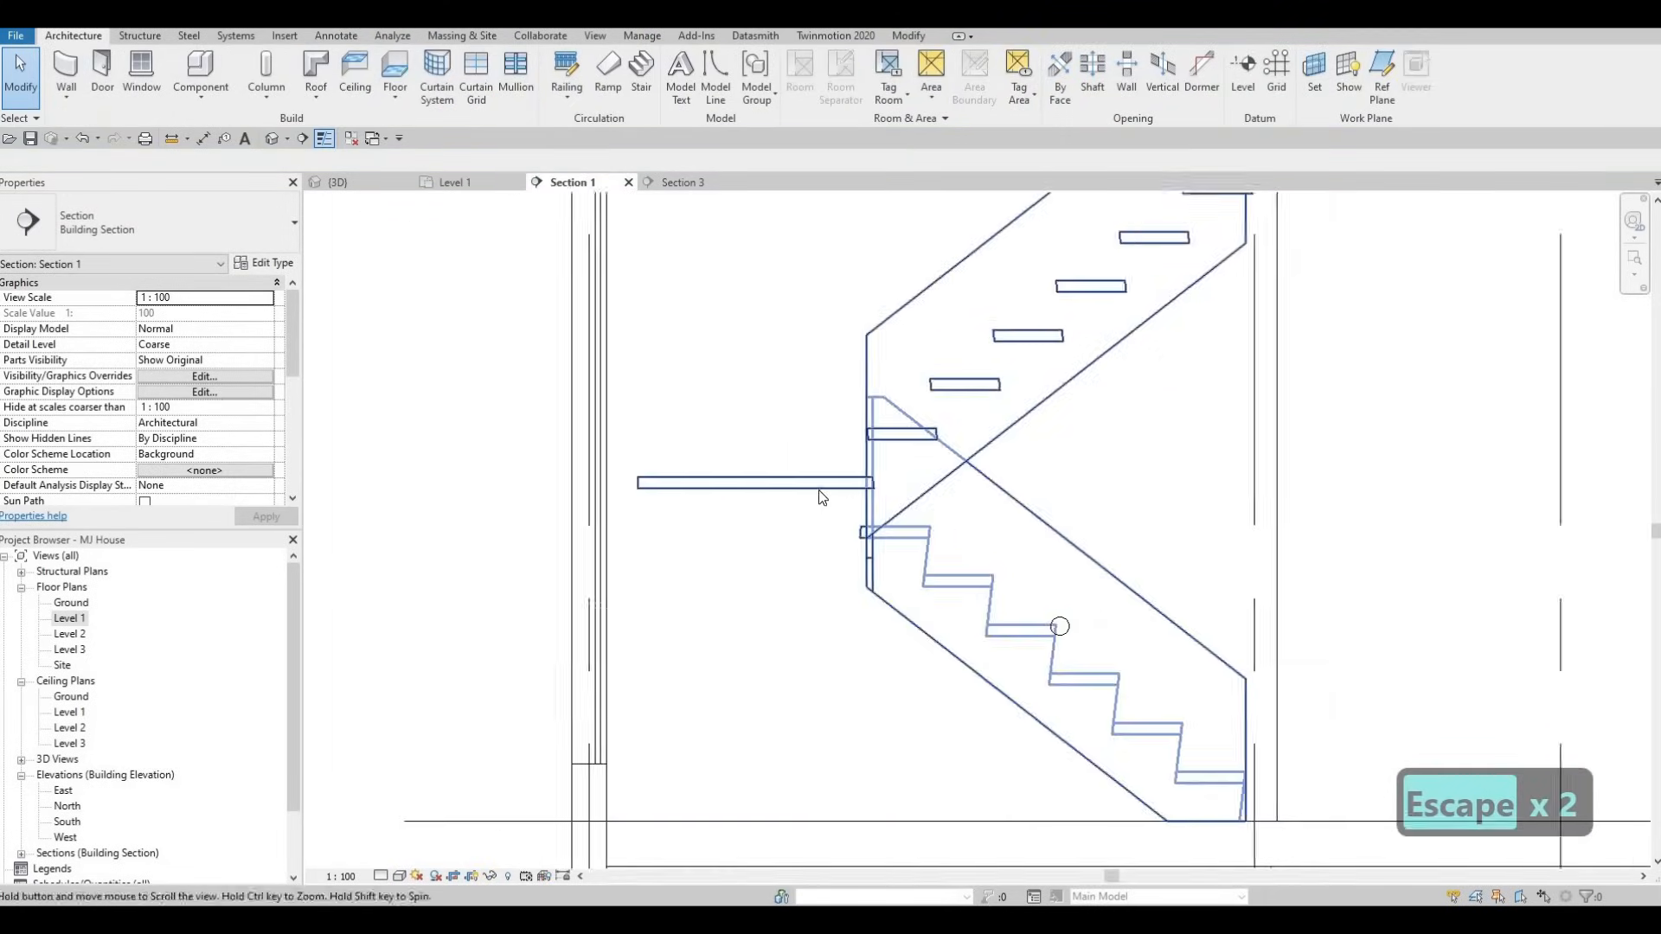
left_click(791, 483)
scroll(790, 488, "up", 2)
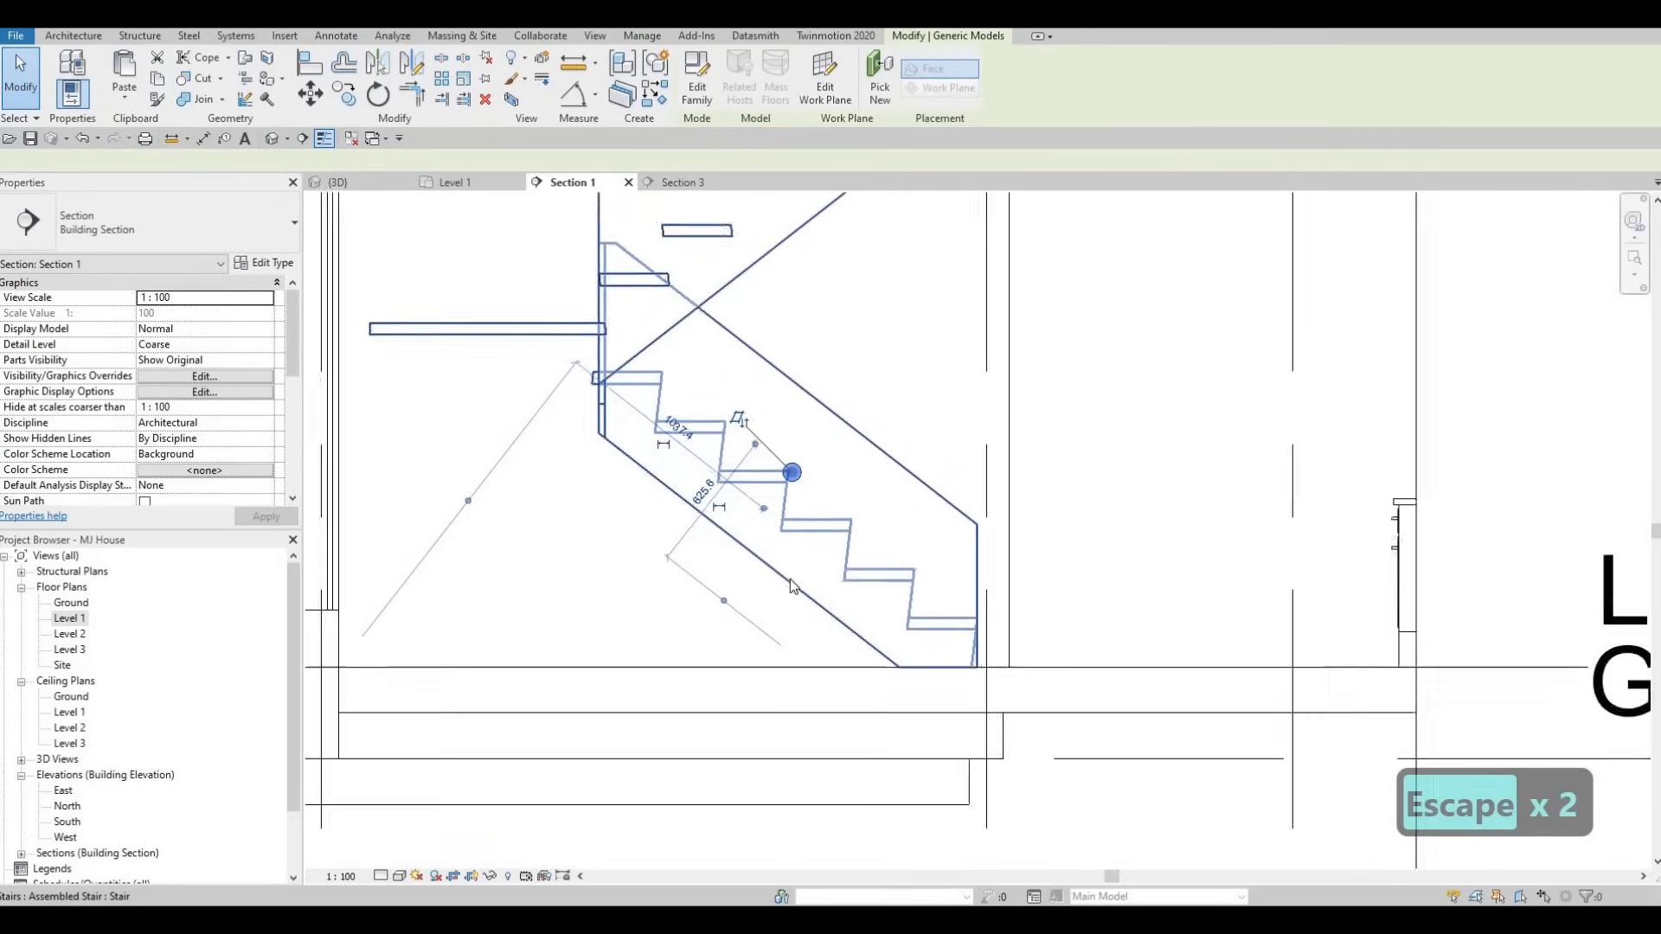
key("Escape")
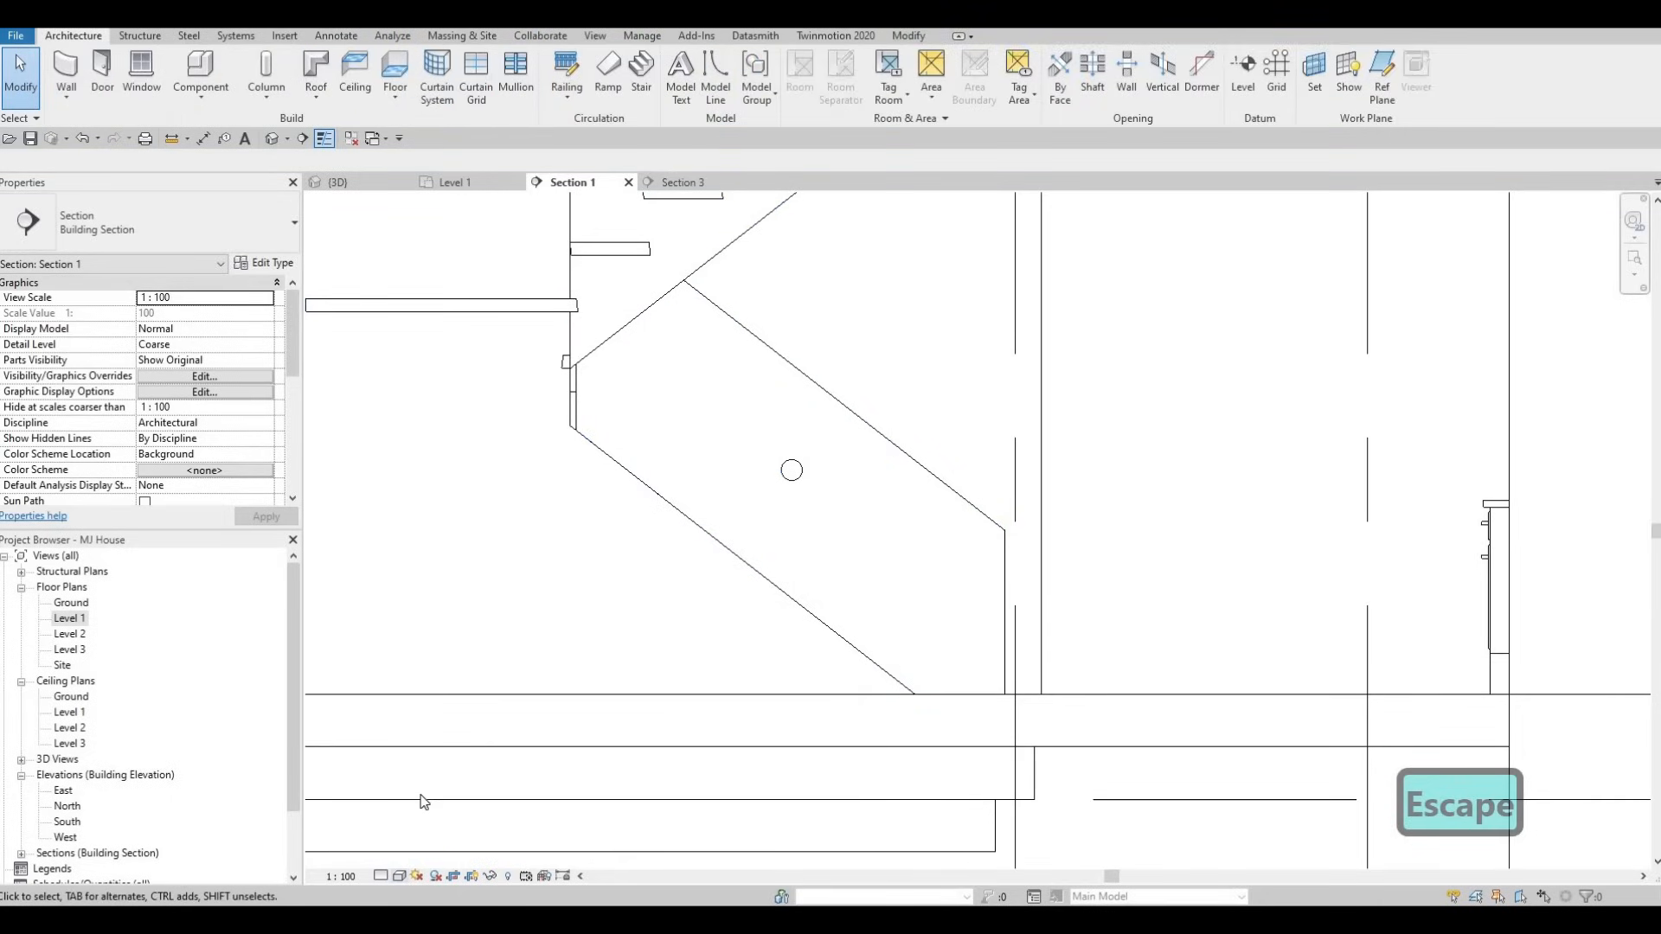
left_click(399, 876)
left_click(421, 773)
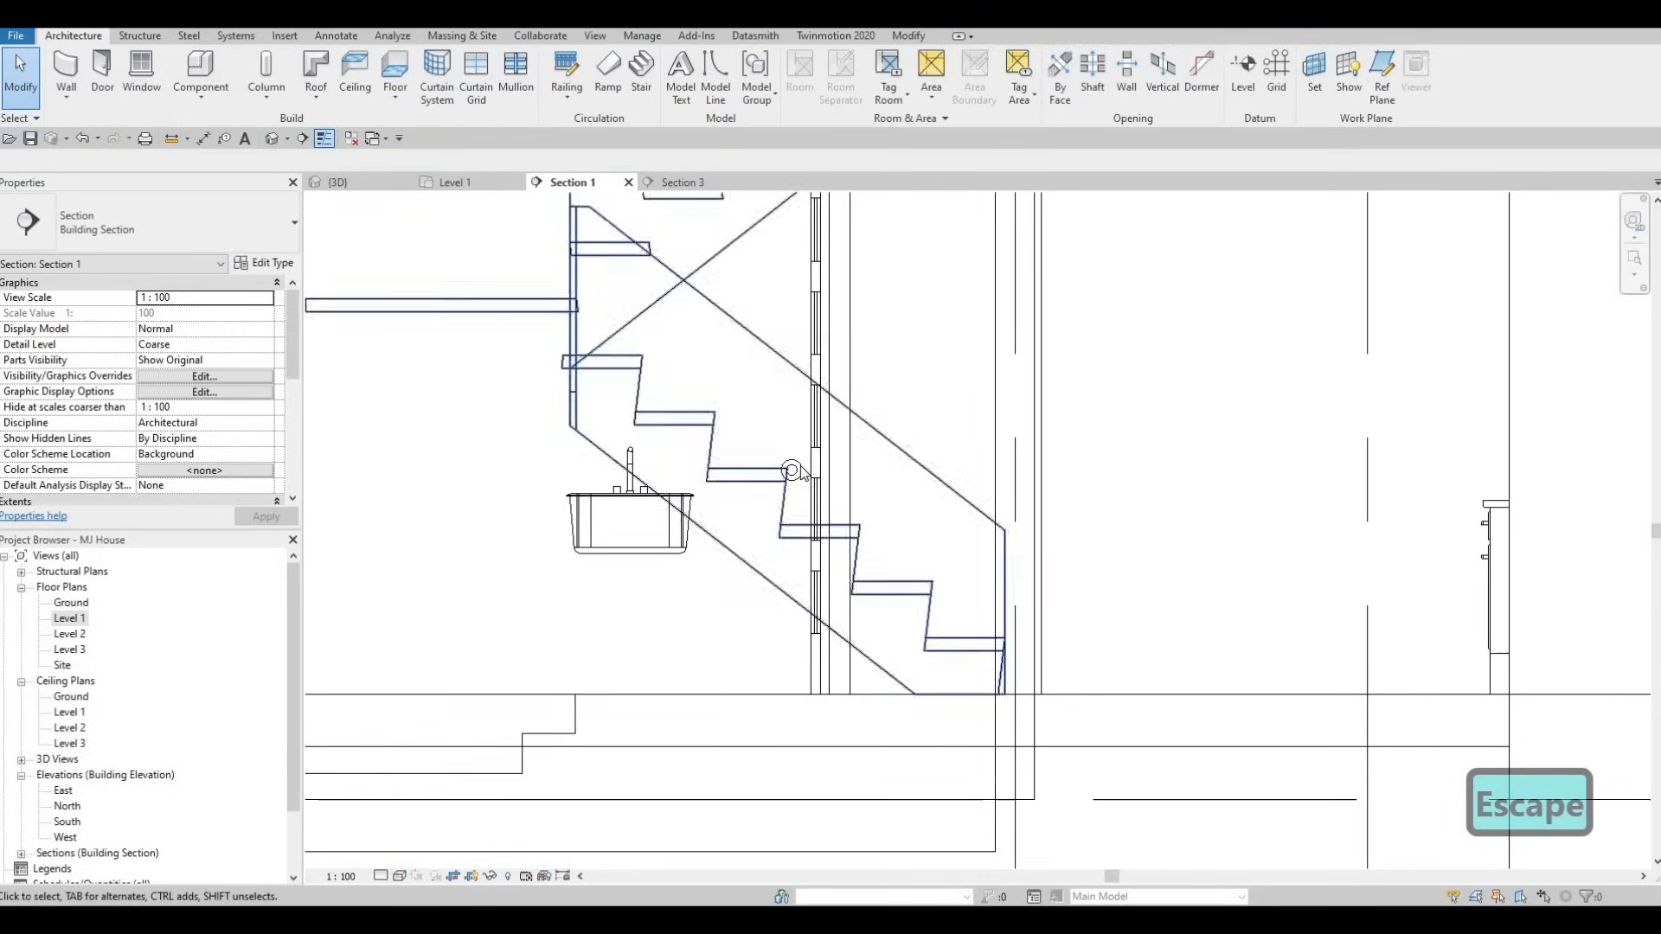
key("Escape")
- Move the glass support down onto a lower stair tread and nudge it into place
left_click(790, 470)
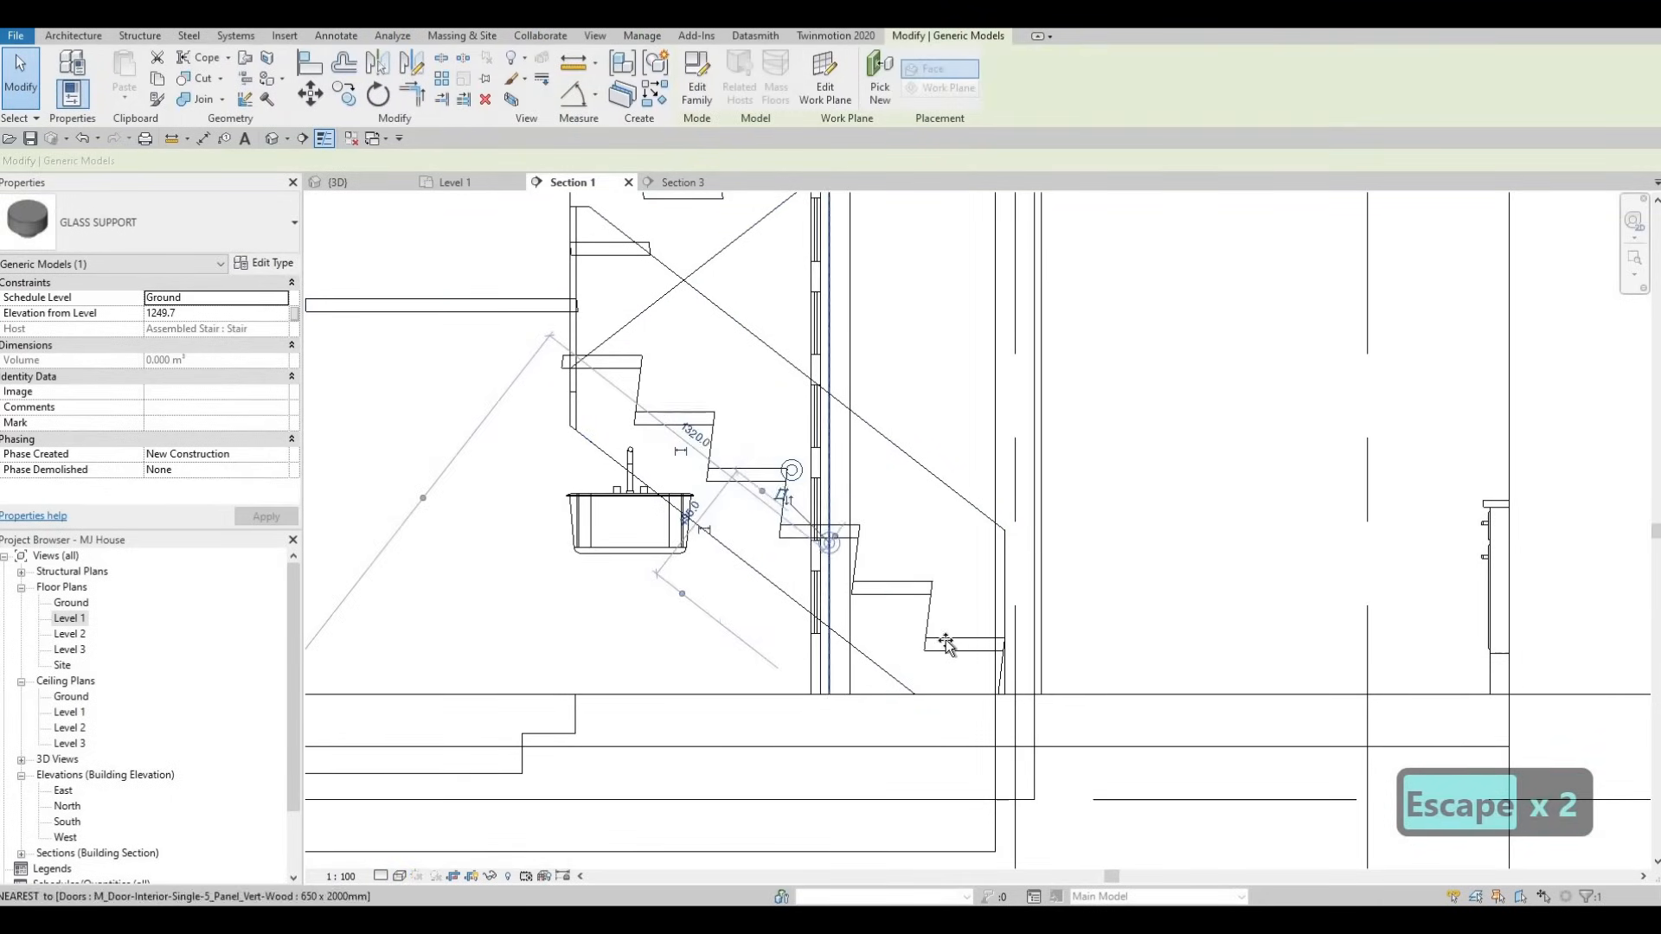
left_click_drag(945, 641, 992, 660)
scroll(993, 662, "up", 3)
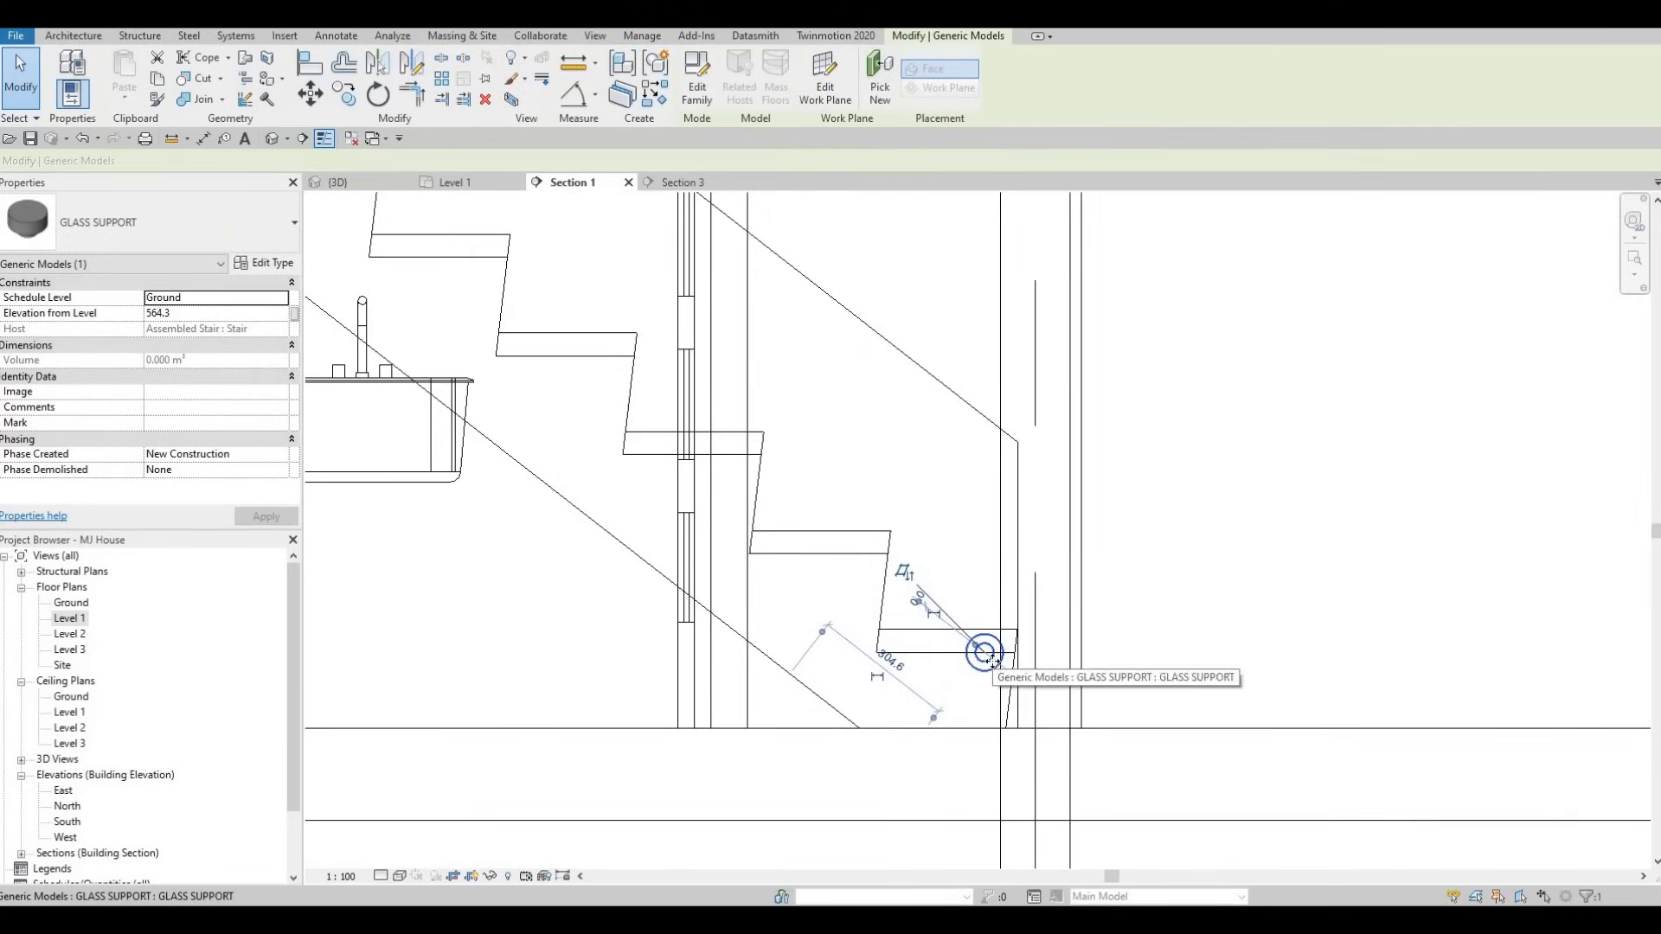
key("Up")
key("Up")
key("Right")
key("Up")
key("Up")
key("Up")
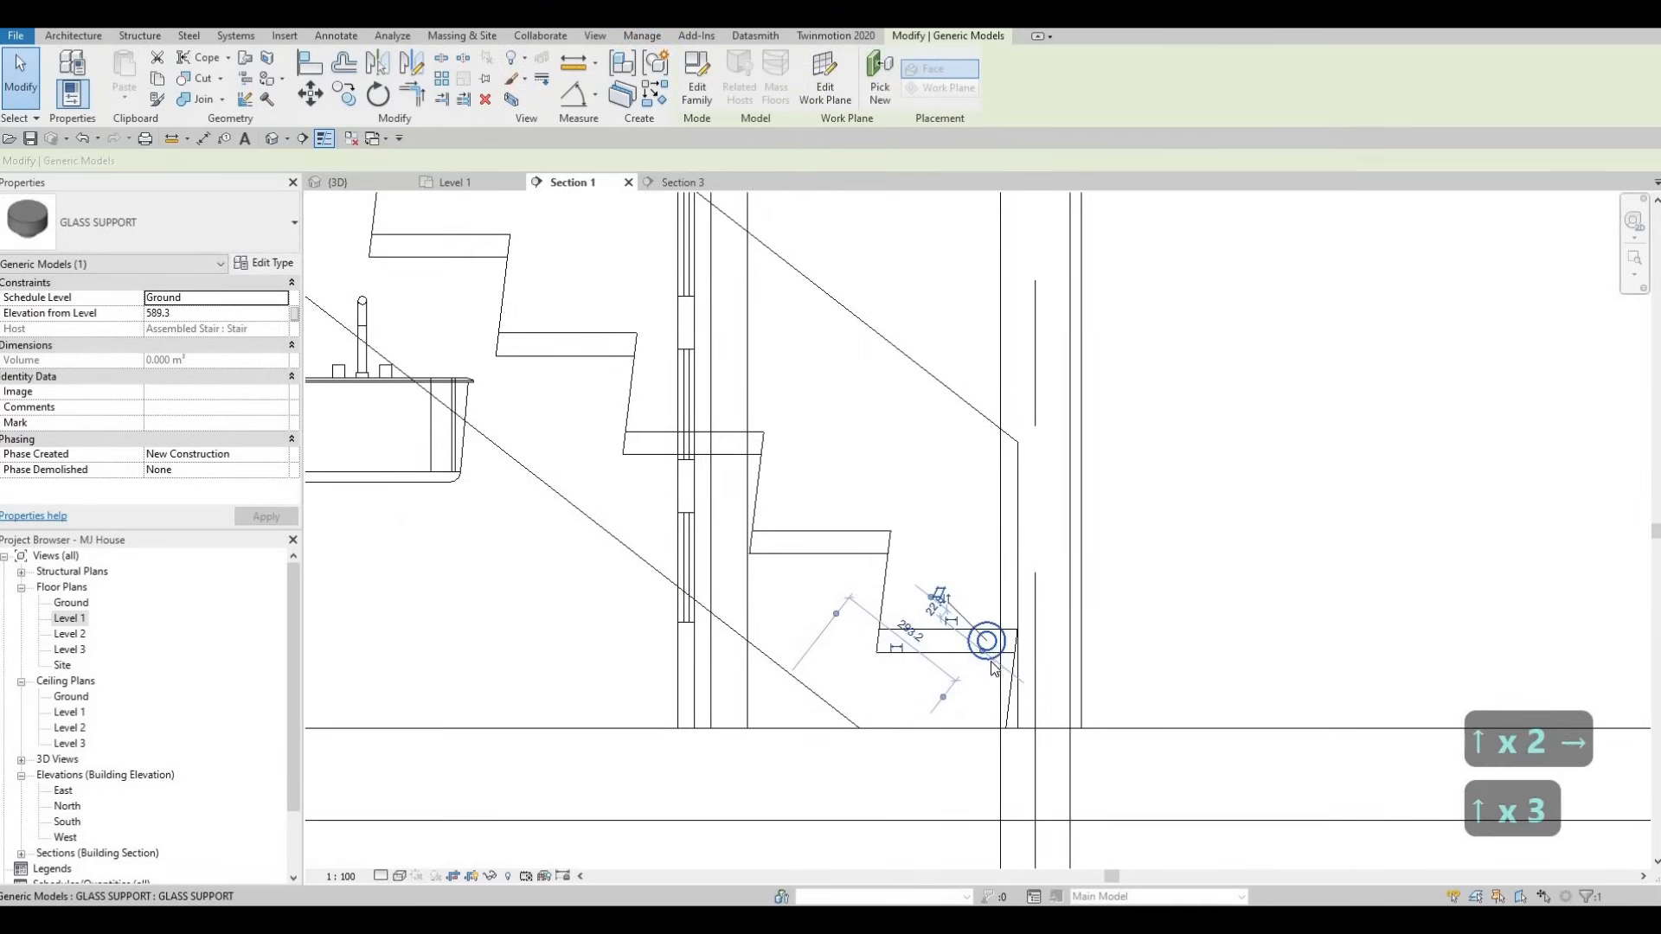
key("Escape")
key("Escape")
- Copy the glass support to place a second one just left of it
left_click(993, 648)
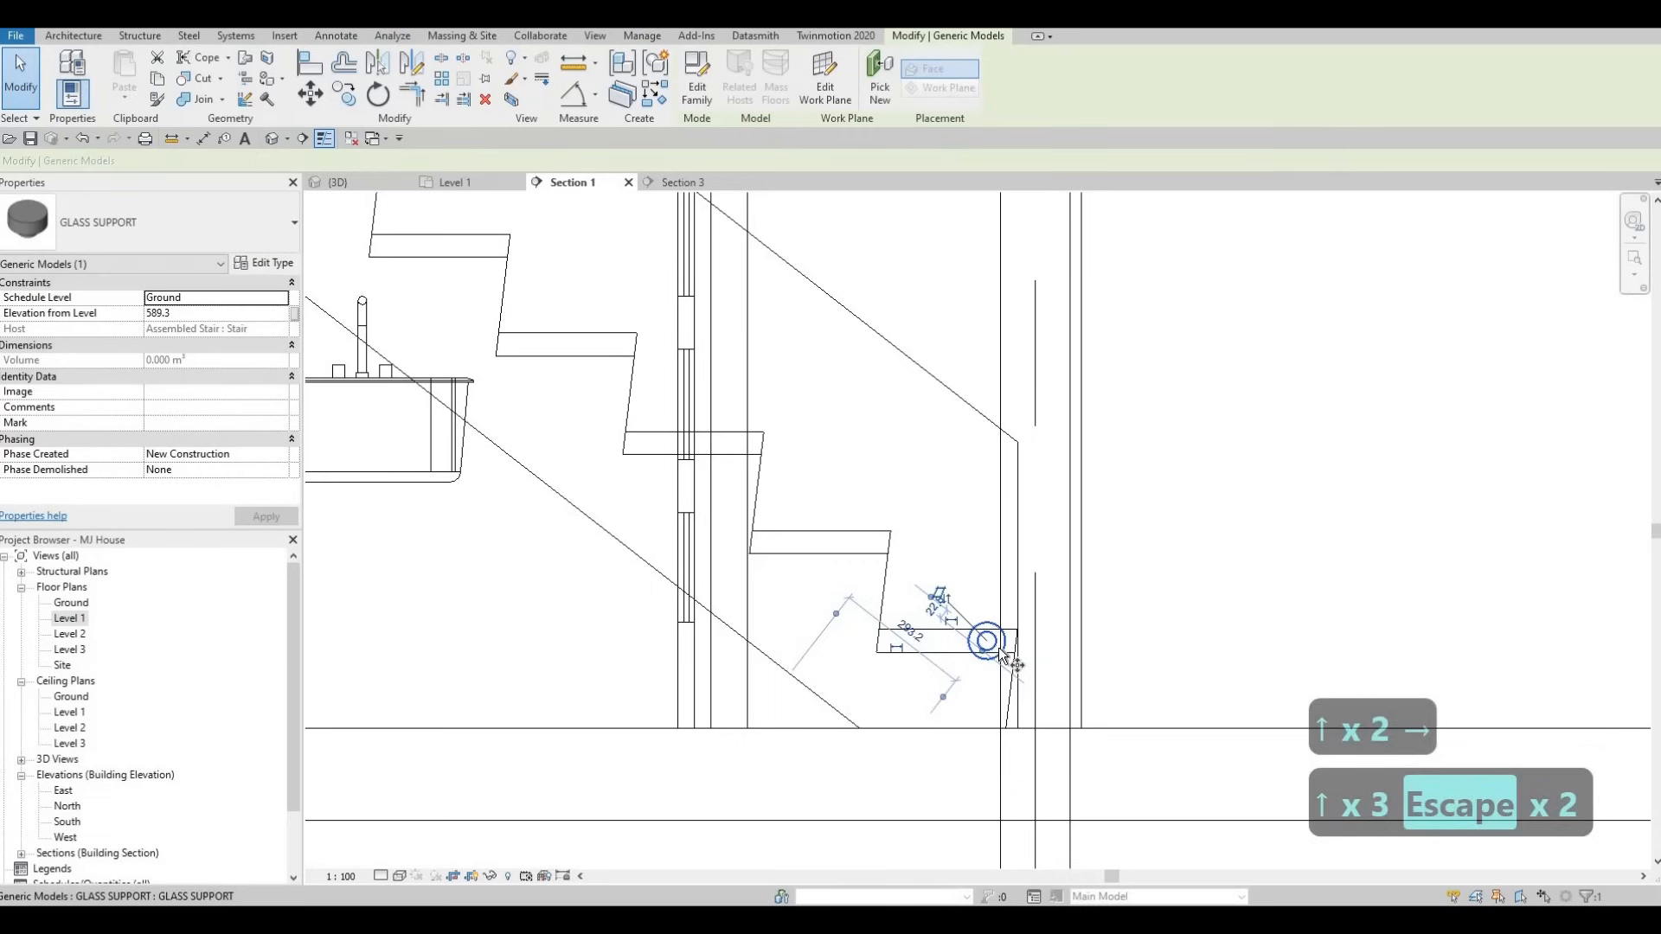
key("c")
key("o")
left_click(988, 644)
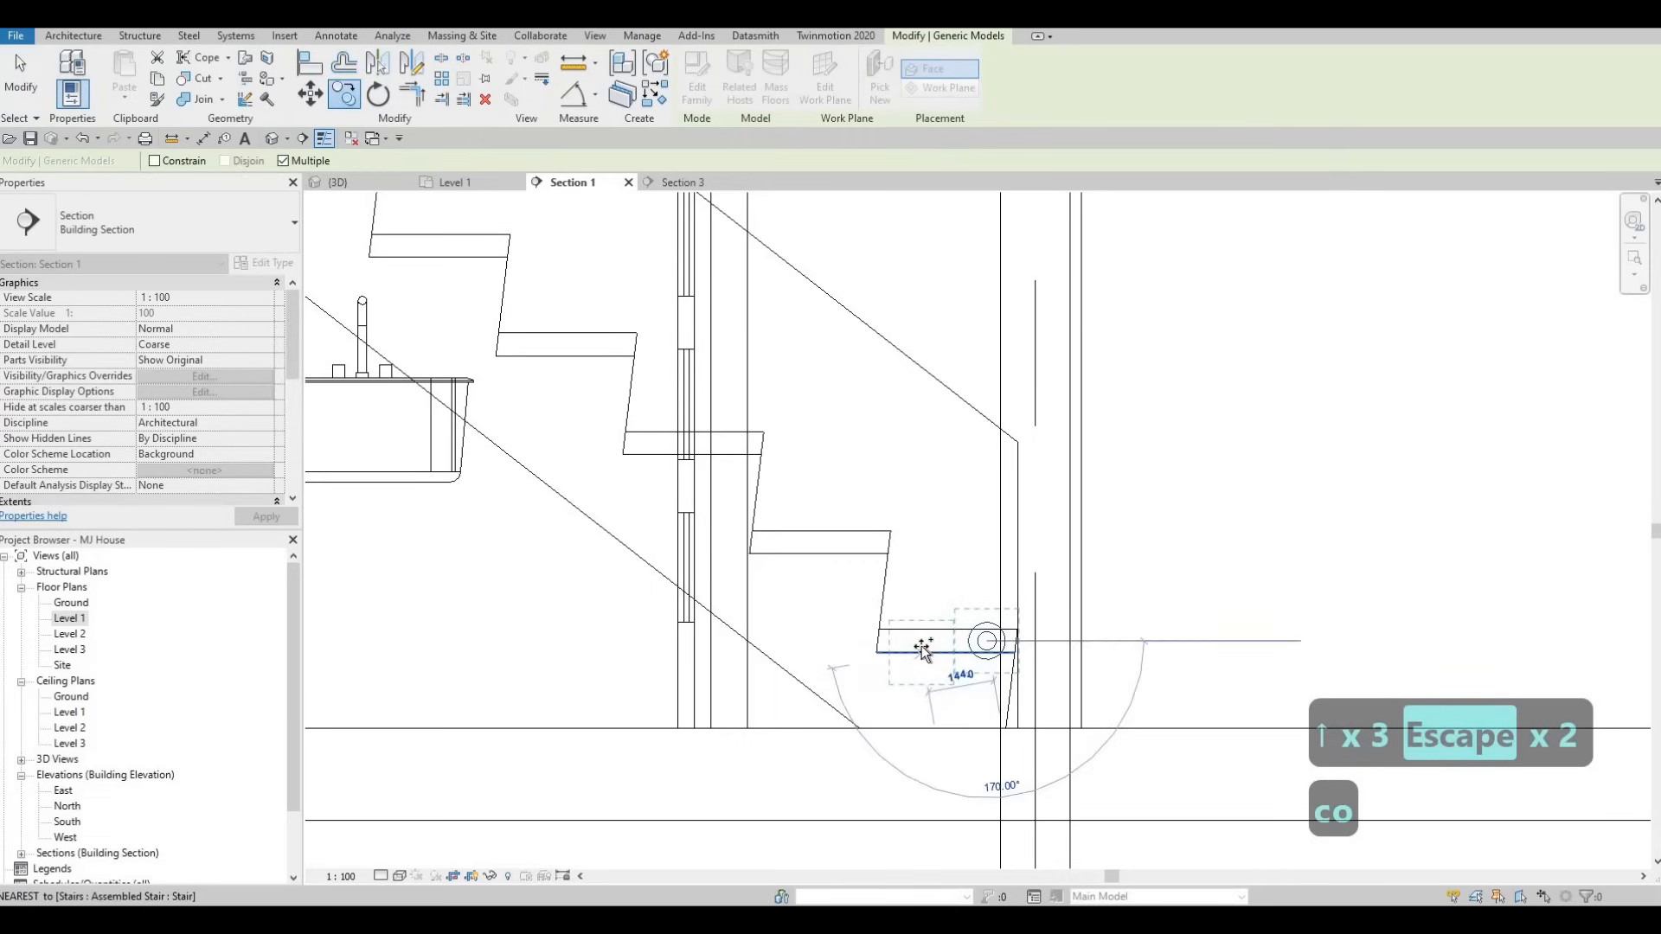
left_click(922, 642)
key("Escape")
key("Escape")
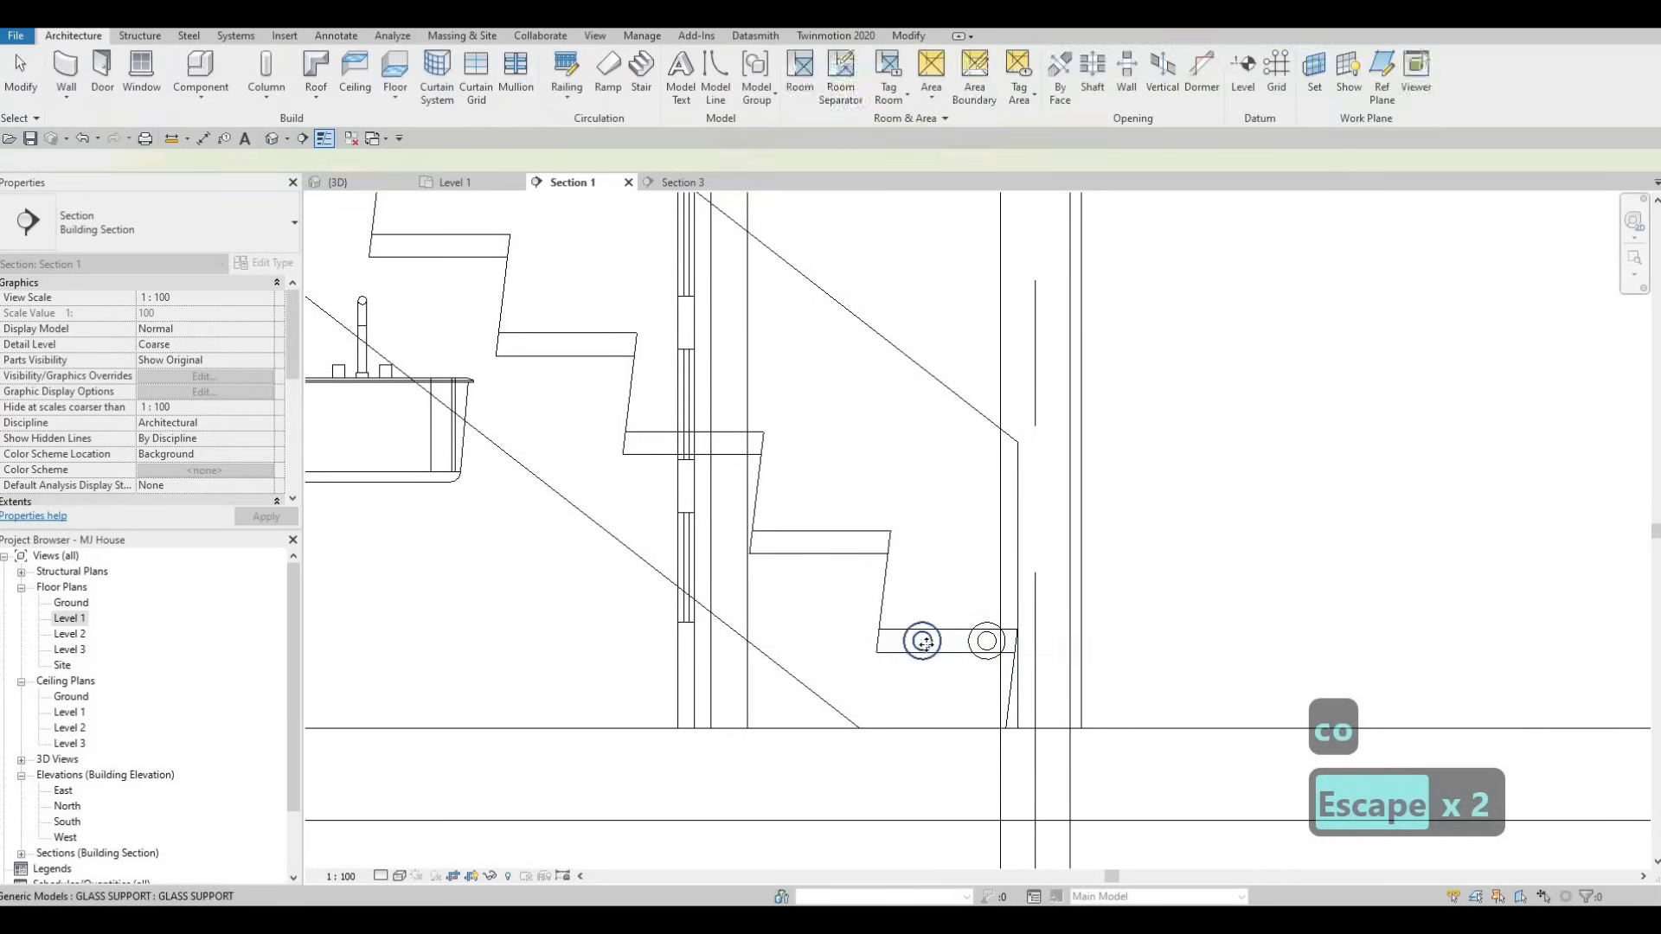
- Check the glass support's type settings, then select both support fittings
left_click(355, 325)
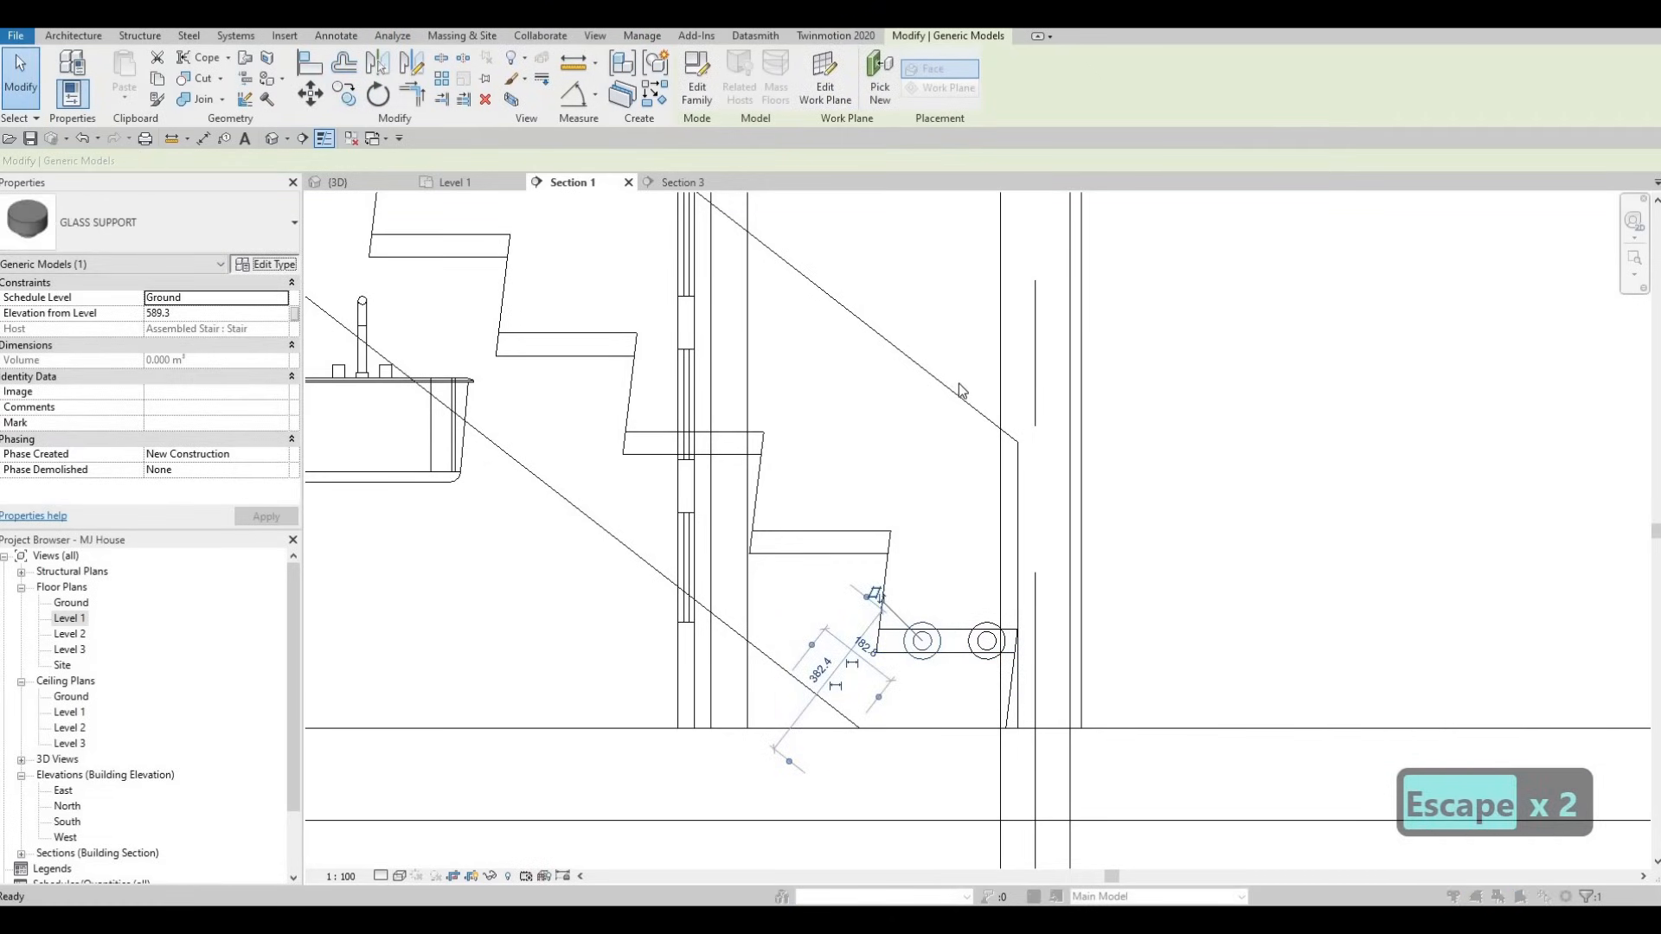
left_click(264, 262)
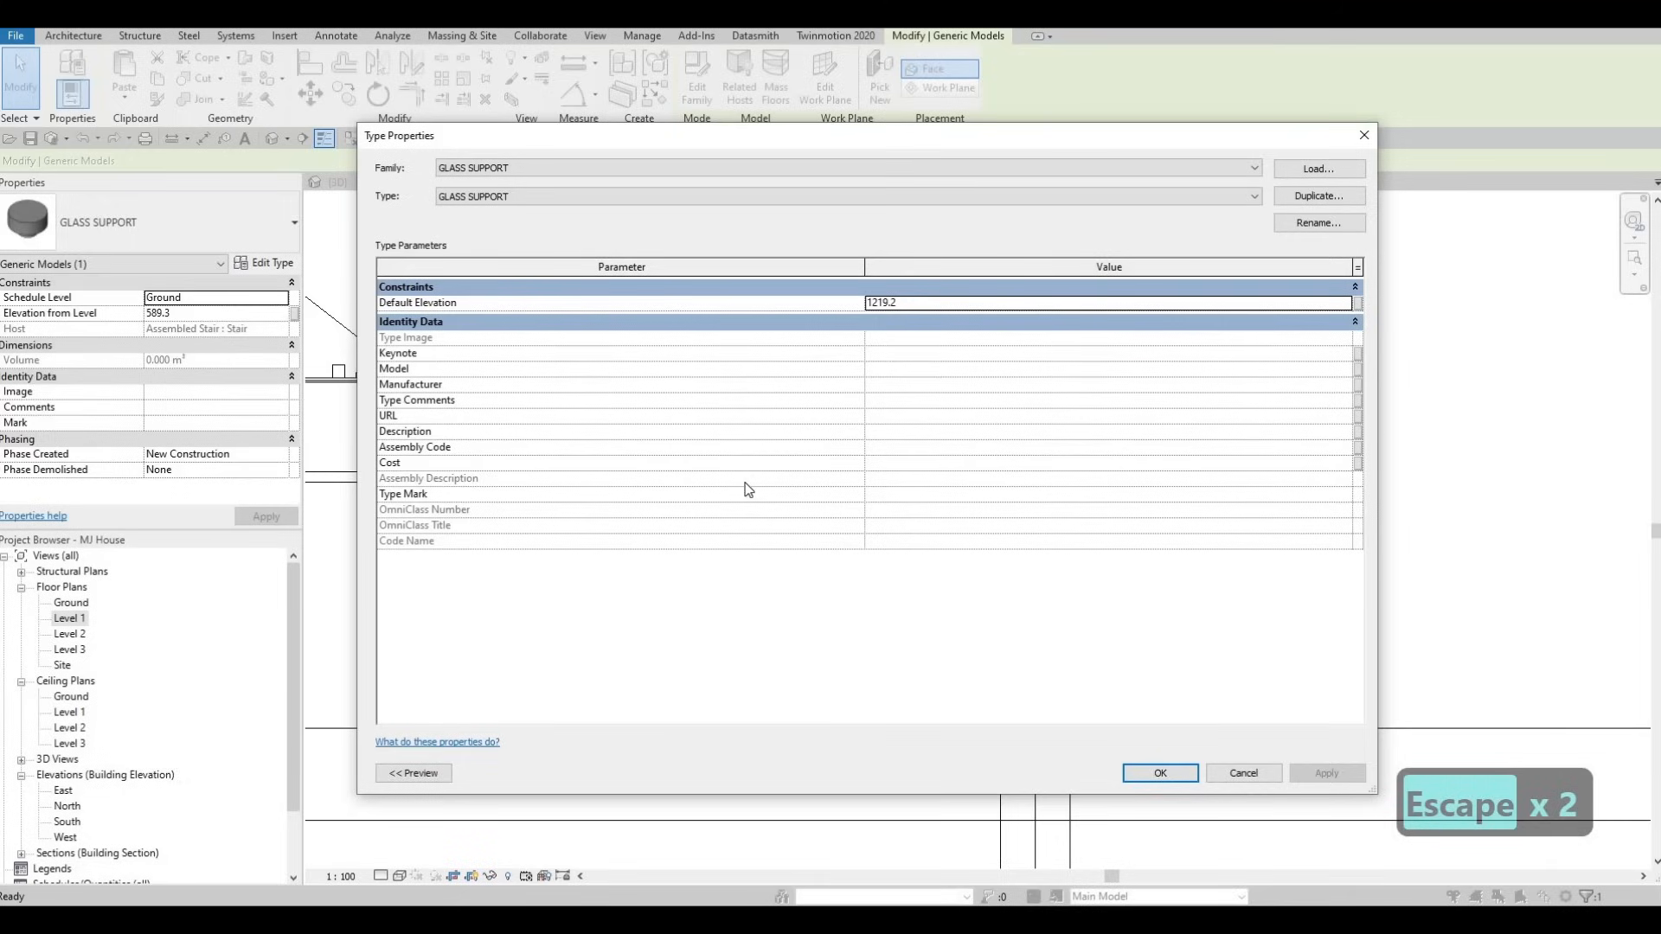
key("Escape")
key("Escape")
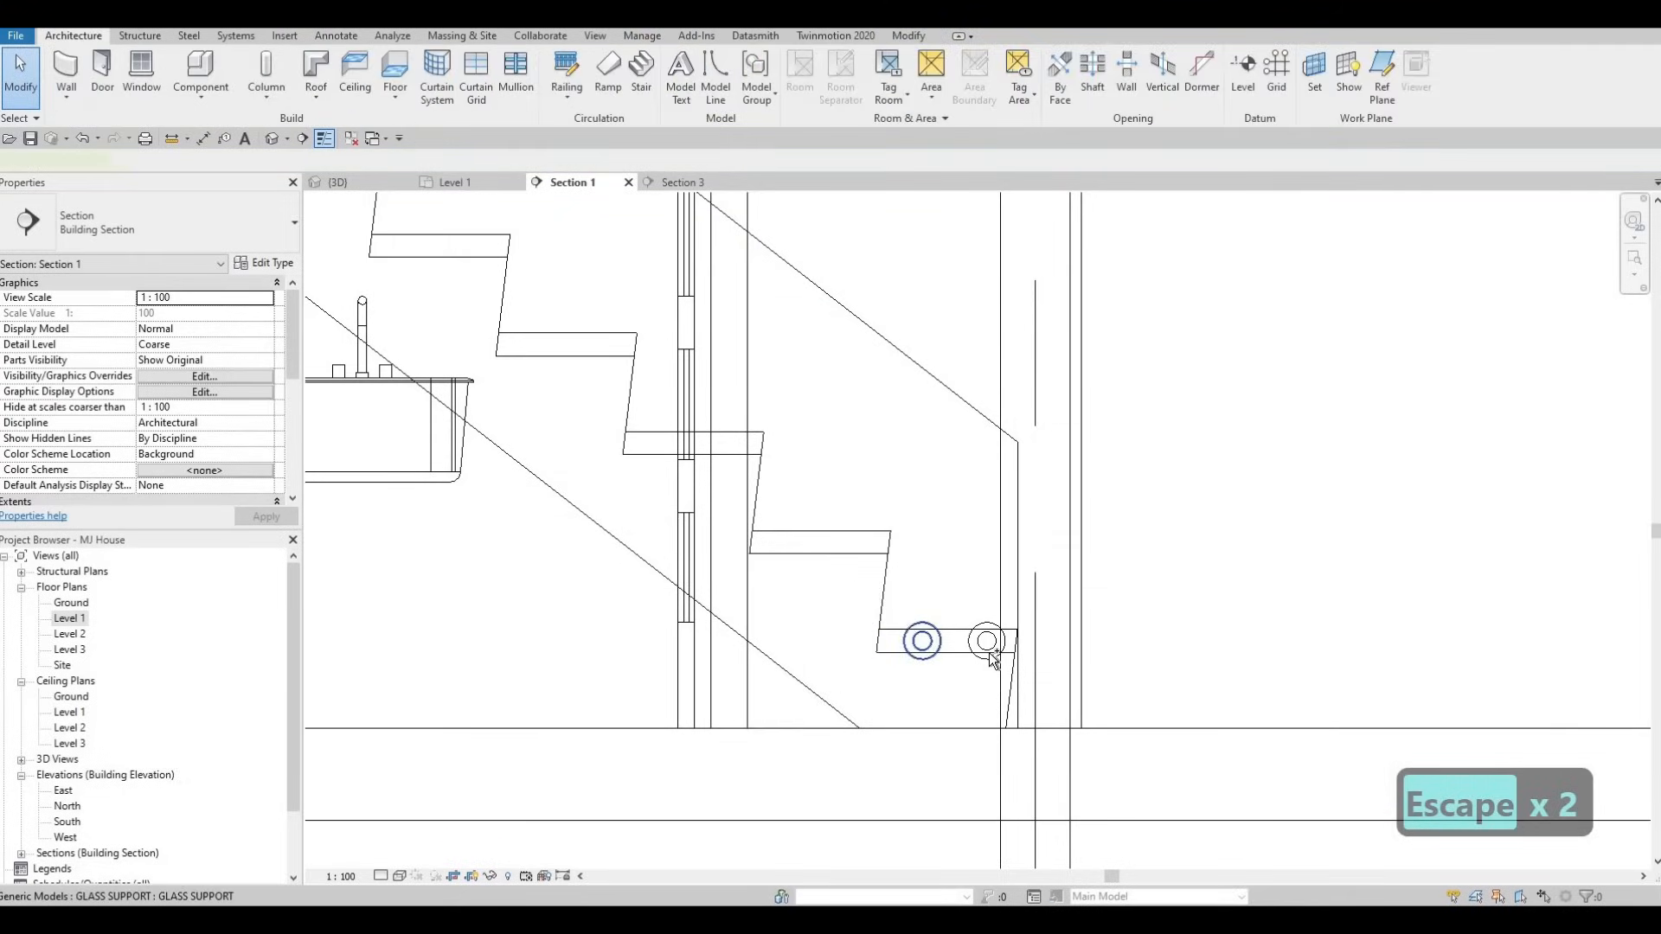
left_click(987, 650)
left_click(988, 654, "ctrl")
- Copy the support pair from the tread corner onto the next two tread corners
key("c")
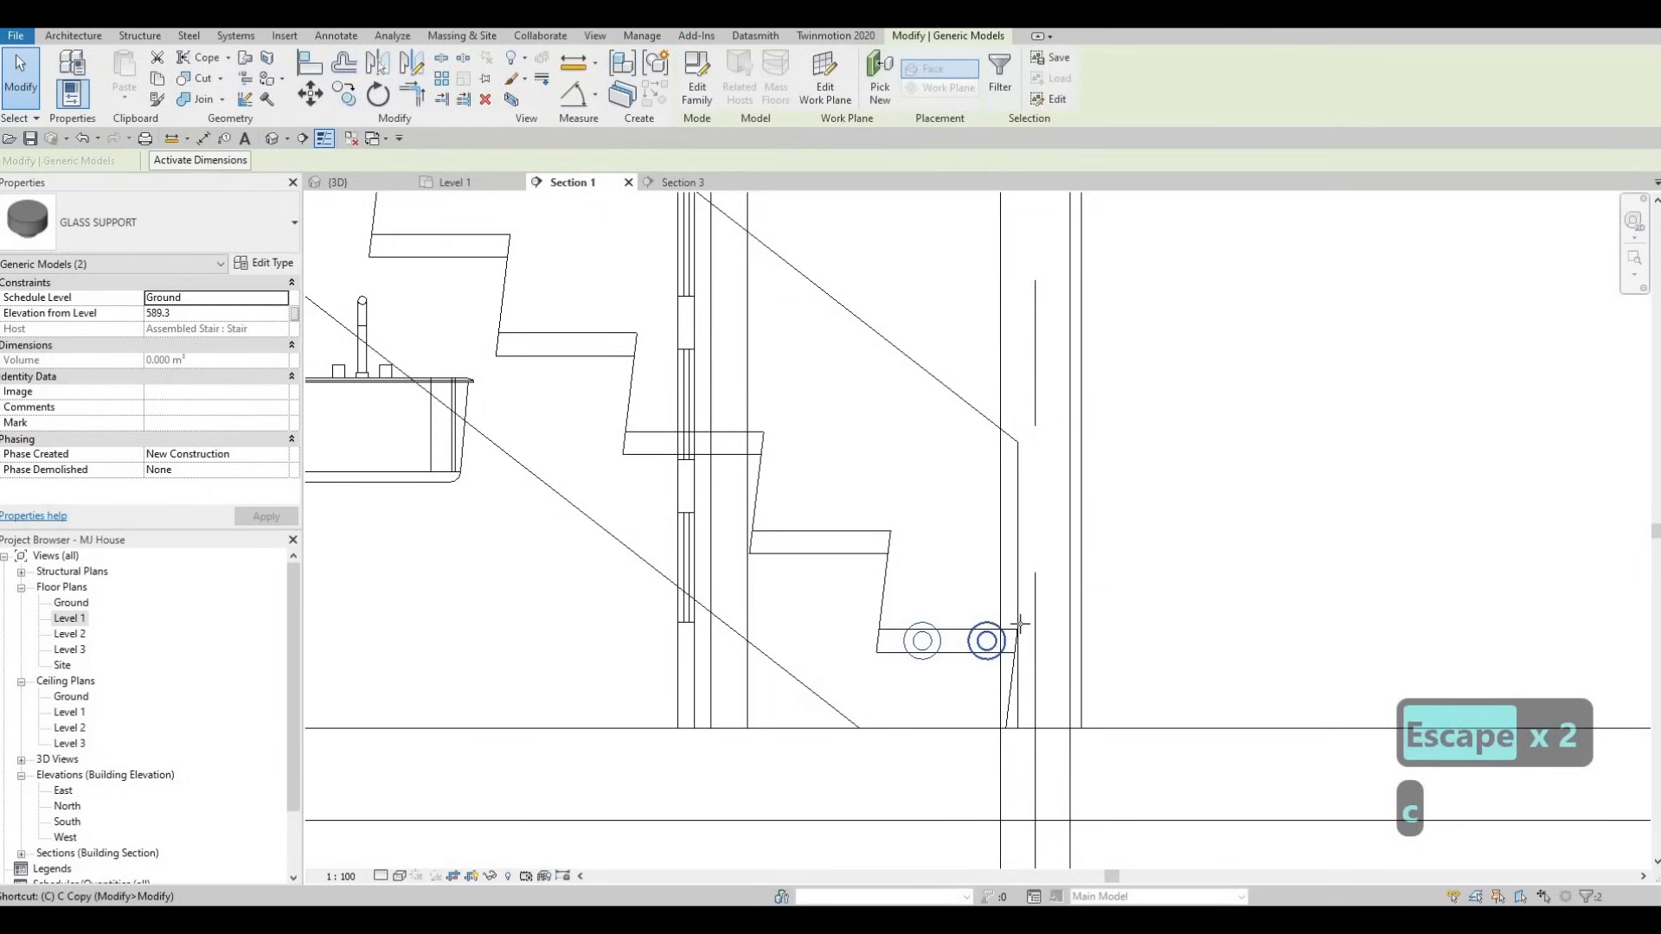
key("p")
scroll(1017, 634, "up", 1)
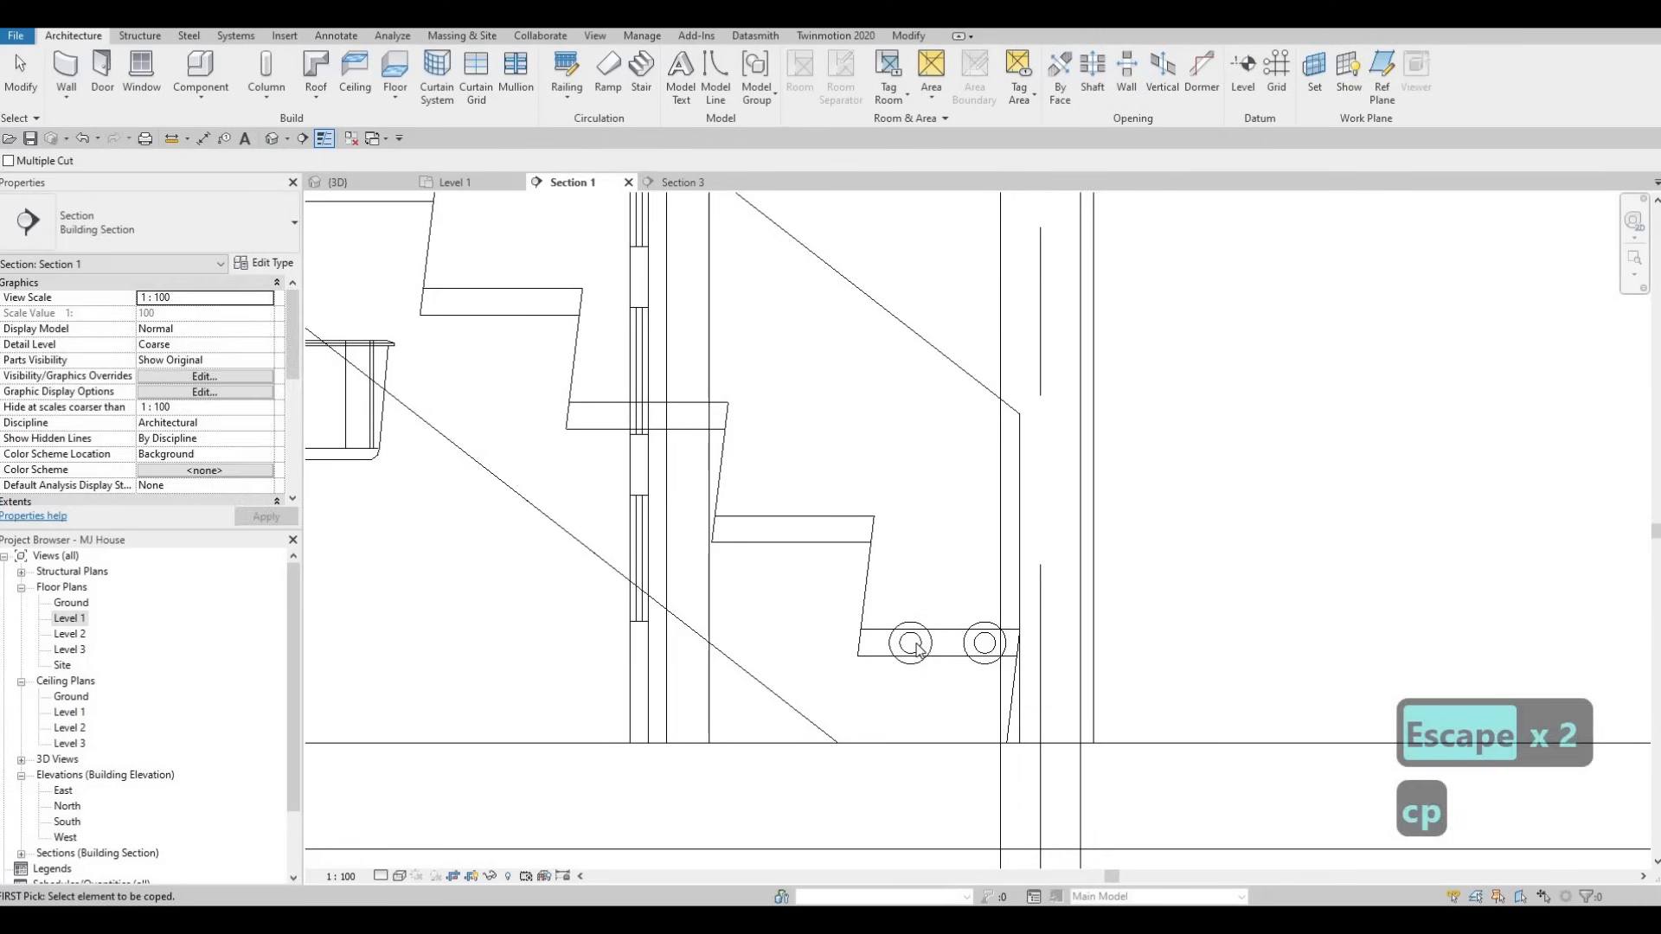
key("Escape")
key("Escape")
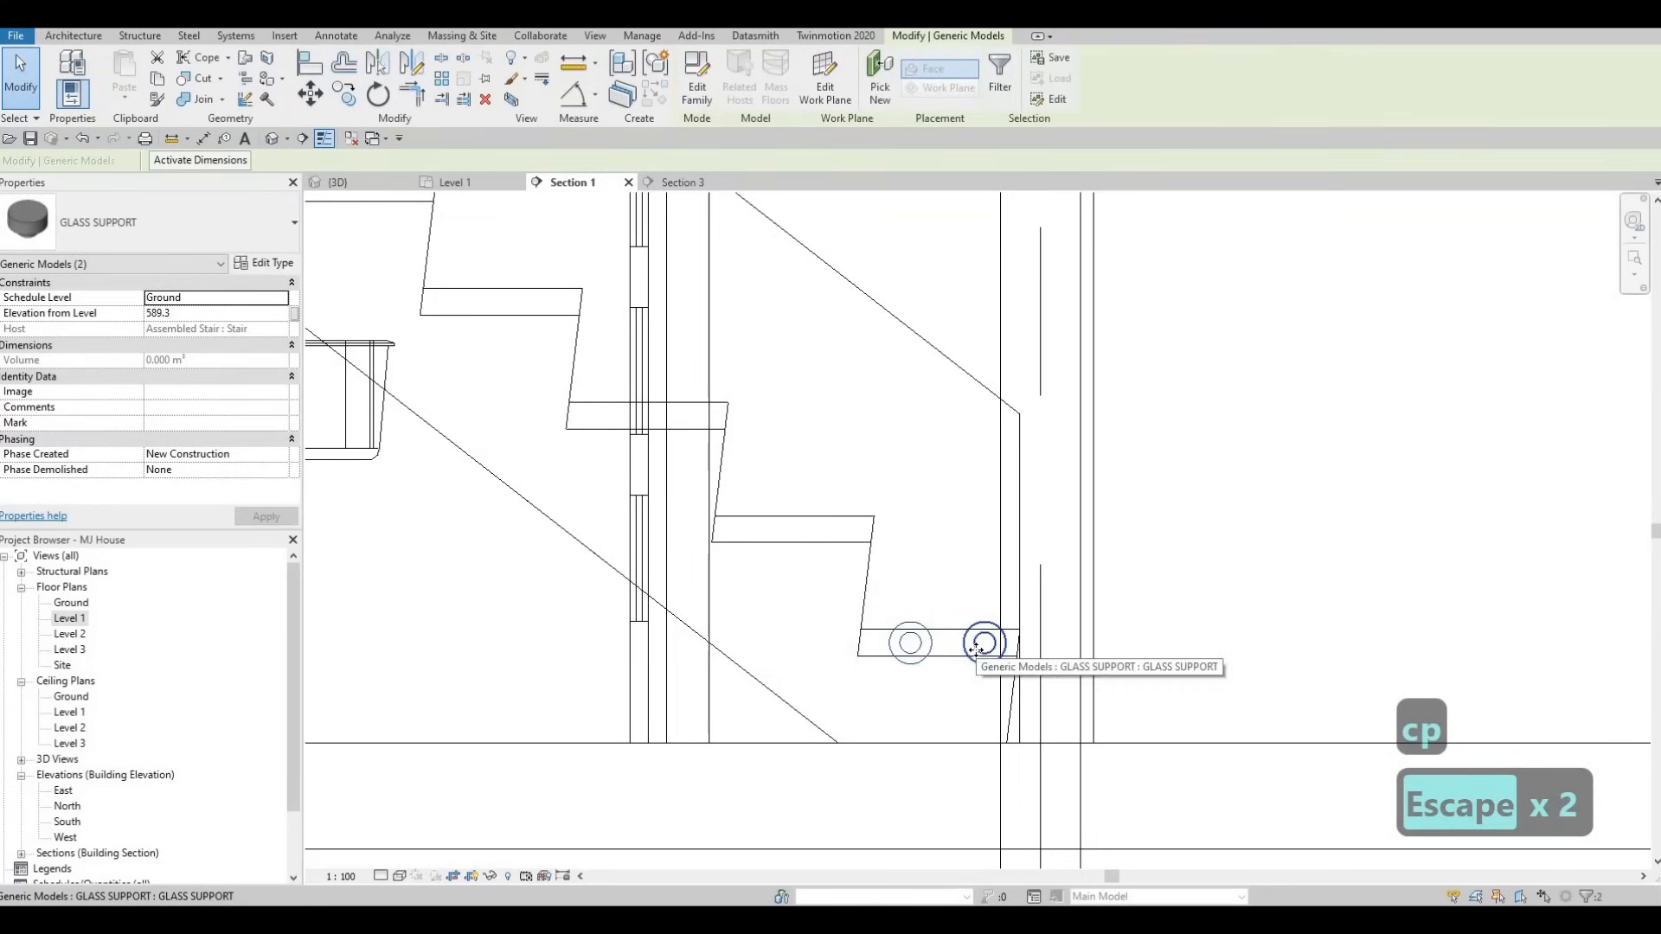
key("c")
key("o")
left_click(1020, 631)
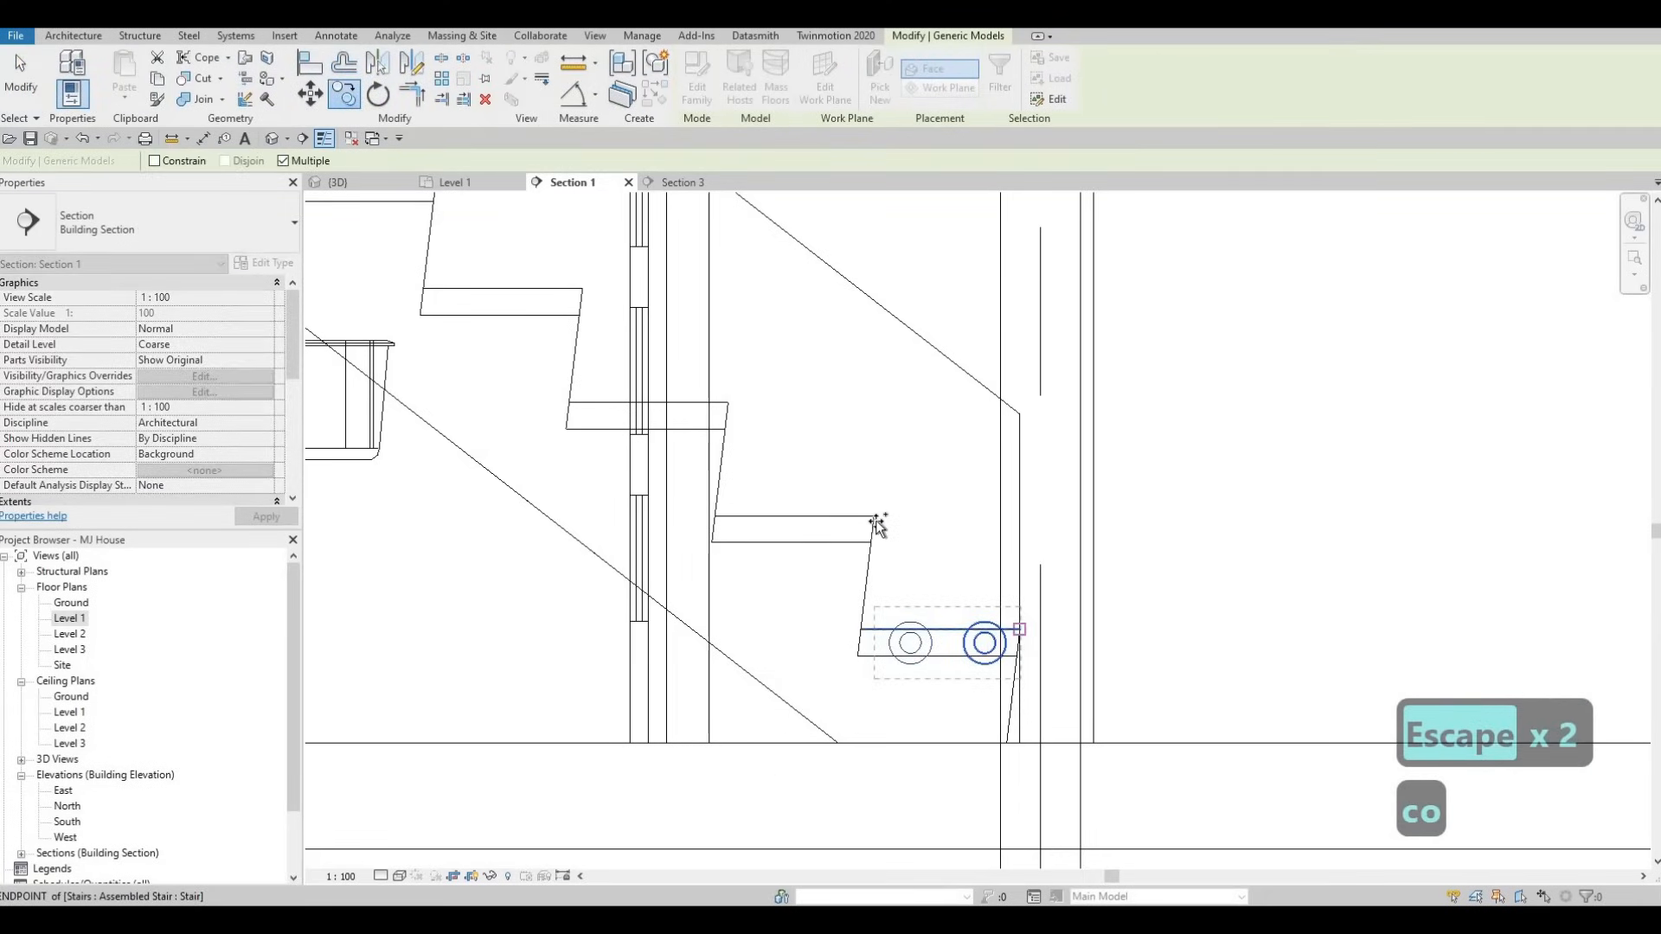
left_click(873, 517)
left_click(729, 402)
- Place support pairs on the remaining treads up to the last one
middle_click_drag(618, 363, 839, 493)
left_click(801, 419)
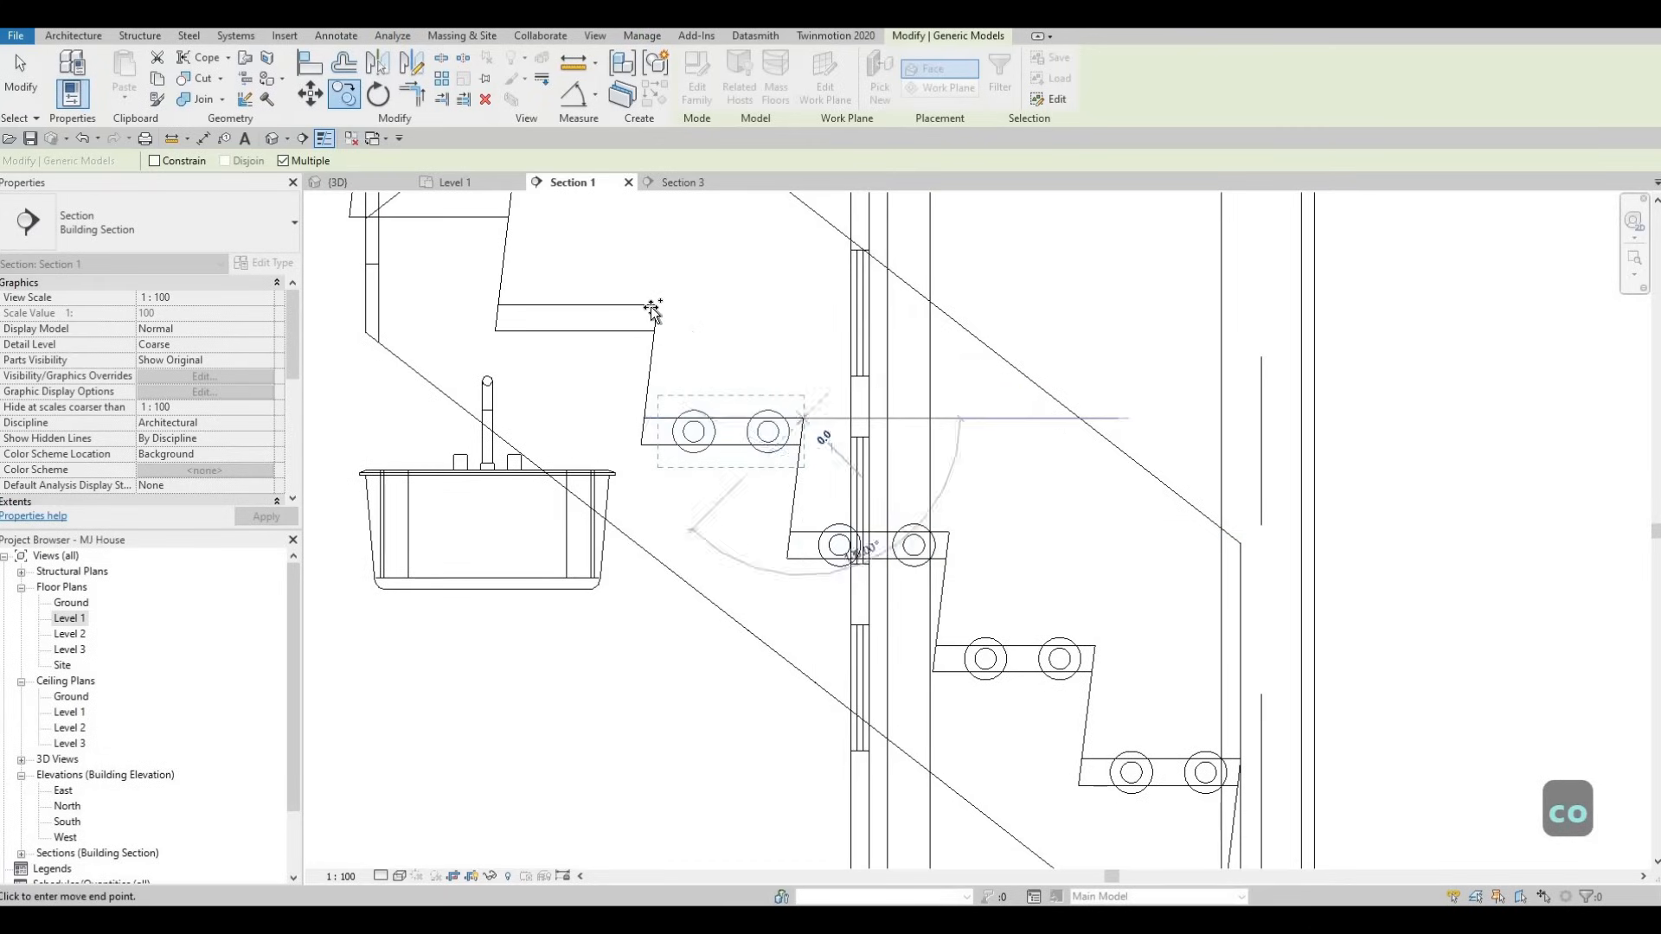
left_click(657, 305)
middle_click_drag(562, 380, 705, 541)
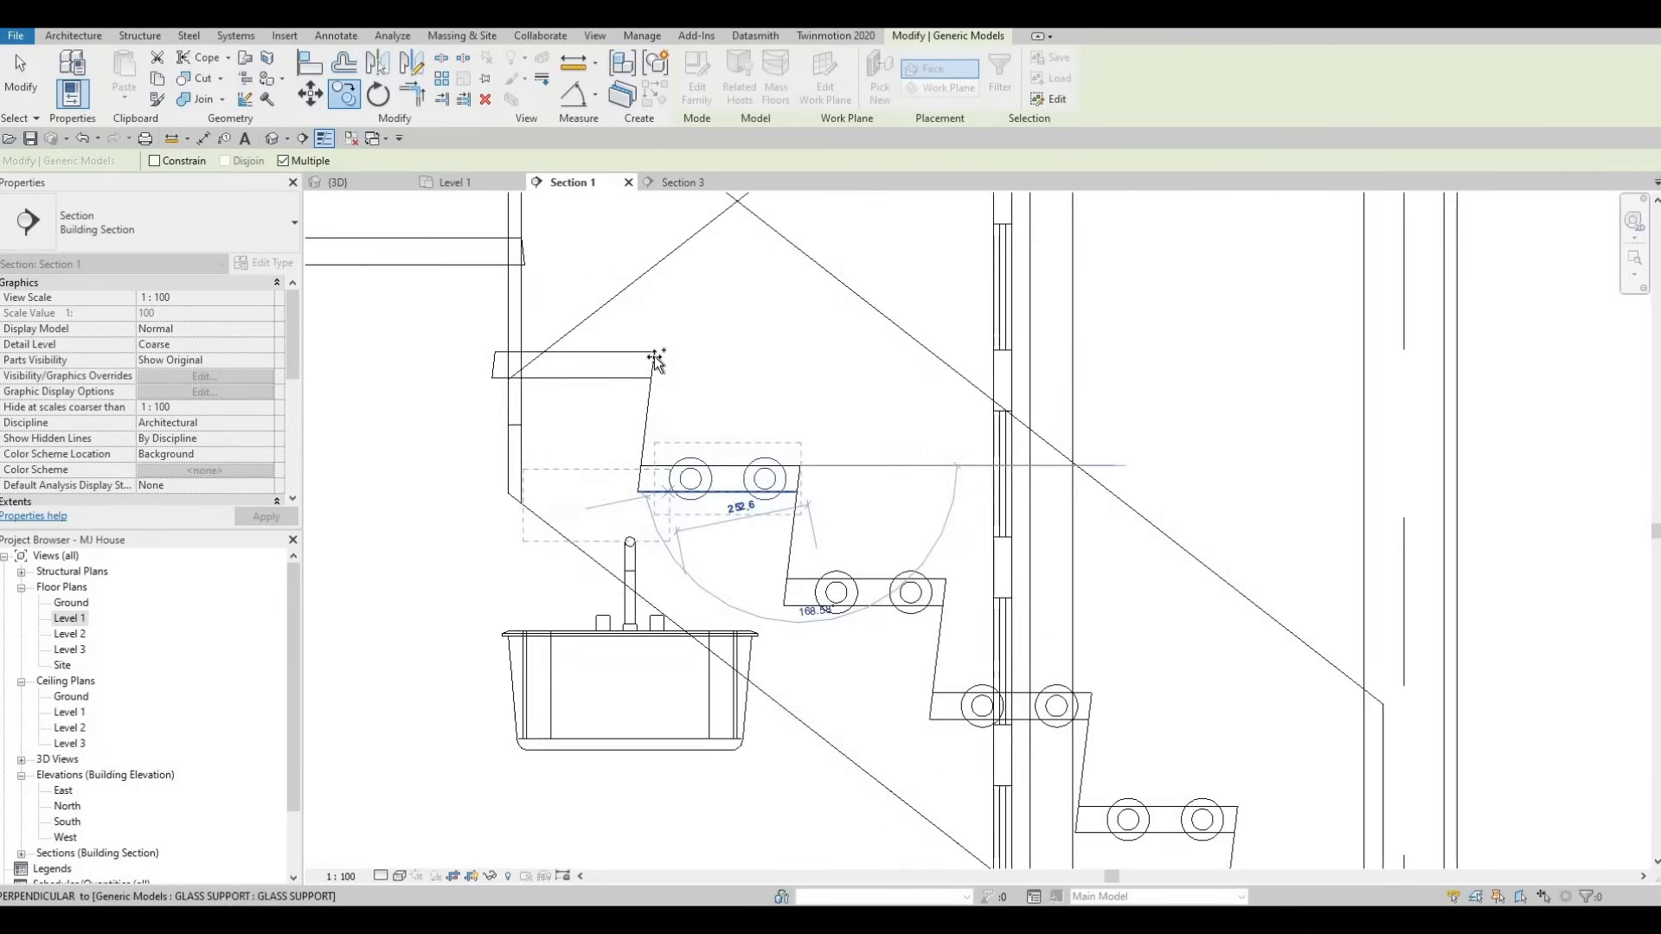
left_click(655, 352)
scroll(744, 564, "down", 2)
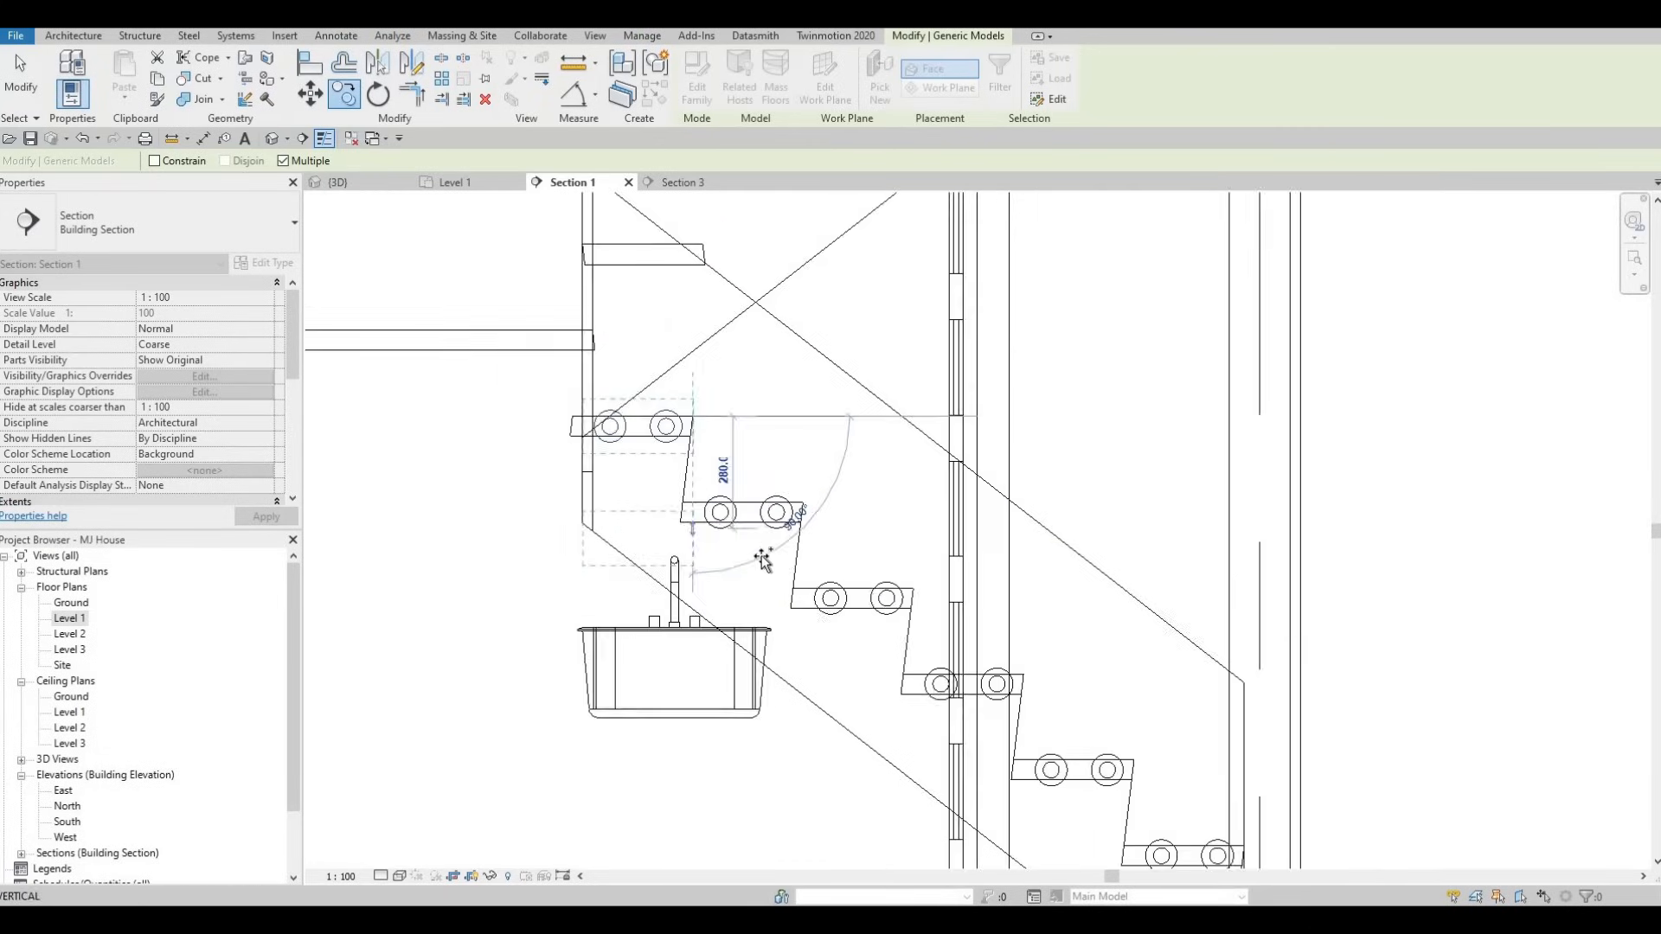
middle_click_drag(775, 580, 757, 563)
scroll(727, 531, "down", 1)
key("Escape")
key("Escape")
key("Escape")
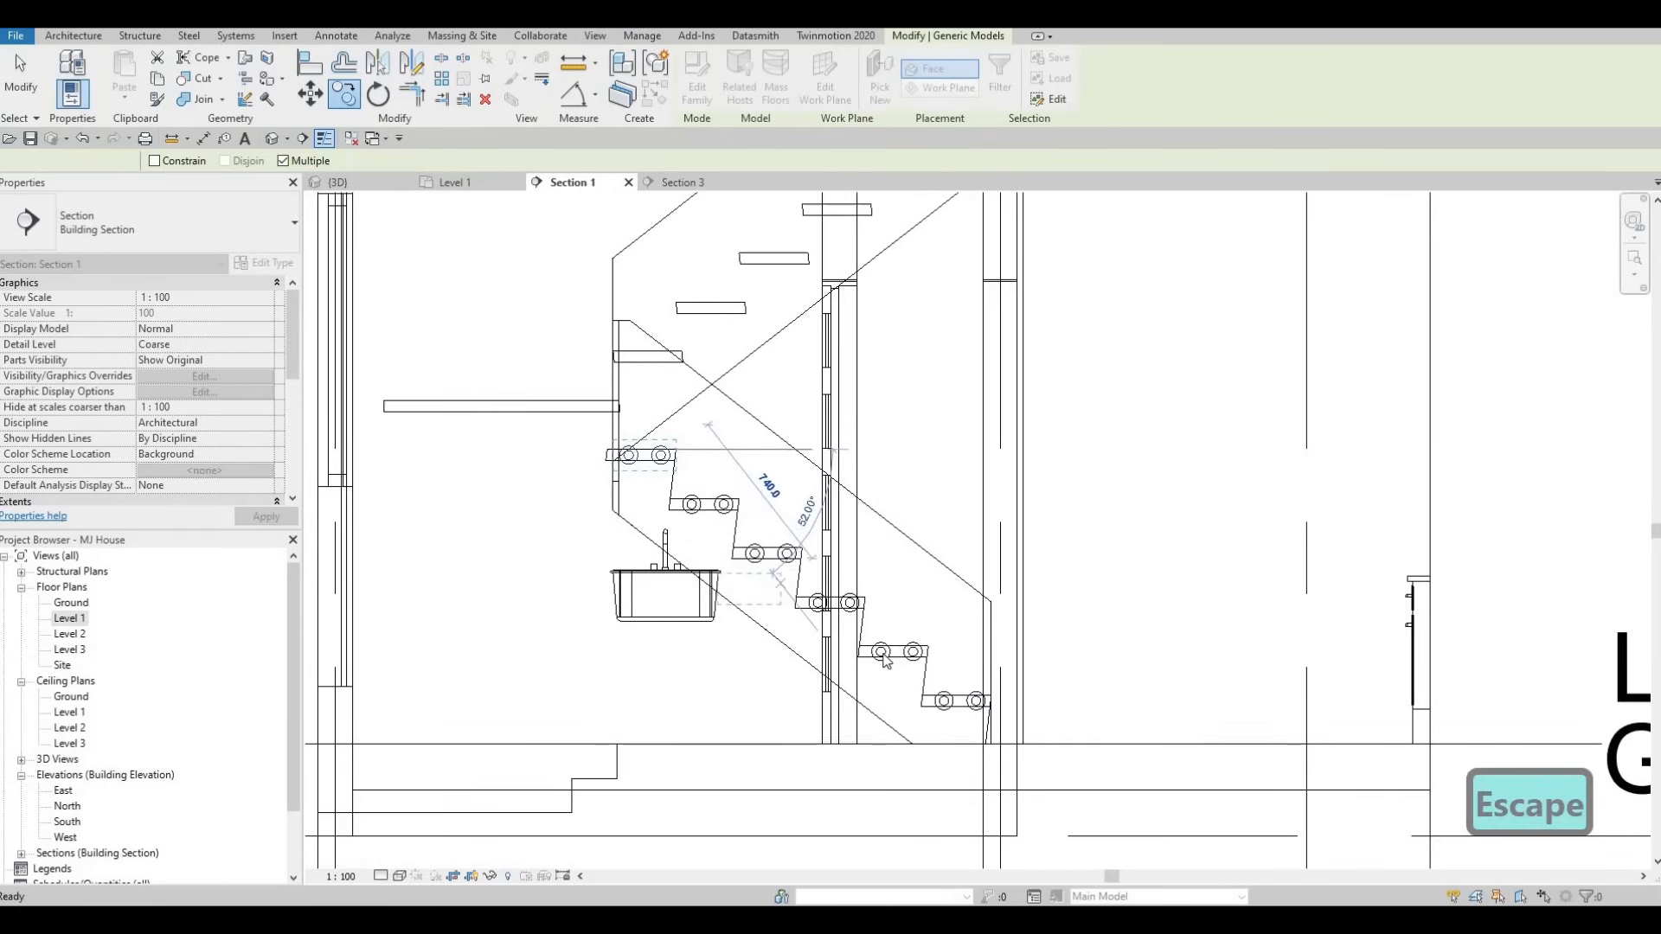
middle_click_drag(924, 679, 924, 693)
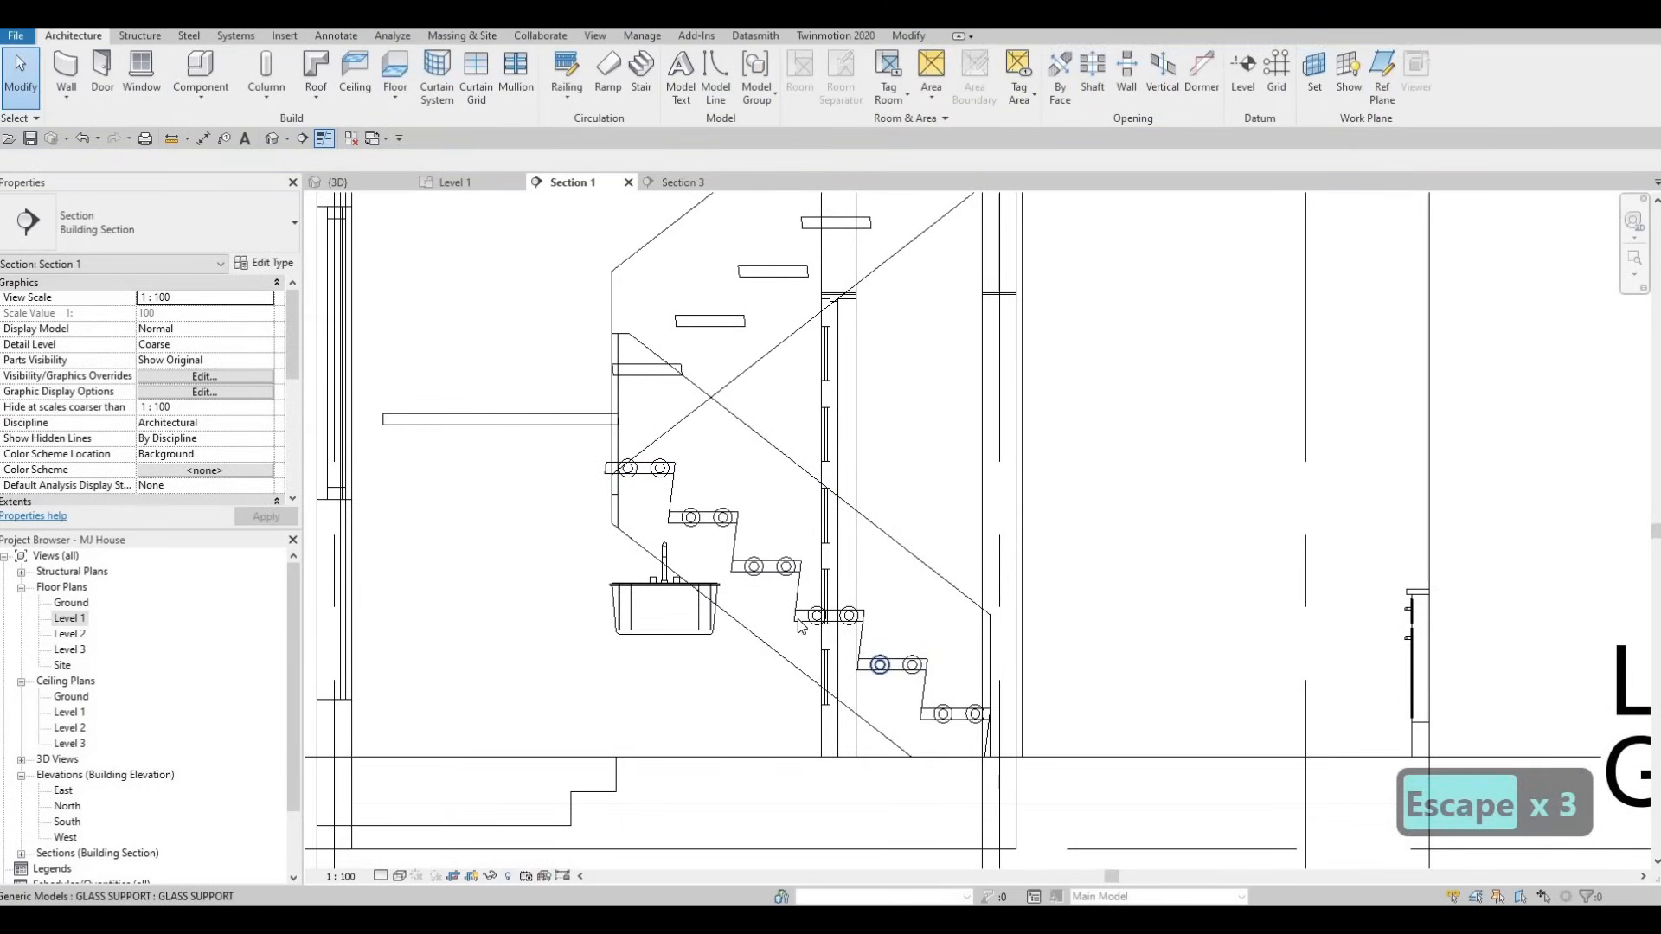
left_click(606, 558)
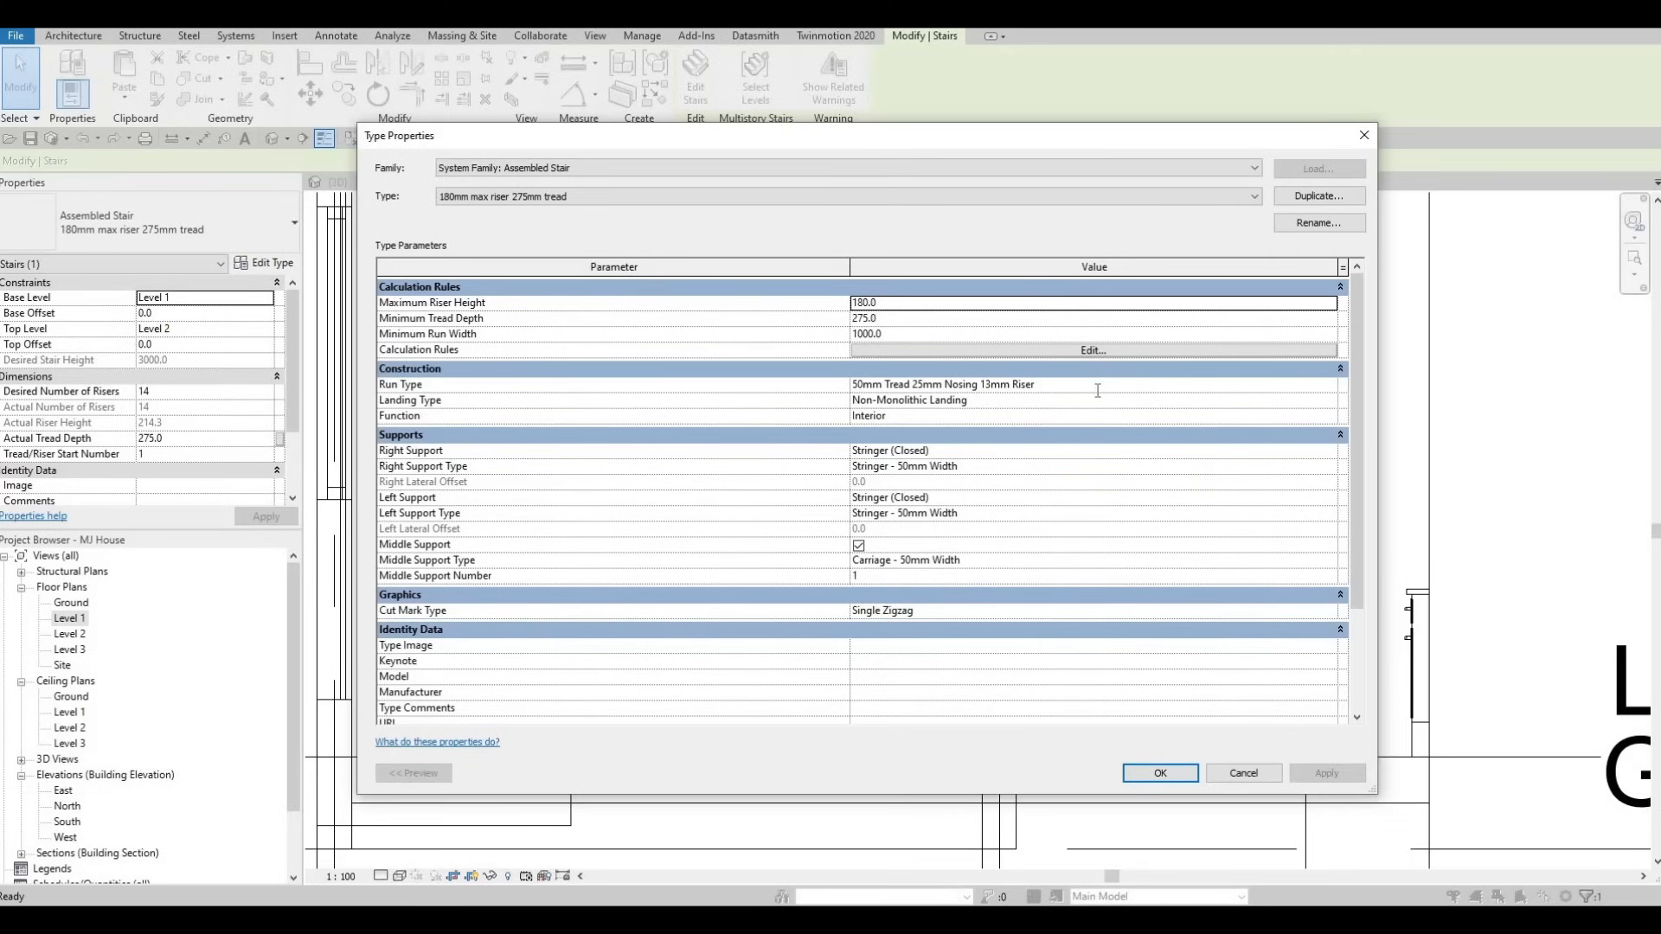
- Set the run type's Nosing Profile to M_C Shapes-Profile : C250X30
left_click(1326, 386)
left_click(1326, 387)
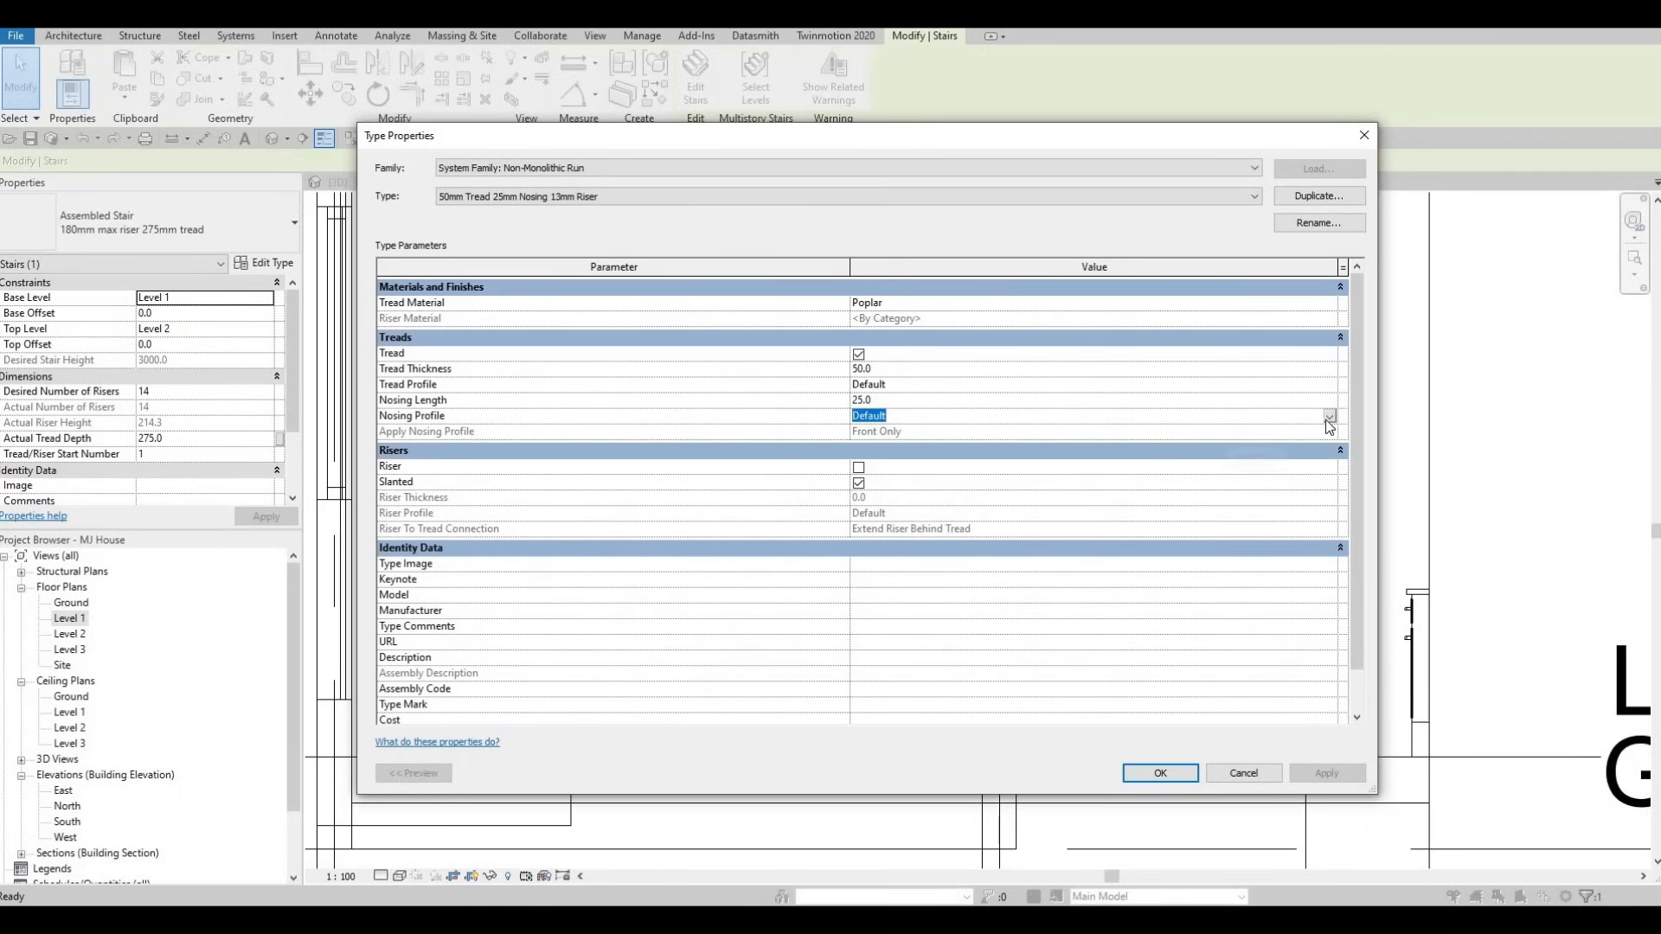
left_click(1084, 420)
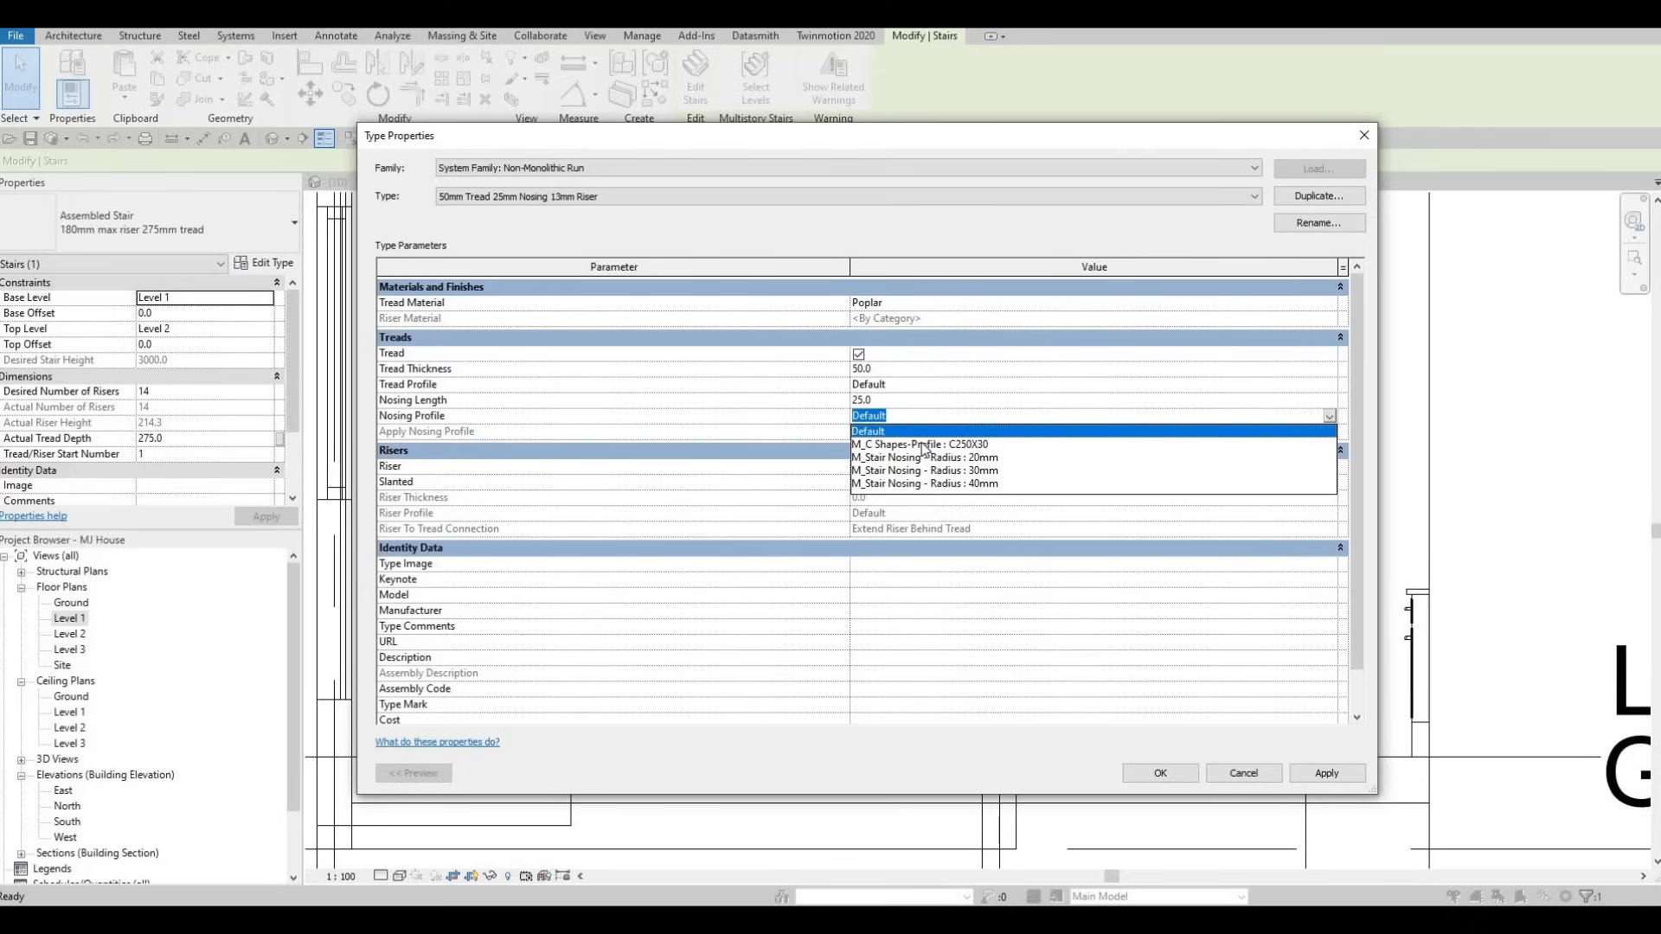
left_click(952, 444)
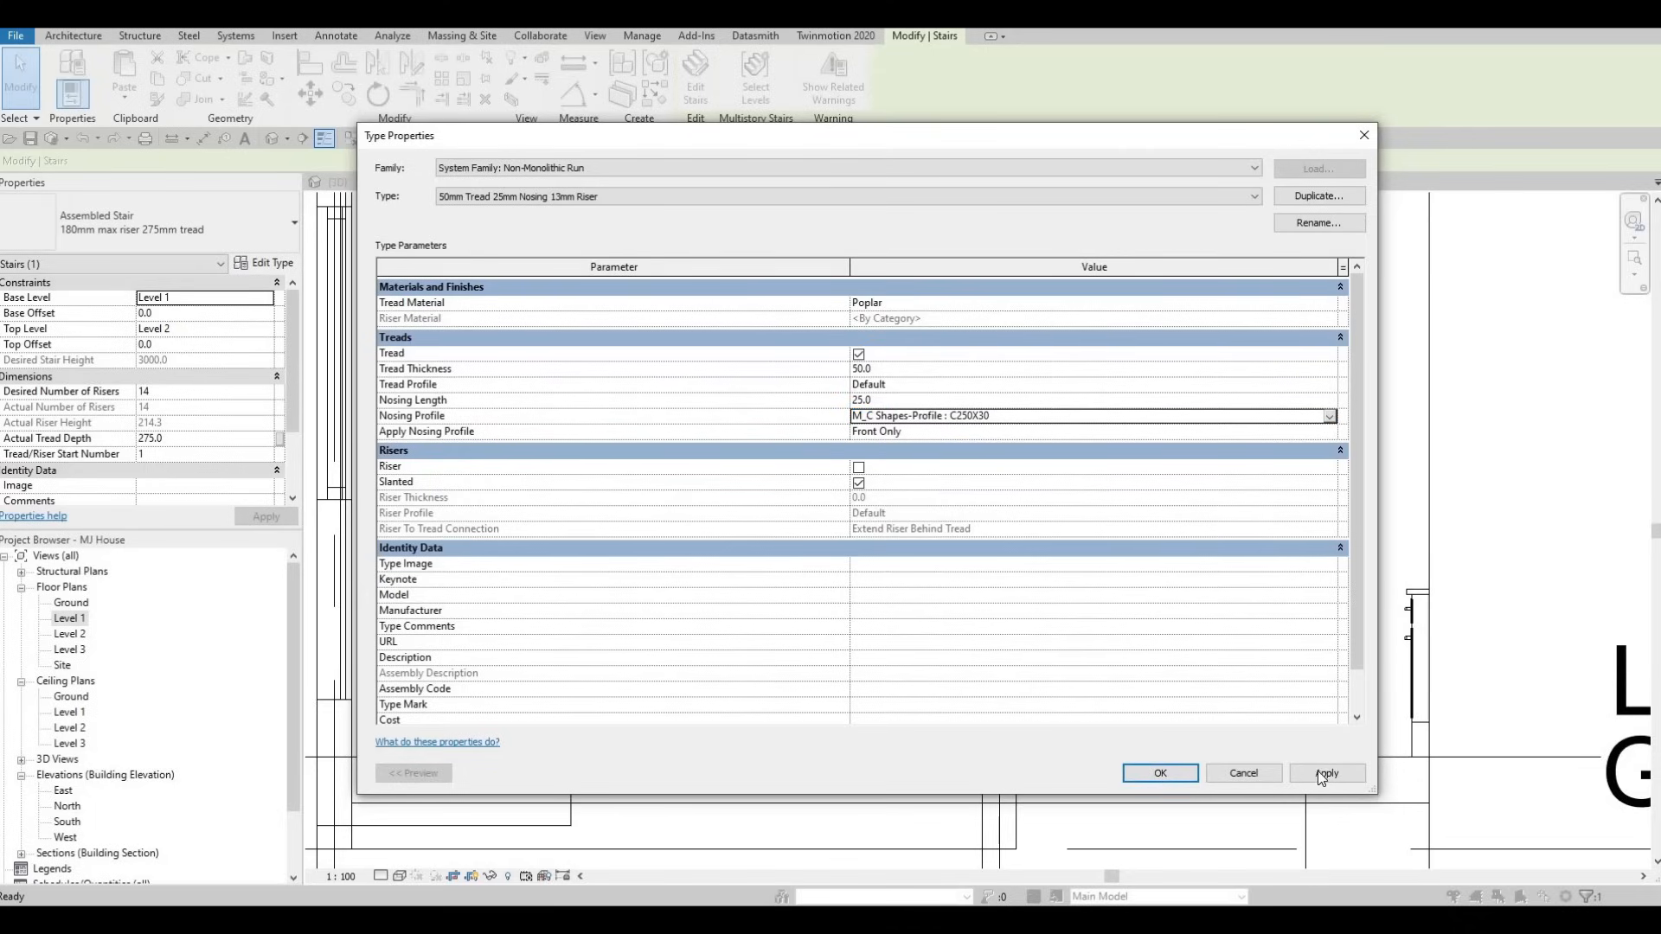
left_click(1176, 779)
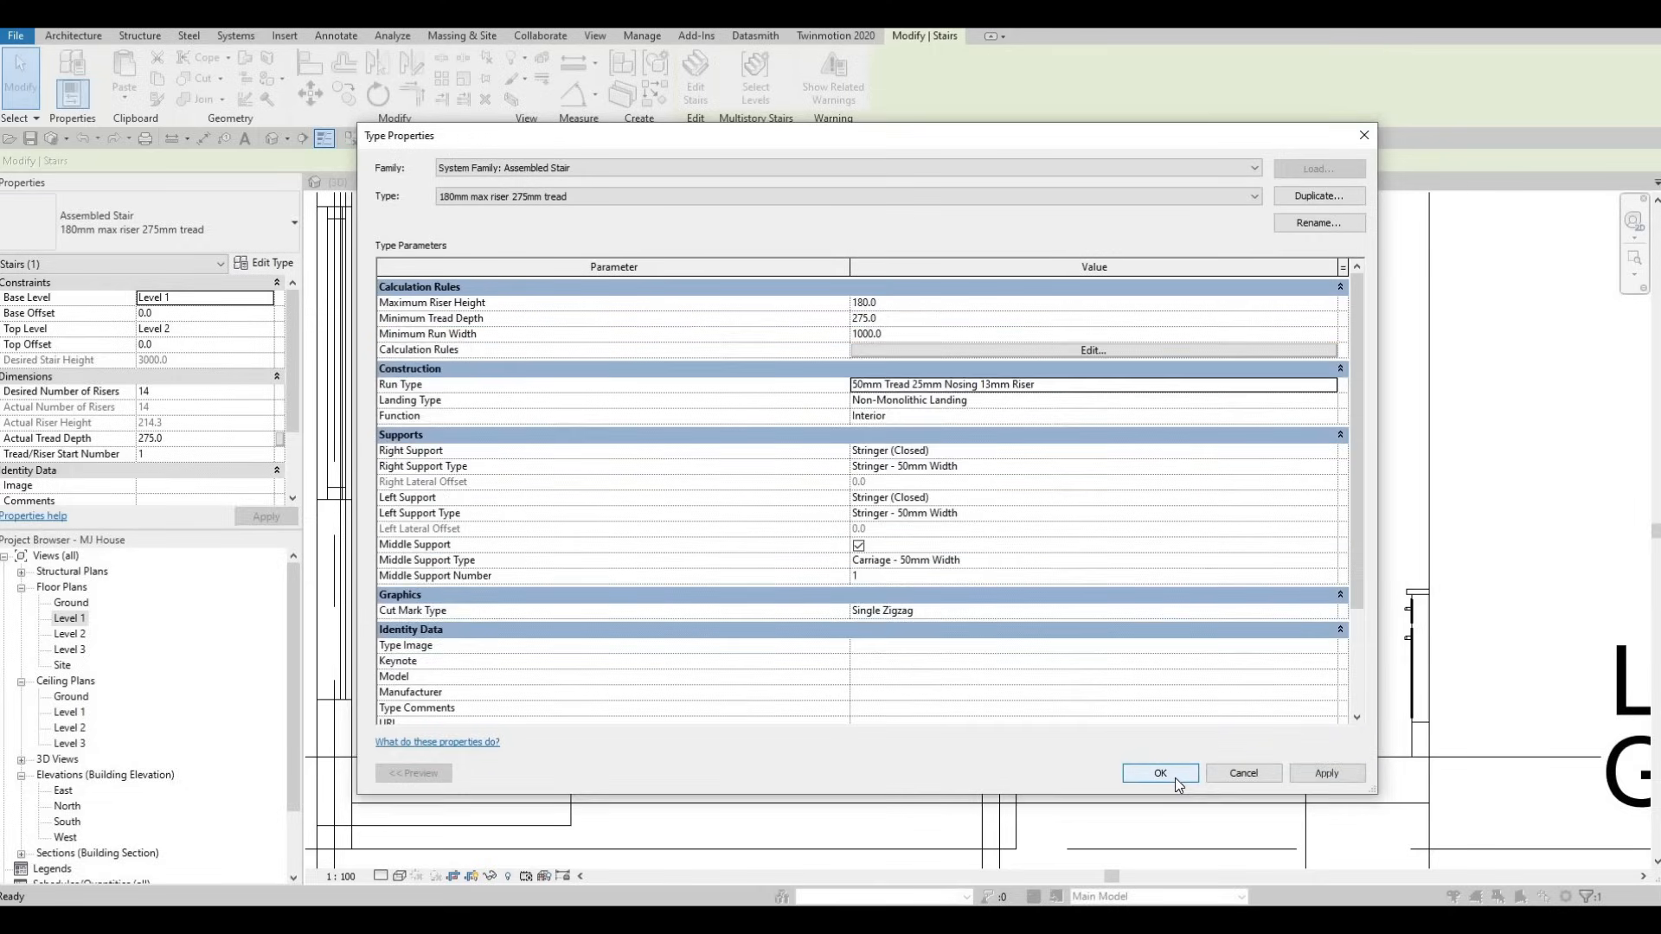
left_click(1175, 779)
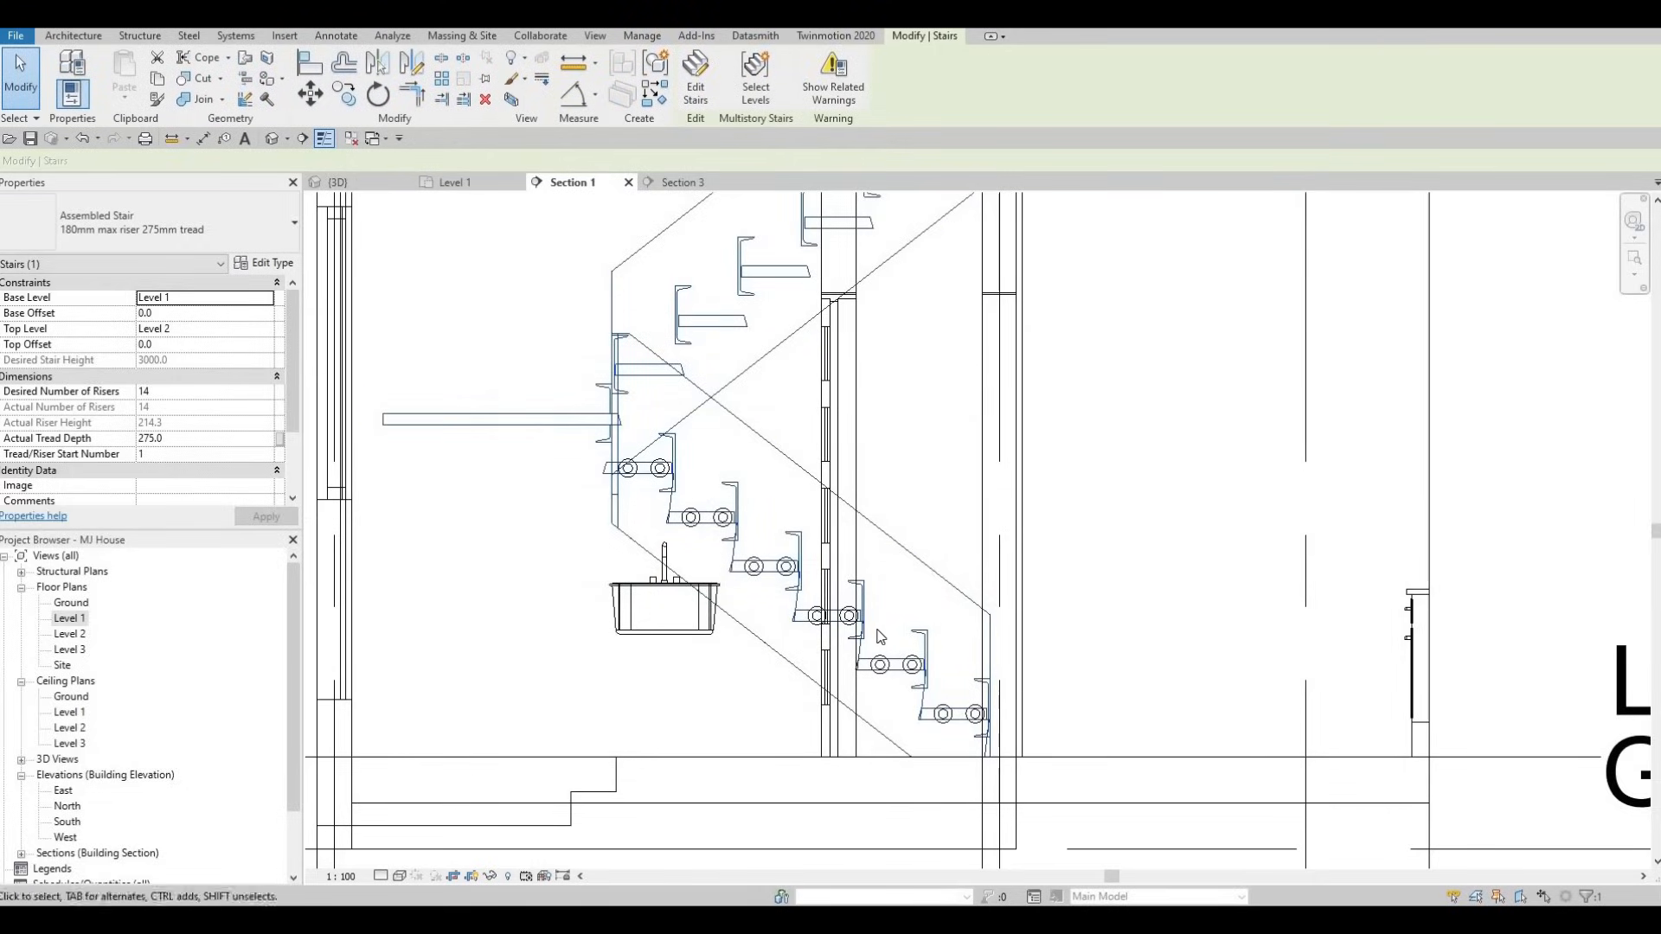
- Undo the C-shaped nosing change and reselect the stair
key("ctrl+z")
left_click(899, 692)
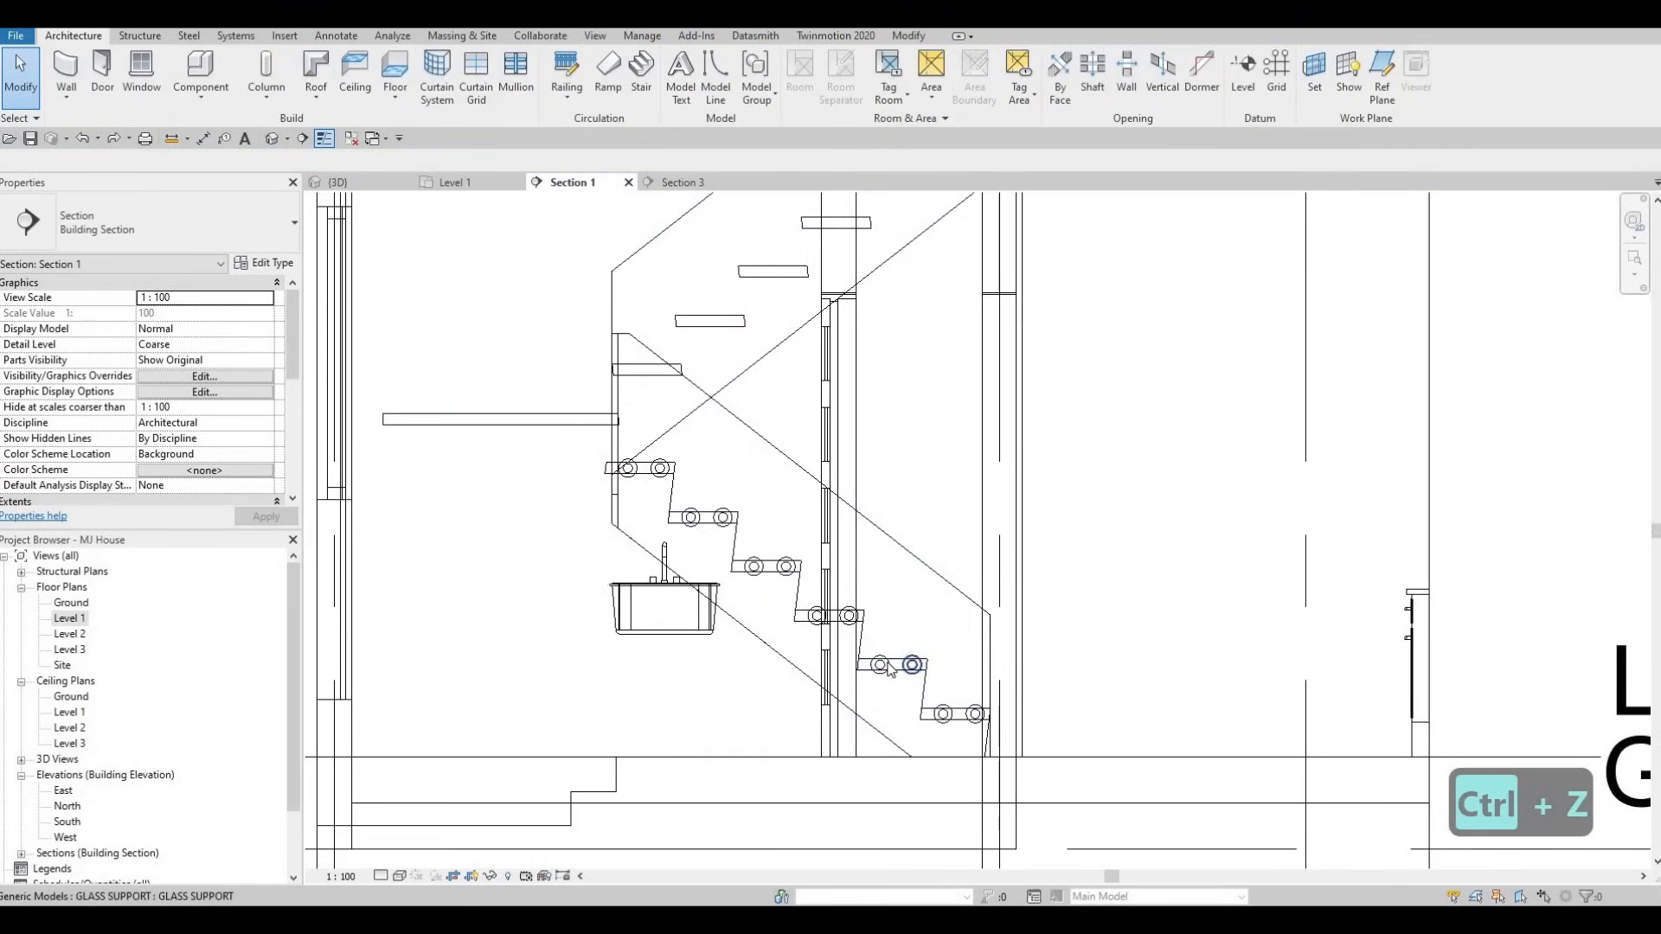
left_click(544, 321)
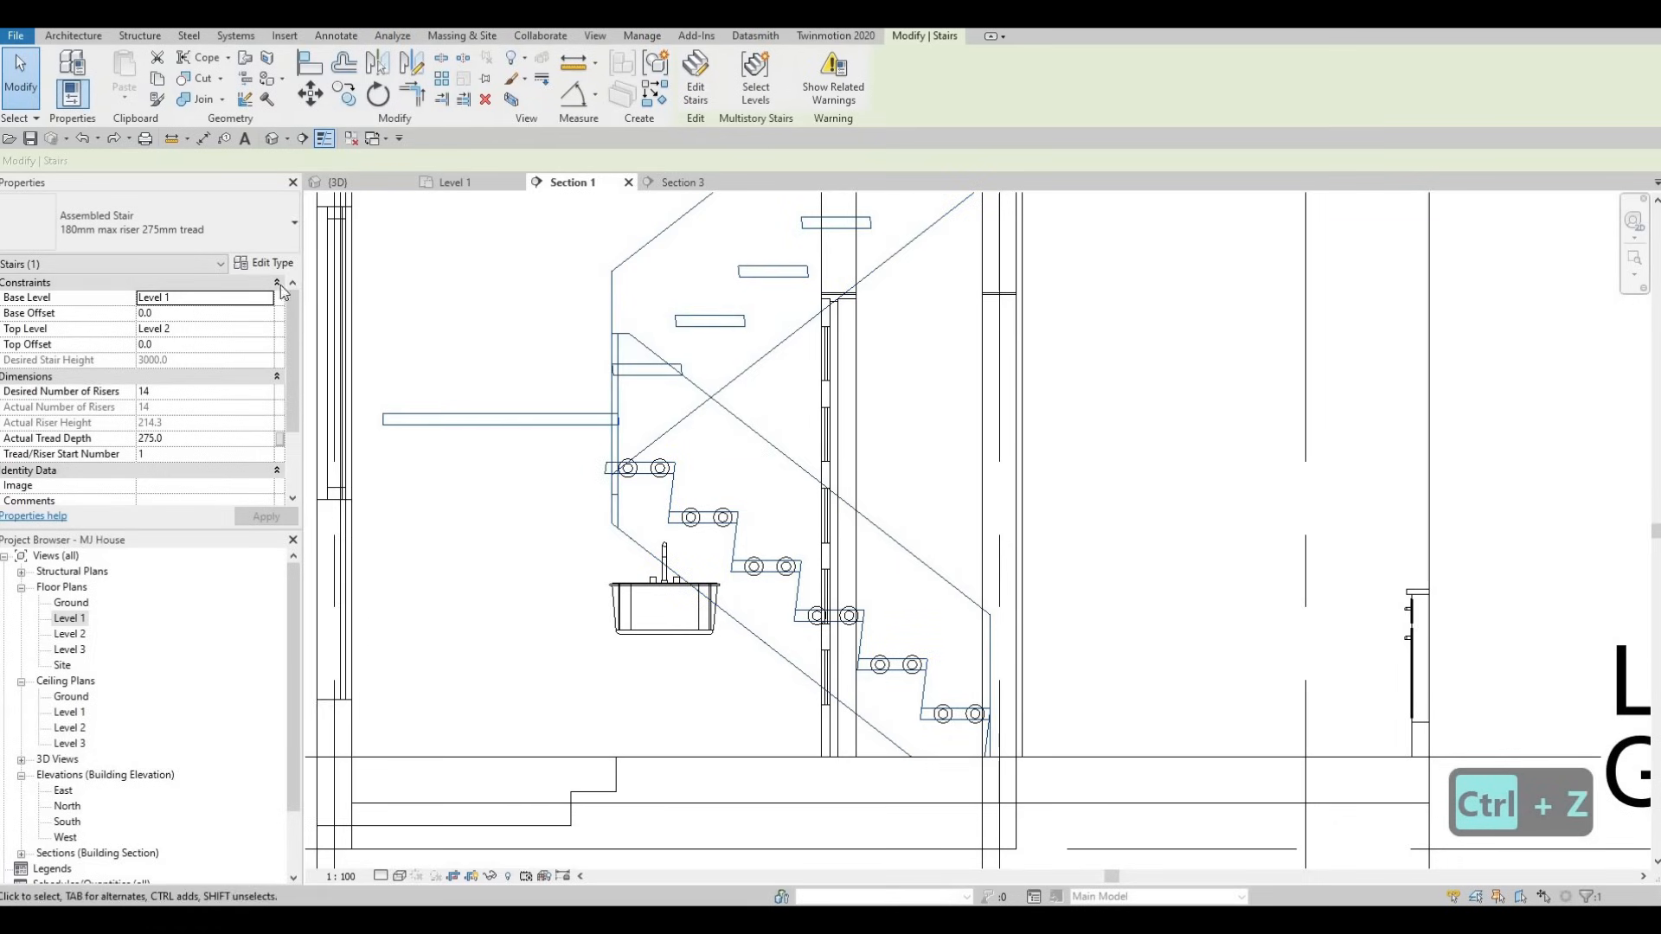
scroll(243, 348, "down", 3)
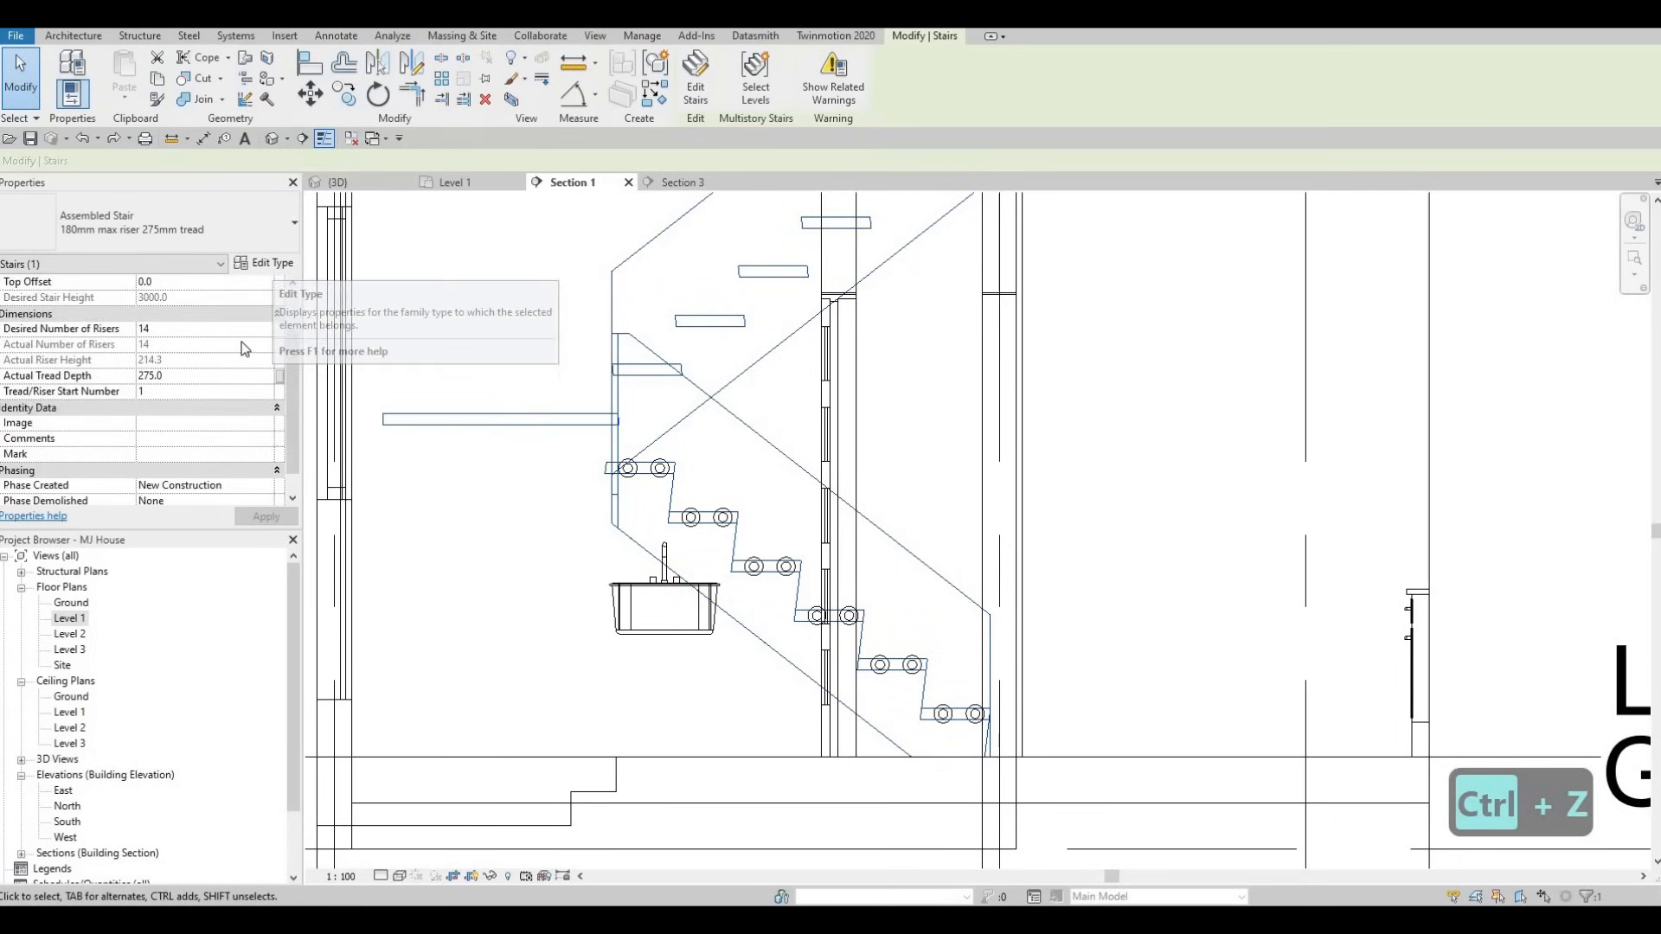
- In the stair's type properties, review the landing type and uncheck Slanted risers on the run type
left_click(261, 267)
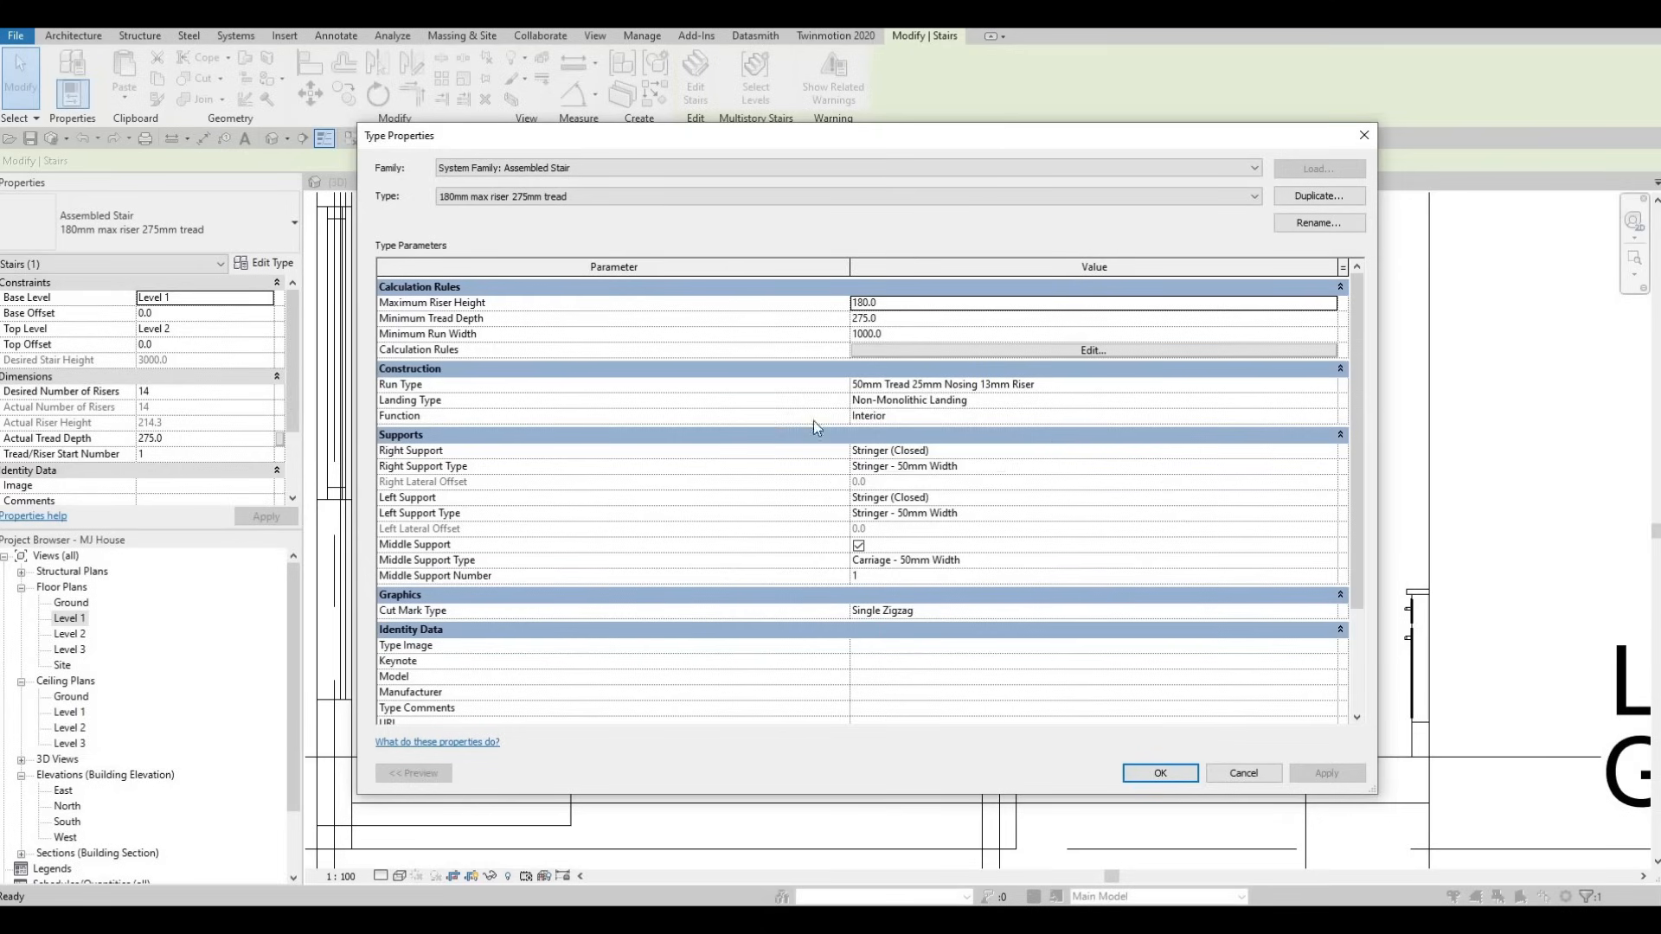
left_click(1328, 404)
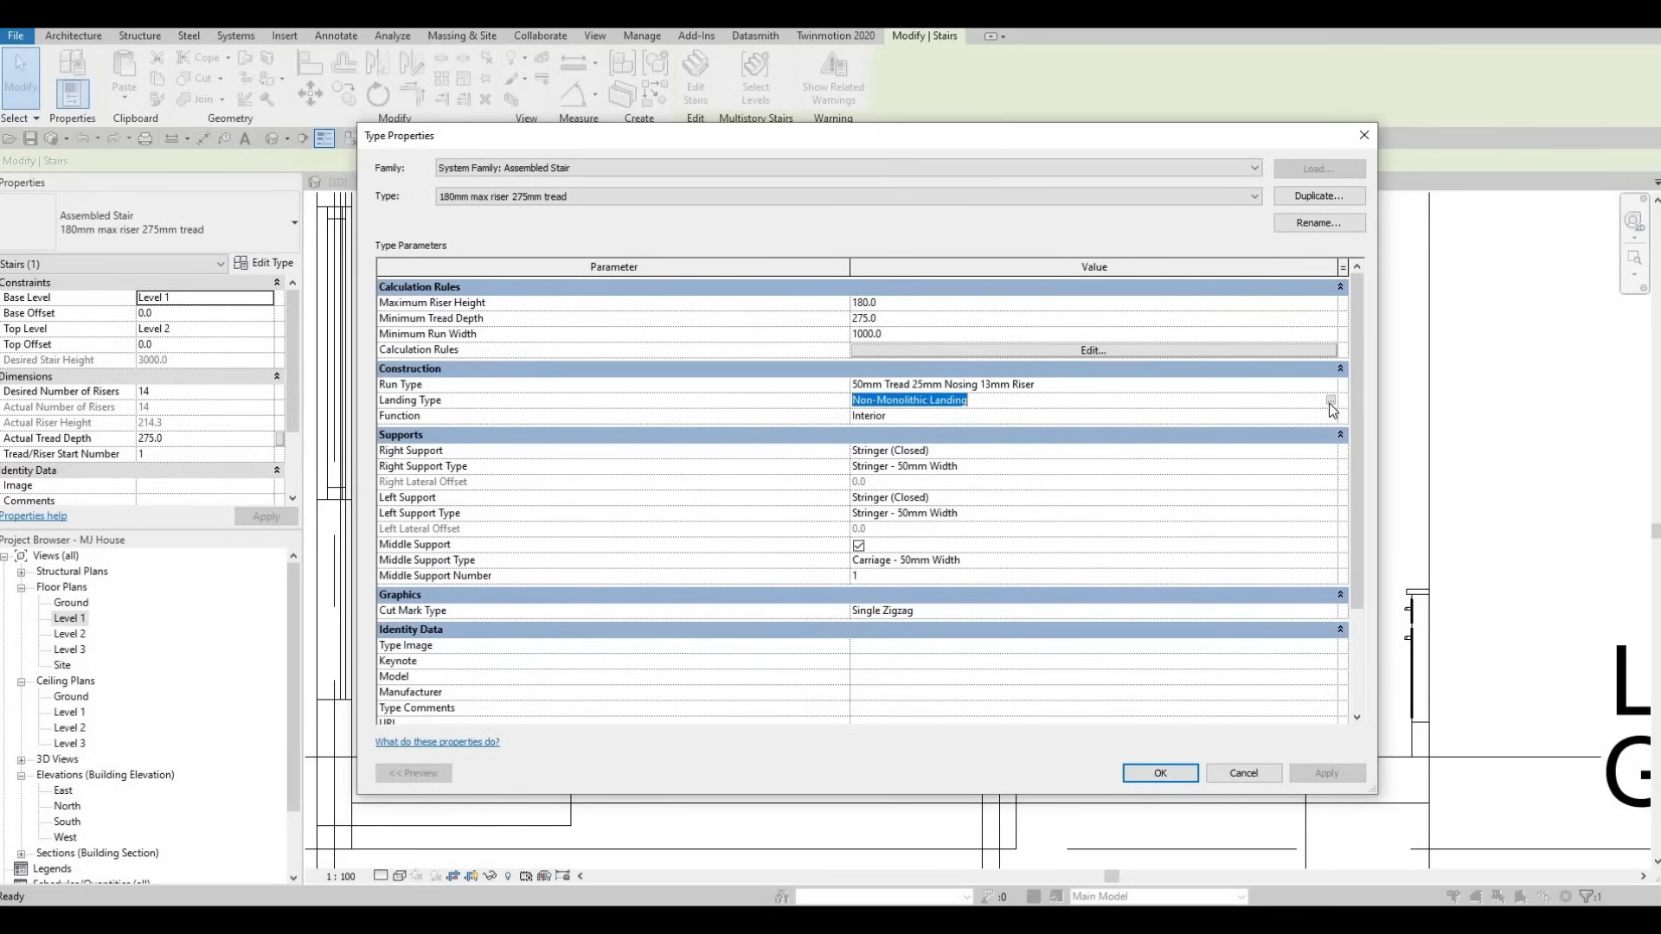
left_click(1330, 401)
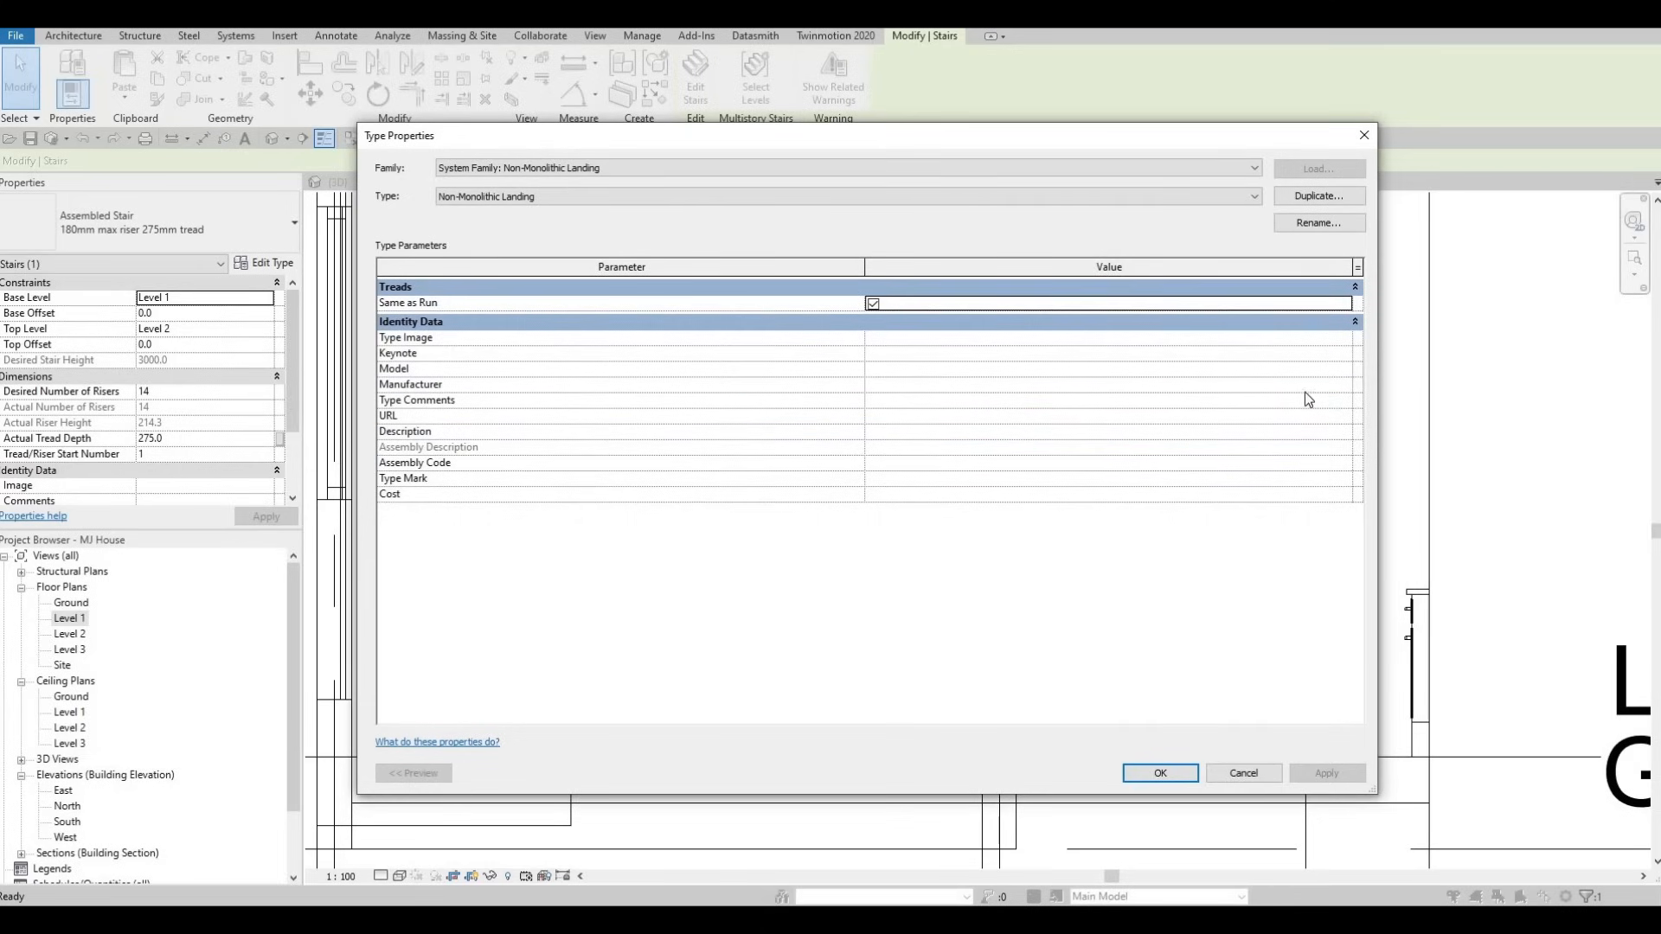
key("Escape")
left_click(1332, 386)
left_click(1332, 385)
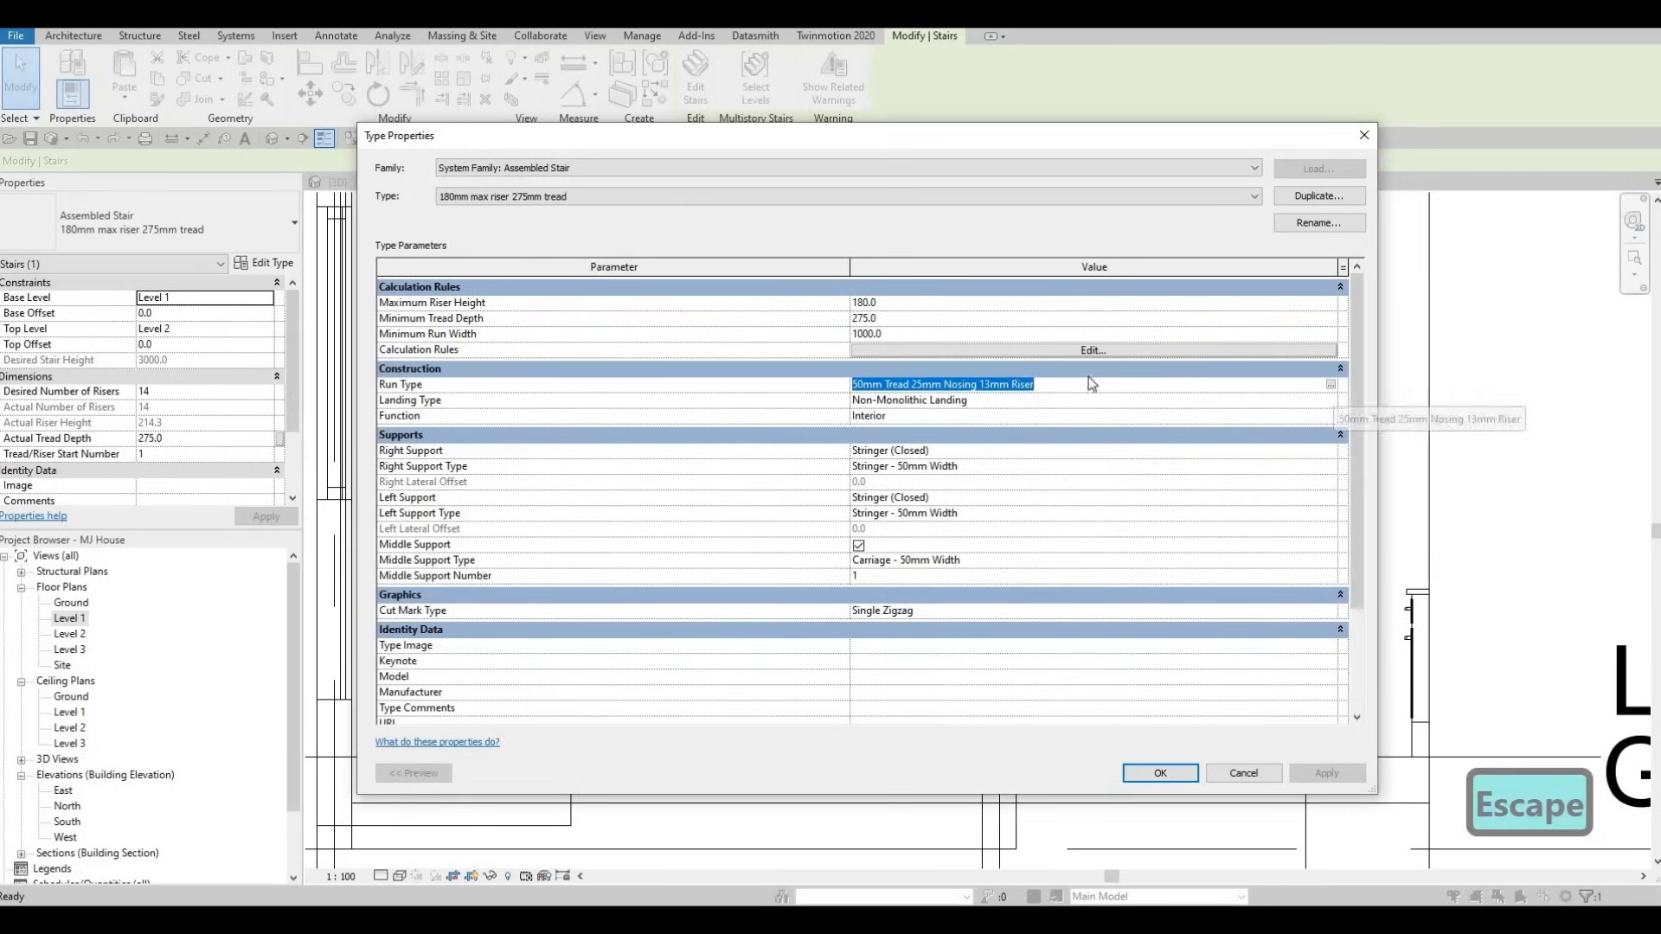
key("F1")
key("F1")
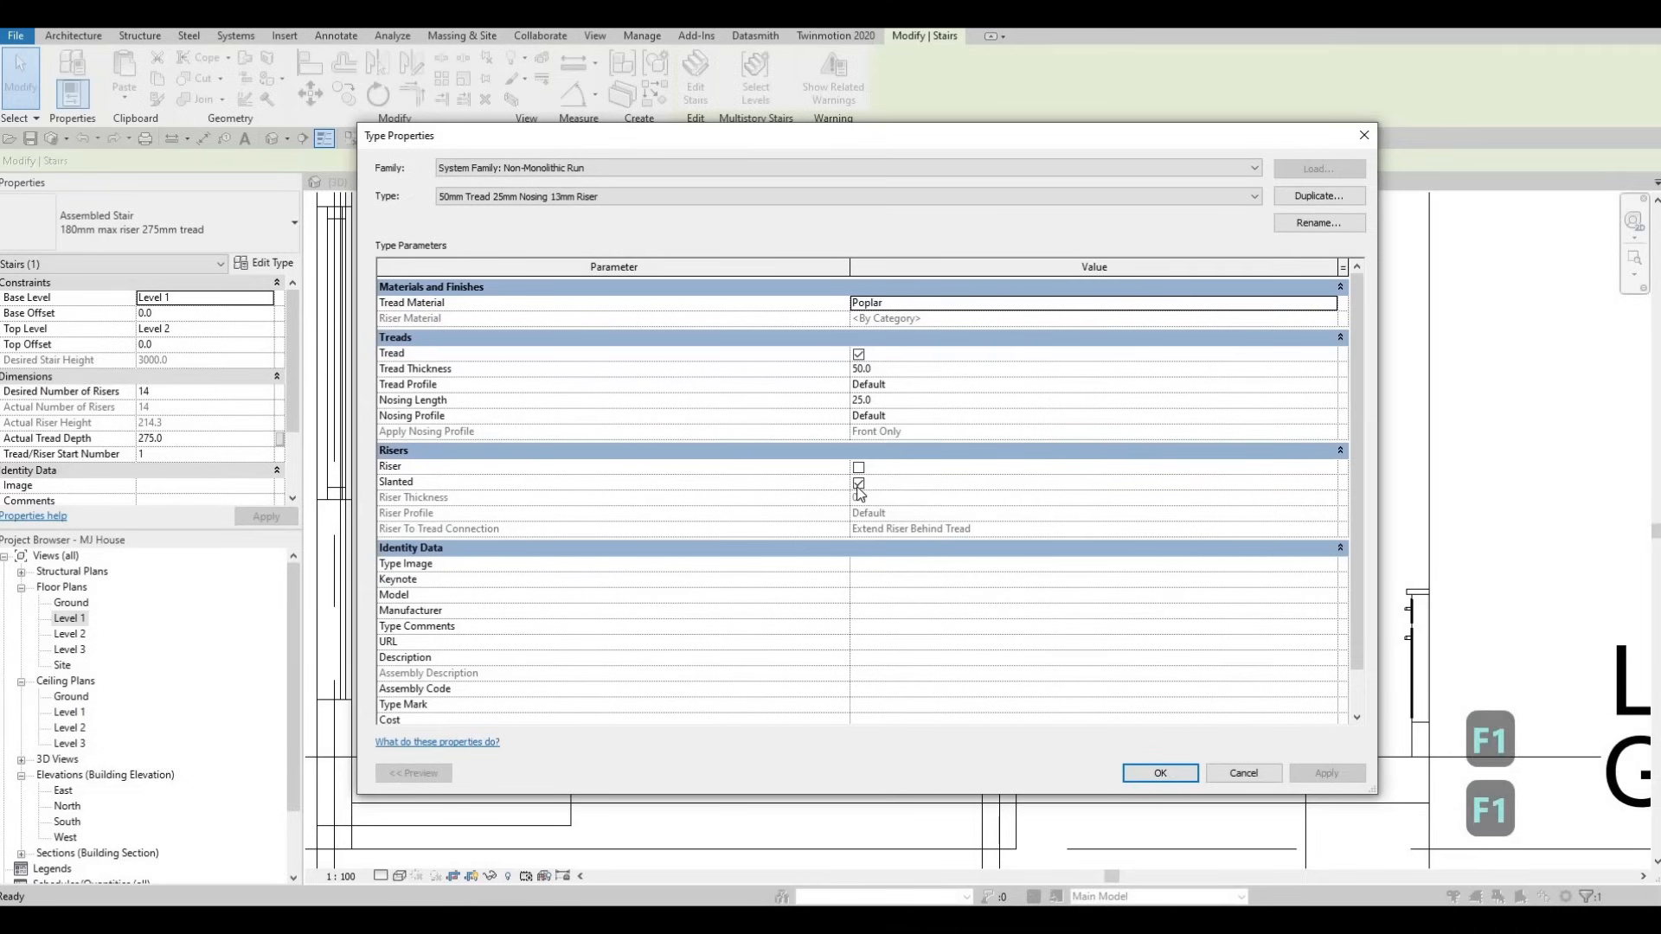
left_click(859, 487)
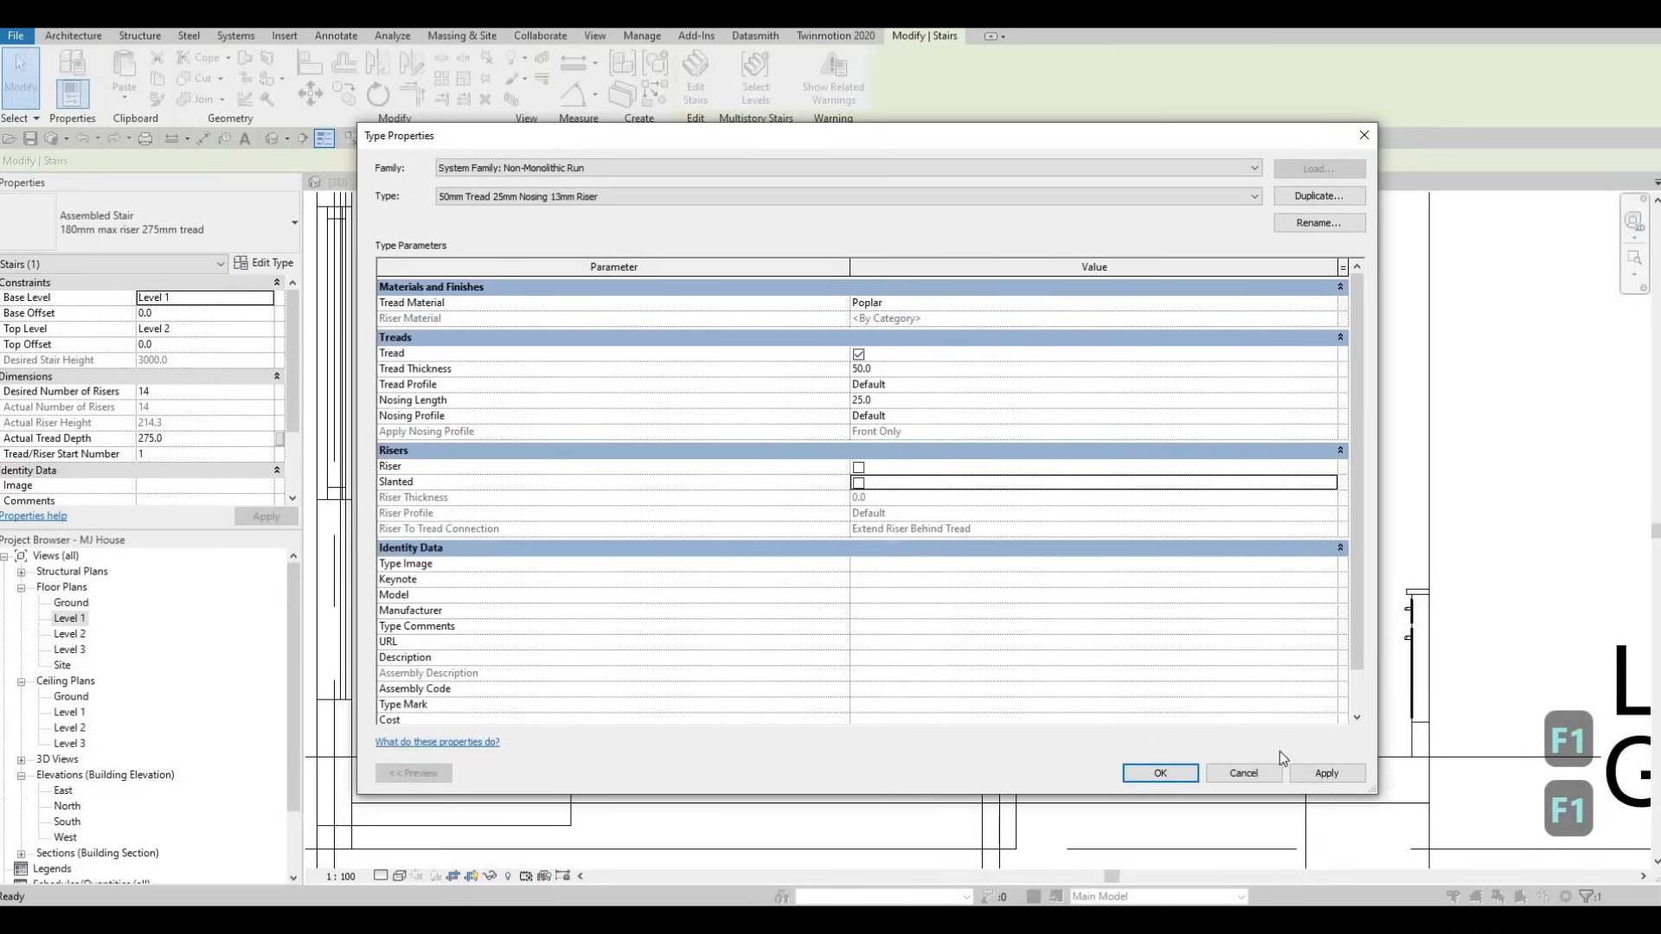
left_click(1176, 774)
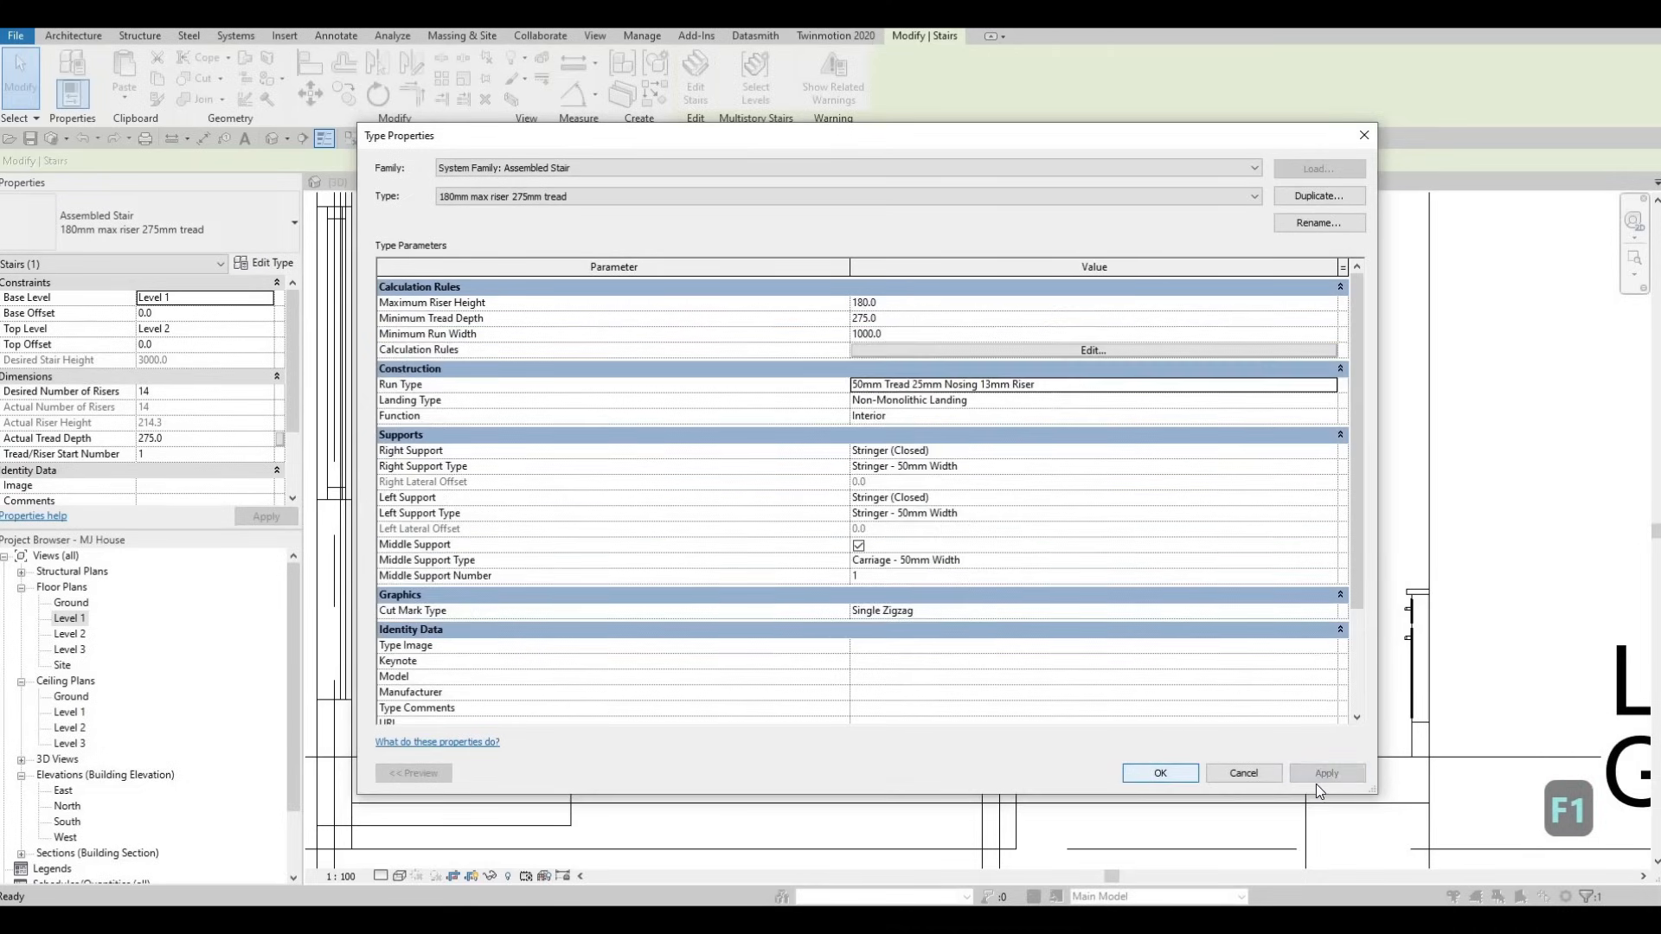
left_click(1160, 772)
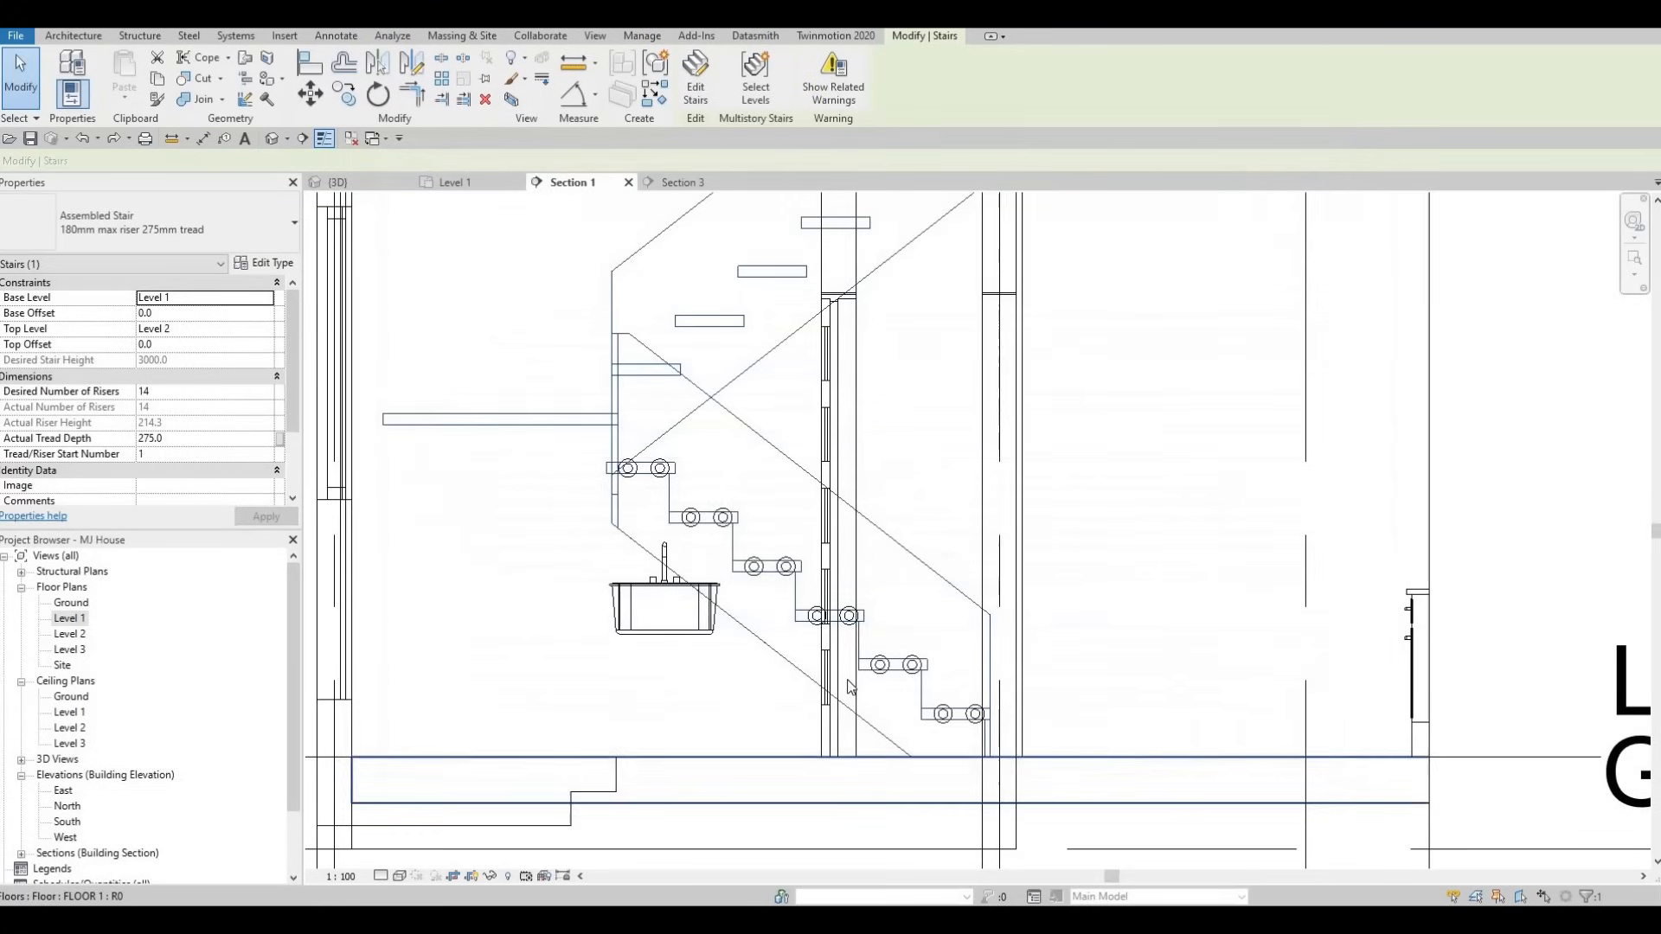
- Open the Level 1 floor plan with nothing selected
scroll(796, 522, "up", 3)
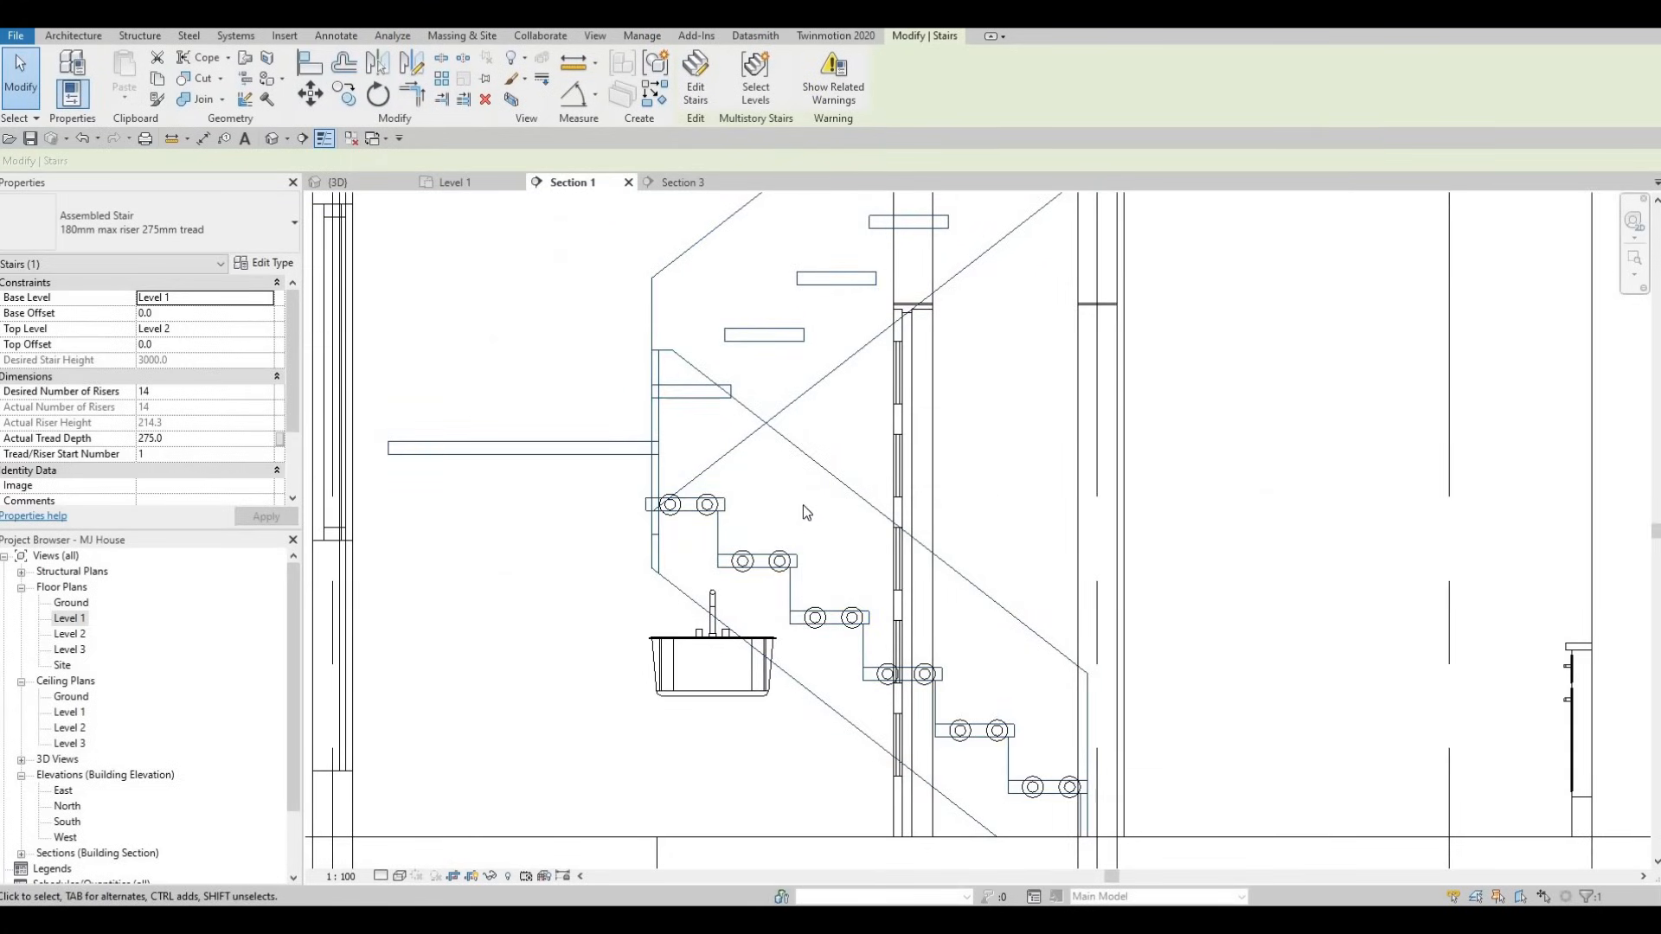
scroll(801, 507, "down", 1)
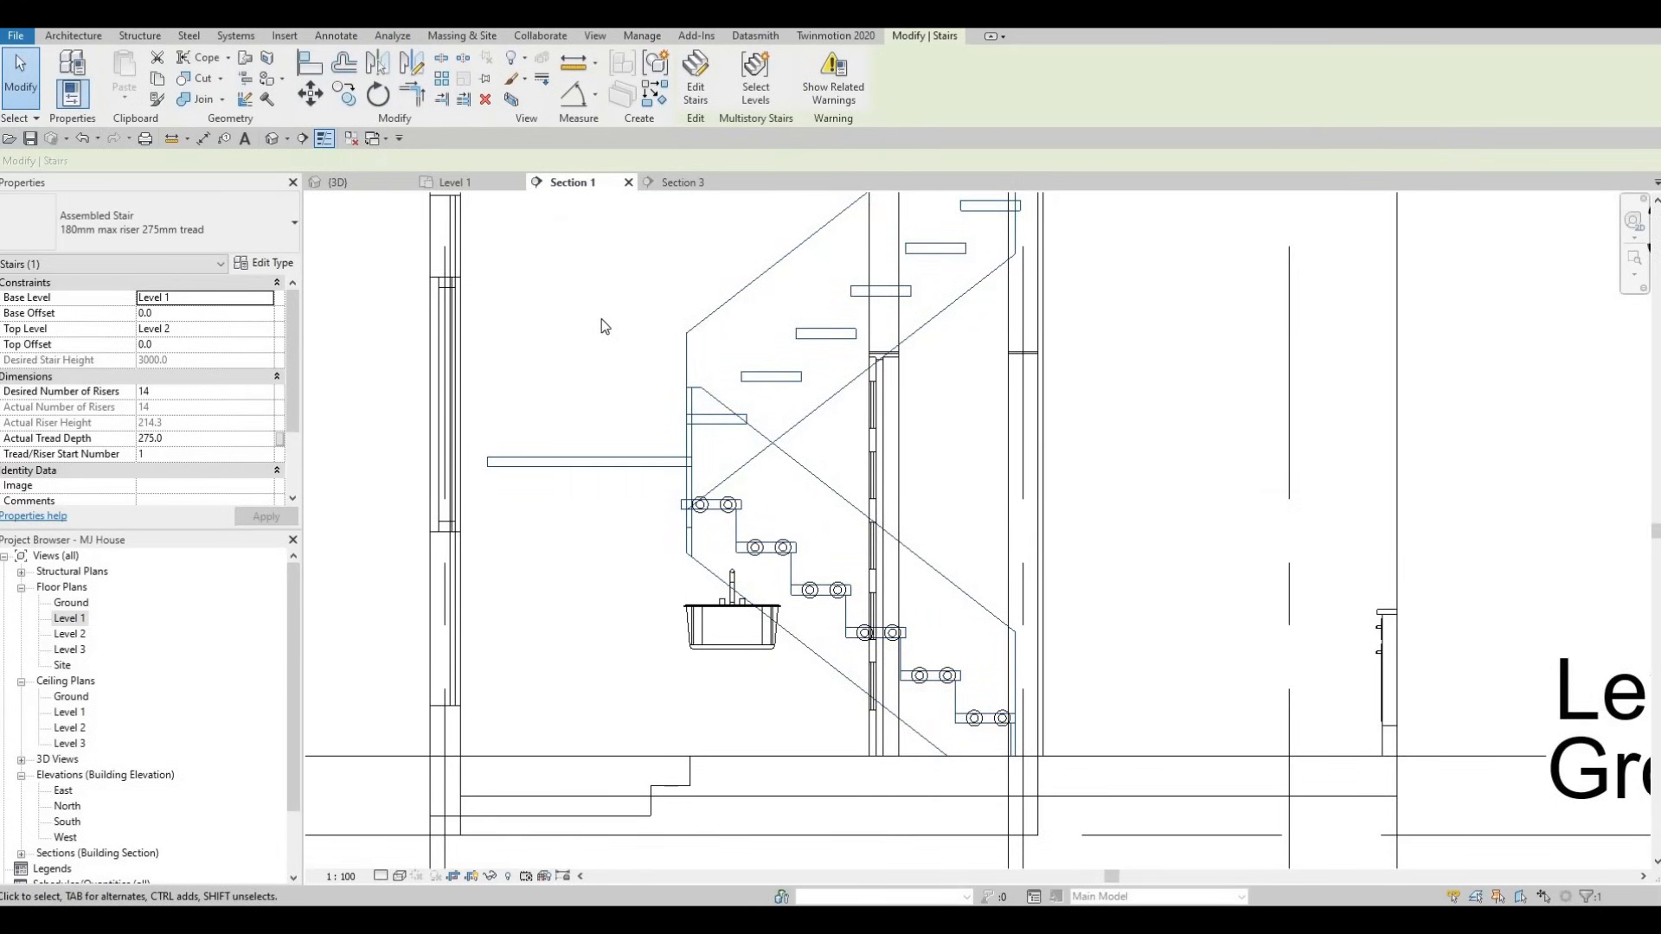
double_click(78, 623)
scroll(908, 530, "up", 2)
key("Escape")
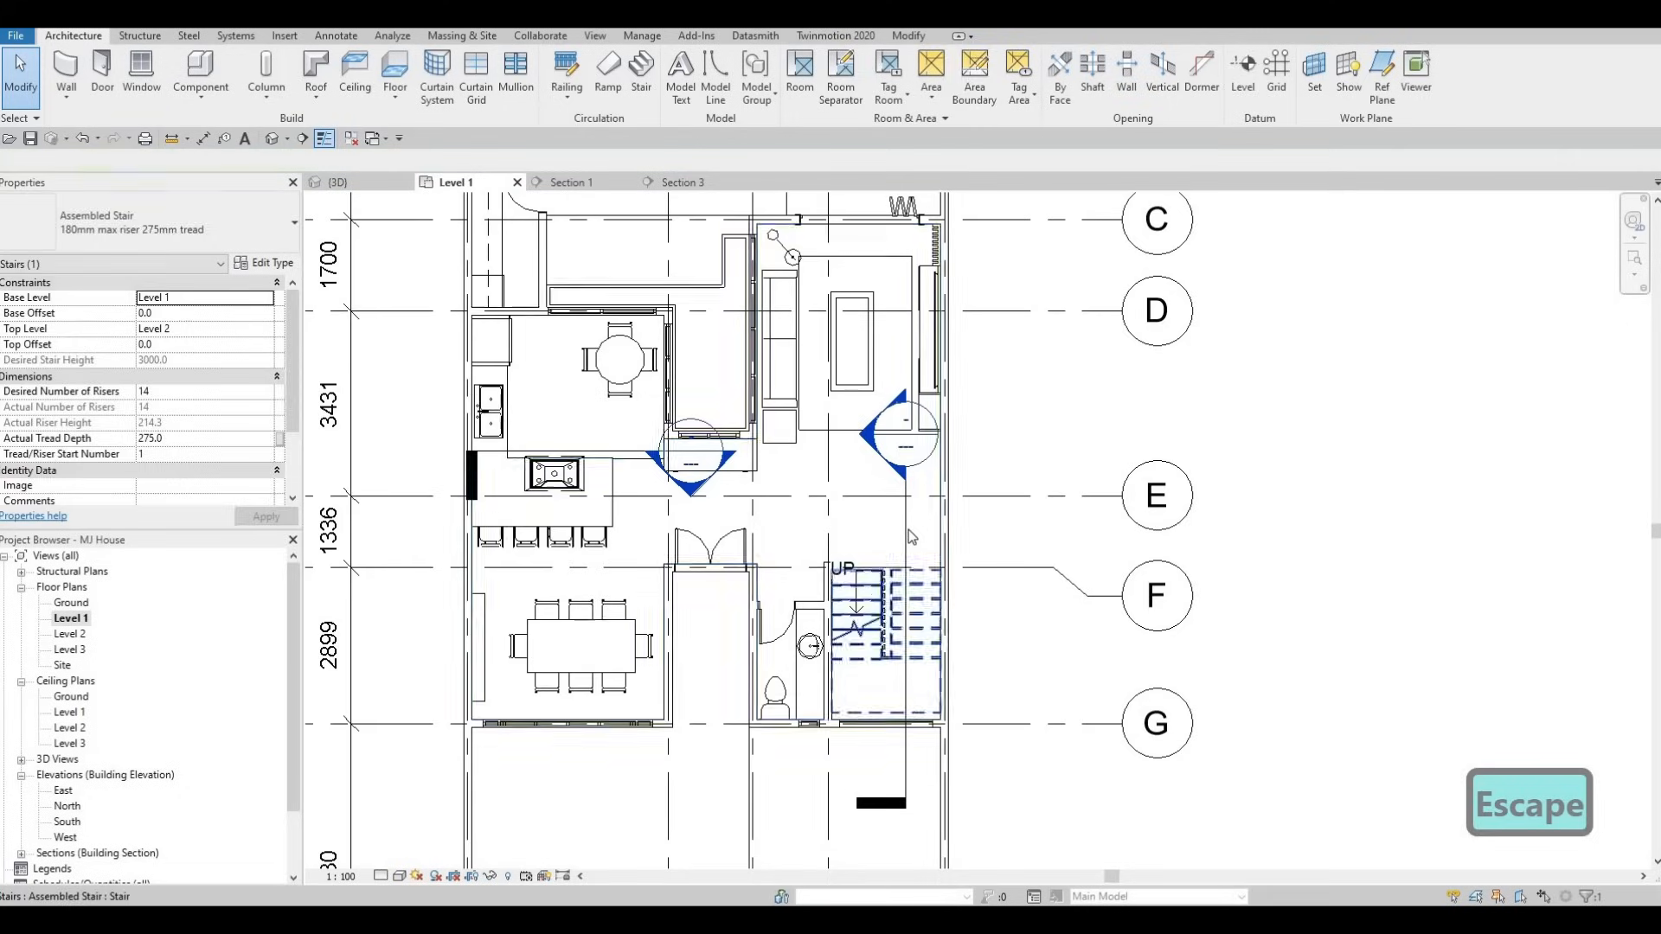
key("Escape")
- Flip the stair's section line to face the other way and shift it slightly left
left_click(907, 529)
scroll(906, 530, "up", 1)
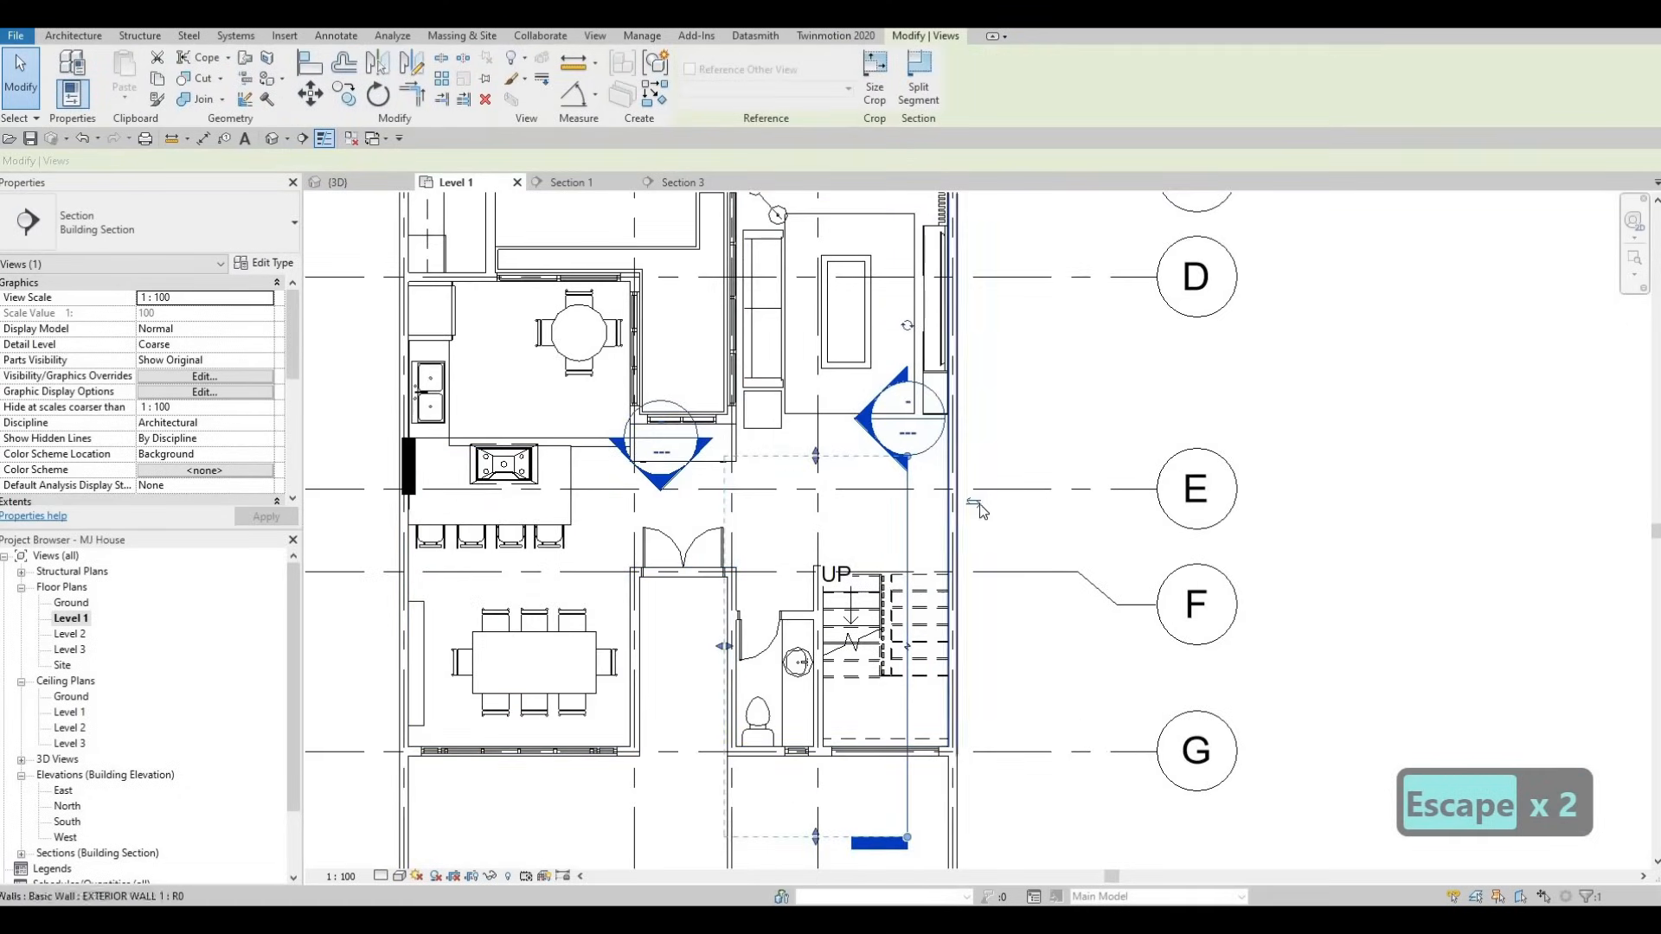
left_click(975, 504)
scroll(907, 510, "up", 1)
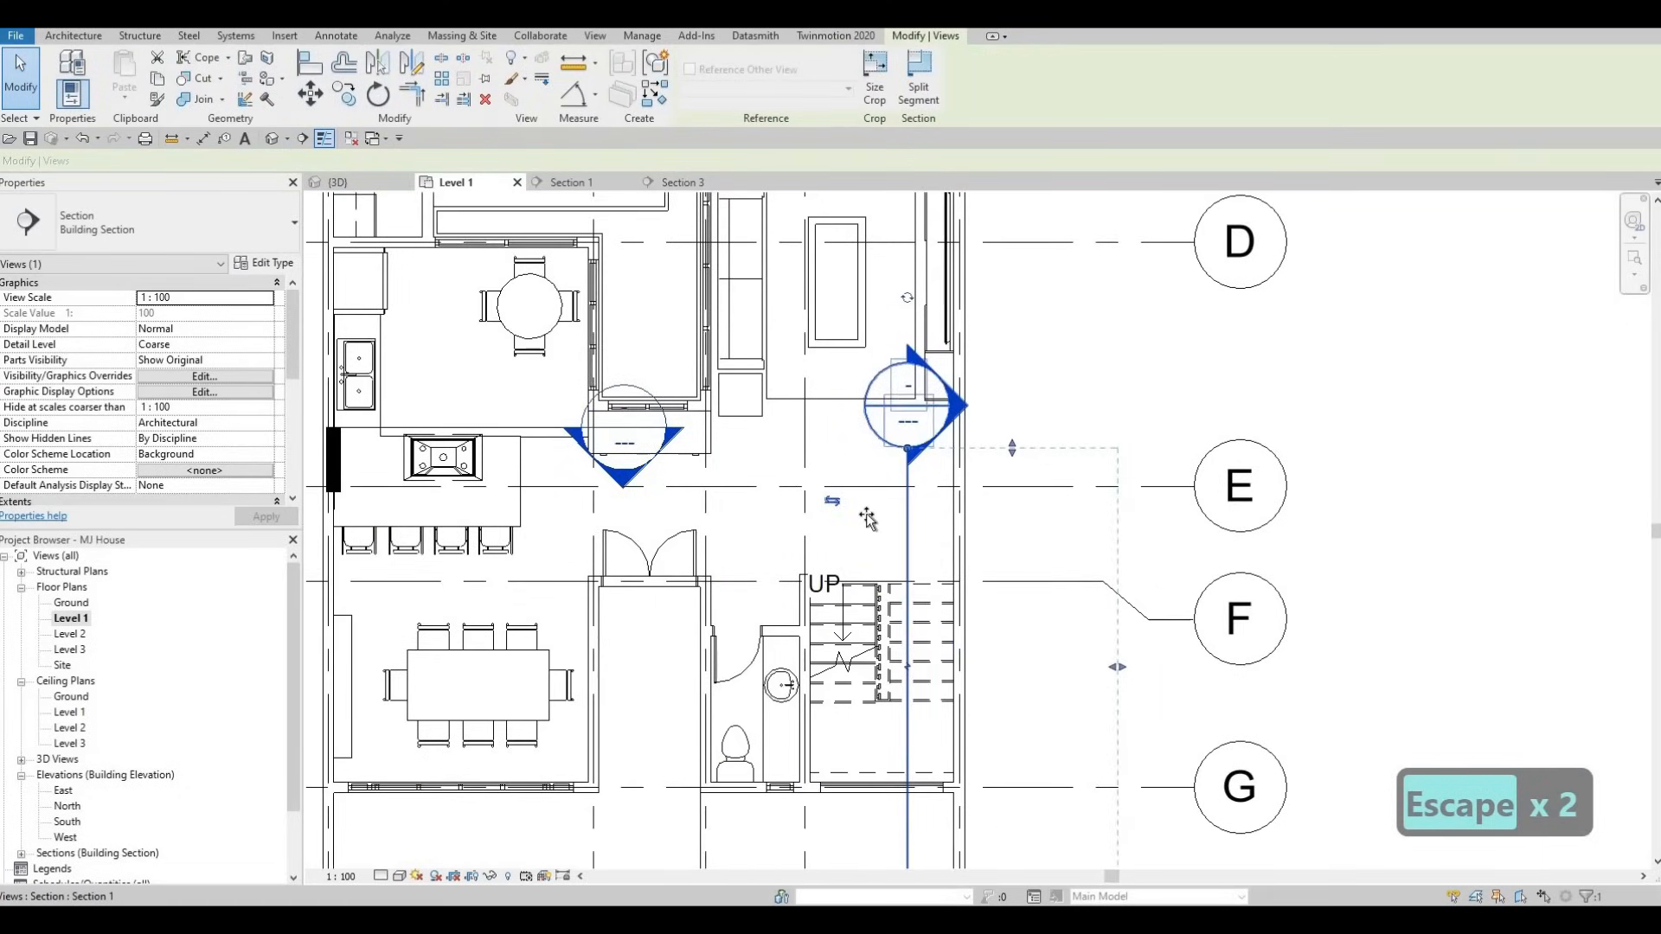
left_click_drag(907, 519, 867, 519)
key("Escape")
key("Escape")
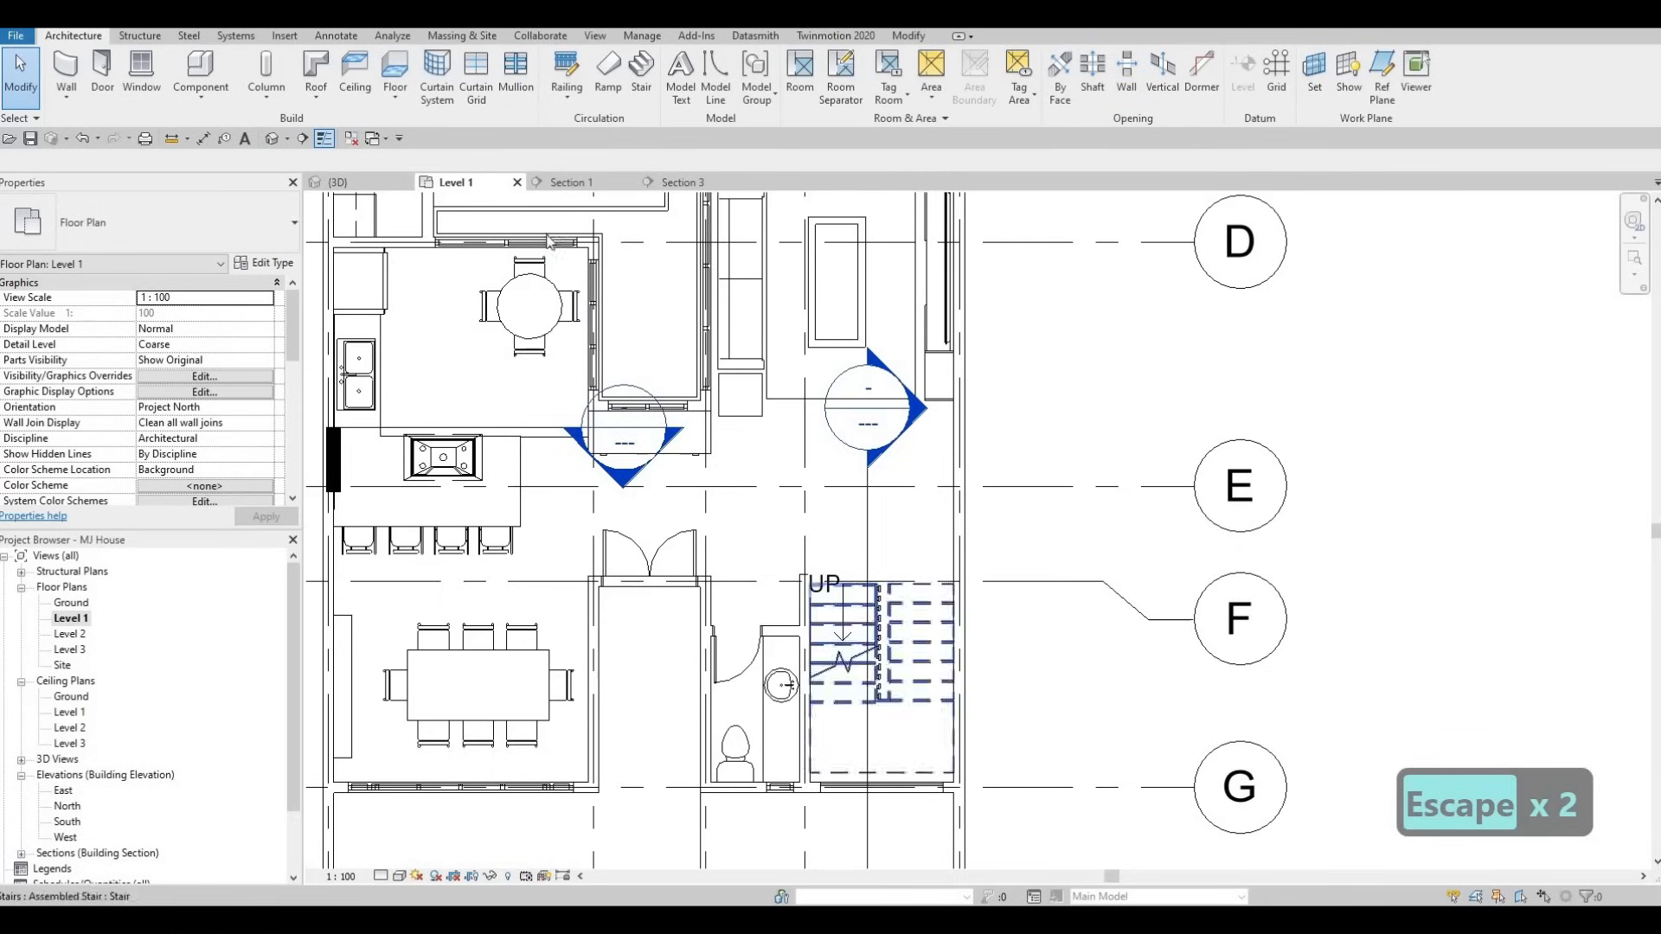
left_click(355, 182)
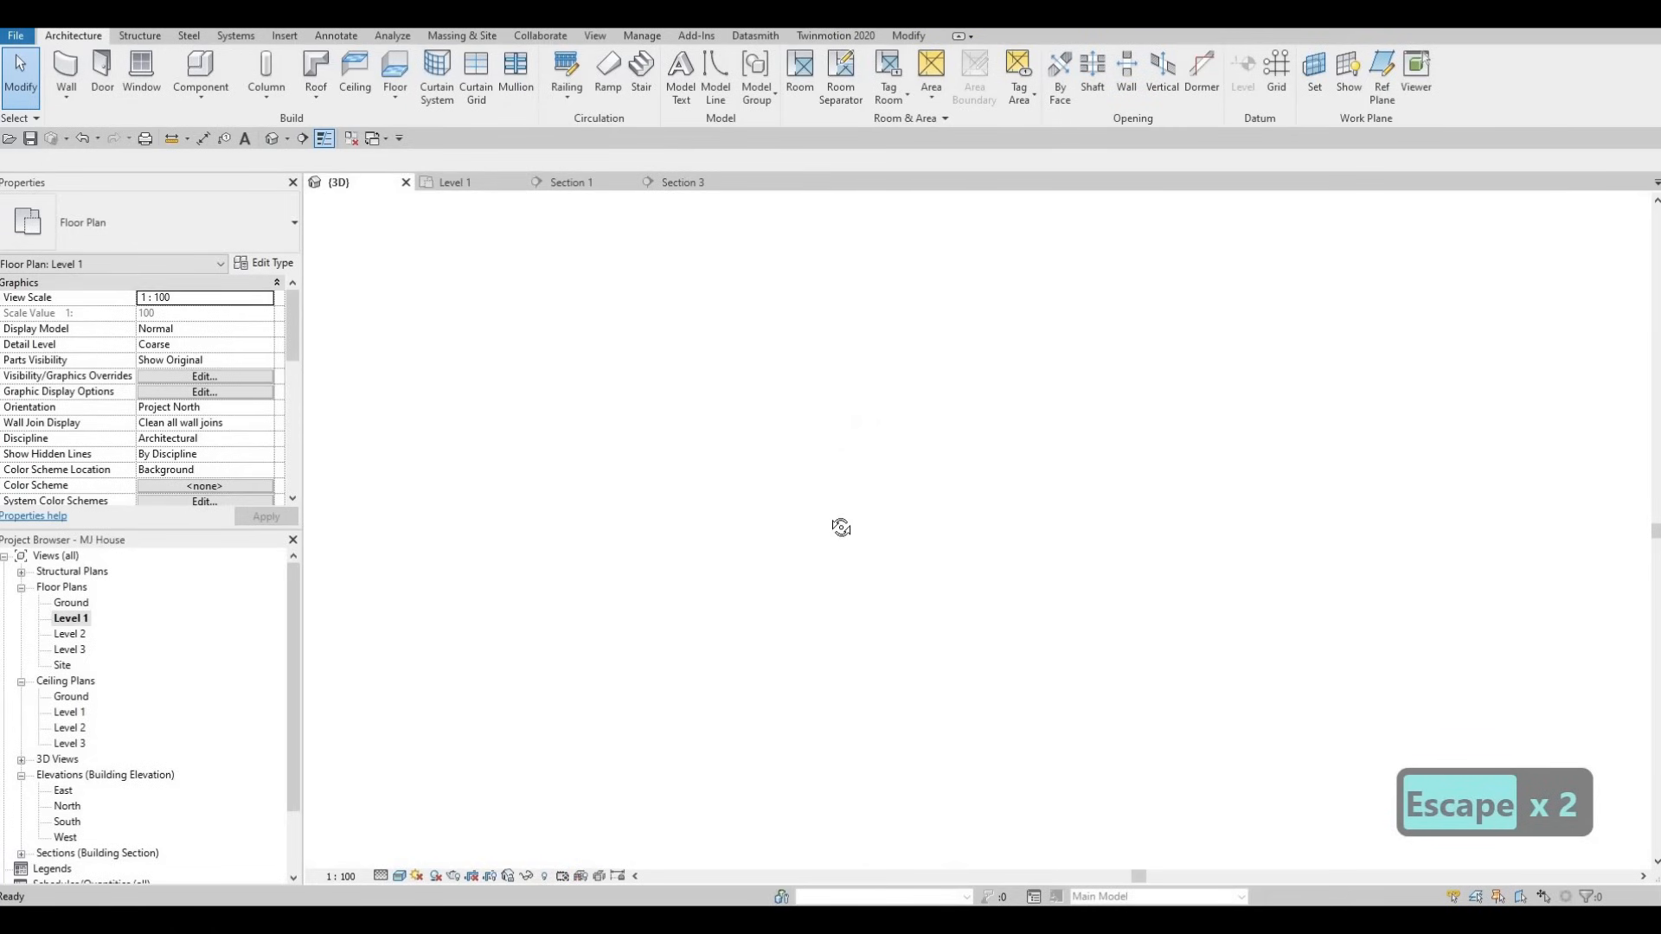
- Orbit around the stair in 3D and start component placement with CM
middle_click_drag(730, 525, 803, 554, "shift")
middle_click_drag(772, 377, 868, 490, "shift")
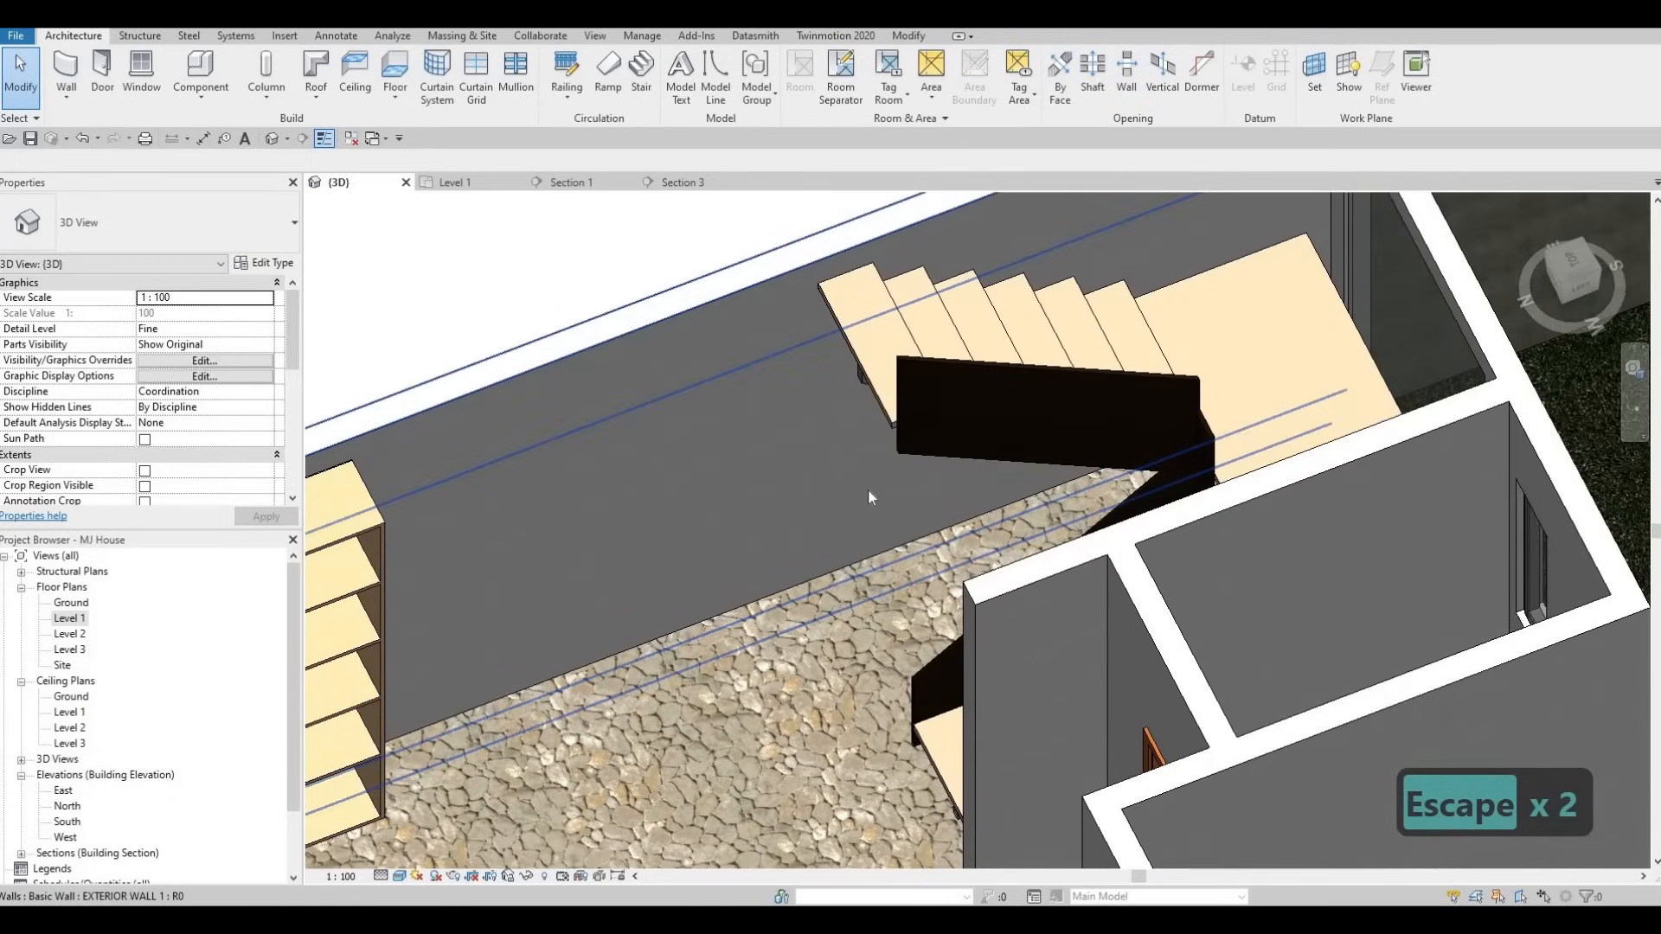
key("Escape")
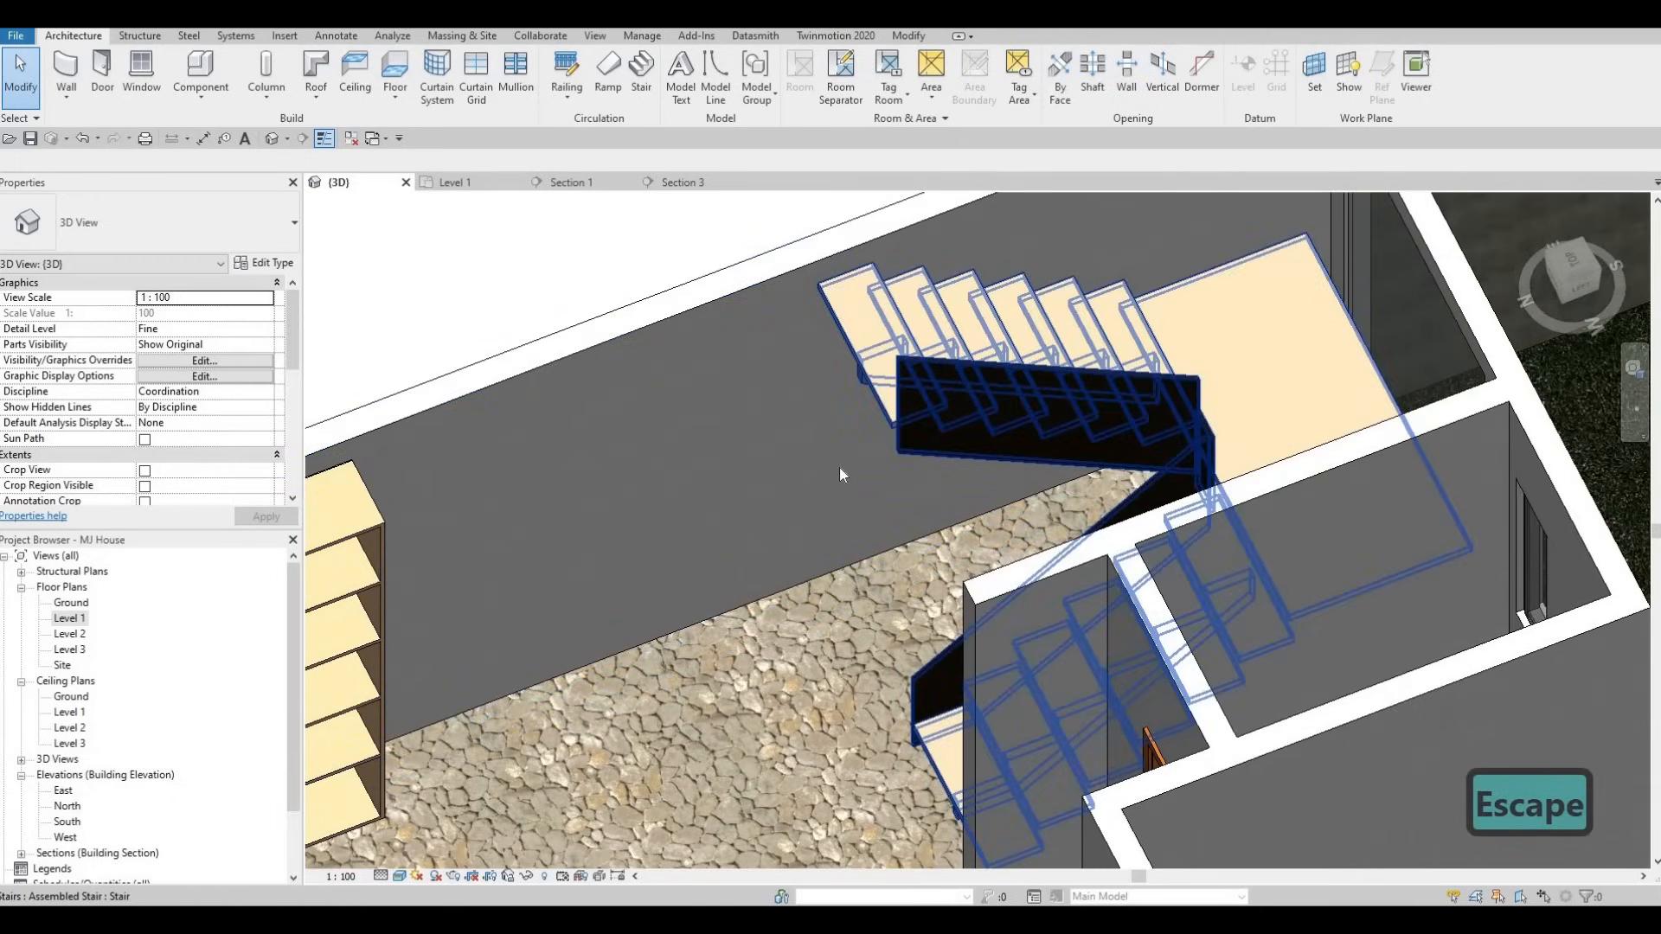
key("c")
scroll(999, 407, "up", 3)
key("m")
- Orbit to the stair's far side to inspect the glass supports, then return to Level 1
middle_click_drag(999, 406, 1020, 367, "shift")
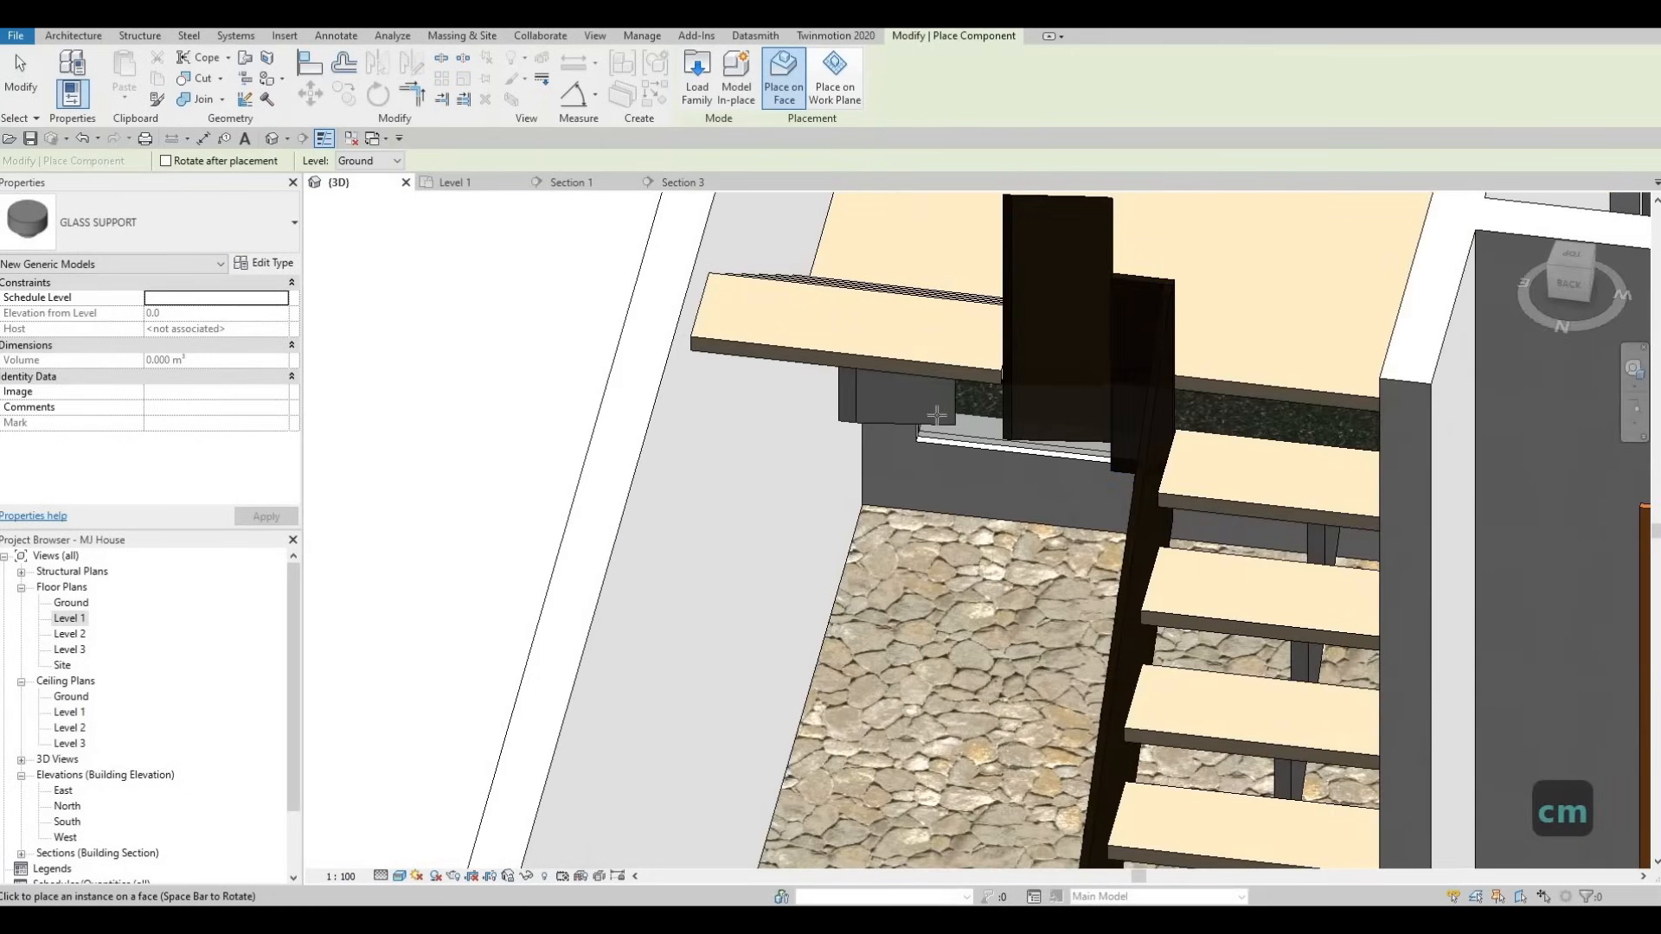
middle_click_drag(1083, 389, 1071, 355, "shift")
middle_click_drag(968, 363, 910, 347, "shift")
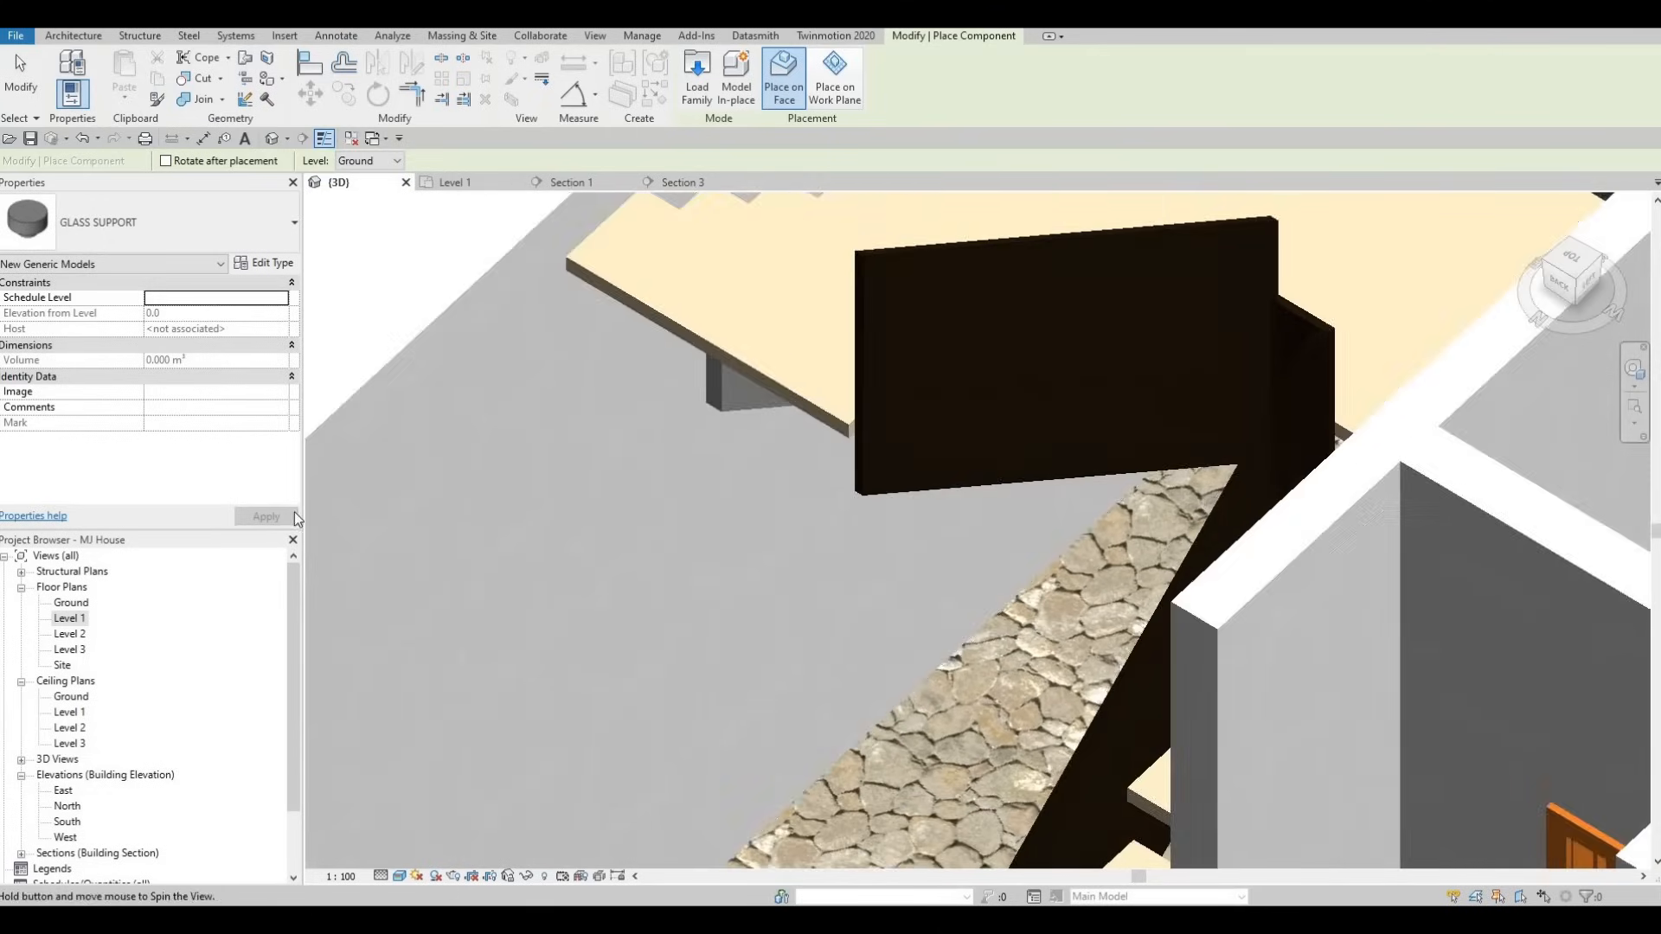
double_click(71, 618)
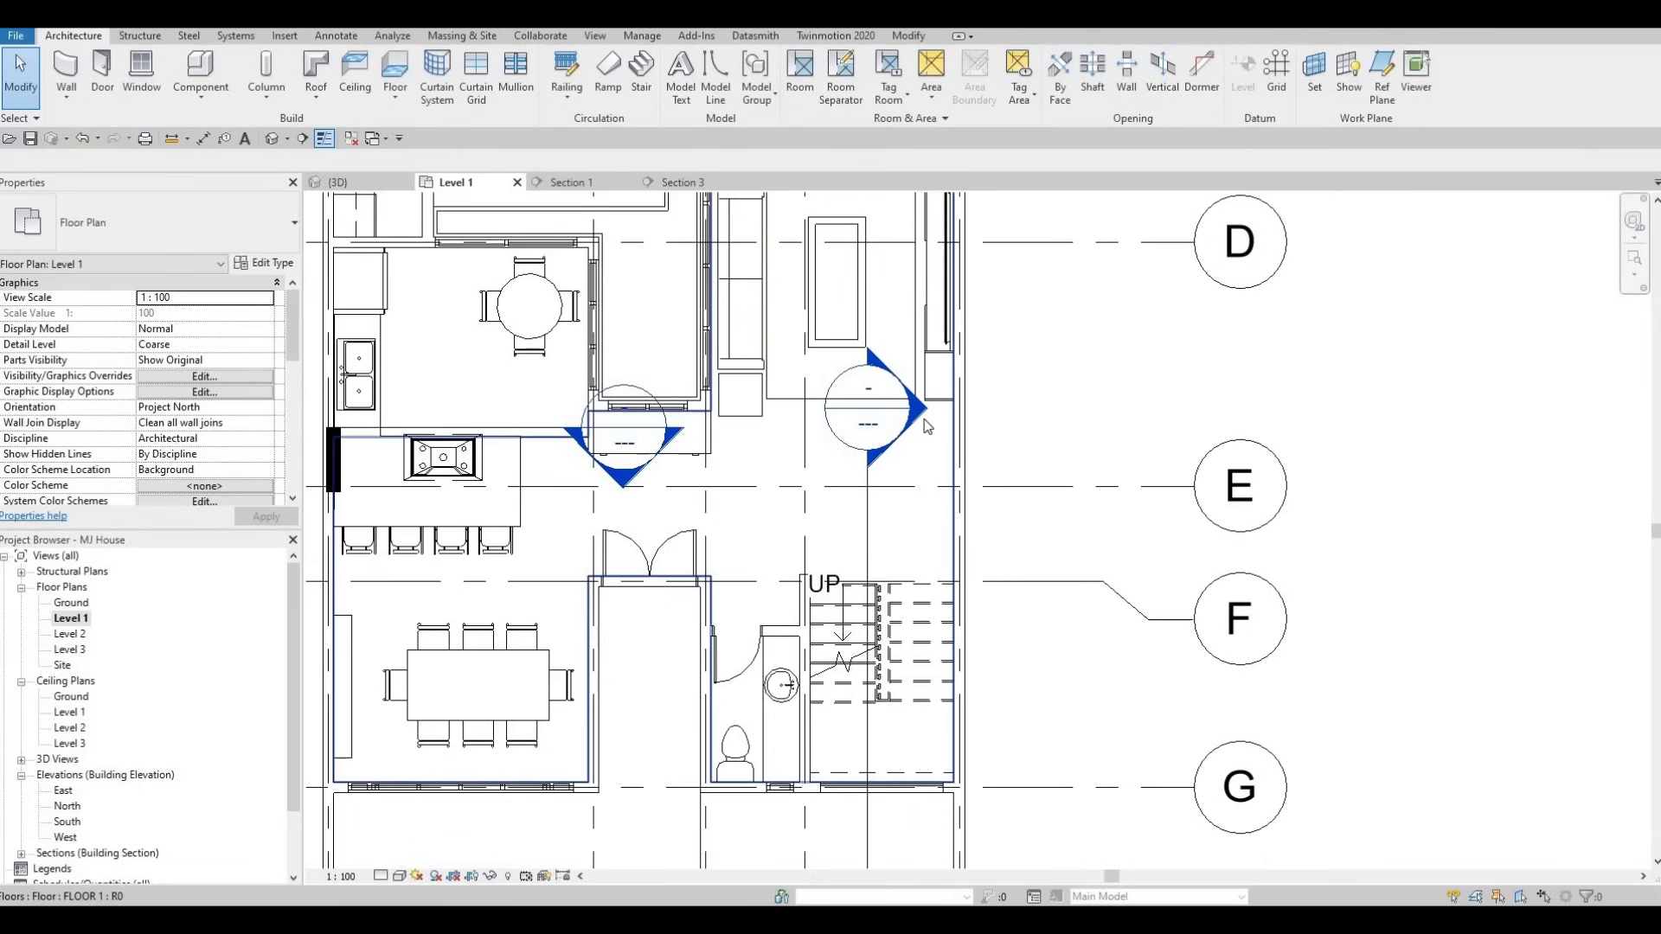
- Draw a vertical reference plane with RP along the stair's row of glass supports
scroll(881, 625, "up", 3)
key("Escape")
key("Escape")
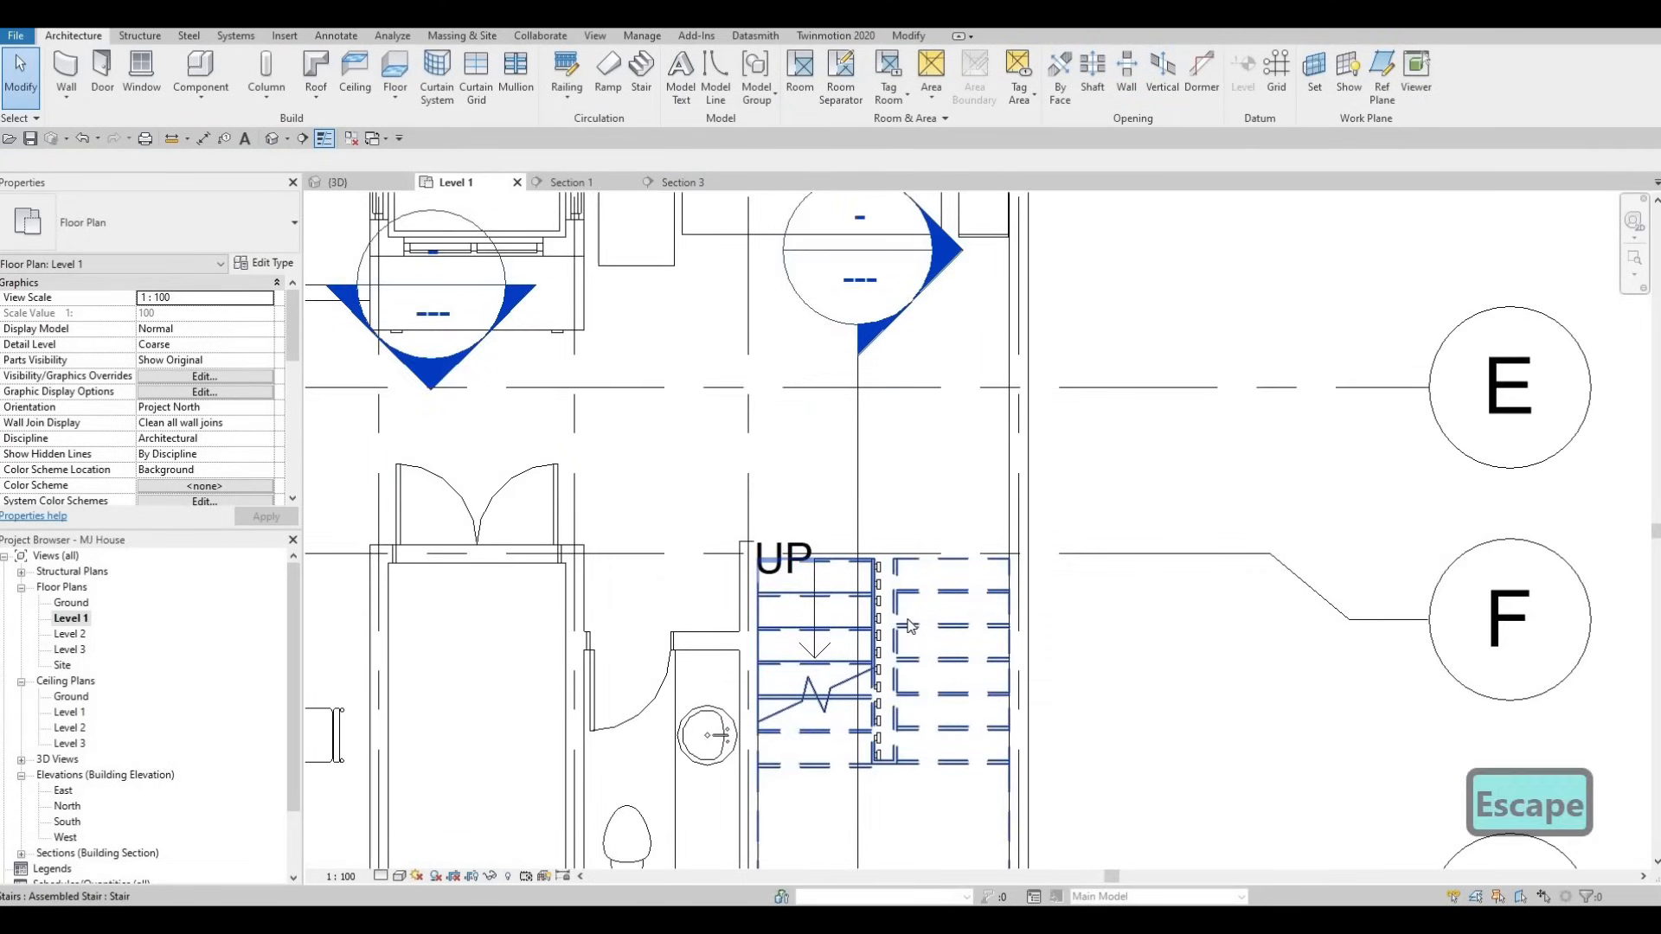
scroll(896, 614, "up", 3)
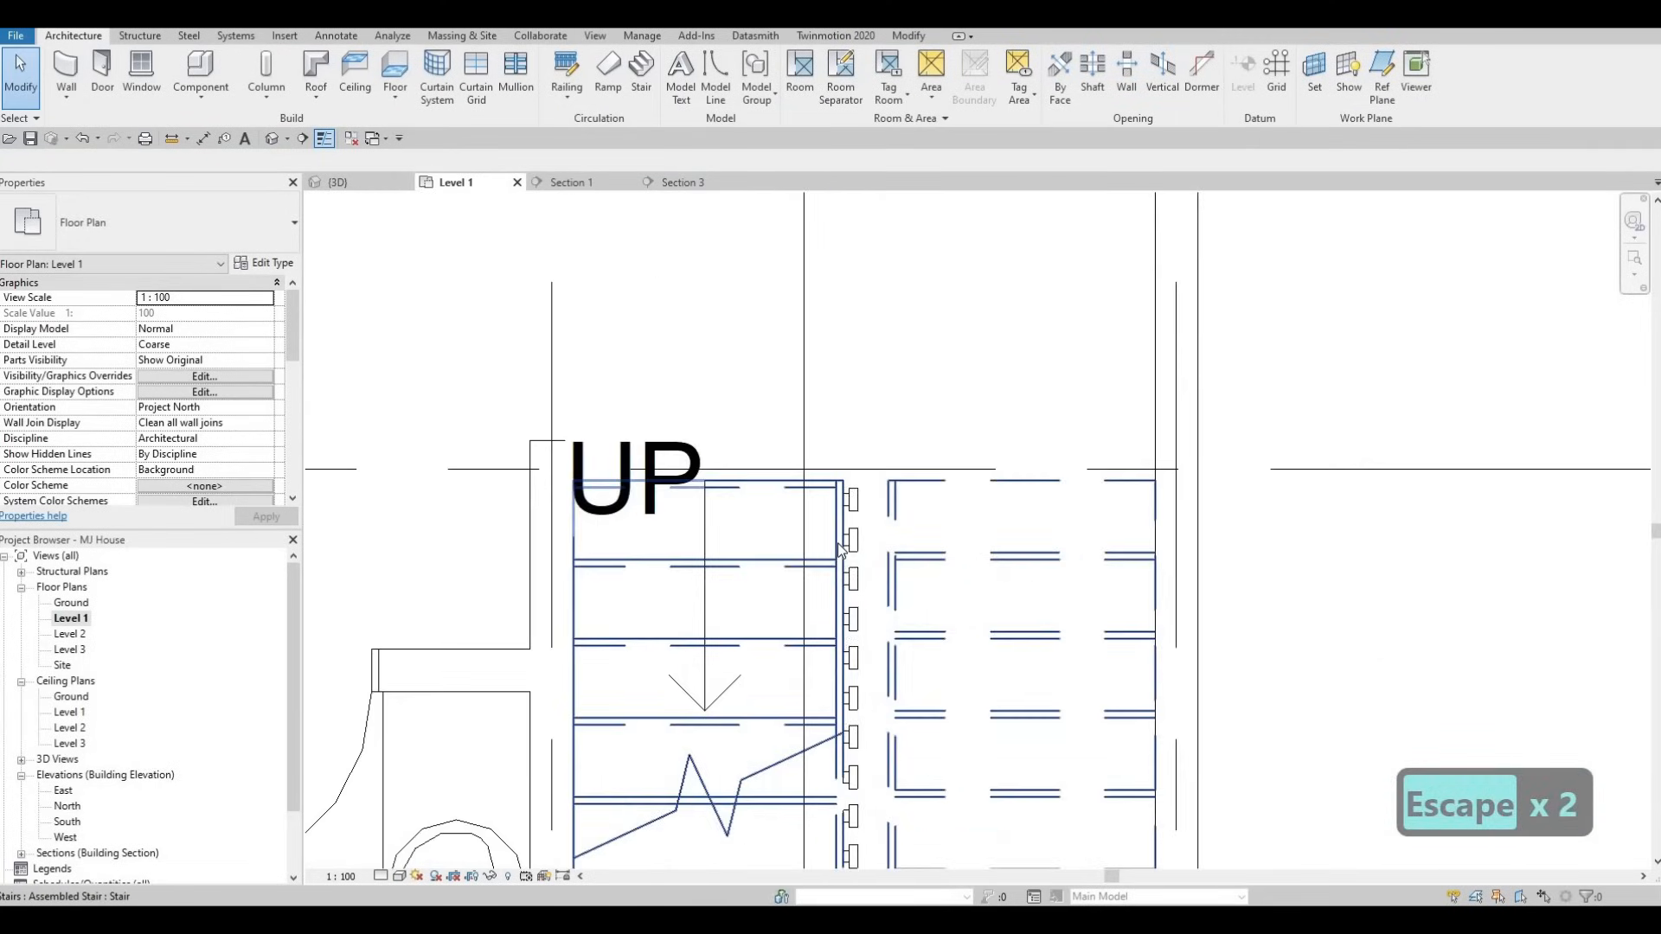
key("r")
key("p")
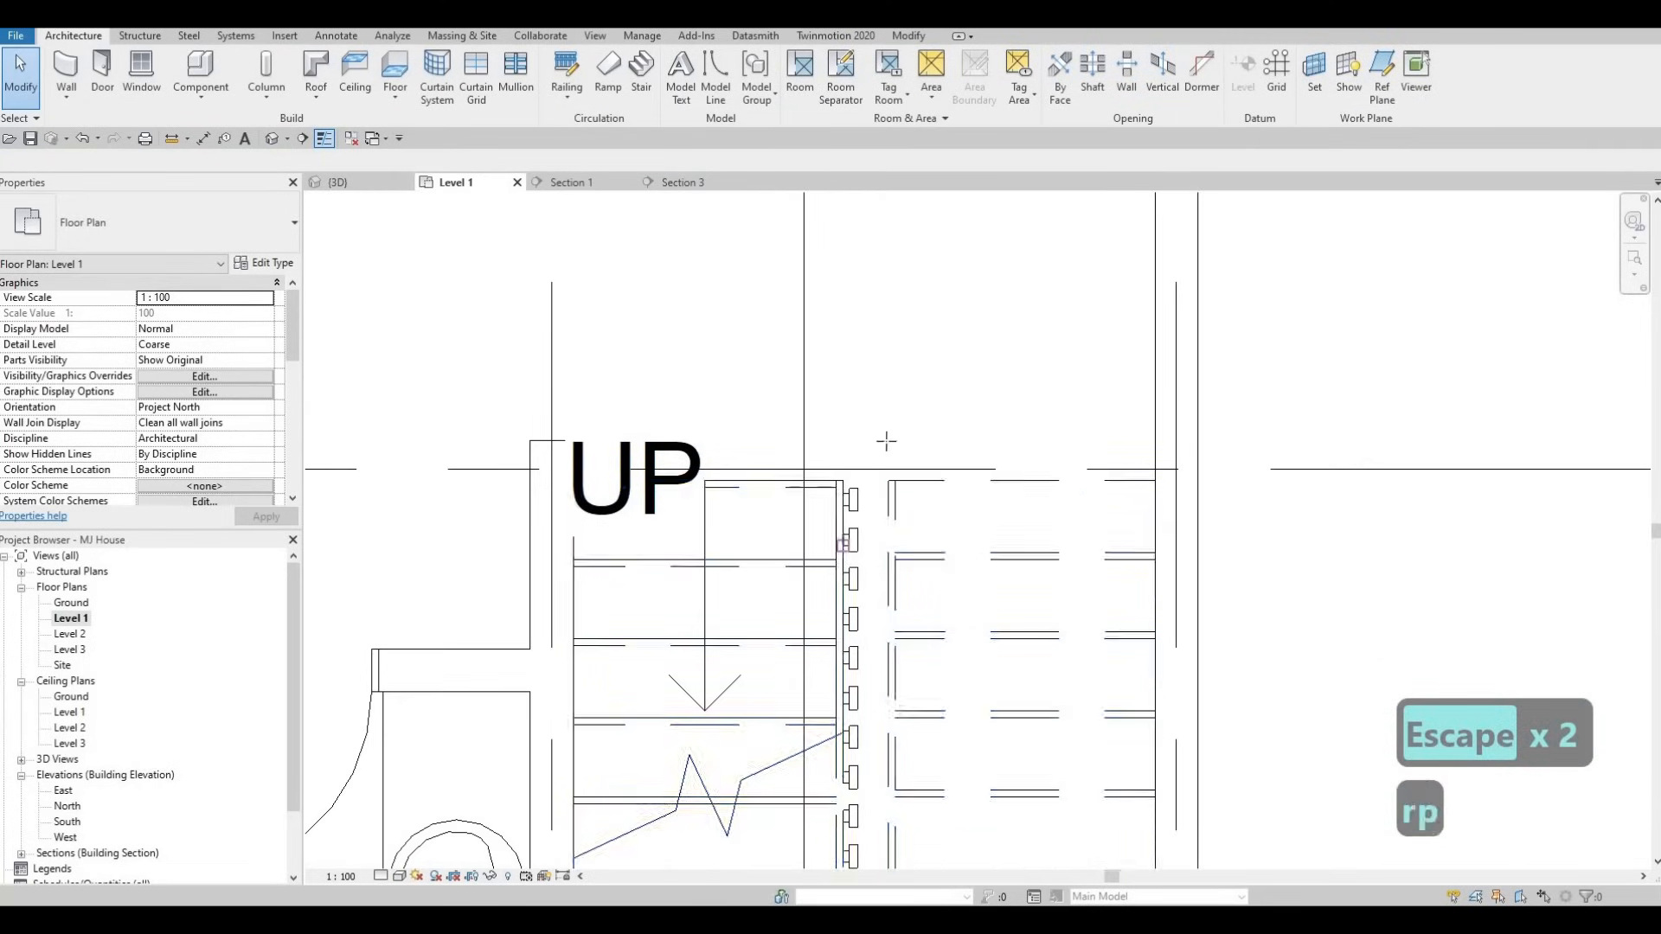
scroll(883, 471, "up", 2)
left_click(887, 481)
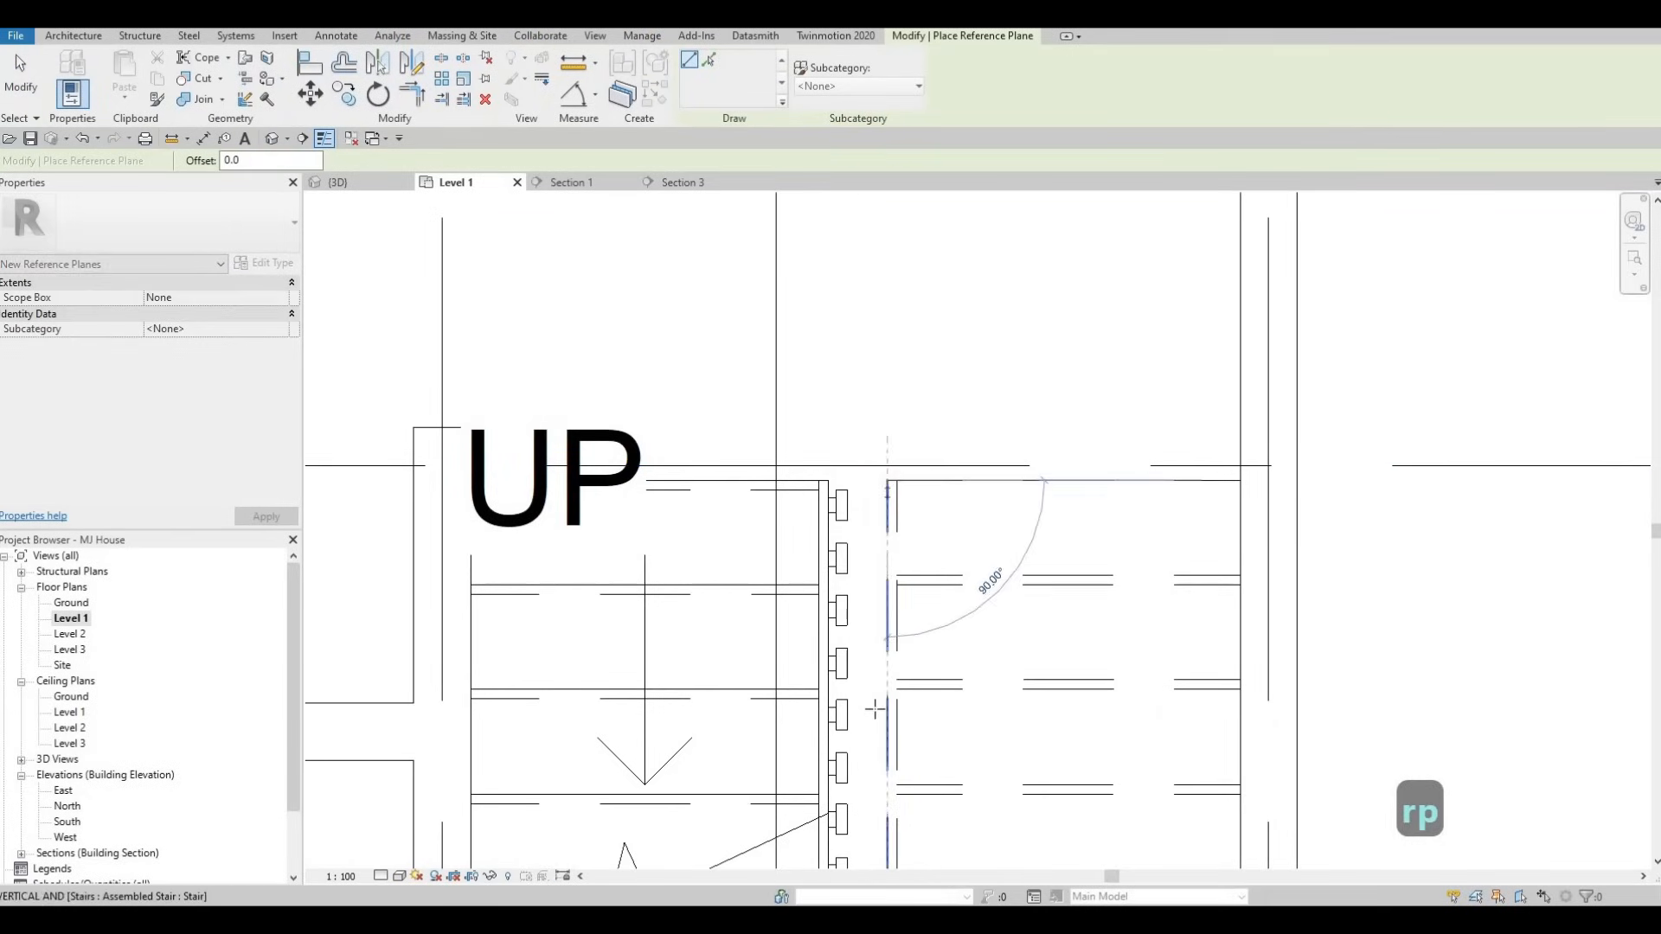
scroll(875, 692, "down", 3)
middle_click_drag(883, 705, 937, 534)
scroll(917, 563, "up", 1)
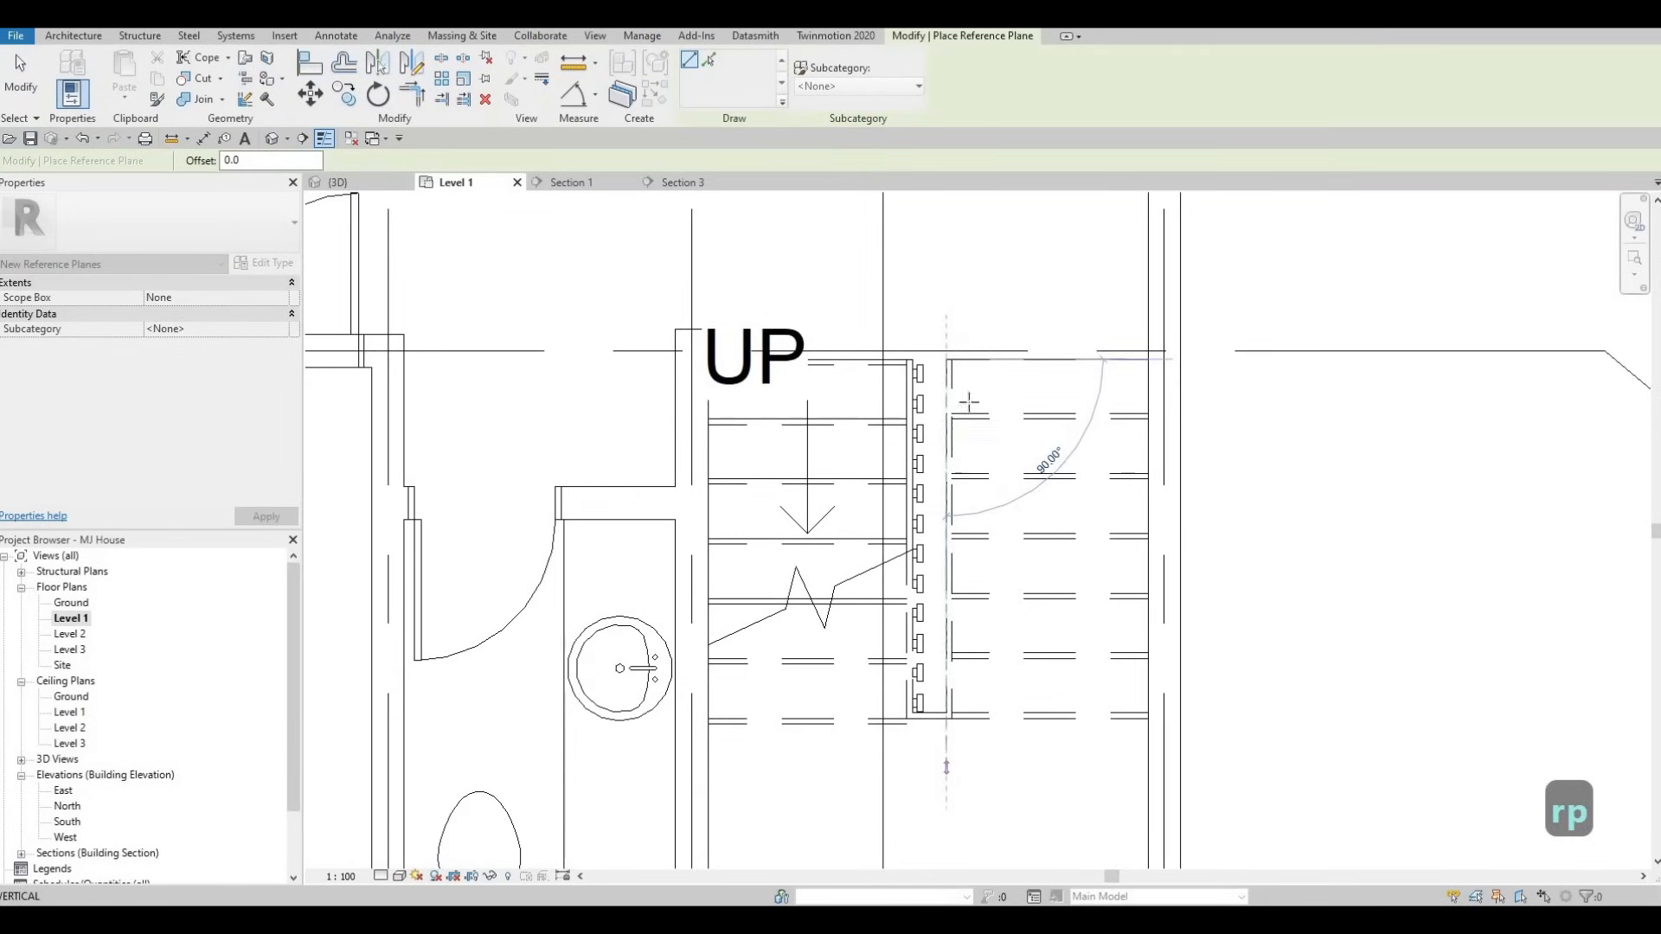
key("Escape")
key("Escape")
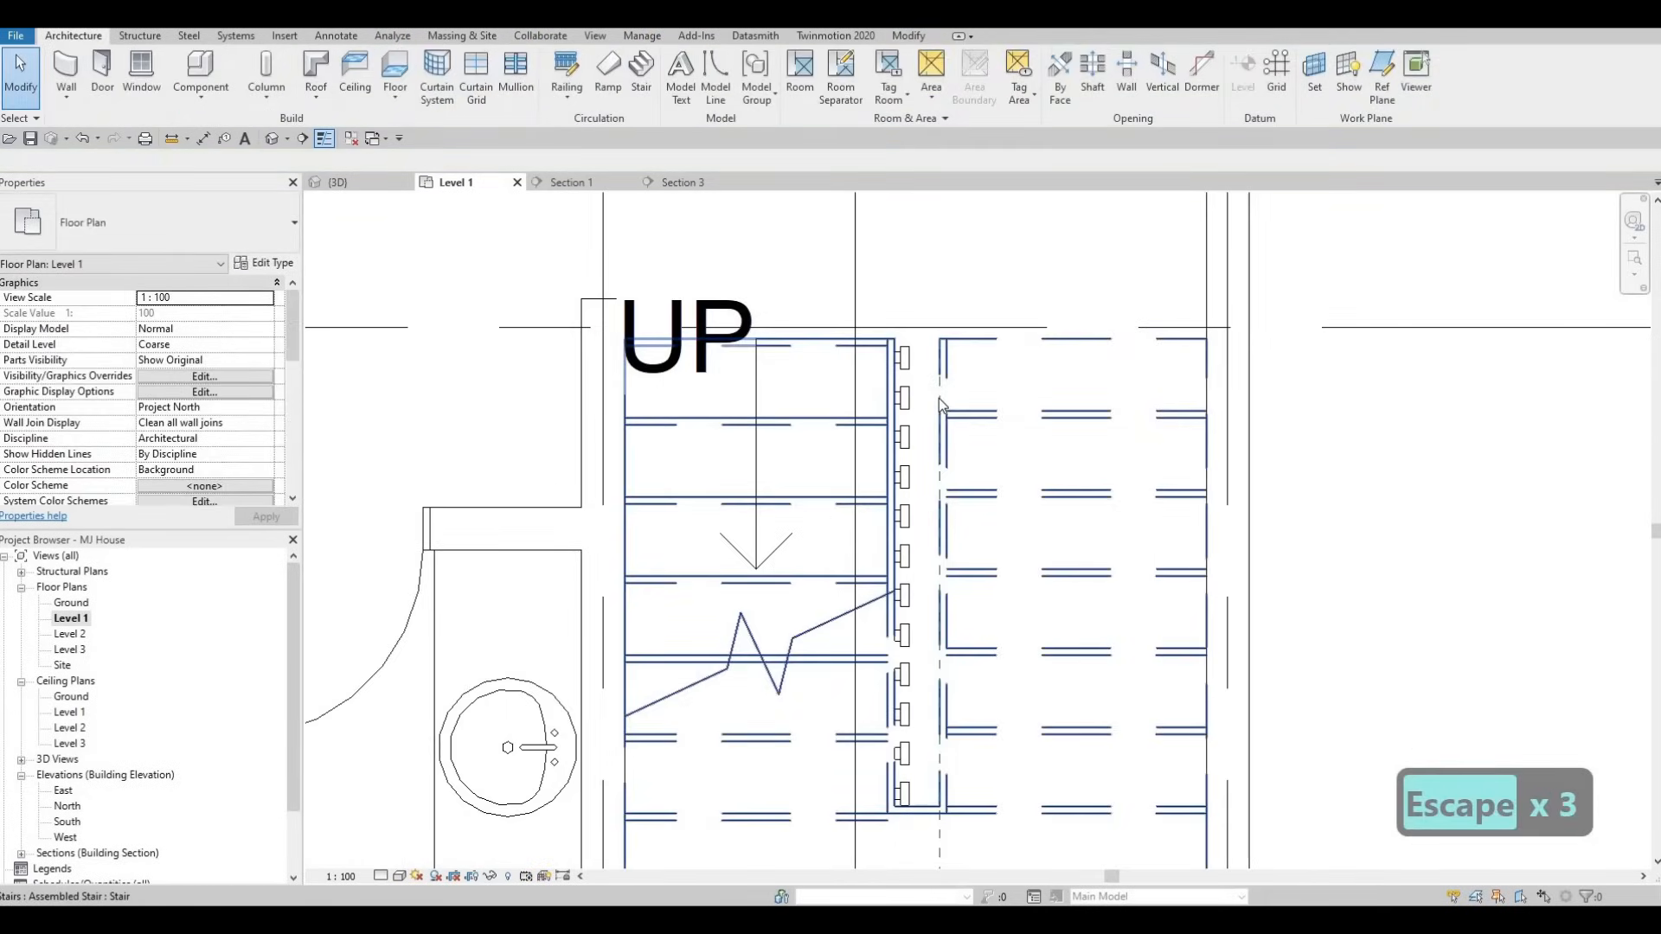
- Select the new reference plane to check its position beside the stair
key("Tab")
key("Escape")
key("Escape")
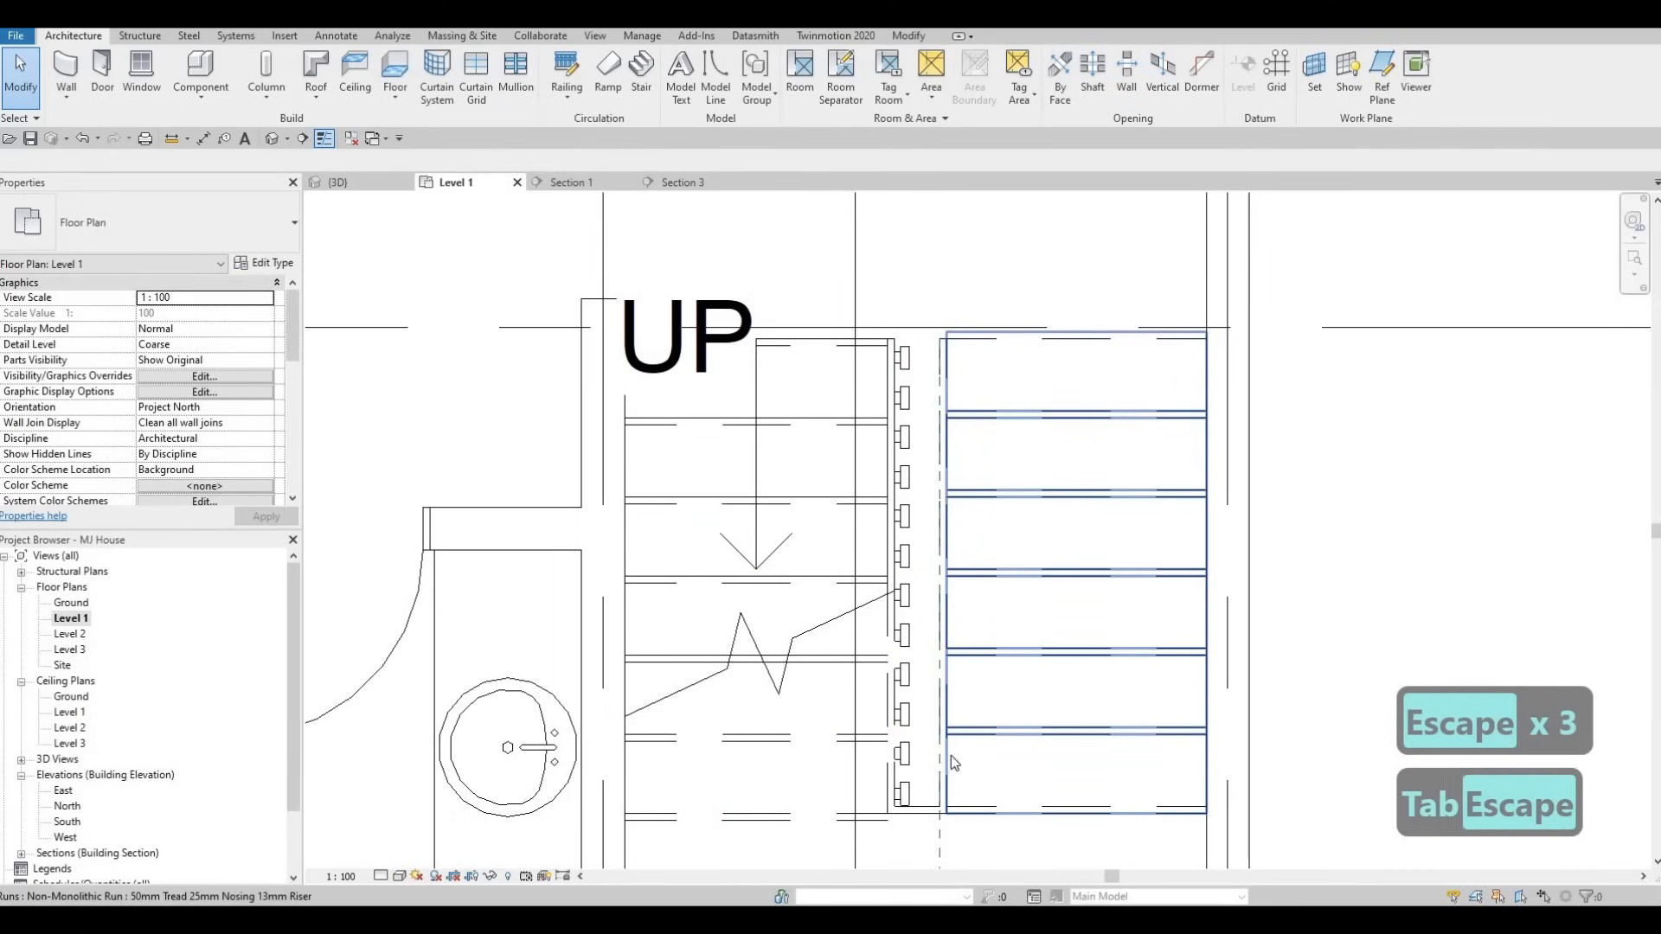
key("Escape")
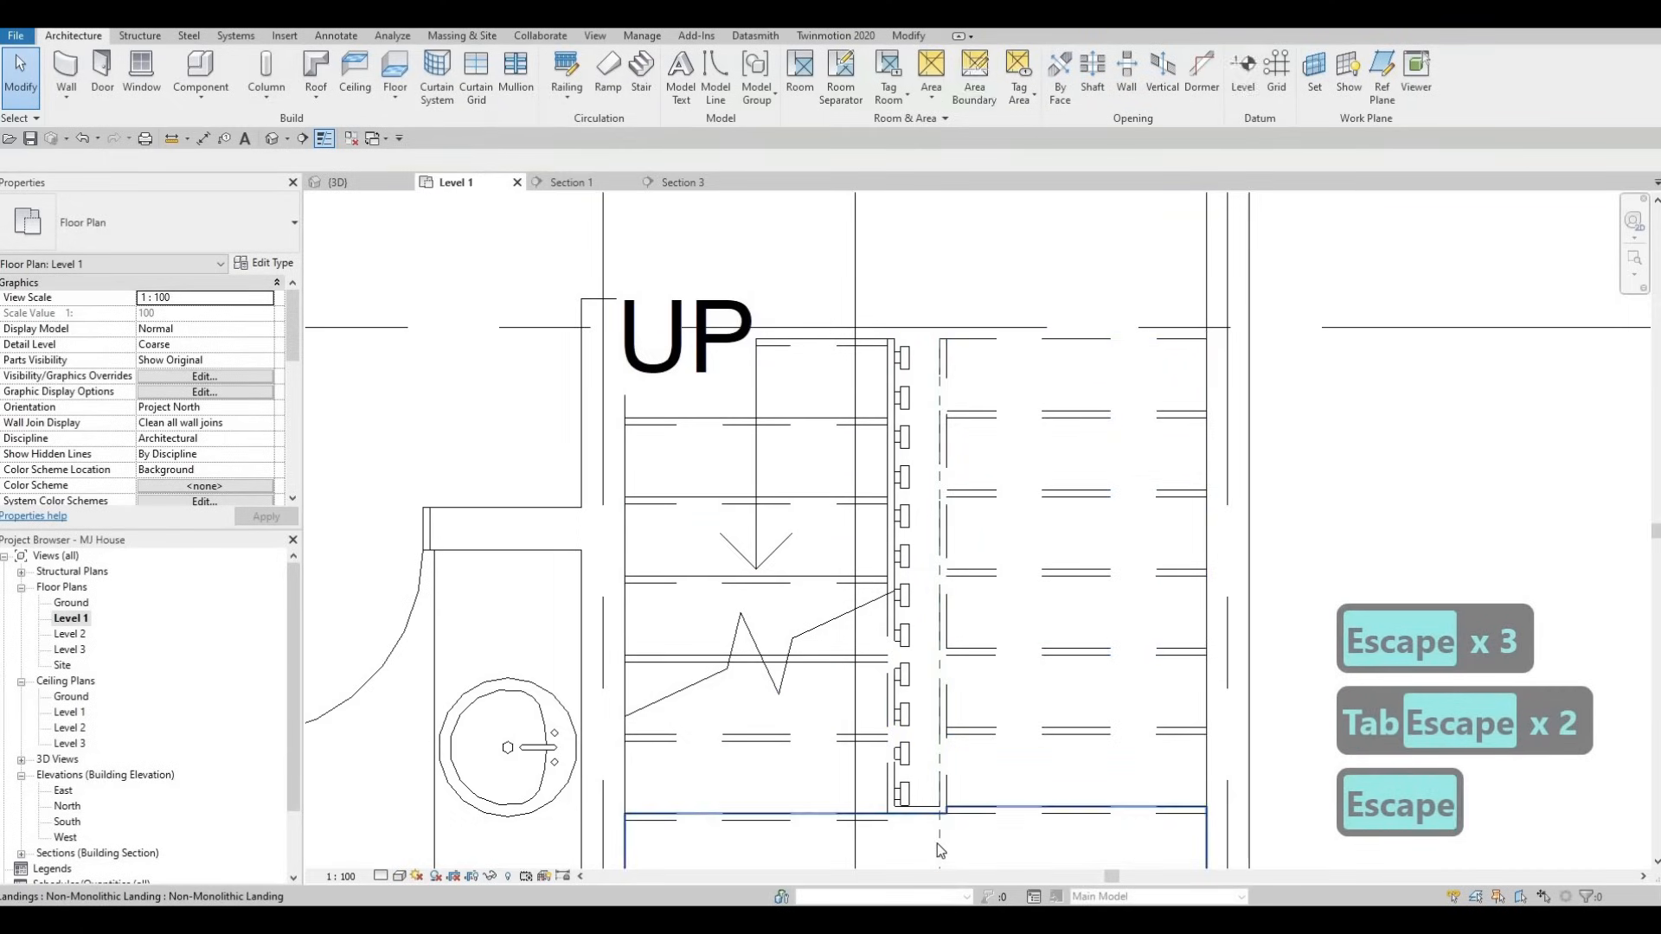
key("Tab")
key("Escape")
key("Tab")
left_click(942, 346)
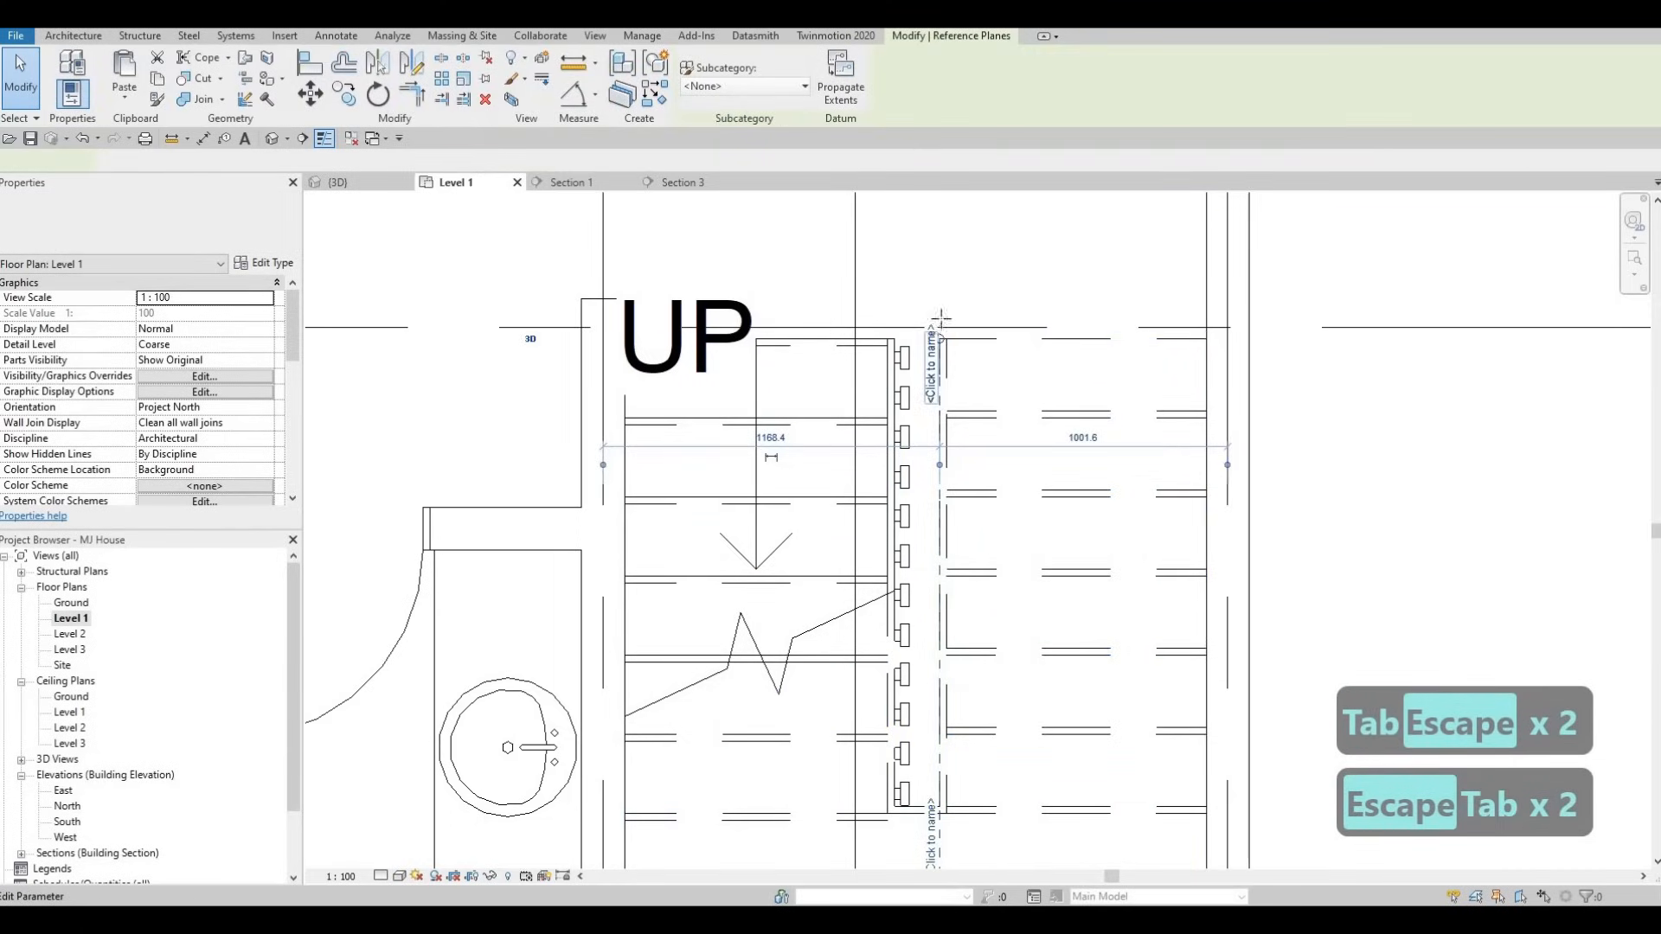
key("Escape")
key("Escape")
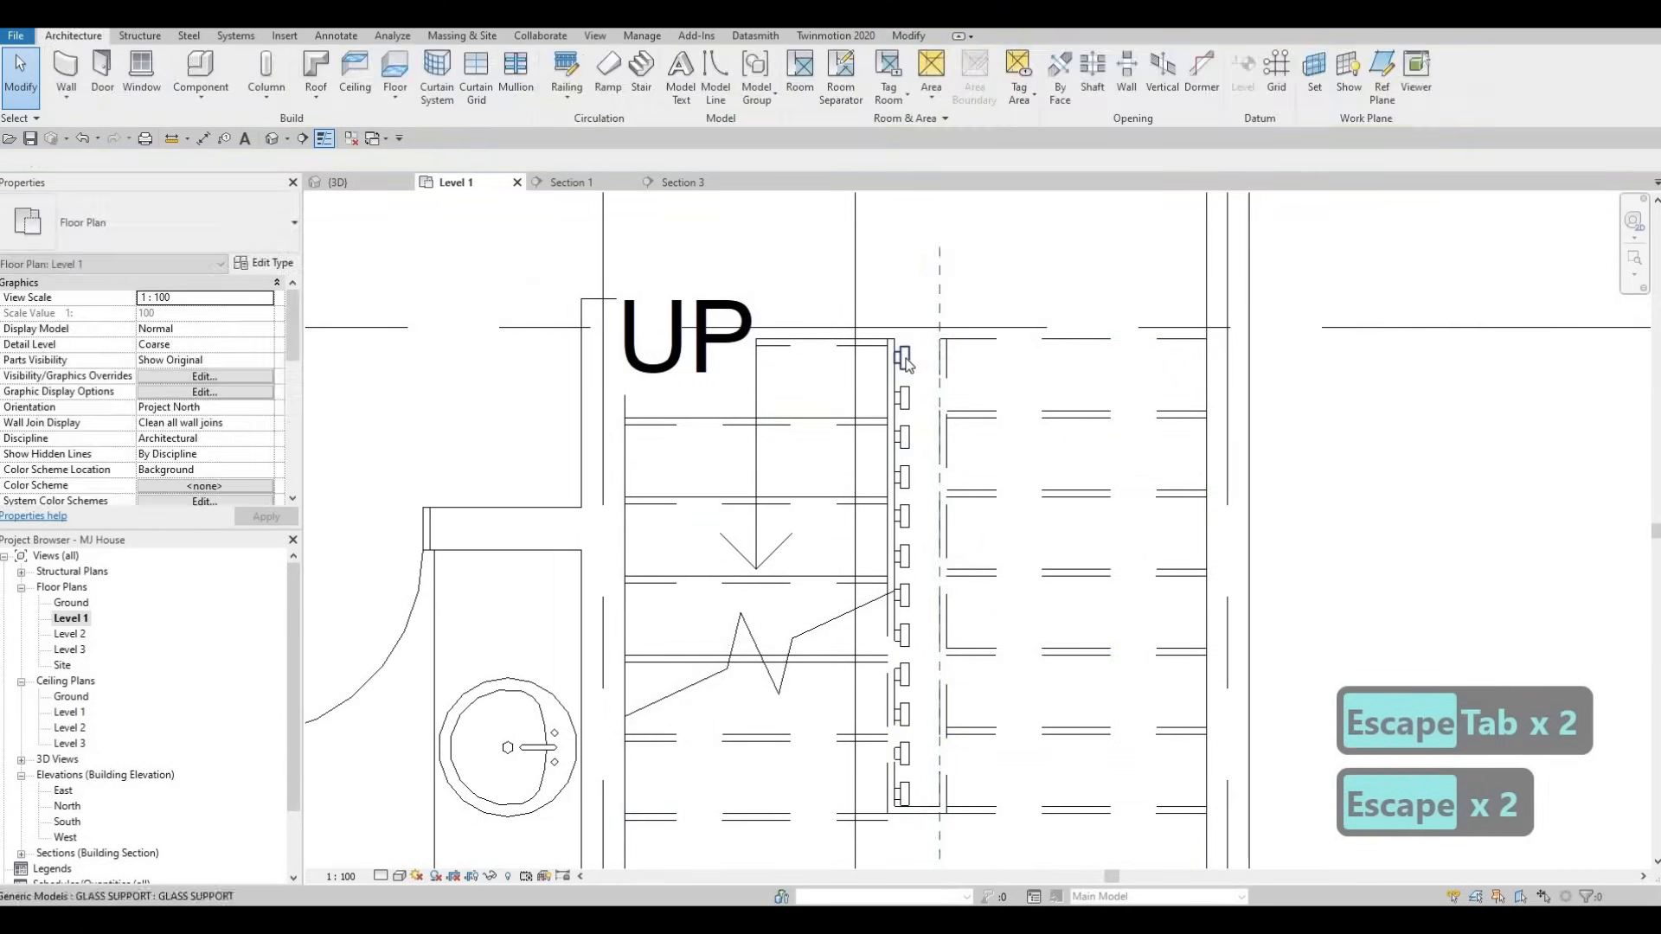
- Place another glass support with CS, flipped to face the other side, near the stair top
left_click(904, 358)
key("c")
key("s")
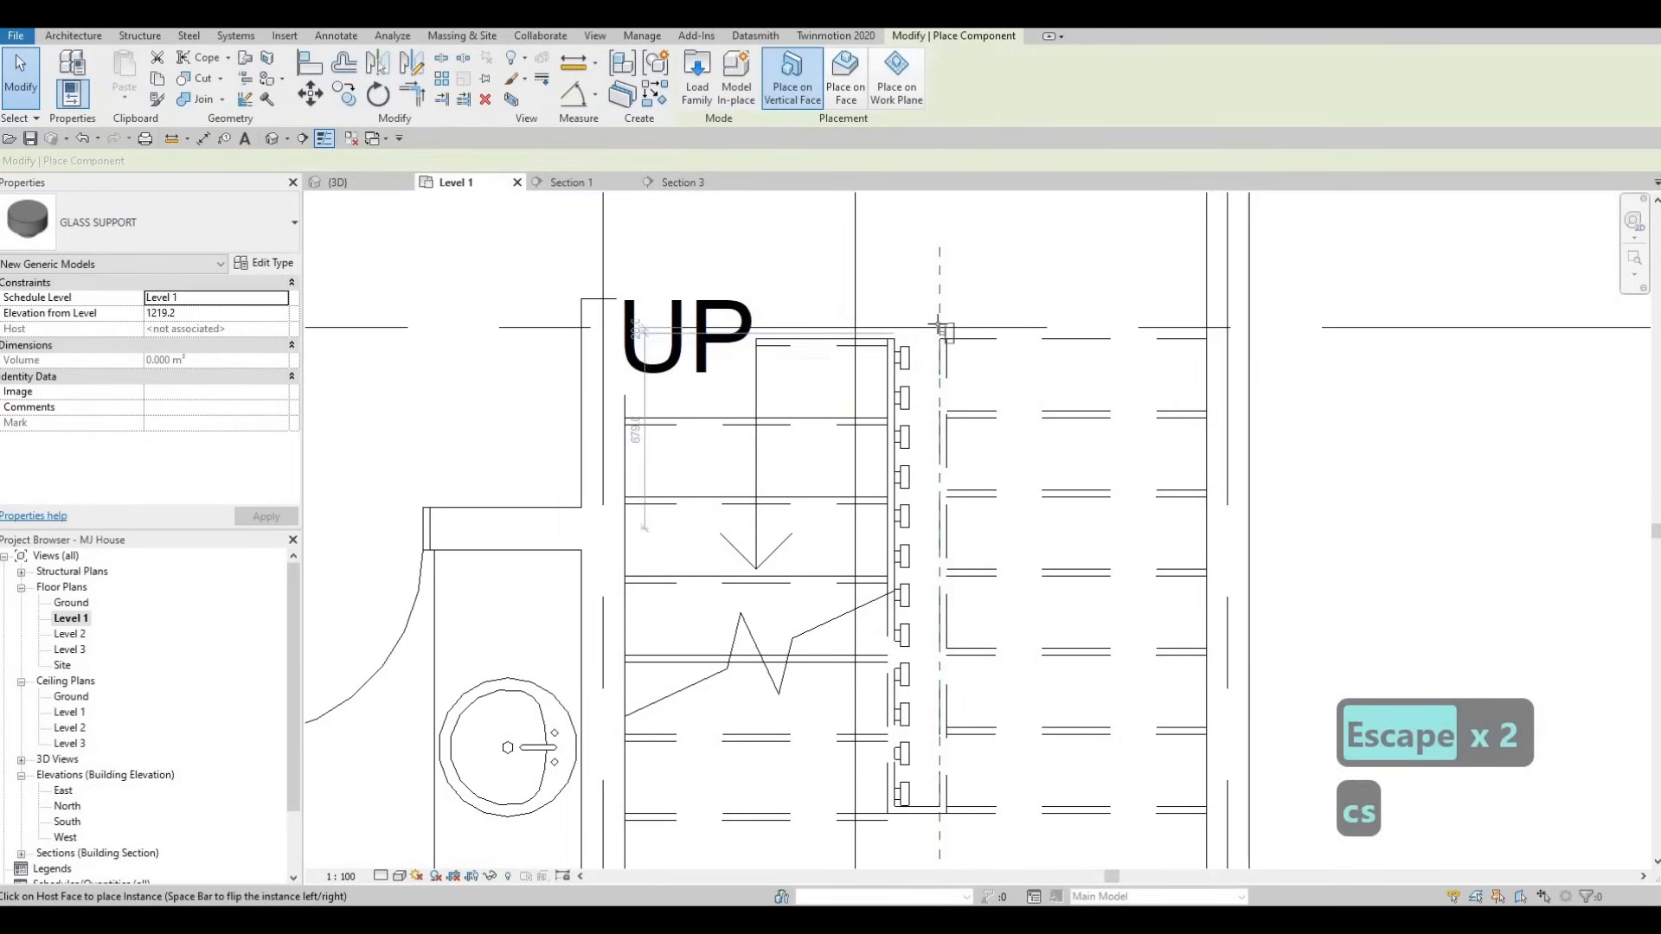
key("space")
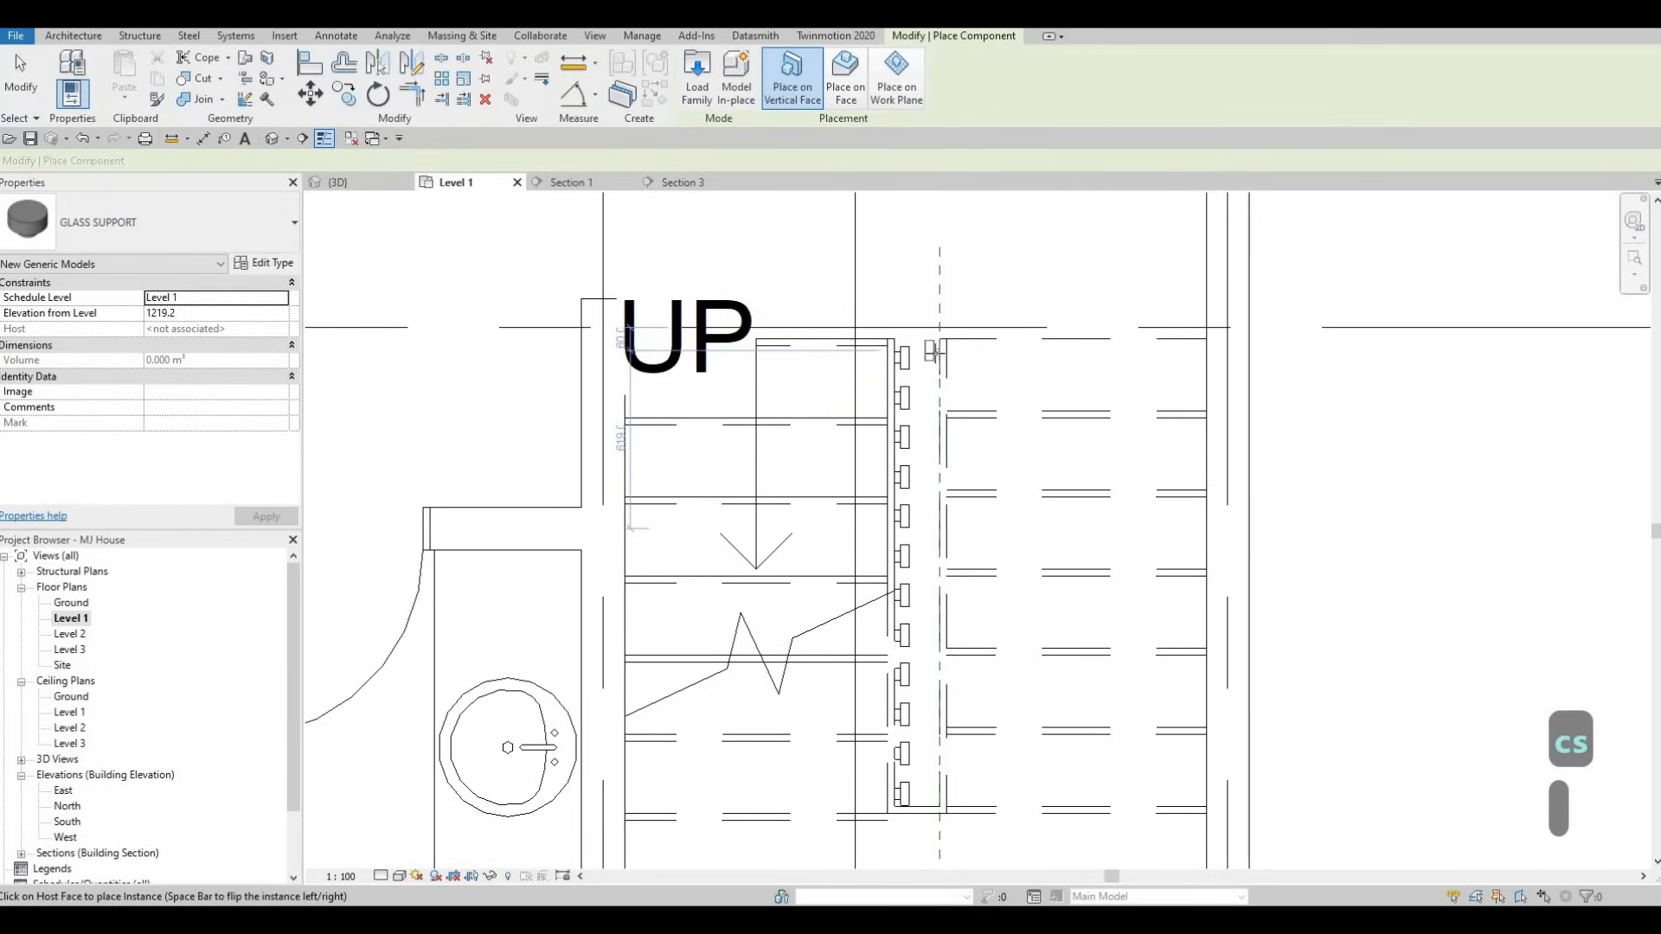
key("Escape")
key("Escape")
key("Escape")
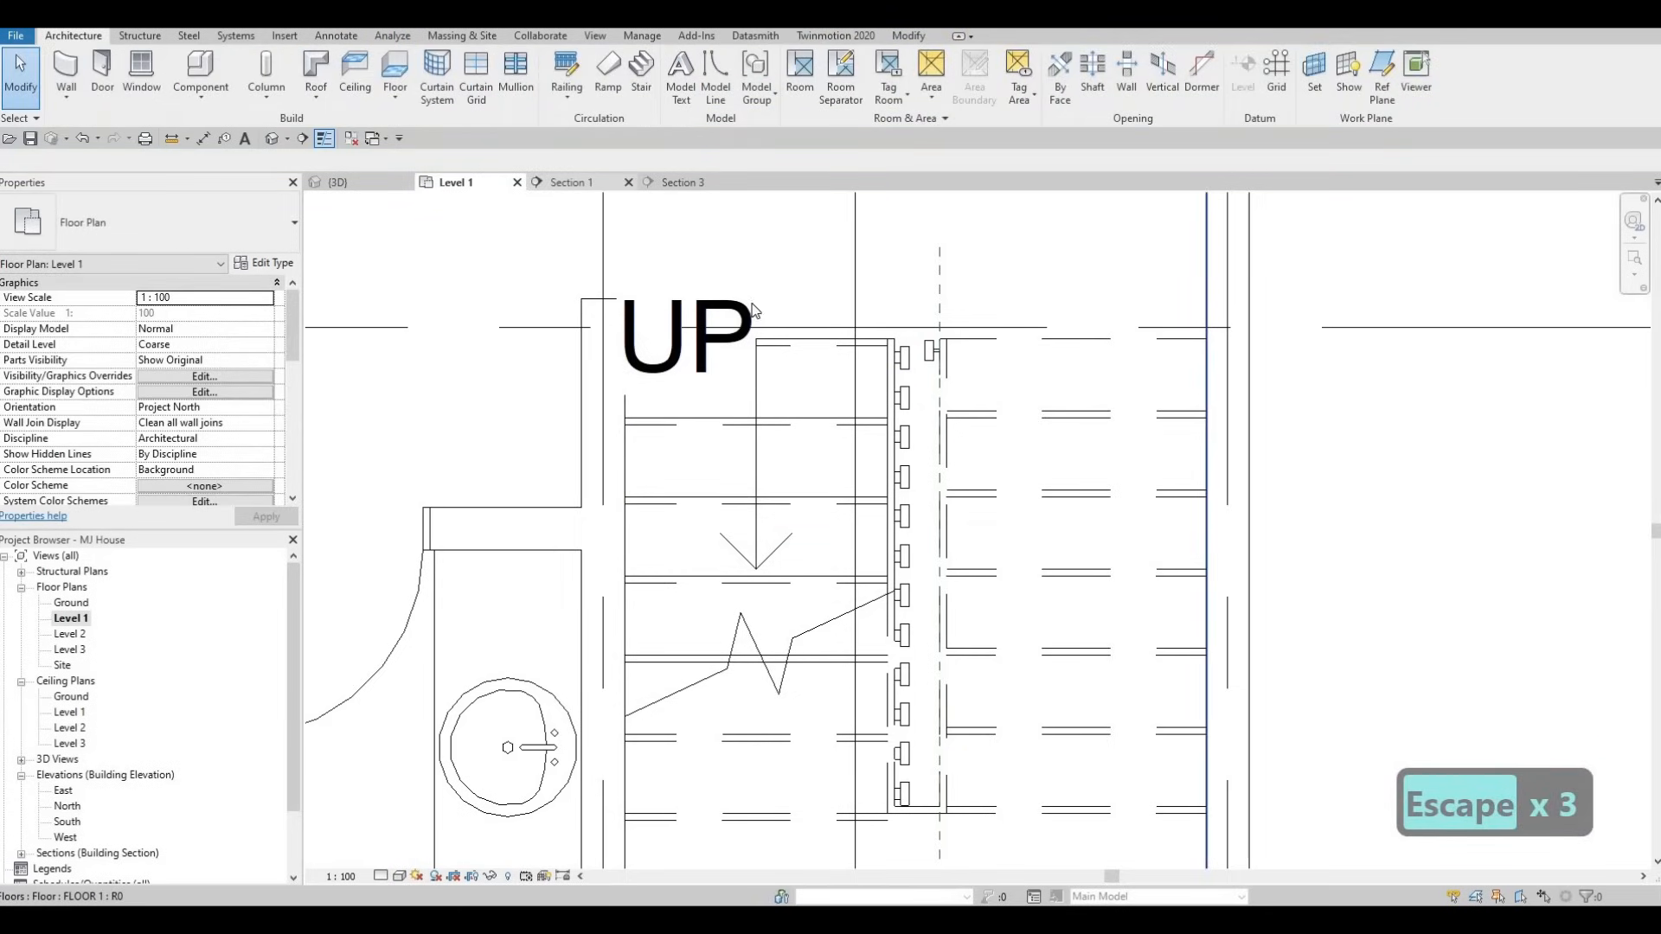
- Switch to the Section 1 view and pan the stair into view
left_click(683, 182)
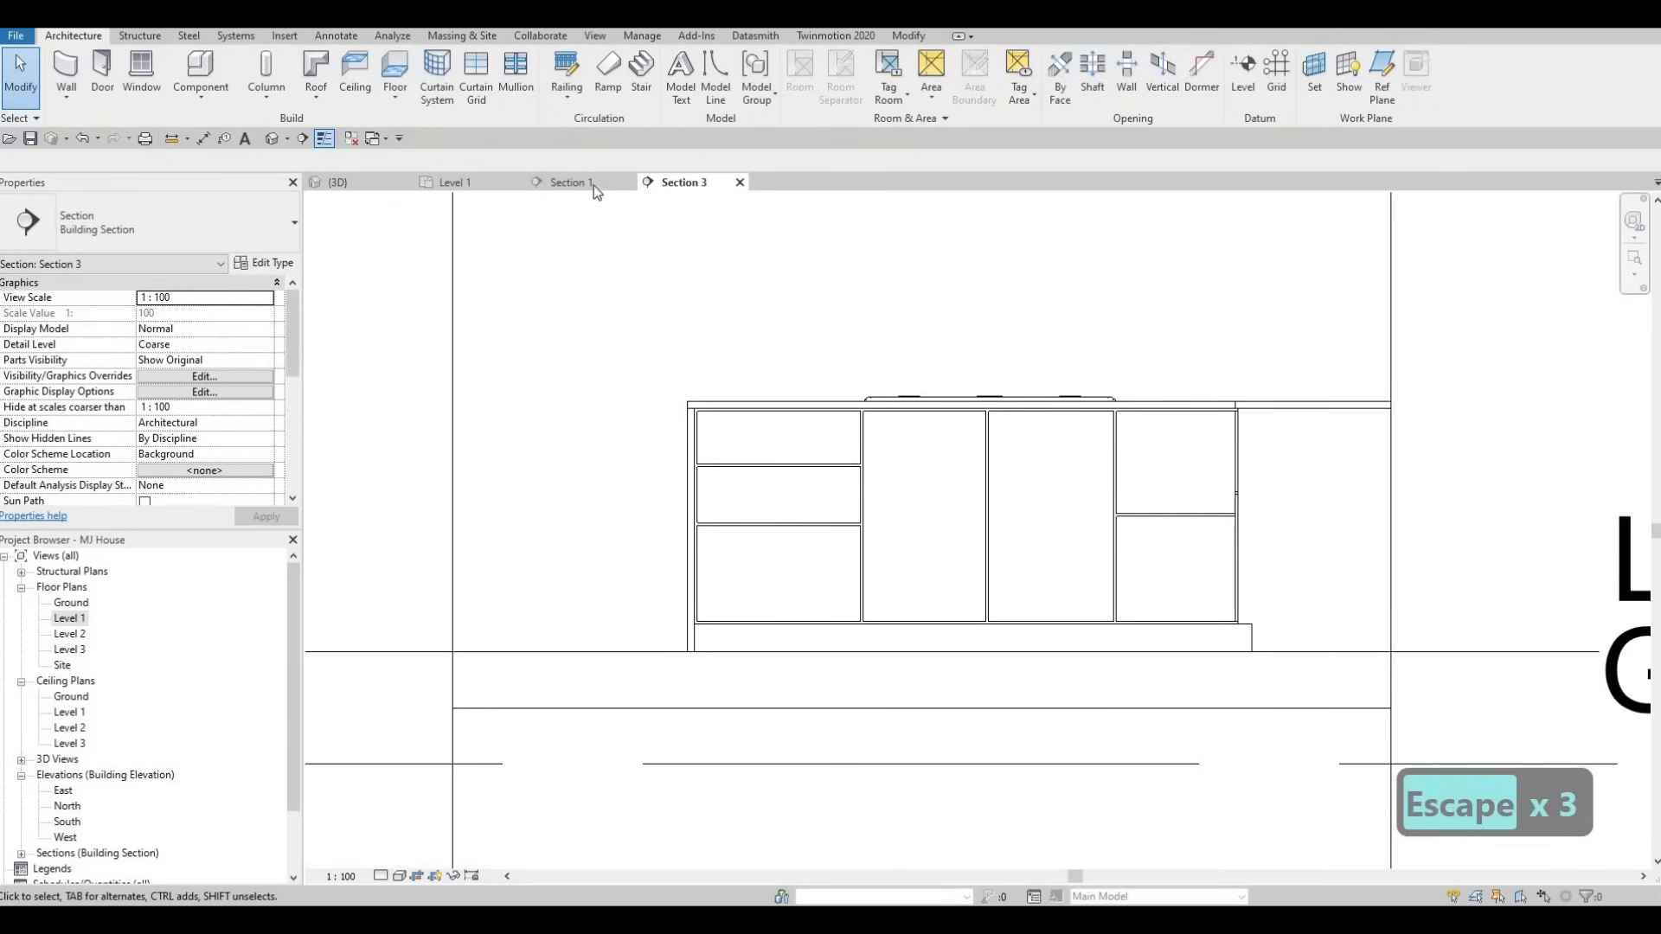
left_click(571, 182)
middle_click_drag(689, 526, 708, 574)
middle_click_drag(575, 552, 682, 575)
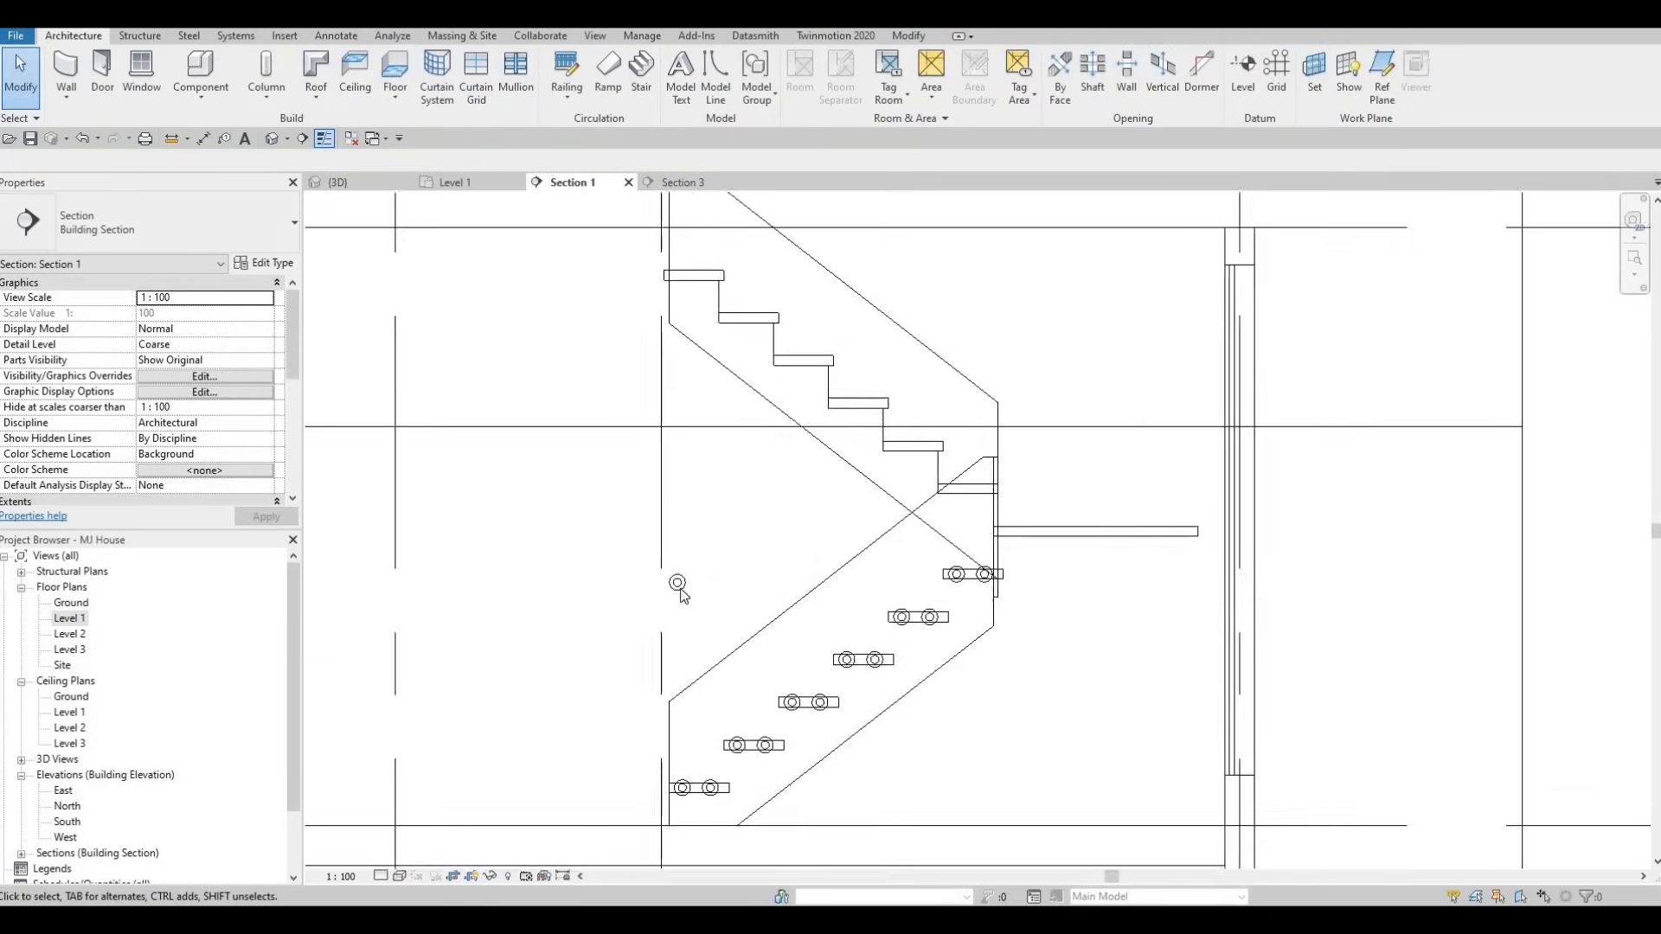
key("Escape")
- Raise the new glass support onto the top tread at elevation 2765.7
left_click_drag(679, 580, 680, 262)
scroll(681, 261, "up", 3)
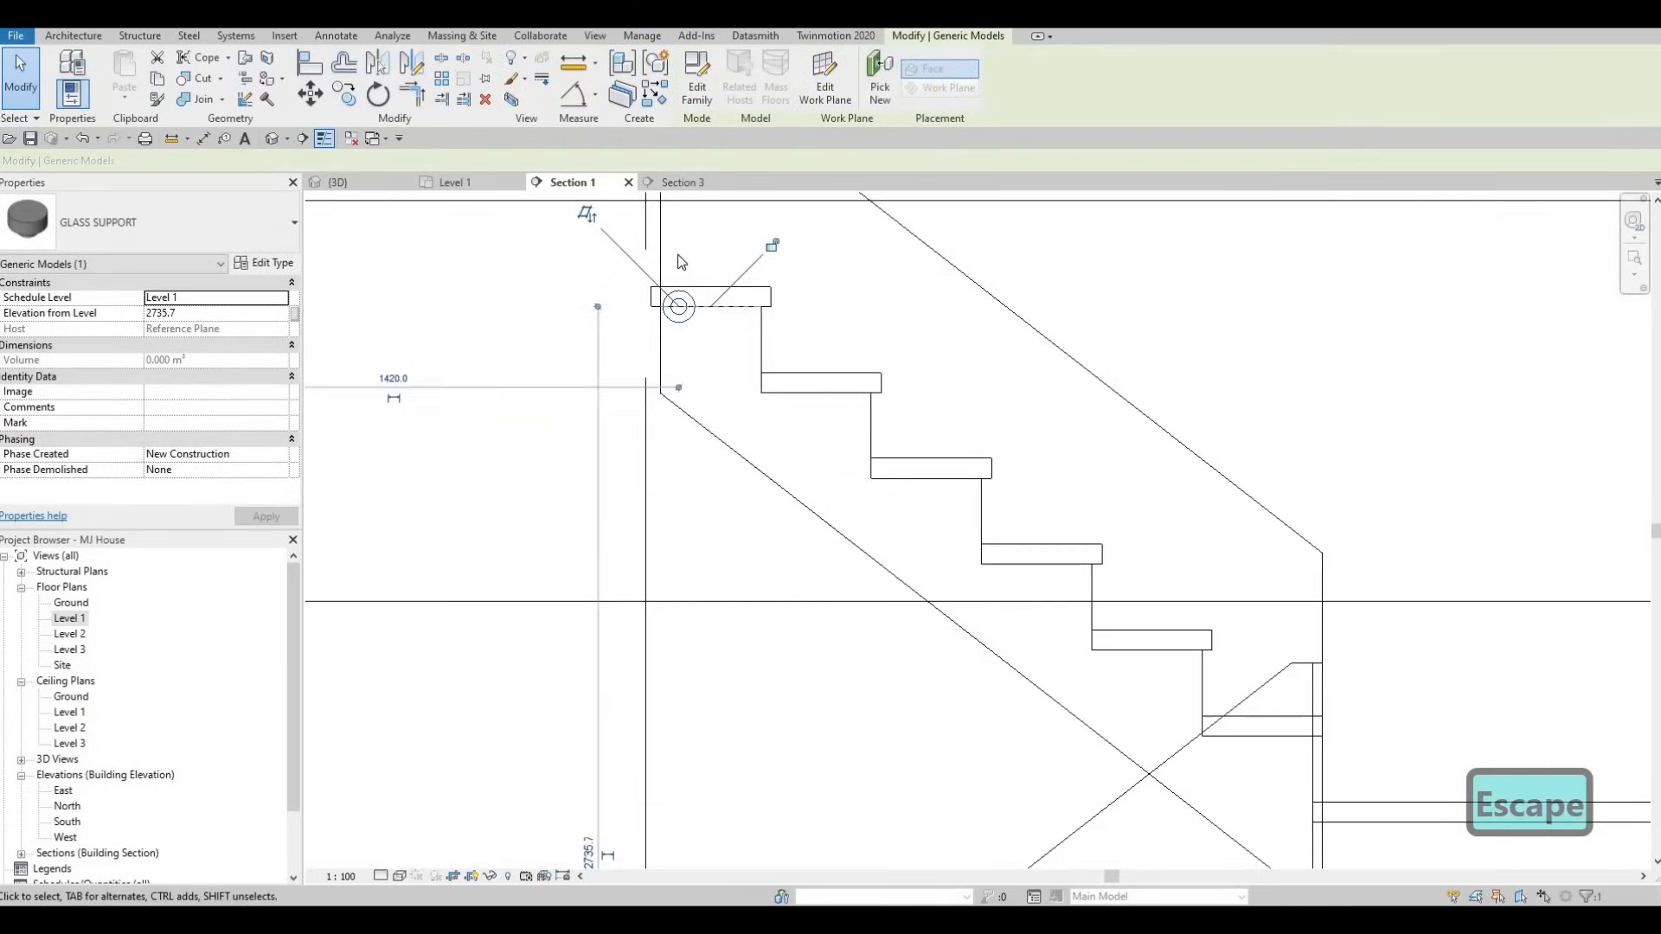
key("Up")
key("Up")
key("Up")
key("Right")
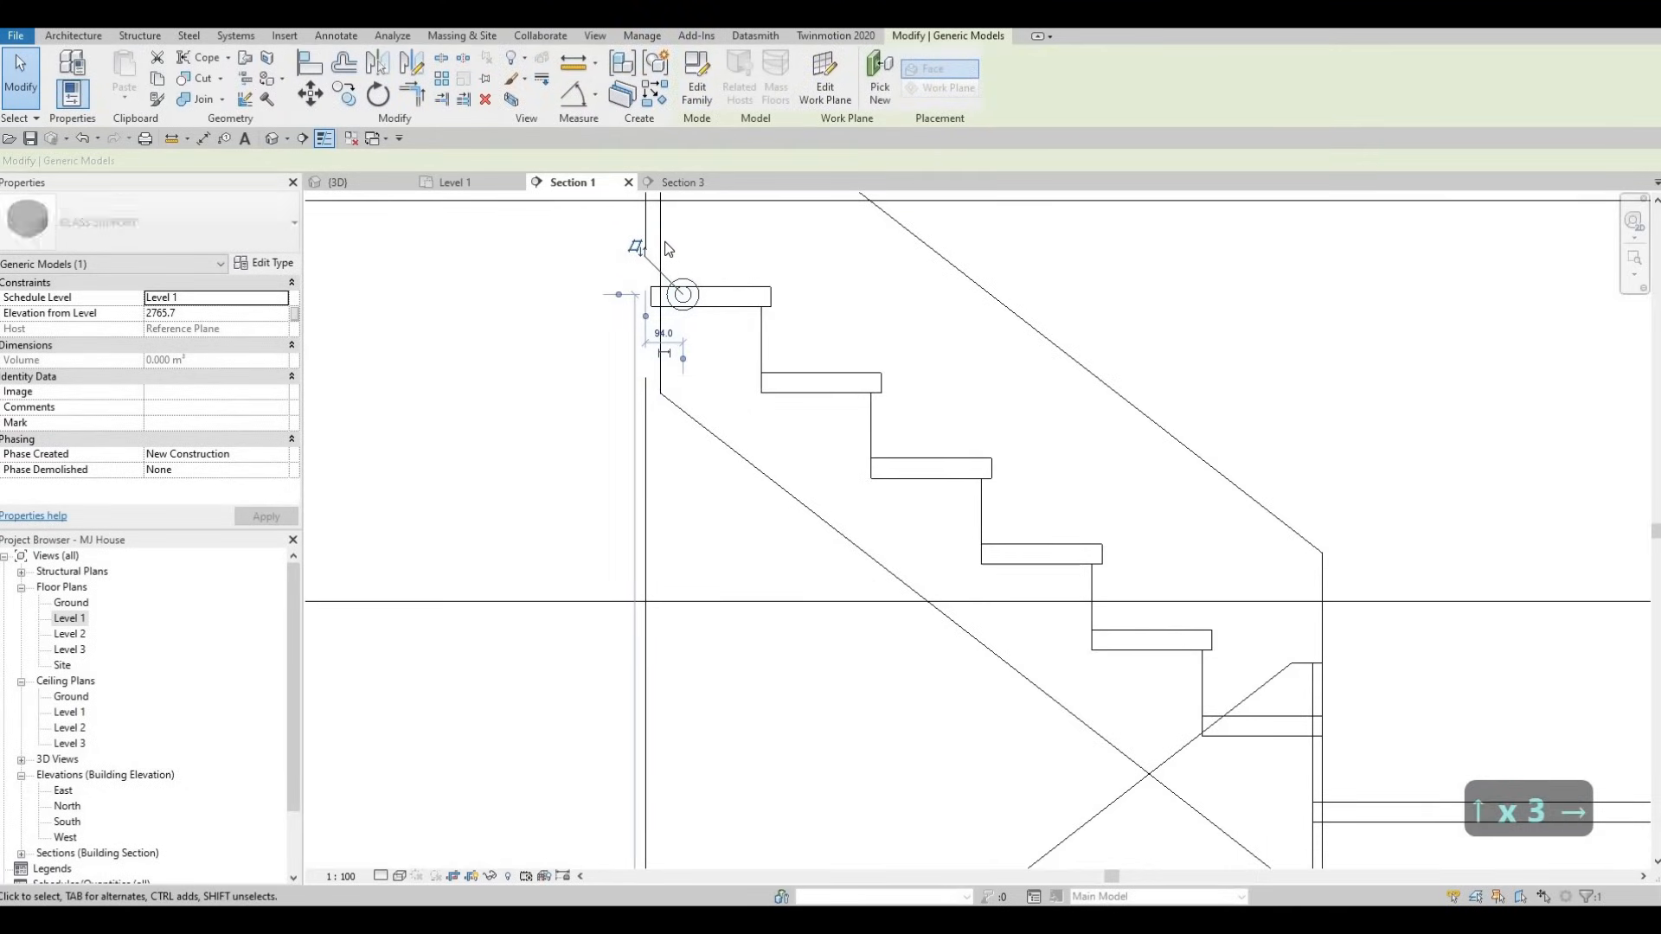
scroll(697, 298, "down", 3)
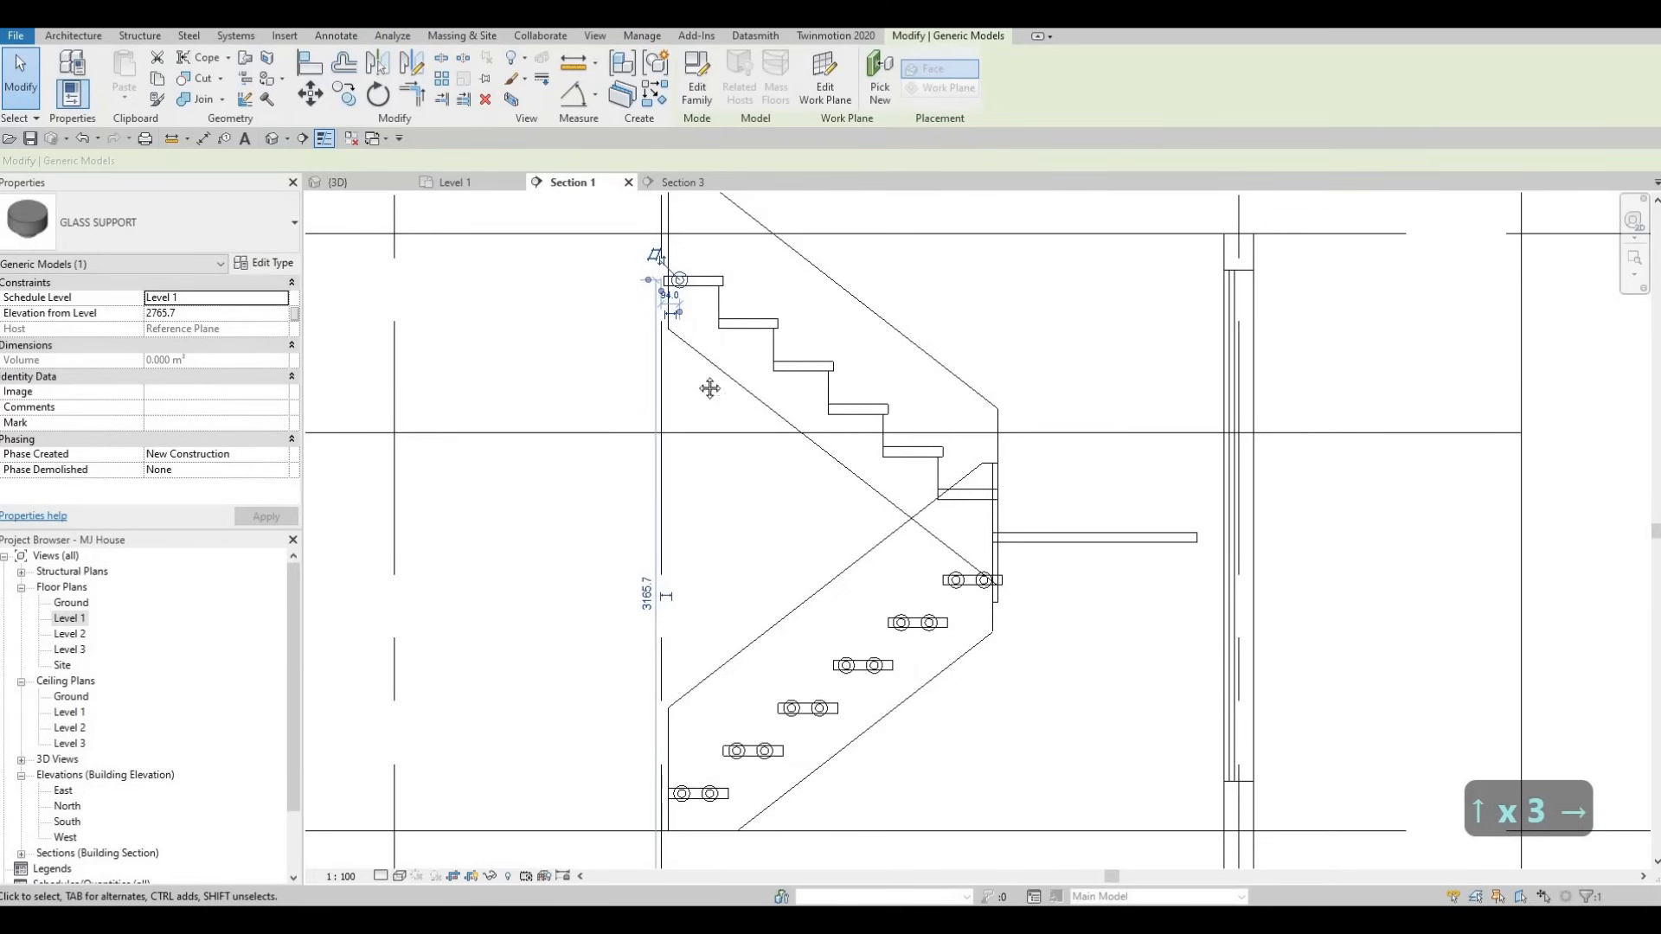
scroll(702, 344, "up", 3)
key("Escape")
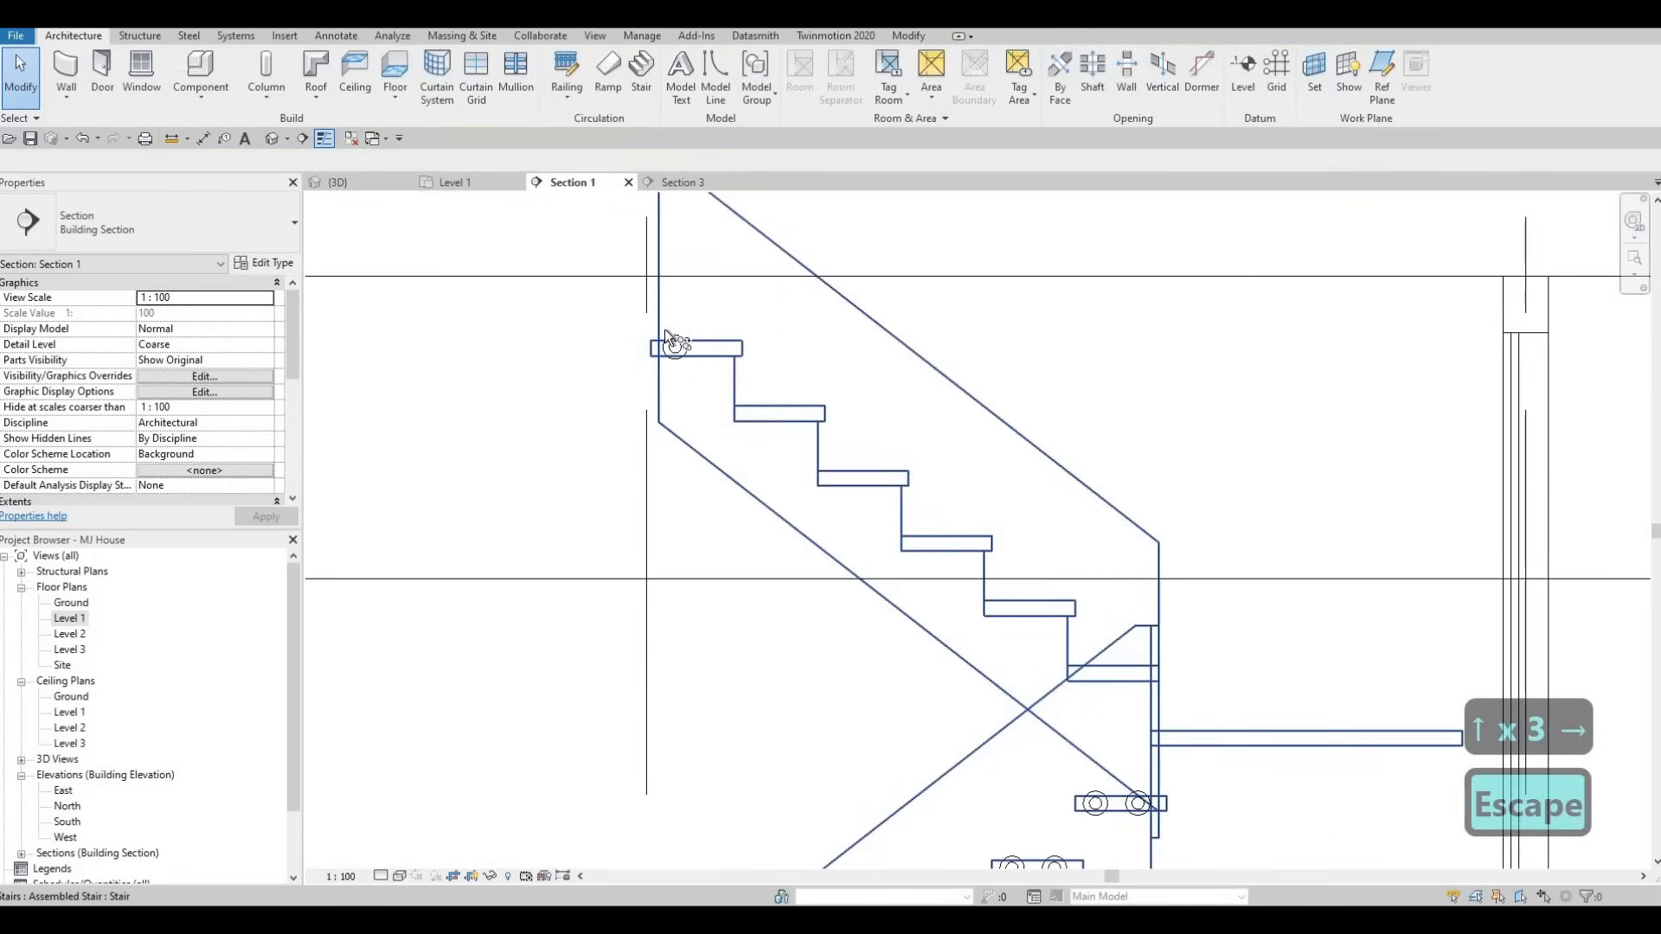
scroll(673, 357, "up", 2)
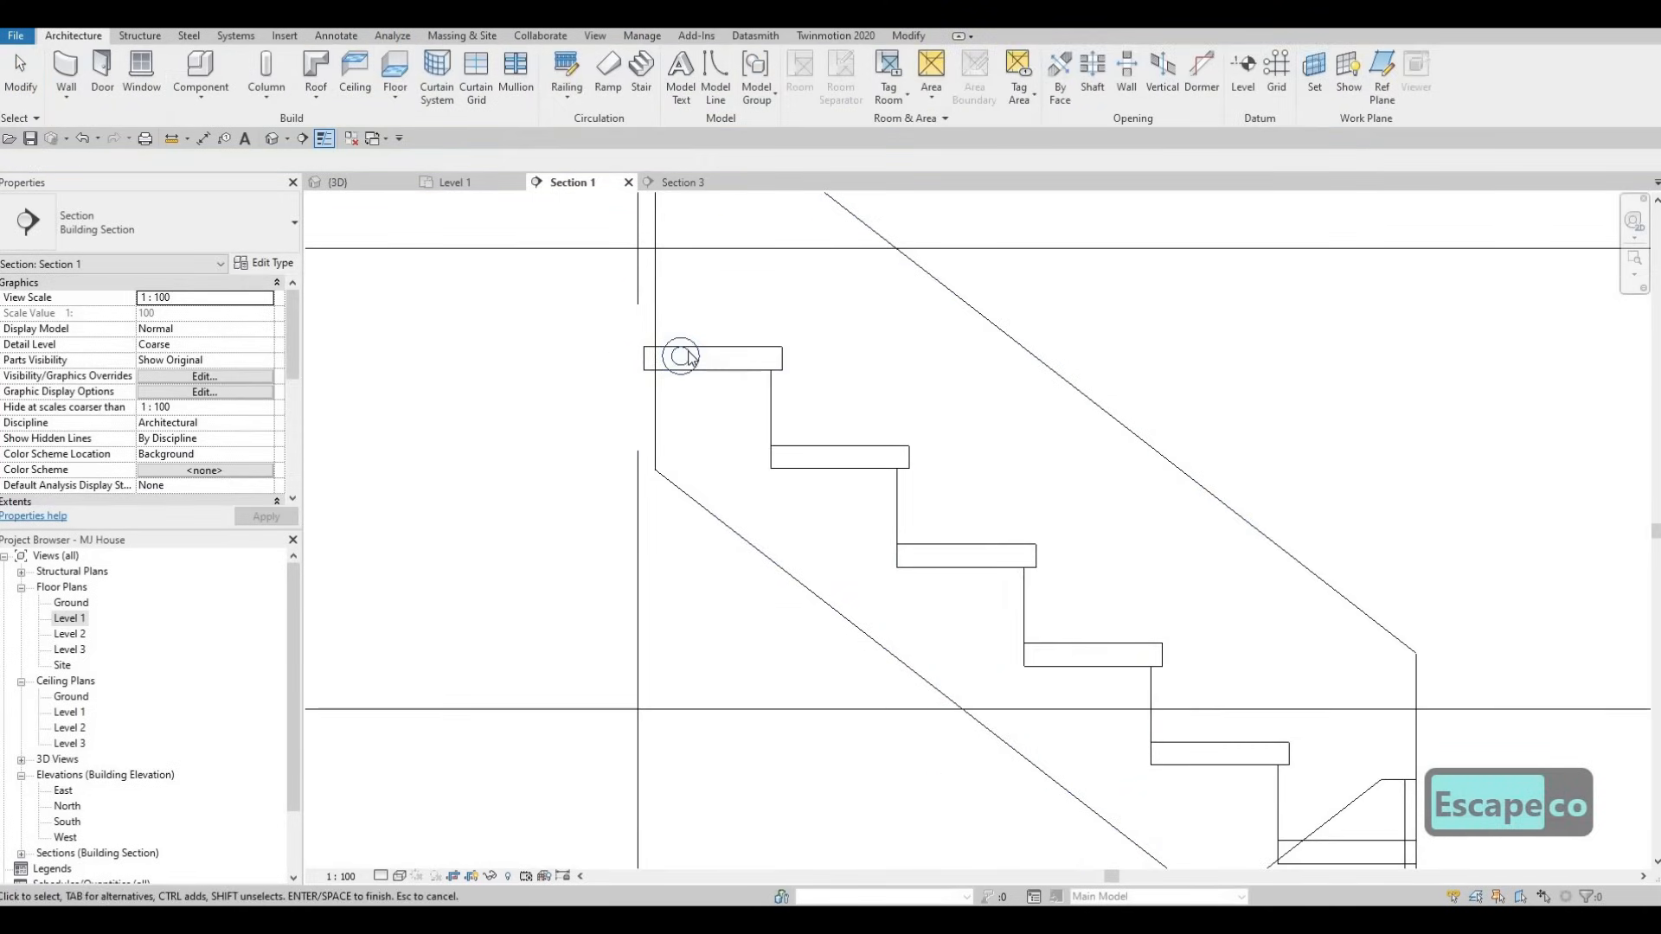
key("Escape")
key("Escape")
- Copy the top-tread glass support 140 to the right to form a pair
left_click(684, 353)
key("c")
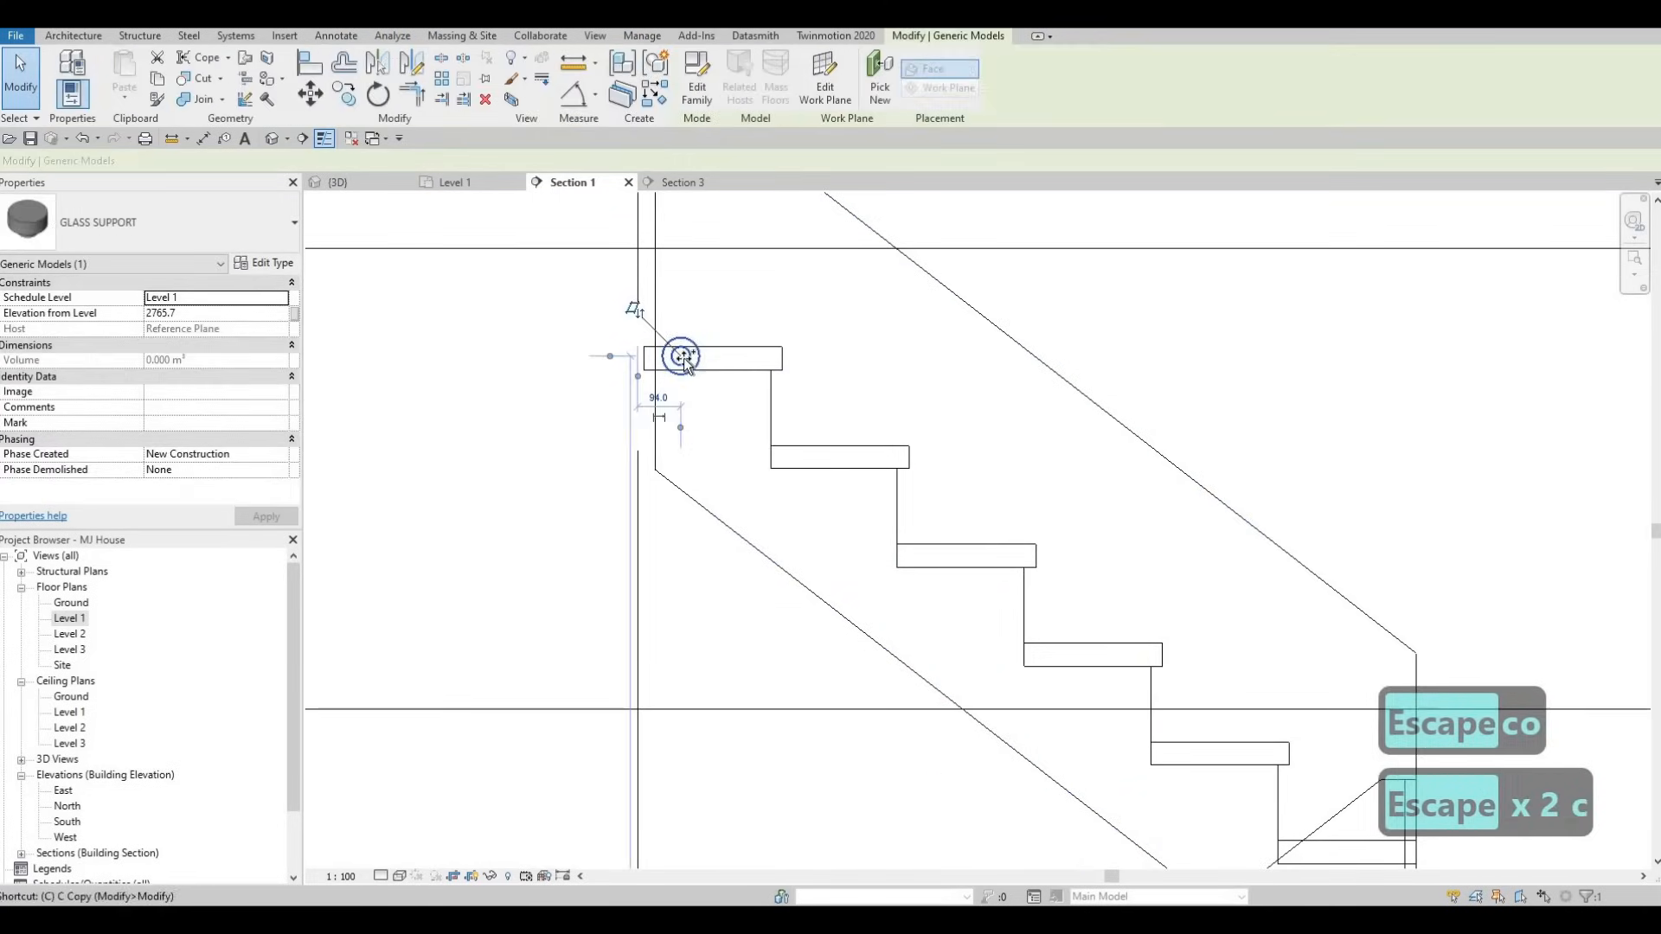
key("o")
left_click(727, 361)
left_click(744, 357)
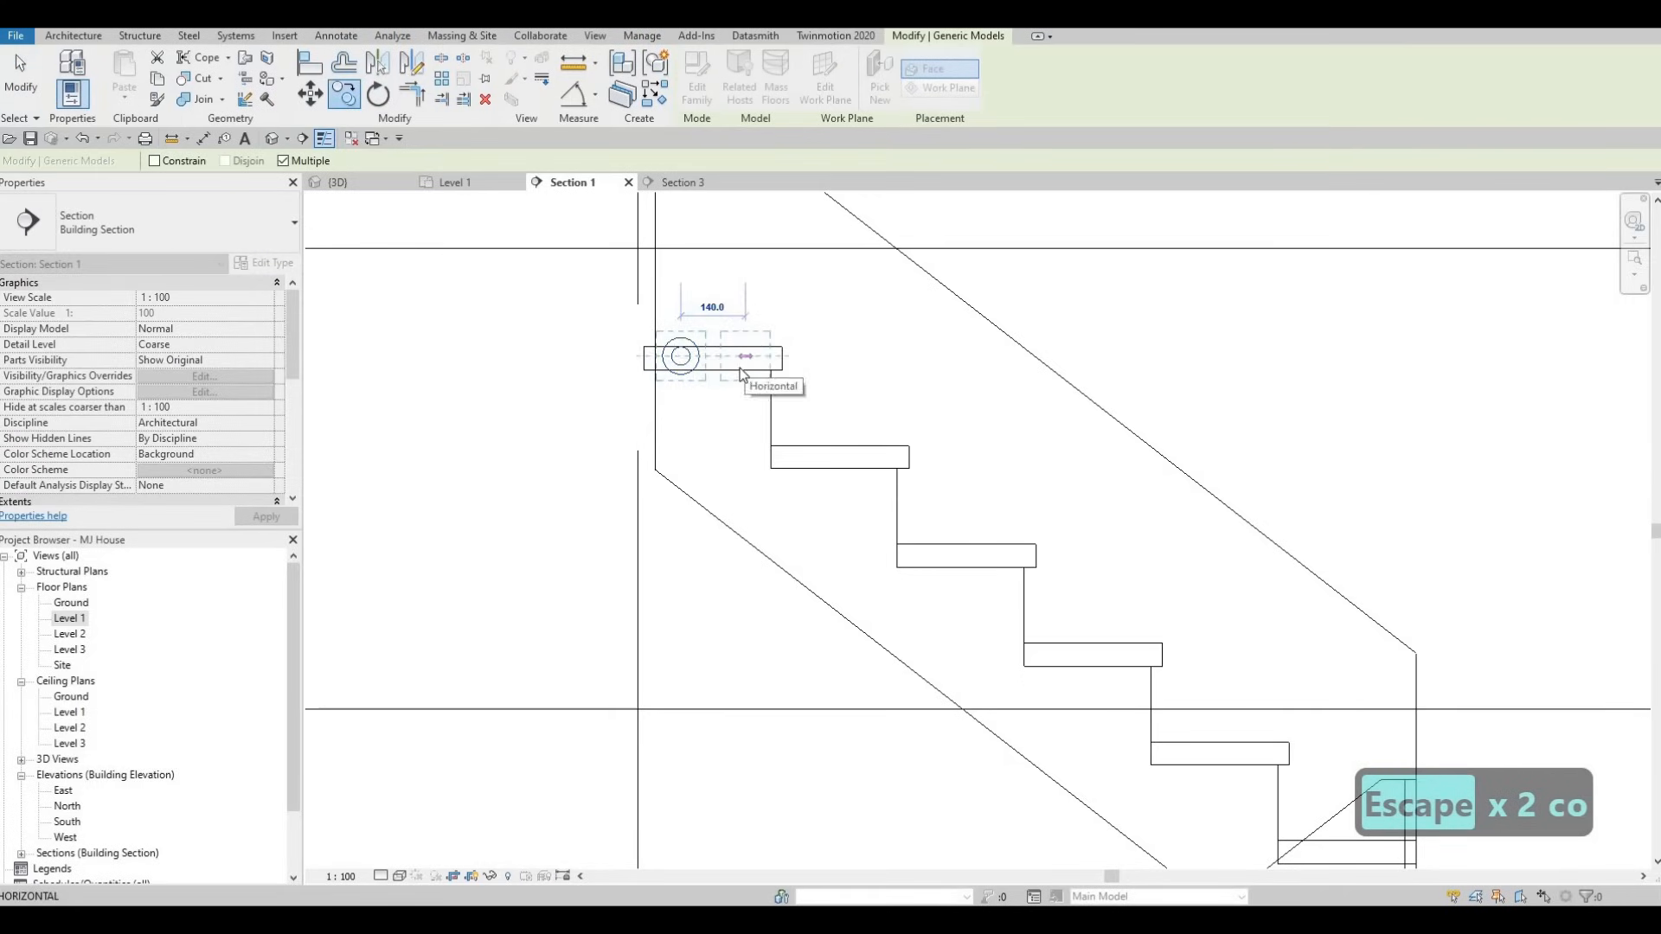
key("Escape")
key("Escape")
- Copy the support pair from the top step's corner onto the second through fifth treads
left_click(747, 358)
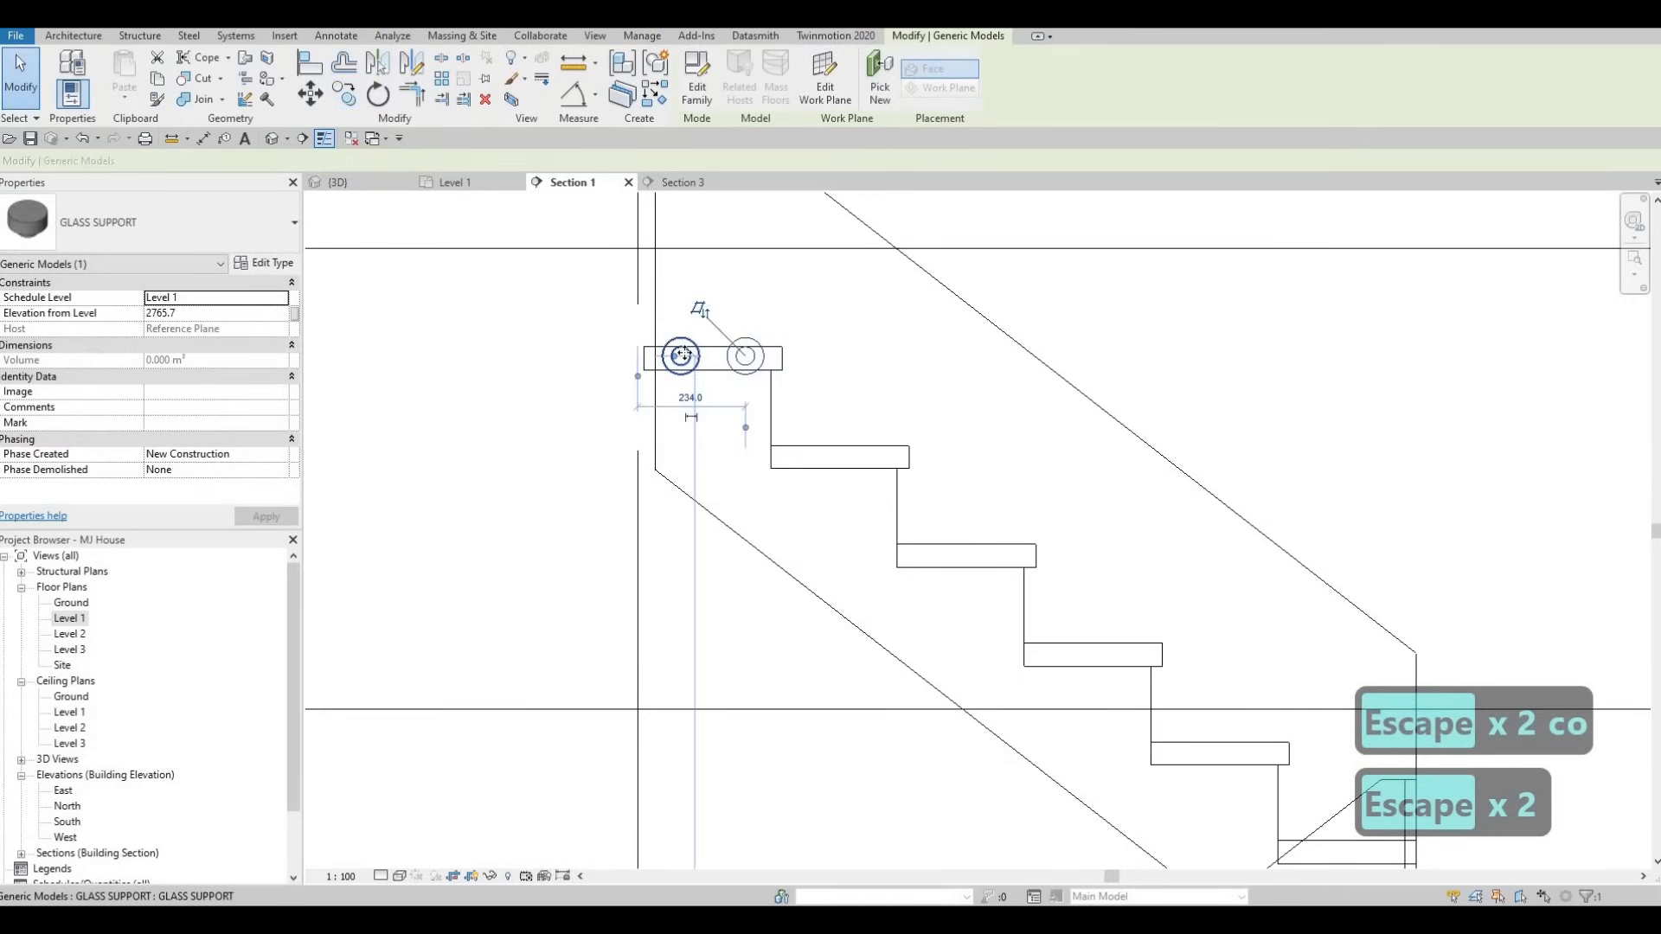
key("c")
key("o")
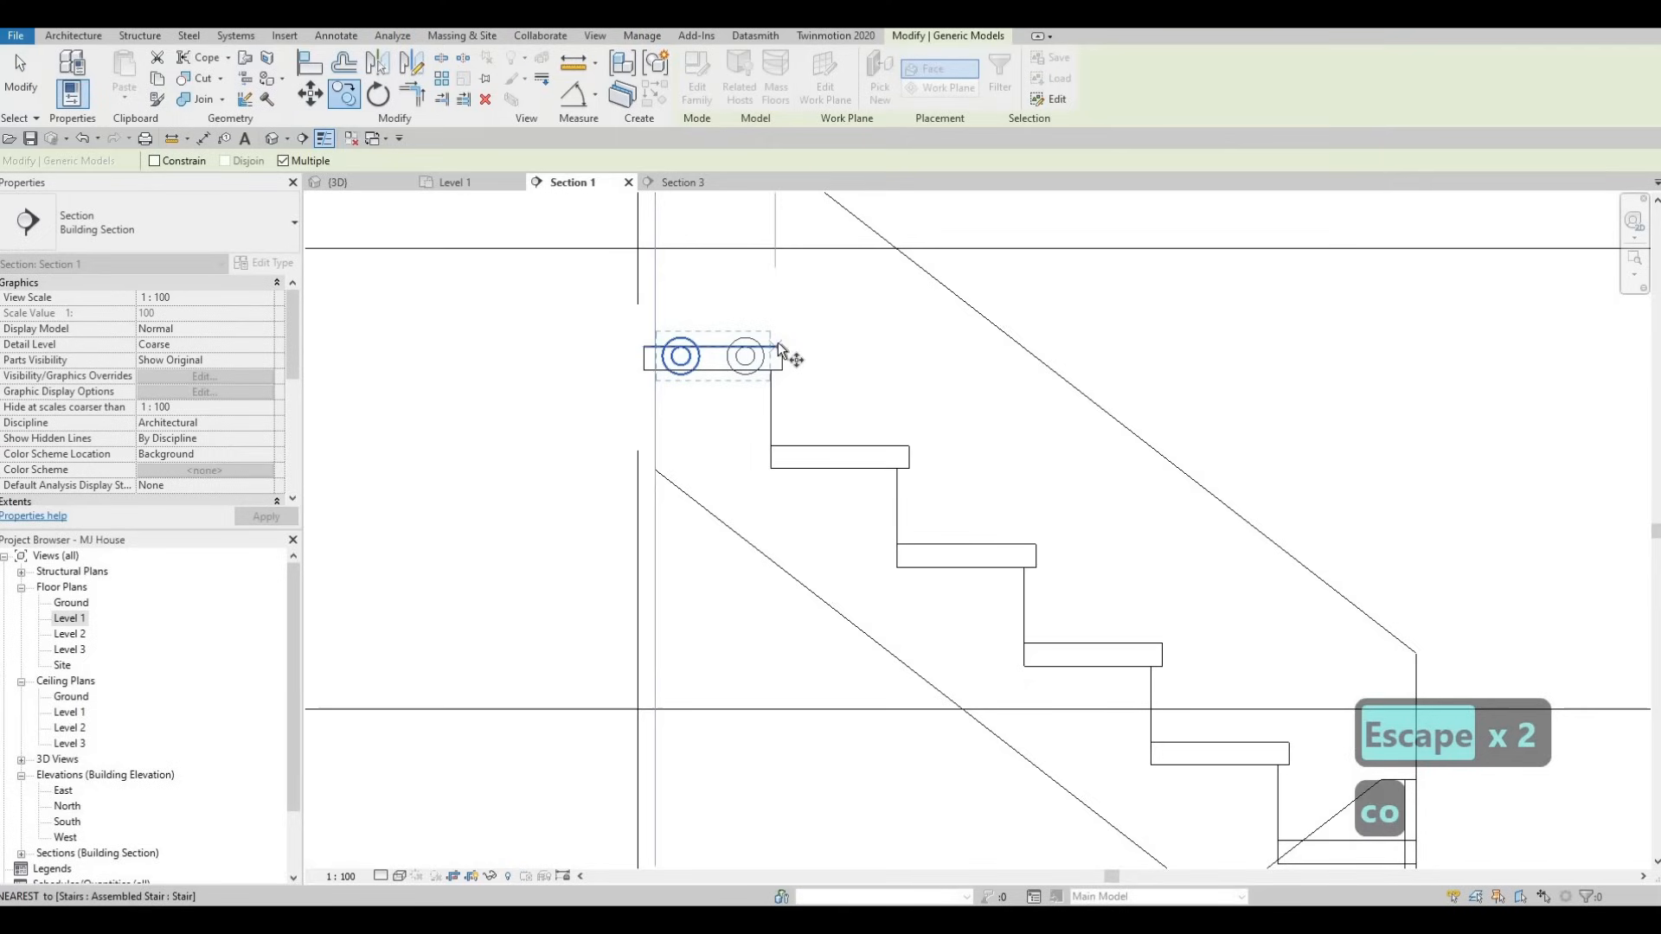
left_click(907, 447)
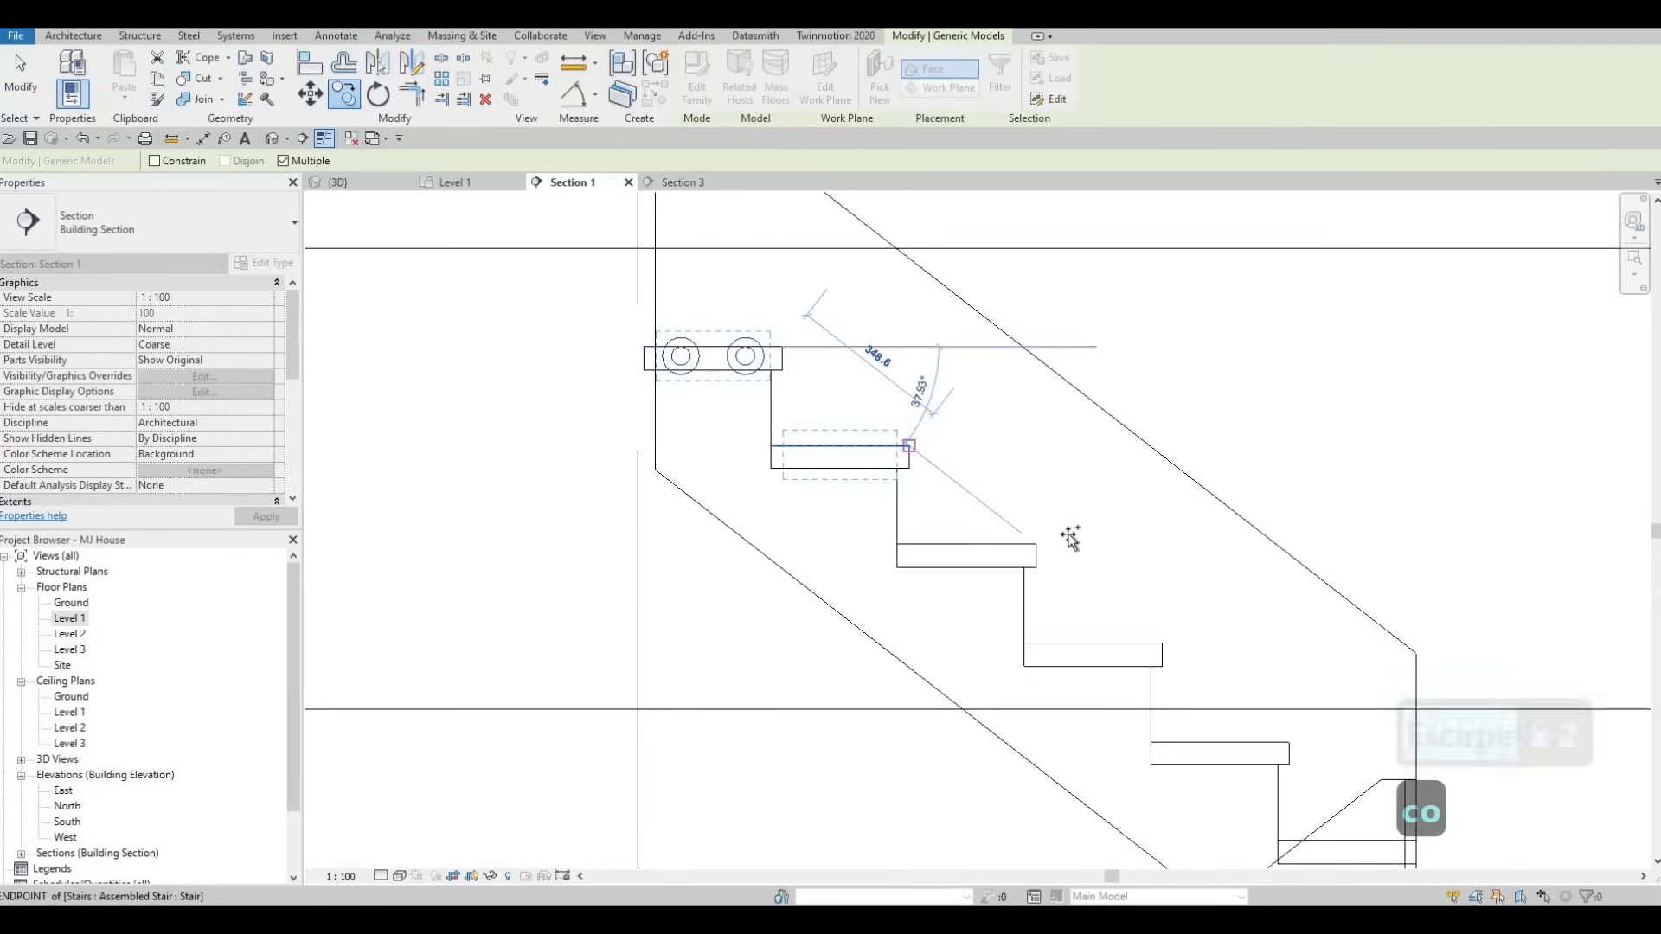
left_click(1036, 545)
left_click(1037, 547)
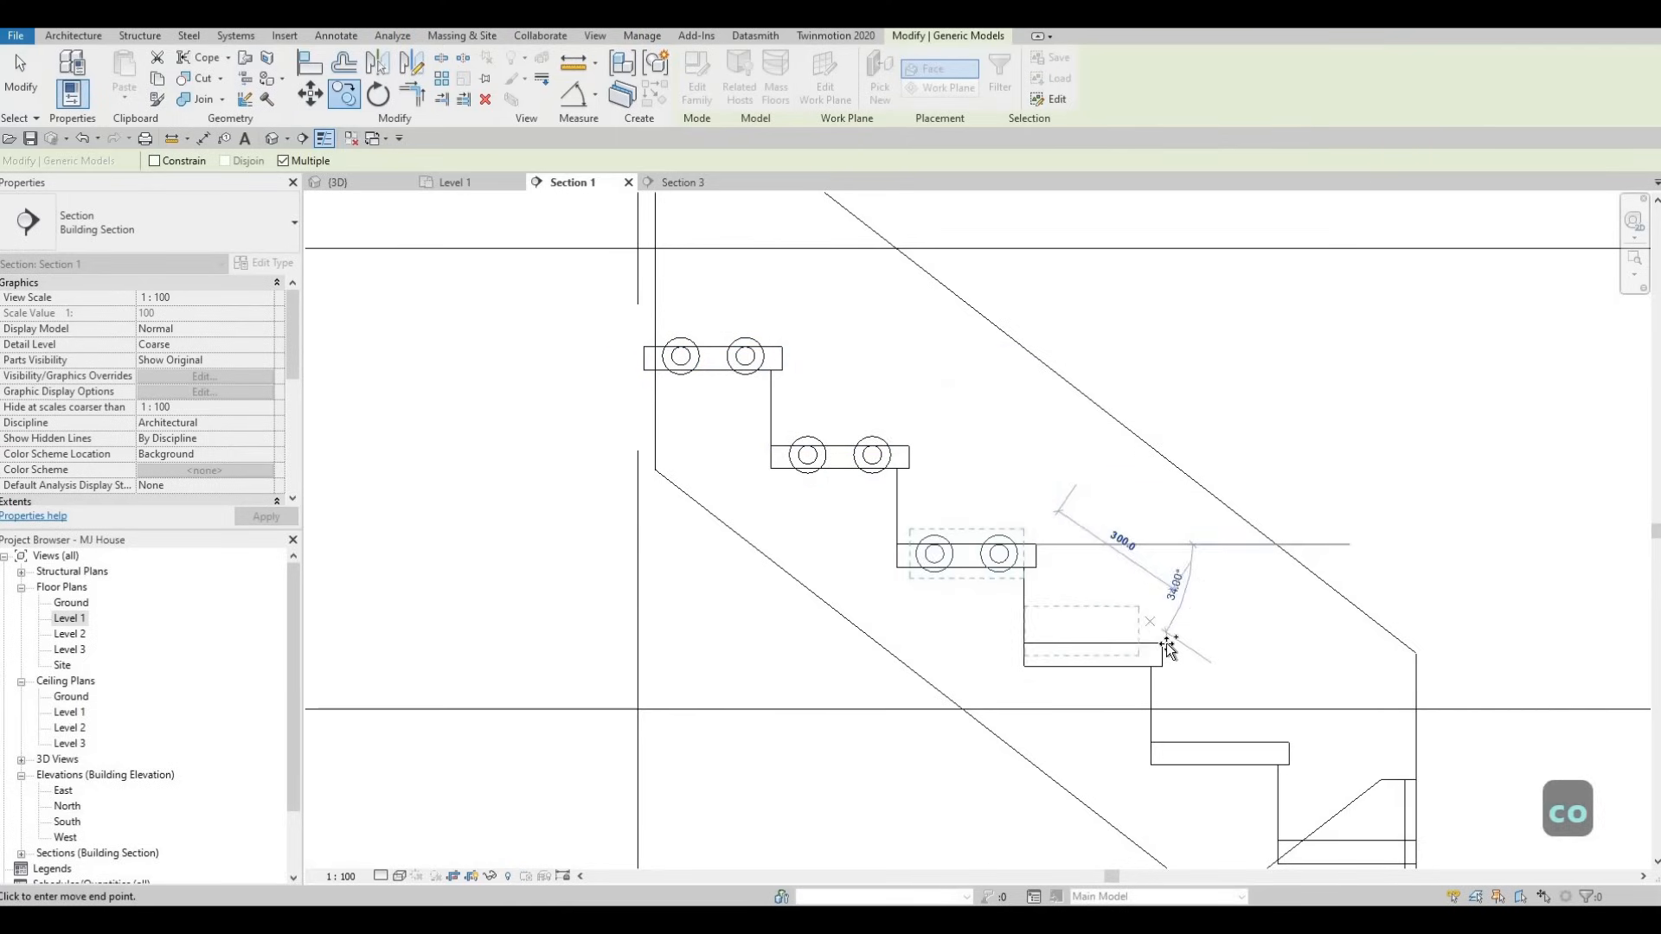
left_click(1162, 643)
left_click(1289, 744)
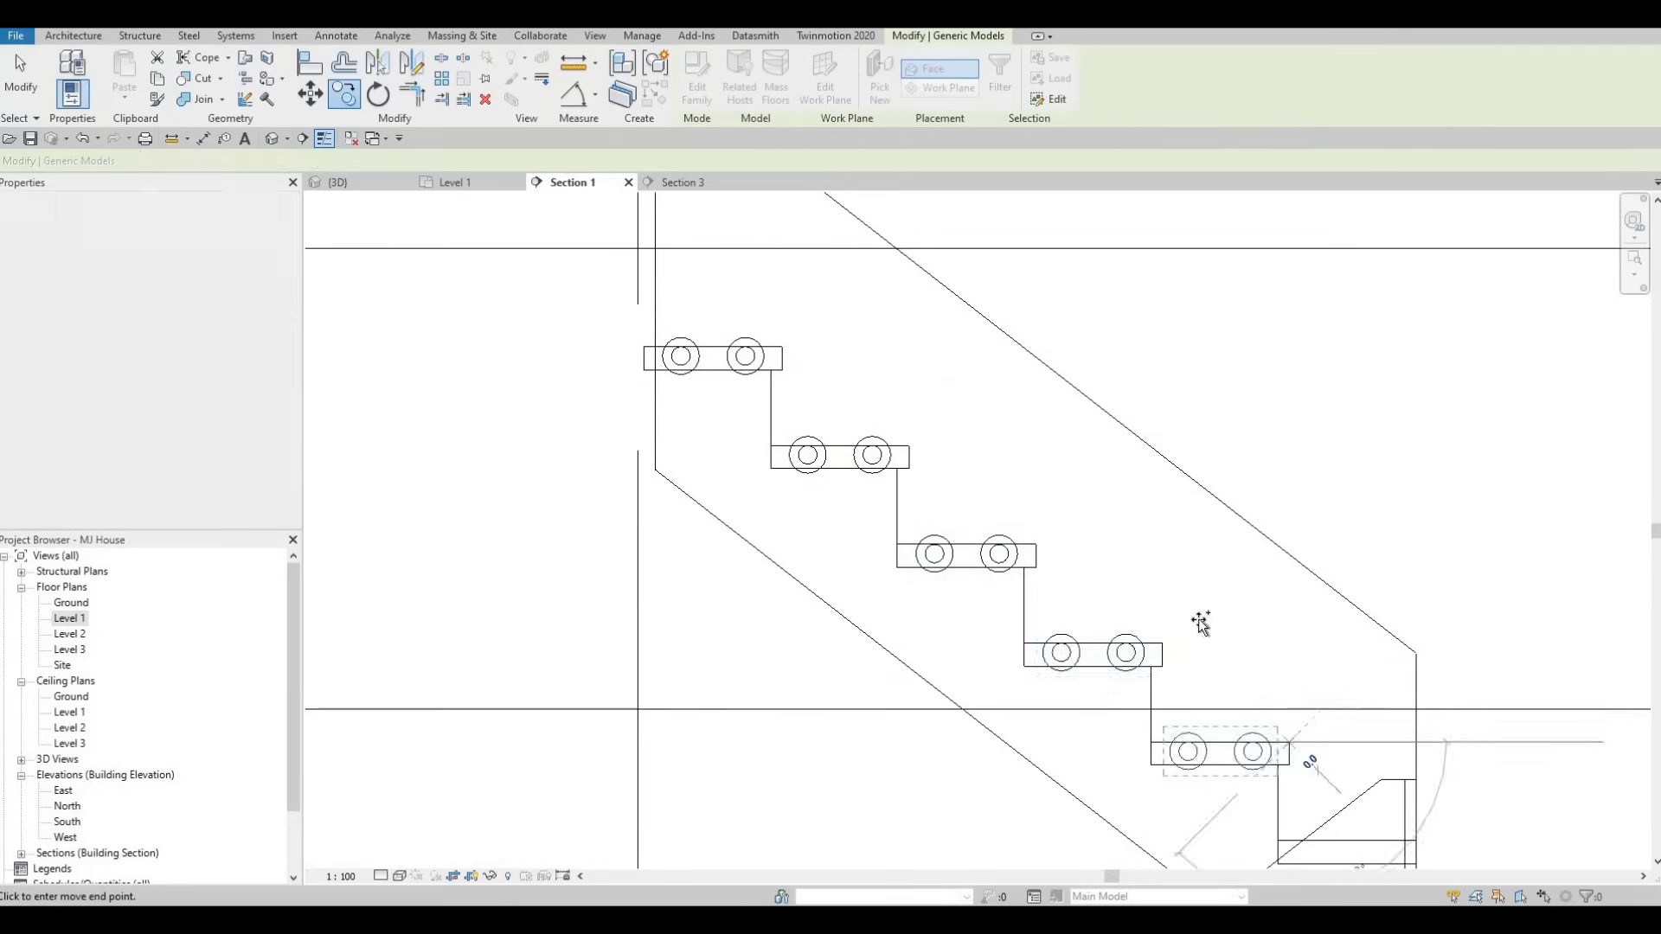
- Add a final support pair on the last step and finish copying
middle_click_drag(1315, 747, 1165, 582)
scroll(1165, 583, "down", 1)
left_click(1252, 668)
key("Escape")
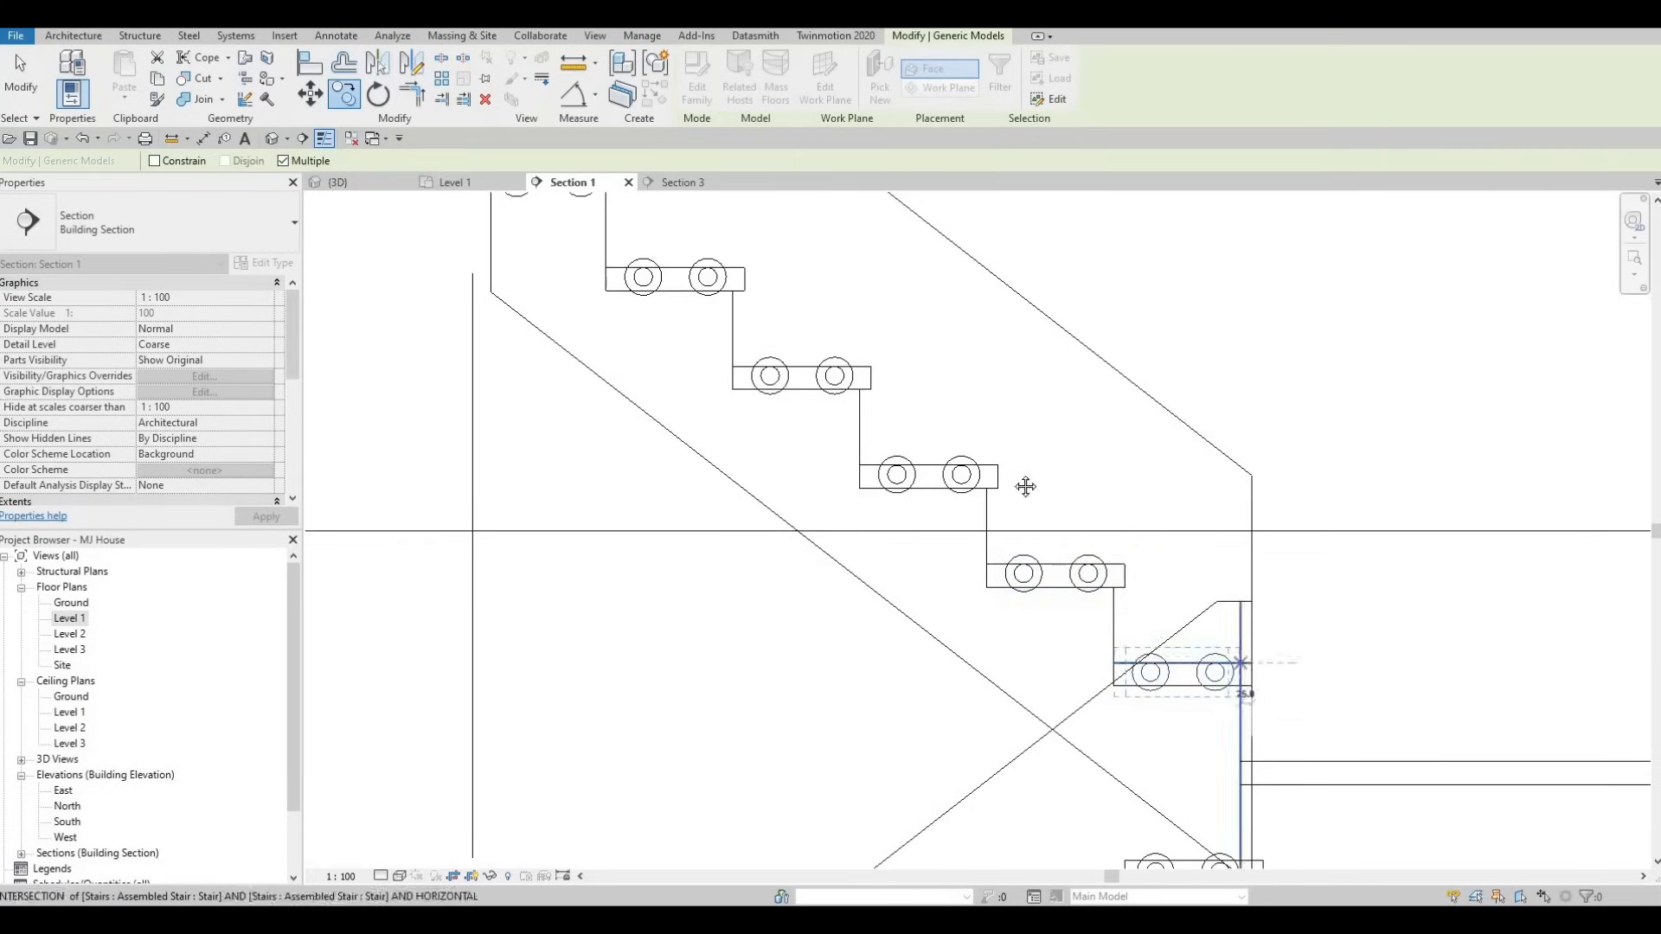
scroll(839, 294, "down", 2)
key("Escape")
key("Escape")
left_click(356, 180)
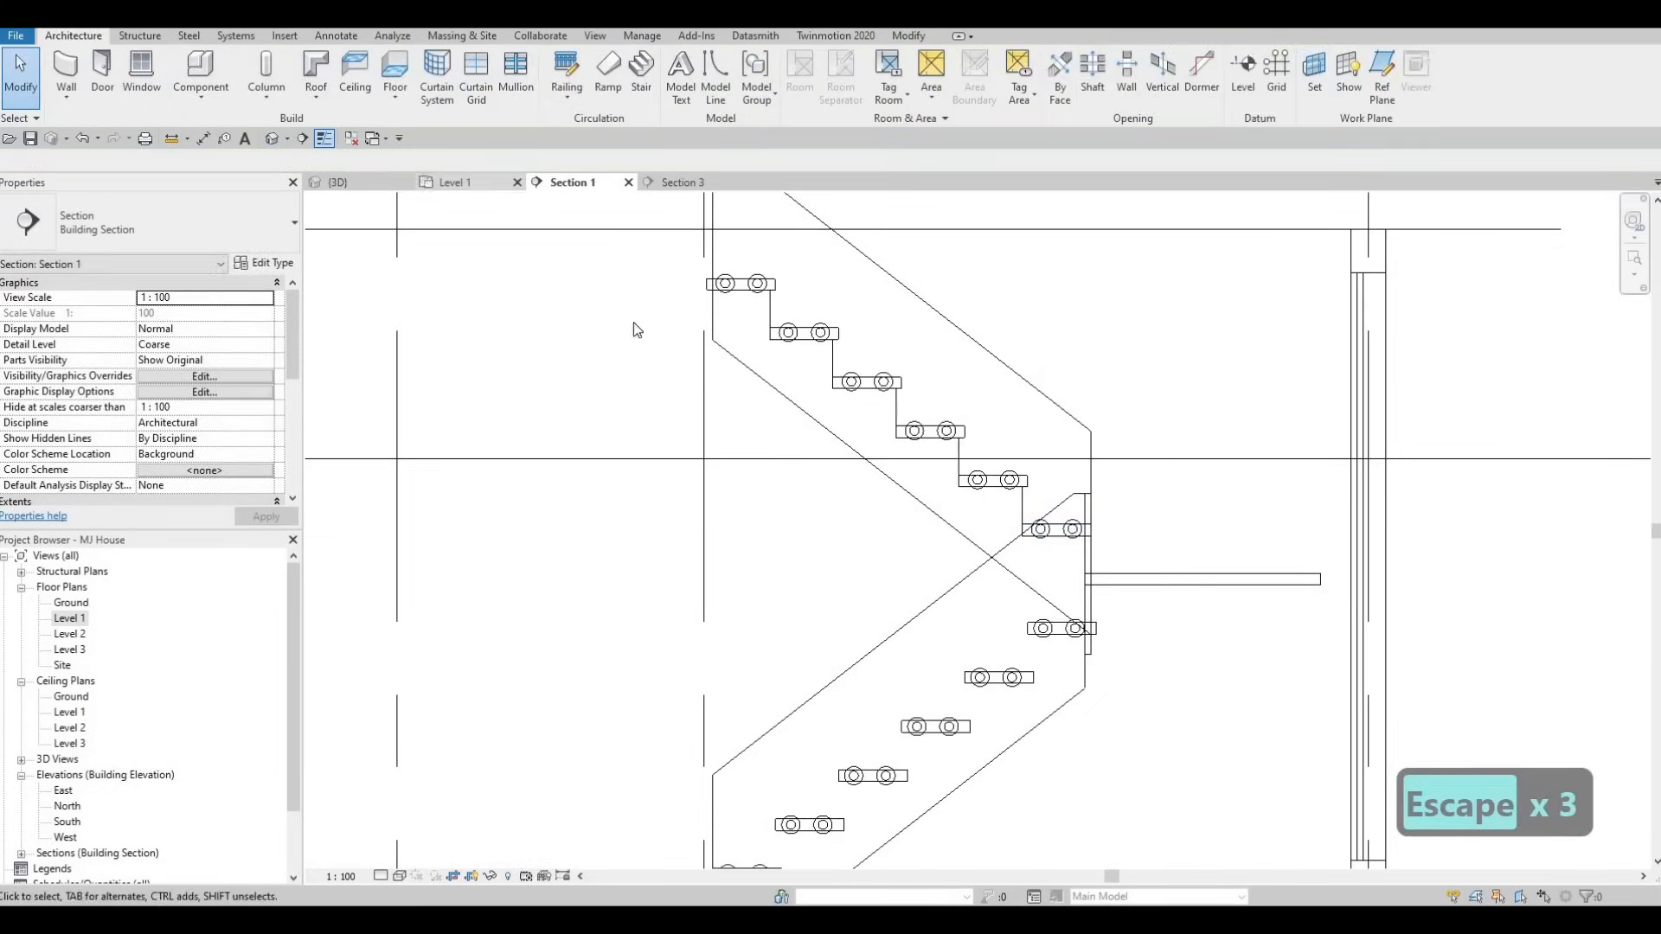
- Orbit the 3D view, select a glass support and open its family for editing
middle_click_drag(860, 434, 869, 262, "shift")
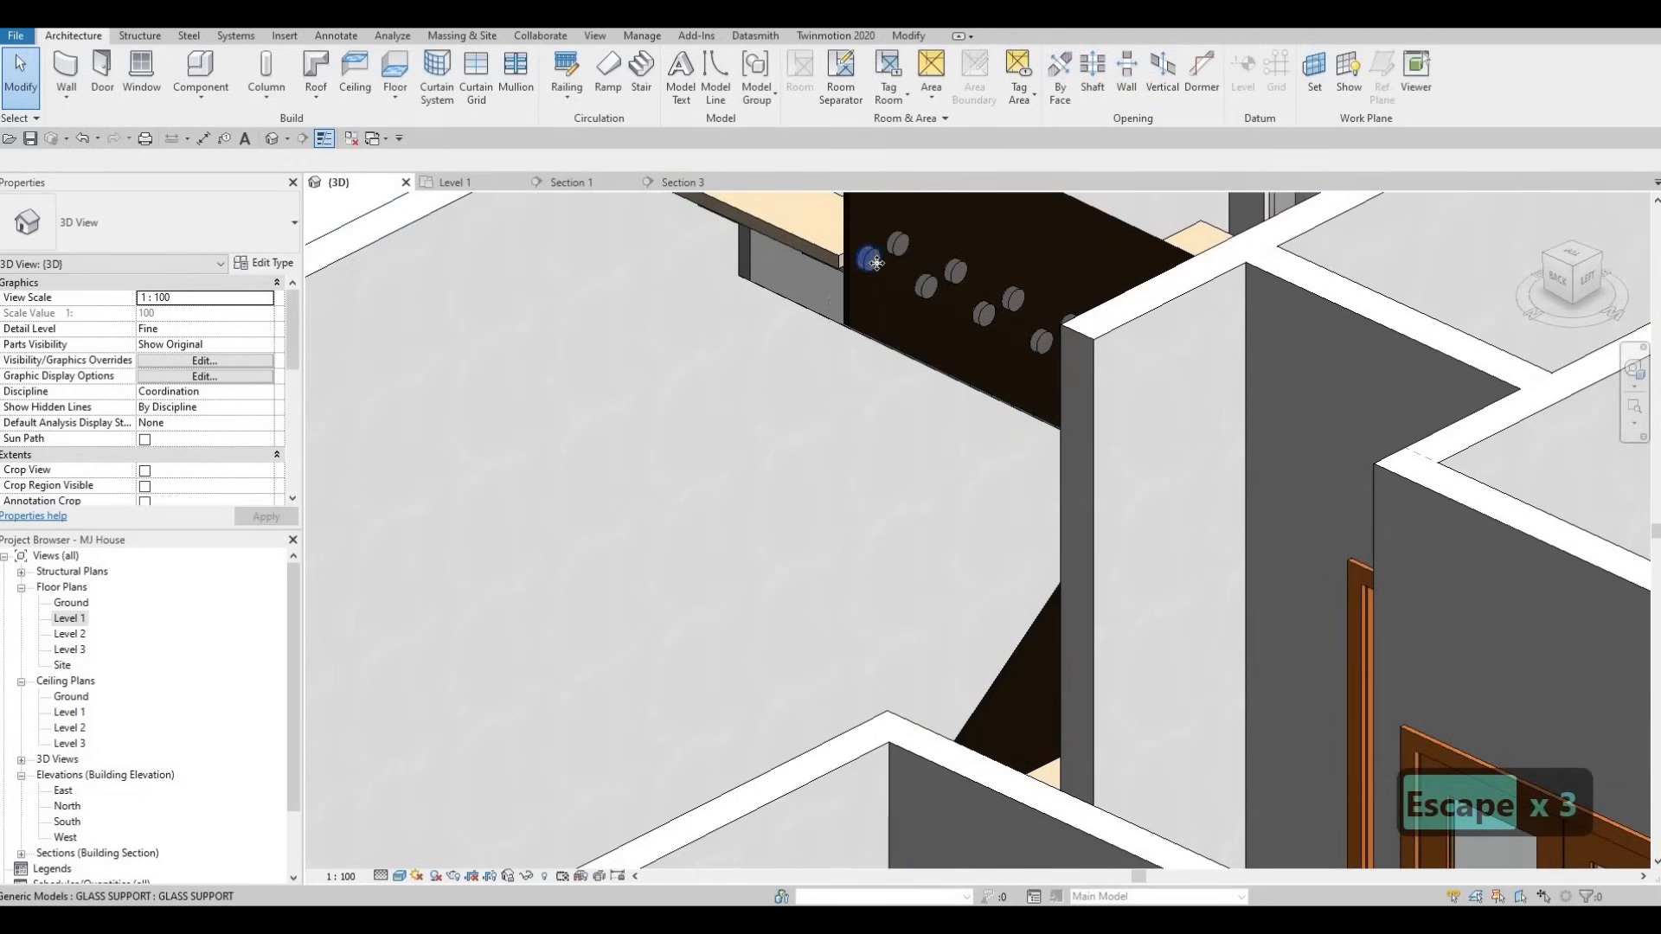
left_click(868, 259)
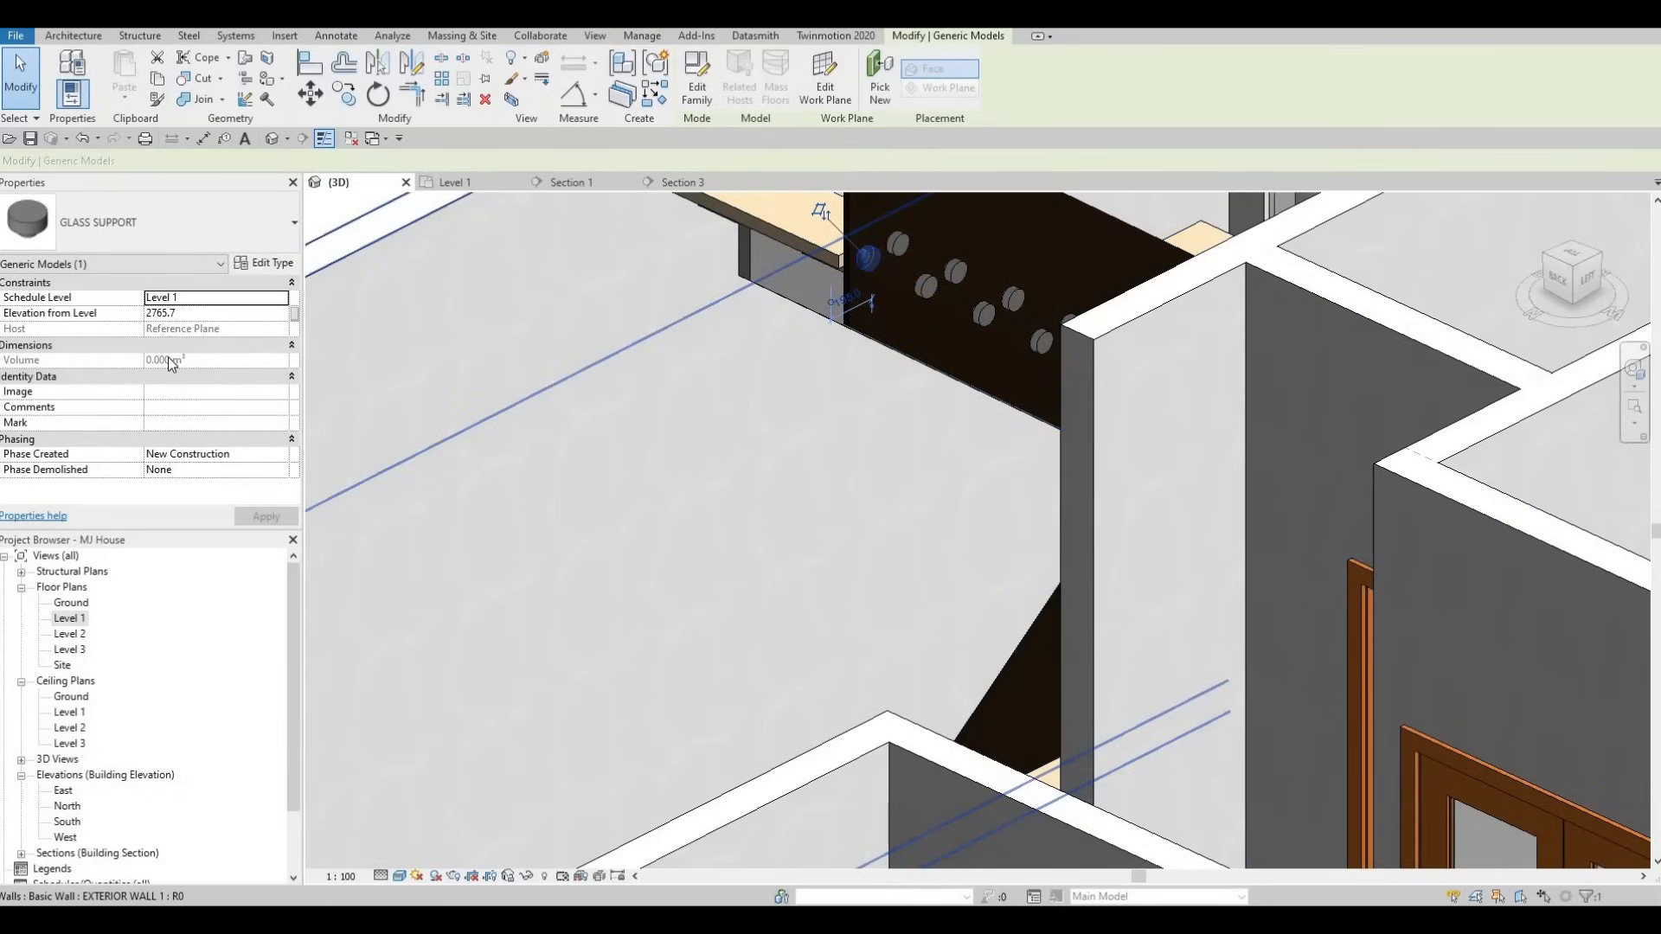
double_click(869, 281)
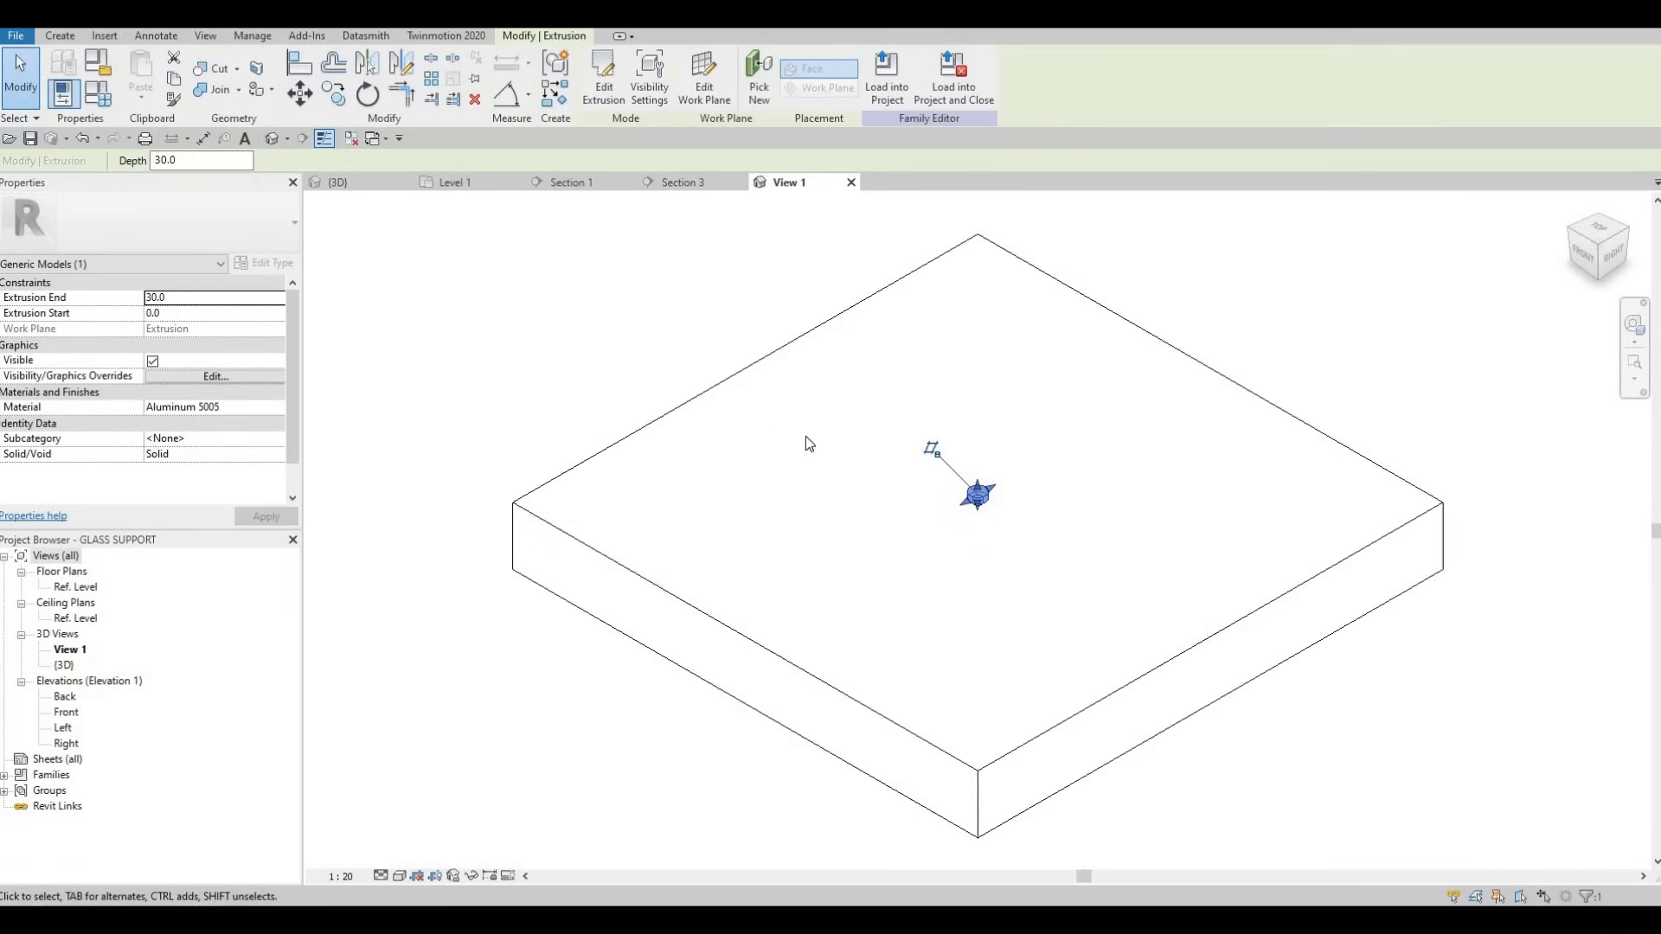
- Open the family's Ref. Level plan and undo an accidental circle resize
double_click(76, 588)
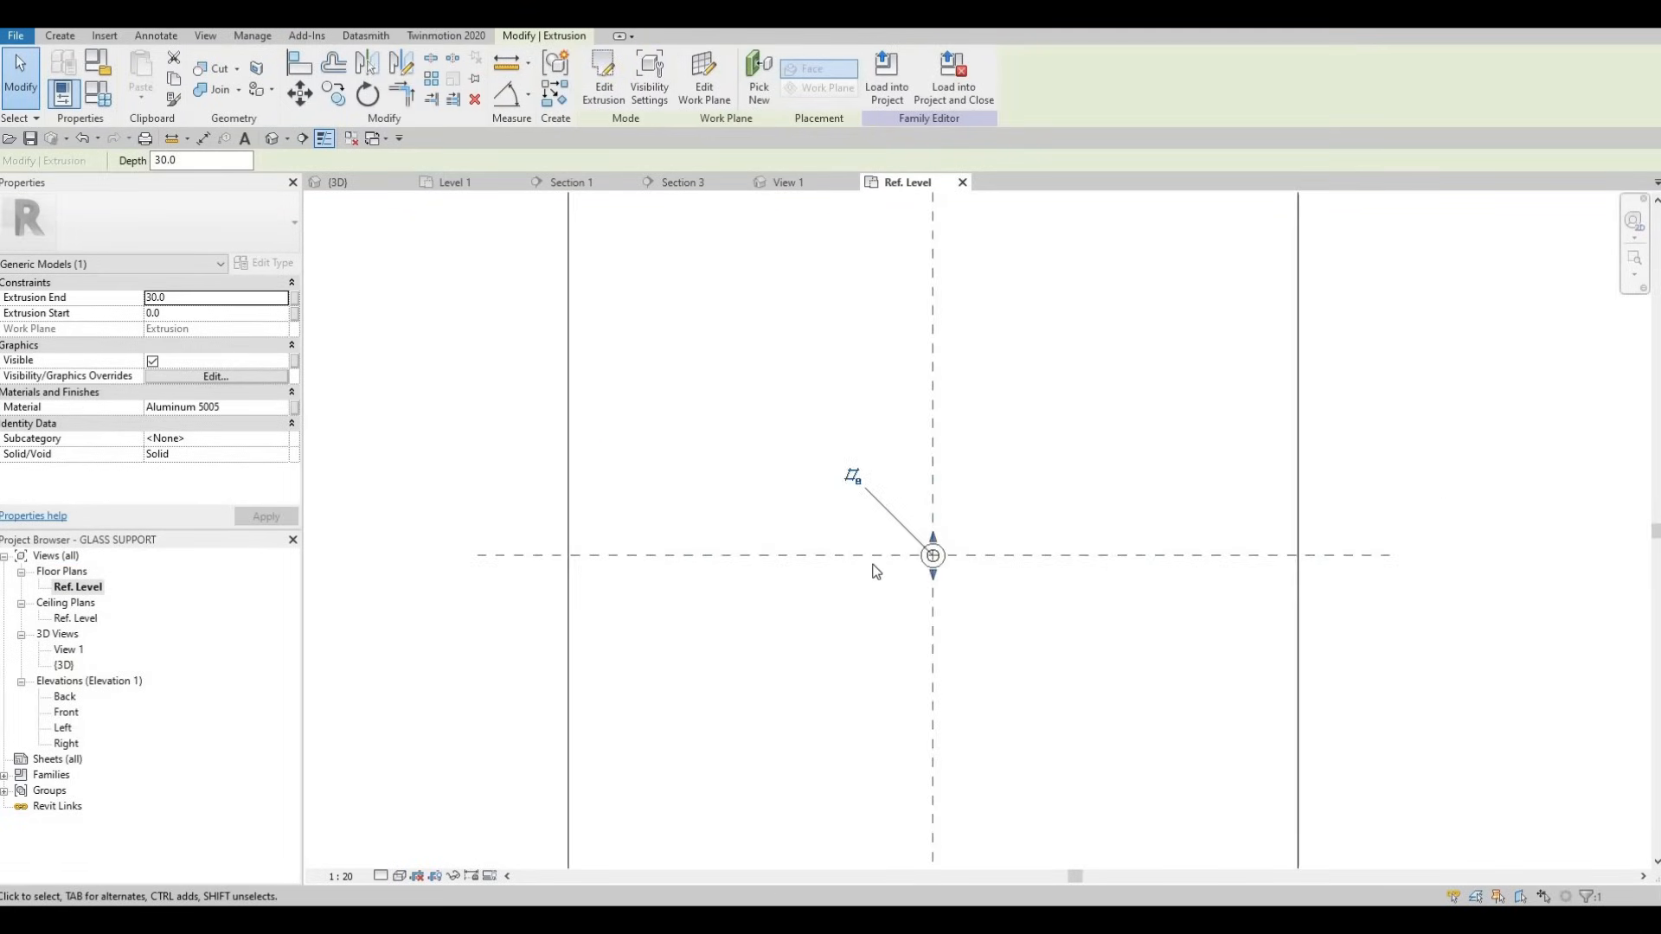
scroll(875, 571, "up", 5)
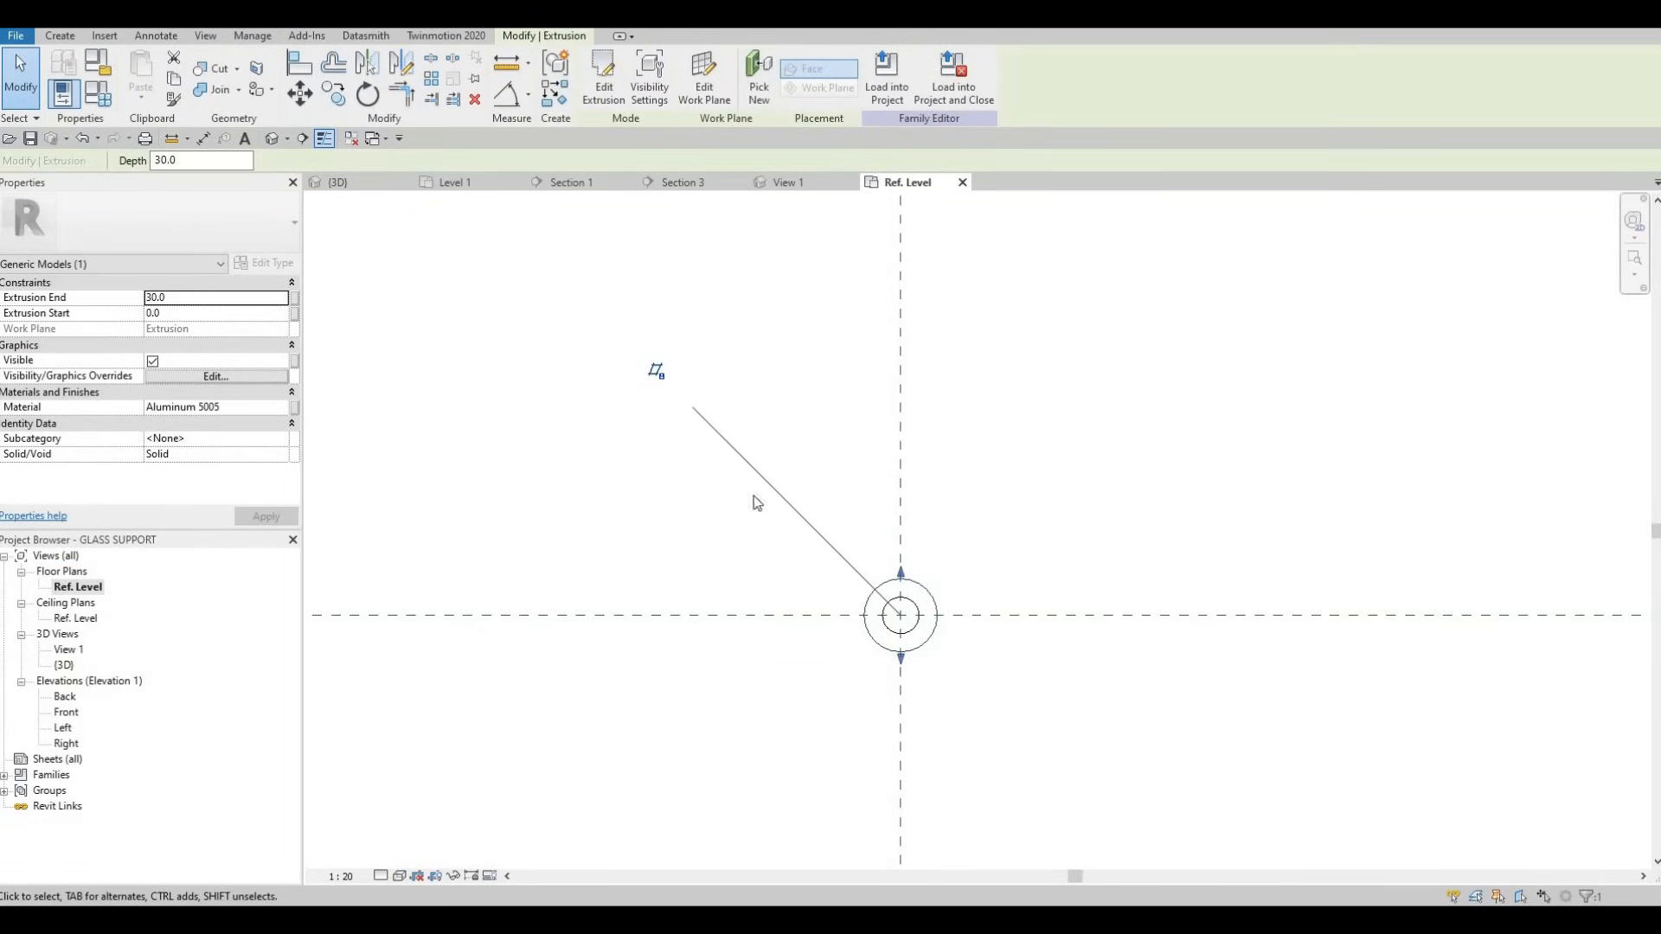
left_click_drag(901, 587, 911, 582)
key("ctrl+z")
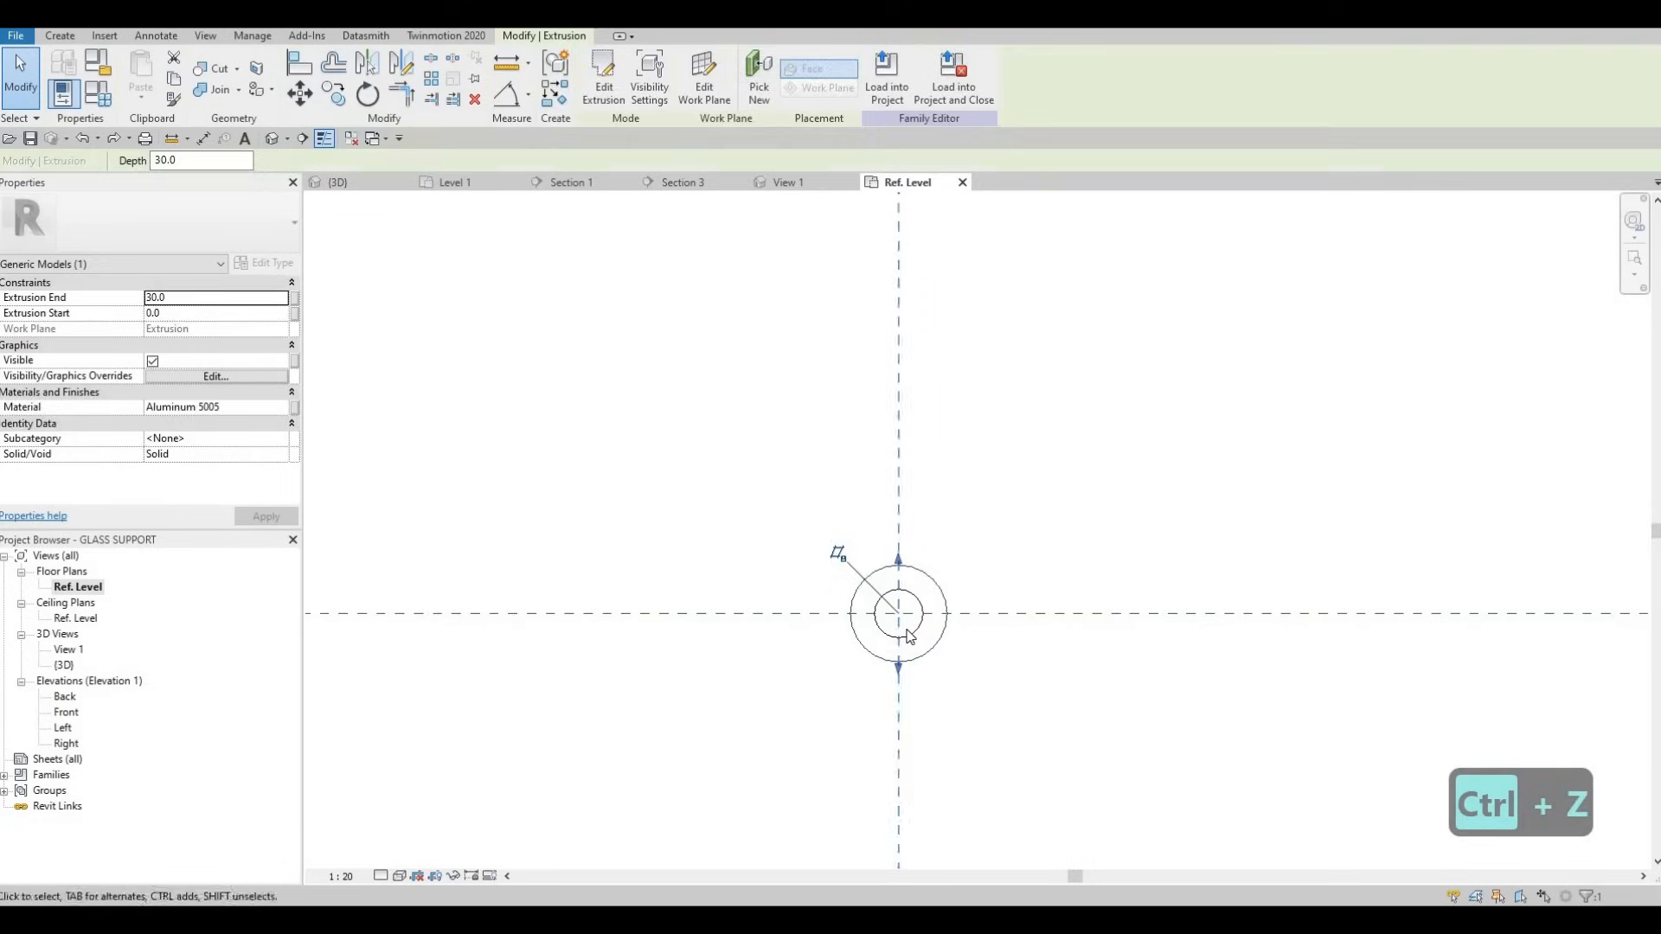
key("Escape")
key("Tab")
key("Tab")
key("Escape")
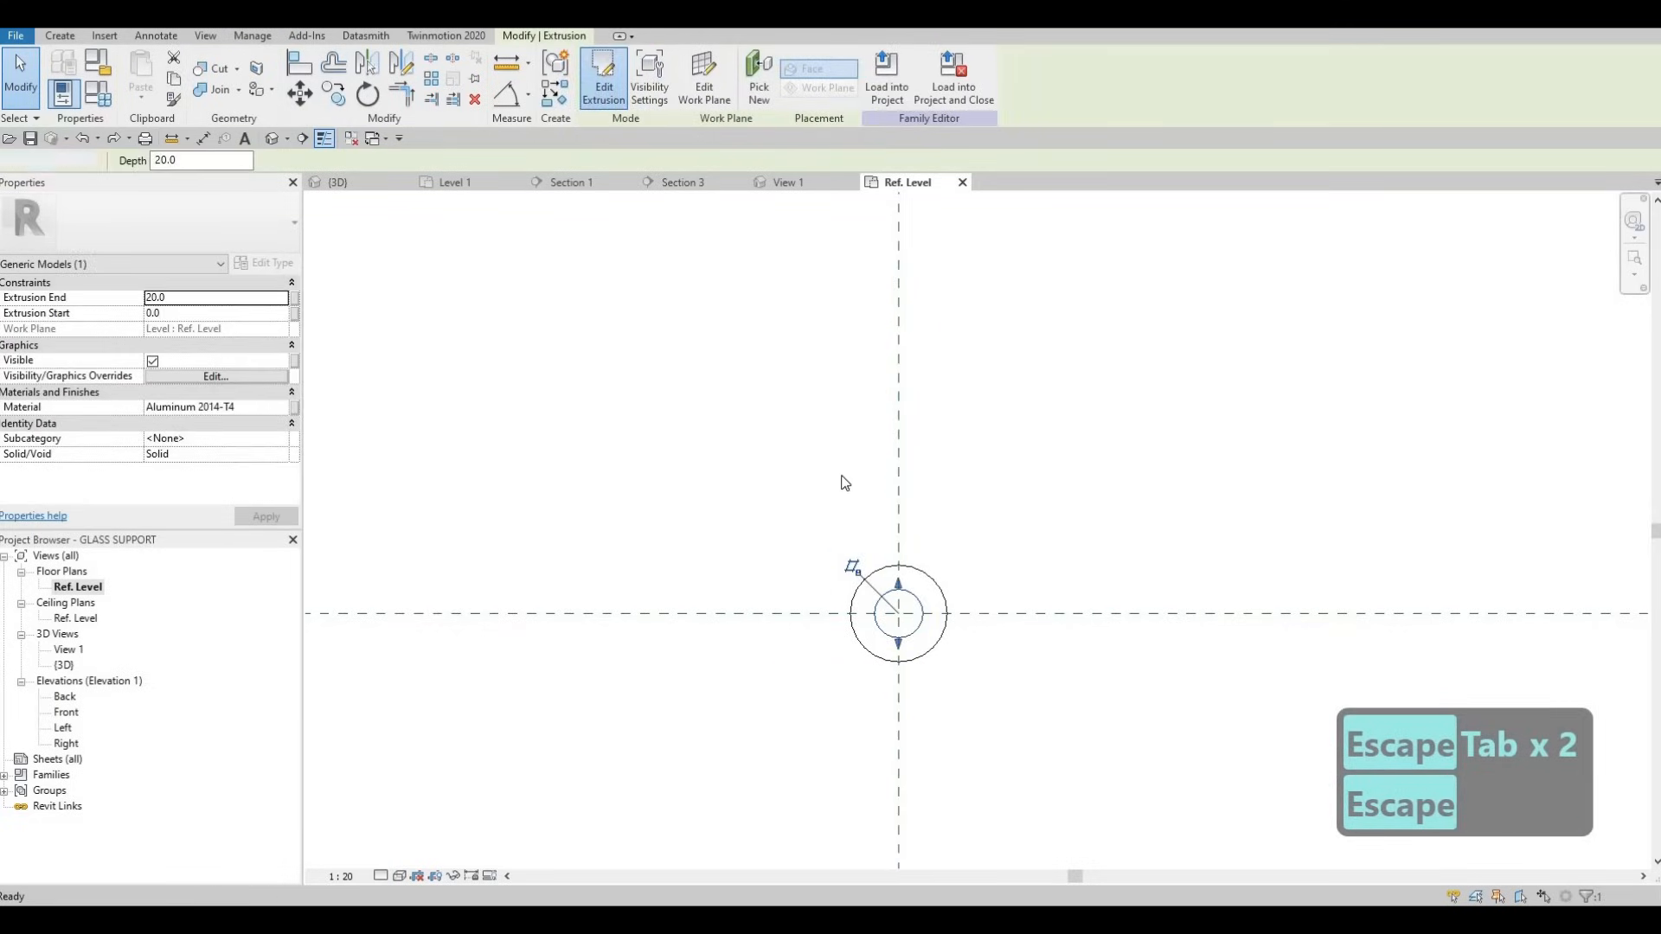
- Set the inner circle's radius to 10 and finish its sketch
left_click(909, 603)
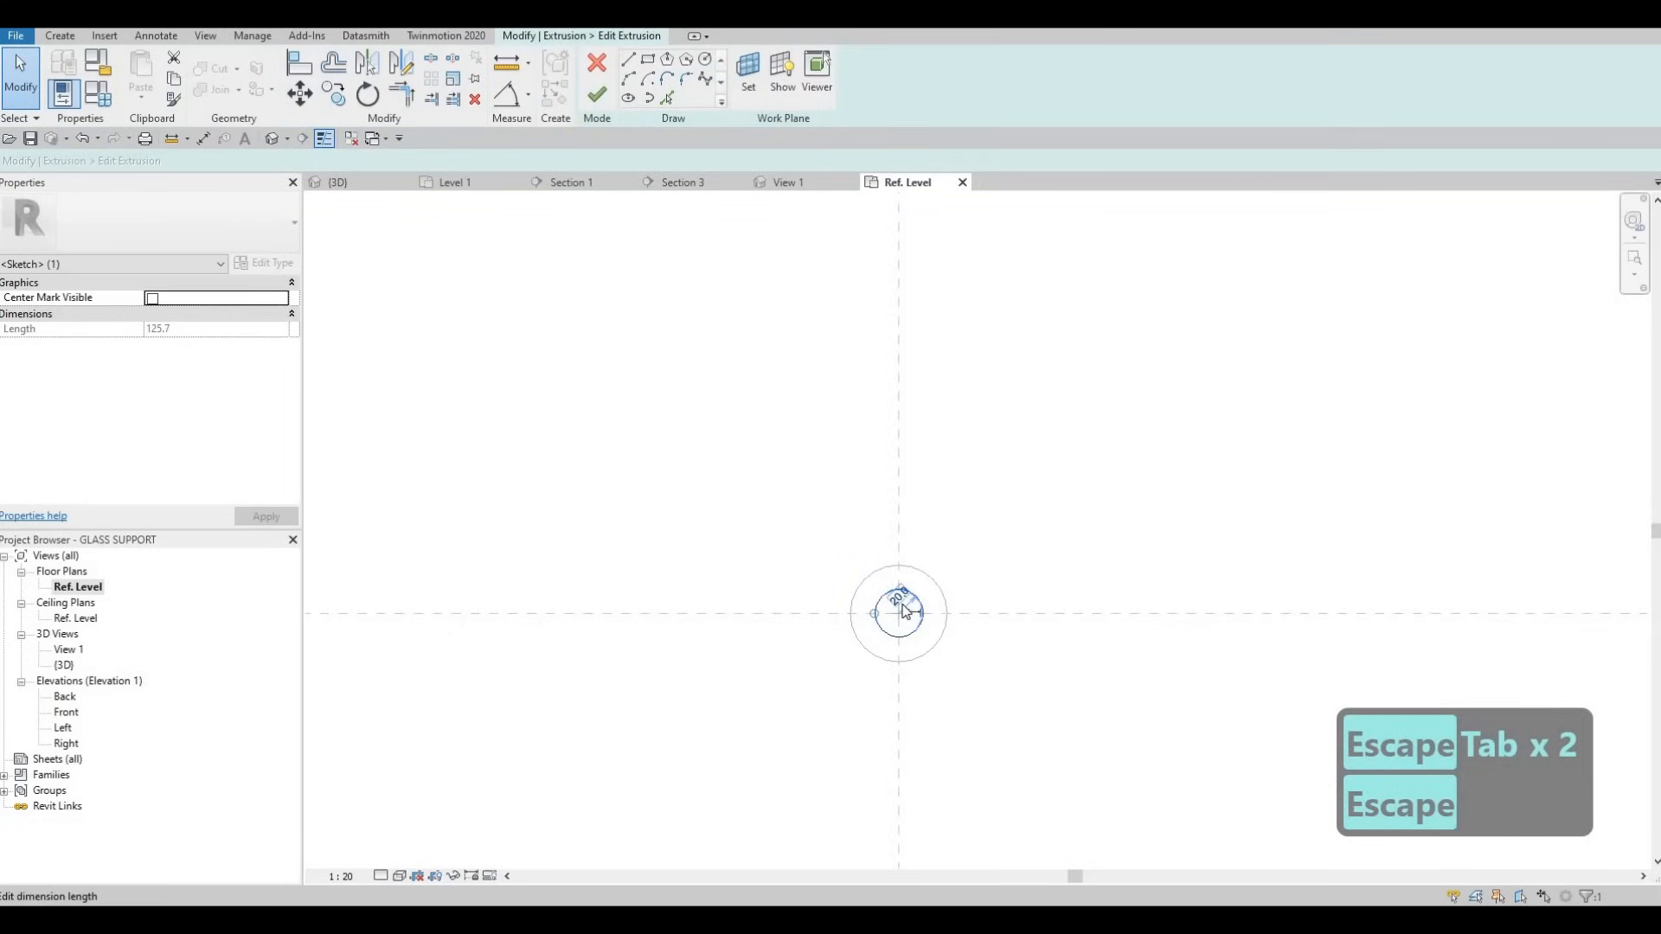
scroll(905, 604, "up", 2)
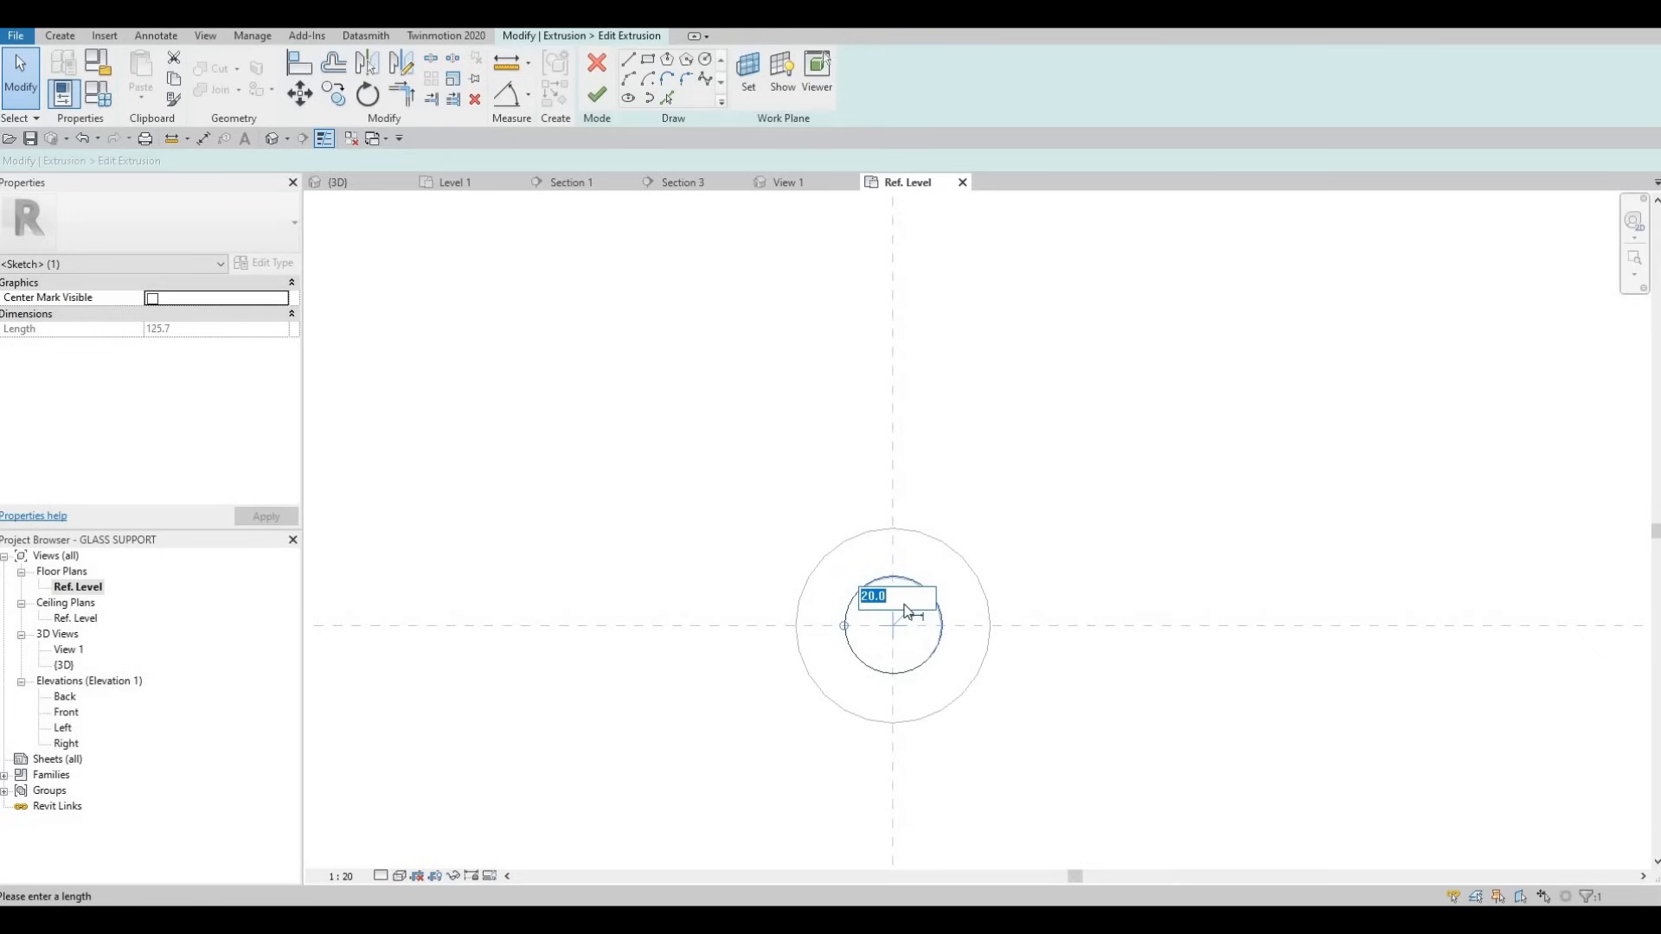
type("10")
key("Return")
key("Escape")
key("Escape")
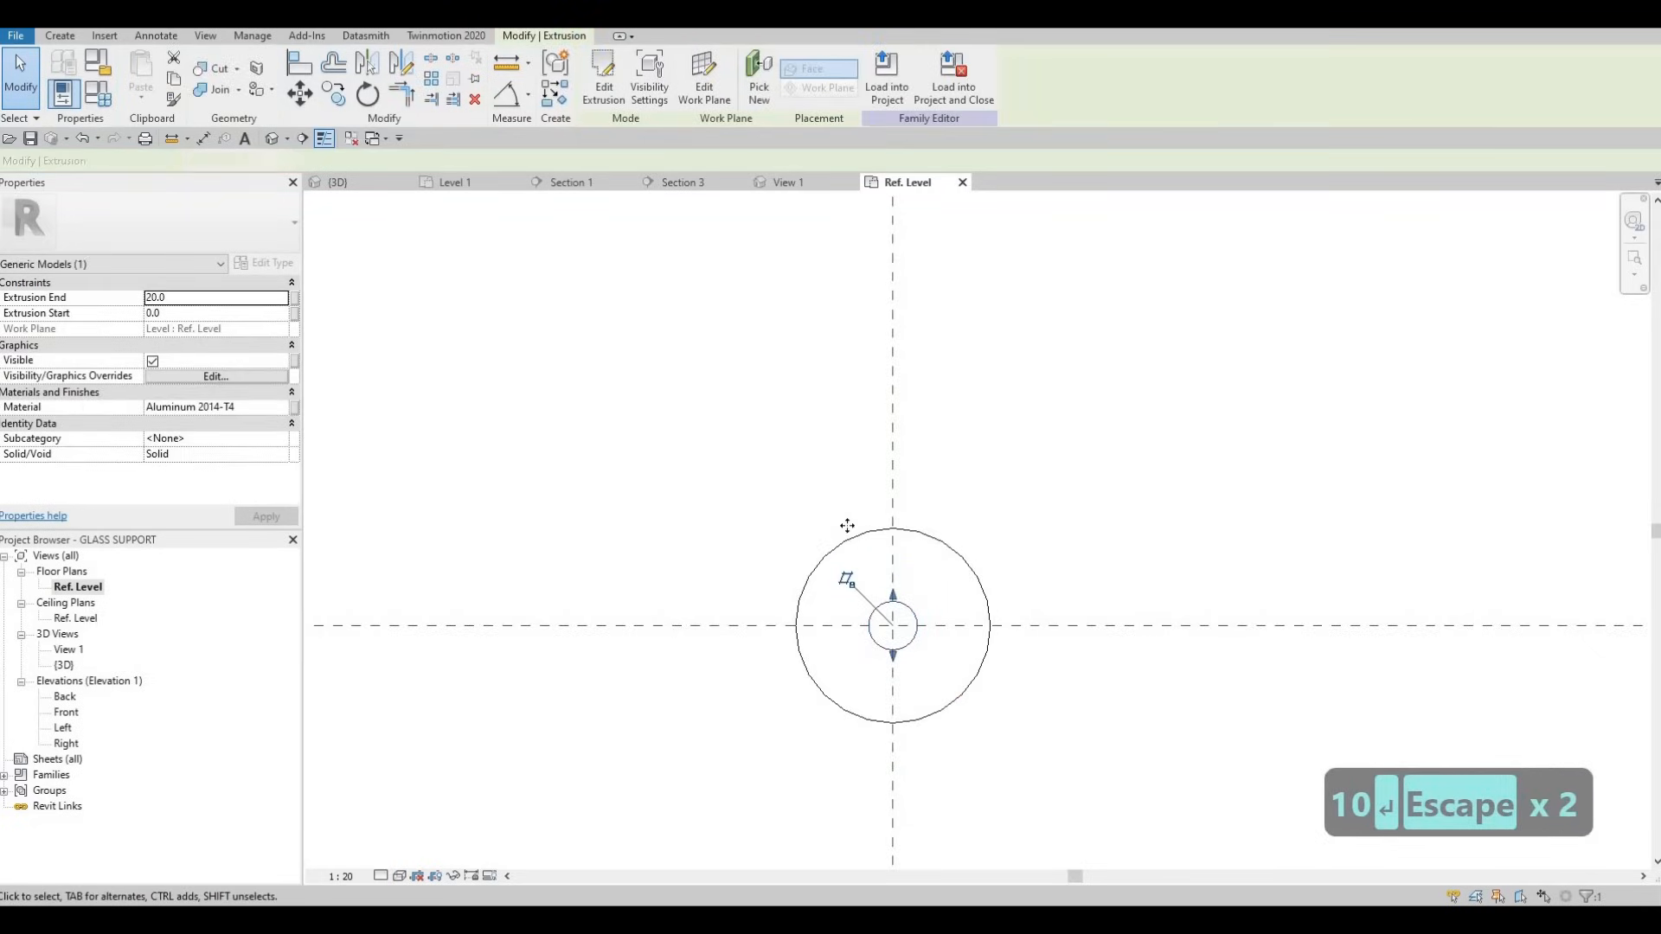
left_click(849, 533)
- Set the outer disc's radius to 25 and load the family into the project
left_click(588, 97)
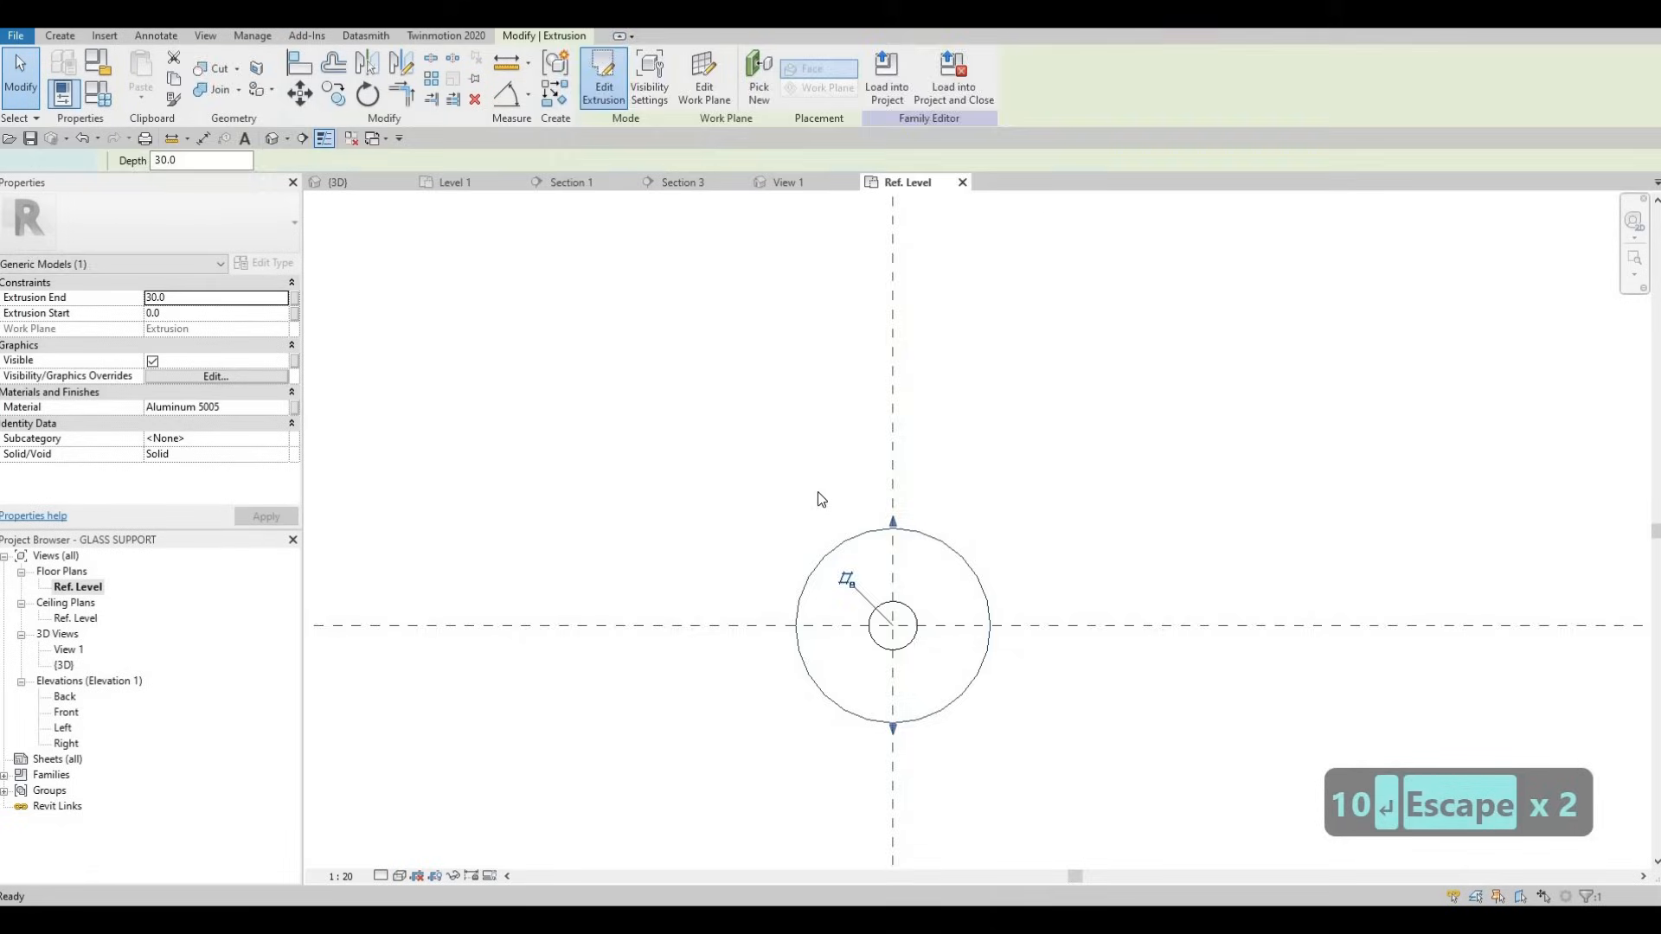
left_click(934, 538)
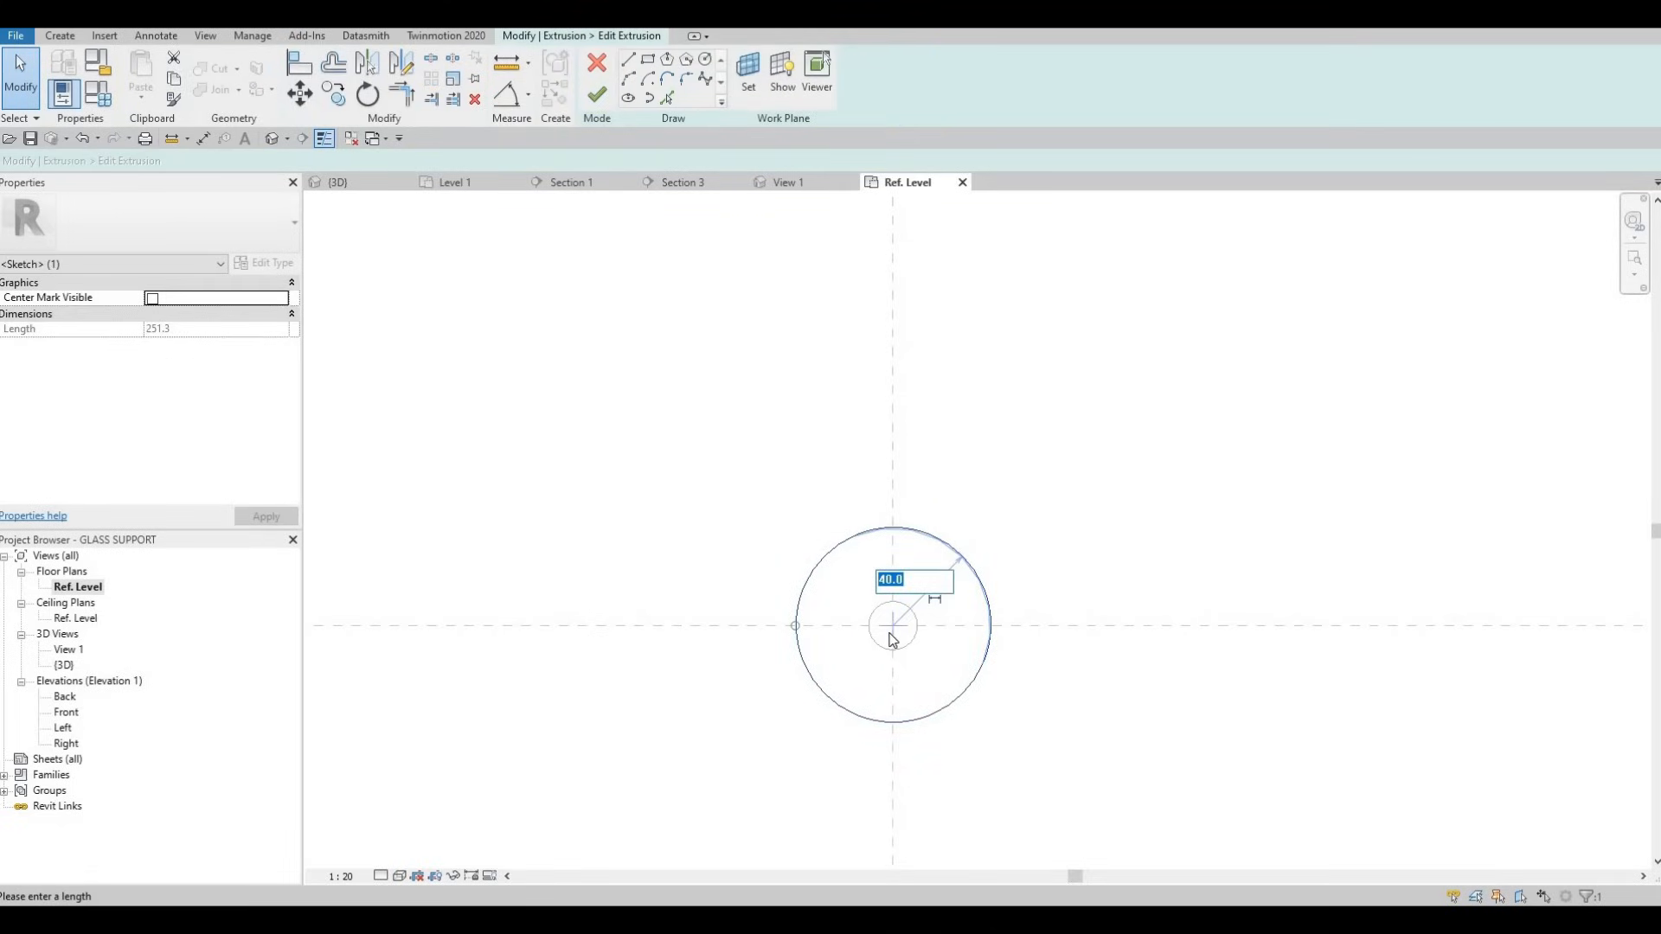
type("25")
key("Return")
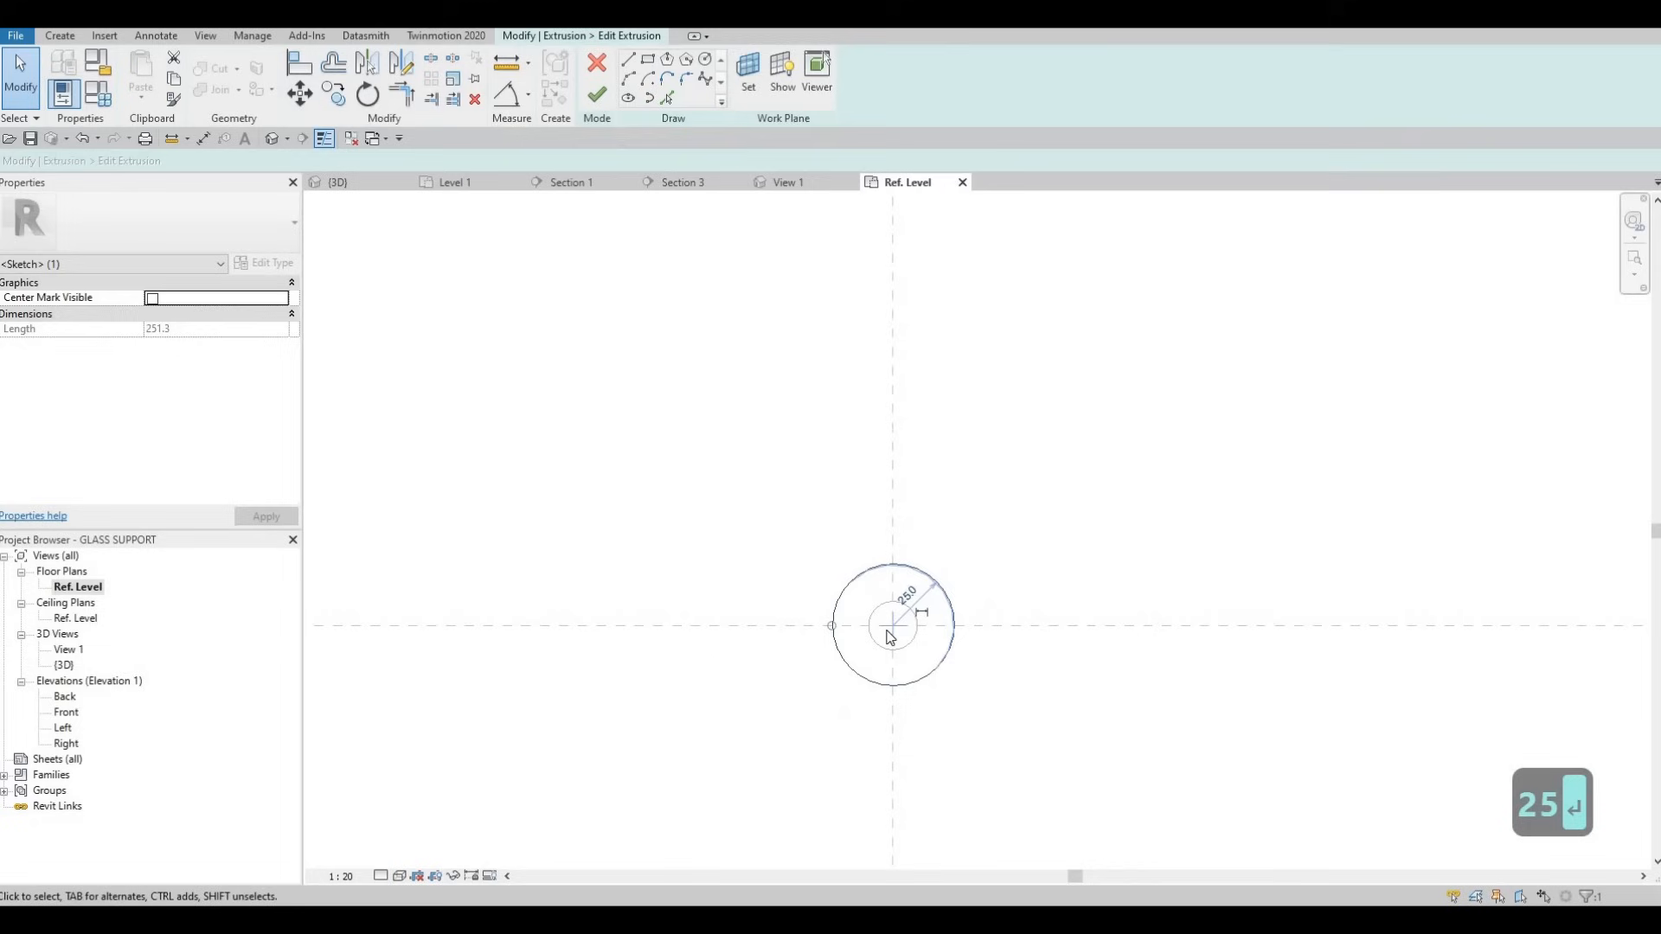
key("Escape")
left_click(598, 101)
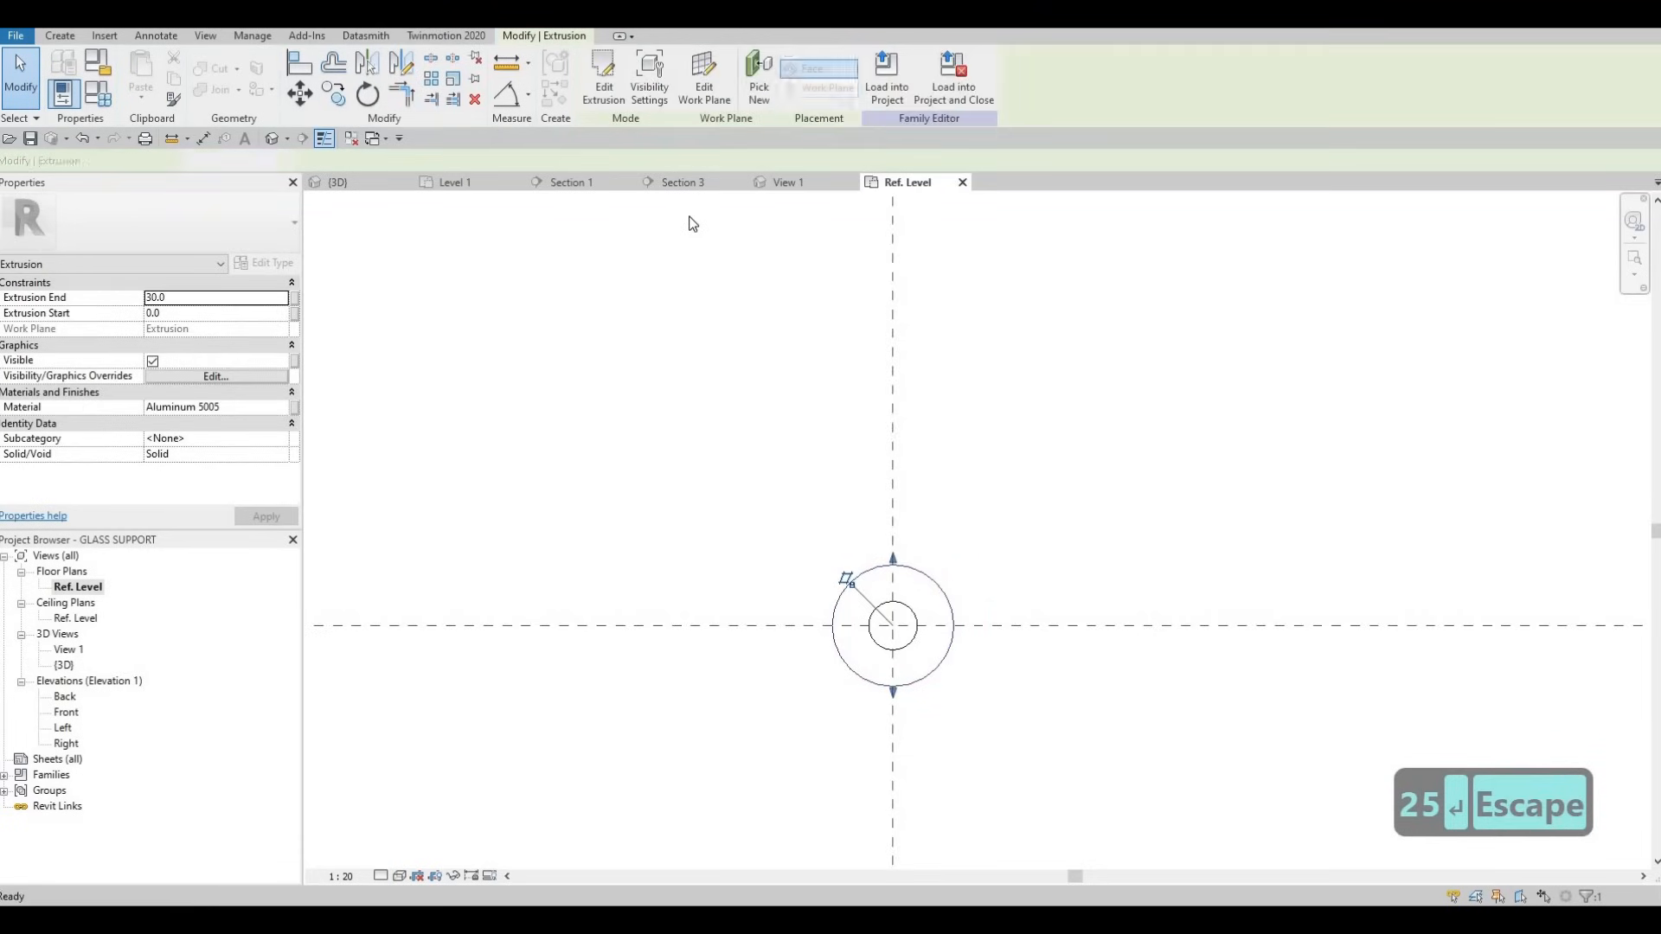
left_click(952, 94)
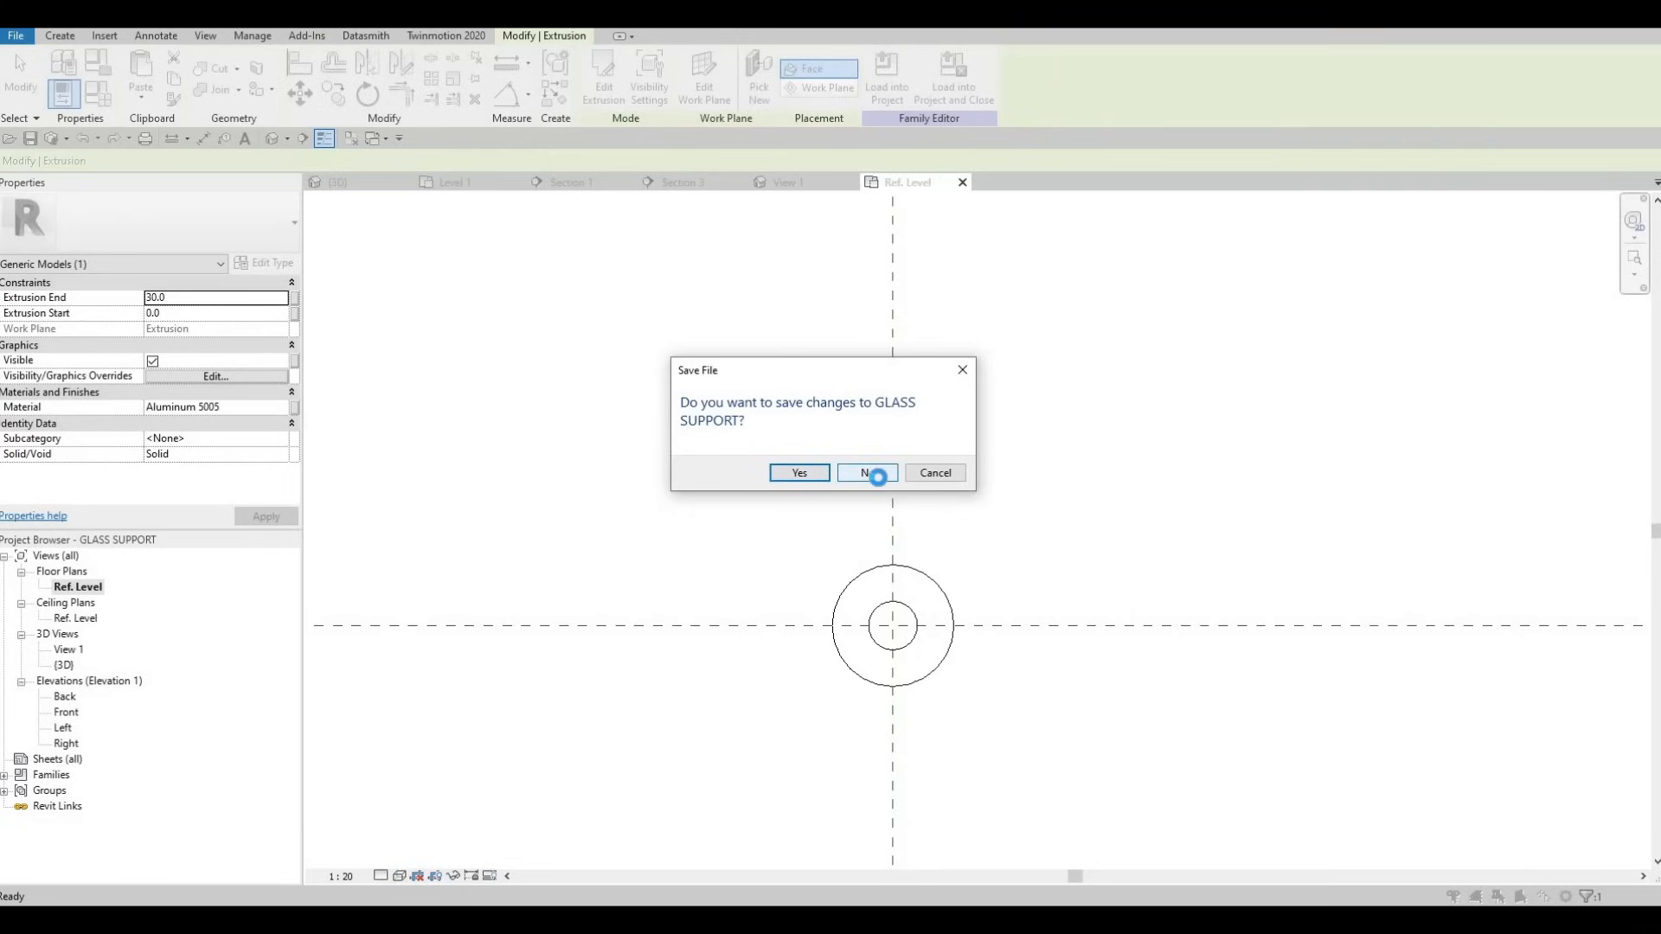
- Skip saving the family and overwrite the existing GLASS SUPPORT version and its parameter values
left_click(872, 476)
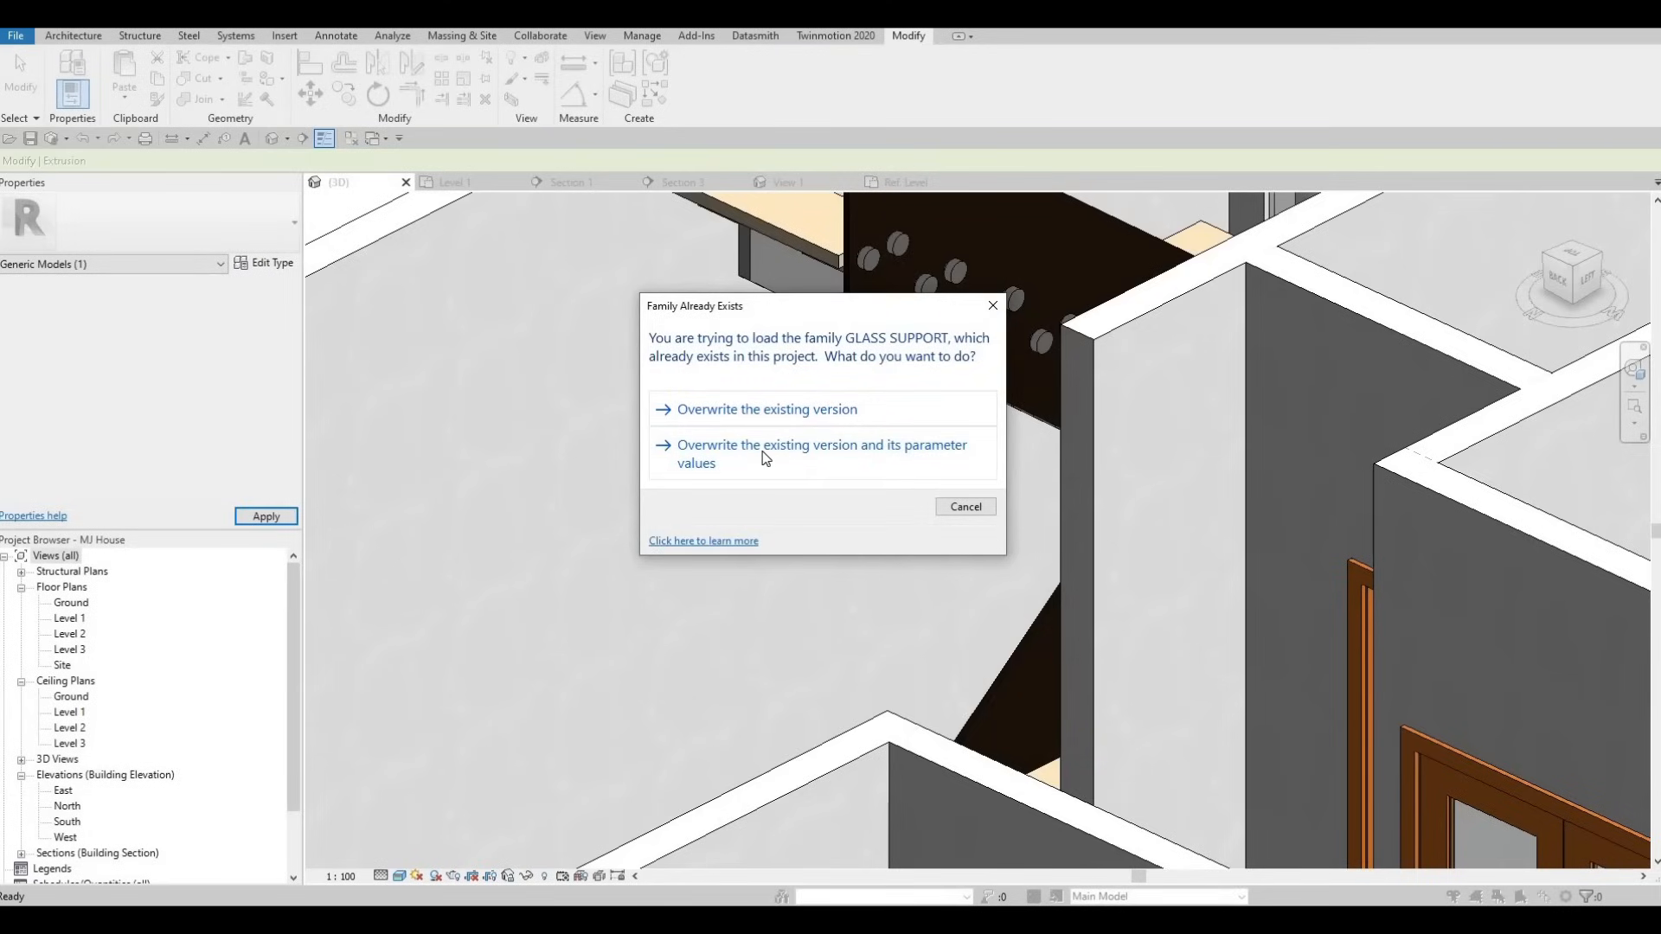
left_click(764, 452)
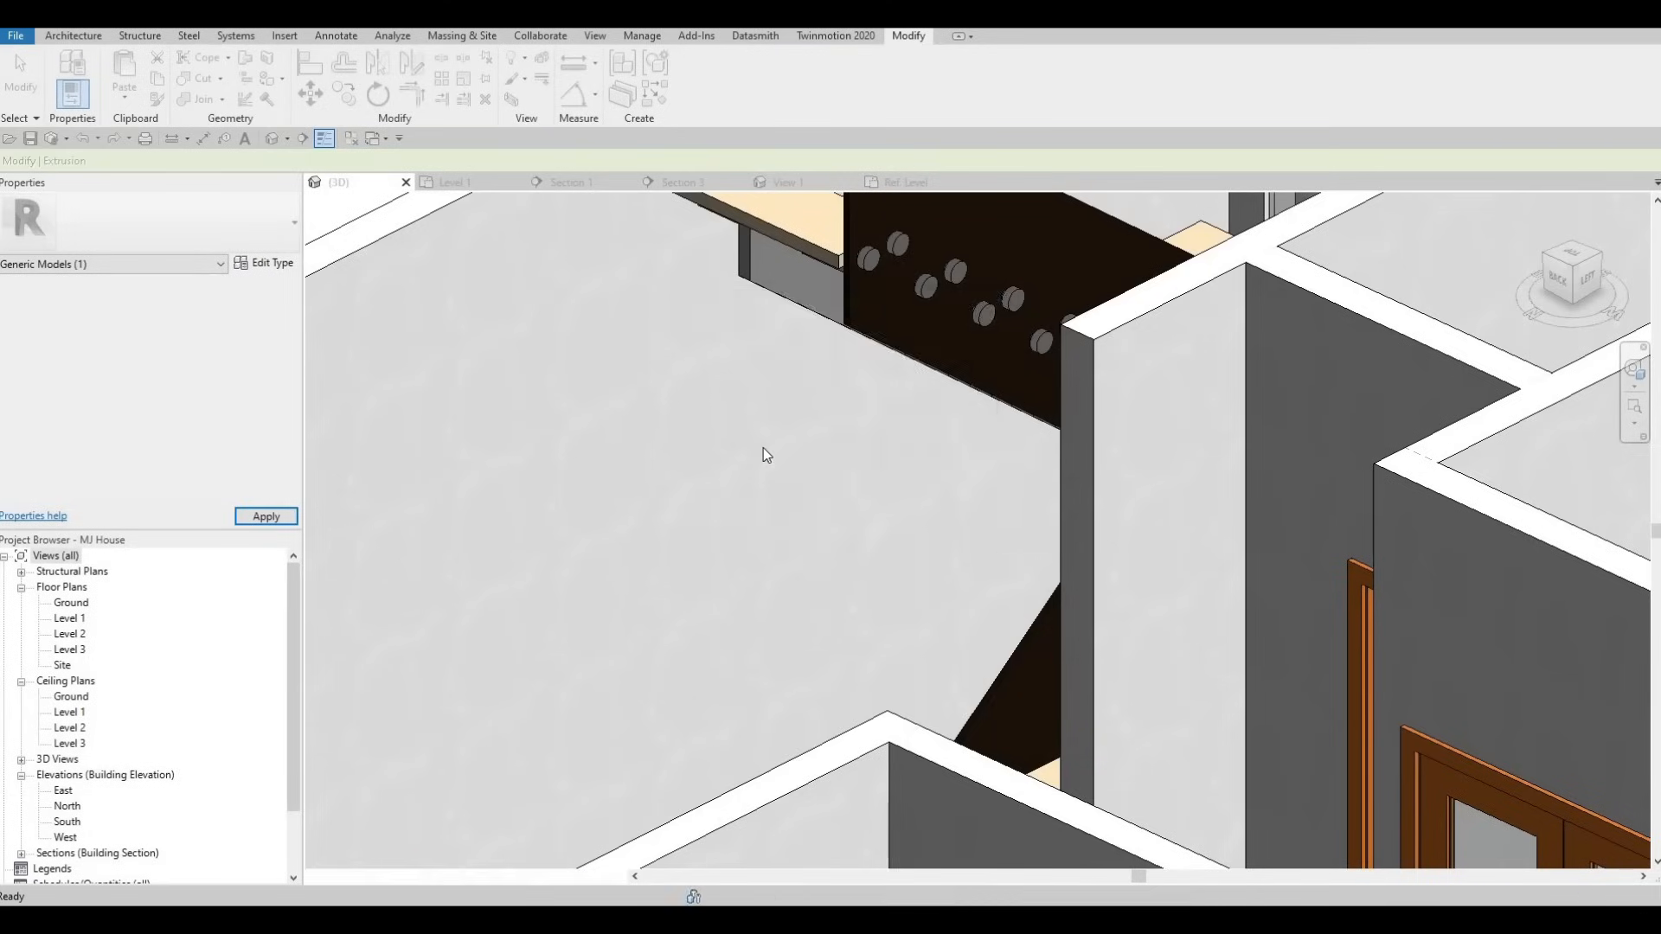
middle_click_drag(920, 354, 1024, 506)
key("Escape")
scroll(1031, 398, "up", 2)
scroll(1142, 456, "up", 2)
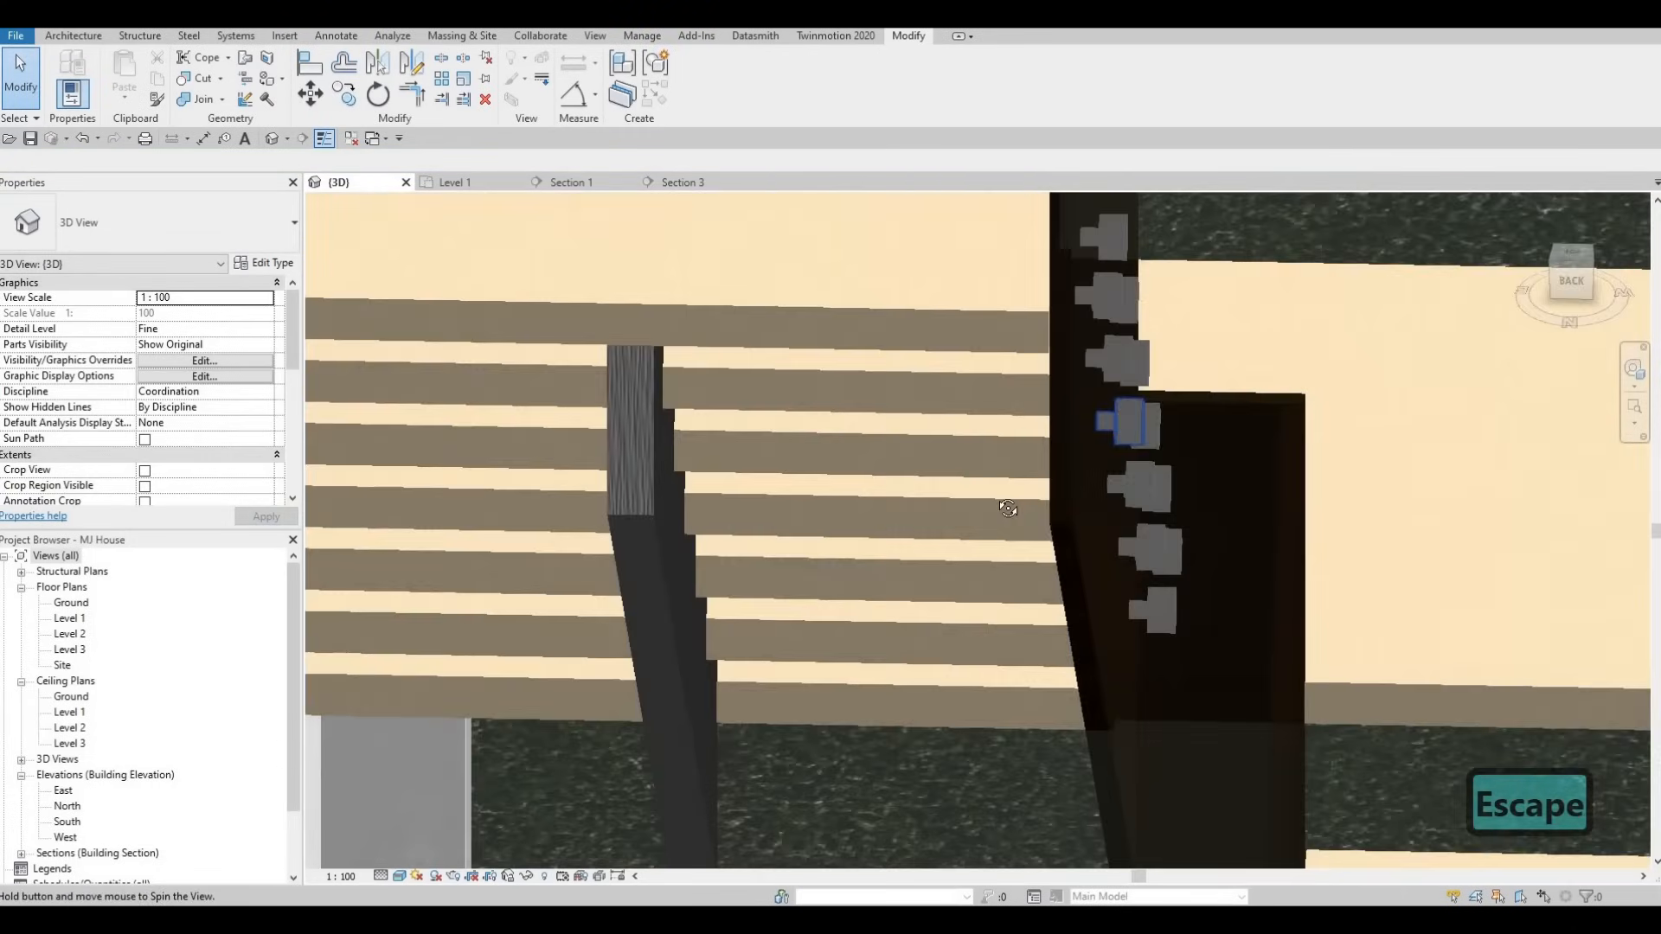
middle_click_drag(905, 488, 875, 526, "shift")
scroll(934, 567, "down", 2)
scroll(1116, 593, "down", 1)
middle_click_drag(1116, 593, 731, 545, "shift")
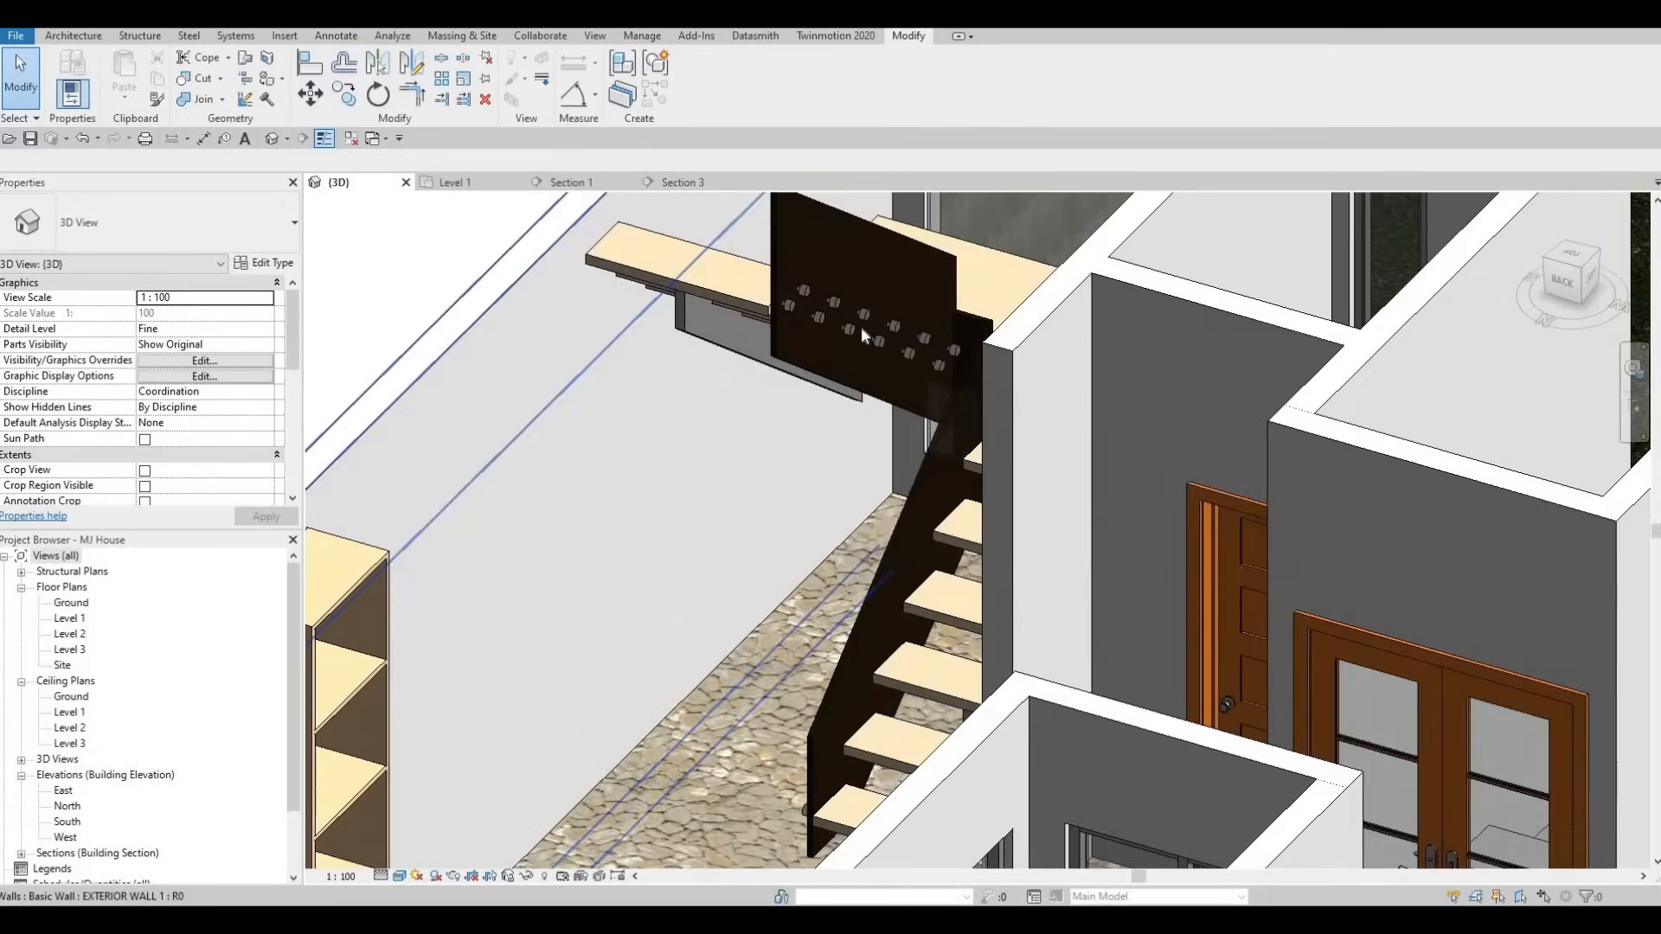
scroll(862, 320, "up", 4)
scroll(692, 275, "down", 1)
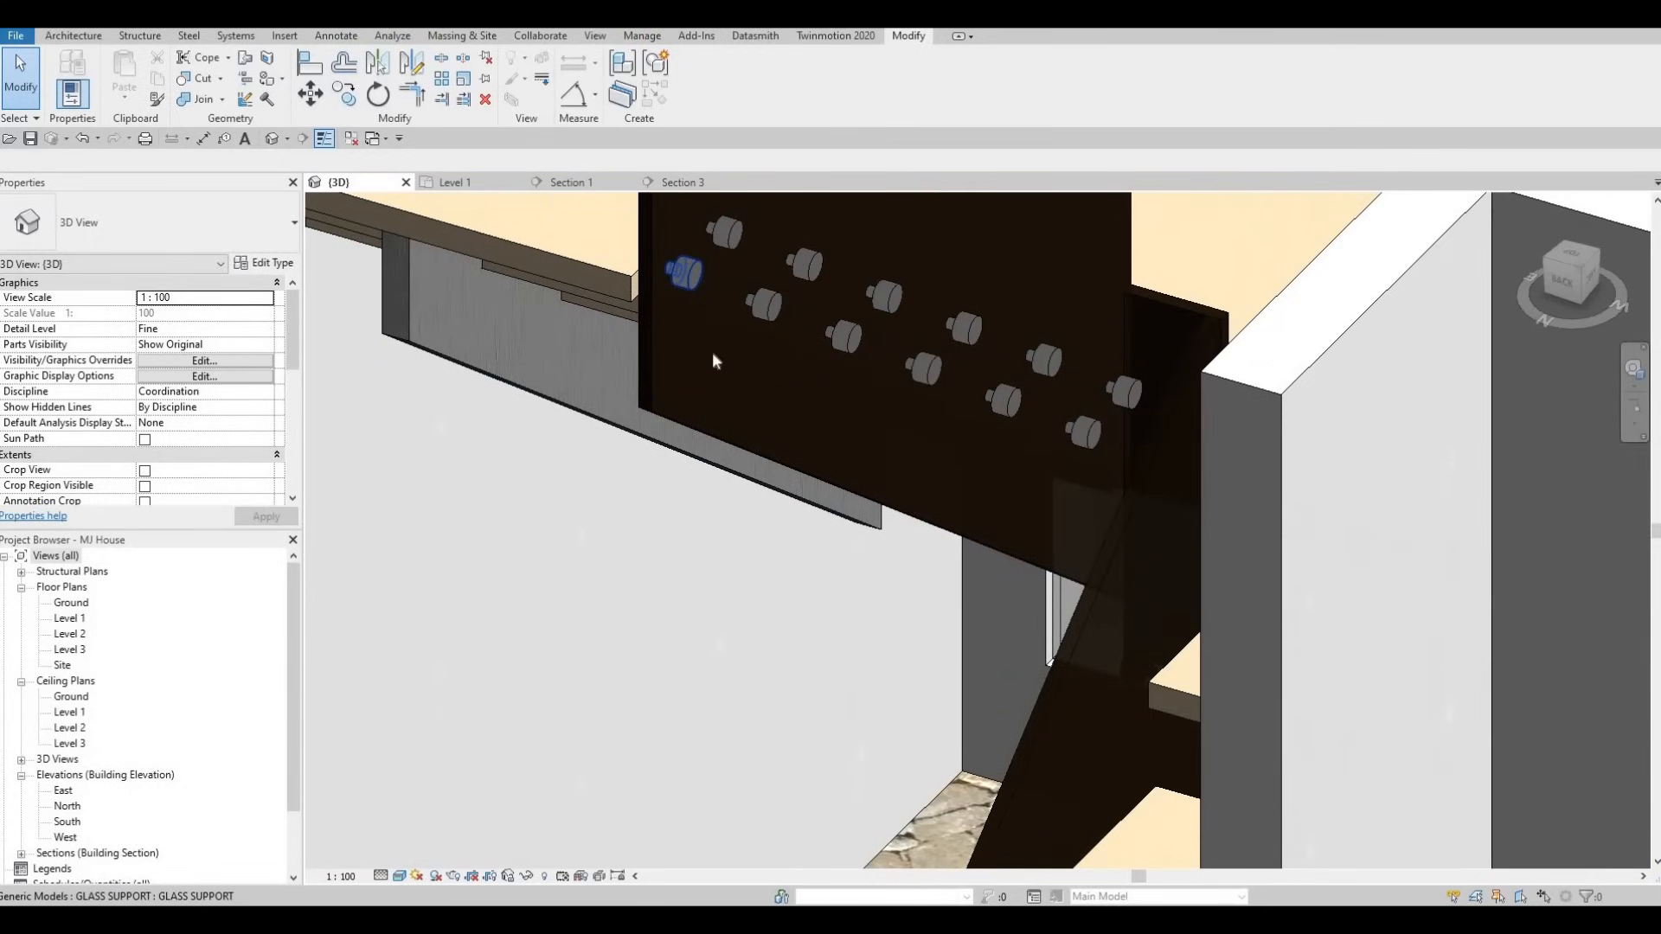
scroll(713, 352, "down", 3)
middle_click_drag(828, 538, 995, 599, "shift")
scroll(768, 587, "down", 1)
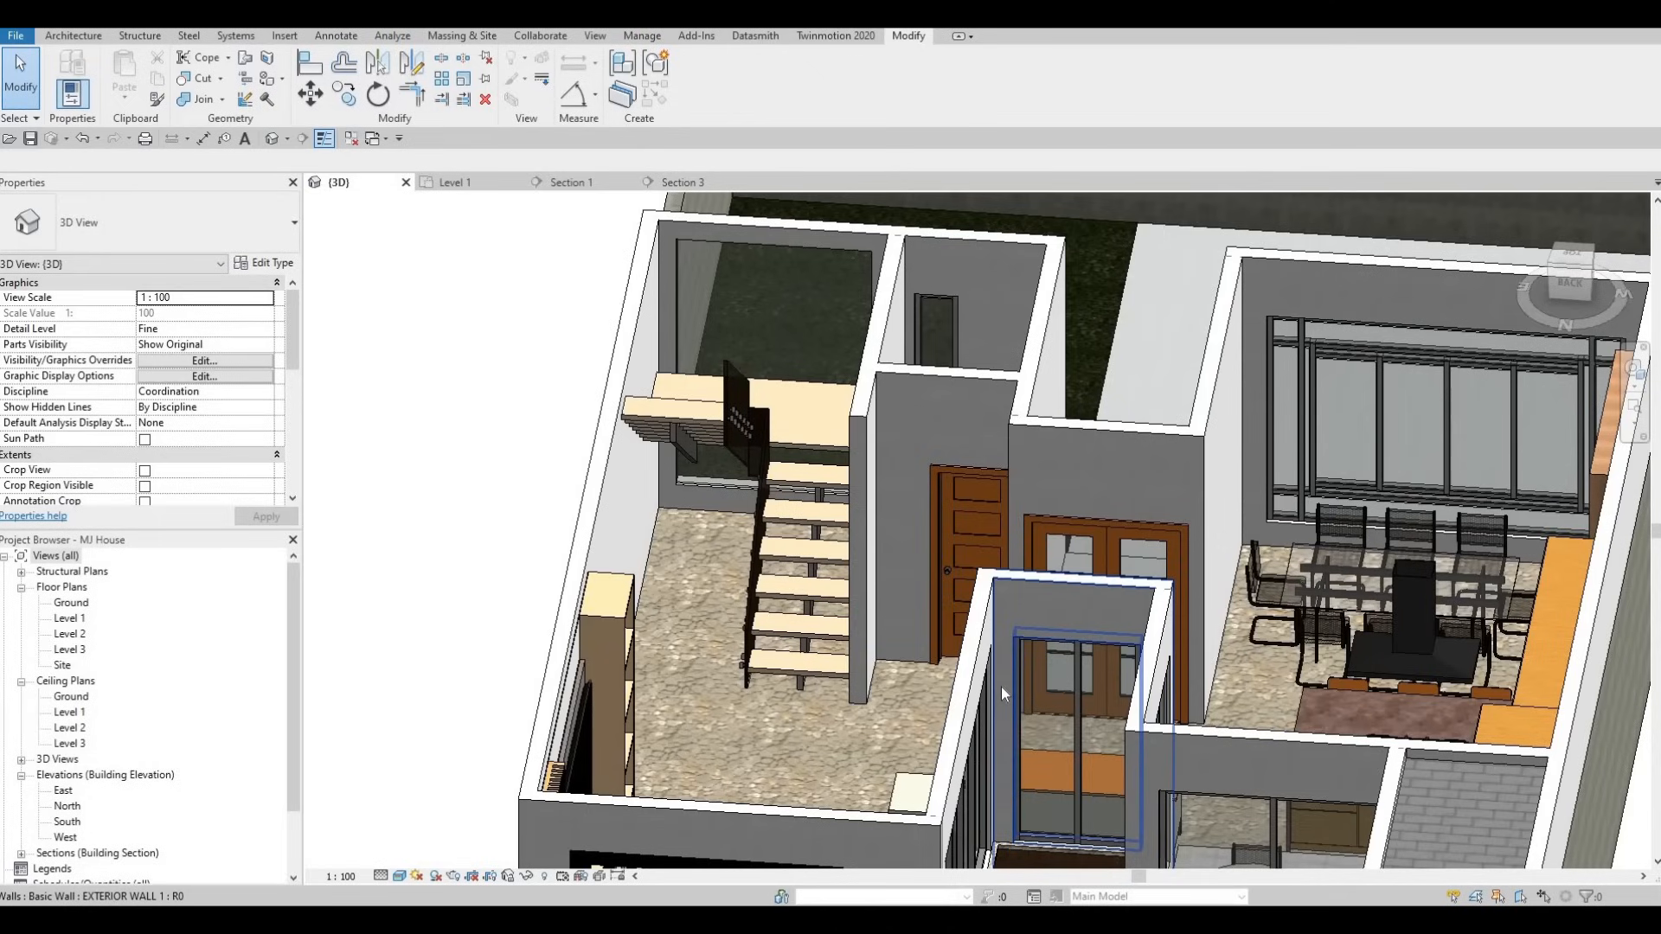